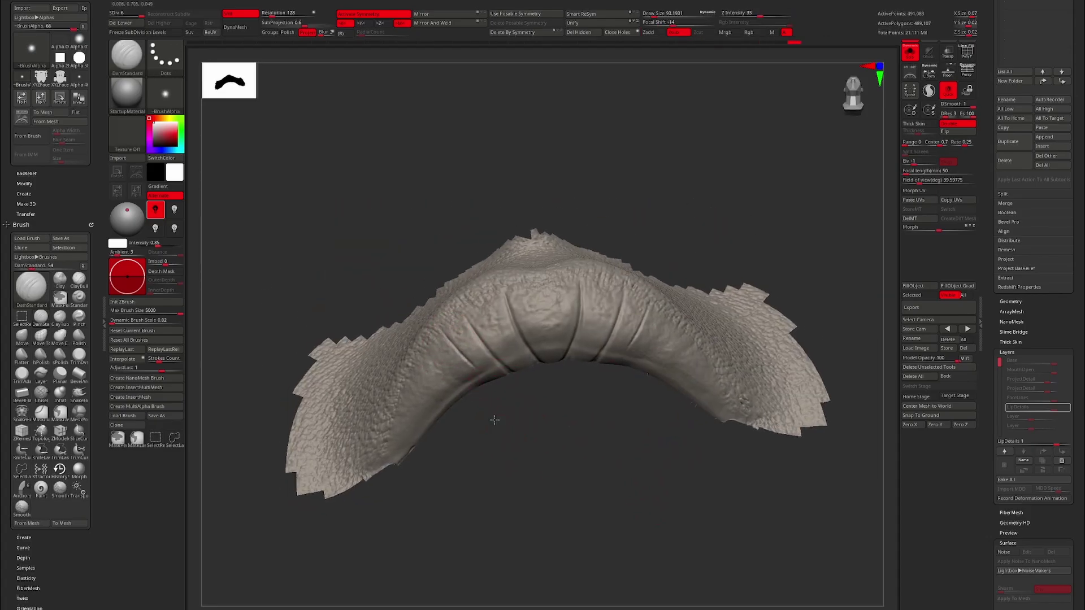
Orbit the lip mesh through side and frontal angles to inspect its wrinkle creases
{"action": "mouse_move", "coordinate": [509, 417]}
{"action": "left_mouse_down"}
{"action": "mouse_move", "coordinate": [473, 446]}
{"action": "mouse_move", "coordinate": [656, 181]}
{"action": "mouse_move", "coordinate": [413, 409]}
{"action": "mouse_move", "coordinate": [690, 429]}
{"action": "mouse_move", "coordinate": [500, 433]}
{"action": "mouse_move", "coordinate": [400, 453]}
{"action": "mouse_move", "coordinate": [417, 416]}
{"action": "mouse_move", "coordinate": [388, 375]}
{"action": "mouse_move", "coordinate": [478, 471]}
{"action": "left_mouse_up"}
{"action": "left_click_drag", "start_coordinate": [408, 451], "coordinate": [693, 498]}
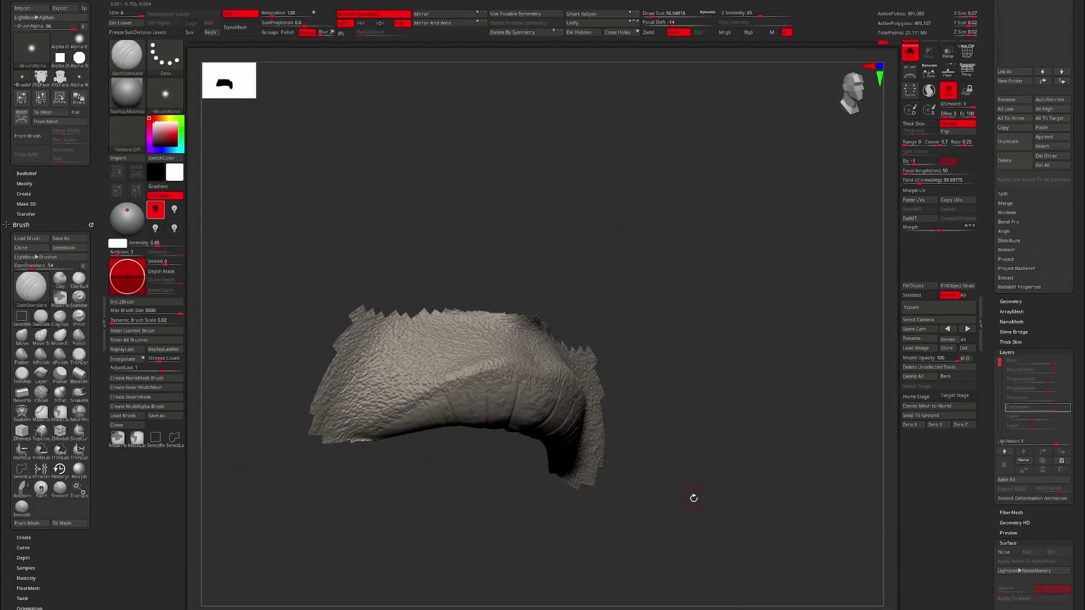
{"action": "left_click_drag", "start_coordinate": [765, 501], "coordinate": [438, 467]}
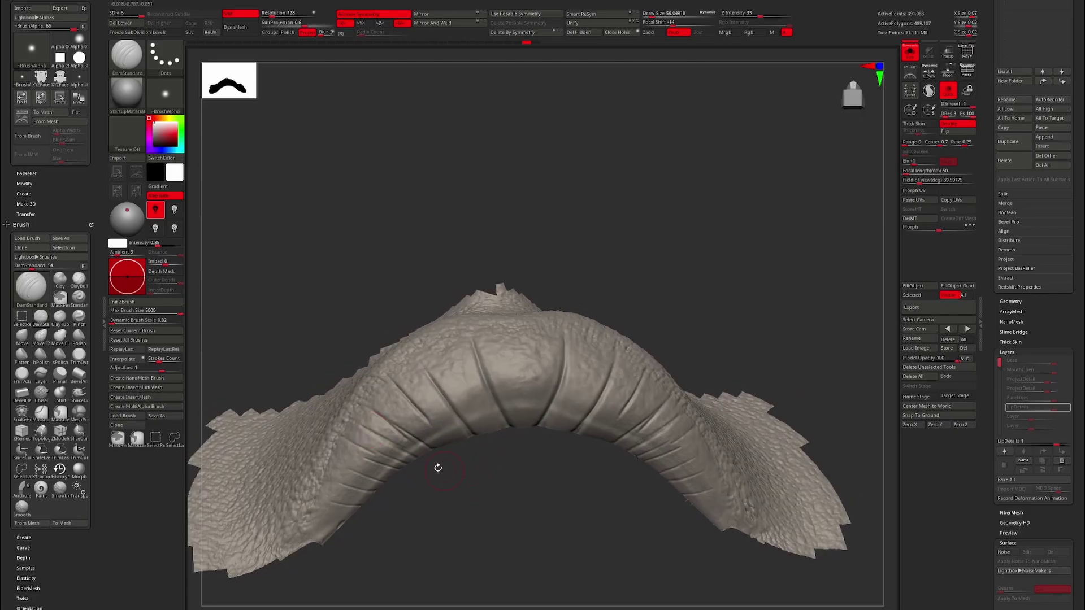
{"action": "left_click_drag", "start_coordinate": [404, 484], "coordinate": [743, 484]}
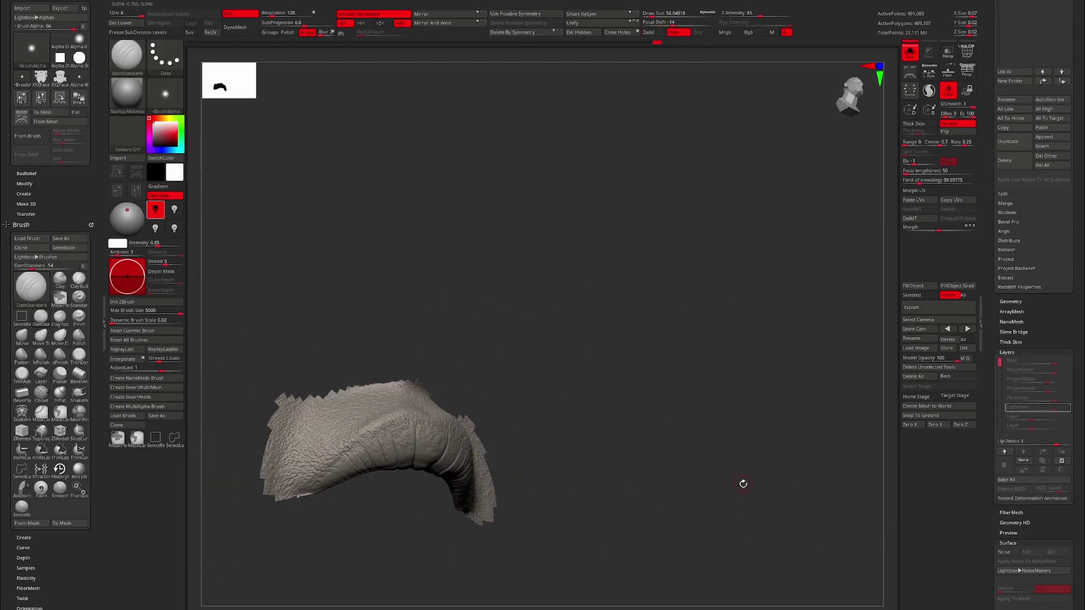
{"action": "mouse_move", "coordinate": [410, 382]}
{"action": "left_mouse_down"}
{"action": "mouse_move", "coordinate": [509, 492]}
{"action": "mouse_move", "coordinate": [448, 472]}
{"action": "mouse_move", "coordinate": [636, 290]}
{"action": "mouse_move", "coordinate": [626, 289]}
{"action": "left_mouse_up"}
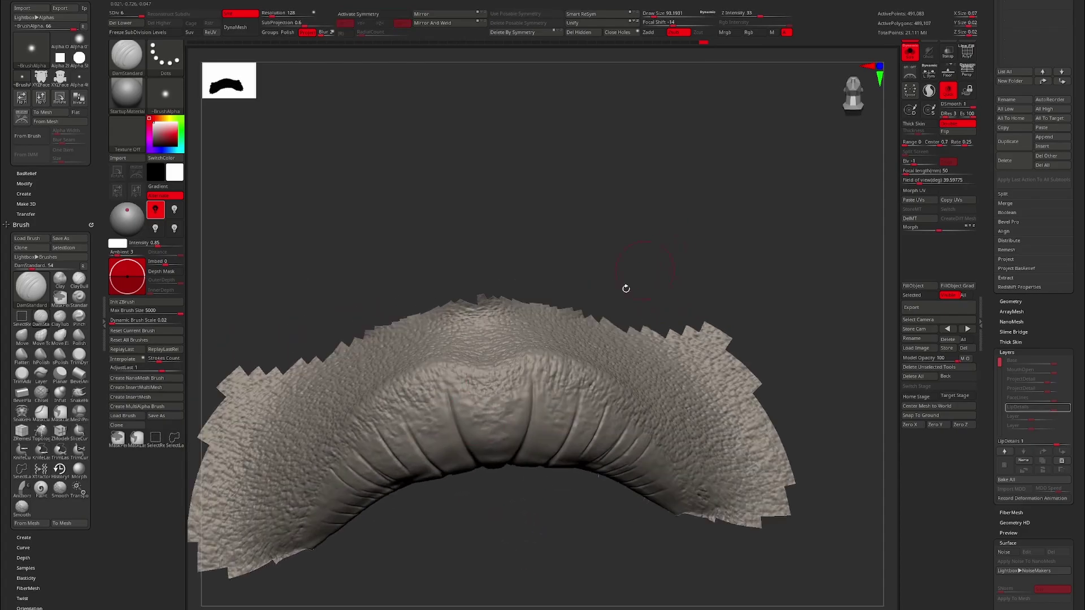
{"action": "mouse_move", "coordinate": [574, 512]}
{"action": "left_mouse_down"}
{"action": "mouse_move", "coordinate": [591, 225]}
{"action": "mouse_move", "coordinate": [606, 241]}
{"action": "left_mouse_up"}
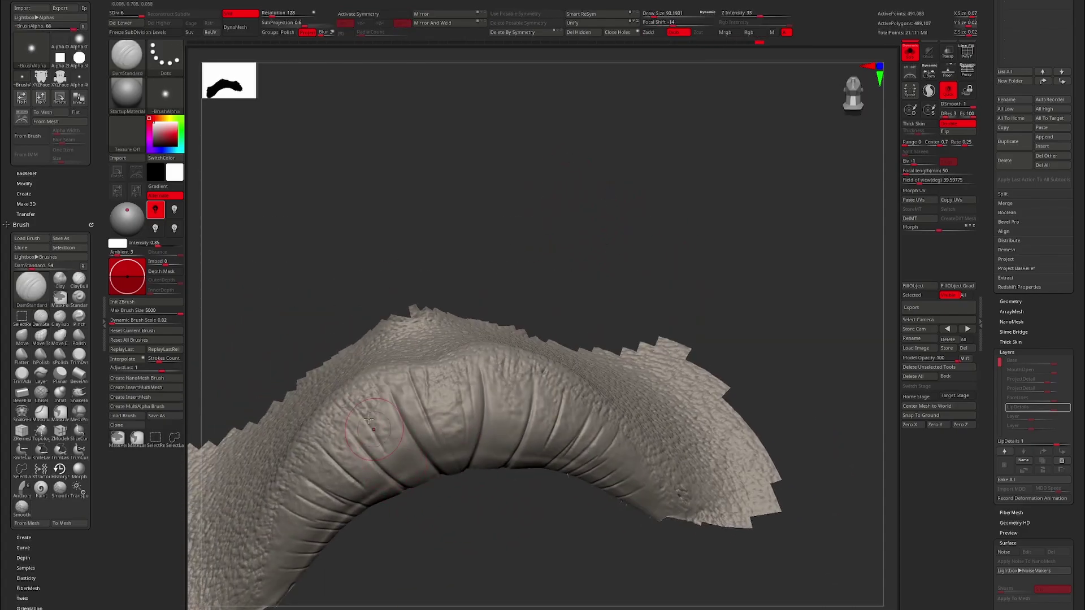
Soften the lip's crease edges and review the arch from a near-frontal view
{"action": "left_click_drag", "start_coordinate": [368, 420], "coordinate": [393, 436]}
{"action": "mouse_move", "coordinate": [408, 498]}
{"action": "left_mouse_down"}
{"action": "mouse_move", "coordinate": [576, 303]}
{"action": "mouse_move", "coordinate": [603, 289]}
{"action": "mouse_move", "coordinate": [679, 303]}
{"action": "left_mouse_up"}
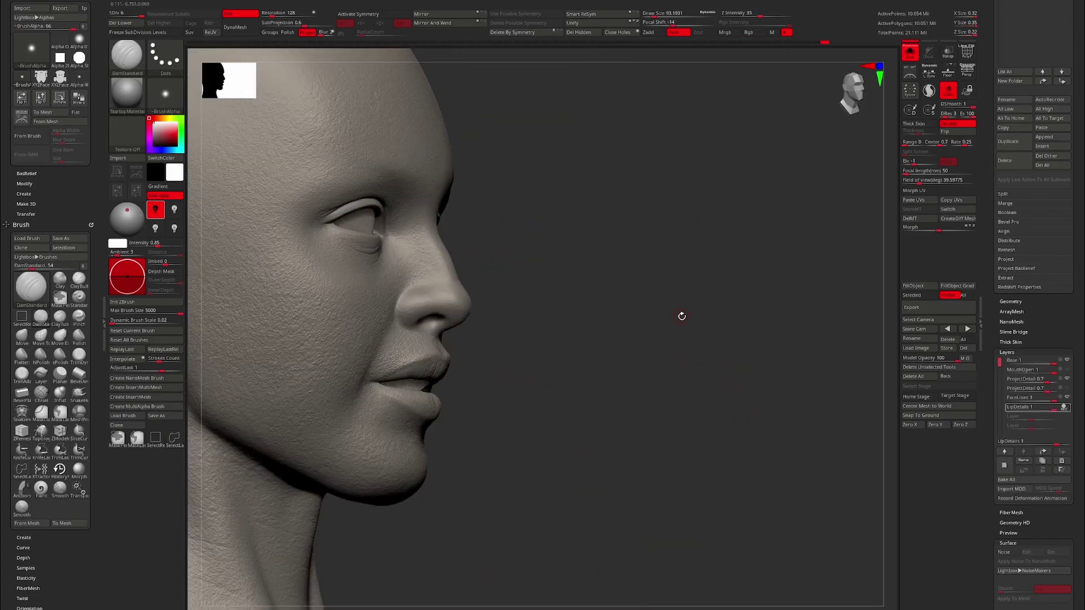
{"action": "mouse_move", "coordinate": [608, 237]}
{"action": "left_mouse_down"}
{"action": "mouse_move", "coordinate": [425, 460]}
{"action": "mouse_move", "coordinate": [375, 477]}
{"action": "mouse_move", "coordinate": [348, 514]}
{"action": "left_mouse_up"}
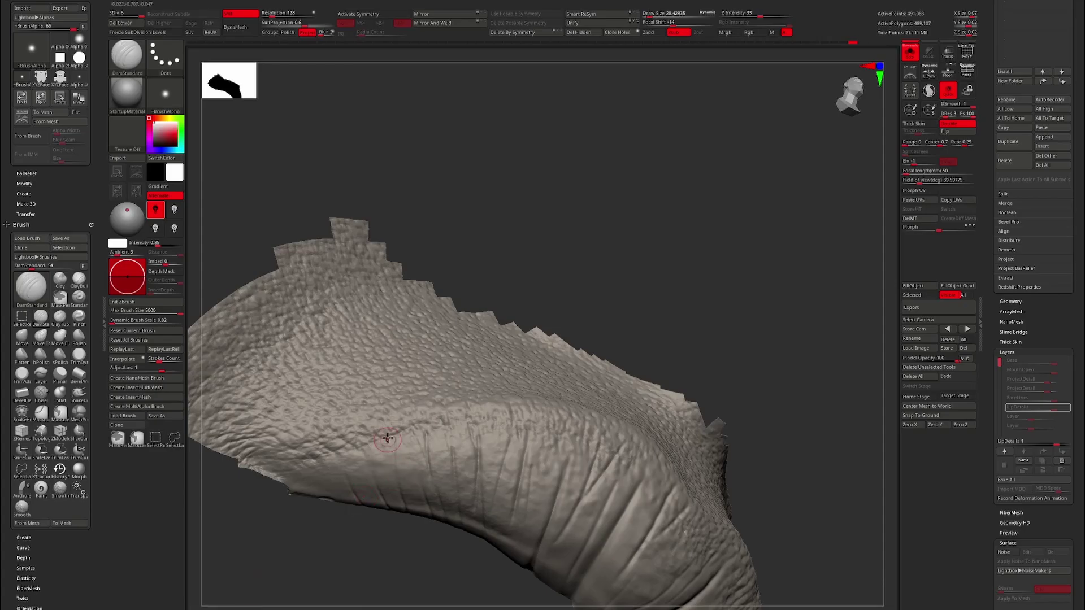
{"action": "mouse_move", "coordinate": [387, 439]}
{"action": "left_mouse_down"}
{"action": "mouse_move", "coordinate": [412, 506]}
{"action": "mouse_move", "coordinate": [325, 500]}
{"action": "mouse_move", "coordinate": [376, 548]}
{"action": "mouse_move", "coordinate": [393, 518]}
{"action": "mouse_move", "coordinate": [637, 503]}
{"action": "mouse_move", "coordinate": [405, 408]}
{"action": "mouse_move", "coordinate": [671, 433]}
{"action": "mouse_move", "coordinate": [443, 444]}
{"action": "left_mouse_up"}
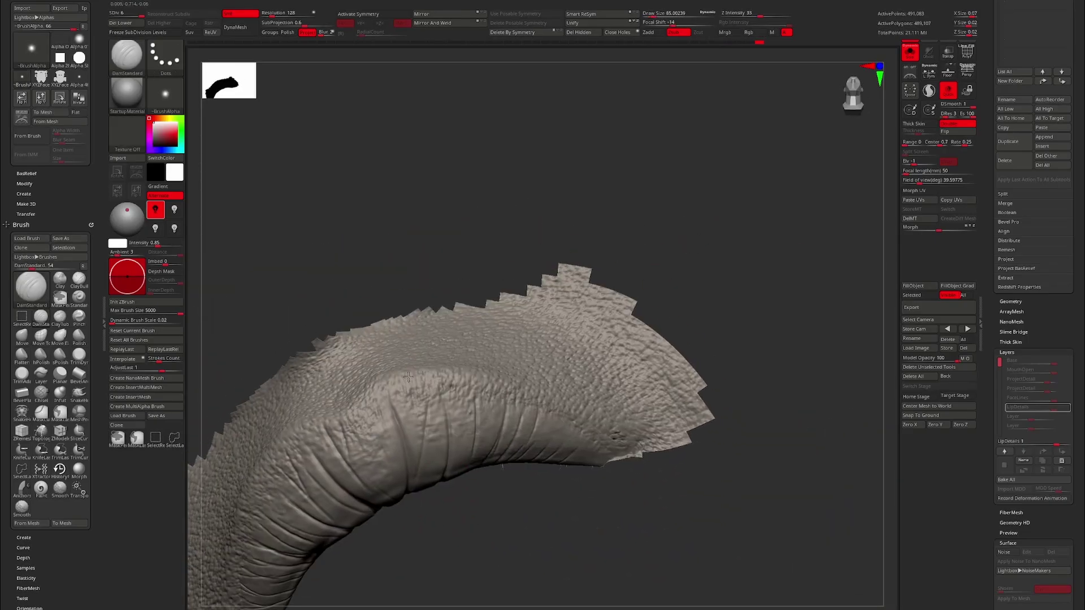
{"action": "mouse_move", "coordinate": [466, 507]}
{"action": "left_mouse_down"}
{"action": "mouse_move", "coordinate": [405, 469]}
{"action": "mouse_move", "coordinate": [447, 438]}
{"action": "mouse_move", "coordinate": [748, 446]}
{"action": "left_mouse_up"}
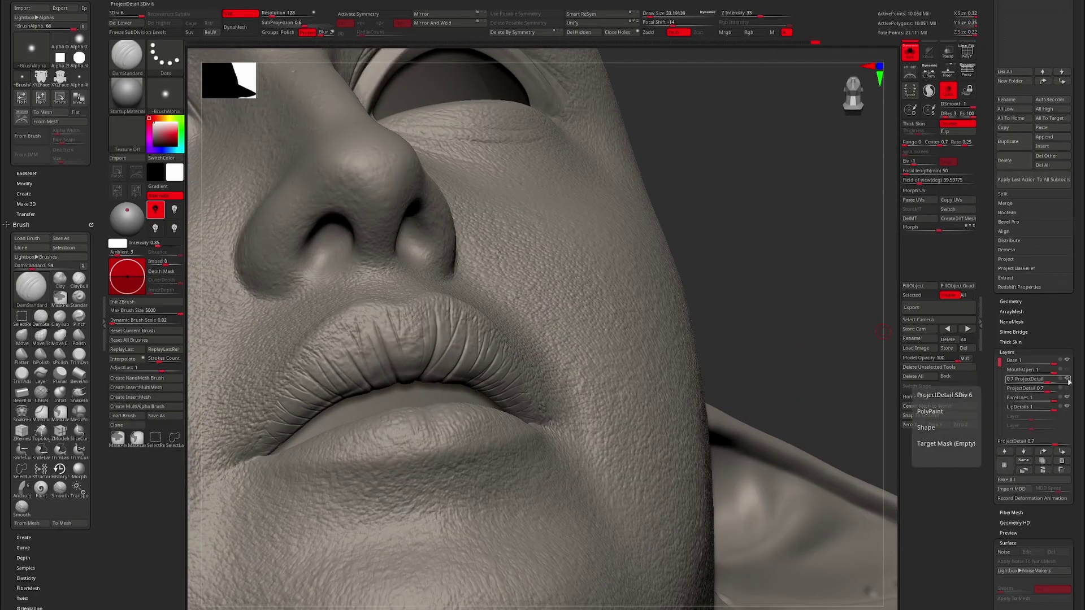
Hide the ProjectDetail layer and orbit the lip to inspect its clean creases
{"action": "left_click", "coordinate": [1068, 390]}
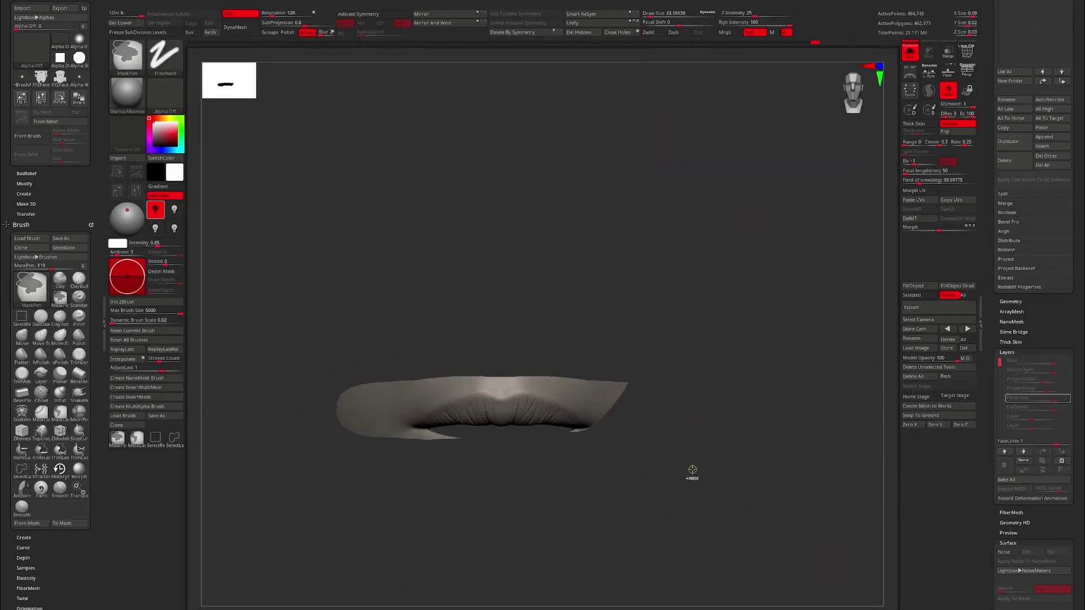
{"action": "mouse_move", "coordinate": [648, 345]}
{"action": "left_mouse_down"}
{"action": "mouse_move", "coordinate": [541, 512]}
{"action": "mouse_move", "coordinate": [623, 376]}
{"action": "mouse_move", "coordinate": [671, 423]}
{"action": "mouse_move", "coordinate": [650, 545]}
{"action": "mouse_move", "coordinate": [528, 535]}
{"action": "mouse_move", "coordinate": [410, 469]}
{"action": "mouse_move", "coordinate": [440, 463]}
{"action": "mouse_move", "coordinate": [598, 235]}
{"action": "mouse_move", "coordinate": [474, 278]}
{"action": "mouse_move", "coordinate": [618, 203]}
{"action": "mouse_move", "coordinate": [481, 358]}
{"action": "mouse_move", "coordinate": [498, 333]}
{"action": "mouse_move", "coordinate": [399, 262]}
{"action": "mouse_move", "coordinate": [452, 245]}
{"action": "mouse_move", "coordinate": [500, 577]}
{"action": "left_mouse_up"}
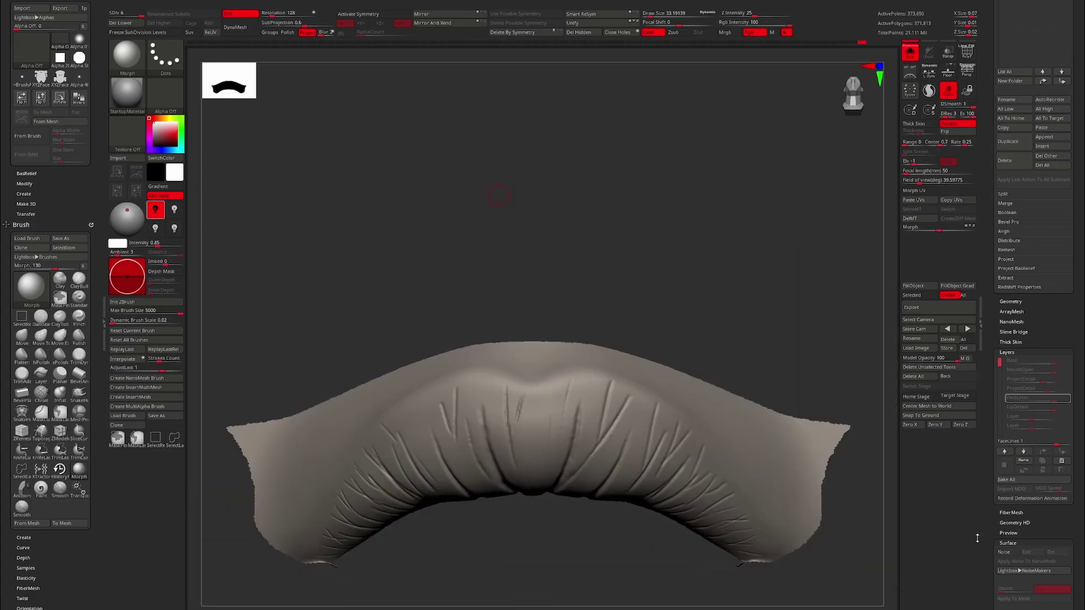
{"action": "left_click_drag", "start_coordinate": [416, 368], "coordinate": [553, 438]}
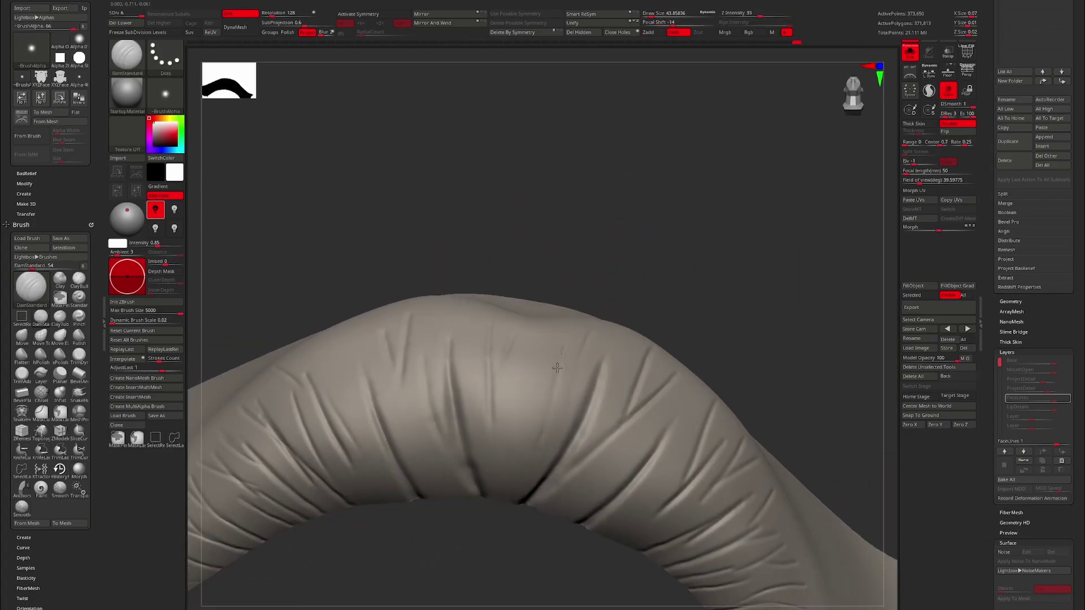
{"action": "left_click_drag", "start_coordinate": [557, 368], "coordinate": [517, 501]}
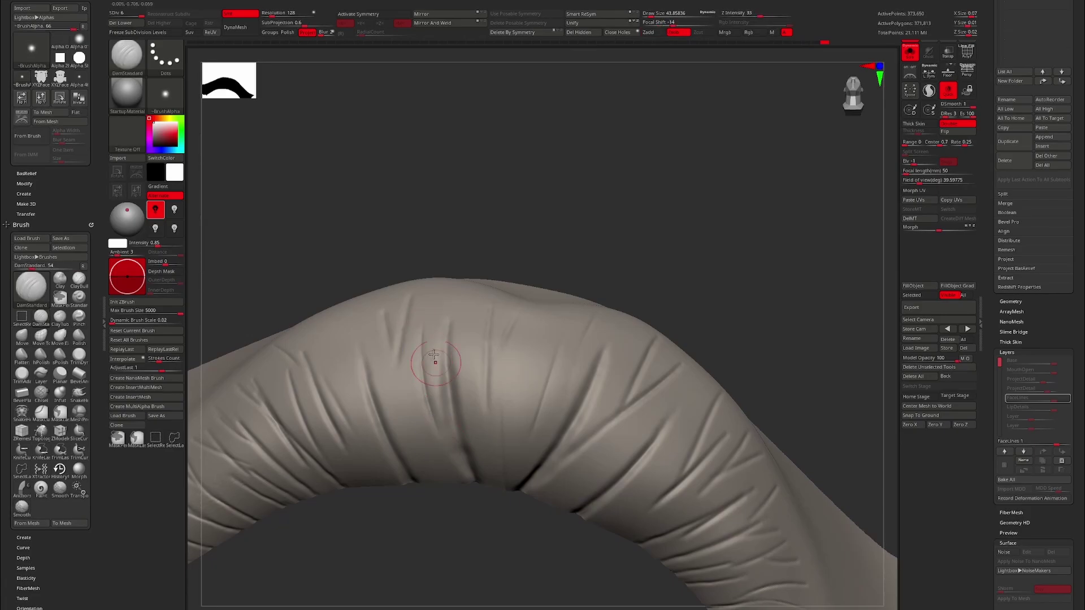
Orbit closer around the lip surface, then view the full head in side profile
{"action": "mouse_move", "coordinate": [456, 298]}
{"action": "left_mouse_down"}
{"action": "mouse_move", "coordinate": [567, 222]}
{"action": "mouse_move", "coordinate": [593, 218]}
{"action": "mouse_move", "coordinate": [535, 296]}
{"action": "mouse_move", "coordinate": [578, 218]}
{"action": "mouse_move", "coordinate": [524, 284]}
{"action": "left_mouse_up"}
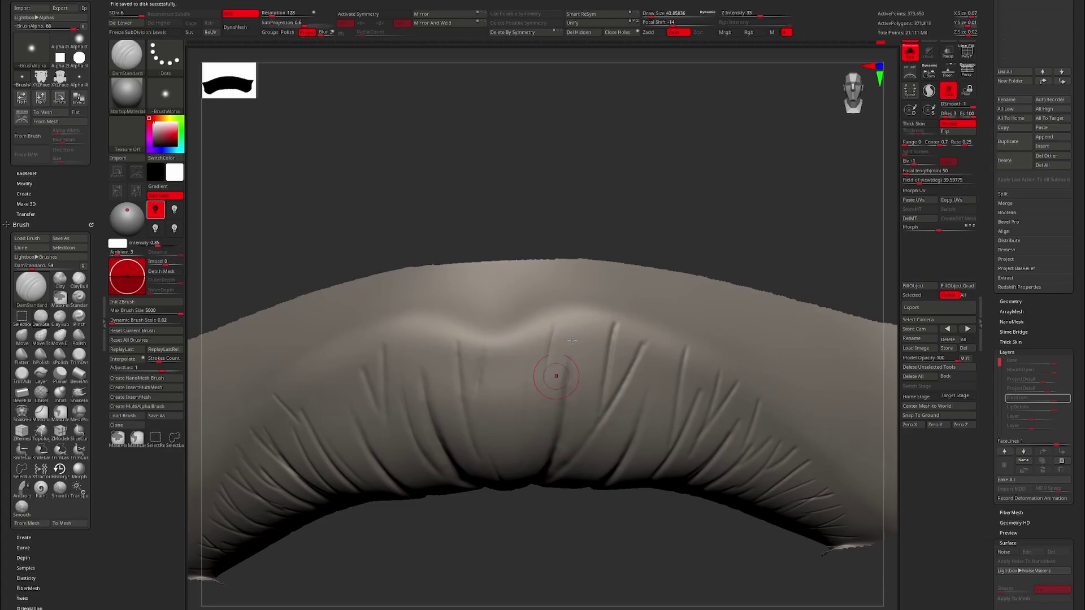
{"action": "mouse_move", "coordinate": [572, 340]}
{"action": "left_mouse_down"}
{"action": "mouse_move", "coordinate": [564, 302]}
{"action": "mouse_move", "coordinate": [582, 537]}
{"action": "mouse_move", "coordinate": [513, 492]}
{"action": "mouse_move", "coordinate": [495, 427]}
{"action": "mouse_move", "coordinate": [585, 245]}
{"action": "left_mouse_up"}
{"action": "right_click_drag", "start_coordinate": [429, 421], "coordinate": [427, 408], "text": "ctrl"}
{"action": "mouse_move", "coordinate": [476, 528]}
{"action": "left_mouse_down"}
{"action": "mouse_move", "coordinate": [528, 567]}
{"action": "mouse_move", "coordinate": [555, 565]}
{"action": "mouse_move", "coordinate": [530, 486]}
{"action": "mouse_move", "coordinate": [681, 378]}
{"action": "mouse_move", "coordinate": [520, 439]}
{"action": "left_mouse_up"}
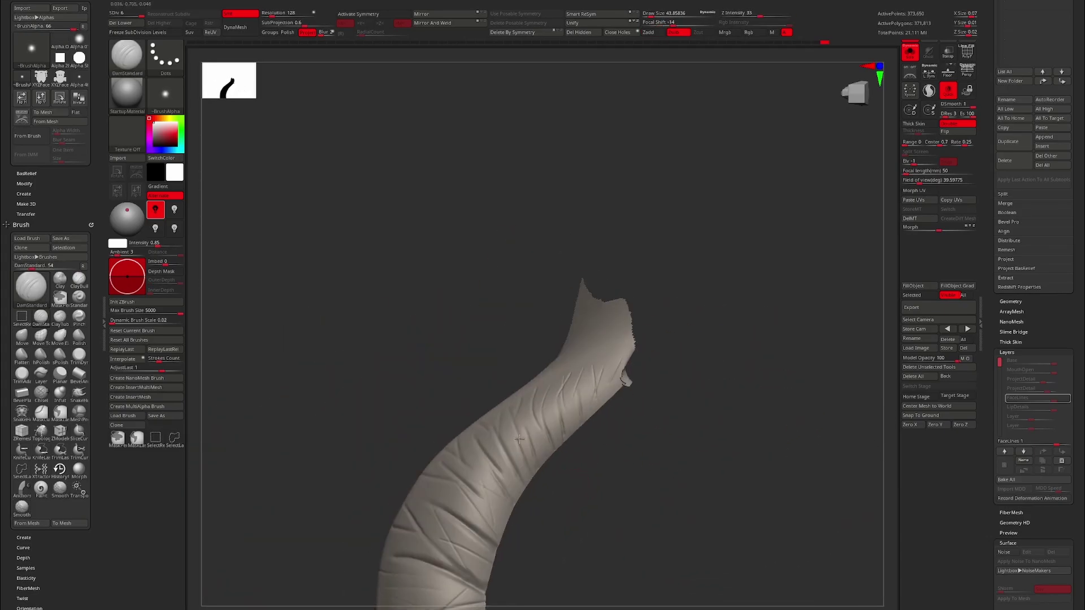
{"action": "left_click_drag", "start_coordinate": [346, 445], "coordinate": [739, 439]}
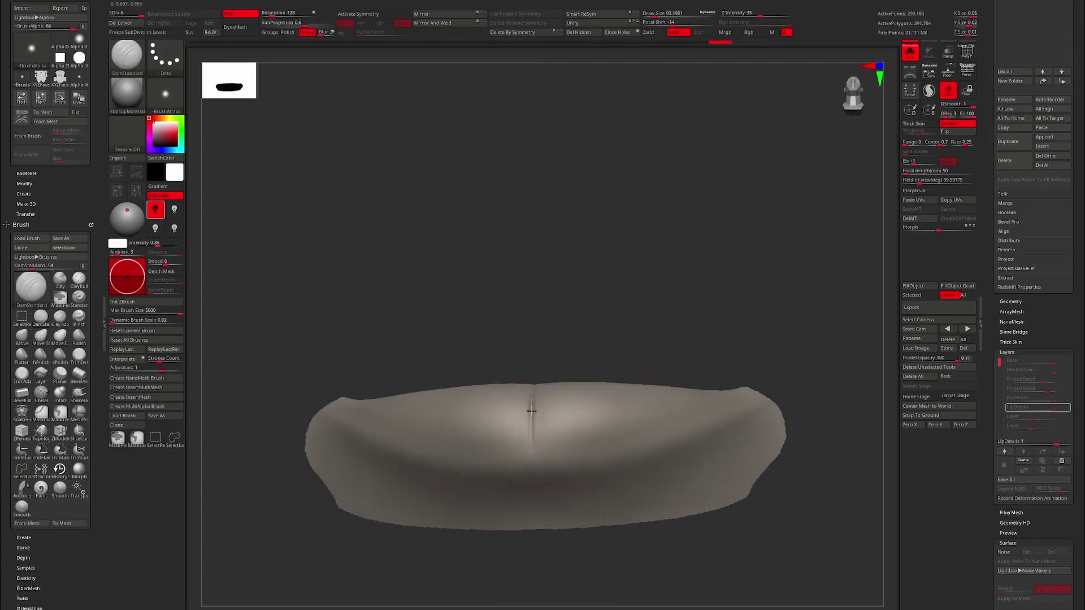
Switch to DamStandard with X symmetry off and zoom in on the lip piece
{"action": "left_click", "coordinate": [593, 337]}
{"action": "mouse_move", "coordinate": [577, 359]}
{"action": "left_mouse_down"}
{"action": "mouse_move", "coordinate": [615, 307]}
{"action": "mouse_move", "coordinate": [516, 404]}
{"action": "mouse_move", "coordinate": [540, 313]}
{"action": "mouse_move", "coordinate": [556, 337]}
{"action": "mouse_move", "coordinate": [598, 269]}
{"action": "mouse_move", "coordinate": [509, 352]}
{"action": "mouse_move", "coordinate": [528, 380]}
{"action": "mouse_move", "coordinate": [738, 439]}
{"action": "mouse_move", "coordinate": [560, 322]}
{"action": "left_mouse_up"}
{"action": "mouse_move", "coordinate": [587, 386]}
{"action": "left_mouse_down"}
{"action": "mouse_move", "coordinate": [678, 249]}
{"action": "mouse_move", "coordinate": [580, 350]}
{"action": "left_mouse_up"}
{"action": "key", "text": "b"}
{"action": "key", "text": "d"}
{"action": "key", "text": "s"}
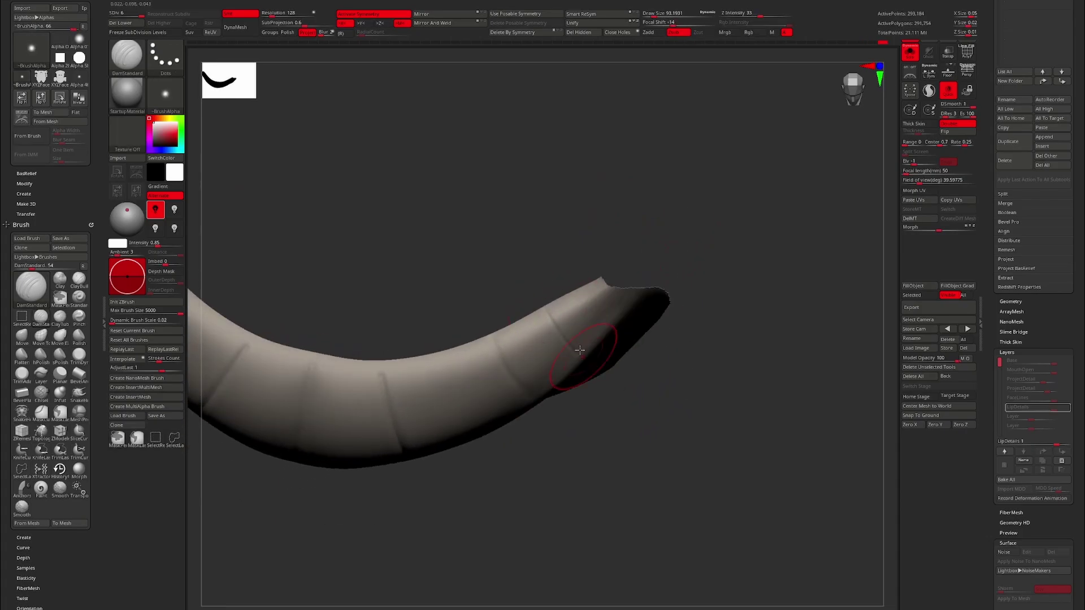
{"action": "mouse_move", "coordinate": [542, 304]}
{"action": "left_mouse_down"}
{"action": "mouse_move", "coordinate": [681, 243]}
{"action": "mouse_move", "coordinate": [583, 226]}
{"action": "mouse_move", "coordinate": [556, 312]}
{"action": "mouse_move", "coordinate": [594, 213]}
{"action": "mouse_move", "coordinate": [775, 463]}
{"action": "left_mouse_up"}
{"action": "key", "text": "x"}
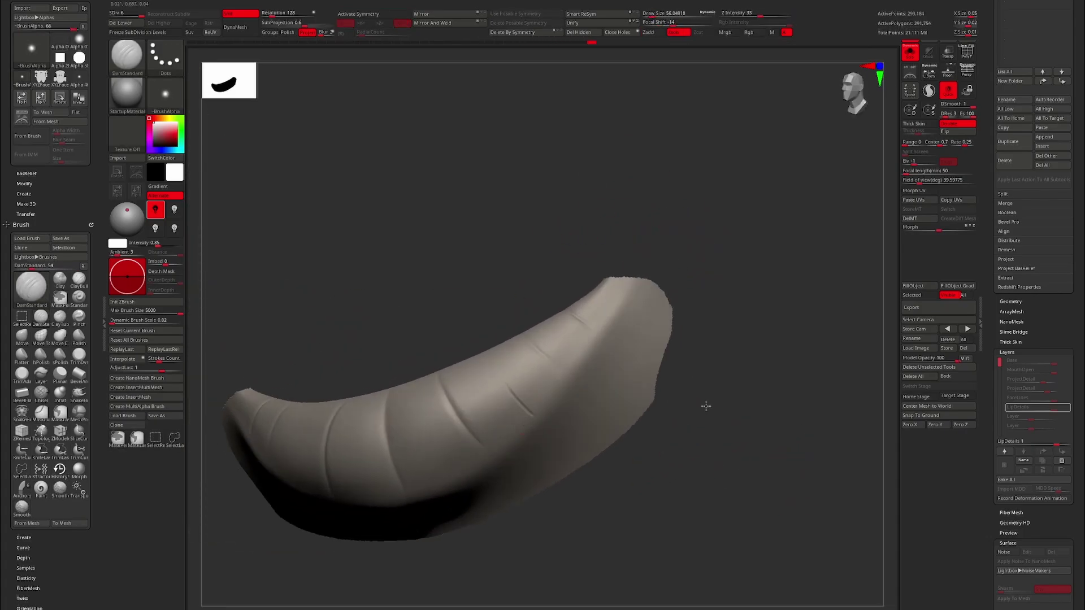
{"action": "mouse_move", "coordinate": [705, 406]}
{"action": "left_mouse_down"}
{"action": "mouse_move", "coordinate": [532, 433]}
{"action": "mouse_move", "coordinate": [529, 390]}
{"action": "mouse_move", "coordinate": [710, 477]}
{"action": "mouse_move", "coordinate": [664, 230]}
{"action": "mouse_move", "coordinate": [499, 298]}
{"action": "mouse_move", "coordinate": [474, 401]}
{"action": "mouse_move", "coordinate": [588, 225]}
{"action": "mouse_move", "coordinate": [761, 460]}
{"action": "mouse_move", "coordinate": [553, 372]}
{"action": "mouse_move", "coordinate": [545, 347]}
{"action": "mouse_move", "coordinate": [541, 418]}
{"action": "left_mouse_up"}
Carve creases with DamStandard and soften them with Smooth Crease
{"action": "key", "text": "b"}
{"action": "key", "text": "d"}
{"action": "key", "text": "s"}
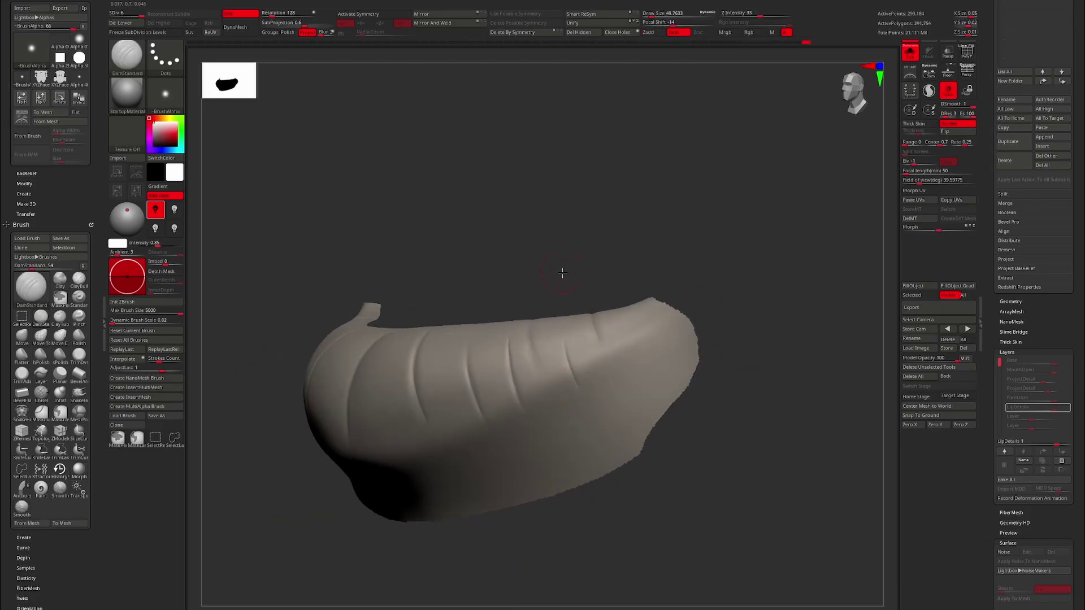
{"action": "left_click_drag", "start_coordinate": [562, 273], "coordinate": [658, 266]}
{"action": "left_click_drag", "start_coordinate": [531, 351], "coordinate": [533, 406]}
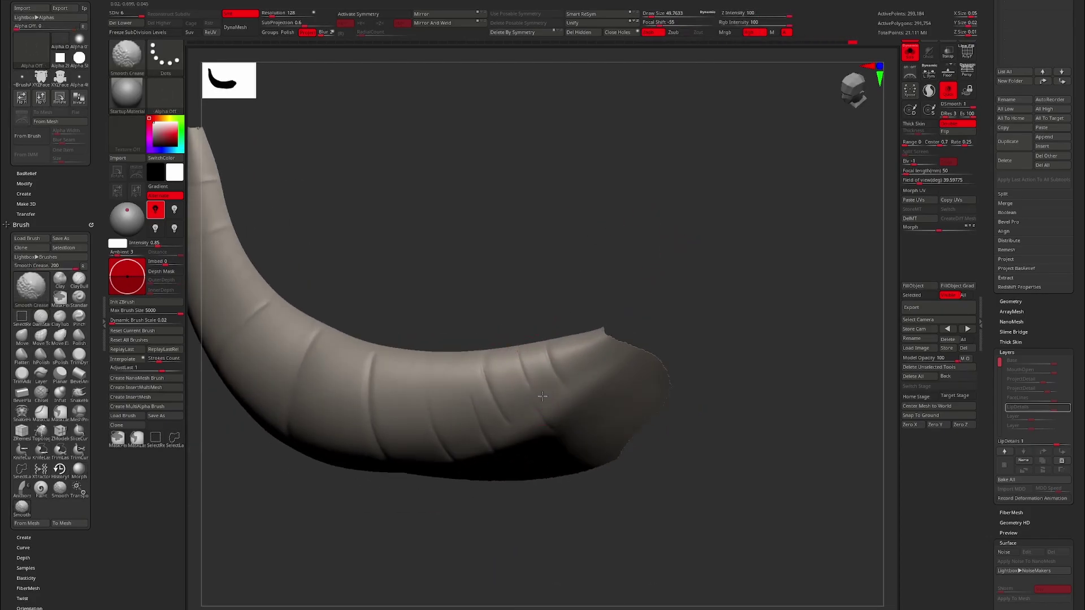
{"action": "mouse_move", "coordinate": [527, 299]}
{"action": "left_mouse_down"}
{"action": "mouse_move", "coordinate": [533, 257]}
{"action": "mouse_move", "coordinate": [481, 410]}
{"action": "left_mouse_up"}
{"action": "left_click_drag", "start_coordinate": [684, 359], "coordinate": [497, 356]}
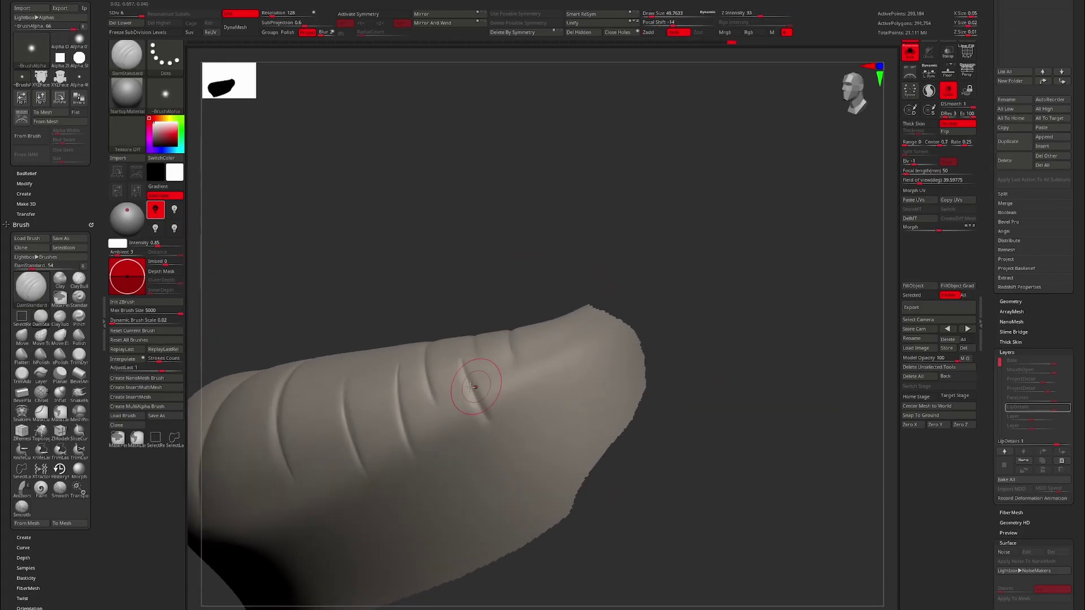
Blend parts of the creases with Morph, then resume DamStandard carving
{"action": "key", "text": "b"}
{"action": "key", "text": "m"}
{"action": "key", "text": "o"}
{"action": "left_click_drag", "start_coordinate": [525, 237], "coordinate": [498, 395]}
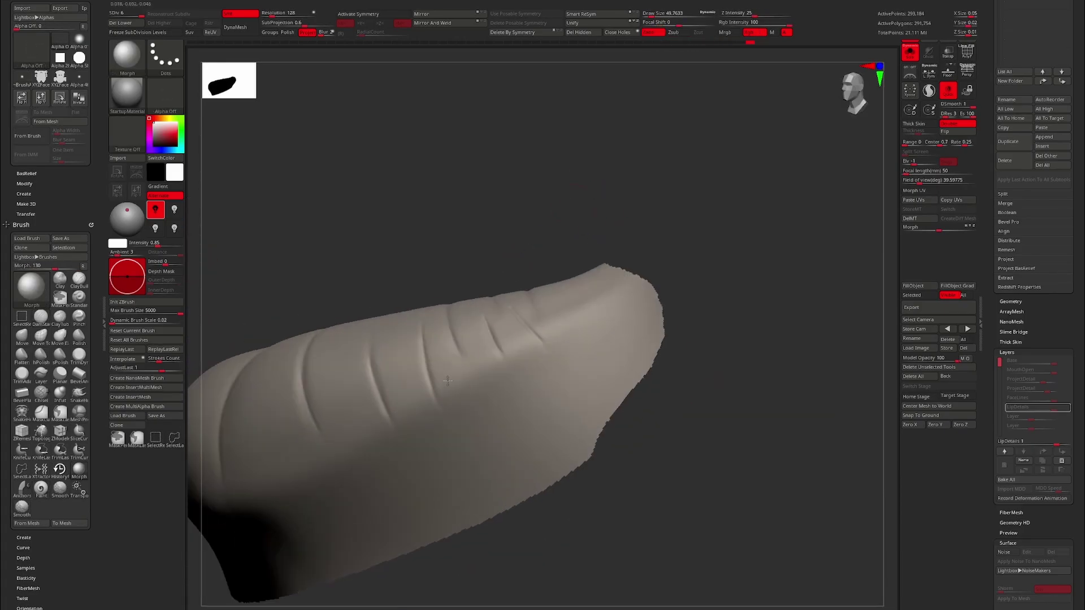
{"action": "left_click_drag", "start_coordinate": [594, 177], "coordinate": [511, 322]}
{"action": "key", "text": "b"}
{"action": "key", "text": "d"}
{"action": "key", "text": "s"}
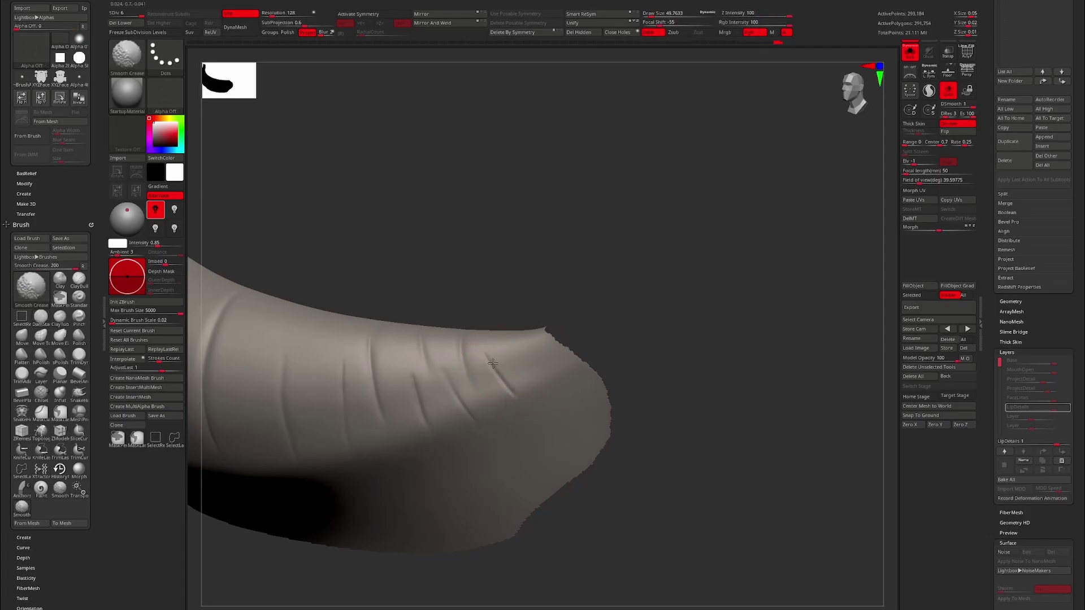
{"action": "mouse_move", "coordinate": [519, 266]}
{"action": "left_mouse_down"}
{"action": "mouse_move", "coordinate": [717, 443]}
{"action": "mouse_move", "coordinate": [729, 477]}
{"action": "mouse_move", "coordinate": [667, 213]}
{"action": "mouse_move", "coordinate": [447, 407]}
{"action": "mouse_move", "coordinate": [474, 259]}
{"action": "mouse_move", "coordinate": [426, 456]}
{"action": "mouse_move", "coordinate": [421, 320]}
{"action": "mouse_move", "coordinate": [711, 291]}
{"action": "mouse_move", "coordinate": [744, 412]}
{"action": "mouse_move", "coordinate": [494, 397]}
{"action": "left_mouse_up"}
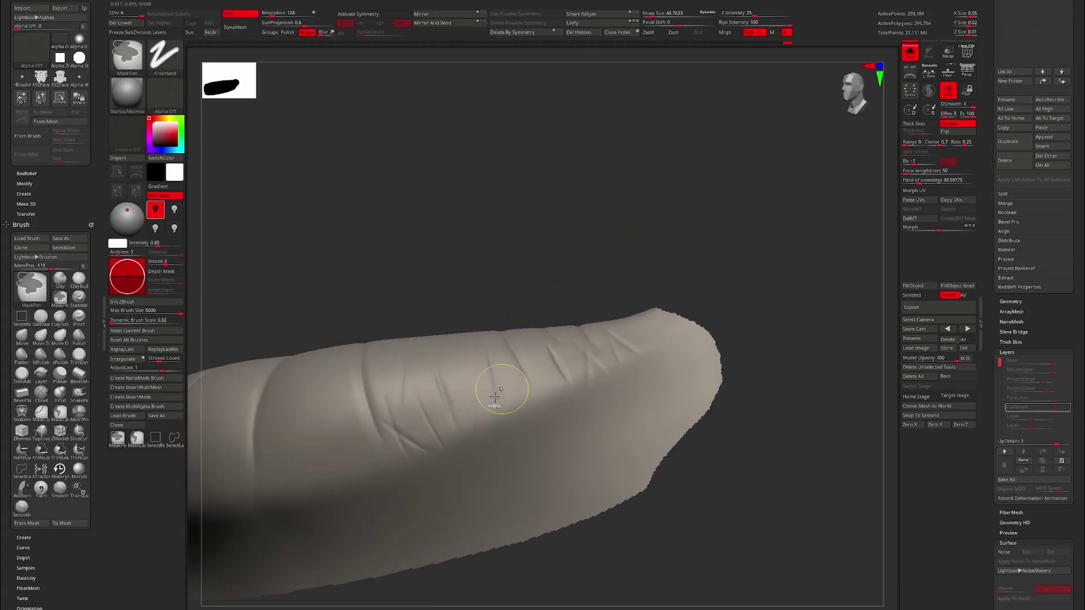
Soften the crease lines and review the lip piece from several angles
{"action": "mouse_move", "coordinate": [468, 451]}
{"action": "left_mouse_down"}
{"action": "mouse_move", "coordinate": [399, 364]}
{"action": "mouse_move", "coordinate": [533, 256]}
{"action": "mouse_move", "coordinate": [712, 398]}
{"action": "mouse_move", "coordinate": [468, 375]}
{"action": "mouse_move", "coordinate": [426, 443]}
{"action": "left_mouse_up"}
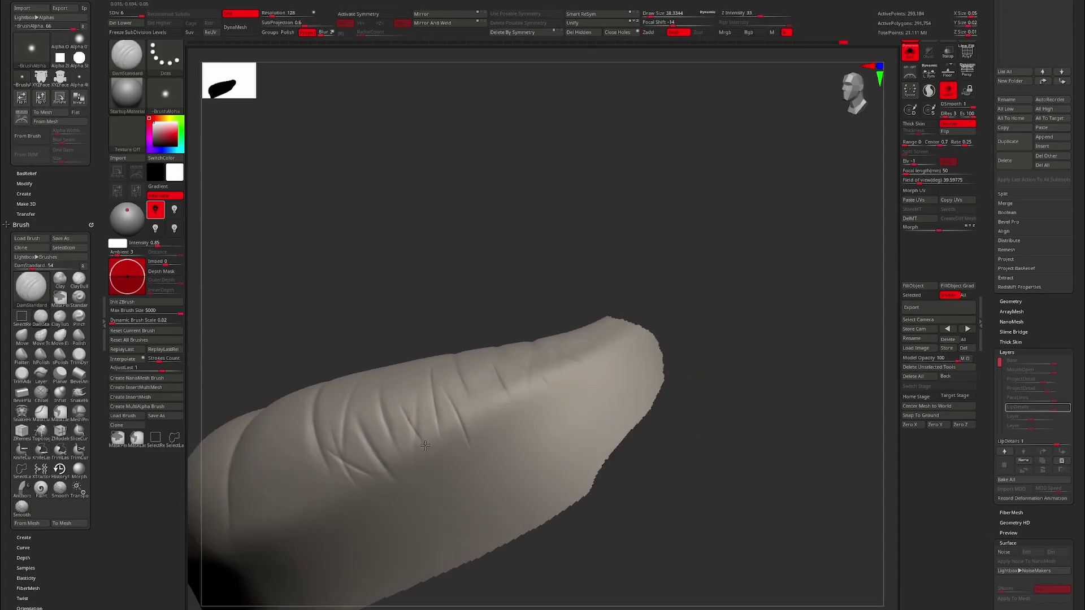
{"action": "left_click_drag", "start_coordinate": [396, 404], "coordinate": [516, 263]}
{"action": "left_click_drag", "start_coordinate": [400, 411], "coordinate": [473, 451]}
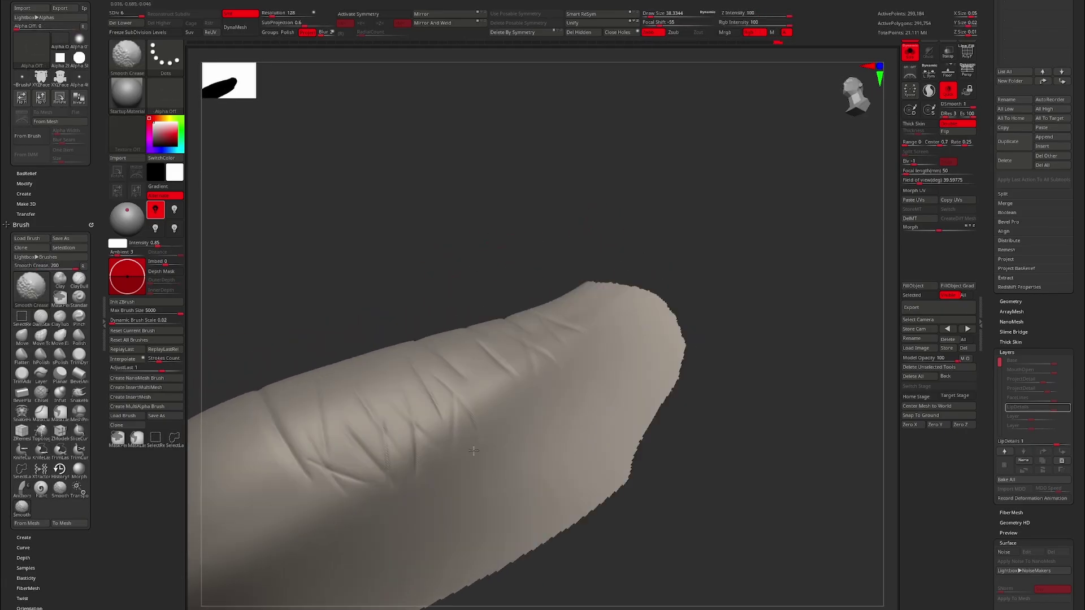
{"action": "left_click_drag", "start_coordinate": [464, 349], "coordinate": [418, 381]}
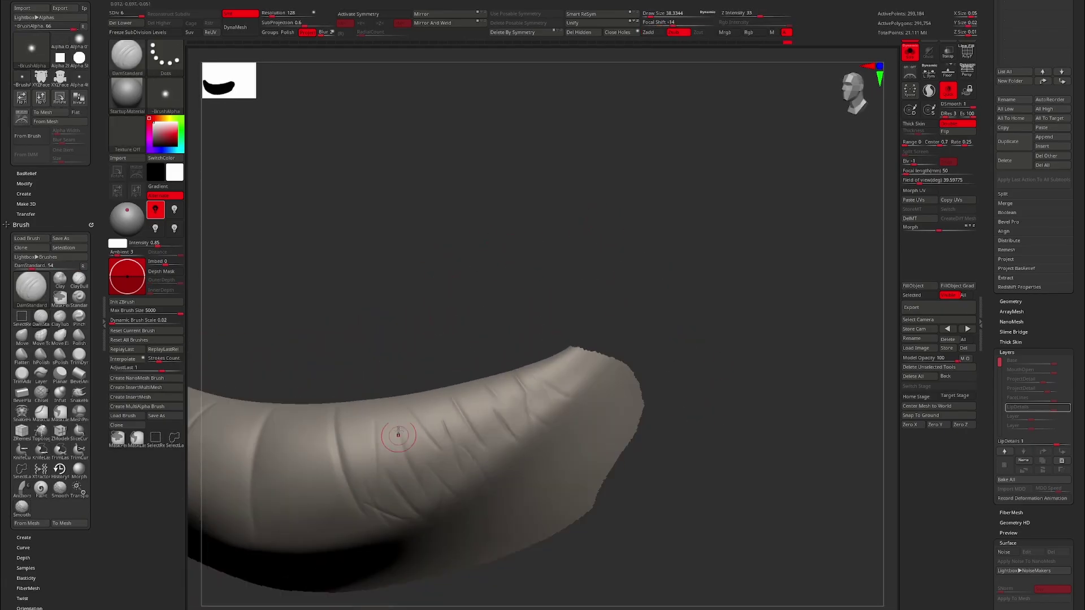
{"action": "mouse_move", "coordinate": [389, 414]}
{"action": "left_mouse_down"}
{"action": "mouse_move", "coordinate": [453, 395]}
{"action": "mouse_move", "coordinate": [489, 269]}
{"action": "mouse_move", "coordinate": [413, 435]}
{"action": "mouse_move", "coordinate": [424, 391]}
{"action": "mouse_move", "coordinate": [418, 464]}
{"action": "mouse_move", "coordinate": [496, 252]}
{"action": "left_mouse_up"}
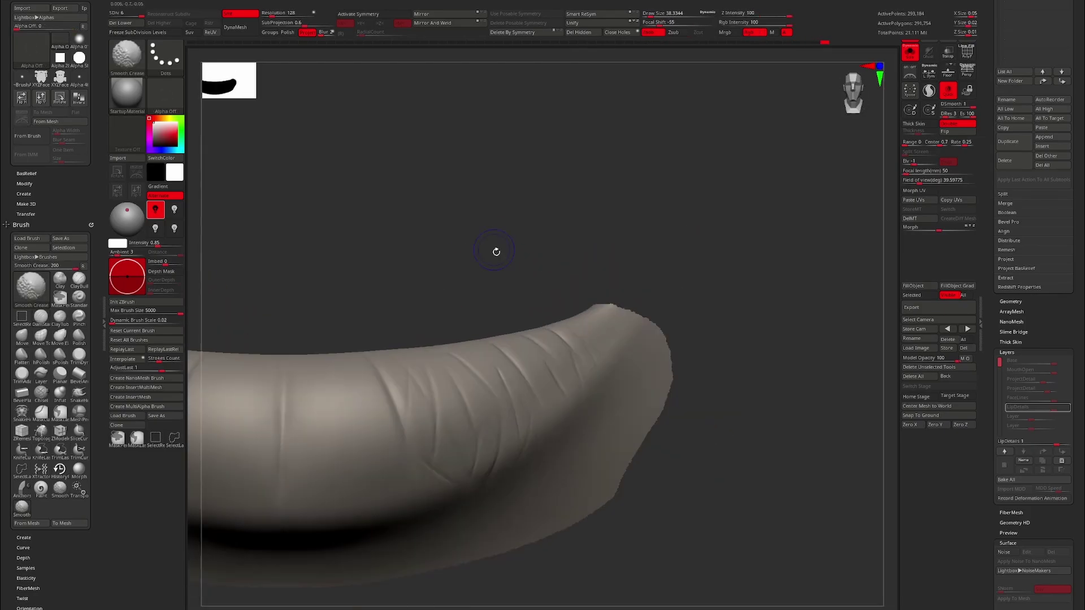
Orbit the lip piece into a curved horizontal view and save the file with Ctrl+S
{"action": "left_click_drag", "start_coordinate": [458, 343], "coordinate": [533, 345]}
{"action": "mouse_move", "coordinate": [563, 401]}
{"action": "left_mouse_down"}
{"action": "mouse_move", "coordinate": [480, 417]}
{"action": "mouse_move", "coordinate": [506, 291]}
{"action": "left_mouse_up"}
{"action": "mouse_move", "coordinate": [450, 431]}
{"action": "left_mouse_down"}
{"action": "mouse_move", "coordinate": [618, 245]}
{"action": "mouse_move", "coordinate": [679, 231]}
{"action": "left_mouse_up"}
{"action": "key", "text": "ctrl+s"}
{"action": "right_click_drag", "start_coordinate": [521, 330], "coordinate": [532, 461]}
{"action": "mouse_move", "coordinate": [578, 201]}
{"action": "left_mouse_down"}
{"action": "mouse_move", "coordinate": [448, 350]}
{"action": "mouse_move", "coordinate": [452, 385]}
{"action": "mouse_move", "coordinate": [431, 424]}
{"action": "mouse_move", "coordinate": [456, 337]}
{"action": "mouse_move", "coordinate": [447, 382]}
{"action": "mouse_move", "coordinate": [490, 311]}
{"action": "mouse_move", "coordinate": [482, 259]}
{"action": "mouse_move", "coordinate": [462, 283]}
{"action": "mouse_move", "coordinate": [445, 373]}
{"action": "mouse_move", "coordinate": [468, 249]}
{"action": "mouse_move", "coordinate": [567, 293]}
{"action": "mouse_move", "coordinate": [524, 440]}
{"action": "mouse_move", "coordinate": [520, 405]}
{"action": "mouse_move", "coordinate": [617, 275]}
{"action": "mouse_move", "coordinate": [680, 257]}
{"action": "mouse_move", "coordinate": [555, 305]}
{"action": "mouse_move", "coordinate": [480, 431]}
{"action": "mouse_move", "coordinate": [829, 431]}
{"action": "left_mouse_up"}
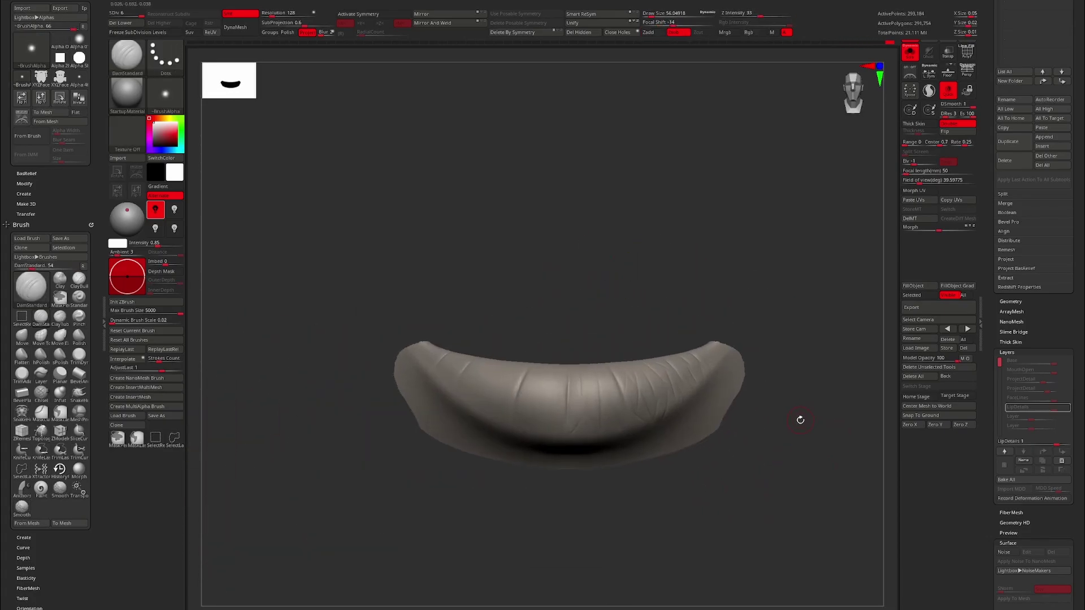
Rotate the lips through front and smile-shaped views to check the wrinkle detail
{"action": "mouse_move", "coordinate": [727, 255]}
{"action": "left_mouse_down"}
{"action": "mouse_move", "coordinate": [738, 279]}
{"action": "mouse_move", "coordinate": [705, 167]}
{"action": "mouse_move", "coordinate": [689, 245]}
{"action": "mouse_move", "coordinate": [491, 381]}
{"action": "mouse_move", "coordinate": [498, 424]}
{"action": "mouse_move", "coordinate": [483, 432]}
{"action": "mouse_move", "coordinate": [659, 247]}
{"action": "mouse_move", "coordinate": [469, 338]}
{"action": "mouse_move", "coordinate": [525, 361]}
{"action": "mouse_move", "coordinate": [545, 406]}
{"action": "left_mouse_up"}
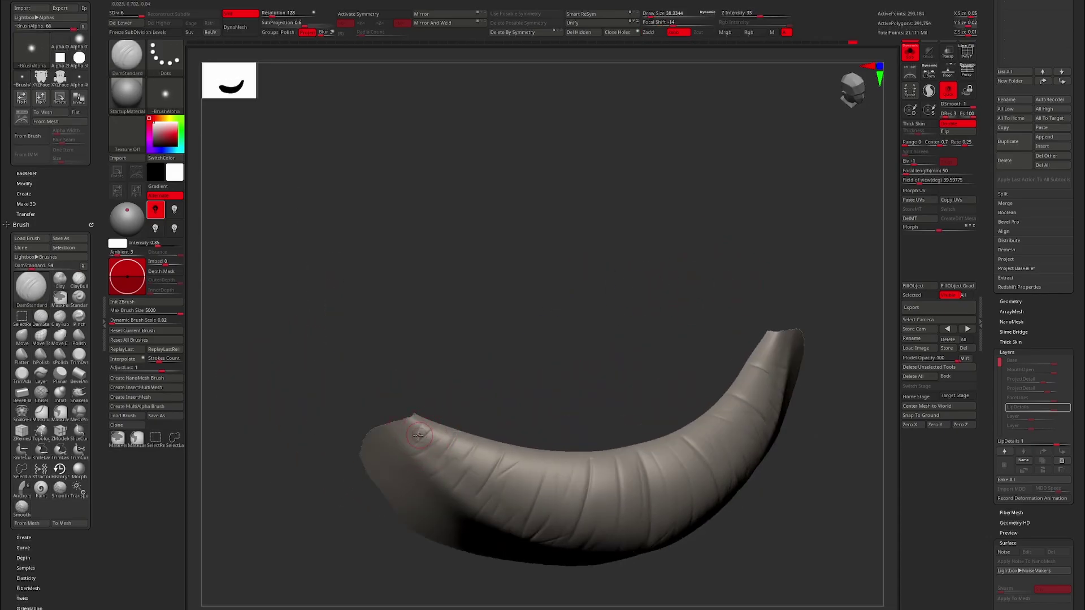
{"action": "left_click_drag", "start_coordinate": [418, 435], "coordinate": [682, 383]}
{"action": "left_click_drag", "start_coordinate": [618, 421], "coordinate": [829, 379]}
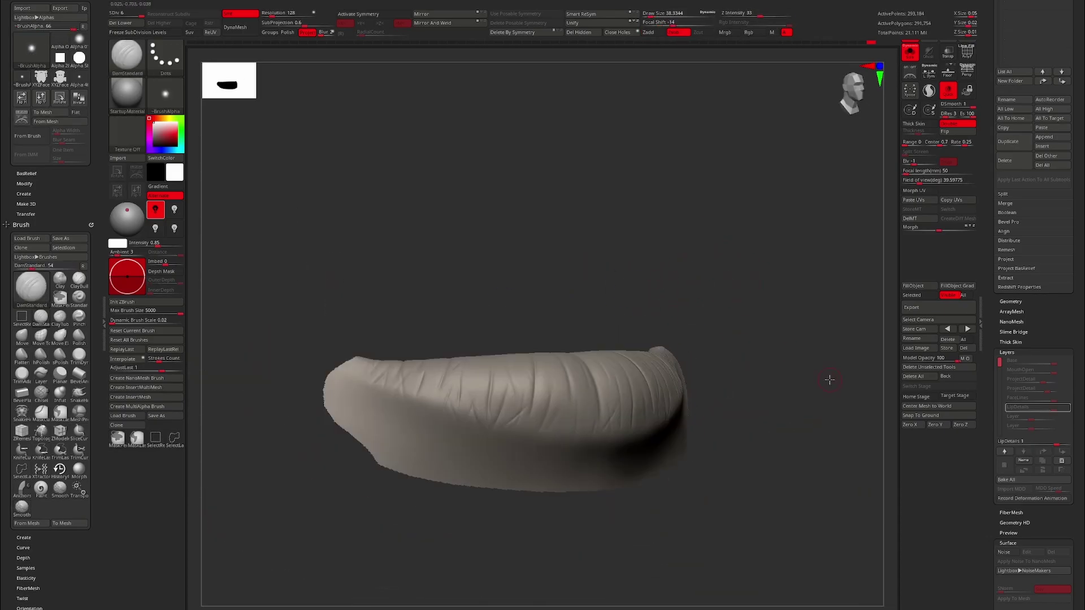
{"action": "left_click_drag", "start_coordinate": [567, 389], "coordinate": [530, 397]}
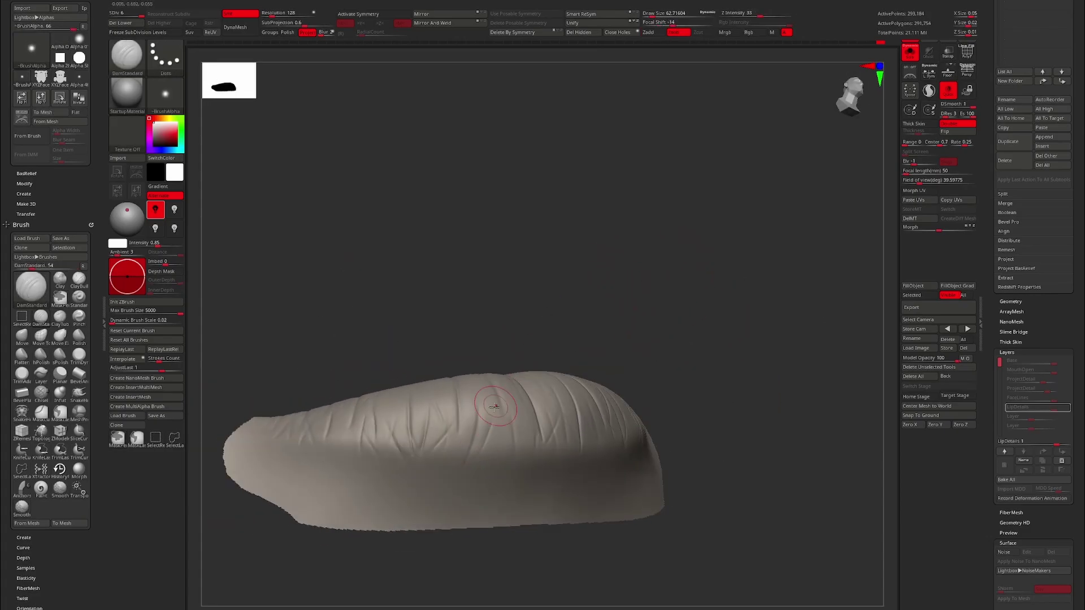
{"action": "left_click_drag", "start_coordinate": [495, 407], "coordinate": [819, 443]}
{"action": "left_click_drag", "start_coordinate": [508, 565], "coordinate": [782, 303]}
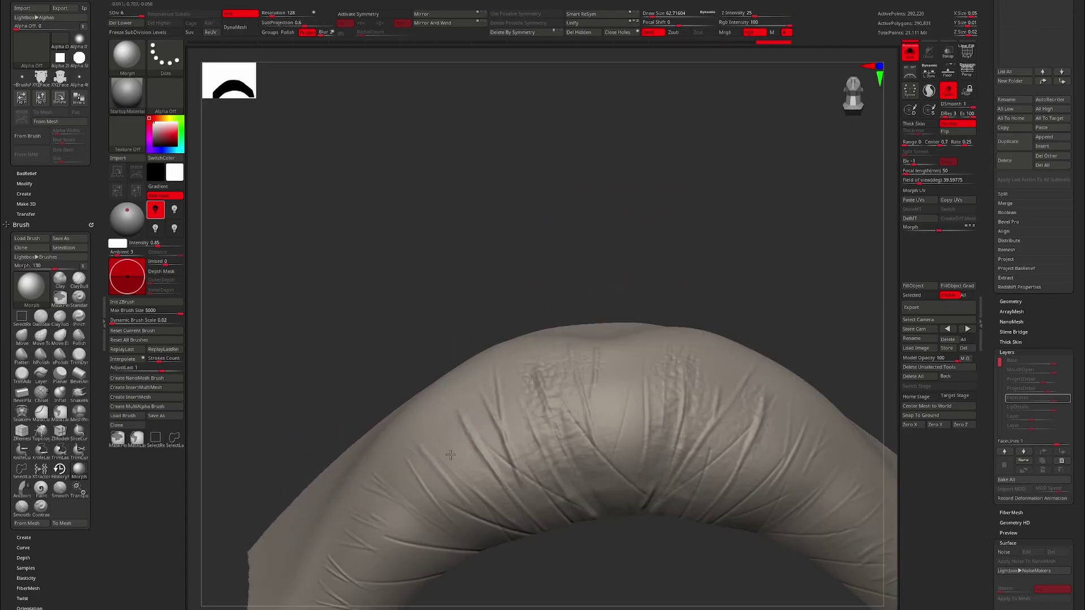
Orbit around the lip arch to bring the other wrinkles toward the camera
{"action": "mouse_move", "coordinate": [557, 188]}
{"action": "left_mouse_down"}
{"action": "mouse_move", "coordinate": [671, 184]}
{"action": "mouse_move", "coordinate": [653, 189]}
{"action": "left_mouse_up"}
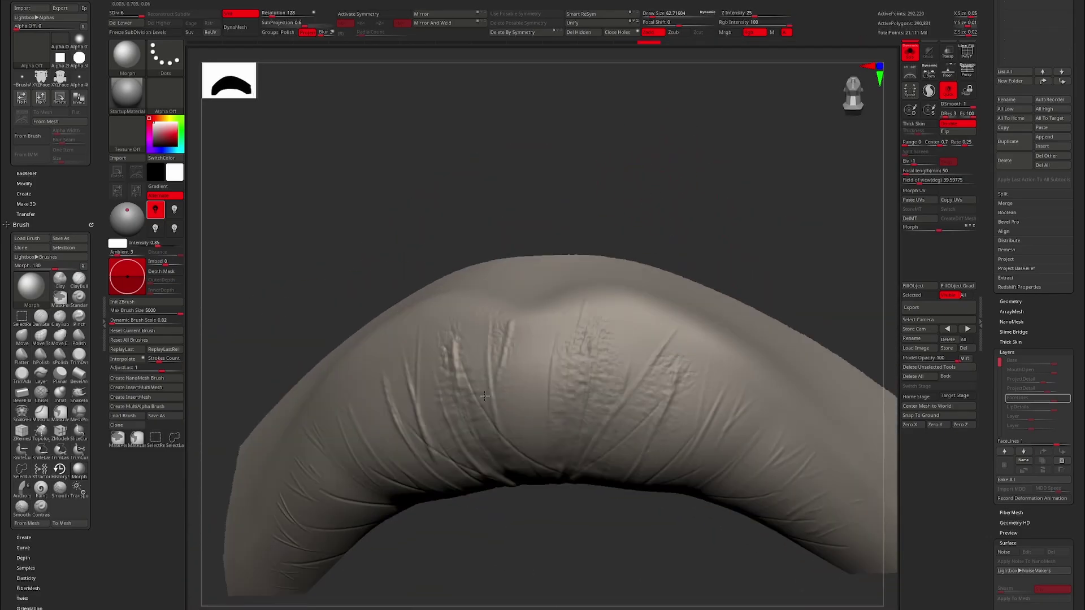
{"action": "mouse_move", "coordinate": [485, 395]}
{"action": "left_mouse_down"}
{"action": "mouse_move", "coordinate": [492, 235]}
{"action": "mouse_move", "coordinate": [452, 402]}
{"action": "left_mouse_up"}
{"action": "mouse_move", "coordinate": [415, 461]}
{"action": "left_mouse_down"}
{"action": "mouse_move", "coordinate": [603, 283]}
{"action": "mouse_move", "coordinate": [536, 302]}
{"action": "left_mouse_up"}
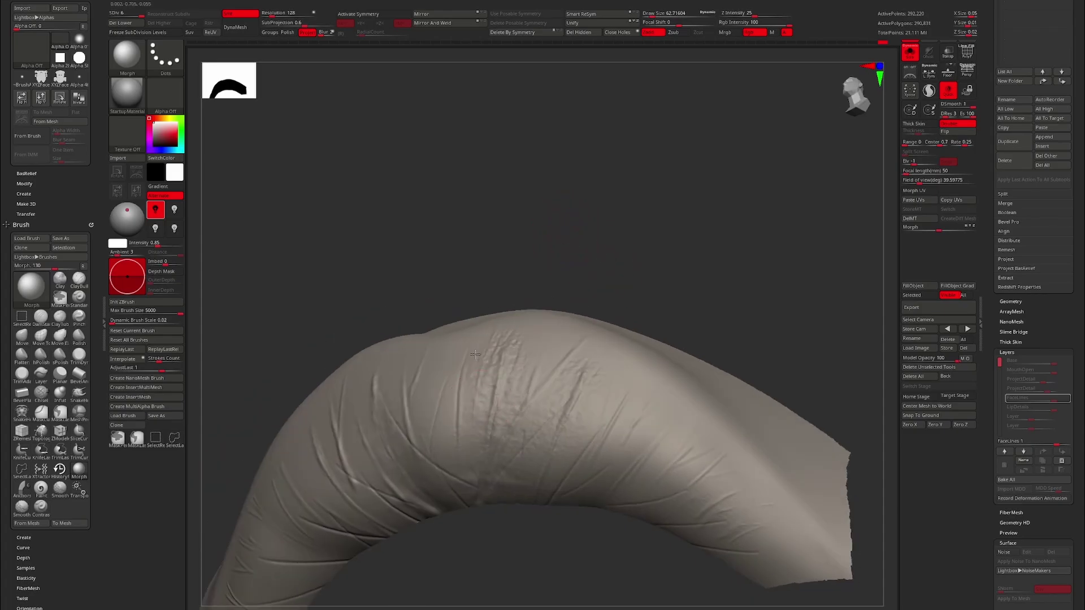
{"action": "mouse_move", "coordinate": [475, 355]}
{"action": "left_mouse_down"}
{"action": "mouse_move", "coordinate": [647, 300]}
{"action": "mouse_move", "coordinate": [763, 367]}
{"action": "mouse_move", "coordinate": [782, 392]}
{"action": "mouse_move", "coordinate": [699, 304]}
{"action": "left_mouse_up"}
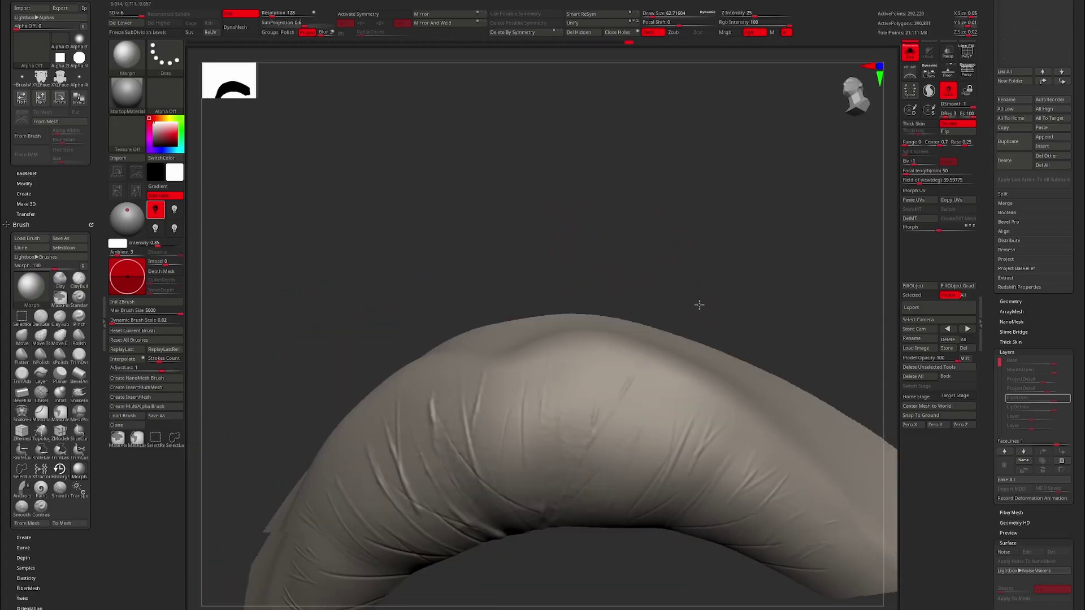
Pick the ContrastDelta brush and zoom in on the wrinkled arch
{"action": "key", "text": "b"}
{"action": "left_click", "coordinate": [581, 243]}
{"action": "left_click_drag", "start_coordinate": [581, 236], "coordinate": [541, 258]}
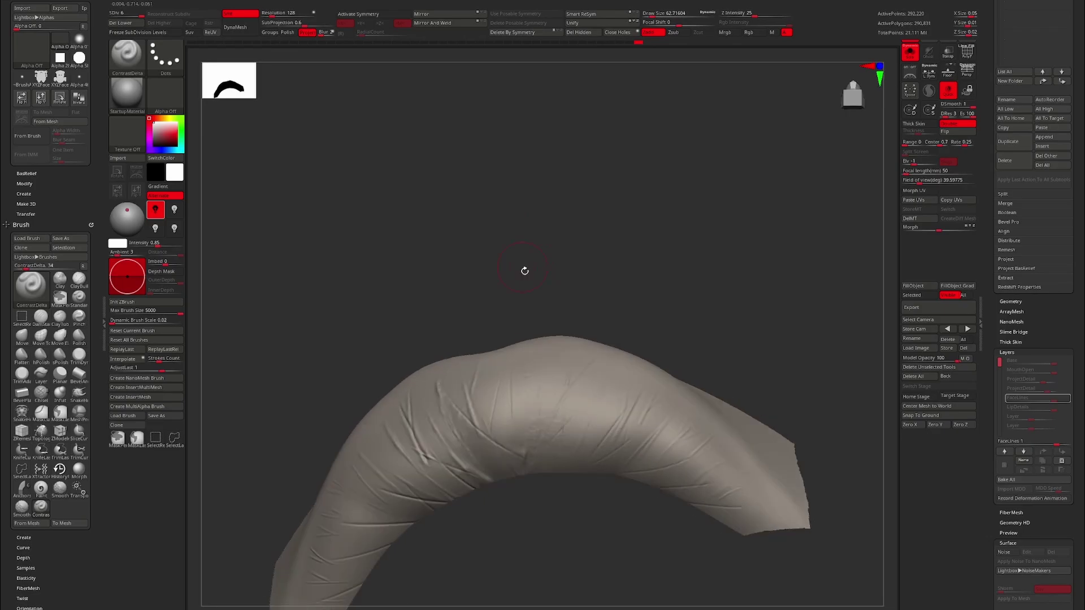
{"action": "right_click_drag", "start_coordinate": [486, 456], "coordinate": [440, 404]}
Adjust the Draw Size and center the widened lip arch in the view
{"action": "key", "text": "s"}
{"action": "mouse_move", "coordinate": [279, 463]}
{"action": "right_mouse_down"}
{"action": "mouse_move", "coordinate": [333, 467]}
{"action": "mouse_move", "coordinate": [741, 397]}
{"action": "mouse_move", "coordinate": [482, 417]}
{"action": "right_mouse_up"}
{"action": "right_click_drag", "start_coordinate": [514, 360], "coordinate": [461, 399]}
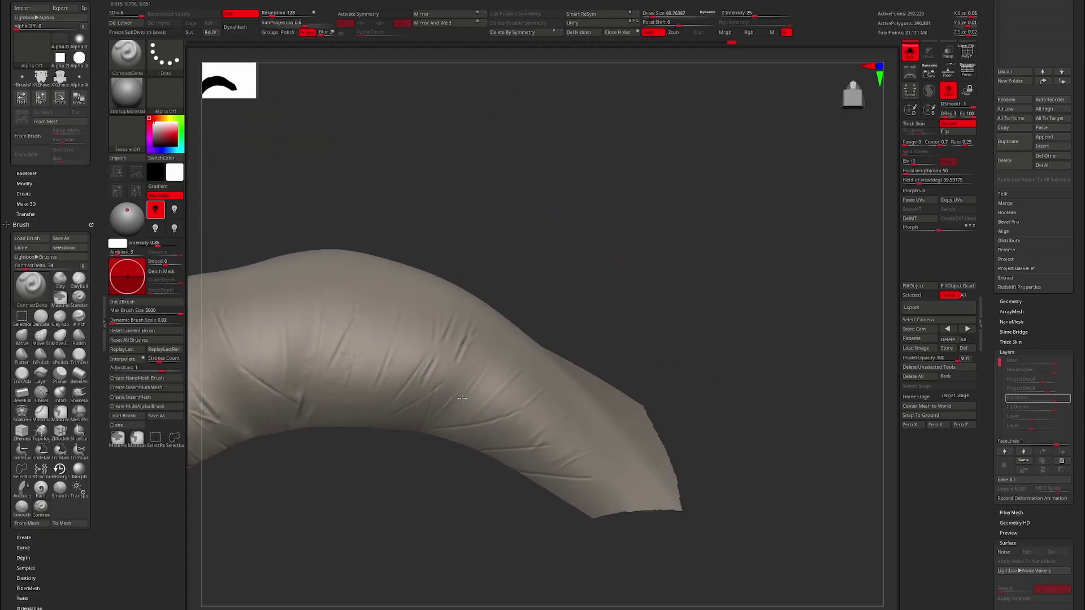
{"action": "mouse_move", "coordinate": [581, 421]}
{"action": "right_mouse_down"}
{"action": "mouse_move", "coordinate": [573, 379]}
{"action": "mouse_move", "coordinate": [402, 413]}
{"action": "right_mouse_up"}
{"action": "right_click_drag", "start_coordinate": [432, 448], "coordinate": [407, 430]}
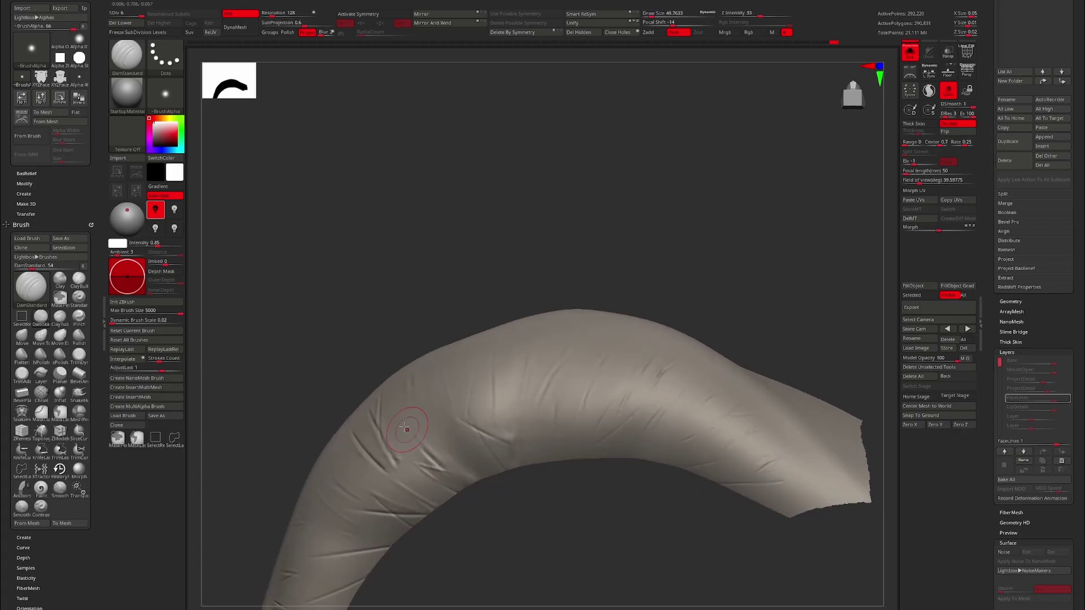
{"action": "mouse_move", "coordinate": [535, 231]}
{"action": "right_mouse_down"}
{"action": "mouse_move", "coordinate": [386, 377]}
{"action": "mouse_move", "coordinate": [560, 242]}
{"action": "mouse_move", "coordinate": [438, 279]}
{"action": "mouse_move", "coordinate": [528, 235]}
{"action": "mouse_move", "coordinate": [434, 403]}
{"action": "mouse_move", "coordinate": [401, 387]}
{"action": "mouse_move", "coordinate": [354, 487]}
{"action": "mouse_move", "coordinate": [452, 283]}
{"action": "mouse_move", "coordinate": [501, 213]}
{"action": "mouse_move", "coordinate": [460, 364]}
{"action": "mouse_move", "coordinate": [531, 203]}
{"action": "mouse_move", "coordinate": [431, 371]}
{"action": "mouse_move", "coordinate": [417, 362]}
{"action": "mouse_move", "coordinate": [426, 264]}
{"action": "mouse_move", "coordinate": [554, 140]}
{"action": "mouse_move", "coordinate": [460, 181]}
{"action": "mouse_move", "coordinate": [407, 418]}
{"action": "mouse_move", "coordinate": [496, 431]}
{"action": "mouse_move", "coordinate": [576, 194]}
{"action": "mouse_move", "coordinate": [442, 300]}
{"action": "mouse_move", "coordinate": [435, 375]}
{"action": "mouse_move", "coordinate": [401, 447]}
{"action": "mouse_move", "coordinate": [537, 247]}
{"action": "mouse_move", "coordinate": [458, 497]}
{"action": "right_mouse_up"}
Mask parts of the lip with MaskPen, checking the cut end and frontal angle
{"action": "key", "text": "ctrl"}
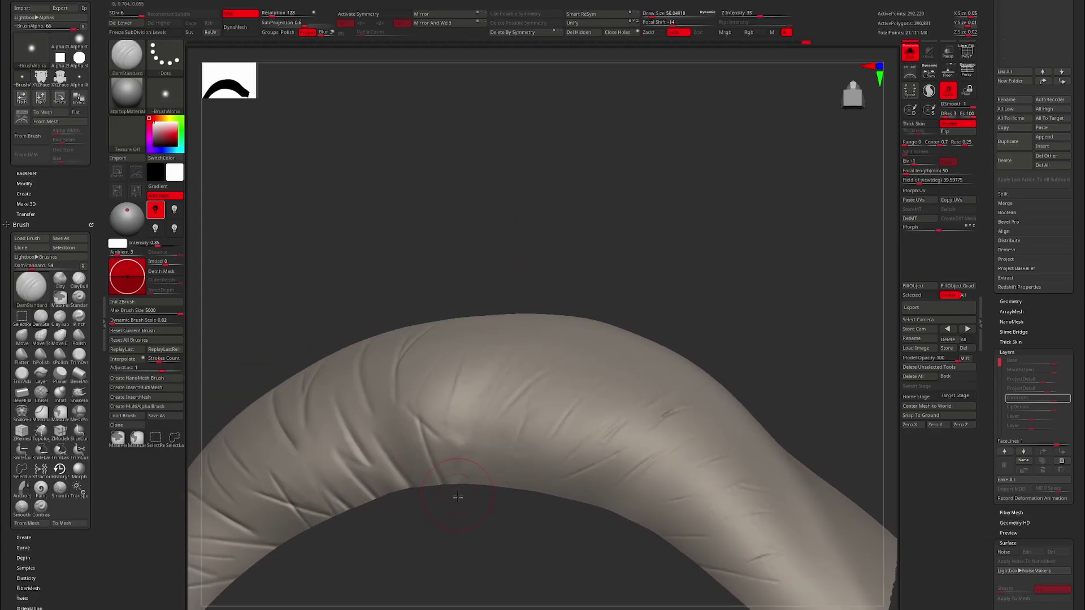
{"action": "mouse_move", "coordinate": [416, 421]}
{"action": "right_mouse_down"}
{"action": "mouse_move", "coordinate": [407, 391]}
{"action": "mouse_move", "coordinate": [496, 274]}
{"action": "right_mouse_up"}
{"action": "right_click_drag", "start_coordinate": [428, 346], "coordinate": [382, 373]}
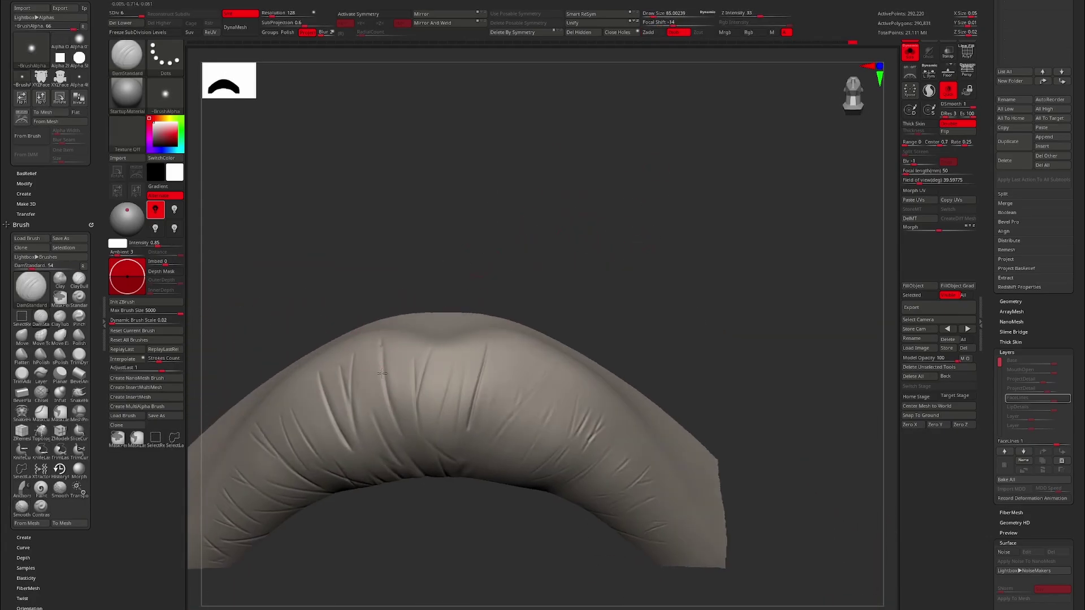
{"action": "right_click_drag", "start_coordinate": [517, 438], "coordinate": [476, 457]}
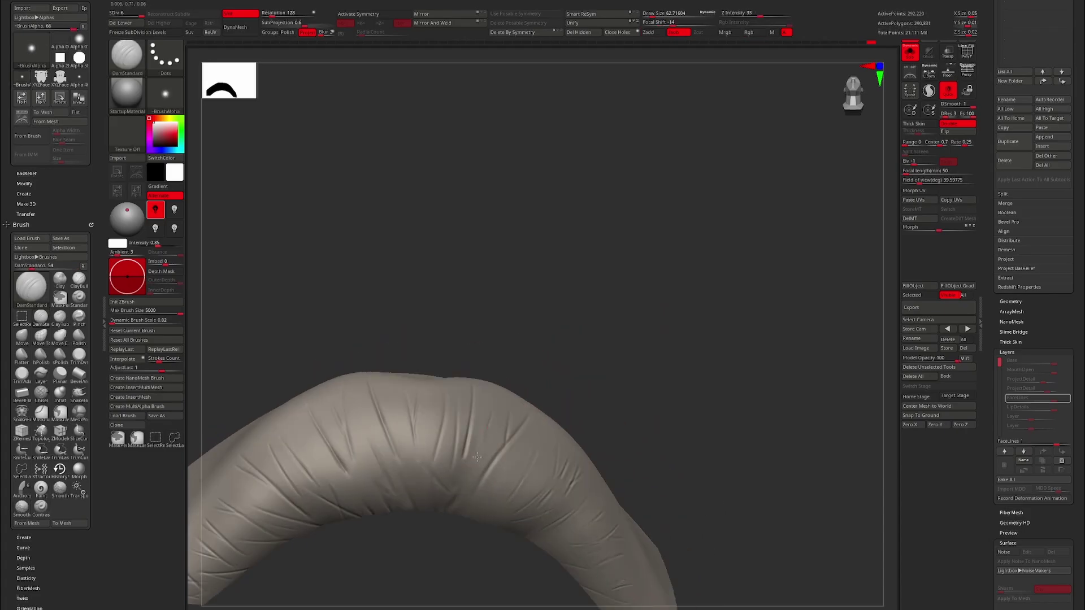
{"action": "right_click_drag", "start_coordinate": [632, 336], "coordinate": [354, 471]}
{"action": "mouse_move", "coordinate": [398, 533]}
{"action": "right_mouse_down"}
{"action": "mouse_move", "coordinate": [412, 471]}
{"action": "mouse_move", "coordinate": [765, 404]}
{"action": "mouse_move", "coordinate": [601, 266]}
{"action": "mouse_move", "coordinate": [729, 333]}
{"action": "mouse_move", "coordinate": [599, 291]}
{"action": "mouse_move", "coordinate": [504, 351]}
{"action": "mouse_move", "coordinate": [652, 383]}
{"action": "right_mouse_up"}
{"action": "key", "text": "m"}
Carve crease lines with DamStandard and Shift-smooth them
{"action": "key", "text": "b"}
{"action": "key", "text": "d"}
{"action": "key", "text": "s"}
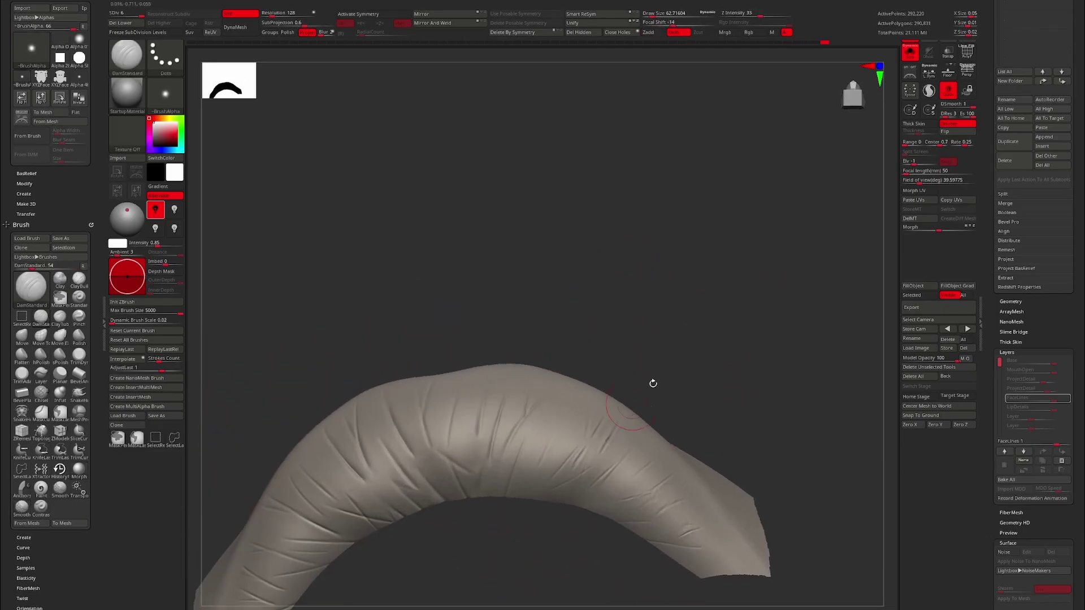
{"action": "right_click_drag", "start_coordinate": [554, 442], "coordinate": [626, 394]}
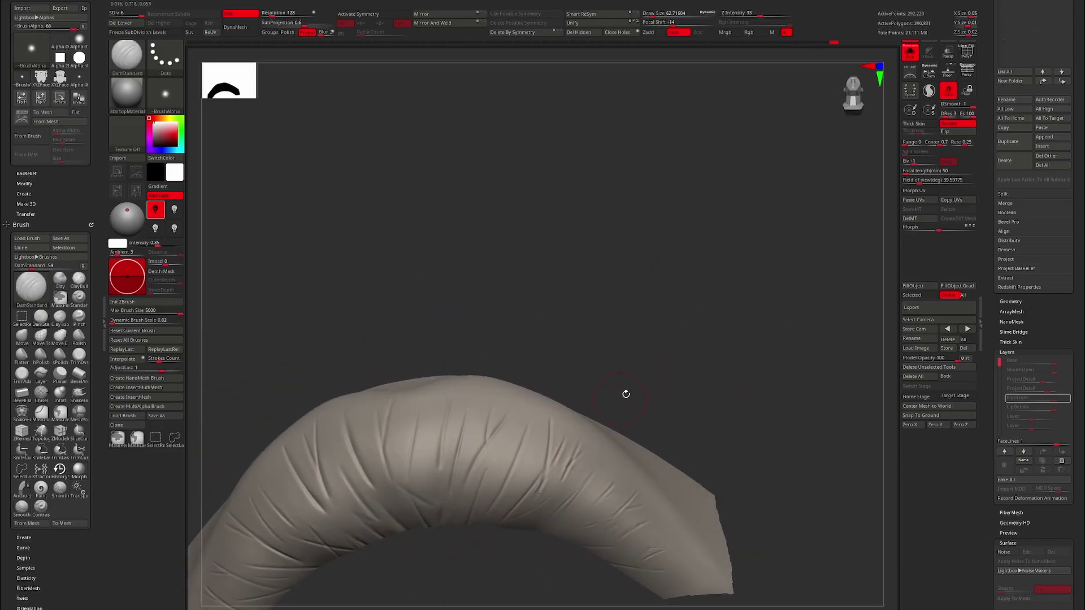
{"action": "mouse_move", "coordinate": [543, 474]}
{"action": "right_mouse_down"}
{"action": "mouse_move", "coordinate": [582, 448]}
{"action": "mouse_move", "coordinate": [567, 480]}
{"action": "mouse_move", "coordinate": [775, 319]}
{"action": "mouse_move", "coordinate": [727, 348]}
{"action": "mouse_move", "coordinate": [734, 382]}
{"action": "mouse_move", "coordinate": [580, 413]}
{"action": "mouse_move", "coordinate": [775, 262]}
{"action": "mouse_move", "coordinate": [774, 213]}
{"action": "mouse_move", "coordinate": [780, 243]}
{"action": "mouse_move", "coordinate": [619, 399]}
{"action": "mouse_move", "coordinate": [731, 324]}
{"action": "mouse_move", "coordinate": [705, 358]}
{"action": "mouse_move", "coordinate": [695, 436]}
{"action": "right_mouse_up"}
{"action": "key", "text": "b"}
{"action": "key", "text": "d"}
{"action": "key", "text": "s"}
{"action": "key", "text": "shift"}
Morph areas back, return to DamStandard and turn mirrored symmetry on
{"action": "key", "text": "b"}
{"action": "key", "text": "m"}
{"action": "key", "text": "r"}
{"action": "key", "text": "b"}
{"action": "key", "text": "d"}
{"action": "key", "text": "s"}
{"action": "key", "text": "x"}
{"action": "mouse_move", "coordinate": [779, 394]}
{"action": "right_mouse_down"}
{"action": "mouse_move", "coordinate": [789, 404]}
{"action": "mouse_move", "coordinate": [688, 305]}
{"action": "mouse_move", "coordinate": [428, 434]}
{"action": "mouse_move", "coordinate": [591, 228]}
{"action": "right_mouse_up"}
Inflate the wrinkle ridges with Inflat, symmetry off, then bring the full face back
{"action": "key", "text": "b"}
{"action": "key", "text": "i"}
{"action": "key", "text": "n"}
{"action": "key", "text": "x"}
{"action": "mouse_move", "coordinate": [620, 283]}
{"action": "right_mouse_down"}
{"action": "mouse_move", "coordinate": [496, 377]}
{"action": "mouse_move", "coordinate": [523, 310]}
{"action": "mouse_move", "coordinate": [571, 245]}
{"action": "mouse_move", "coordinate": [443, 482]}
{"action": "right_mouse_up"}
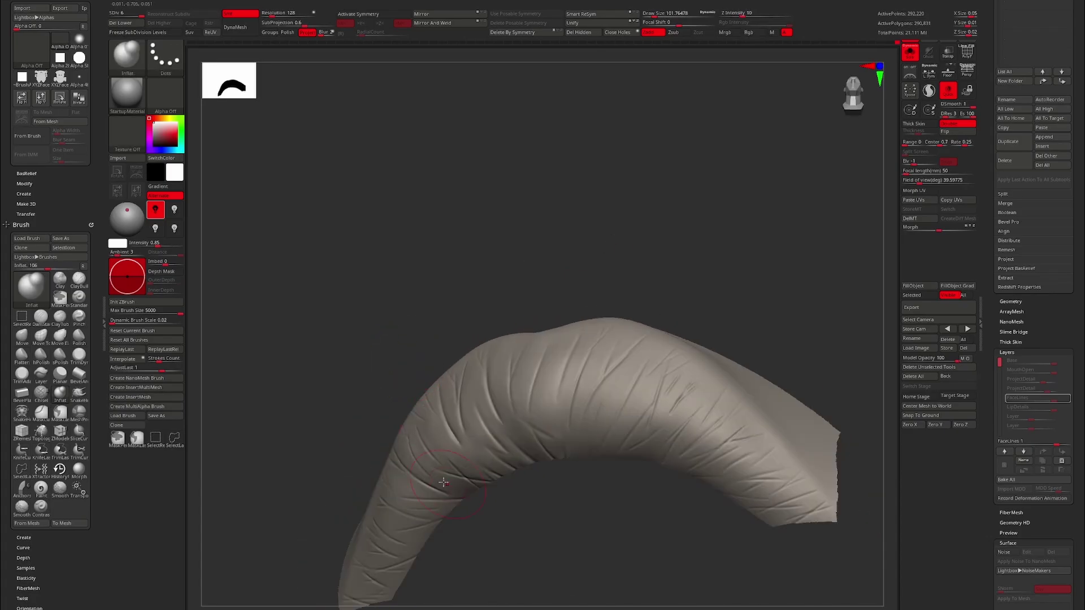
{"action": "mouse_move", "coordinate": [390, 455]}
{"action": "right_mouse_down"}
{"action": "mouse_move", "coordinate": [496, 557]}
{"action": "mouse_move", "coordinate": [350, 525]}
{"action": "mouse_move", "coordinate": [536, 358]}
{"action": "mouse_move", "coordinate": [581, 340]}
{"action": "right_mouse_up"}
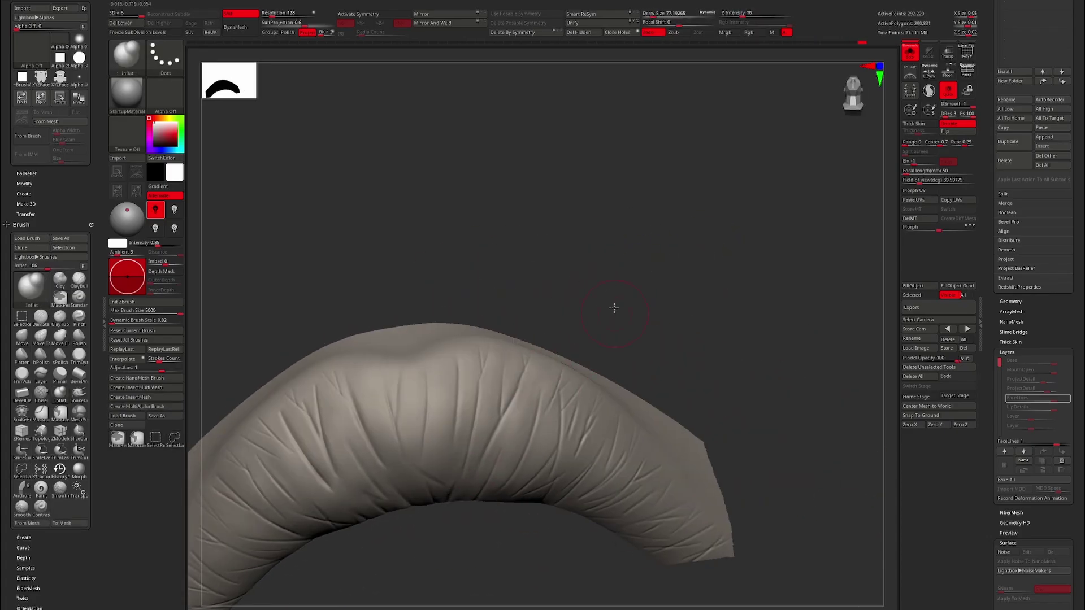
{"action": "mouse_move", "coordinate": [614, 308]}
{"action": "right_mouse_down"}
{"action": "mouse_move", "coordinate": [588, 303]}
{"action": "mouse_move", "coordinate": [473, 401]}
{"action": "mouse_move", "coordinate": [595, 277]}
{"action": "mouse_move", "coordinate": [635, 281]}
{"action": "mouse_move", "coordinate": [531, 406]}
{"action": "mouse_move", "coordinate": [618, 236]}
{"action": "mouse_move", "coordinate": [616, 323]}
{"action": "mouse_move", "coordinate": [666, 317]}
{"action": "mouse_move", "coordinate": [513, 352]}
{"action": "mouse_move", "coordinate": [539, 407]}
{"action": "right_mouse_up"}
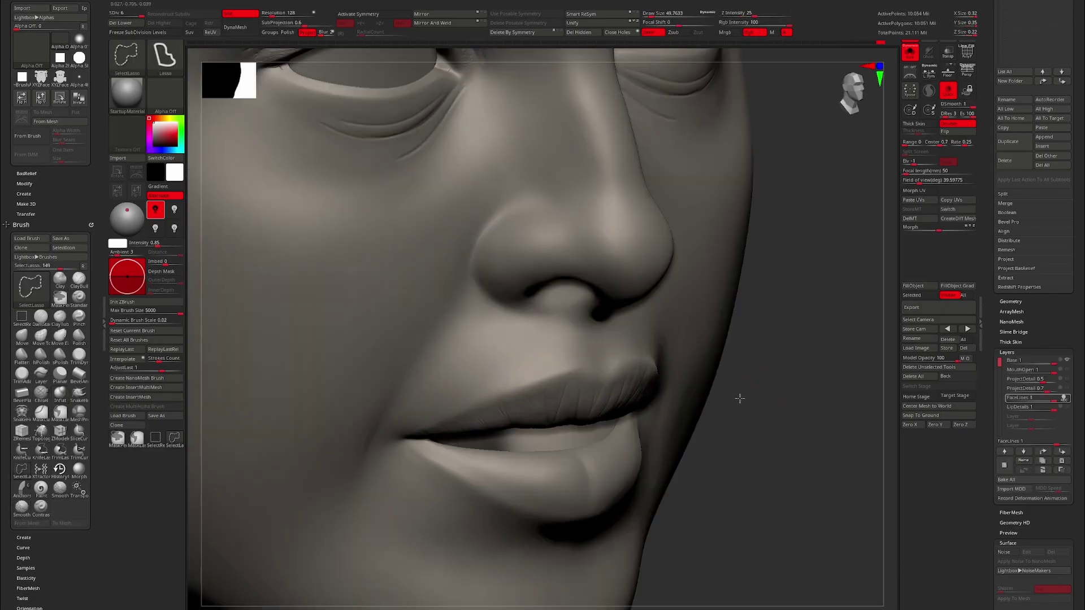
{"action": "right_click_drag", "start_coordinate": [739, 395], "coordinate": [759, 571]}
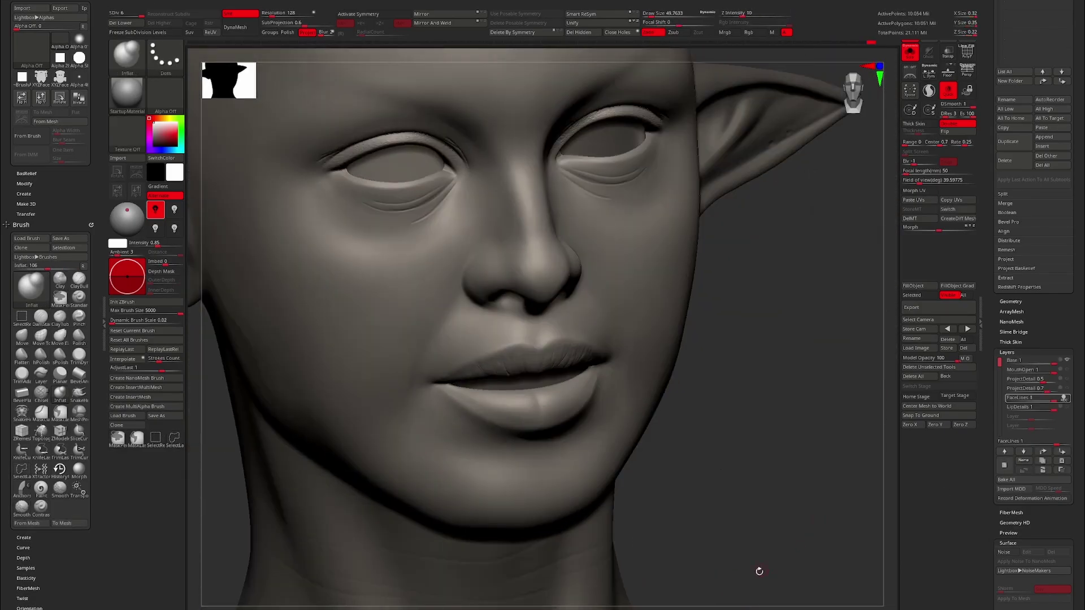
Make the FaceLines layer active and zoom in on the lips
{"action": "left_click", "coordinate": [1067, 407]}
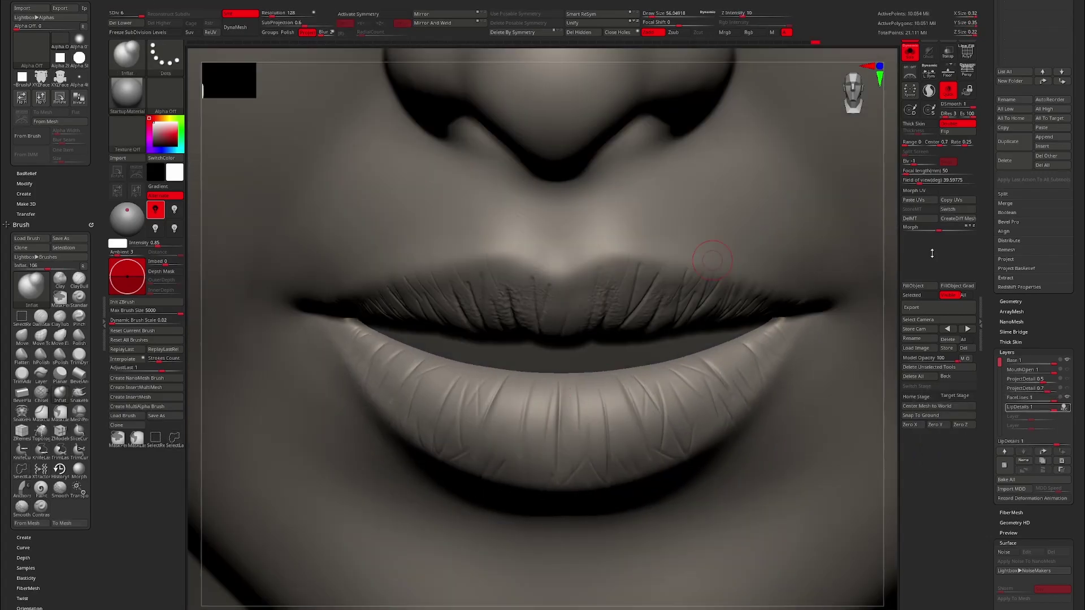
{"action": "left_click", "coordinate": [1068, 400]}
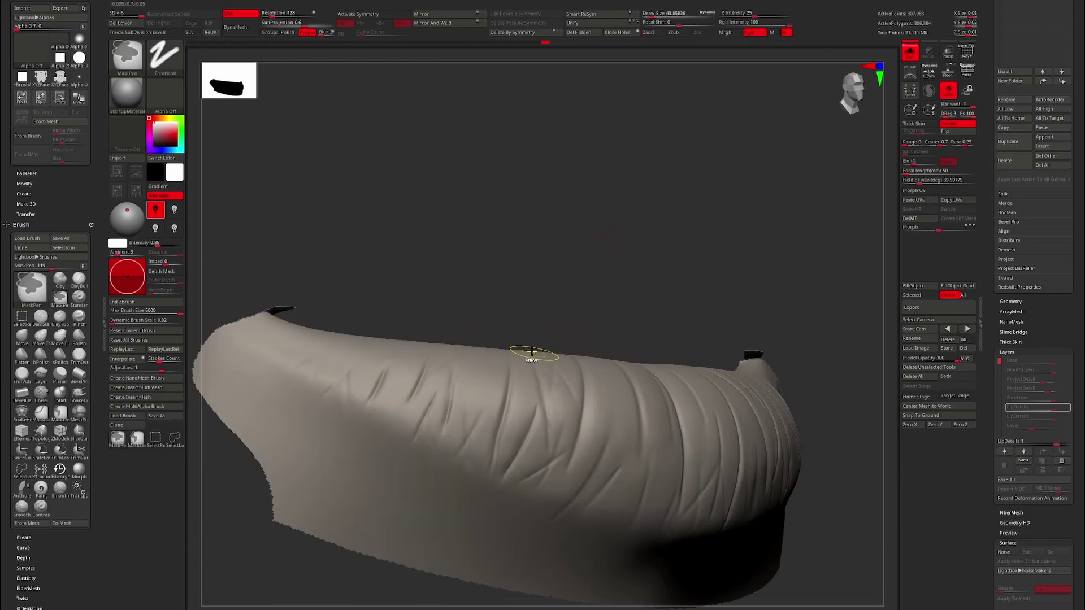
{"action": "right_click_drag", "start_coordinate": [531, 352], "coordinate": [575, 267]}
{"action": "mouse_move", "coordinate": [526, 467]}
{"action": "right_mouse_down"}
{"action": "mouse_move", "coordinate": [553, 271]}
{"action": "mouse_move", "coordinate": [569, 293]}
{"action": "mouse_move", "coordinate": [536, 368]}
{"action": "mouse_move", "coordinate": [564, 306]}
{"action": "right_mouse_up"}
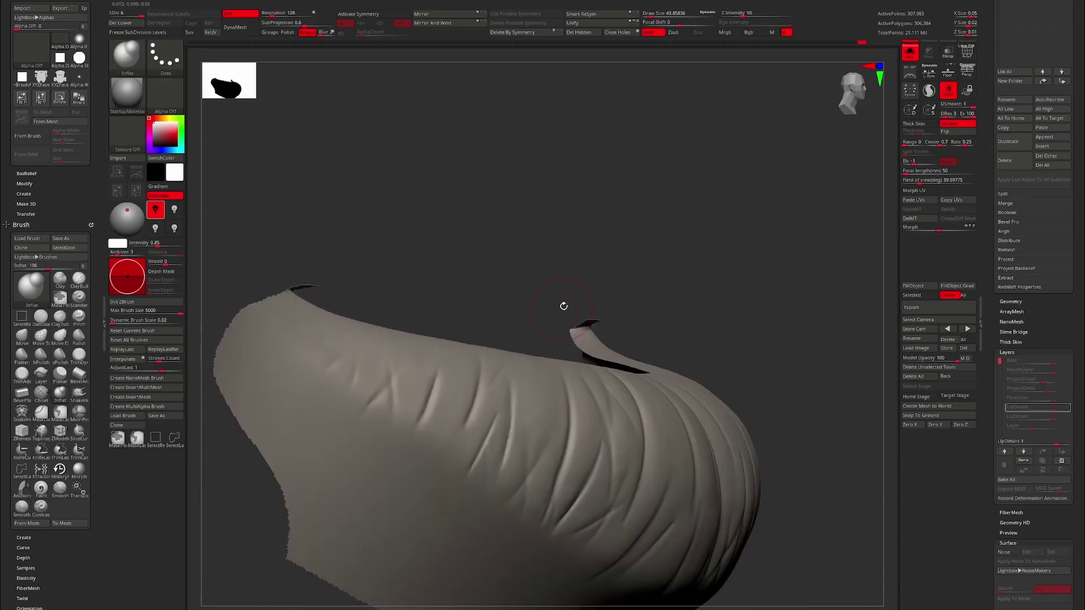
{"action": "right_click_drag", "start_coordinate": [524, 360], "coordinate": [465, 411]}
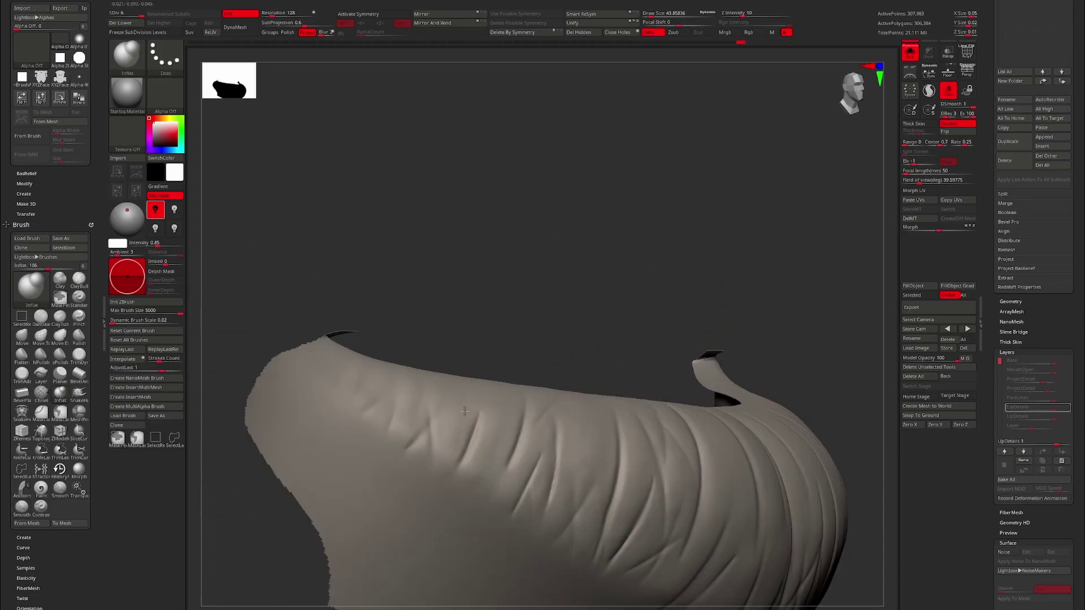
Orbit around the curved lip piece, viewing it side-on and from above
{"action": "mouse_move", "coordinate": [519, 476]}
{"action": "right_mouse_down"}
{"action": "mouse_move", "coordinate": [543, 307]}
{"action": "mouse_move", "coordinate": [509, 390]}
{"action": "mouse_move", "coordinate": [559, 253]}
{"action": "mouse_move", "coordinate": [469, 351]}
{"action": "right_mouse_up"}
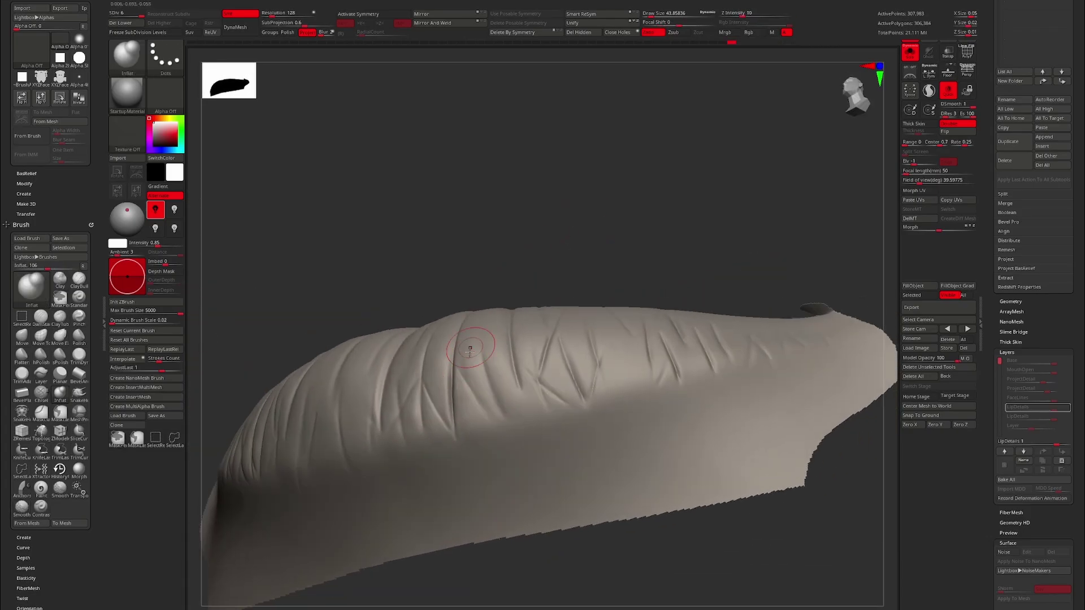
{"action": "mouse_move", "coordinate": [509, 394]}
{"action": "right_mouse_down"}
{"action": "mouse_move", "coordinate": [492, 316]}
{"action": "mouse_move", "coordinate": [504, 286]}
{"action": "mouse_move", "coordinate": [510, 394]}
{"action": "mouse_move", "coordinate": [537, 222]}
{"action": "mouse_move", "coordinate": [527, 373]}
{"action": "mouse_move", "coordinate": [589, 172]}
{"action": "mouse_move", "coordinate": [517, 404]}
{"action": "right_mouse_up"}
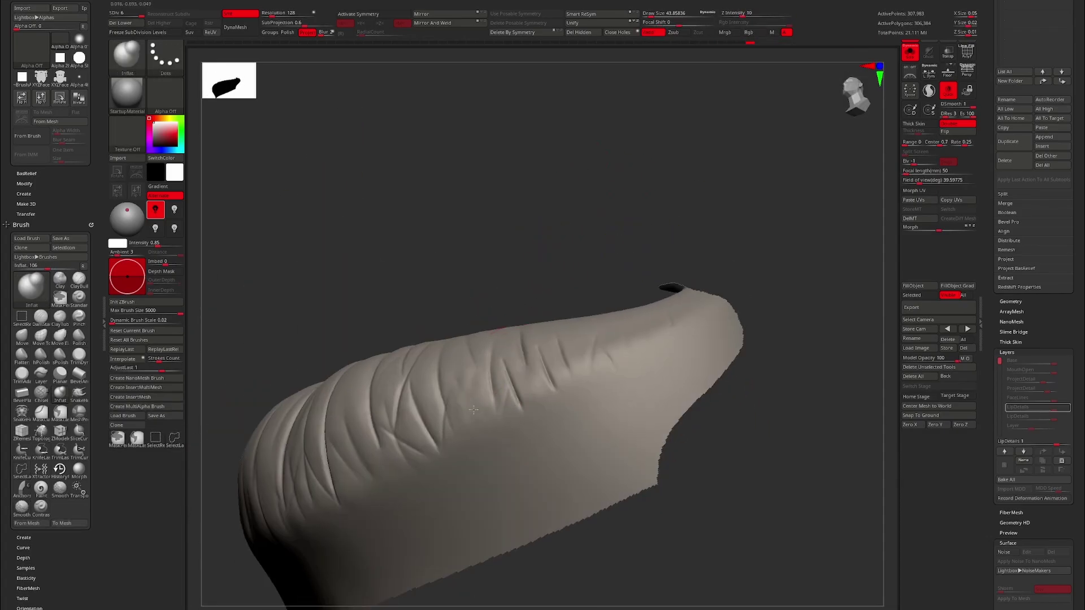
{"action": "right_click_drag", "start_coordinate": [512, 369], "coordinate": [547, 402]}
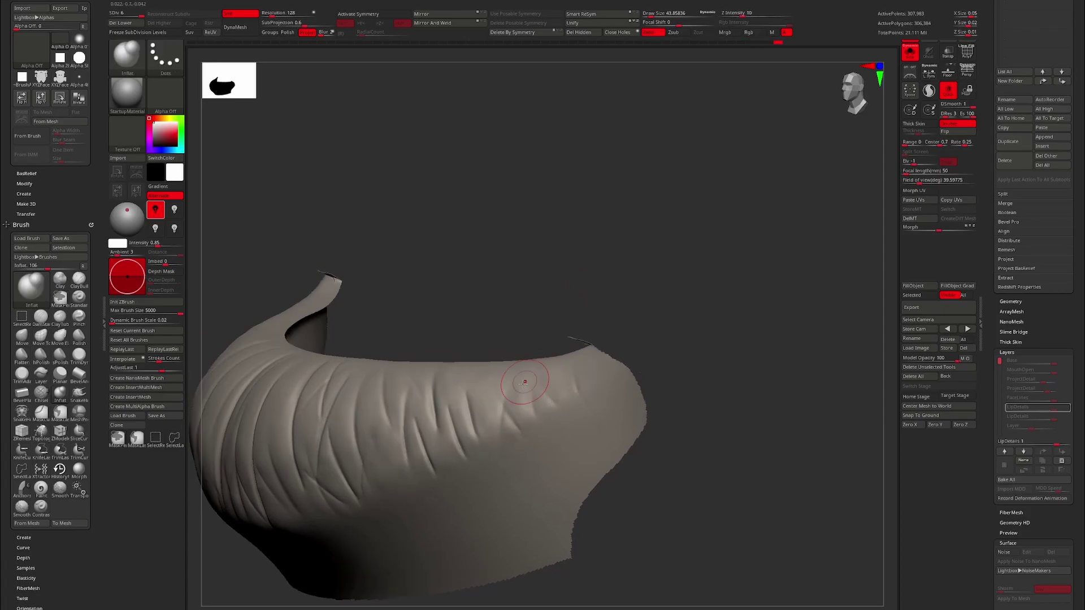
{"action": "mouse_move", "coordinate": [811, 316]}
{"action": "right_mouse_down"}
{"action": "mouse_move", "coordinate": [593, 390]}
{"action": "mouse_move", "coordinate": [616, 356]}
{"action": "mouse_move", "coordinate": [590, 323]}
{"action": "right_mouse_up"}
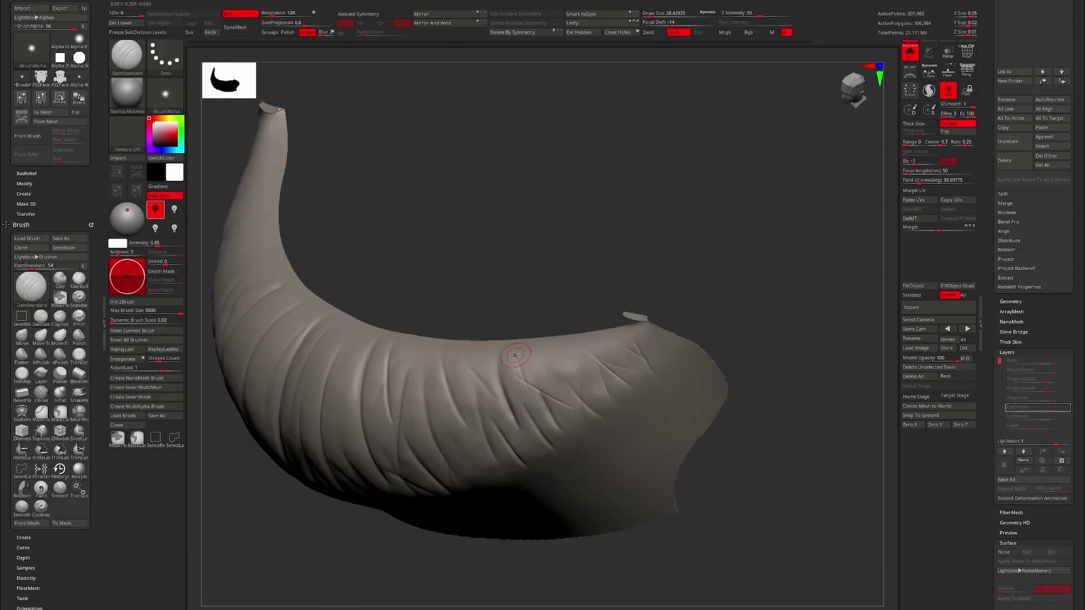
{"action": "right_click_drag", "start_coordinate": [515, 355], "coordinate": [550, 401]}
{"action": "mouse_move", "coordinate": [717, 371]}
{"action": "right_mouse_down"}
{"action": "mouse_move", "coordinate": [564, 327]}
{"action": "mouse_move", "coordinate": [518, 426]}
{"action": "mouse_move", "coordinate": [509, 388]}
{"action": "mouse_move", "coordinate": [554, 330]}
{"action": "mouse_move", "coordinate": [503, 388]}
{"action": "mouse_move", "coordinate": [480, 381]}
{"action": "mouse_move", "coordinate": [643, 261]}
{"action": "right_mouse_up"}
Switch brushes and turn the hand upright to face the palm and wrist crease
{"action": "key", "text": "b"}
{"action": "key", "text": "m"}
{"action": "key", "text": "r"}
{"action": "key", "text": "s"}
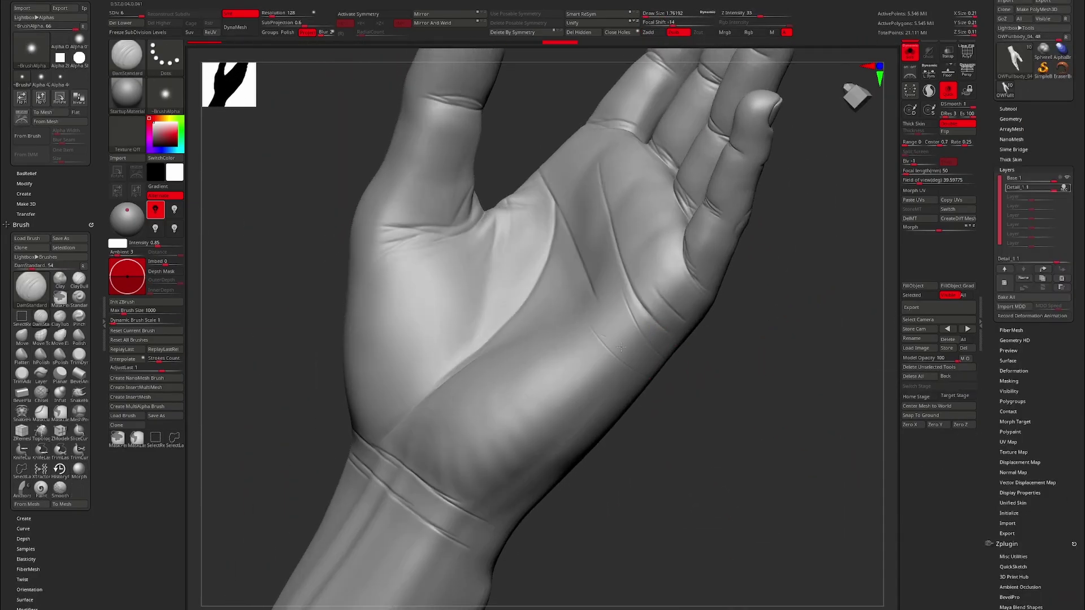
{"action": "left_click_drag", "start_coordinate": [509, 315], "coordinate": [697, 423]}
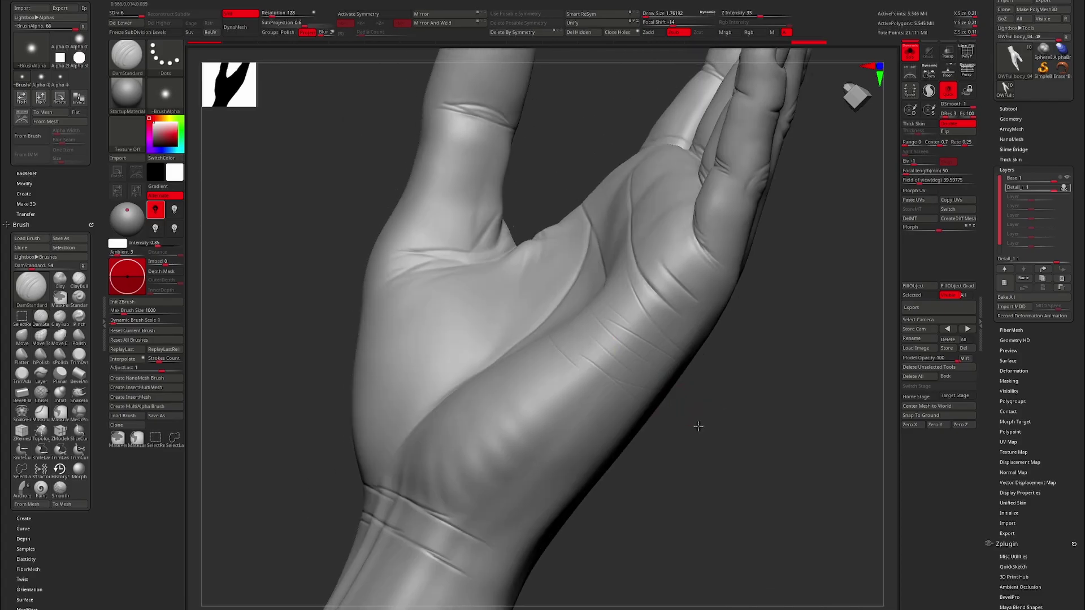
{"action": "left_click_drag", "start_coordinate": [686, 378], "coordinate": [652, 431]}
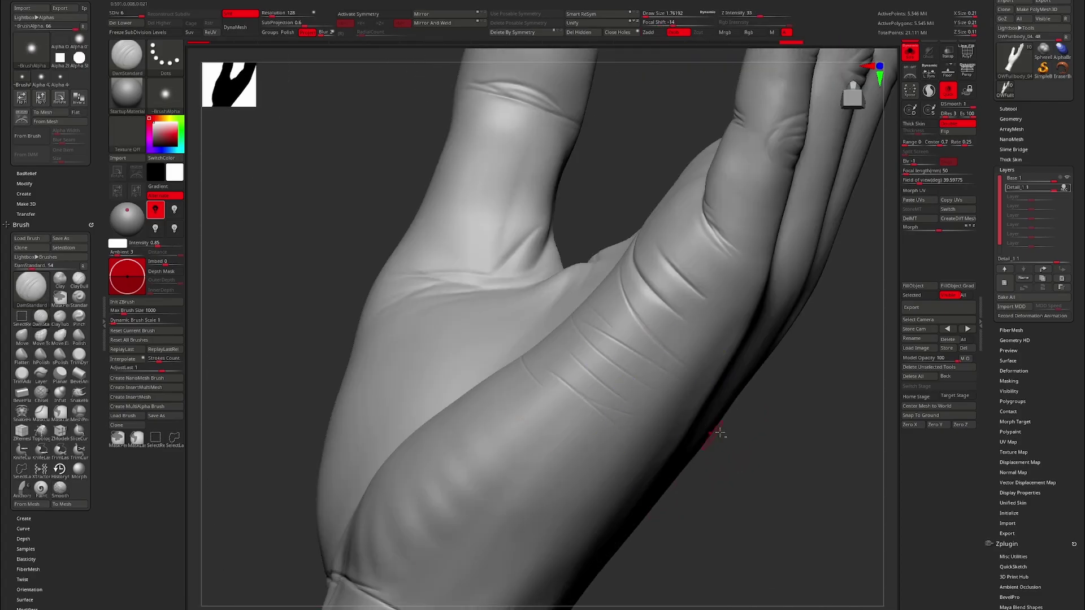
{"action": "mouse_move", "coordinate": [719, 432]}
{"action": "left_mouse_down"}
{"action": "mouse_move", "coordinate": [659, 356]}
{"action": "mouse_move", "coordinate": [707, 422]}
{"action": "mouse_move", "coordinate": [755, 355]}
{"action": "mouse_move", "coordinate": [581, 431]}
{"action": "mouse_move", "coordinate": [648, 326]}
{"action": "mouse_move", "coordinate": [540, 369]}
{"action": "left_mouse_up"}
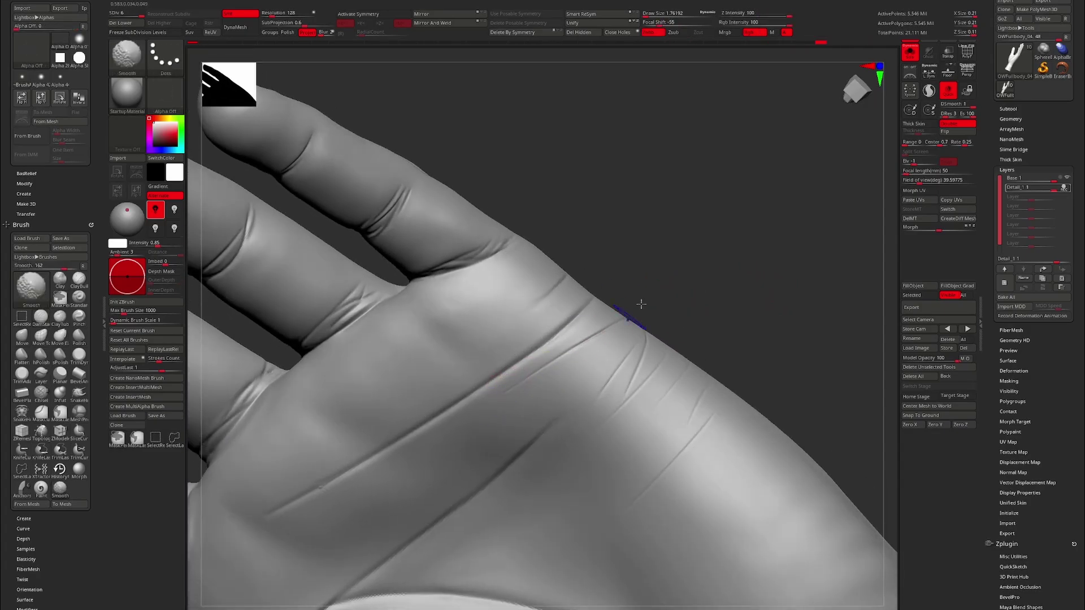
Carve the palm creases while orbiting around the palm, fingers and thumb base
{"action": "mouse_move", "coordinate": [641, 304]}
{"action": "left_mouse_down"}
{"action": "mouse_move", "coordinate": [544, 358]}
{"action": "mouse_move", "coordinate": [605, 315]}
{"action": "mouse_move", "coordinate": [383, 460]}
{"action": "mouse_move", "coordinate": [529, 382]}
{"action": "left_mouse_up"}
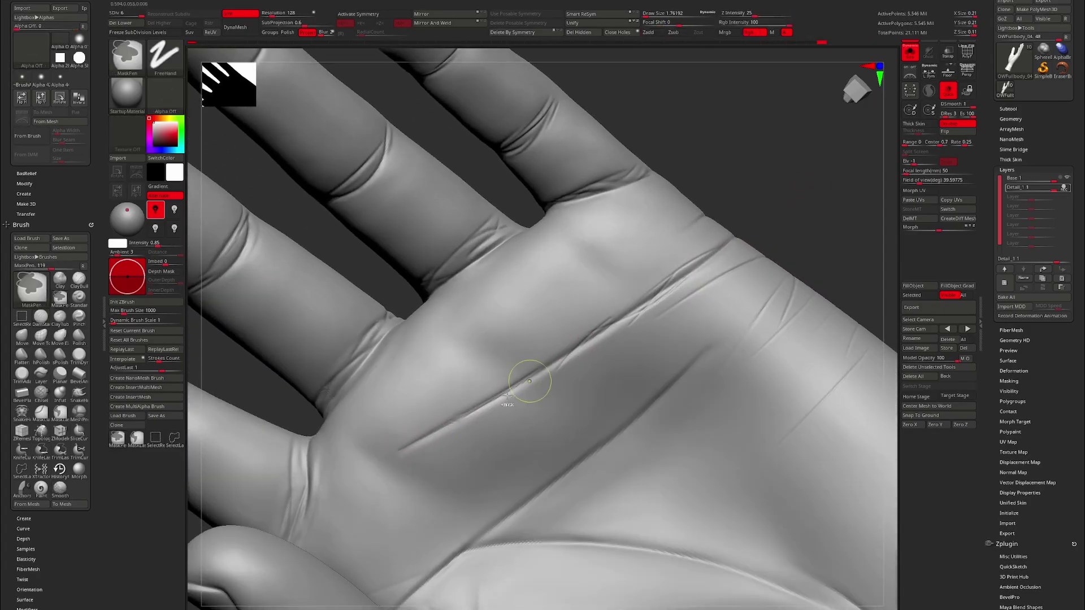
{"action": "mouse_move", "coordinate": [367, 428]}
{"action": "left_mouse_down"}
{"action": "mouse_move", "coordinate": [709, 165]}
{"action": "mouse_move", "coordinate": [348, 452]}
{"action": "mouse_move", "coordinate": [430, 358]}
{"action": "mouse_move", "coordinate": [725, 297]}
{"action": "mouse_move", "coordinate": [716, 383]}
{"action": "left_mouse_up"}
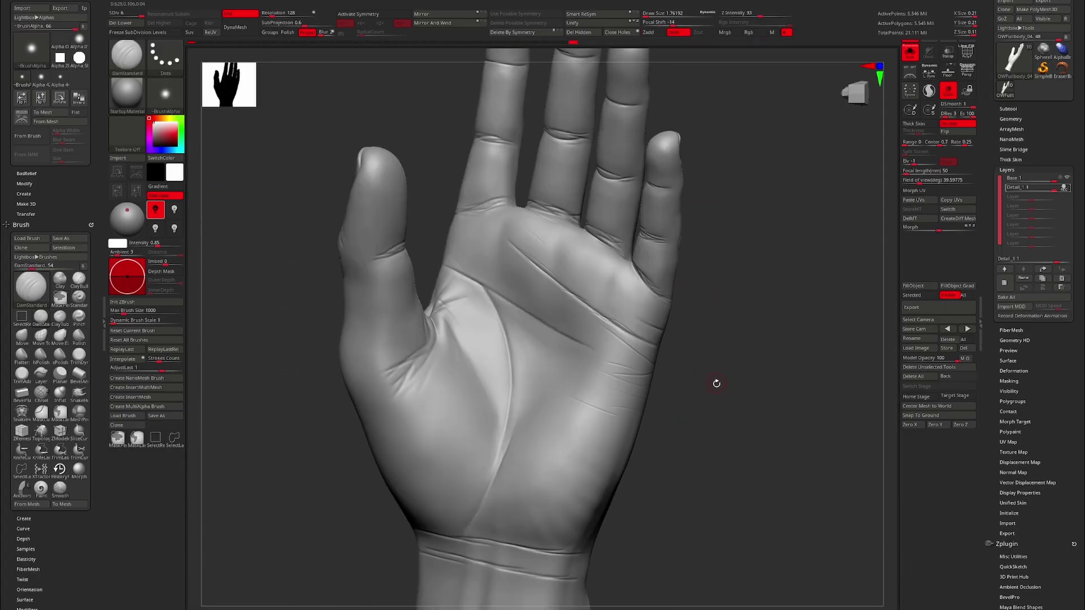
{"action": "left_click_drag", "start_coordinate": [536, 376], "coordinate": [745, 376]}
{"action": "mouse_move", "coordinate": [573, 338]}
{"action": "left_mouse_down"}
{"action": "mouse_move", "coordinate": [499, 346]}
{"action": "mouse_move", "coordinate": [521, 389]}
{"action": "mouse_move", "coordinate": [699, 303]}
{"action": "mouse_move", "coordinate": [505, 413]}
{"action": "mouse_move", "coordinate": [801, 320]}
{"action": "mouse_move", "coordinate": [452, 295]}
{"action": "left_mouse_up"}
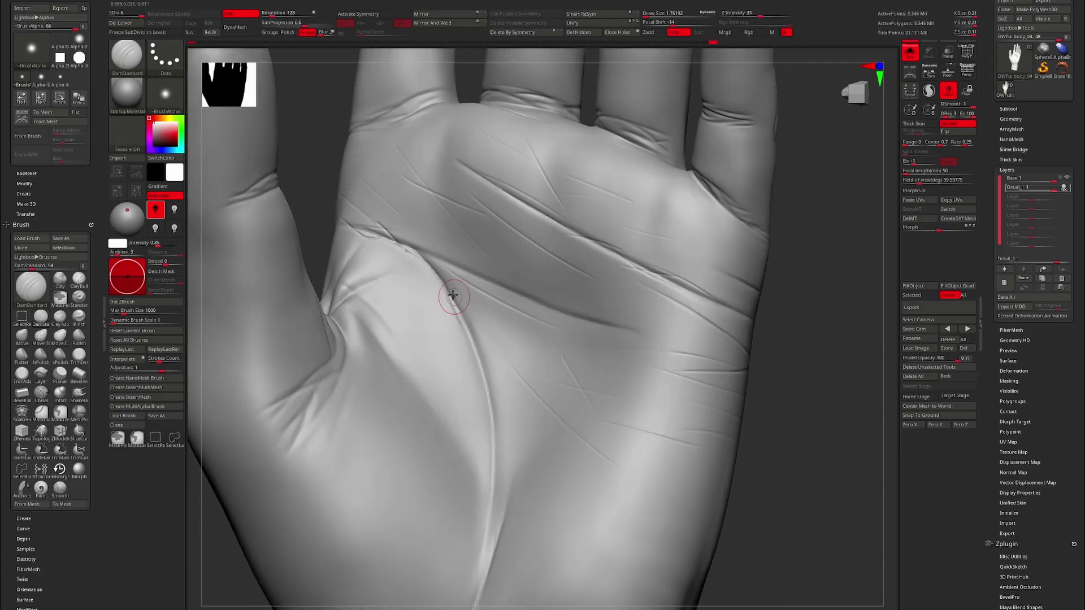
{"action": "left_click_drag", "start_coordinate": [810, 304], "coordinate": [766, 311]}
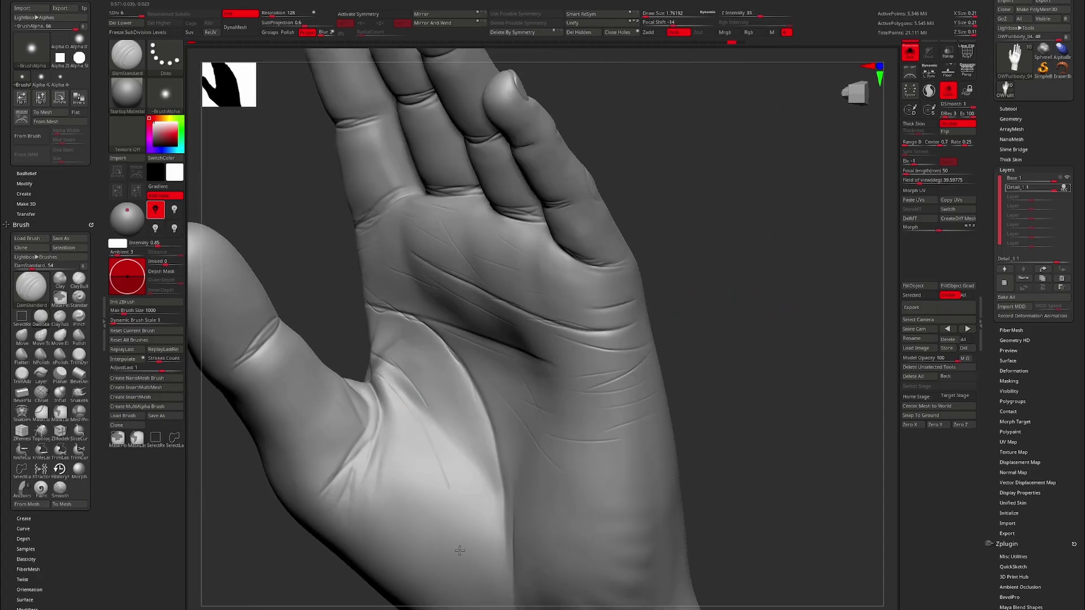
{"action": "mouse_move", "coordinate": [505, 442]}
{"action": "left_mouse_down"}
{"action": "mouse_move", "coordinate": [698, 450]}
{"action": "mouse_move", "coordinate": [363, 513]}
{"action": "mouse_move", "coordinate": [493, 360]}
{"action": "mouse_move", "coordinate": [431, 395]}
{"action": "mouse_move", "coordinate": [497, 202]}
{"action": "mouse_move", "coordinate": [433, 401]}
{"action": "mouse_move", "coordinate": [436, 482]}
{"action": "mouse_move", "coordinate": [518, 380]}
{"action": "mouse_move", "coordinate": [700, 339]}
{"action": "mouse_move", "coordinate": [605, 451]}
{"action": "mouse_move", "coordinate": [616, 454]}
{"action": "mouse_move", "coordinate": [612, 443]}
{"action": "mouse_move", "coordinate": [717, 346]}
{"action": "mouse_move", "coordinate": [841, 425]}
{"action": "mouse_move", "coordinate": [453, 524]}
{"action": "mouse_move", "coordinate": [586, 400]}
{"action": "mouse_move", "coordinate": [484, 441]}
{"action": "mouse_move", "coordinate": [616, 336]}
{"action": "mouse_move", "coordinate": [589, 387]}
{"action": "mouse_move", "coordinate": [562, 395]}
{"action": "mouse_move", "coordinate": [523, 439]}
{"action": "mouse_move", "coordinate": [586, 390]}
{"action": "left_mouse_up"}
Shift-smooth the palm creases and inspect the palm and wrist from several angles
{"action": "mouse_move", "coordinate": [513, 416]}
{"action": "left_mouse_down"}
{"action": "mouse_move", "coordinate": [582, 375]}
{"action": "mouse_move", "coordinate": [446, 501]}
{"action": "mouse_move", "coordinate": [588, 370]}
{"action": "mouse_move", "coordinate": [452, 514]}
{"action": "mouse_move", "coordinate": [780, 363]}
{"action": "mouse_move", "coordinate": [782, 380]}
{"action": "mouse_move", "coordinate": [497, 363]}
{"action": "mouse_move", "coordinate": [364, 478]}
{"action": "mouse_move", "coordinate": [485, 330]}
{"action": "mouse_move", "coordinate": [621, 351]}
{"action": "left_mouse_up"}
{"action": "key", "text": "shift"}
{"action": "mouse_move", "coordinate": [622, 350]}
{"action": "right_mouse_down", "text": "ctrl"}
{"action": "mouse_move", "coordinate": [763, 344]}
{"action": "mouse_move", "coordinate": [449, 271]}
{"action": "right_mouse_up", "text": "ctrl"}
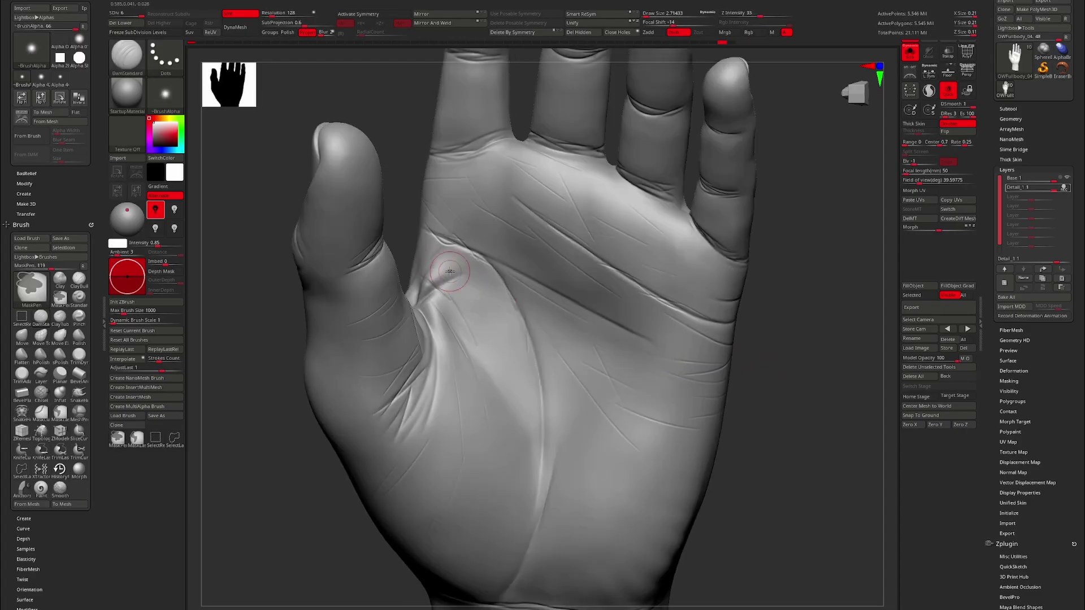
{"action": "mouse_move", "coordinate": [507, 329]}
{"action": "right_mouse_down"}
{"action": "mouse_move", "coordinate": [497, 260]}
{"action": "mouse_move", "coordinate": [509, 322]}
{"action": "mouse_move", "coordinate": [744, 313]}
{"action": "mouse_move", "coordinate": [497, 327]}
{"action": "mouse_move", "coordinate": [690, 255]}
{"action": "mouse_move", "coordinate": [365, 332]}
{"action": "mouse_move", "coordinate": [408, 408]}
{"action": "right_mouse_up"}
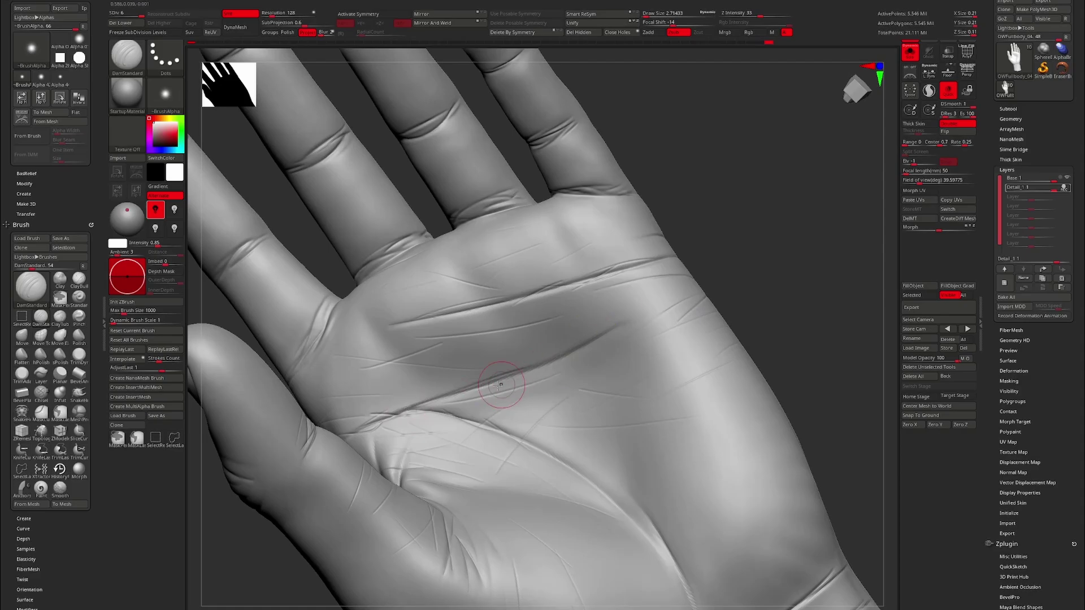
{"action": "mouse_move", "coordinate": [641, 327]}
{"action": "right_mouse_down"}
{"action": "mouse_move", "coordinate": [605, 335]}
{"action": "mouse_move", "coordinate": [648, 262]}
{"action": "mouse_move", "coordinate": [606, 363]}
{"action": "mouse_move", "coordinate": [802, 244]}
{"action": "mouse_move", "coordinate": [802, 280]}
{"action": "mouse_move", "coordinate": [484, 443]}
{"action": "mouse_move", "coordinate": [761, 409]}
{"action": "mouse_move", "coordinate": [781, 369]}
{"action": "mouse_move", "coordinate": [535, 427]}
{"action": "right_mouse_up"}
{"action": "mouse_move", "coordinate": [746, 335]}
{"action": "right_mouse_down"}
{"action": "mouse_move", "coordinate": [696, 273]}
{"action": "mouse_move", "coordinate": [668, 281]}
{"action": "mouse_move", "coordinate": [528, 397]}
{"action": "mouse_move", "coordinate": [510, 376]}
{"action": "mouse_move", "coordinate": [705, 399]}
{"action": "mouse_move", "coordinate": [666, 375]}
{"action": "mouse_move", "coordinate": [506, 437]}
{"action": "mouse_move", "coordinate": [707, 295]}
{"action": "mouse_move", "coordinate": [579, 445]}
{"action": "mouse_move", "coordinate": [731, 426]}
{"action": "mouse_move", "coordinate": [537, 443]}
{"action": "mouse_move", "coordinate": [521, 382]}
{"action": "mouse_move", "coordinate": [552, 450]}
{"action": "mouse_move", "coordinate": [552, 419]}
{"action": "mouse_move", "coordinate": [561, 475]}
{"action": "mouse_move", "coordinate": [550, 394]}
{"action": "mouse_move", "coordinate": [721, 337]}
{"action": "mouse_move", "coordinate": [574, 469]}
{"action": "mouse_move", "coordinate": [649, 441]}
{"action": "mouse_move", "coordinate": [802, 417]}
{"action": "mouse_move", "coordinate": [557, 395]}
{"action": "mouse_move", "coordinate": [705, 272]}
{"action": "mouse_move", "coordinate": [523, 444]}
{"action": "mouse_move", "coordinate": [521, 412]}
{"action": "mouse_move", "coordinate": [669, 269]}
{"action": "mouse_move", "coordinate": [753, 390]}
{"action": "mouse_move", "coordinate": [643, 385]}
{"action": "mouse_move", "coordinate": [582, 423]}
{"action": "mouse_move", "coordinate": [594, 387]}
{"action": "mouse_move", "coordinate": [644, 341]}
{"action": "mouse_move", "coordinate": [652, 449]}
{"action": "right_mouse_up"}
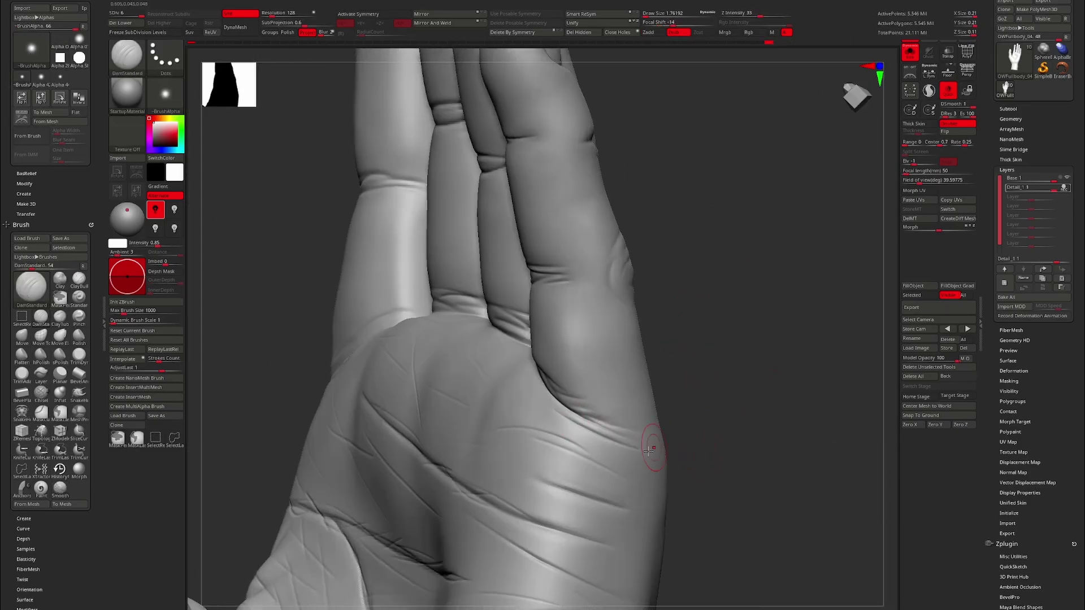
Carve DamStandard creases across each finger joint
{"action": "mouse_move", "coordinate": [737, 376]}
{"action": "right_mouse_down", "text": "ctrl"}
{"action": "mouse_move", "coordinate": [761, 371]}
{"action": "mouse_move", "coordinate": [697, 349]}
{"action": "right_mouse_up", "text": "ctrl"}
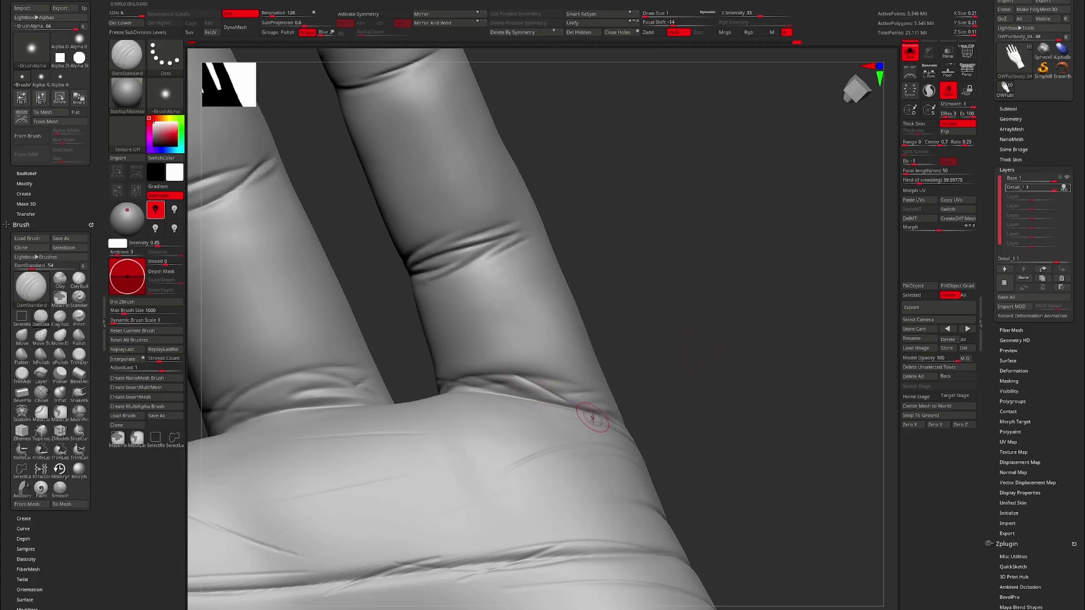
{"action": "mouse_move", "coordinate": [592, 417]}
{"action": "right_mouse_down"}
{"action": "mouse_move", "coordinate": [758, 303]}
{"action": "mouse_move", "coordinate": [559, 332]}
{"action": "mouse_move", "coordinate": [511, 409]}
{"action": "right_mouse_up"}
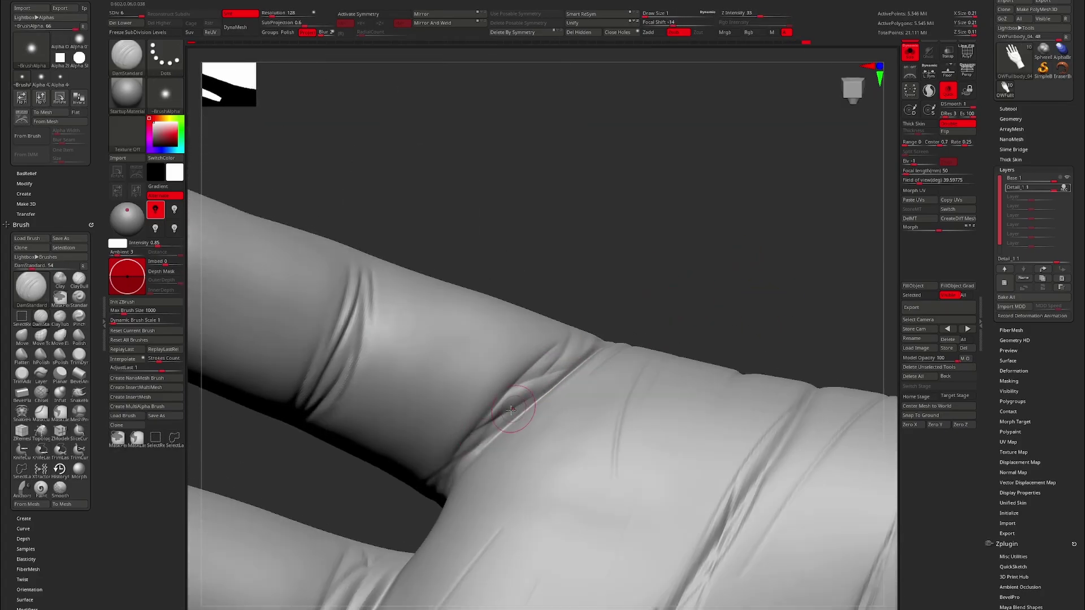
{"action": "mouse_move", "coordinate": [437, 494]}
{"action": "right_mouse_down"}
{"action": "mouse_move", "coordinate": [625, 235]}
{"action": "mouse_move", "coordinate": [497, 381]}
{"action": "mouse_move", "coordinate": [532, 351]}
{"action": "right_mouse_up"}
{"action": "mouse_move", "coordinate": [629, 306]}
{"action": "right_mouse_down"}
{"action": "mouse_move", "coordinate": [471, 435]}
{"action": "mouse_move", "coordinate": [685, 309]}
{"action": "right_mouse_up"}
{"action": "right_click_drag", "start_coordinate": [679, 379], "coordinate": [626, 300]}
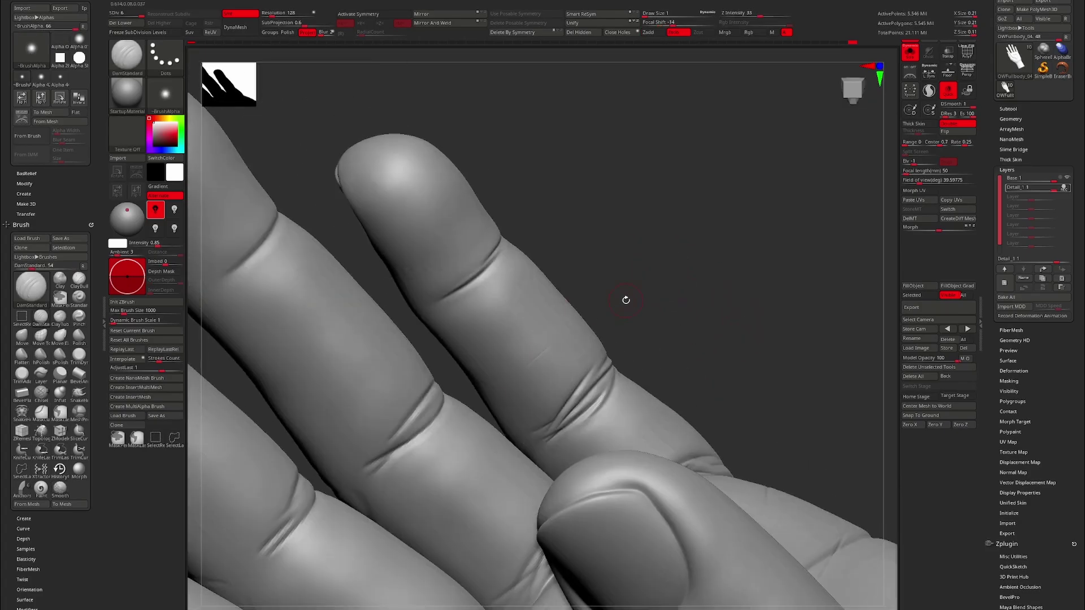
{"action": "mouse_move", "coordinate": [626, 262]}
{"action": "right_mouse_down"}
{"action": "mouse_move", "coordinate": [760, 223]}
{"action": "mouse_move", "coordinate": [678, 315]}
{"action": "mouse_move", "coordinate": [785, 336]}
{"action": "mouse_move", "coordinate": [436, 441]}
{"action": "mouse_move", "coordinate": [656, 304]}
{"action": "right_mouse_up"}
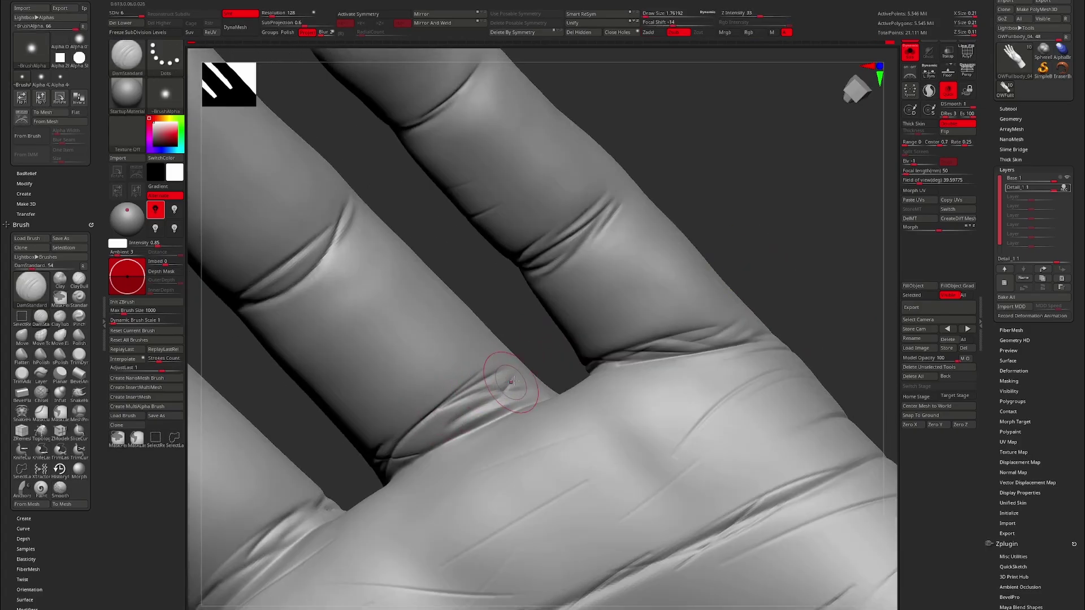
Add skin folds in the webbing where the fingers meet the palm, resizing the brush
{"action": "mouse_move", "coordinate": [511, 382]}
{"action": "right_mouse_down"}
{"action": "mouse_move", "coordinate": [461, 377]}
{"action": "mouse_move", "coordinate": [552, 378]}
{"action": "mouse_move", "coordinate": [705, 319]}
{"action": "right_mouse_up"}
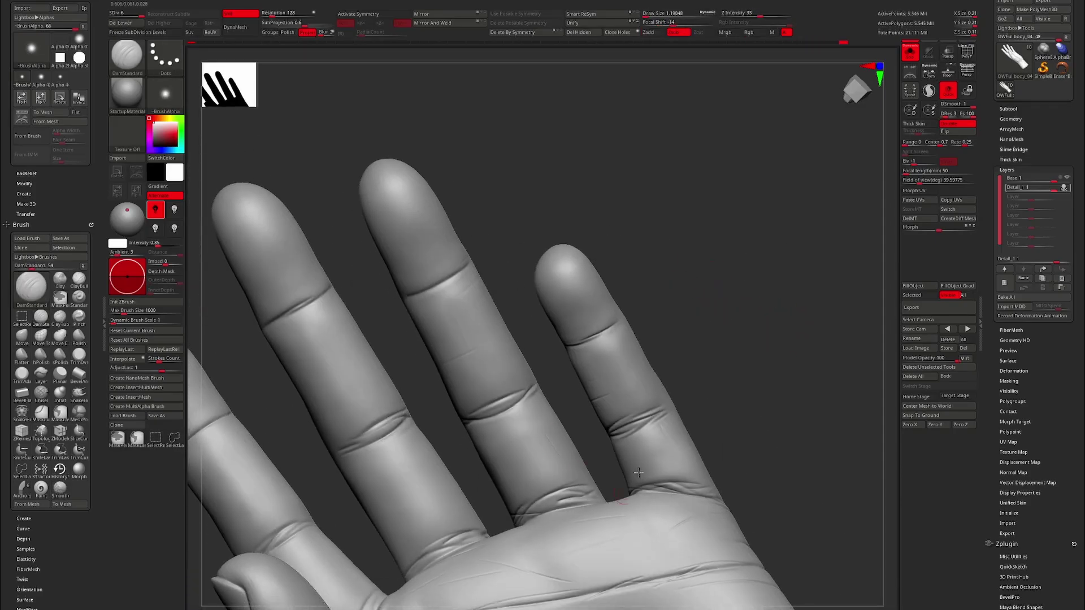
{"action": "key", "text": "s"}
{"action": "mouse_move", "coordinate": [704, 322]}
{"action": "right_mouse_down"}
{"action": "mouse_move", "coordinate": [493, 419]}
{"action": "mouse_move", "coordinate": [736, 189]}
{"action": "mouse_move", "coordinate": [739, 289]}
{"action": "mouse_move", "coordinate": [819, 271]}
{"action": "mouse_move", "coordinate": [423, 436]}
{"action": "mouse_move", "coordinate": [484, 393]}
{"action": "mouse_move", "coordinate": [523, 392]}
{"action": "mouse_move", "coordinate": [351, 518]}
{"action": "mouse_move", "coordinate": [563, 289]}
{"action": "right_mouse_up"}
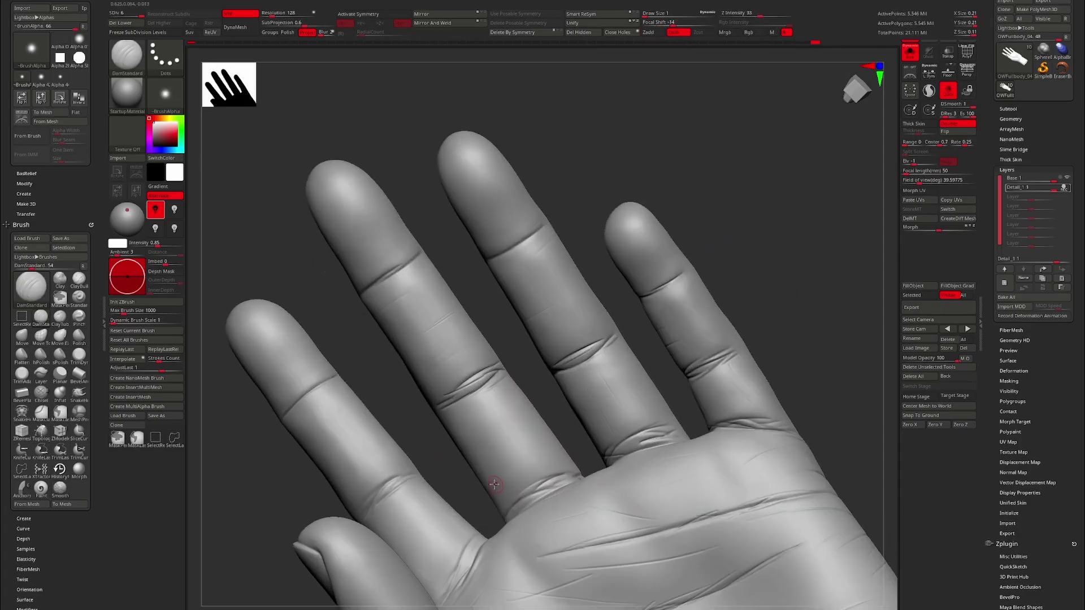
{"action": "mouse_move", "coordinate": [494, 485]}
{"action": "right_mouse_down"}
{"action": "mouse_move", "coordinate": [527, 176]}
{"action": "mouse_move", "coordinate": [505, 362]}
{"action": "mouse_move", "coordinate": [519, 381]}
{"action": "right_mouse_up"}
{"action": "right_click_drag", "start_coordinate": [563, 352], "coordinate": [427, 442]}
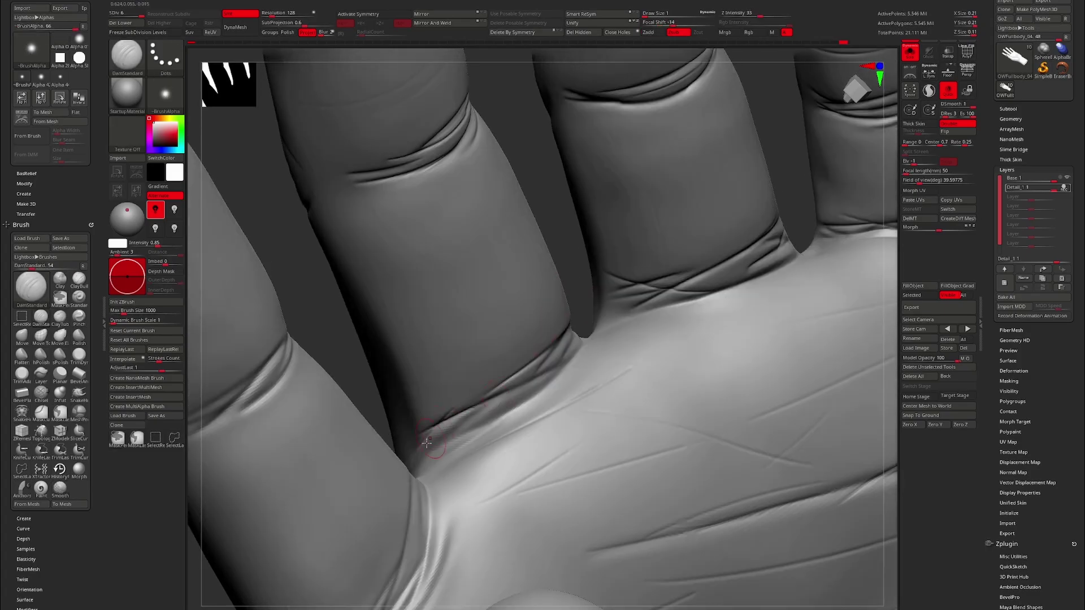
Smooth the thumb creases, then preview skin texture images for an alpha
{"action": "mouse_move", "coordinate": [553, 369]}
{"action": "right_mouse_down"}
{"action": "mouse_move", "coordinate": [559, 264]}
{"action": "mouse_move", "coordinate": [577, 283]}
{"action": "mouse_move", "coordinate": [370, 443]}
{"action": "mouse_move", "coordinate": [586, 286]}
{"action": "mouse_move", "coordinate": [351, 419]}
{"action": "mouse_move", "coordinate": [466, 450]}
{"action": "mouse_move", "coordinate": [721, 221]}
{"action": "mouse_move", "coordinate": [838, 194]}
{"action": "mouse_move", "coordinate": [363, 528]}
{"action": "mouse_move", "coordinate": [474, 346]}
{"action": "mouse_move", "coordinate": [493, 350]}
{"action": "mouse_move", "coordinate": [436, 438]}
{"action": "right_mouse_up"}
{"action": "mouse_move", "coordinate": [448, 400]}
{"action": "right_mouse_down"}
{"action": "mouse_move", "coordinate": [400, 494]}
{"action": "mouse_move", "coordinate": [358, 392]}
{"action": "mouse_move", "coordinate": [388, 440]}
{"action": "mouse_move", "coordinate": [375, 441]}
{"action": "mouse_move", "coordinate": [620, 213]}
{"action": "mouse_move", "coordinate": [429, 420]}
{"action": "right_mouse_up"}
{"action": "mouse_move", "coordinate": [464, 497]}
{"action": "right_mouse_down"}
{"action": "mouse_move", "coordinate": [455, 401]}
{"action": "mouse_move", "coordinate": [783, 142]}
{"action": "right_mouse_up"}
{"action": "mouse_move", "coordinate": [782, 300]}
{"action": "left_mouse_down"}
{"action": "mouse_move", "coordinate": [581, 342]}
{"action": "mouse_move", "coordinate": [352, 497]}
{"action": "mouse_move", "coordinate": [398, 550]}
{"action": "mouse_move", "coordinate": [690, 245]}
{"action": "mouse_move", "coordinate": [433, 556]}
{"action": "mouse_move", "coordinate": [463, 351]}
{"action": "left_mouse_up"}
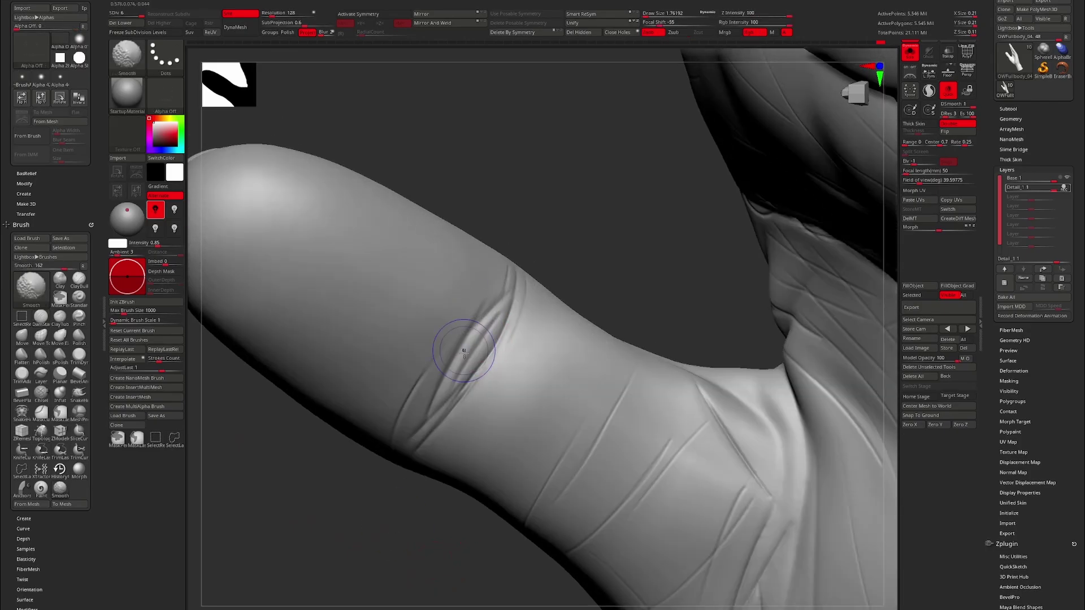
{"action": "mouse_move", "coordinate": [502, 275]}
{"action": "left_mouse_down"}
{"action": "mouse_move", "coordinate": [484, 363]}
{"action": "mouse_move", "coordinate": [554, 242]}
{"action": "mouse_move", "coordinate": [498, 305]}
{"action": "mouse_move", "coordinate": [431, 499]}
{"action": "mouse_move", "coordinate": [737, 354]}
{"action": "left_mouse_up"}
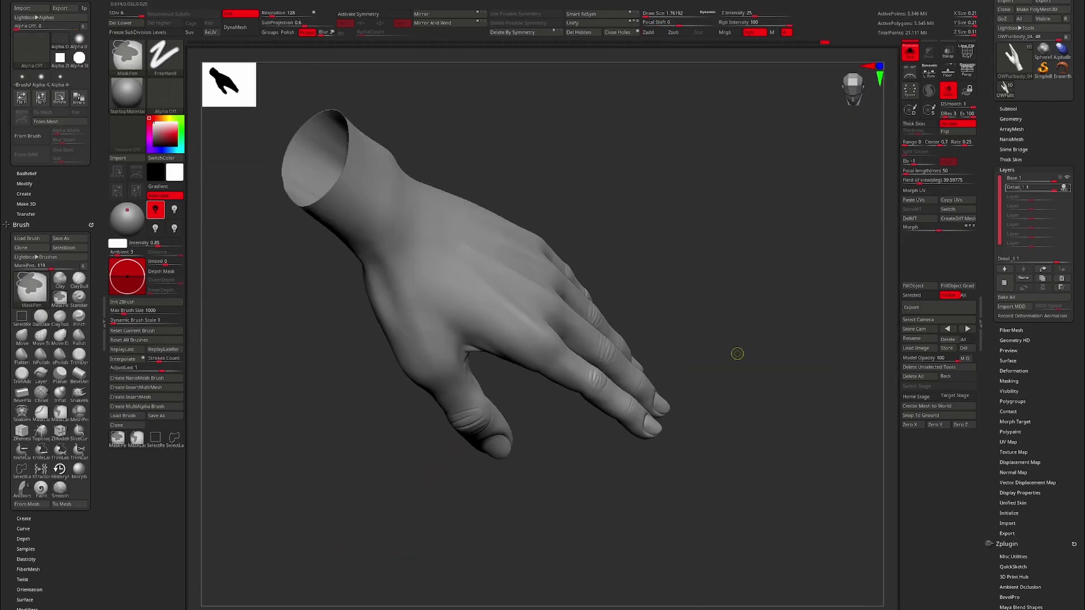
{"action": "left_click", "coordinate": [974, 233]}
{"action": "type", "text": "KnuckComp"}
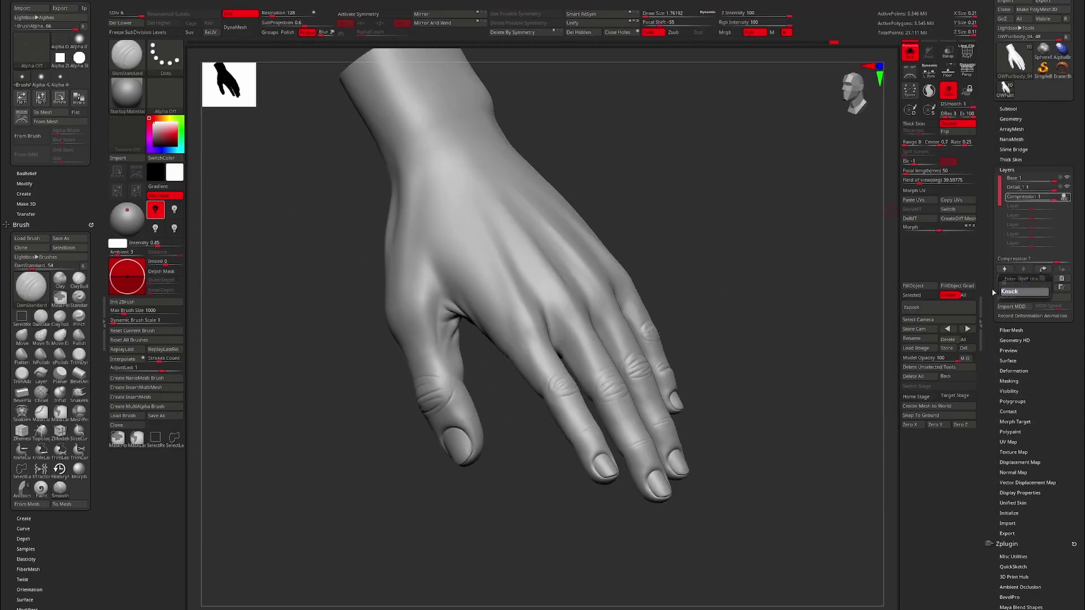
Load microSkinFace as the alpha and stamp pore texture over the knuckles
{"action": "key", "text": "alt+Tab"}
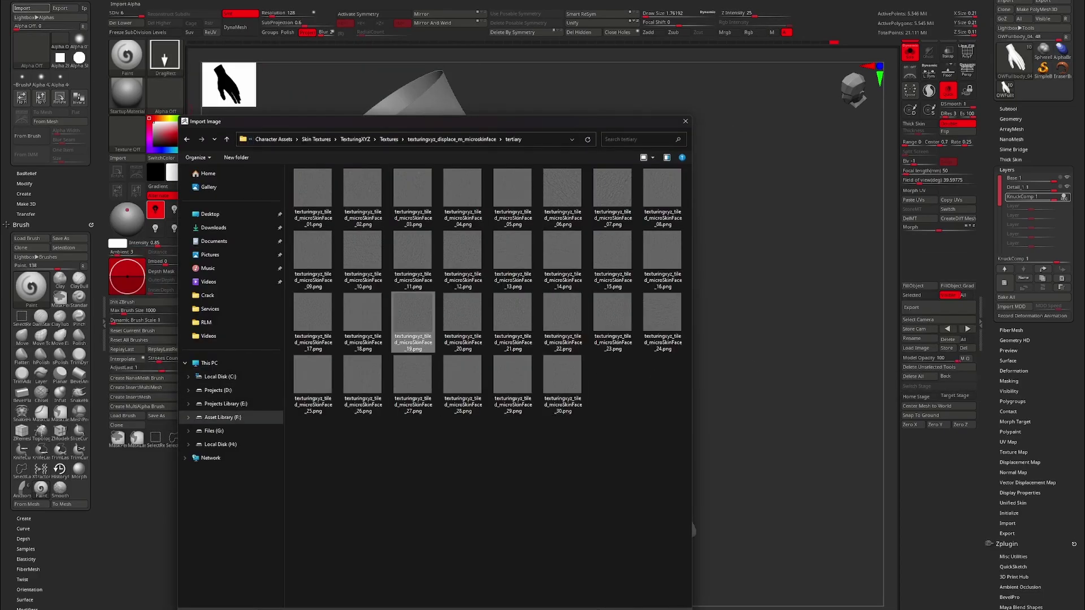
{"action": "double_click", "coordinate": [412, 316]}
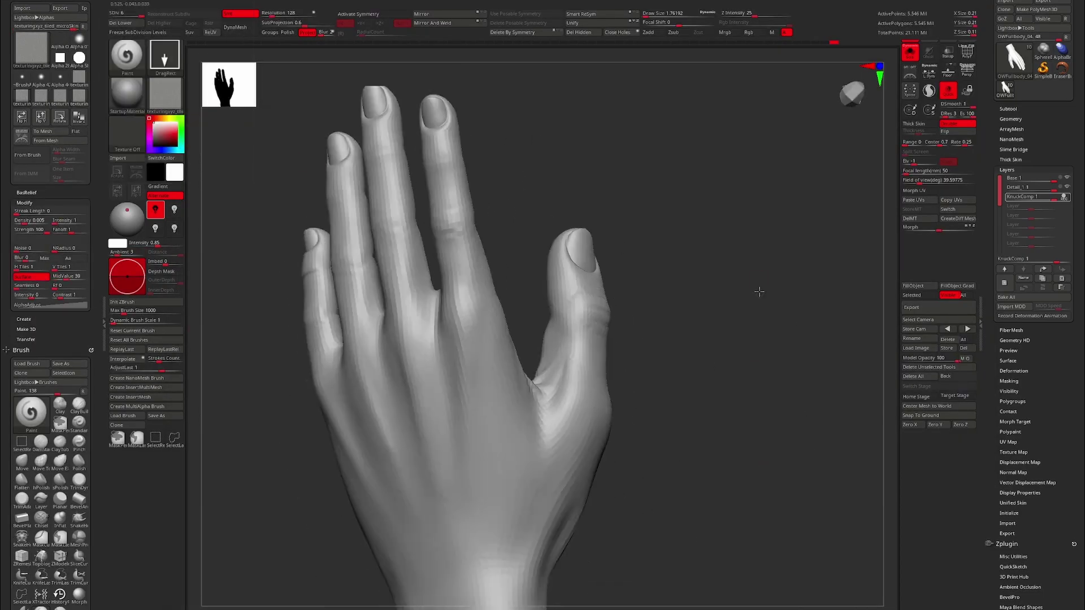
{"action": "mouse_move", "coordinate": [773, 195]}
{"action": "left_mouse_down"}
{"action": "mouse_move", "coordinate": [585, 373]}
{"action": "mouse_move", "coordinate": [730, 292]}
{"action": "mouse_move", "coordinate": [548, 419]}
{"action": "mouse_move", "coordinate": [744, 248]}
{"action": "left_mouse_up"}
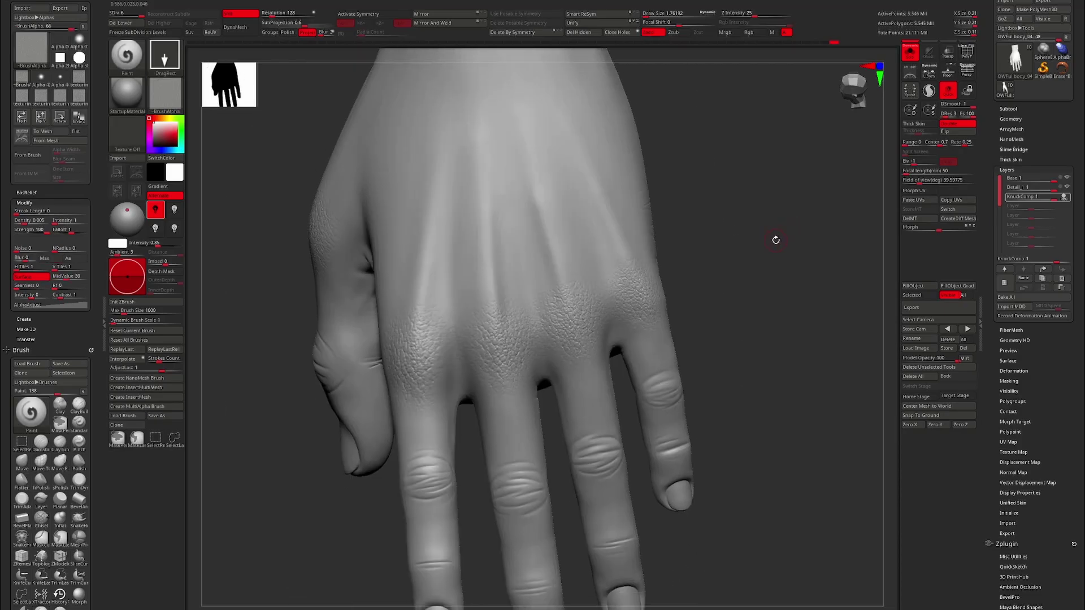
{"action": "left_click_drag", "start_coordinate": [749, 299], "coordinate": [823, 281], "text": "alt"}
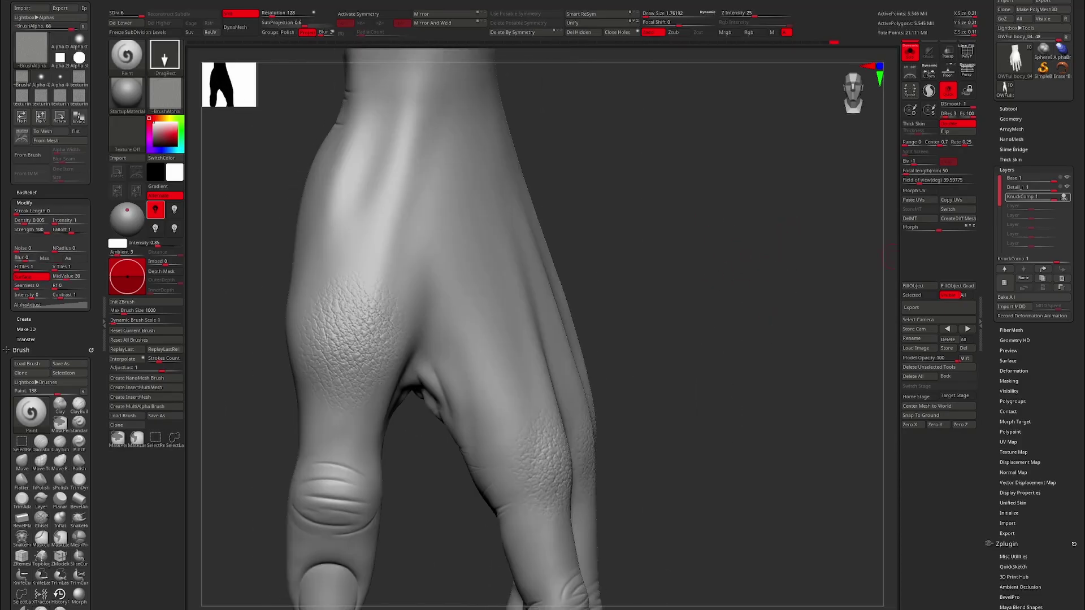
{"action": "left_click_drag", "start_coordinate": [892, 255], "coordinate": [666, 293]}
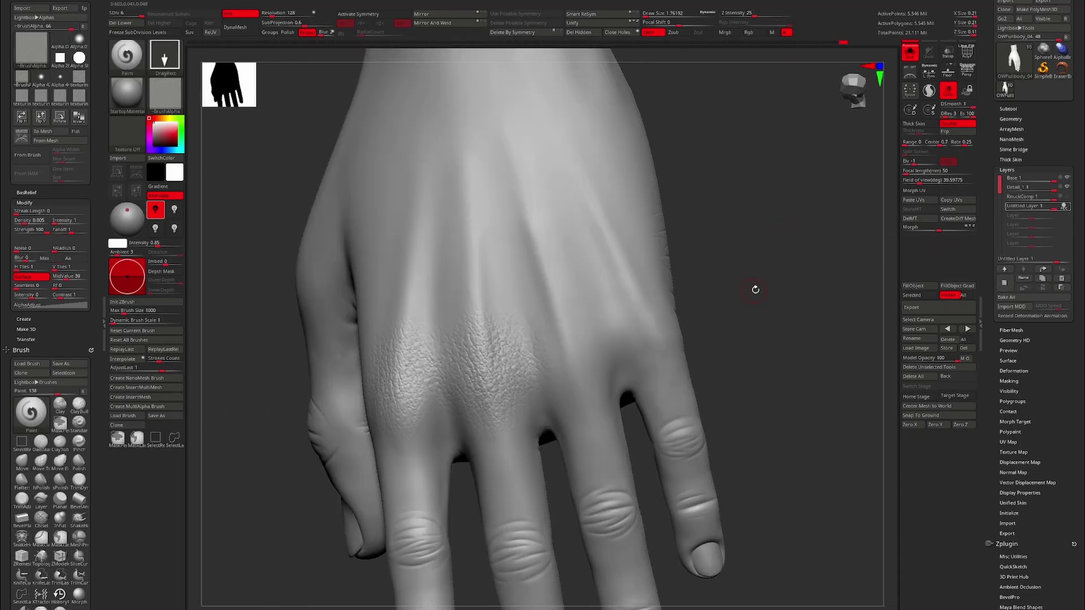
{"action": "left_click_drag", "start_coordinate": [779, 292], "coordinate": [513, 365]}
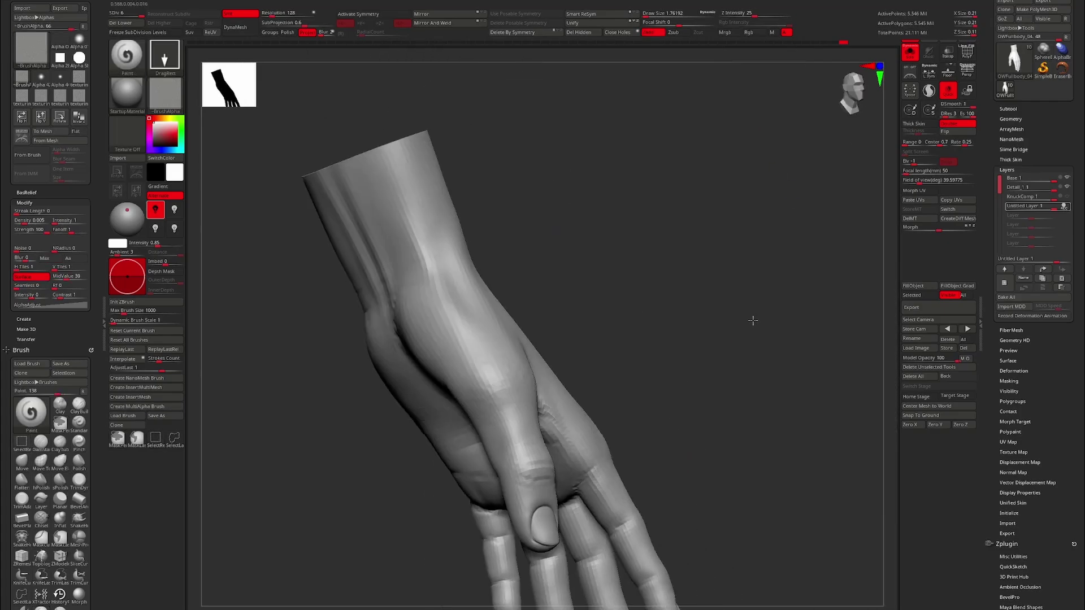
{"action": "left_click_drag", "start_coordinate": [610, 304], "coordinate": [774, 390]}
Show the subtool list and polygroup wireframe, then inspect the wrist seam
{"action": "left_click", "coordinate": [1023, 117]}
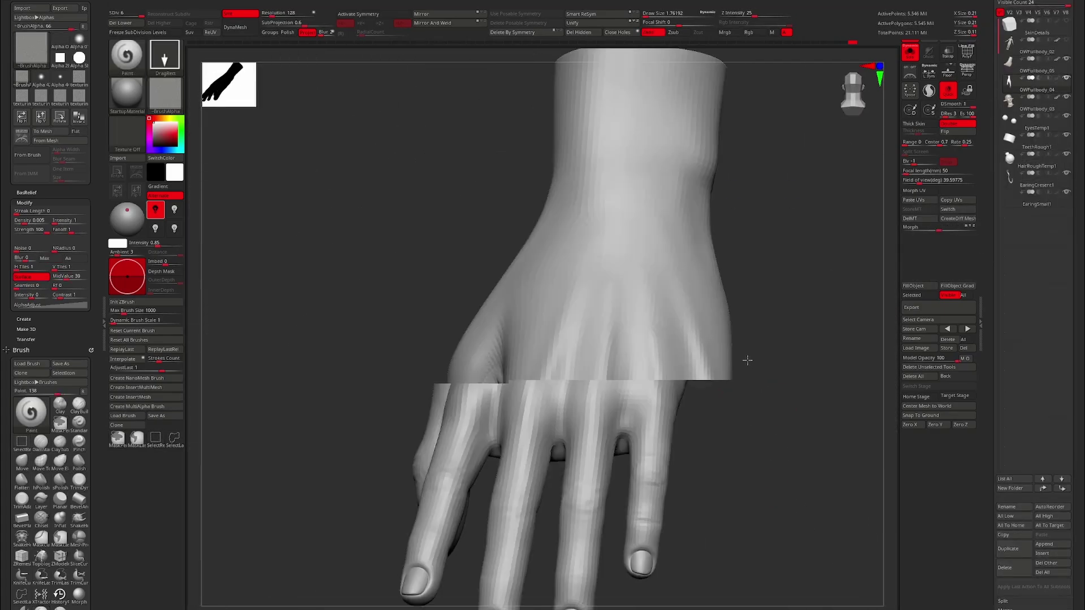
{"action": "left_click", "coordinate": [1012, 447]}
{"action": "key", "text": "shift+f"}
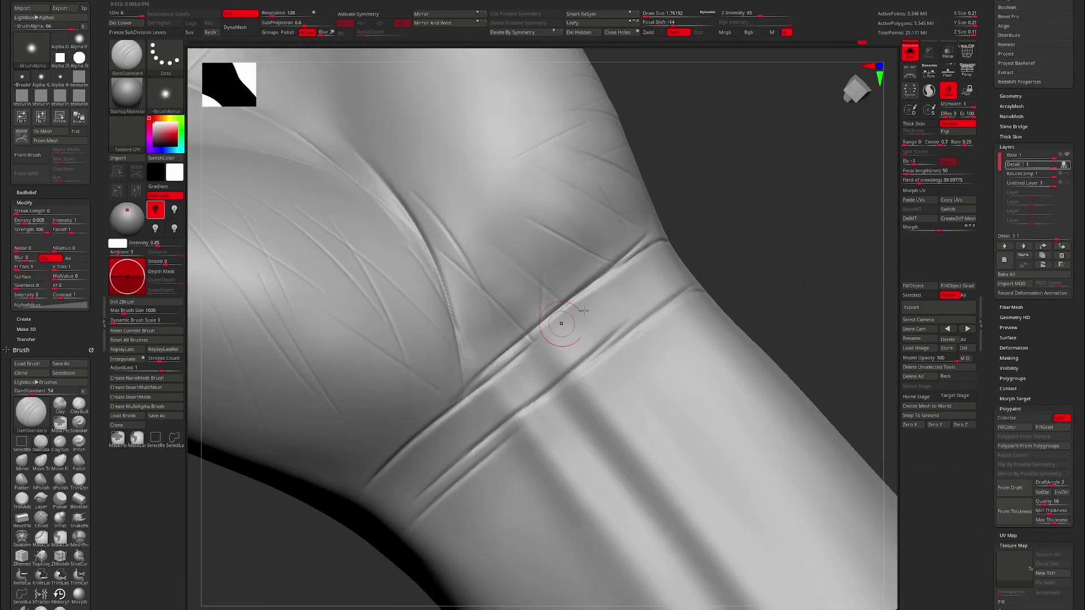
{"action": "mouse_move", "coordinate": [562, 322]}
{"action": "right_mouse_down"}
{"action": "mouse_move", "coordinate": [625, 302]}
{"action": "mouse_move", "coordinate": [487, 393]}
{"action": "right_mouse_up"}
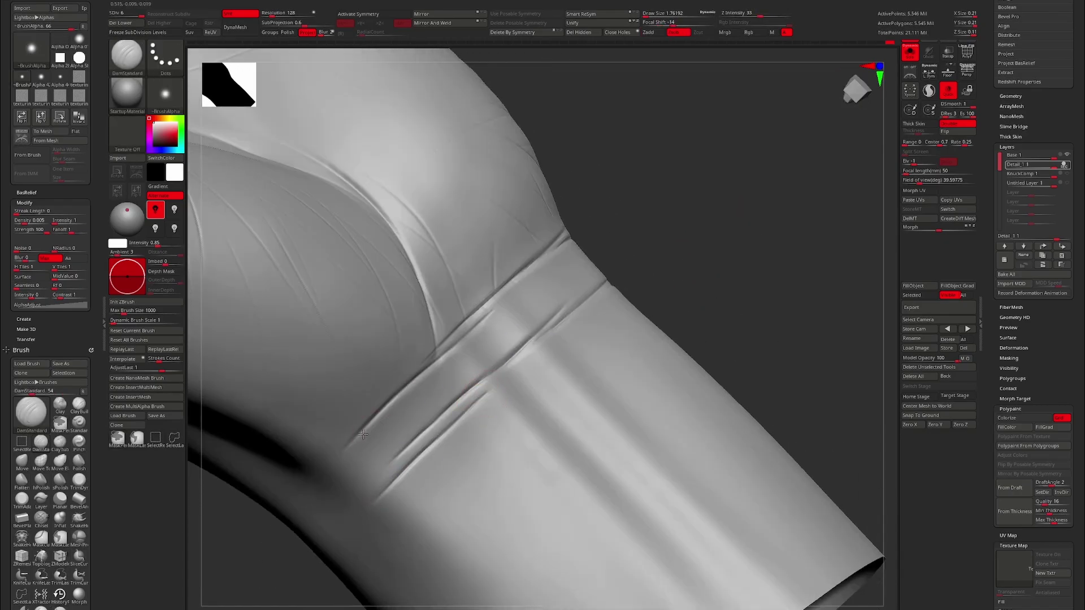
{"action": "mouse_move", "coordinate": [363, 434]}
{"action": "right_mouse_down"}
{"action": "mouse_move", "coordinate": [410, 394]}
{"action": "mouse_move", "coordinate": [557, 327]}
{"action": "mouse_move", "coordinate": [665, 199]}
{"action": "mouse_move", "coordinate": [503, 335]}
{"action": "mouse_move", "coordinate": [547, 305]}
{"action": "mouse_move", "coordinate": [637, 199]}
{"action": "mouse_move", "coordinate": [721, 421]}
{"action": "mouse_move", "coordinate": [639, 294]}
{"action": "mouse_move", "coordinate": [499, 439]}
{"action": "mouse_move", "coordinate": [535, 310]}
{"action": "mouse_move", "coordinate": [649, 266]}
{"action": "mouse_move", "coordinate": [414, 481]}
{"action": "right_mouse_up"}
Review the wrist crease wrinkles, then zoom out to frame the whole hand
{"action": "key", "text": "s"}
{"action": "right_click_drag", "start_coordinate": [622, 238], "coordinate": [464, 414]}
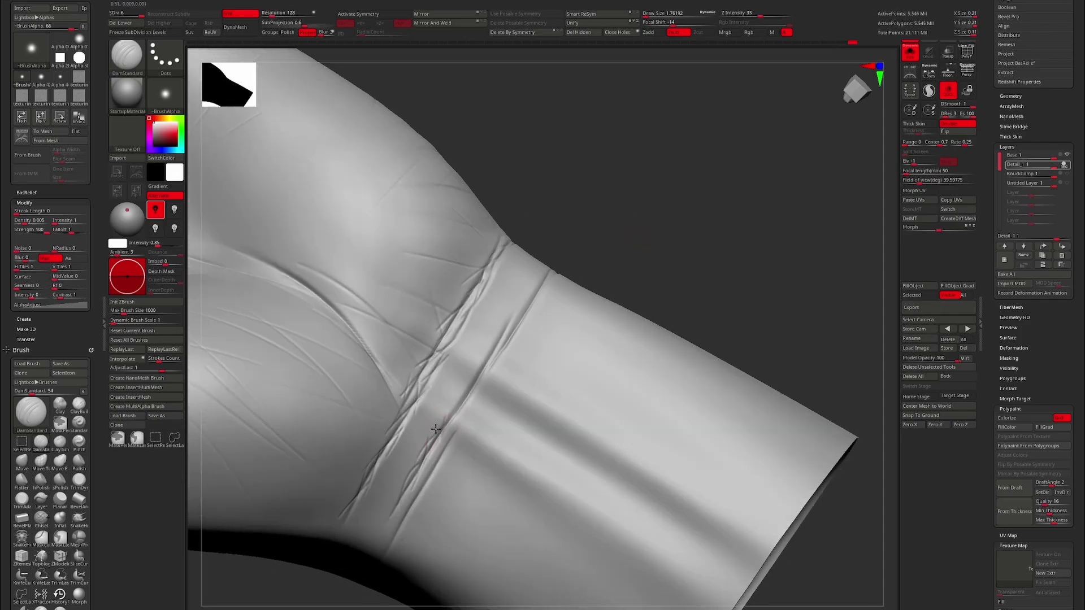
{"action": "mouse_move", "coordinate": [680, 195]}
{"action": "right_mouse_down"}
{"action": "mouse_move", "coordinate": [398, 488]}
{"action": "mouse_move", "coordinate": [565, 286]}
{"action": "mouse_move", "coordinate": [539, 324]}
{"action": "right_mouse_up"}
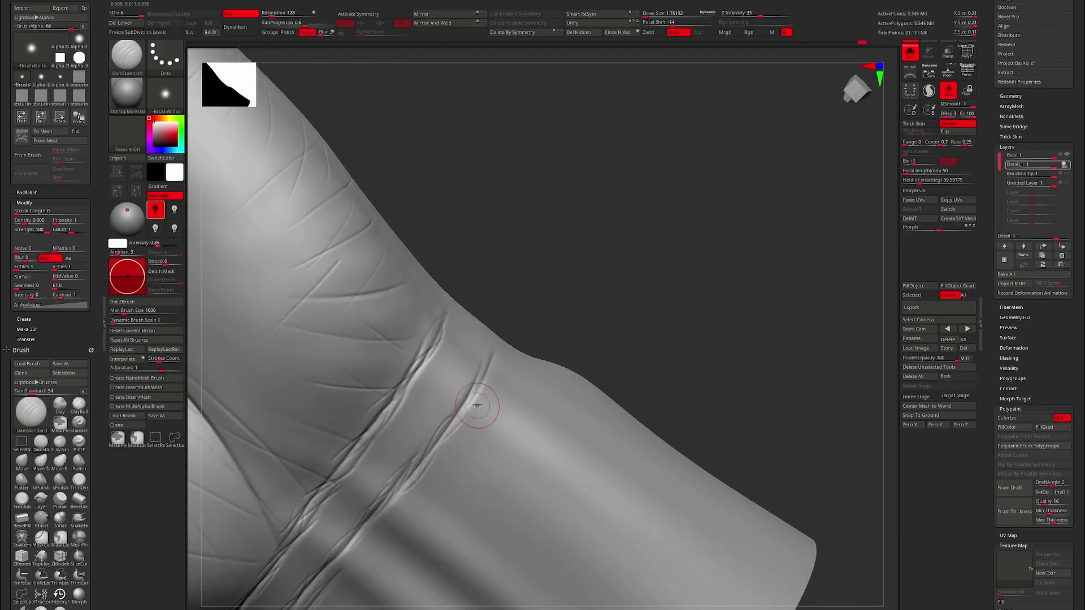
{"action": "mouse_move", "coordinate": [477, 406]}
{"action": "right_mouse_down"}
{"action": "mouse_move", "coordinate": [599, 284]}
{"action": "mouse_move", "coordinate": [688, 327]}
{"action": "right_mouse_up"}
{"action": "mouse_move", "coordinate": [742, 293]}
{"action": "right_mouse_down"}
{"action": "mouse_move", "coordinate": [787, 323]}
{"action": "mouse_move", "coordinate": [712, 210]}
{"action": "mouse_move", "coordinate": [792, 373]}
{"action": "mouse_move", "coordinate": [700, 328]}
{"action": "mouse_move", "coordinate": [734, 353]}
{"action": "mouse_move", "coordinate": [681, 290]}
{"action": "mouse_move", "coordinate": [621, 352]}
{"action": "mouse_move", "coordinate": [477, 436]}
{"action": "right_mouse_up"}
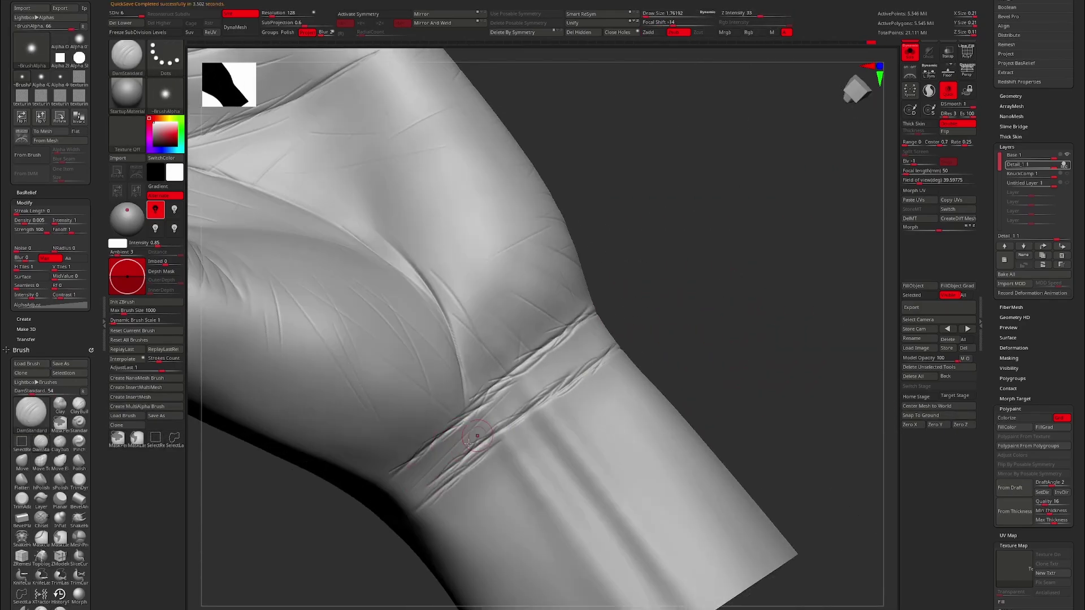
{"action": "right_click_drag", "start_coordinate": [669, 265], "coordinate": [568, 355]}
{"action": "right_click_drag", "start_coordinate": [651, 319], "coordinate": [665, 358]}
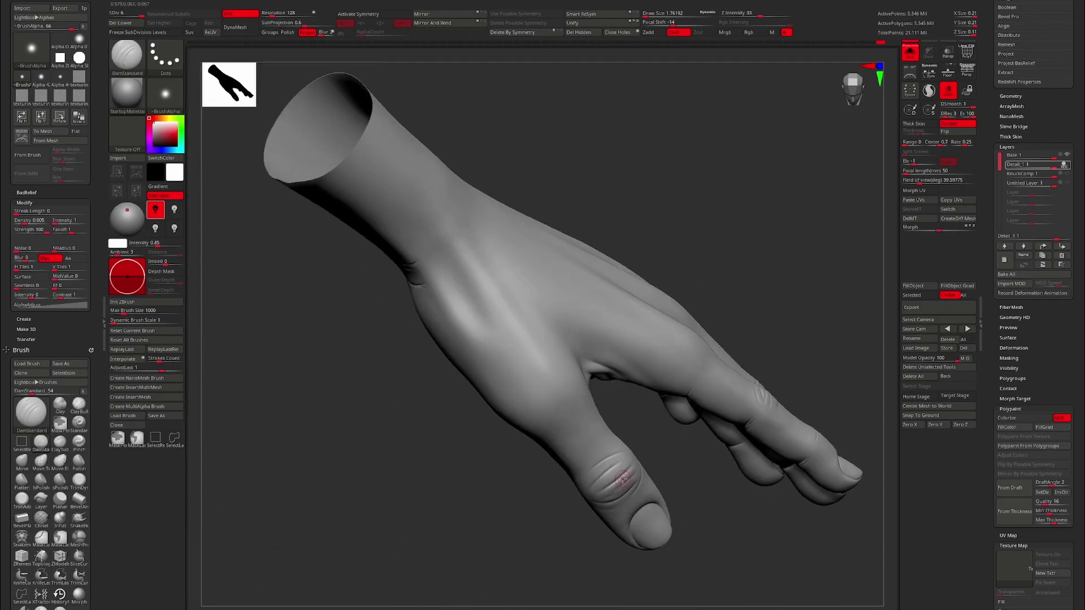
{"action": "right_click_drag", "start_coordinate": [623, 479], "coordinate": [622, 446], "text": "alt"}
{"action": "right_click_drag", "start_coordinate": [650, 339], "coordinate": [785, 241]}
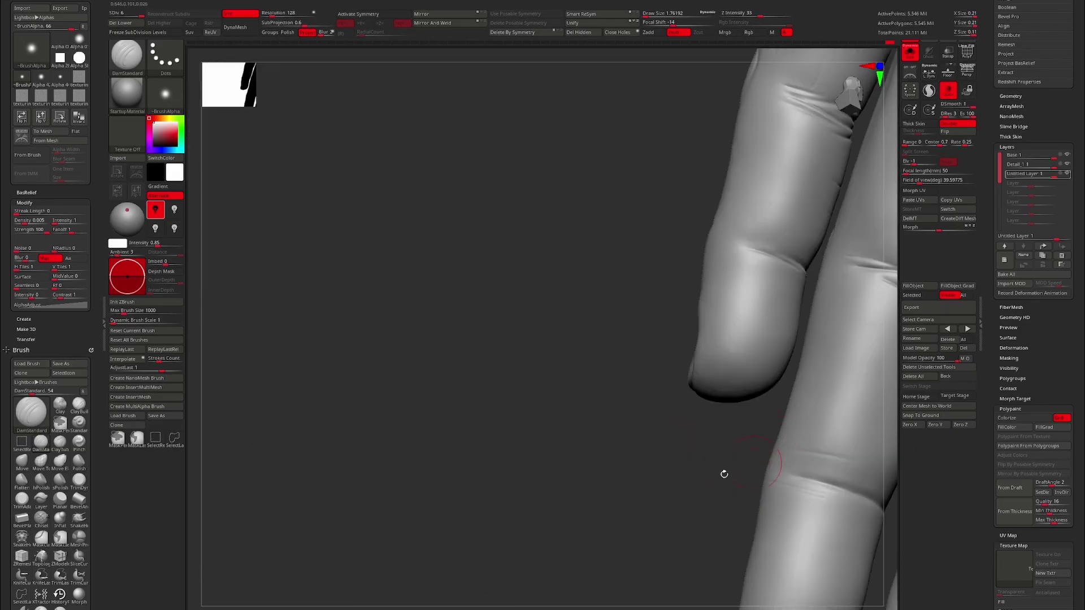
Toggle the colour display and view the knuckle wrinkles on the back of the hand
{"action": "left_click", "coordinate": [1051, 418]}
{"action": "key", "text": "ctrl"}
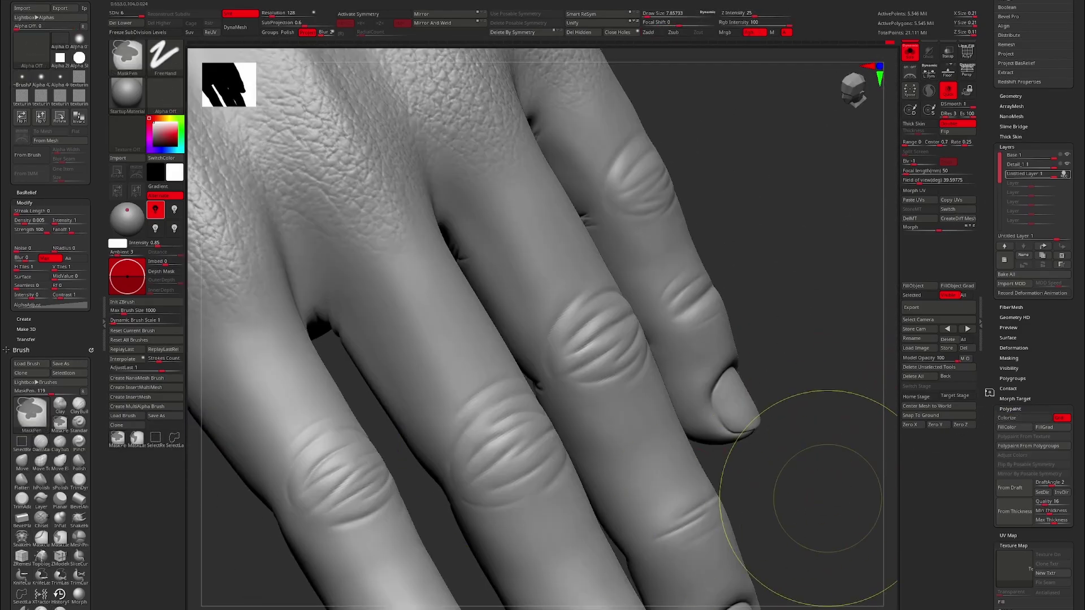
{"action": "right_click_drag", "start_coordinate": [832, 255], "coordinate": [881, 195]}
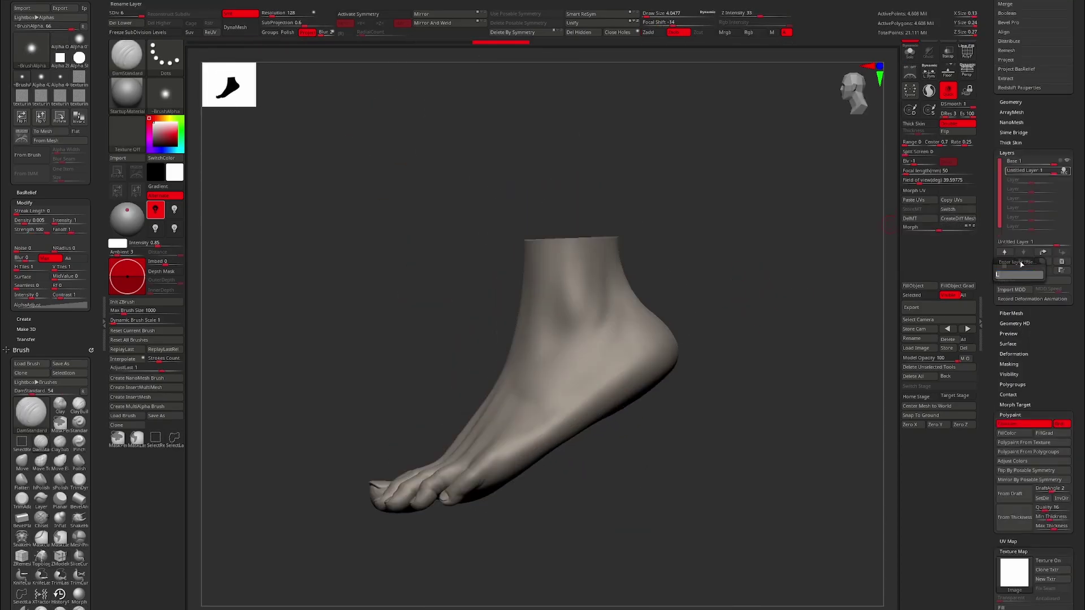
Orbit the foot to inspect the heel, ankle and toe creases
{"action": "mouse_move", "coordinate": [666, 419]}
{"action": "left_mouse_down"}
{"action": "mouse_move", "coordinate": [667, 357]}
{"action": "mouse_move", "coordinate": [751, 310]}
{"action": "mouse_move", "coordinate": [714, 419]}
{"action": "left_mouse_up"}
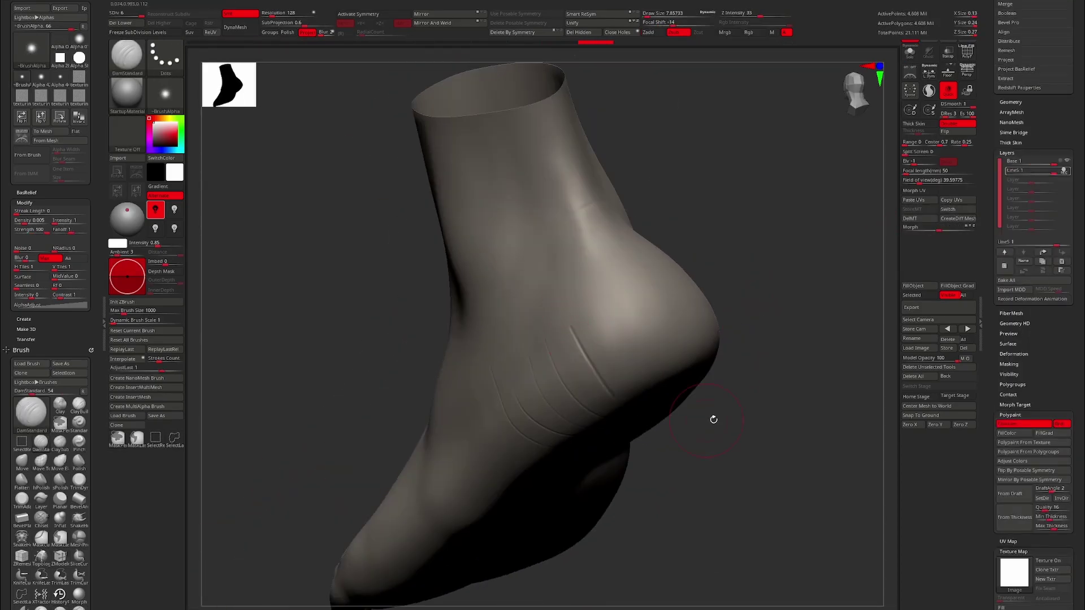
{"action": "mouse_move", "coordinate": [549, 310]}
{"action": "left_mouse_down"}
{"action": "mouse_move", "coordinate": [589, 322]}
{"action": "mouse_move", "coordinate": [588, 298]}
{"action": "mouse_move", "coordinate": [581, 520]}
{"action": "mouse_move", "coordinate": [554, 538]}
{"action": "mouse_move", "coordinate": [564, 443]}
{"action": "mouse_move", "coordinate": [710, 254]}
{"action": "mouse_move", "coordinate": [667, 317]}
{"action": "left_mouse_up"}
{"action": "mouse_move", "coordinate": [493, 390]}
{"action": "left_mouse_down"}
{"action": "mouse_move", "coordinate": [565, 387]}
{"action": "mouse_move", "coordinate": [520, 344]}
{"action": "mouse_move", "coordinate": [676, 315]}
{"action": "mouse_move", "coordinate": [699, 253]}
{"action": "left_mouse_up"}
{"action": "mouse_move", "coordinate": [513, 495]}
{"action": "left_mouse_down"}
{"action": "mouse_move", "coordinate": [722, 232]}
{"action": "mouse_move", "coordinate": [738, 244]}
{"action": "mouse_move", "coordinate": [492, 358]}
{"action": "mouse_move", "coordinate": [415, 465]}
{"action": "mouse_move", "coordinate": [460, 448]}
{"action": "mouse_move", "coordinate": [463, 533]}
{"action": "mouse_move", "coordinate": [425, 329]}
{"action": "mouse_move", "coordinate": [484, 427]}
{"action": "mouse_move", "coordinate": [595, 281]}
{"action": "mouse_move", "coordinate": [441, 307]}
{"action": "mouse_move", "coordinate": [642, 235]}
{"action": "mouse_move", "coordinate": [598, 274]}
{"action": "mouse_move", "coordinate": [644, 184]}
{"action": "mouse_move", "coordinate": [511, 452]}
{"action": "left_mouse_up"}
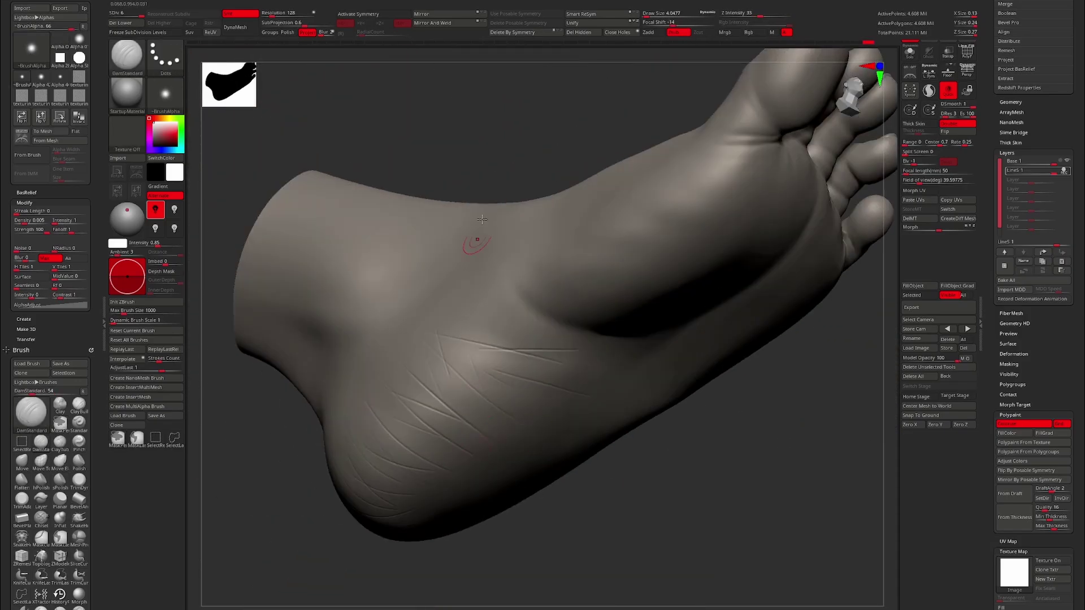
{"action": "left_click_drag", "start_coordinate": [482, 219], "coordinate": [682, 428]}
{"action": "mouse_move", "coordinate": [735, 262]}
{"action": "left_mouse_down"}
{"action": "mouse_move", "coordinate": [516, 509]}
{"action": "mouse_move", "coordinate": [749, 305]}
{"action": "mouse_move", "coordinate": [634, 407]}
{"action": "mouse_move", "coordinate": [736, 222]}
{"action": "mouse_move", "coordinate": [574, 452]}
{"action": "mouse_move", "coordinate": [482, 440]}
{"action": "mouse_move", "coordinate": [539, 303]}
{"action": "mouse_move", "coordinate": [476, 485]}
{"action": "mouse_move", "coordinate": [543, 339]}
{"action": "mouse_move", "coordinate": [599, 460]}
{"action": "mouse_move", "coordinate": [727, 438]}
{"action": "mouse_move", "coordinate": [682, 500]}
{"action": "mouse_move", "coordinate": [601, 528]}
{"action": "mouse_move", "coordinate": [695, 387]}
{"action": "mouse_move", "coordinate": [702, 339]}
{"action": "mouse_move", "coordinate": [693, 418]}
{"action": "mouse_move", "coordinate": [448, 259]}
{"action": "mouse_move", "coordinate": [593, 367]}
{"action": "mouse_move", "coordinate": [684, 543]}
{"action": "mouse_move", "coordinate": [556, 446]}
{"action": "mouse_move", "coordinate": [561, 320]}
{"action": "mouse_move", "coordinate": [710, 480]}
{"action": "mouse_move", "coordinate": [634, 322]}
{"action": "mouse_move", "coordinate": [699, 343]}
{"action": "left_mouse_up"}
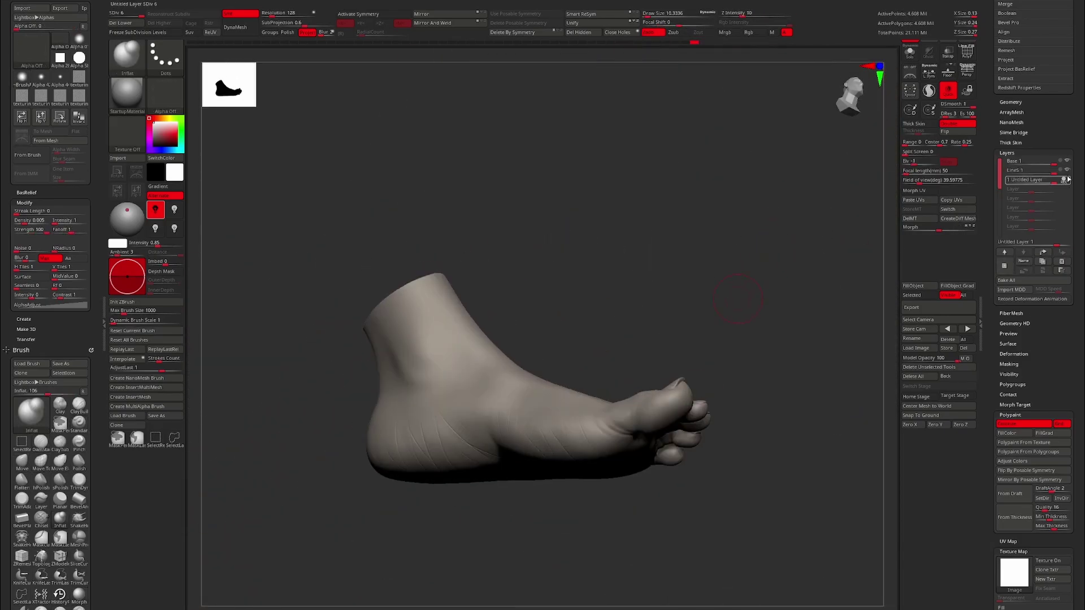
Review the foot from ankle, front, side and toes-up views
{"action": "left_click_drag", "start_coordinate": [507, 440], "coordinate": [803, 556]}
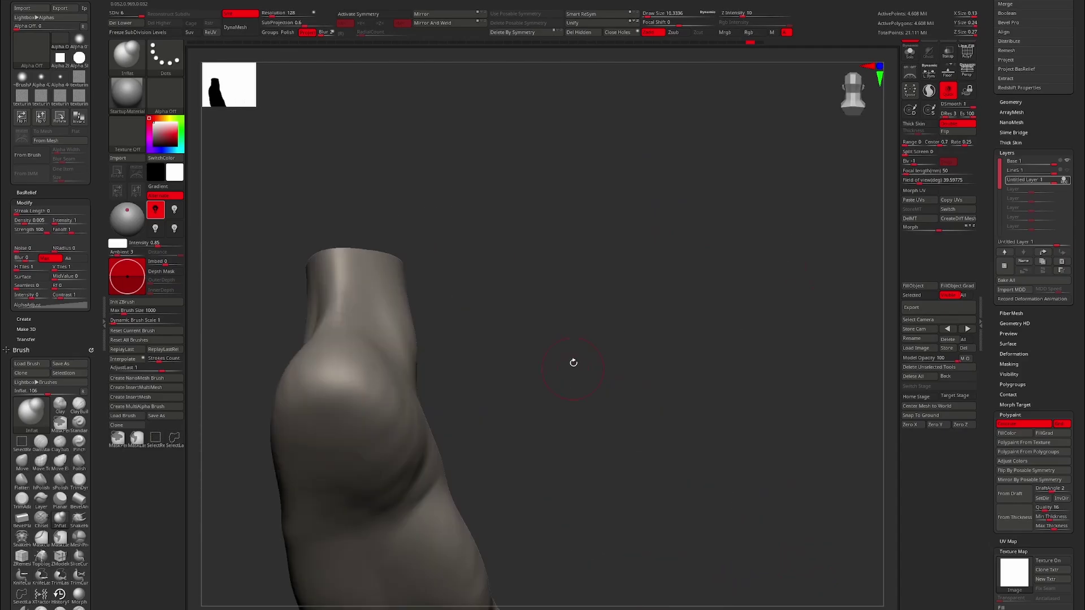
{"action": "mouse_move", "coordinate": [573, 362]}
{"action": "left_mouse_down"}
{"action": "mouse_move", "coordinate": [577, 381]}
{"action": "mouse_move", "coordinate": [460, 356]}
{"action": "mouse_move", "coordinate": [467, 378]}
{"action": "mouse_move", "coordinate": [447, 451]}
{"action": "mouse_move", "coordinate": [500, 376]}
{"action": "left_mouse_up"}
{"action": "key", "text": "s"}
{"action": "left_click_drag", "start_coordinate": [629, 352], "coordinate": [679, 374]}
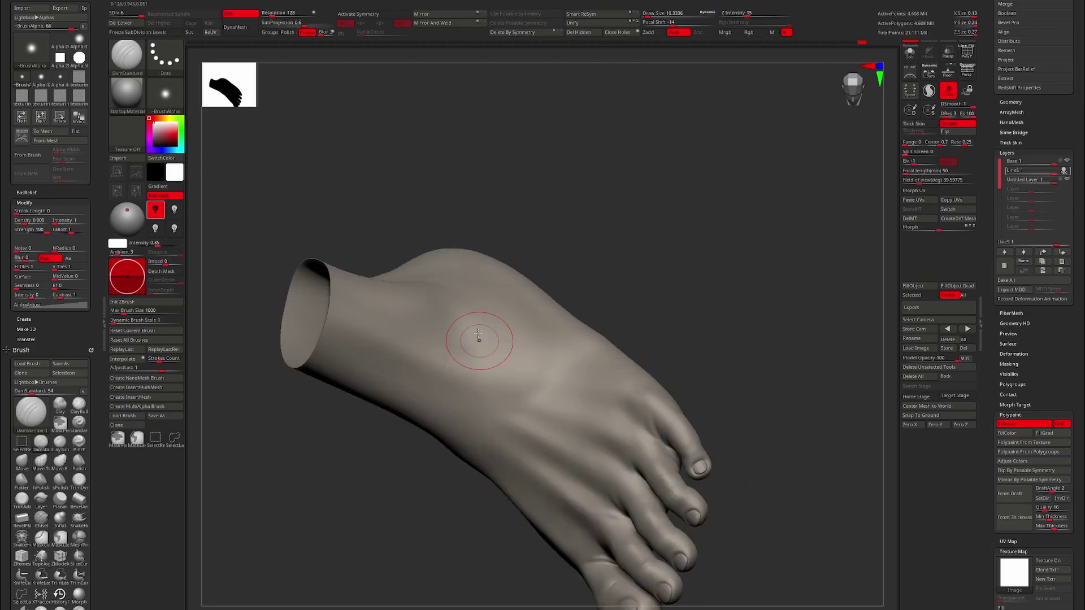
{"action": "mouse_move", "coordinate": [478, 335]}
{"action": "left_mouse_down"}
{"action": "mouse_move", "coordinate": [721, 358]}
{"action": "mouse_move", "coordinate": [811, 313]}
{"action": "mouse_move", "coordinate": [522, 369]}
{"action": "left_mouse_up"}
{"action": "key", "text": "ctrl"}
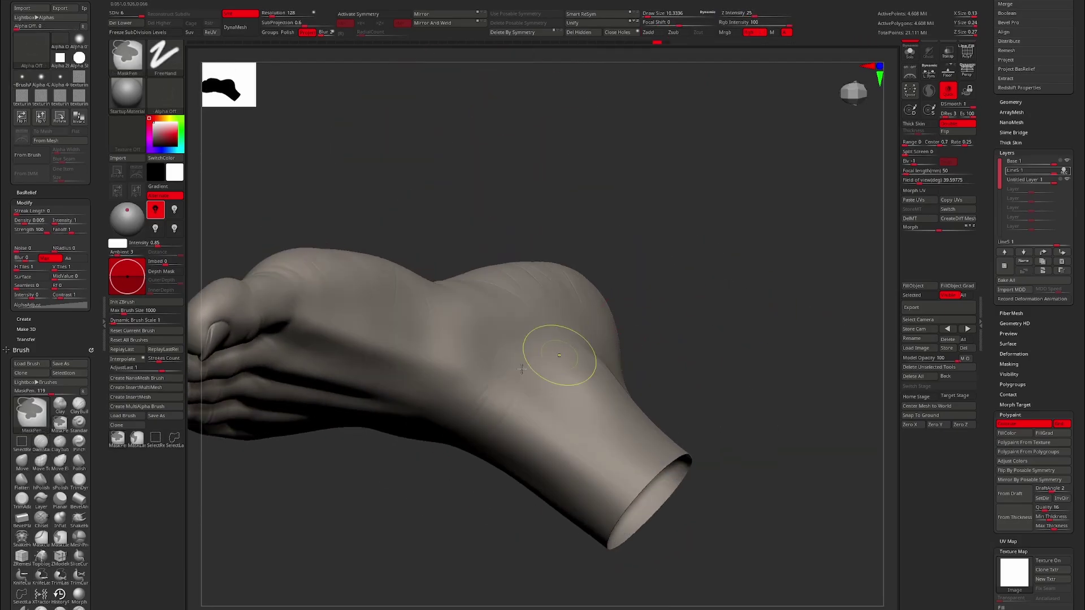
{"action": "mouse_move", "coordinate": [470, 409]}
{"action": "left_mouse_down"}
{"action": "mouse_move", "coordinate": [476, 417]}
{"action": "mouse_move", "coordinate": [427, 467]}
{"action": "mouse_move", "coordinate": [659, 305]}
{"action": "left_mouse_up"}
{"action": "left_click_drag", "start_coordinate": [496, 367], "coordinate": [763, 218]}
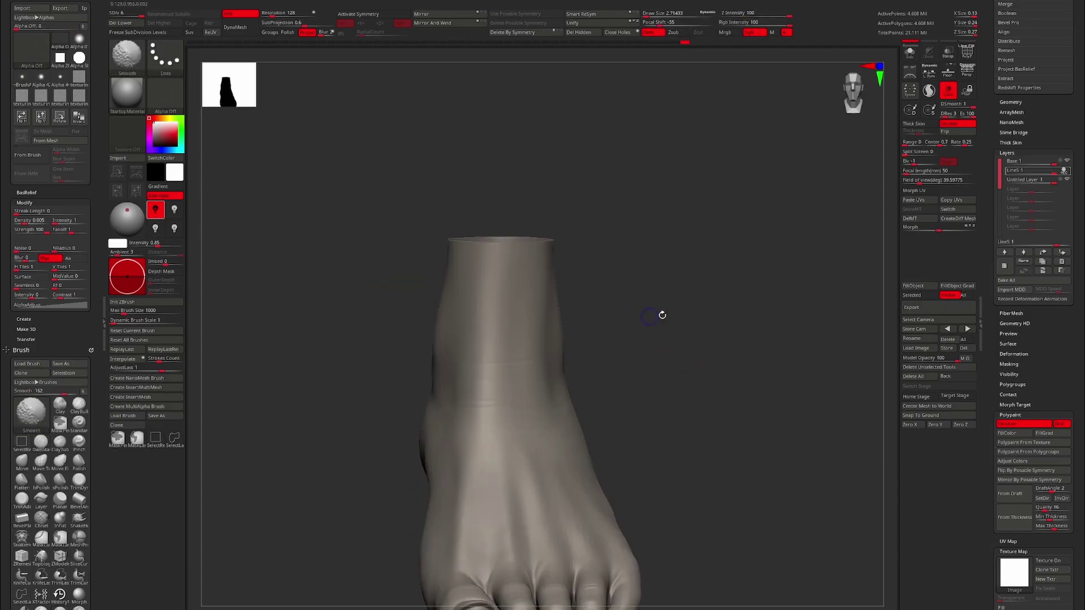
{"action": "left_click_drag", "start_coordinate": [497, 440], "coordinate": [533, 443]}
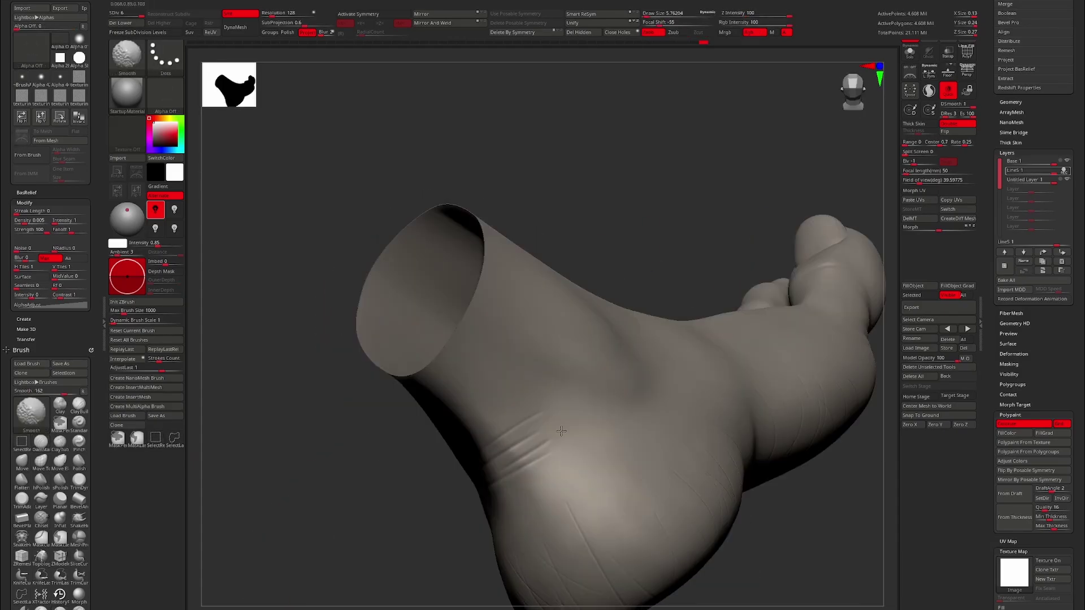
{"action": "left_click_drag", "start_coordinate": [646, 371], "coordinate": [525, 506]}
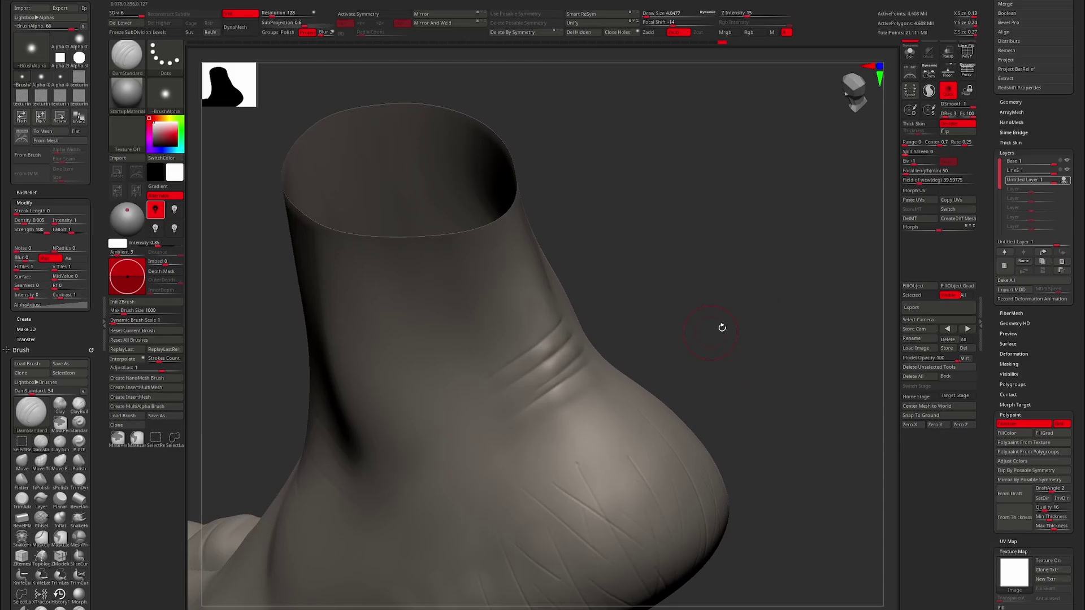
{"action": "left_click_drag", "start_coordinate": [722, 327], "coordinate": [602, 384]}
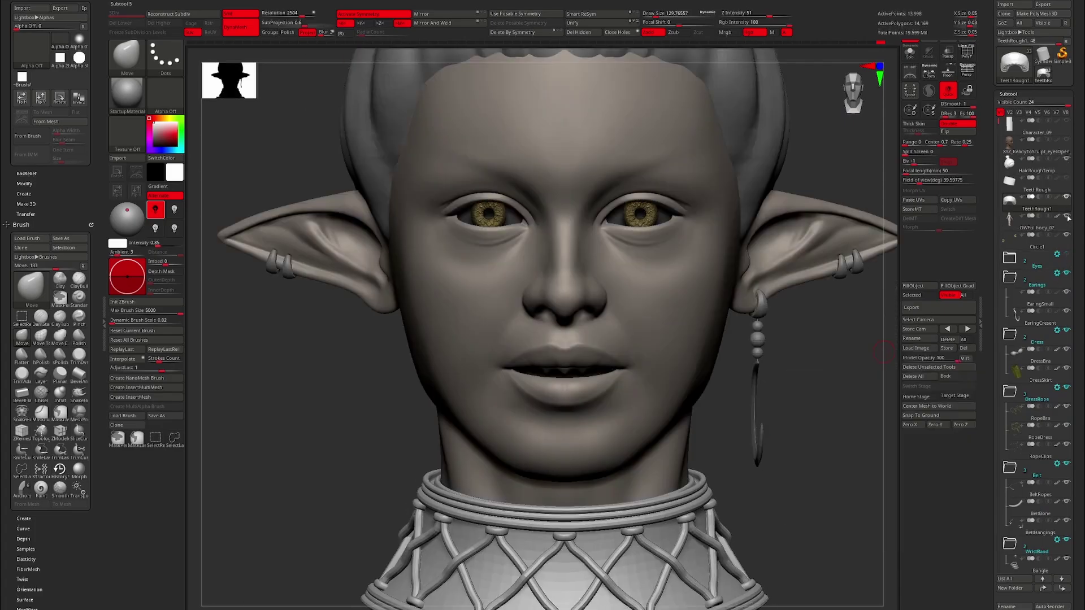
Select the Character_09 subtool and confirm its new position value
{"action": "left_click", "coordinate": [1067, 216], "text": "shift"}
{"action": "left_click", "coordinate": [1012, 121]}
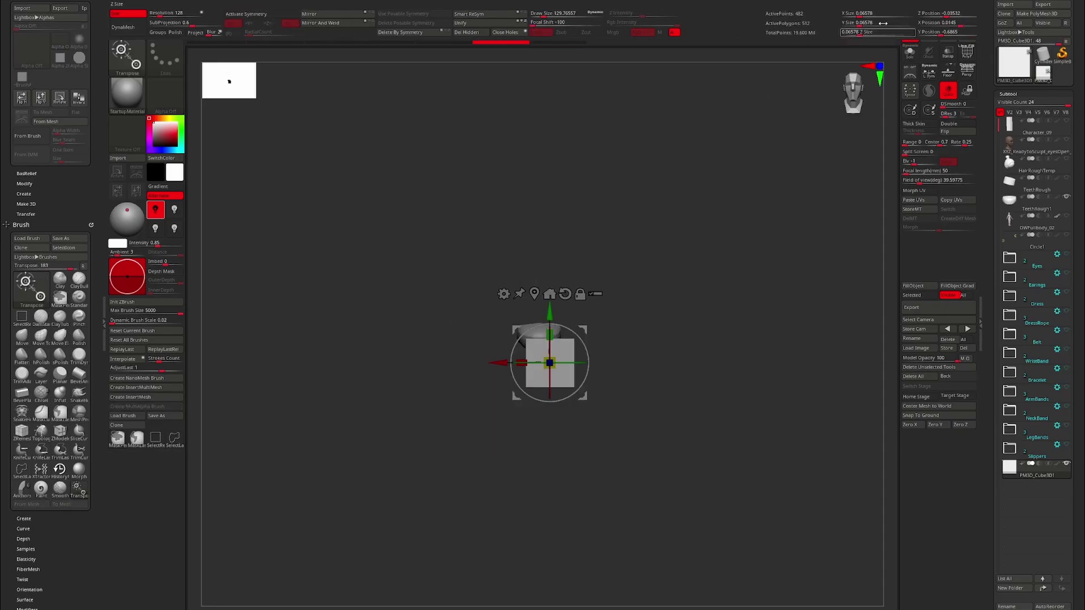
{"action": "key", "text": "Return"}
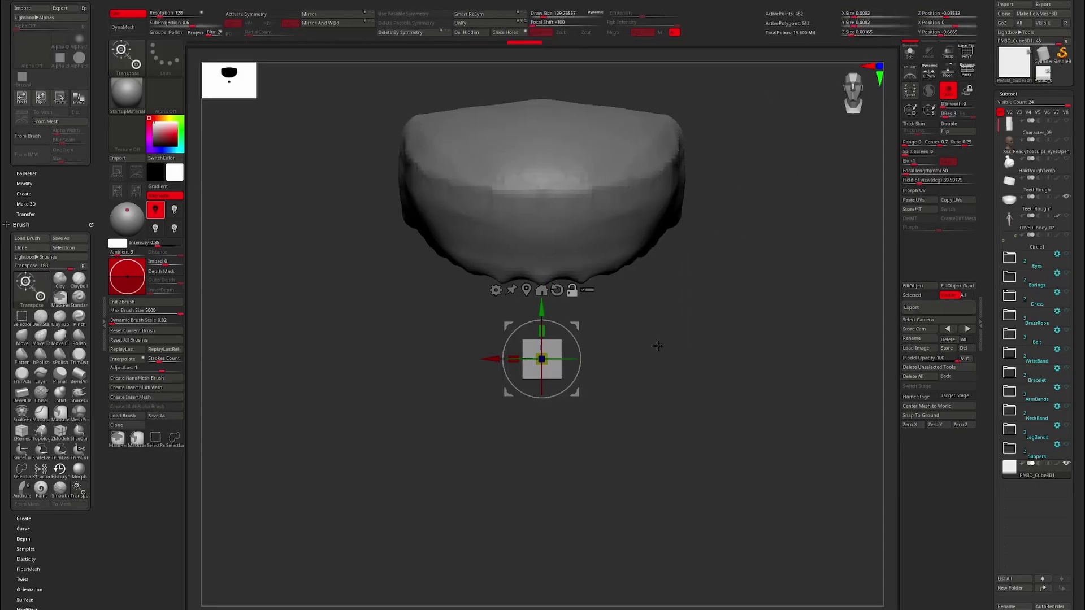
{"action": "mouse_move", "coordinate": [658, 345]}
{"action": "left_mouse_down"}
{"action": "mouse_move", "coordinate": [623, 340]}
{"action": "mouse_move", "coordinate": [688, 213]}
{"action": "mouse_move", "coordinate": [633, 327]}
{"action": "left_mouse_up"}
Solo the tooth cube and switch to the ClayBuildup brush
{"action": "key", "text": "q"}
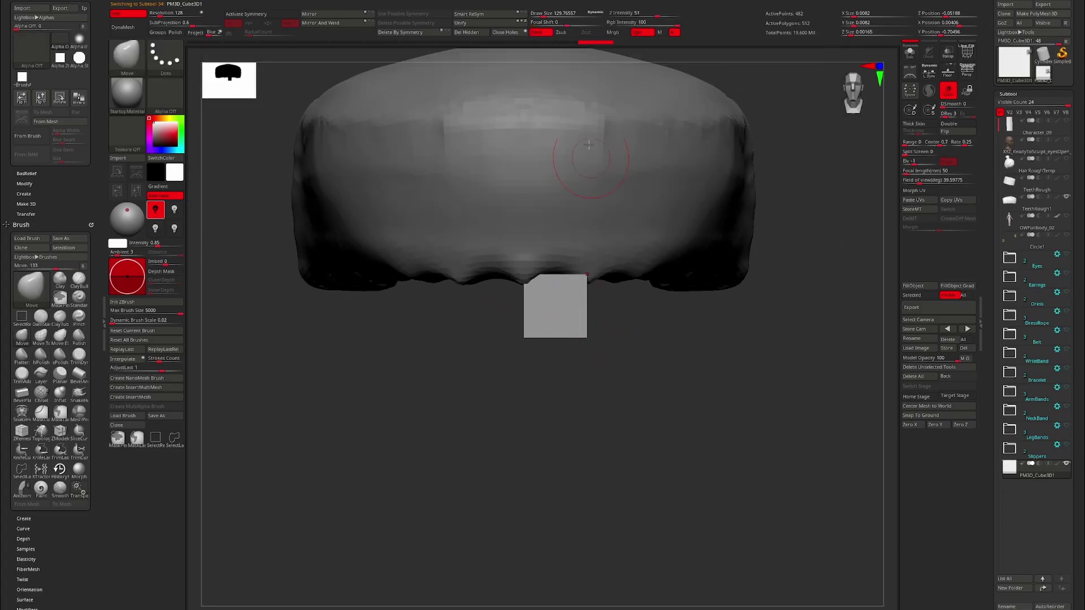
{"action": "left_click", "coordinate": [909, 52]}
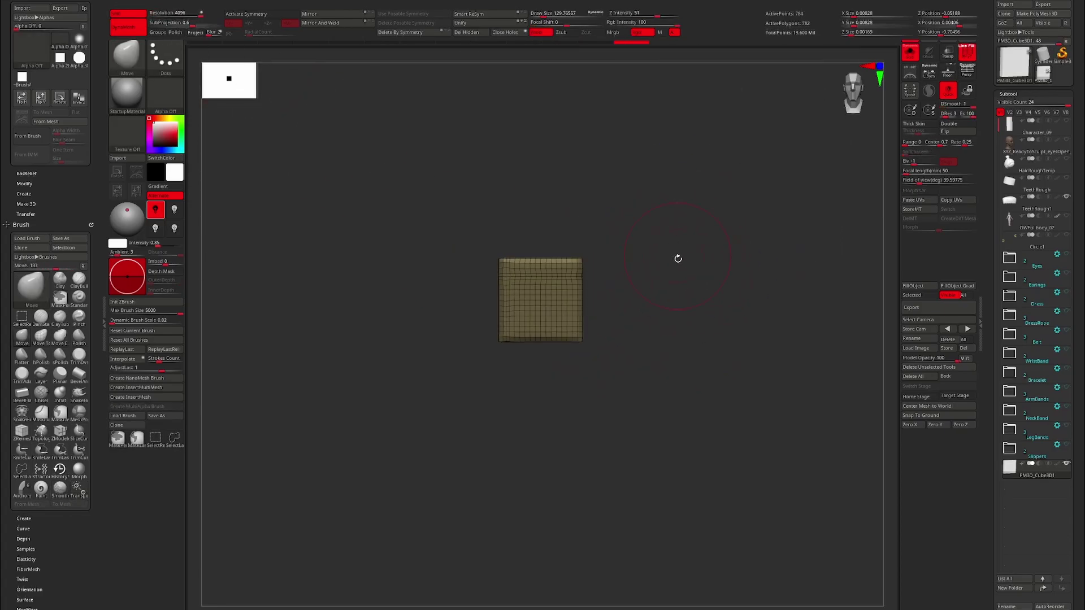
{"action": "key", "text": "b"}
{"action": "key", "text": "c"}
{"action": "key", "text": "b"}
{"action": "key", "text": "alt+shift+s"}
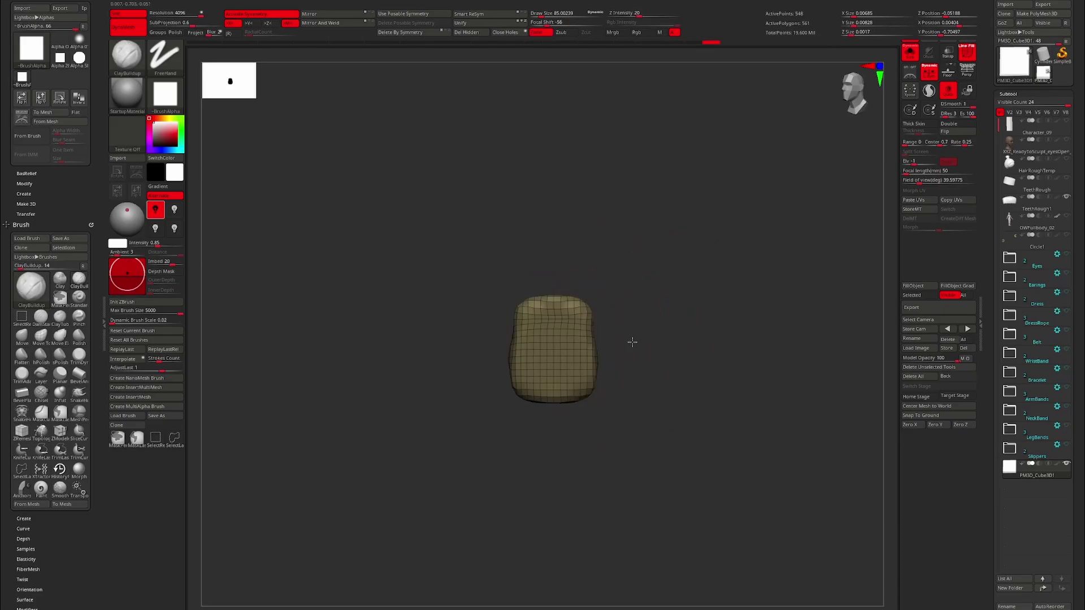
Reposition the tooth under the gum with Transpose and enable X symmetry
{"action": "key", "text": "w"}
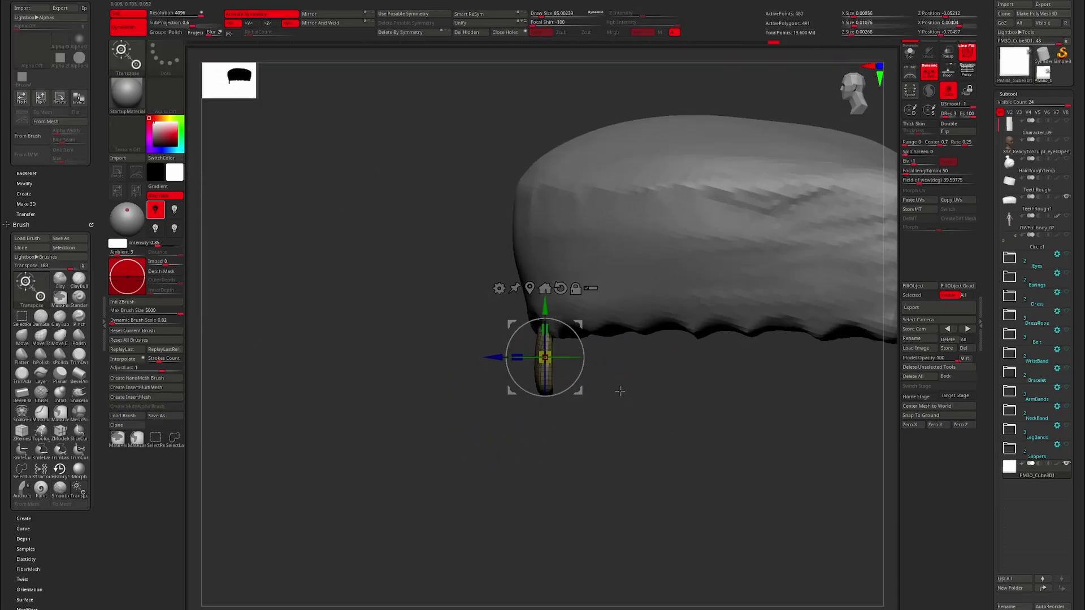
{"action": "key", "text": "shift+ctrl+s"}
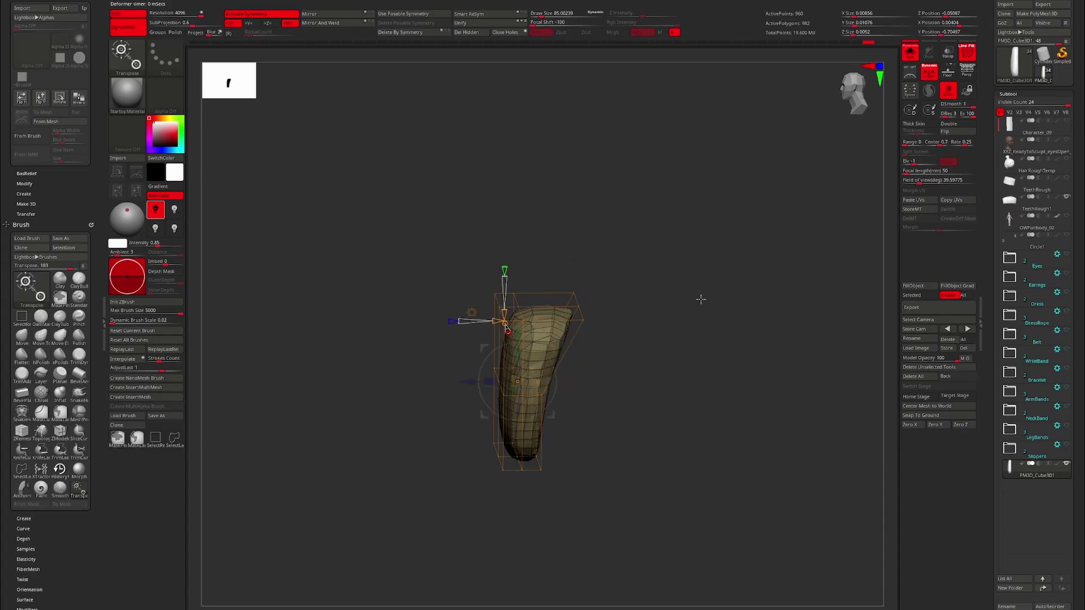
{"action": "key", "text": "q"}
{"action": "key", "text": "shift+f"}
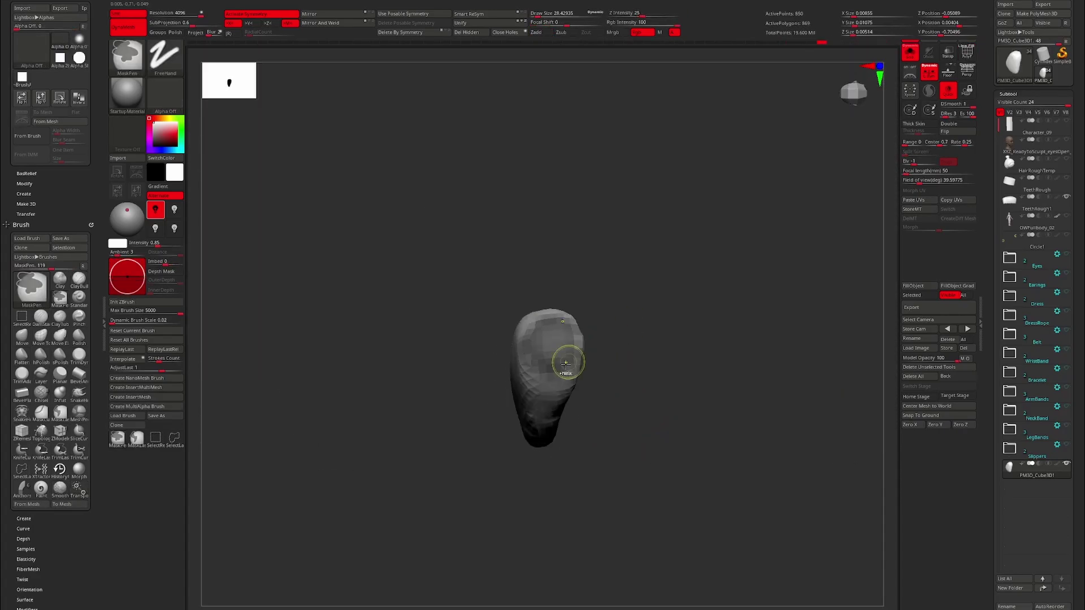
{"action": "key", "text": "w"}
{"action": "key", "text": "shift+ctrl+s"}
{"action": "left_click_drag", "start_coordinate": [568, 273], "coordinate": [571, 271]}
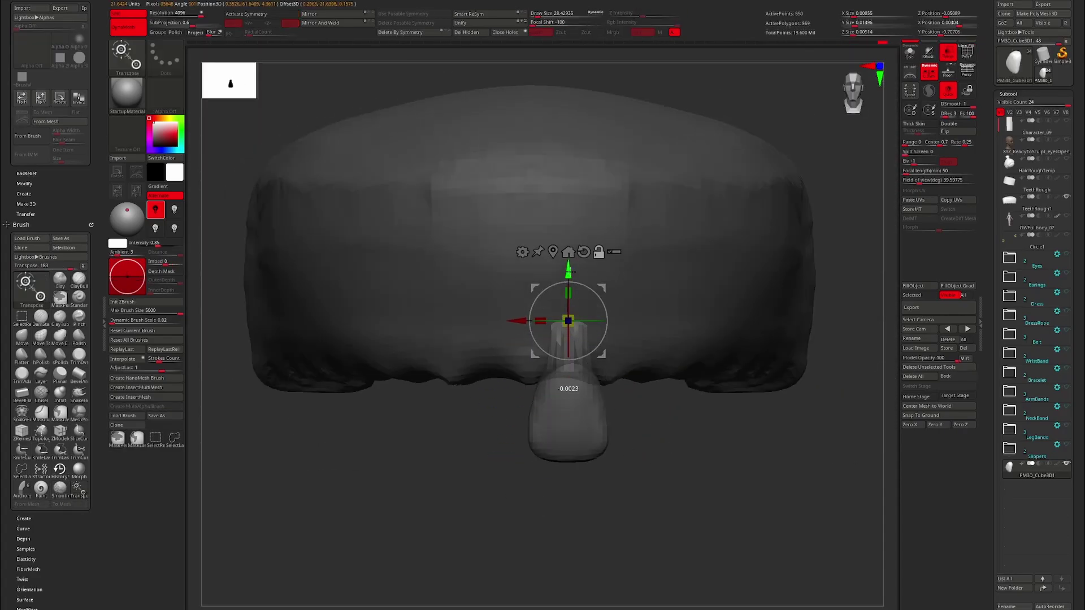
{"action": "key", "text": "x"}
{"action": "mouse_move", "coordinate": [609, 368]}
{"action": "left_mouse_down"}
{"action": "mouse_move", "coordinate": [552, 478]}
{"action": "mouse_move", "coordinate": [572, 453]}
{"action": "mouse_move", "coordinate": [698, 452]}
{"action": "left_mouse_up"}
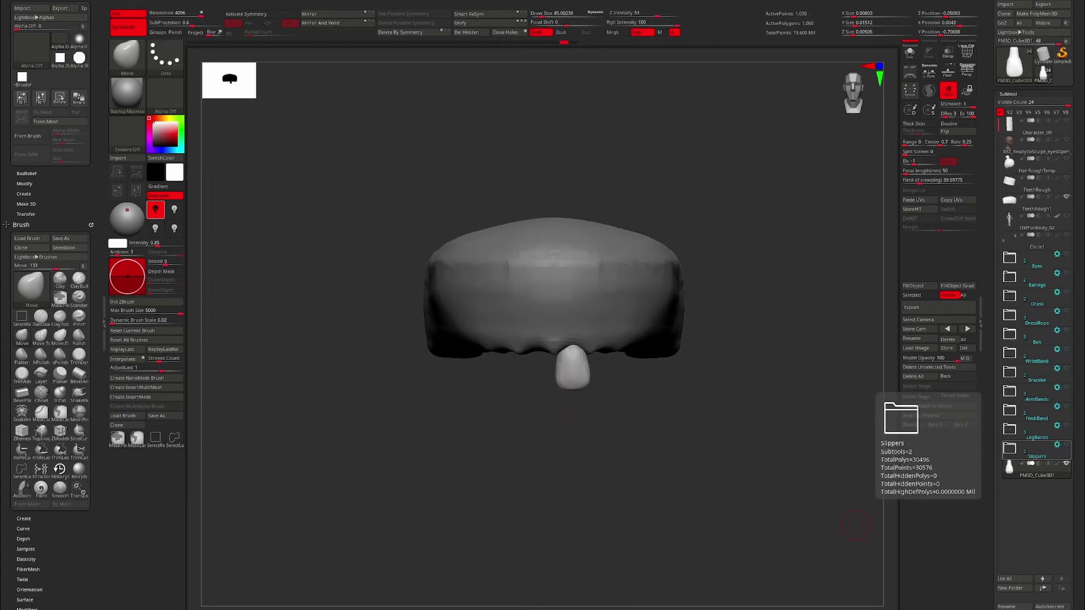
Step through the sculpting history to review the tooth against the gum
{"action": "key", "text": "ctrl+shift+z"}
{"action": "key", "text": "ctrl+shift+z"}
{"action": "key", "text": "ctrl+shift+z"}
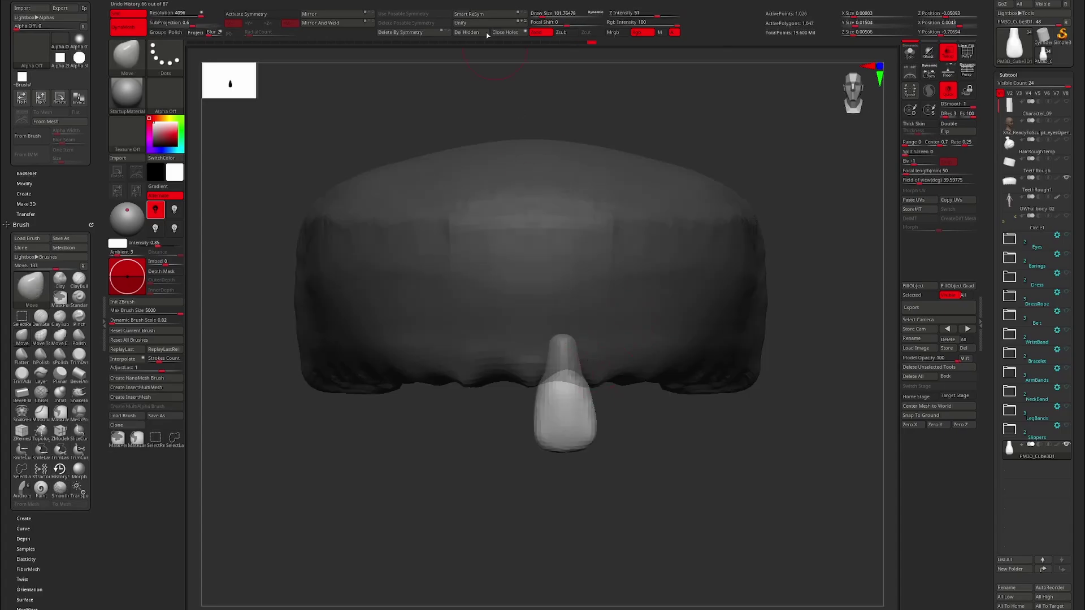
{"action": "key", "text": "ctrl+shift+z"}
{"action": "key", "text": "ctrl+shift+z"}
{"action": "key", "text": "ctrl+shift+z"}
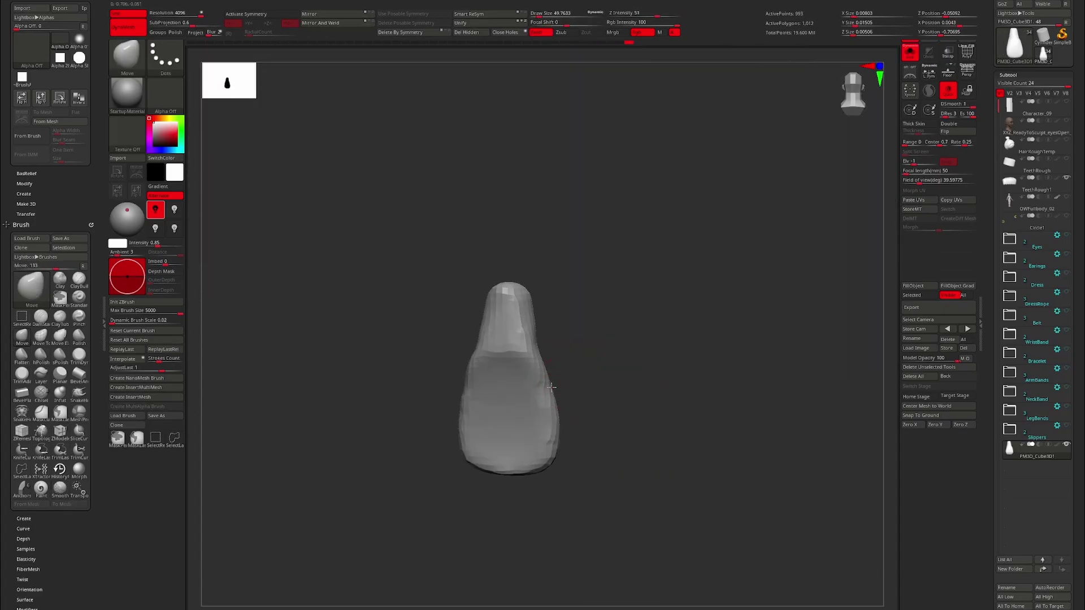
{"action": "key", "text": "ctrl+shift+z"}
{"action": "key", "text": "ctrl+shift+z"}
{"action": "key", "text": "ctrl+shift+z"}
{"action": "key", "text": "ctrl+shift+z"}
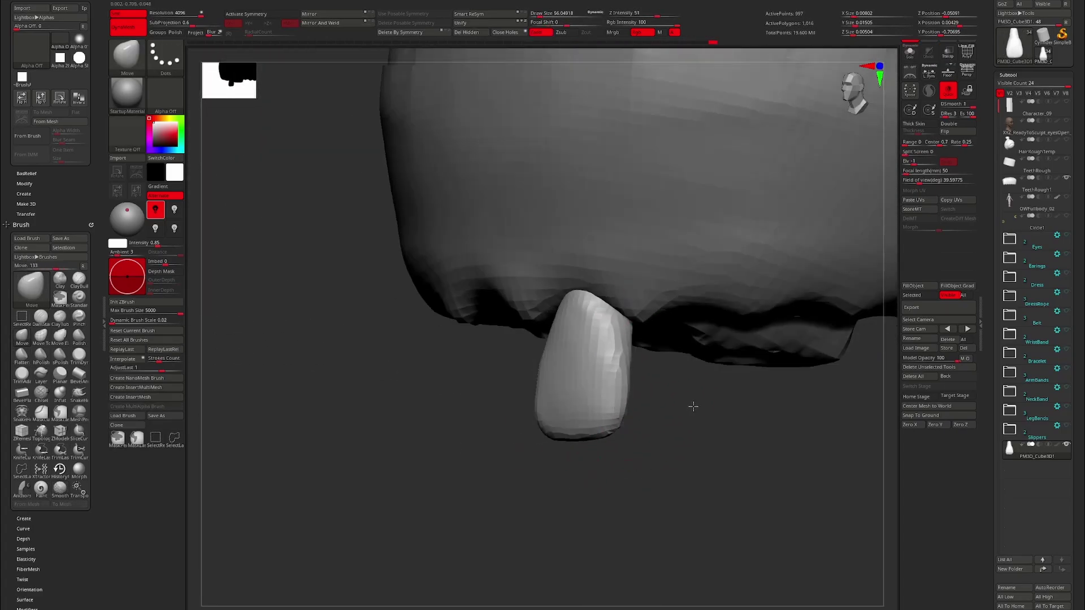
{"action": "key", "text": "ctrl+shift+z"}
{"action": "key", "text": "ctrl+shift+z"}
{"action": "key", "text": "ctrl+shift+z"}
{"action": "key", "text": "ctrl+shift+z"}
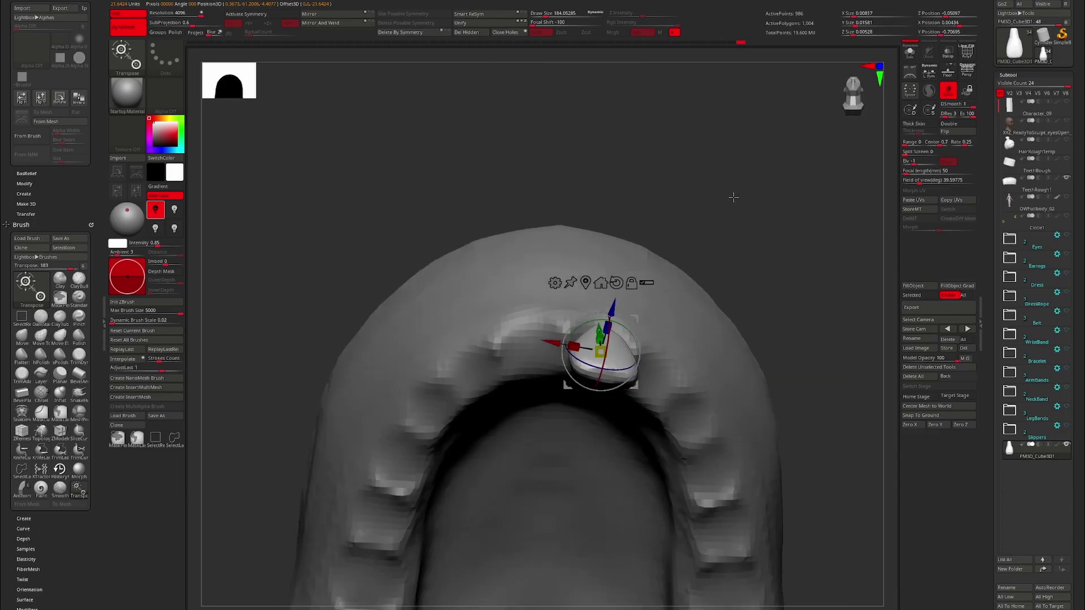
{"action": "key", "text": "ctrl+shift+z"}
{"action": "key", "text": "ctrl+shift+z"}
{"action": "key", "text": "ctrl+shift+z"}
{"action": "key", "text": "ctrl+shift+z"}
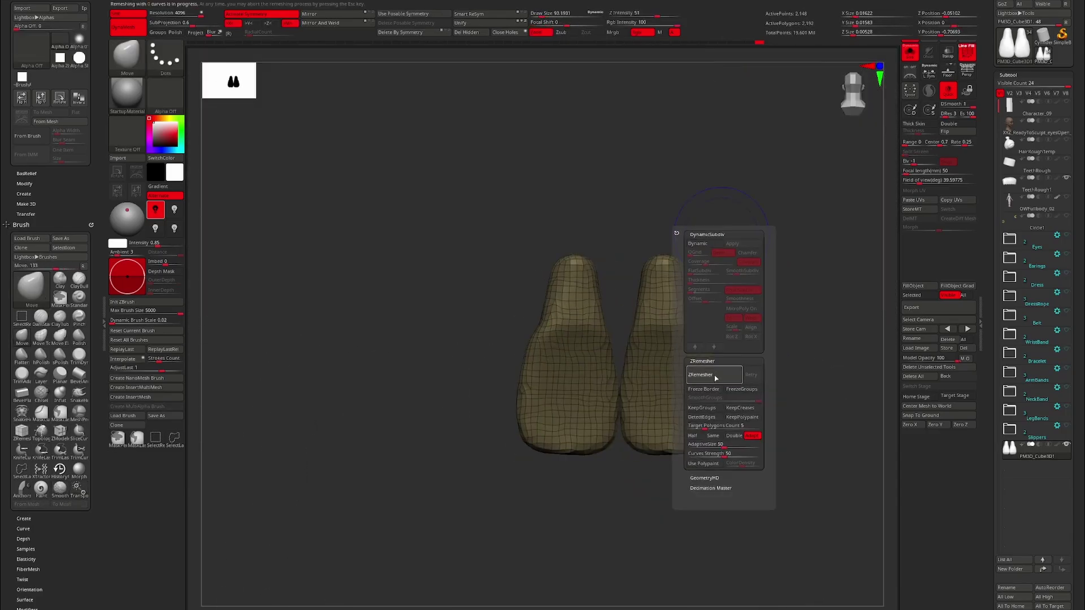
{"action": "key", "text": "ctrl+shift+z"}
{"action": "key", "text": "ctrl+shift+z"}
{"action": "key", "text": "ctrl+shift+z"}
{"action": "key", "text": "ctrl+shift+z"}
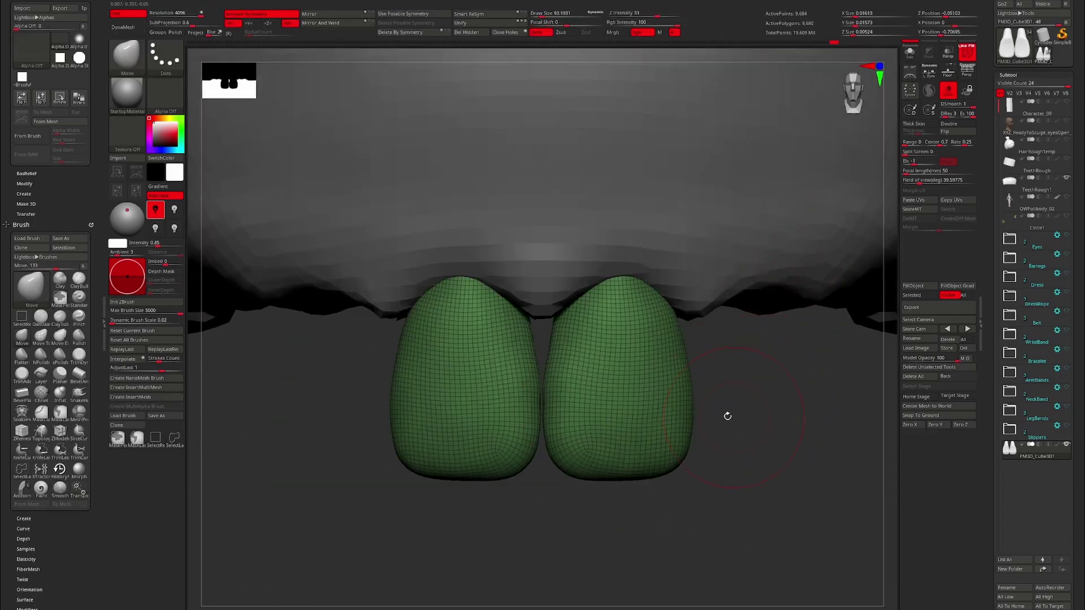
{"action": "key", "text": "ctrl+shift+z"}
{"action": "key", "text": "ctrl+shift+z"}
{"action": "key", "text": "ctrl+shift+z"}
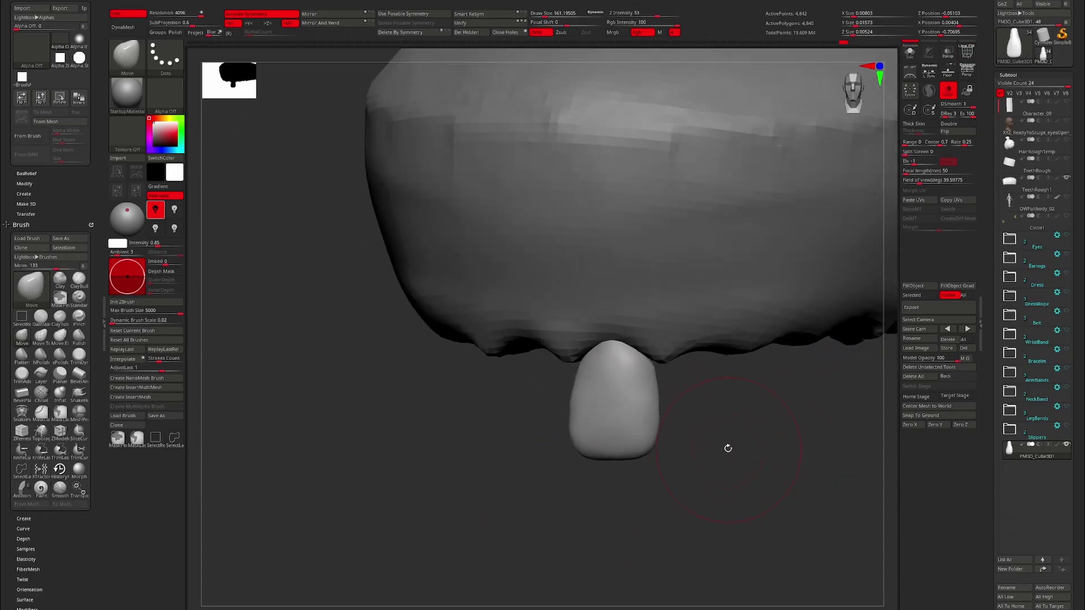
{"action": "key", "text": "ctrl+shift+z"}
{"action": "key", "text": "ctrl+shift+z"}
{"action": "key", "text": "ctrl+shift+z"}
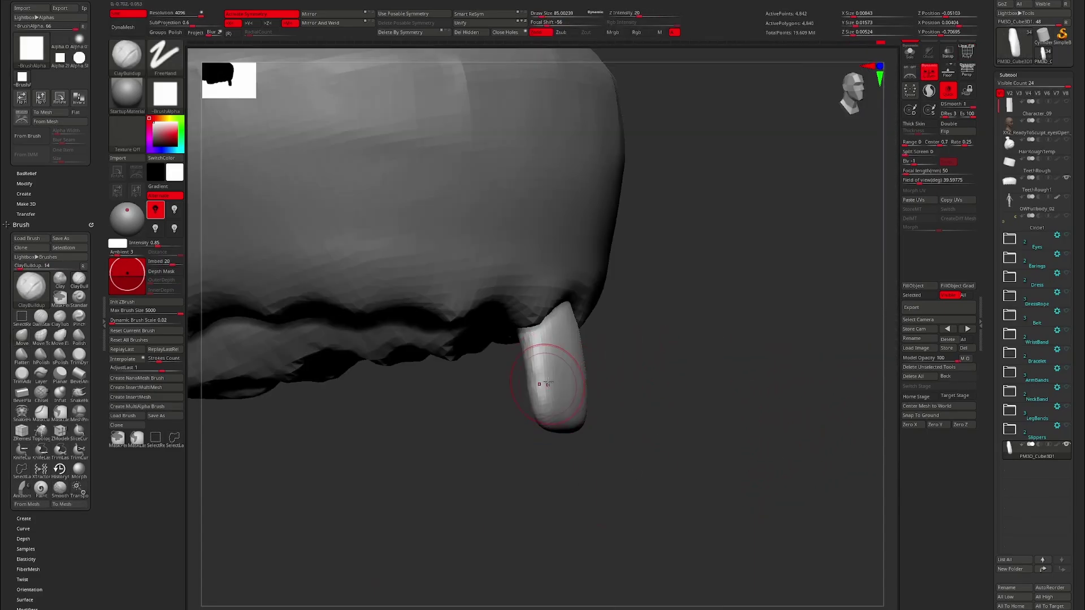
{"action": "key", "text": "ctrl+shift+z"}
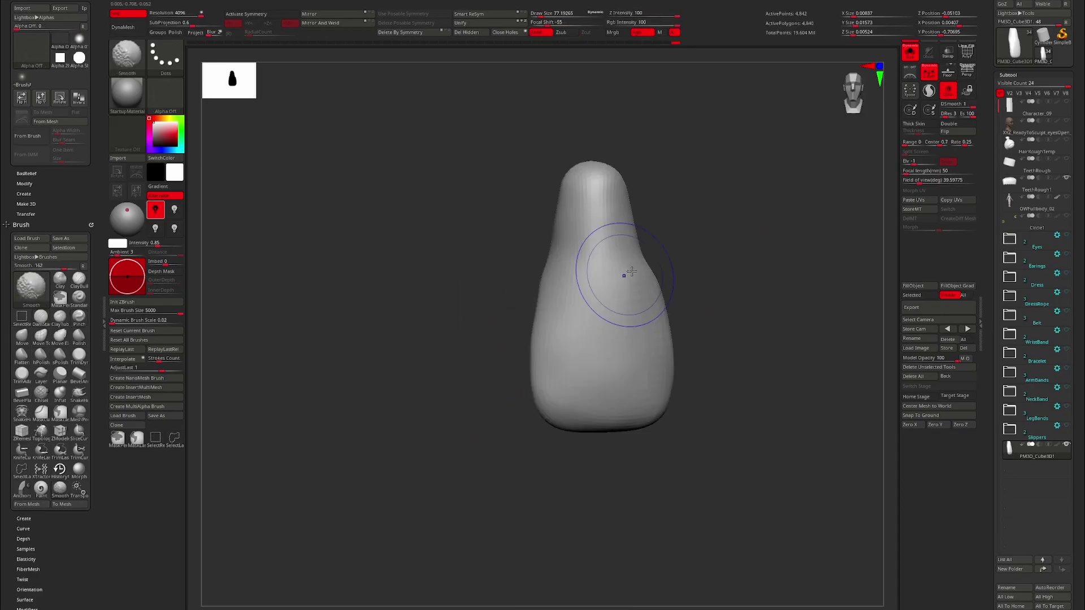
{"action": "key", "text": "ctrl+shift+z"}
{"action": "key", "text": "ctrl+shift+z"}
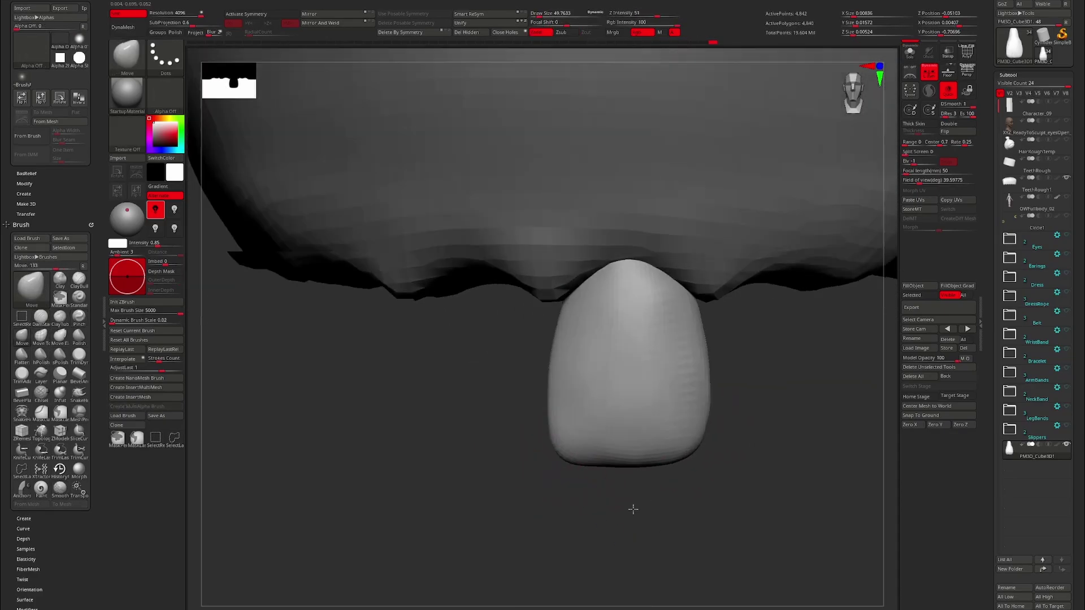
Review the row of upper teeth along the gum arch and select one tooth
{"action": "left_click_drag", "start_coordinate": [680, 470], "coordinate": [635, 476]}
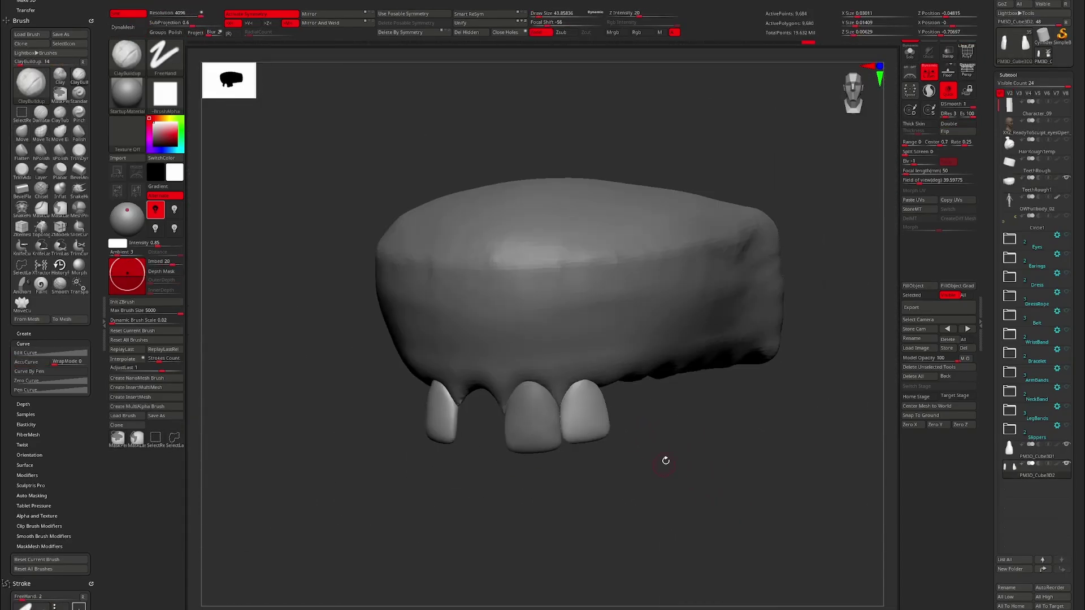
{"action": "left_click_drag", "start_coordinate": [704, 434], "coordinate": [692, 484]}
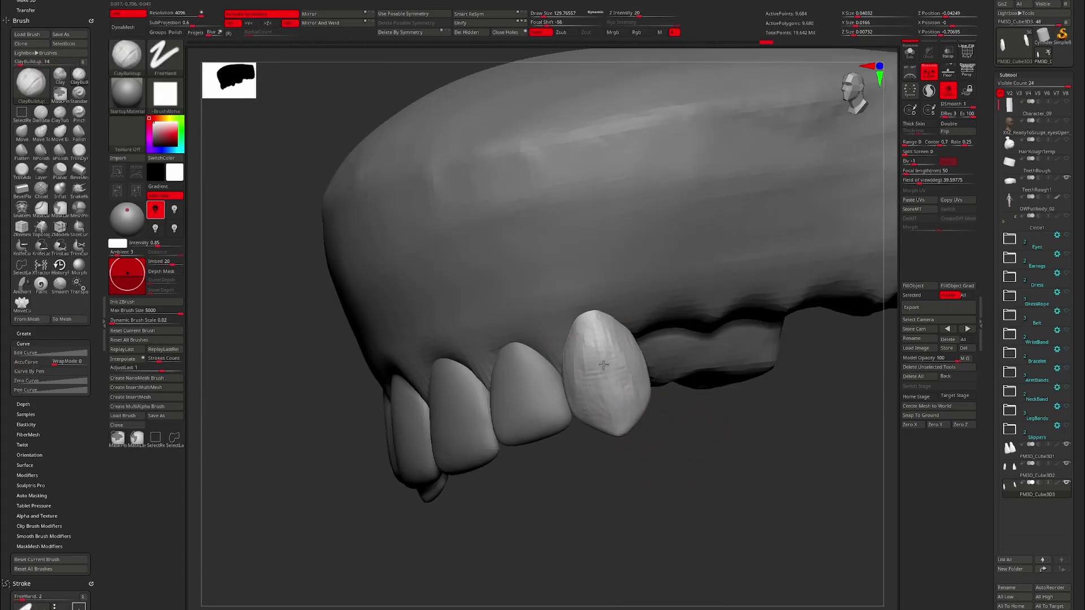
{"action": "left_click_drag", "start_coordinate": [604, 365], "coordinate": [715, 322]}
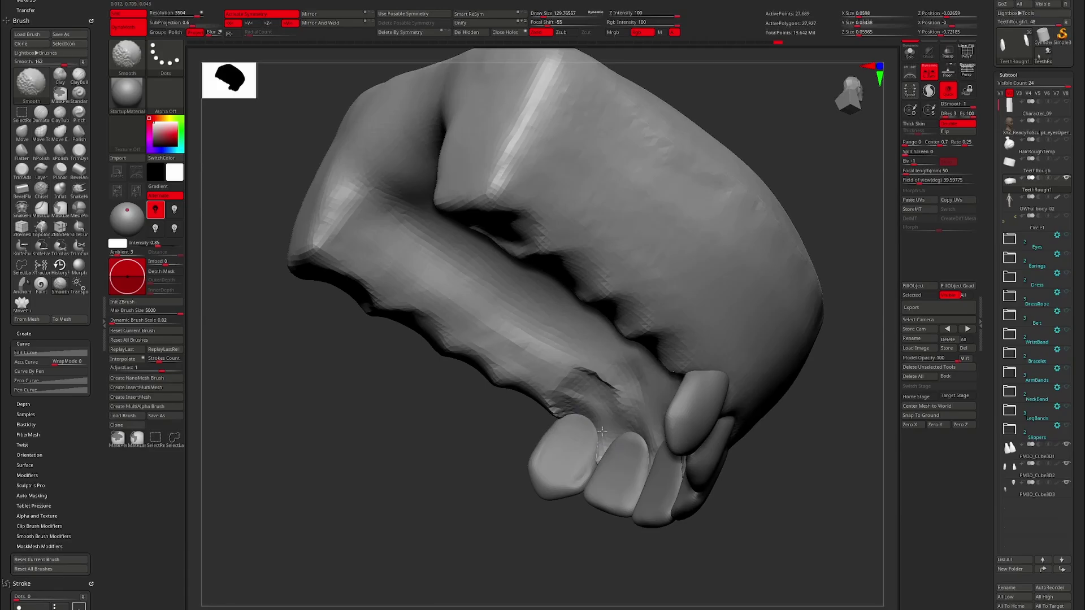
{"action": "left_click", "coordinate": [562, 436], "text": "alt"}
{"action": "mouse_move", "coordinate": [715, 321]}
{"action": "left_mouse_down"}
{"action": "mouse_move", "coordinate": [562, 436]}
{"action": "mouse_move", "coordinate": [592, 400]}
{"action": "mouse_move", "coordinate": [586, 443]}
{"action": "mouse_move", "coordinate": [582, 400]}
{"action": "mouse_move", "coordinate": [594, 511]}
{"action": "mouse_move", "coordinate": [544, 403]}
{"action": "mouse_move", "coordinate": [796, 274]}
{"action": "left_mouse_up"}
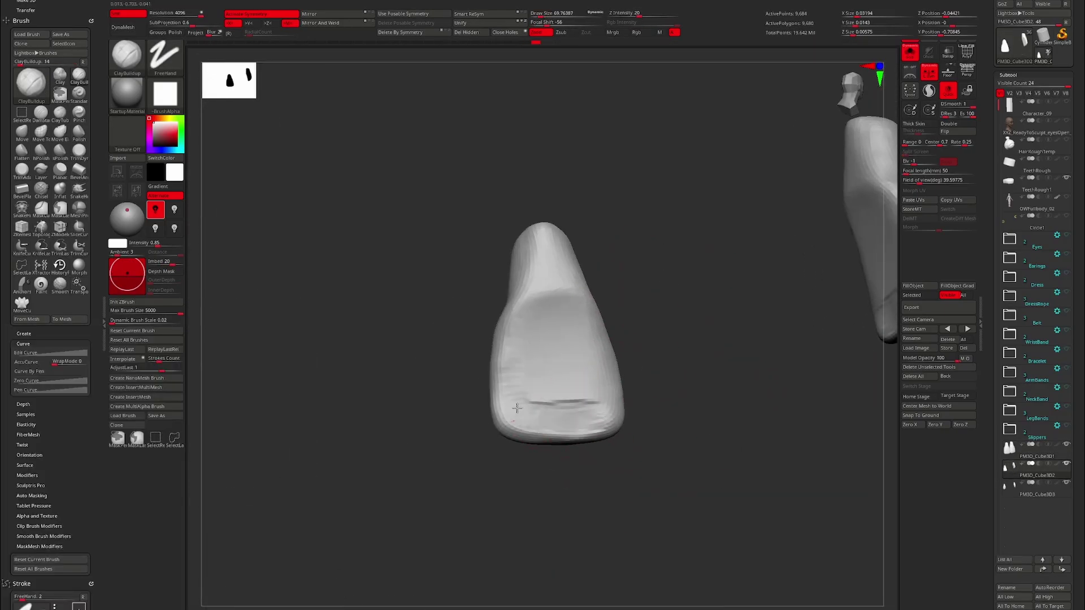
Orbit around the teeth and gum, then Solo the selected tooth for sculpting
{"action": "mouse_move", "coordinate": [516, 408]}
{"action": "left_mouse_down"}
{"action": "mouse_move", "coordinate": [681, 405]}
{"action": "mouse_move", "coordinate": [635, 363]}
{"action": "left_mouse_up"}
{"action": "mouse_move", "coordinate": [543, 403]}
{"action": "left_mouse_down"}
{"action": "mouse_move", "coordinate": [676, 298]}
{"action": "mouse_move", "coordinate": [568, 358]}
{"action": "left_mouse_up"}
{"action": "mouse_move", "coordinate": [543, 426]}
{"action": "left_mouse_down"}
{"action": "mouse_move", "coordinate": [683, 455]}
{"action": "mouse_move", "coordinate": [548, 439]}
{"action": "left_mouse_up"}
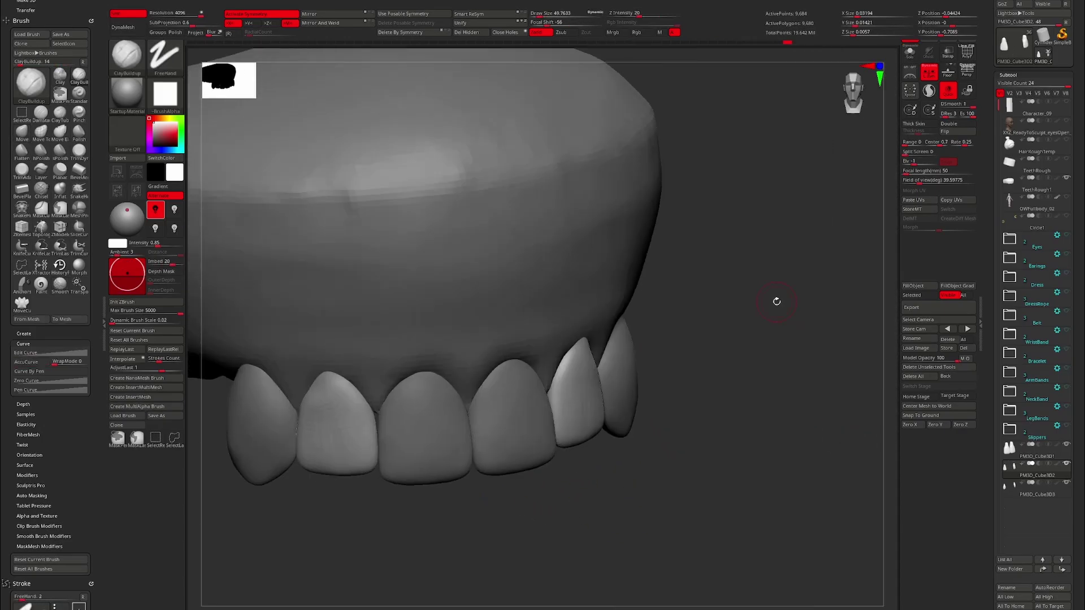
{"action": "mouse_move", "coordinate": [775, 300]}
{"action": "left_mouse_down"}
{"action": "mouse_move", "coordinate": [707, 367]}
{"action": "mouse_move", "coordinate": [619, 503]}
{"action": "left_mouse_up"}
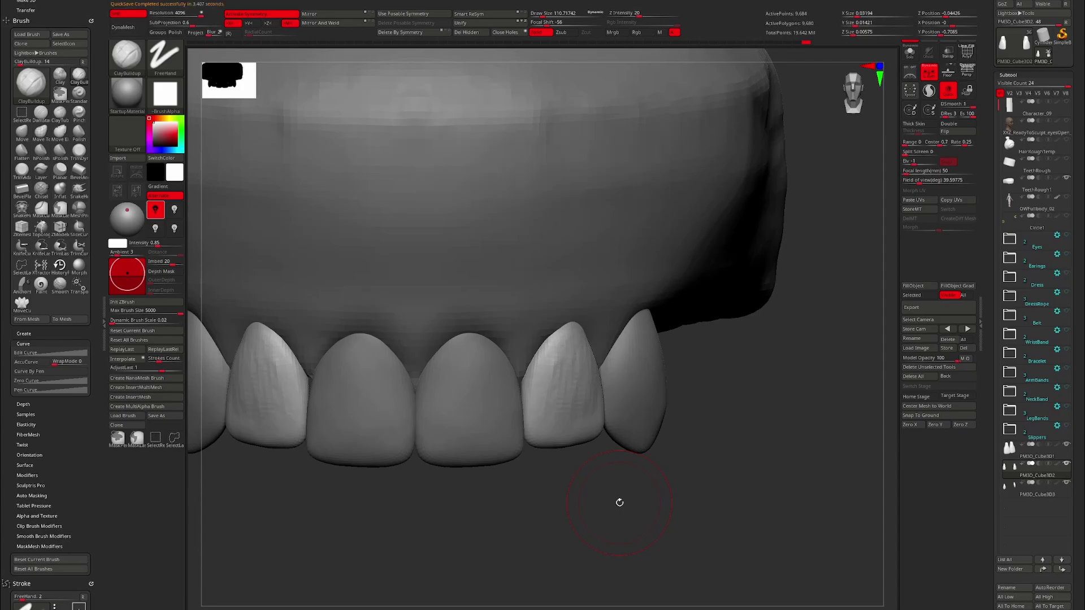
{"action": "mouse_move", "coordinate": [619, 502]}
{"action": "left_mouse_down"}
{"action": "mouse_move", "coordinate": [648, 476]}
{"action": "mouse_move", "coordinate": [539, 360]}
{"action": "mouse_move", "coordinate": [617, 399]}
{"action": "mouse_move", "coordinate": [548, 380]}
{"action": "mouse_move", "coordinate": [625, 435]}
{"action": "mouse_move", "coordinate": [694, 357]}
{"action": "mouse_move", "coordinate": [482, 385]}
{"action": "mouse_move", "coordinate": [630, 311]}
{"action": "mouse_move", "coordinate": [648, 337]}
{"action": "left_mouse_up"}
{"action": "key", "text": "w"}
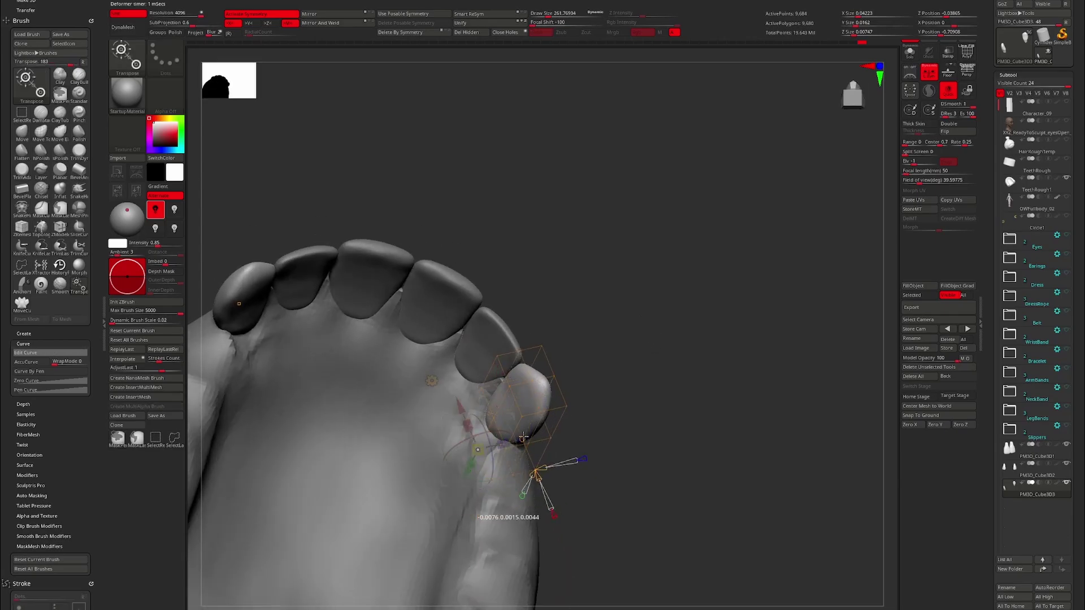
{"action": "key", "text": "b"}
{"action": "key", "text": "c"}
{"action": "key", "text": "b"}
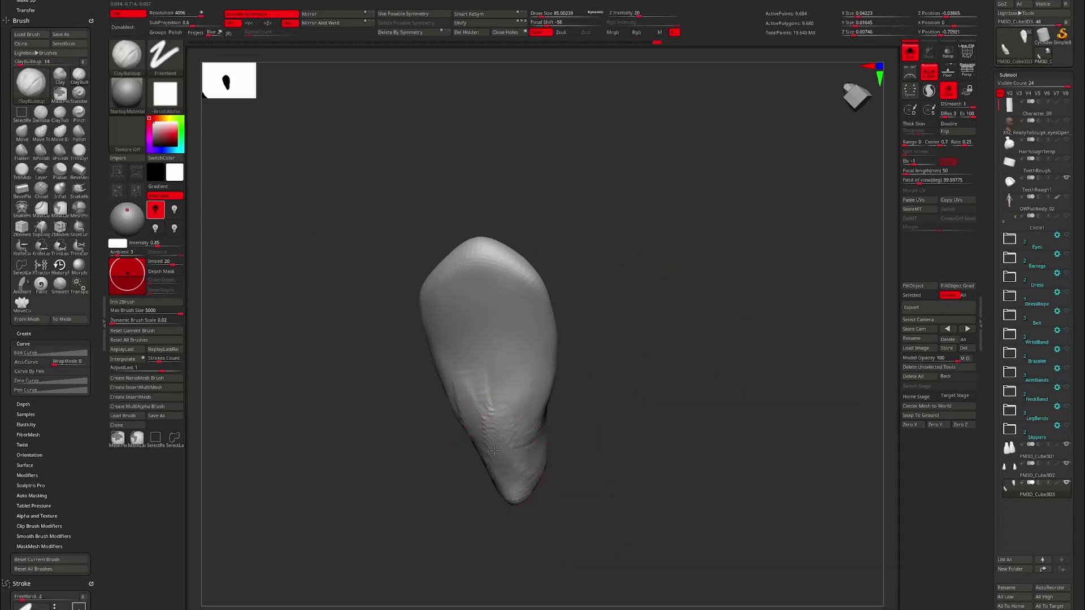
Select another tooth and a back tooth to reposition along the arch
{"action": "left_click_drag", "start_coordinate": [461, 390], "coordinate": [516, 429]}
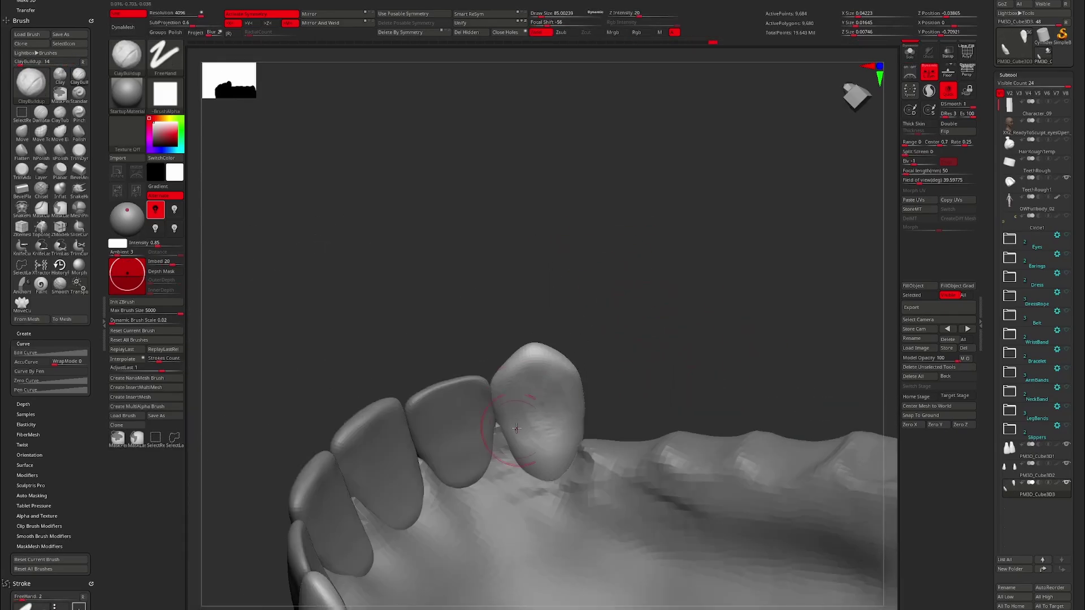
{"action": "left_click_drag", "start_coordinate": [610, 322], "coordinate": [621, 362]}
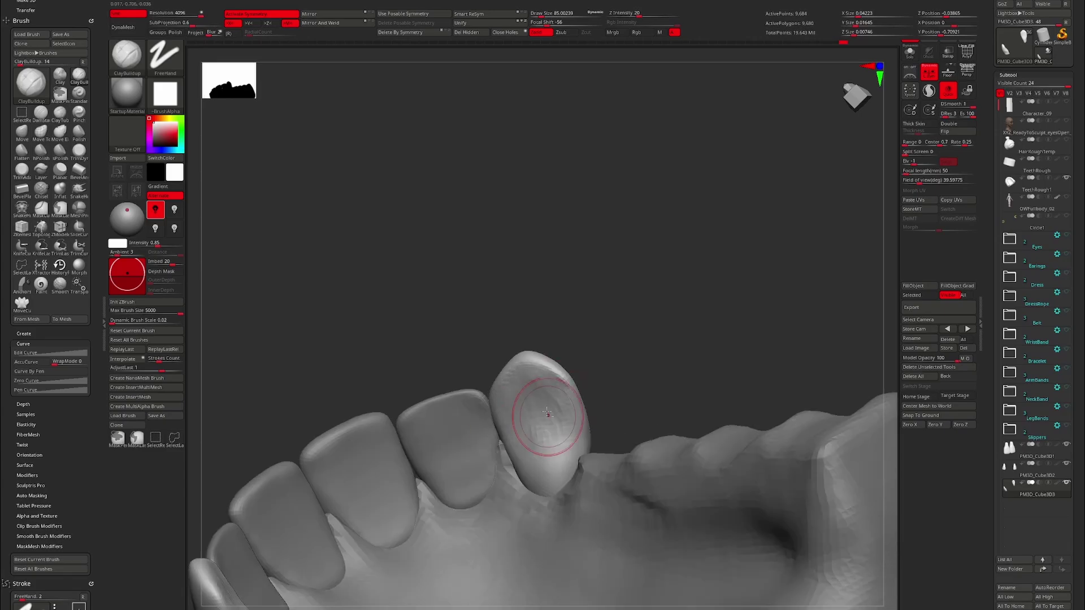
{"action": "mouse_move", "coordinate": [622, 430]}
{"action": "left_mouse_down"}
{"action": "mouse_move", "coordinate": [649, 518]}
{"action": "mouse_move", "coordinate": [498, 424]}
{"action": "mouse_move", "coordinate": [553, 361]}
{"action": "mouse_move", "coordinate": [584, 351]}
{"action": "left_mouse_up"}
{"action": "left_click", "coordinate": [512, 361], "text": "alt"}
{"action": "key", "text": "w"}
{"action": "left_click", "coordinate": [509, 375], "text": "alt"}
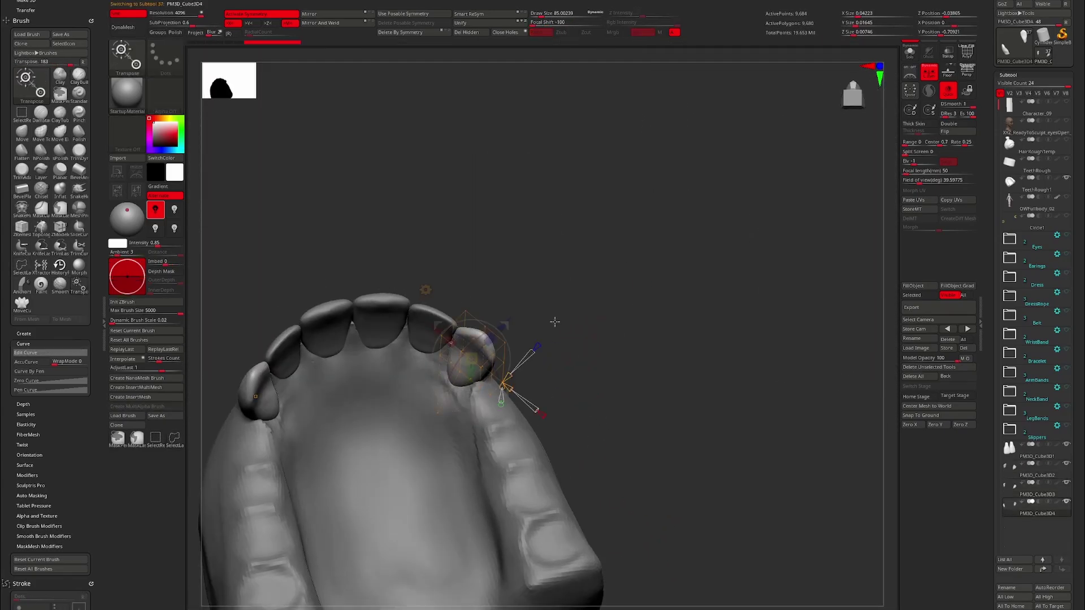
{"action": "mouse_move", "coordinate": [554, 317]}
{"action": "left_mouse_down"}
{"action": "mouse_move", "coordinate": [625, 398]}
{"action": "mouse_move", "coordinate": [703, 443]}
{"action": "mouse_move", "coordinate": [678, 339]}
{"action": "mouse_move", "coordinate": [704, 236]}
{"action": "mouse_move", "coordinate": [586, 482]}
{"action": "mouse_move", "coordinate": [606, 358]}
{"action": "mouse_move", "coordinate": [712, 358]}
{"action": "left_mouse_up"}
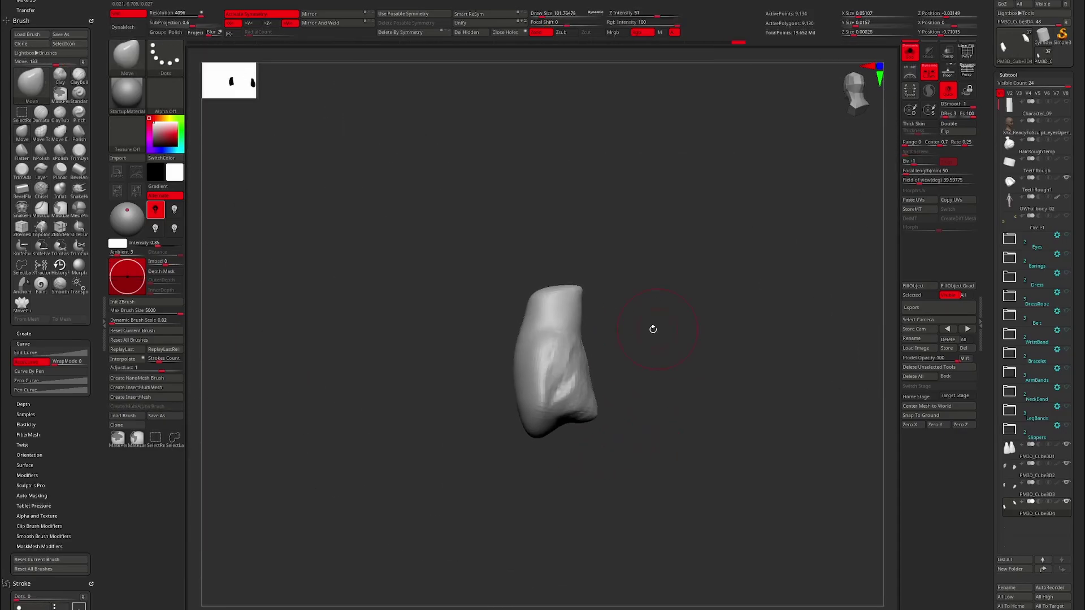
Bring up the brush picker while seating the fanged upper teeth inside the mouth
{"action": "key", "text": "b"}
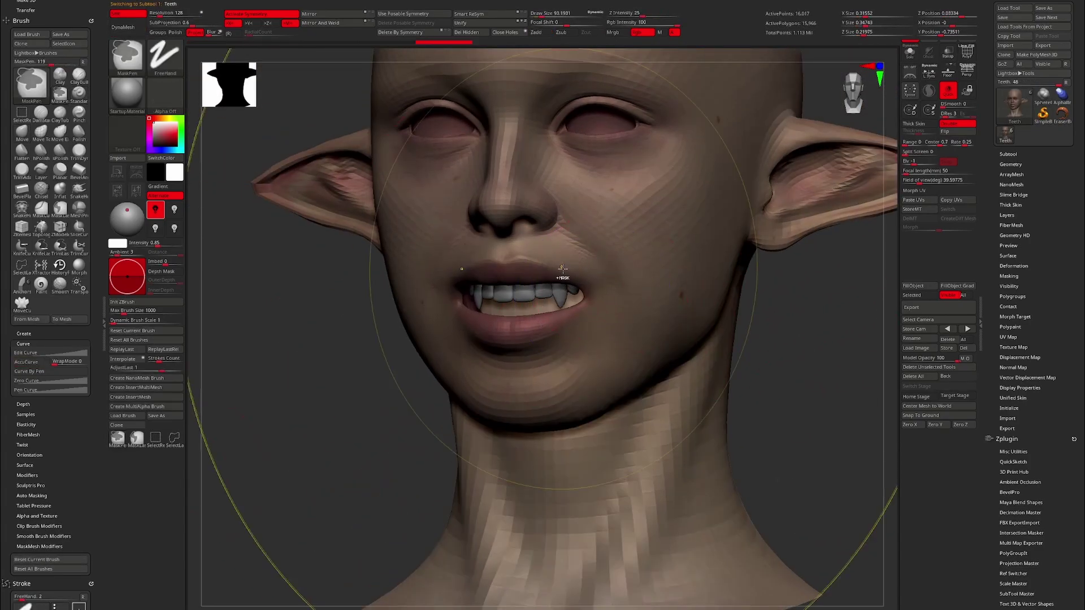
Orbit from a front view of the face around to the teeth inside the mouth
{"action": "left_click_drag", "start_coordinate": [582, 274], "coordinate": [776, 408]}
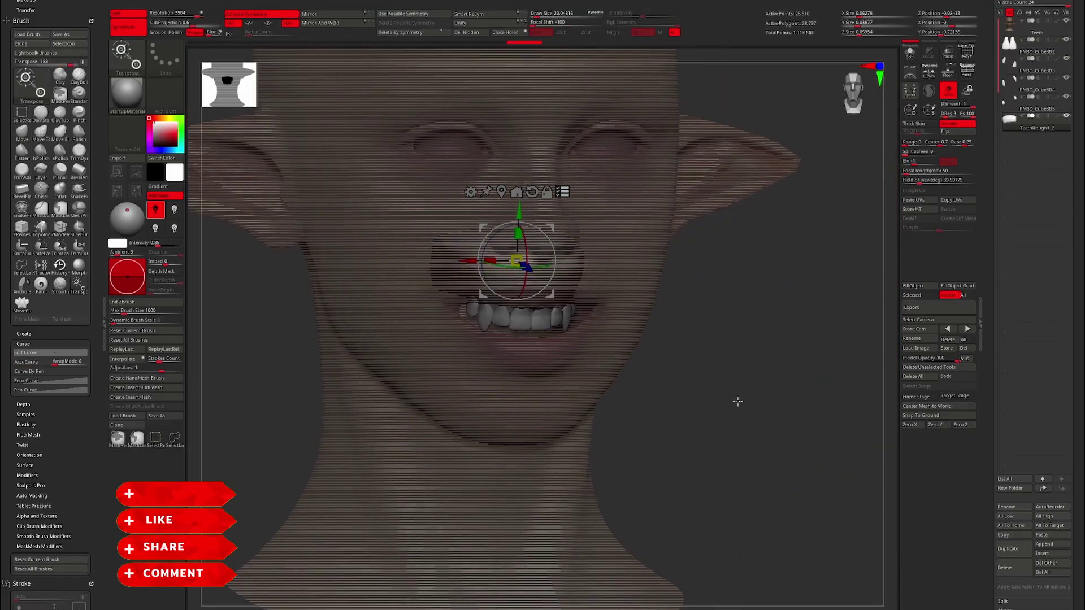
{"action": "right_click_drag", "start_coordinate": [562, 234], "coordinate": [503, 201]}
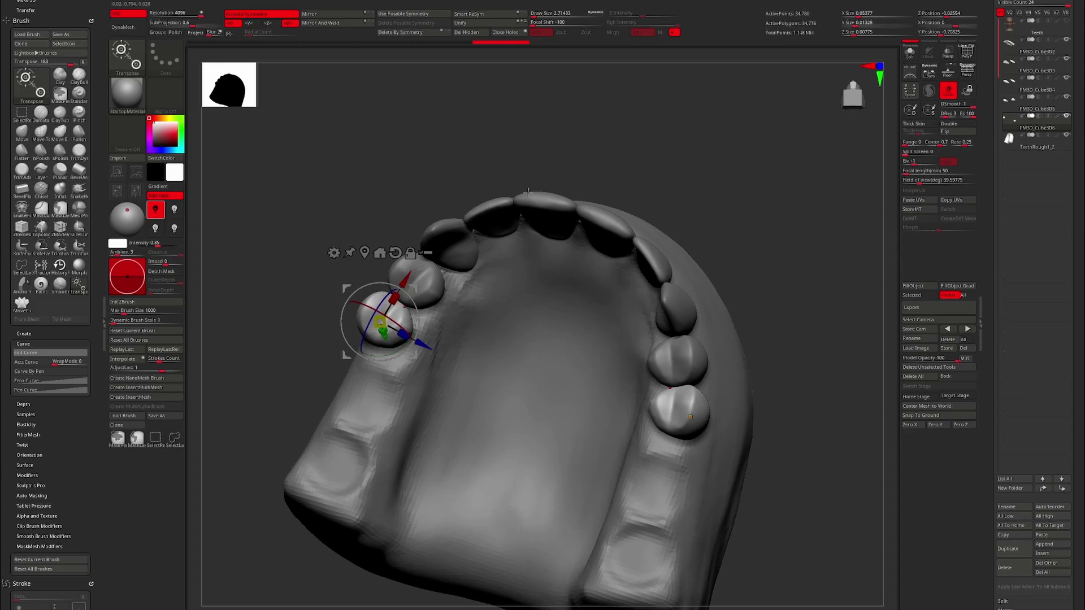
Orbit over the dental arch to a back tooth and duplicate it with Transpose
{"action": "mouse_move", "coordinate": [527, 193]}
{"action": "left_mouse_down"}
{"action": "mouse_move", "coordinate": [673, 159]}
{"action": "mouse_move", "coordinate": [702, 439]}
{"action": "mouse_move", "coordinate": [539, 354]}
{"action": "left_mouse_up"}
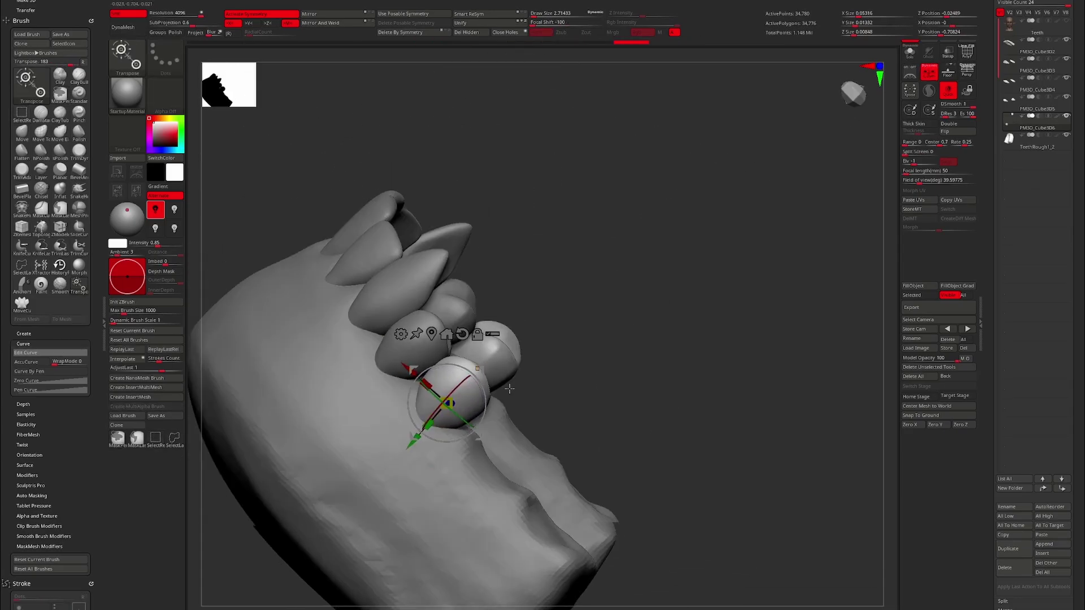
{"action": "key", "text": "q"}
{"action": "left_click_drag", "start_coordinate": [616, 329], "coordinate": [610, 282]}
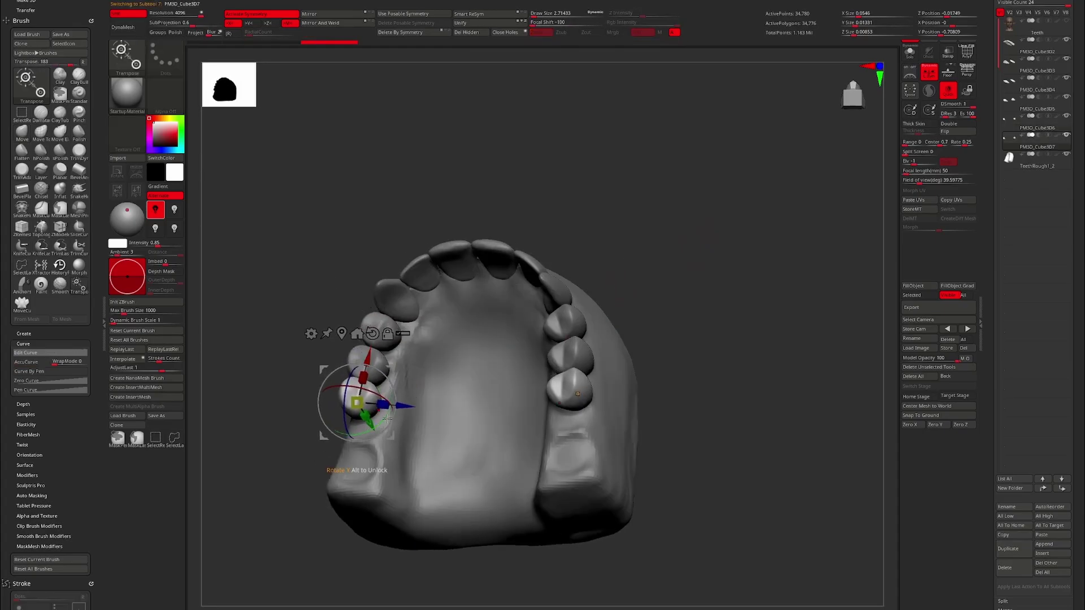
{"action": "mouse_move", "coordinate": [386, 422]}
{"action": "left_mouse_down"}
{"action": "mouse_move", "coordinate": [581, 257]}
{"action": "mouse_move", "coordinate": [513, 327]}
{"action": "left_mouse_up"}
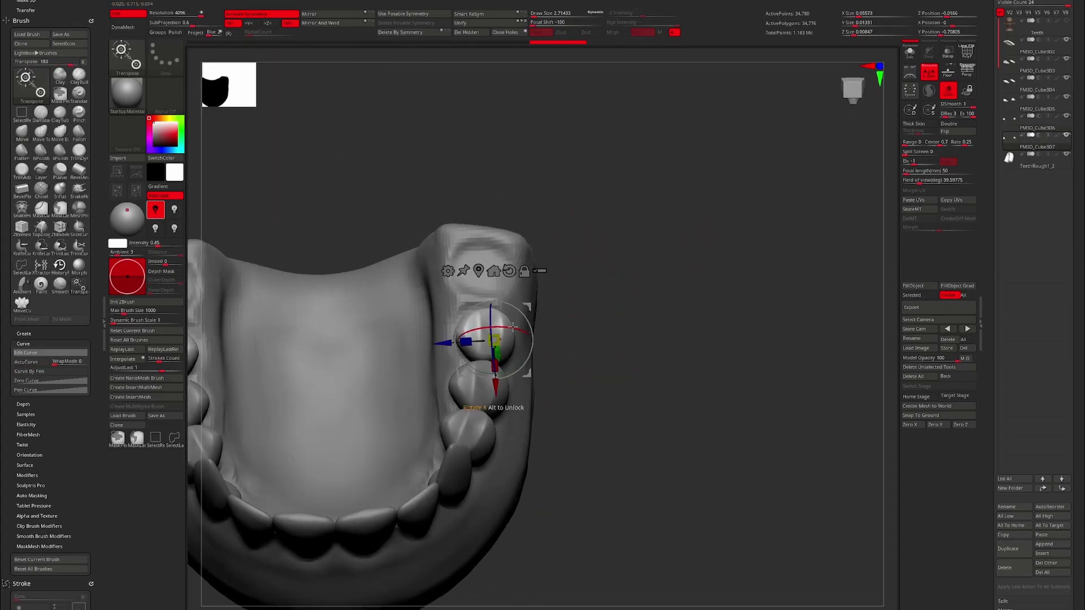
{"action": "key", "text": "q"}
{"action": "mouse_move", "coordinate": [496, 374]}
{"action": "left_mouse_down"}
{"action": "mouse_move", "coordinate": [698, 114]}
{"action": "mouse_move", "coordinate": [570, 238]}
{"action": "mouse_move", "coordinate": [649, 157]}
{"action": "mouse_move", "coordinate": [588, 233]}
{"action": "mouse_move", "coordinate": [600, 186]}
{"action": "mouse_move", "coordinate": [602, 487]}
{"action": "mouse_move", "coordinate": [686, 445]}
{"action": "left_mouse_up"}
{"action": "key", "text": "w"}
Orbit around the full lower teeth set from front and tilted angles
{"action": "key", "text": "q"}
{"action": "left_click_drag", "start_coordinate": [751, 399], "coordinate": [122, 25]}
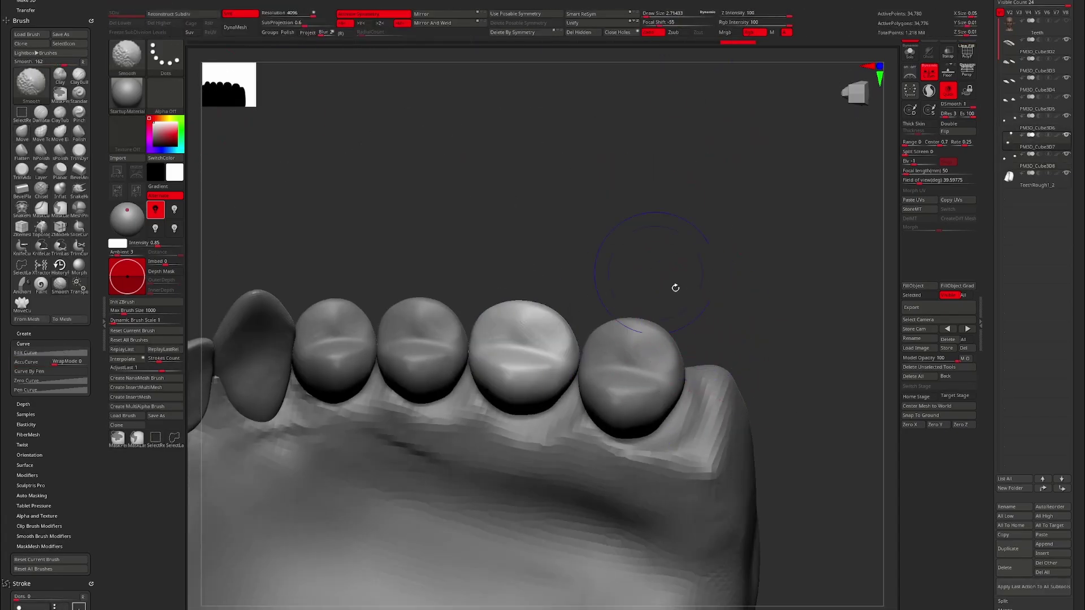
{"action": "left_click_drag", "start_coordinate": [587, 480], "coordinate": [733, 196]}
{"action": "mouse_move", "coordinate": [546, 383]}
{"action": "left_mouse_down"}
{"action": "mouse_move", "coordinate": [625, 252]}
{"action": "mouse_move", "coordinate": [659, 259]}
{"action": "mouse_move", "coordinate": [473, 372]}
{"action": "mouse_move", "coordinate": [692, 257]}
{"action": "left_mouse_up"}
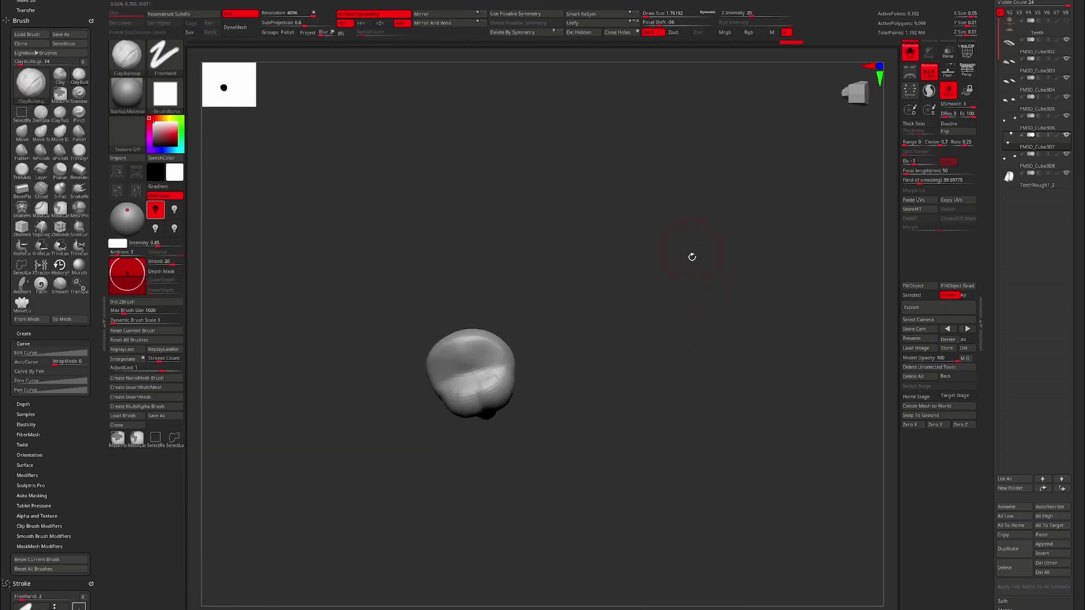
{"action": "left_click", "coordinate": [632, 387], "text": "ctrl+shift"}
{"action": "left_click_drag", "start_coordinate": [632, 387], "coordinate": [492, 446]}
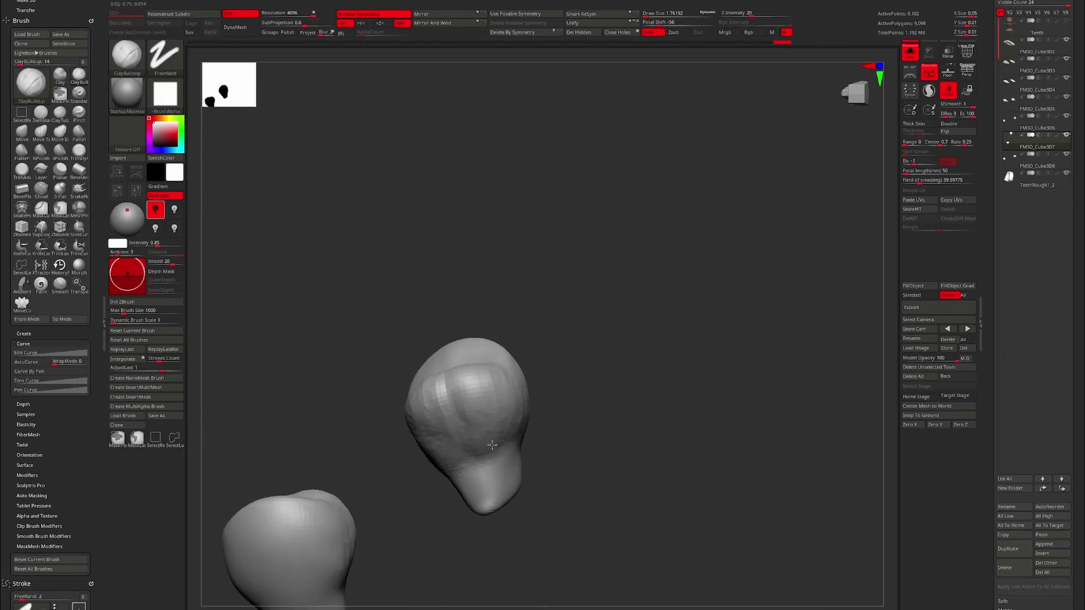
{"action": "mouse_move", "coordinate": [583, 379]}
{"action": "left_mouse_down"}
{"action": "mouse_move", "coordinate": [620, 286]}
{"action": "mouse_move", "coordinate": [642, 417]}
{"action": "mouse_move", "coordinate": [482, 399]}
{"action": "left_mouse_up"}
Solo single teeth and pairs in turn, returning to the full set between each
{"action": "left_click", "coordinate": [482, 400], "text": "ctrl+shift"}
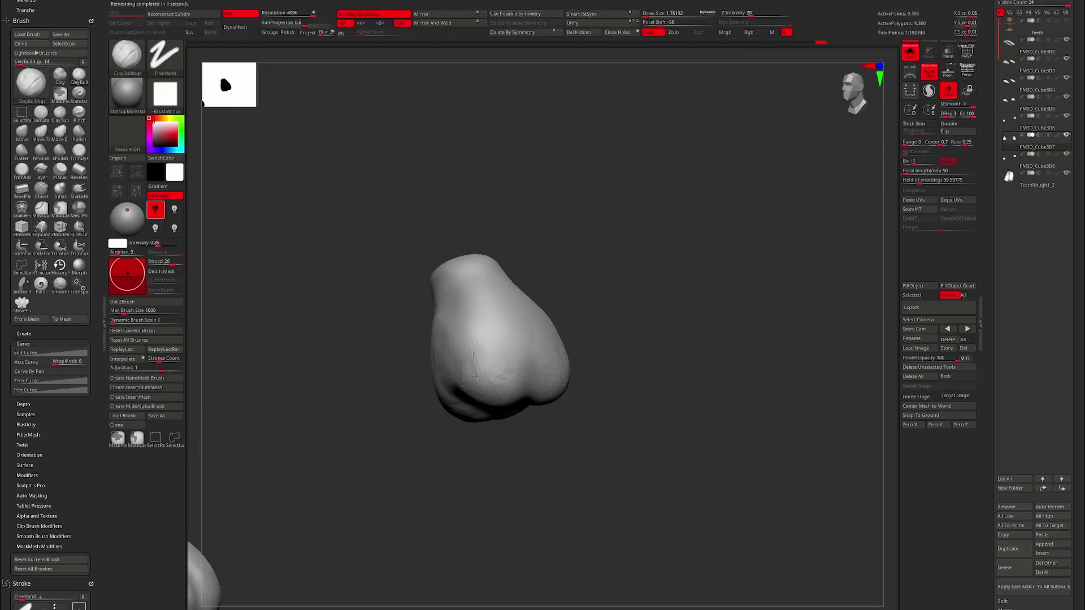
{"action": "left_click", "coordinate": [686, 305], "text": "ctrl+shift"}
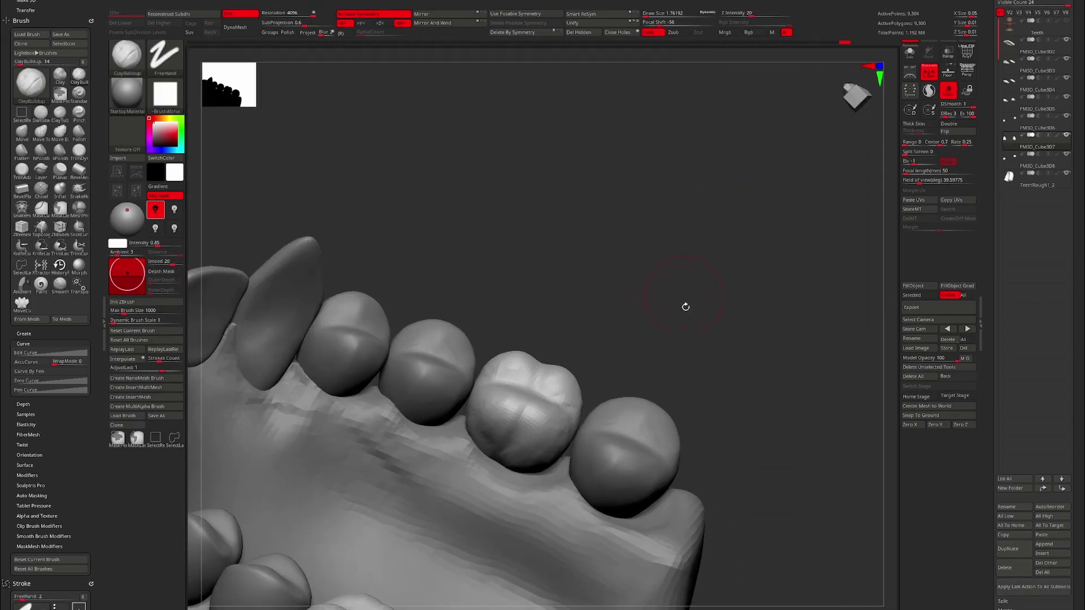
{"action": "mouse_move", "coordinate": [686, 305]}
{"action": "left_mouse_down"}
{"action": "mouse_move", "coordinate": [768, 317]}
{"action": "mouse_move", "coordinate": [545, 436]}
{"action": "left_mouse_up"}
{"action": "left_click", "coordinate": [545, 435], "text": "ctrl+shift"}
{"action": "mouse_move", "coordinate": [650, 497]}
{"action": "left_mouse_down"}
{"action": "mouse_move", "coordinate": [687, 528]}
{"action": "mouse_move", "coordinate": [758, 449]}
{"action": "left_mouse_up"}
{"action": "left_click", "coordinate": [687, 528], "text": "ctrl+shift"}
{"action": "left_click", "coordinate": [758, 449], "text": "ctrl+shift"}
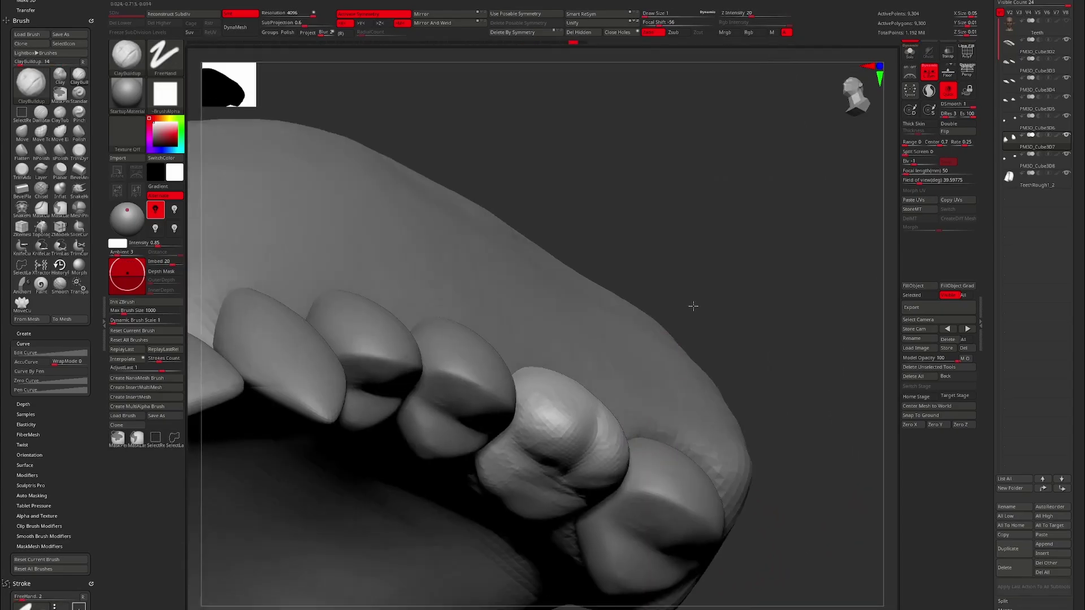
{"action": "mouse_move", "coordinate": [696, 303]}
{"action": "left_mouse_down"}
{"action": "mouse_move", "coordinate": [641, 412]}
{"action": "mouse_move", "coordinate": [685, 145]}
{"action": "left_mouse_up"}
Isolate individual teeth and smooth them, rounding a back molar's crown
{"action": "left_click", "coordinate": [546, 372], "text": "ctrl+shift"}
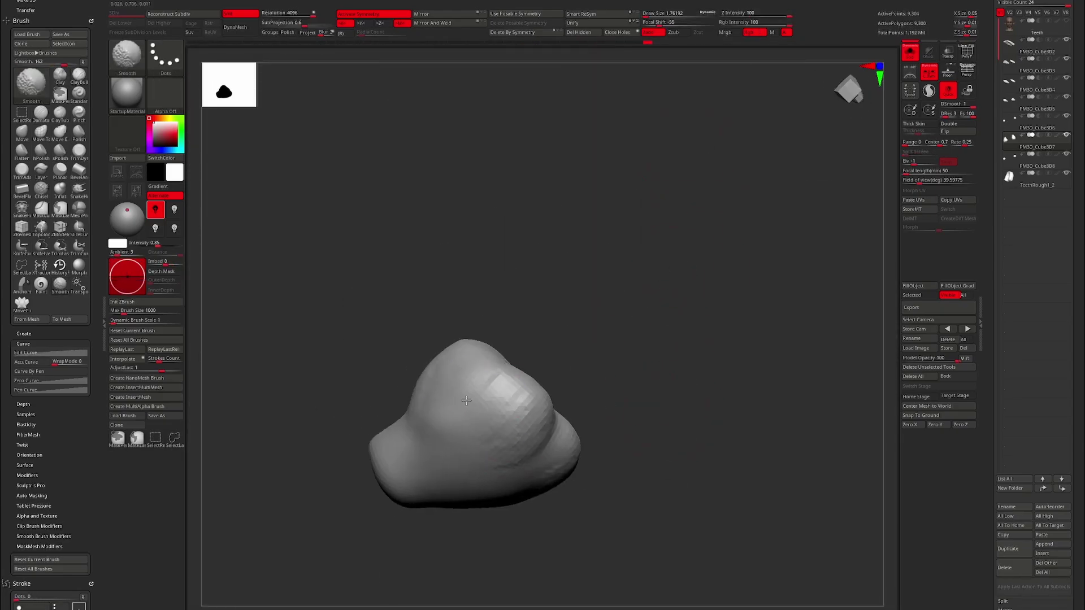
{"action": "left_click_drag", "start_coordinate": [466, 401], "coordinate": [496, 355]}
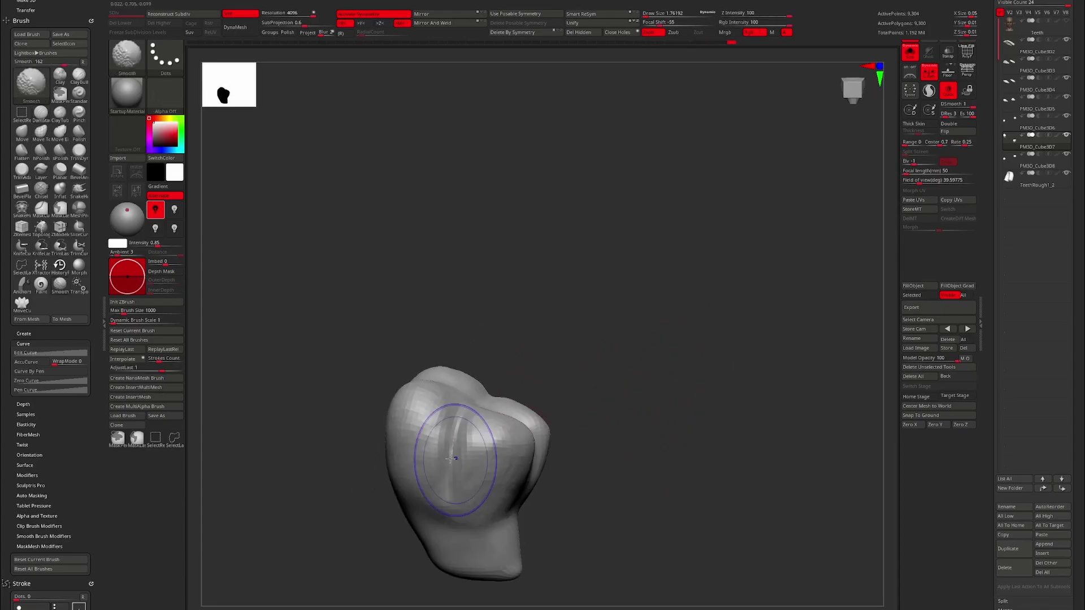
{"action": "left_click", "coordinate": [455, 458], "text": "ctrl+shift"}
{"action": "left_click_drag", "start_coordinate": [642, 468], "coordinate": [485, 448]}
{"action": "left_click", "coordinate": [485, 448], "text": "ctrl+shift"}
{"action": "mouse_move", "coordinate": [667, 461]}
{"action": "left_mouse_down"}
{"action": "mouse_move", "coordinate": [697, 343]}
{"action": "mouse_move", "coordinate": [671, 373]}
{"action": "left_mouse_up"}
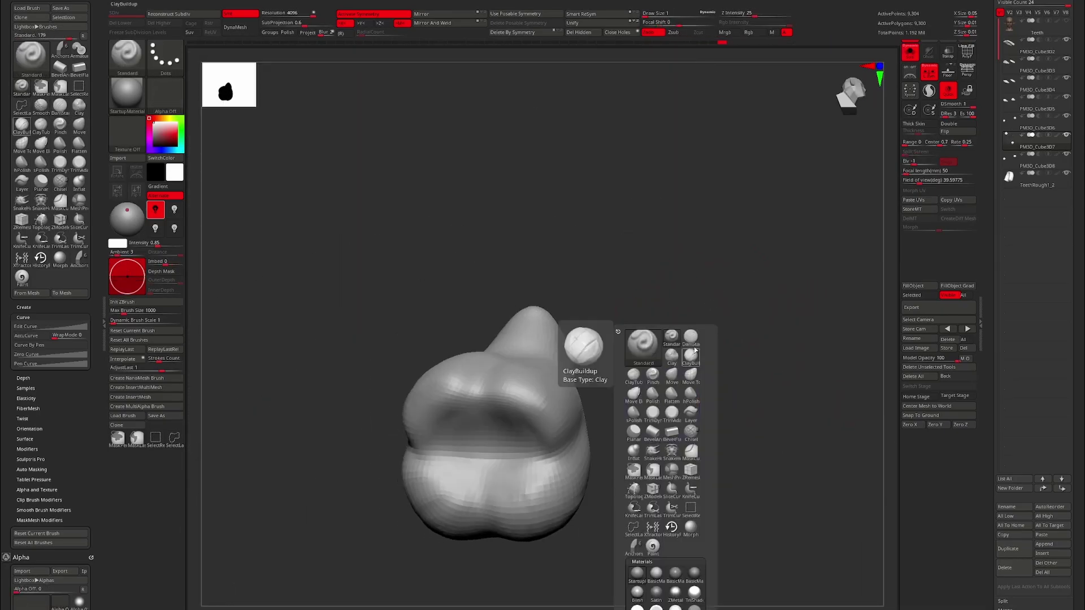
{"action": "left_click_drag", "start_coordinate": [647, 334], "coordinate": [500, 411]}
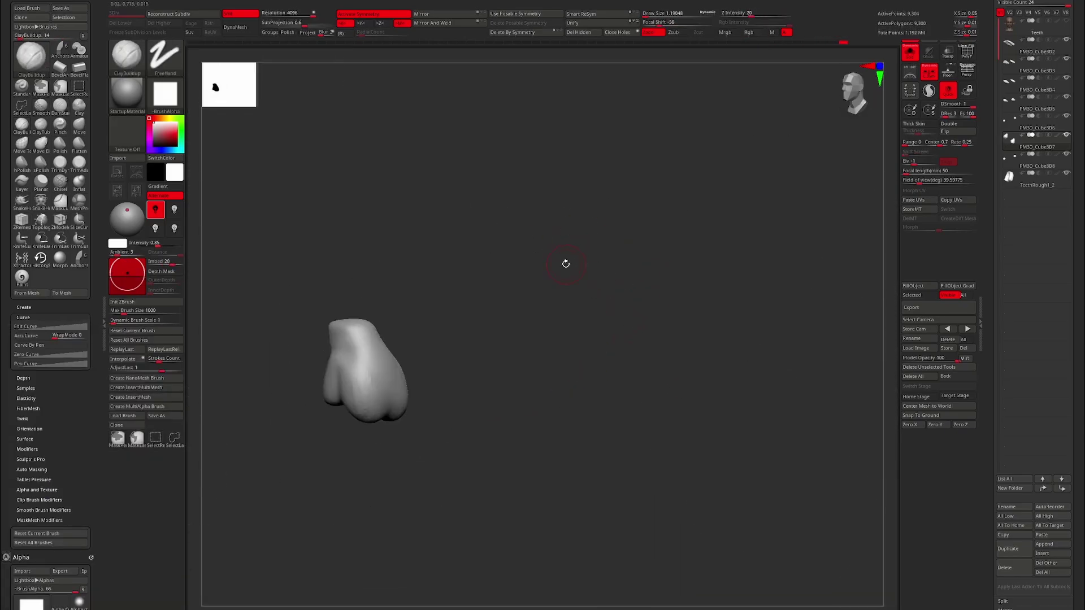
{"action": "mouse_move", "coordinate": [620, 419]}
{"action": "left_mouse_down"}
{"action": "mouse_move", "coordinate": [709, 222]}
{"action": "mouse_move", "coordinate": [634, 472]}
{"action": "mouse_move", "coordinate": [524, 400]}
{"action": "mouse_move", "coordinate": [676, 249]}
{"action": "left_mouse_up"}
Select the TeethRough1_2 upper gum piece and set up the Move brush and its size
{"action": "key", "text": "q"}
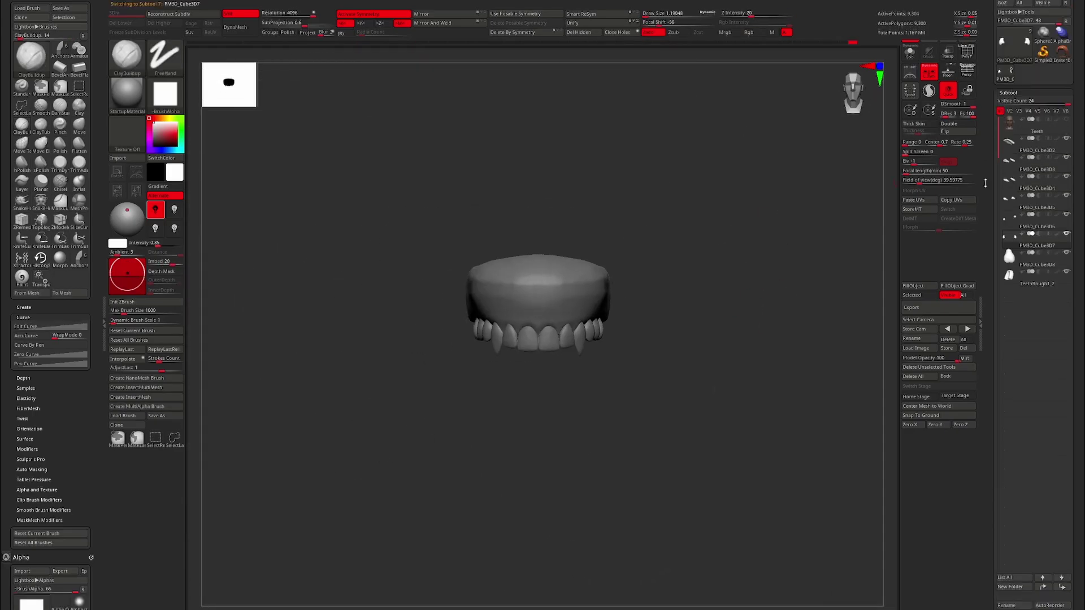
{"action": "mouse_move", "coordinate": [985, 183]}
{"action": "left_mouse_down"}
{"action": "mouse_move", "coordinate": [729, 367]}
{"action": "mouse_move", "coordinate": [600, 377]}
{"action": "mouse_move", "coordinate": [610, 436]}
{"action": "mouse_move", "coordinate": [501, 472]}
{"action": "mouse_move", "coordinate": [587, 452]}
{"action": "mouse_move", "coordinate": [499, 360]}
{"action": "mouse_move", "coordinate": [448, 339]}
{"action": "mouse_move", "coordinate": [593, 387]}
{"action": "mouse_move", "coordinate": [617, 435]}
{"action": "mouse_move", "coordinate": [565, 395]}
{"action": "mouse_move", "coordinate": [695, 290]}
{"action": "mouse_move", "coordinate": [591, 369]}
{"action": "mouse_move", "coordinate": [642, 291]}
{"action": "mouse_move", "coordinate": [756, 273]}
{"action": "left_mouse_up"}
{"action": "left_click", "coordinate": [1017, 303]}
{"action": "key", "text": "b"}
{"action": "key", "text": "m"}
{"action": "key", "text": "v"}
{"action": "key", "text": "s"}
Build volume into the gums with a resized ClayBuildup brush
{"action": "key", "text": "b"}
{"action": "key", "text": "c"}
{"action": "key", "text": "b"}
{"action": "key", "text": "s"}
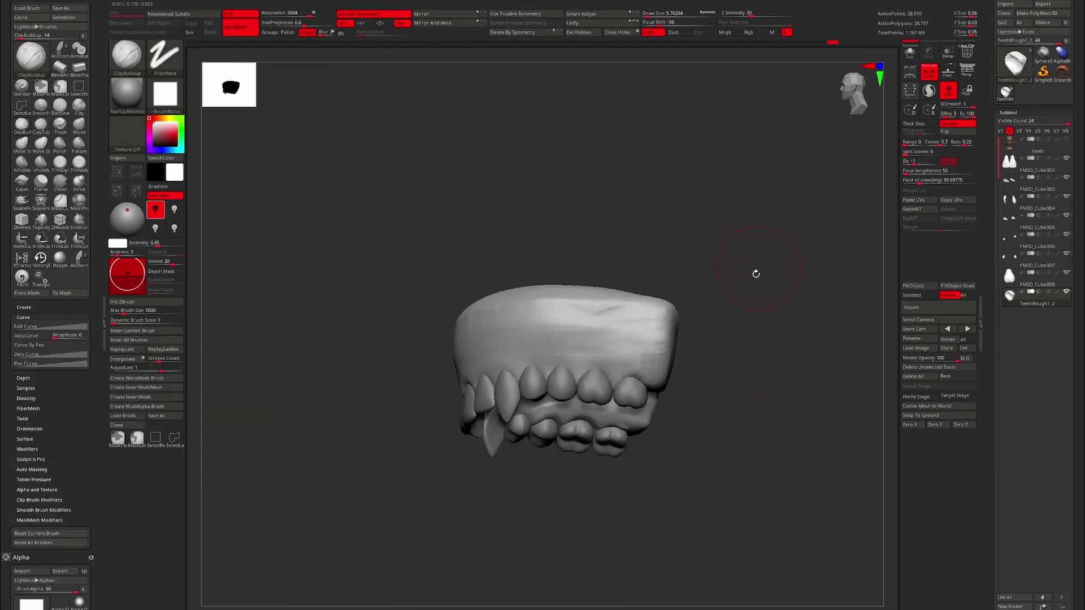
{"action": "left_click_drag", "start_coordinate": [865, 321], "coordinate": [781, 351]}
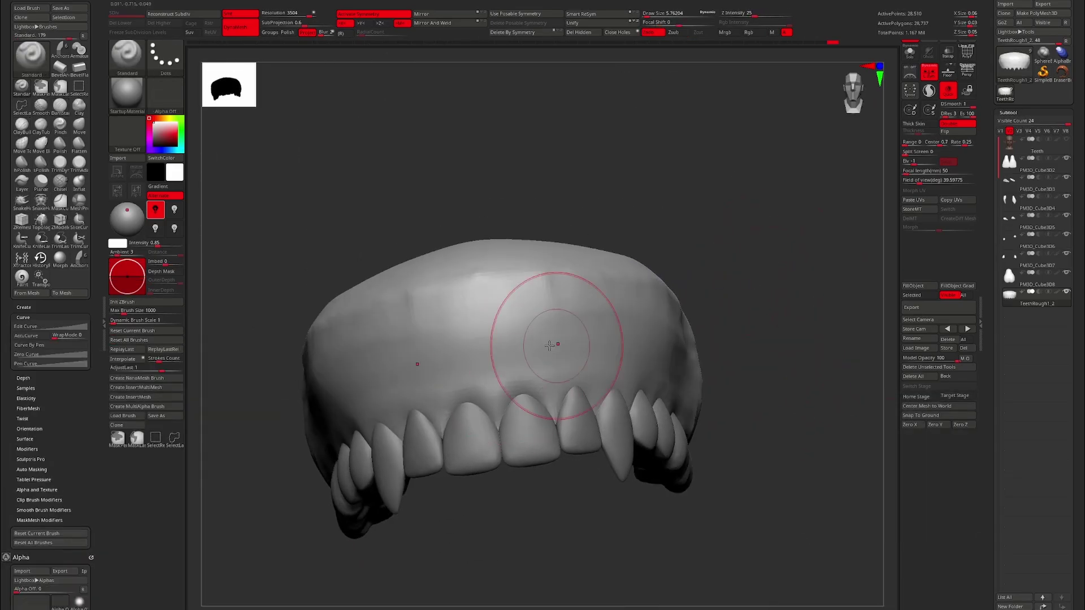
{"action": "key", "text": "s"}
{"action": "mouse_move", "coordinate": [503, 408]}
{"action": "left_mouse_down"}
{"action": "mouse_move", "coordinate": [502, 394]}
{"action": "mouse_move", "coordinate": [763, 267]}
{"action": "left_mouse_up"}
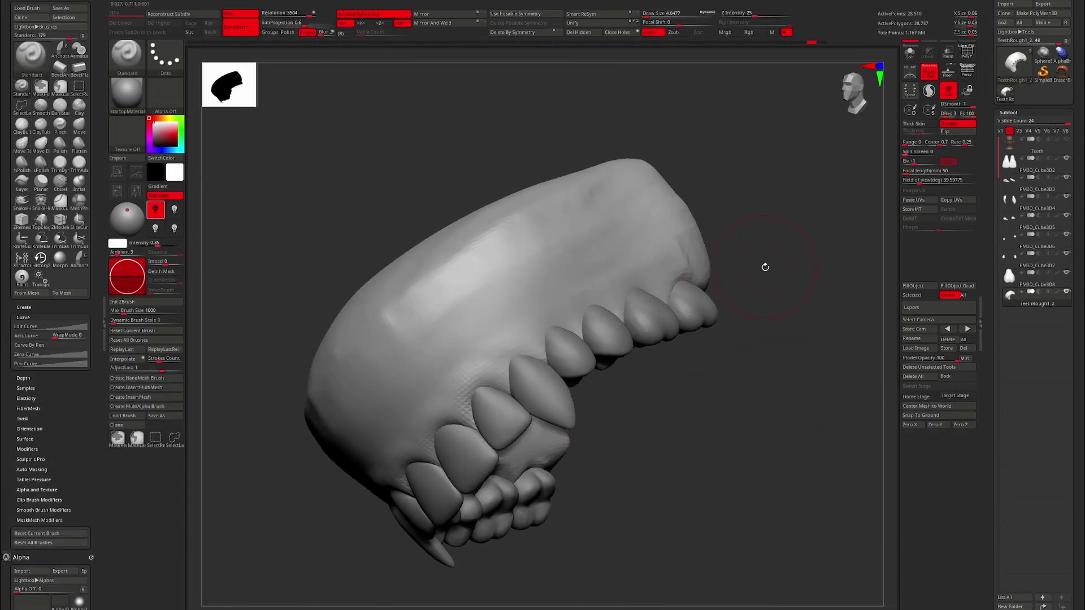
Sculpt the gums with another brush from frontal, top and side views
{"action": "key", "text": "b"}
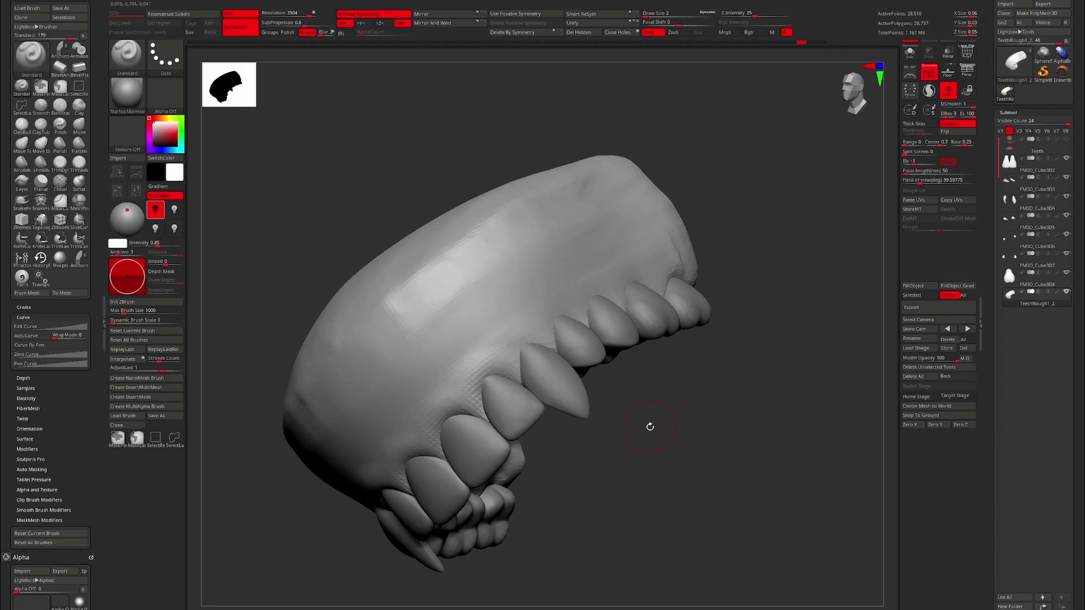
{"action": "left_click_drag", "start_coordinate": [763, 339], "coordinate": [698, 232]}
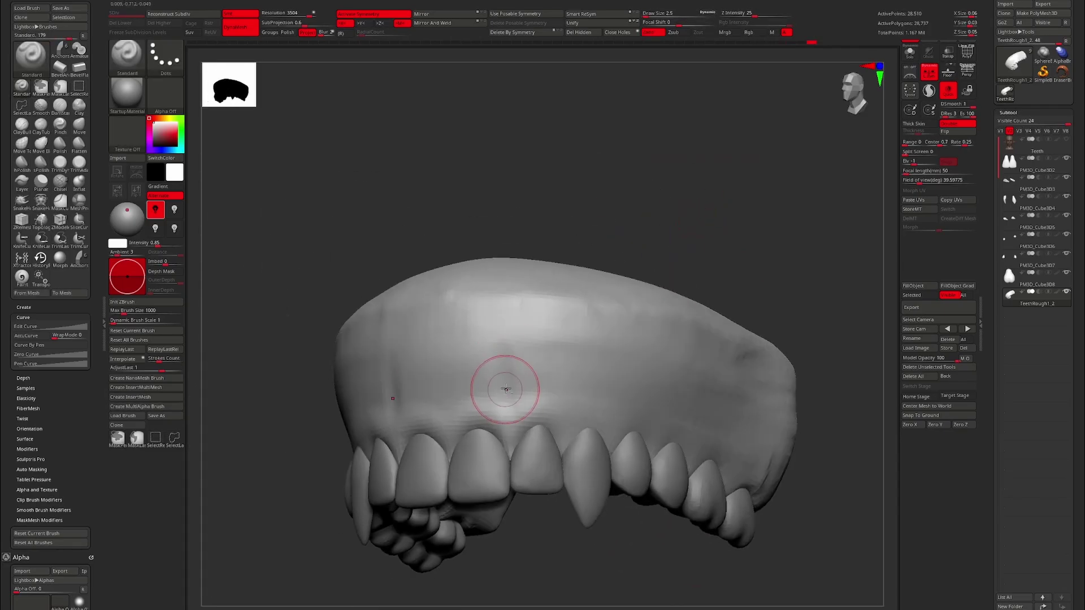
{"action": "right_click_drag", "start_coordinate": [506, 390], "coordinate": [490, 349]}
{"action": "right_click_drag", "start_coordinate": [504, 401], "coordinate": [702, 226]}
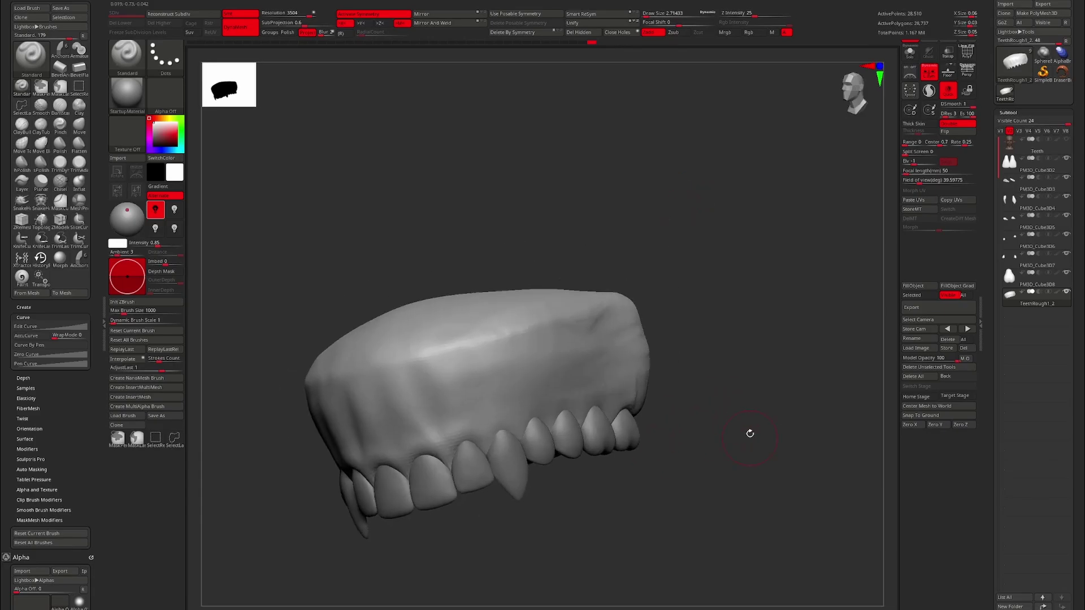
{"action": "right_click_drag", "start_coordinate": [629, 261], "coordinate": [486, 407]}
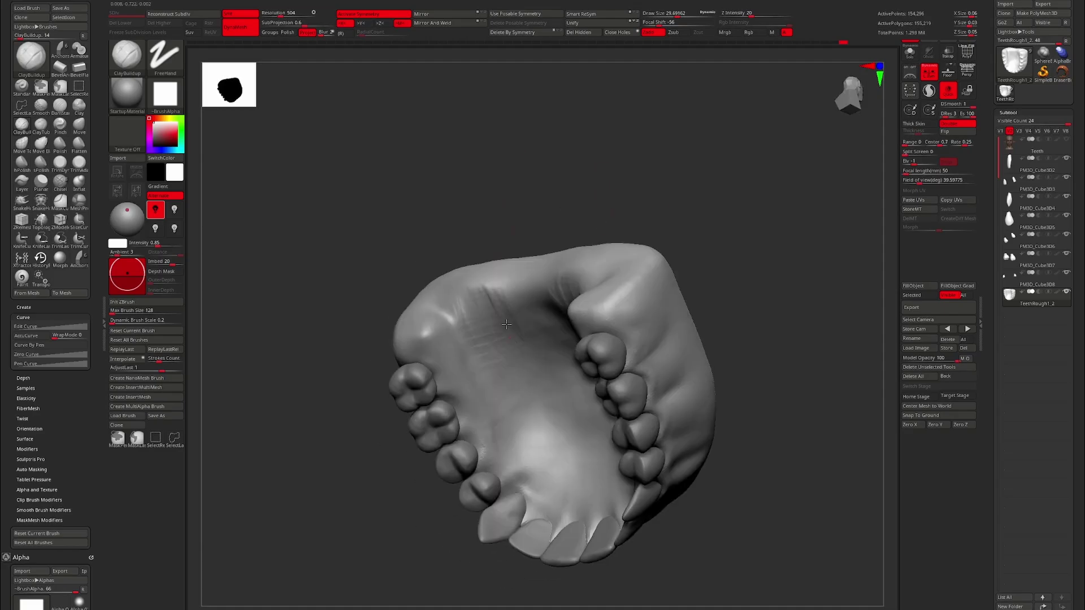
Carve and smooth the inner gum surface with a stronger DamStandard brush
{"action": "mouse_move", "coordinate": [508, 301]}
{"action": "right_mouse_down"}
{"action": "mouse_move", "coordinate": [788, 358]}
{"action": "mouse_move", "coordinate": [460, 538]}
{"action": "mouse_move", "coordinate": [695, 295]}
{"action": "mouse_move", "coordinate": [703, 233]}
{"action": "mouse_move", "coordinate": [721, 213]}
{"action": "mouse_move", "coordinate": [477, 382]}
{"action": "mouse_move", "coordinate": [508, 338]}
{"action": "mouse_move", "coordinate": [643, 259]}
{"action": "mouse_move", "coordinate": [503, 376]}
{"action": "right_mouse_up"}
{"action": "key", "text": "b"}
{"action": "key", "text": "d"}
{"action": "key", "text": "s"}
{"action": "mouse_move", "coordinate": [472, 419]}
{"action": "right_mouse_down"}
{"action": "mouse_move", "coordinate": [460, 340]}
{"action": "mouse_move", "coordinate": [460, 388]}
{"action": "mouse_move", "coordinate": [390, 390]}
{"action": "mouse_move", "coordinate": [459, 385]}
{"action": "mouse_move", "coordinate": [436, 388]}
{"action": "mouse_move", "coordinate": [584, 240]}
{"action": "mouse_move", "coordinate": [741, 405]}
{"action": "mouse_move", "coordinate": [642, 238]}
{"action": "mouse_move", "coordinate": [509, 368]}
{"action": "mouse_move", "coordinate": [536, 415]}
{"action": "mouse_move", "coordinate": [504, 403]}
{"action": "right_mouse_up"}
Smooth the gums above the teeth using ClayBuildup and Standard brushes
{"action": "key", "text": "b"}
{"action": "key", "text": "c"}
{"action": "key", "text": "b"}
{"action": "key", "text": "b"}
{"action": "key", "text": "s"}
{"action": "key", "text": "t"}
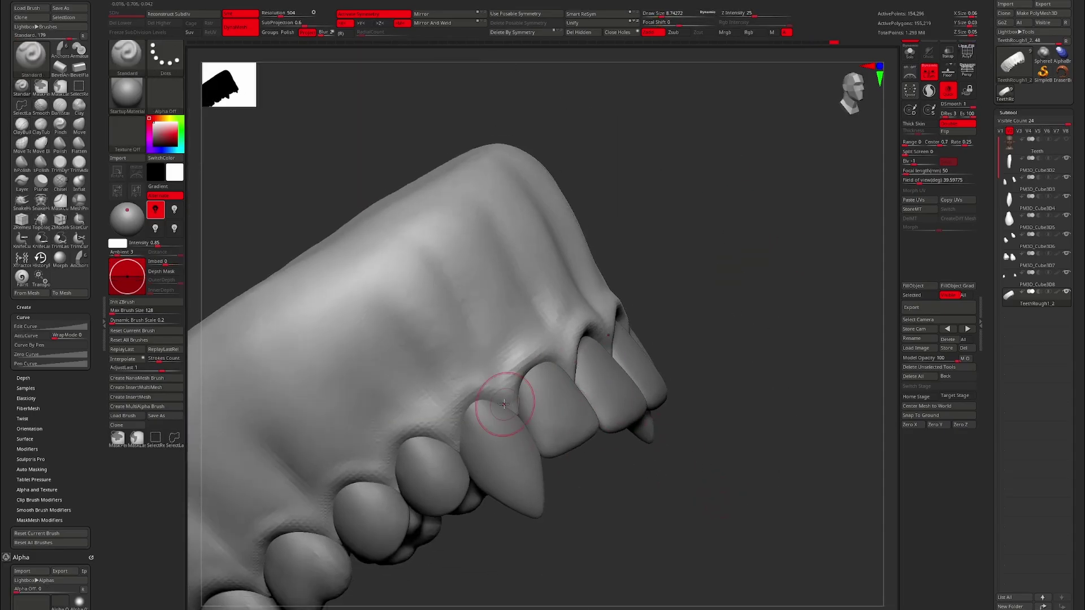
{"action": "mouse_move", "coordinate": [441, 464]}
{"action": "right_mouse_down"}
{"action": "mouse_move", "coordinate": [569, 477]}
{"action": "mouse_move", "coordinate": [489, 337]}
{"action": "right_mouse_up"}
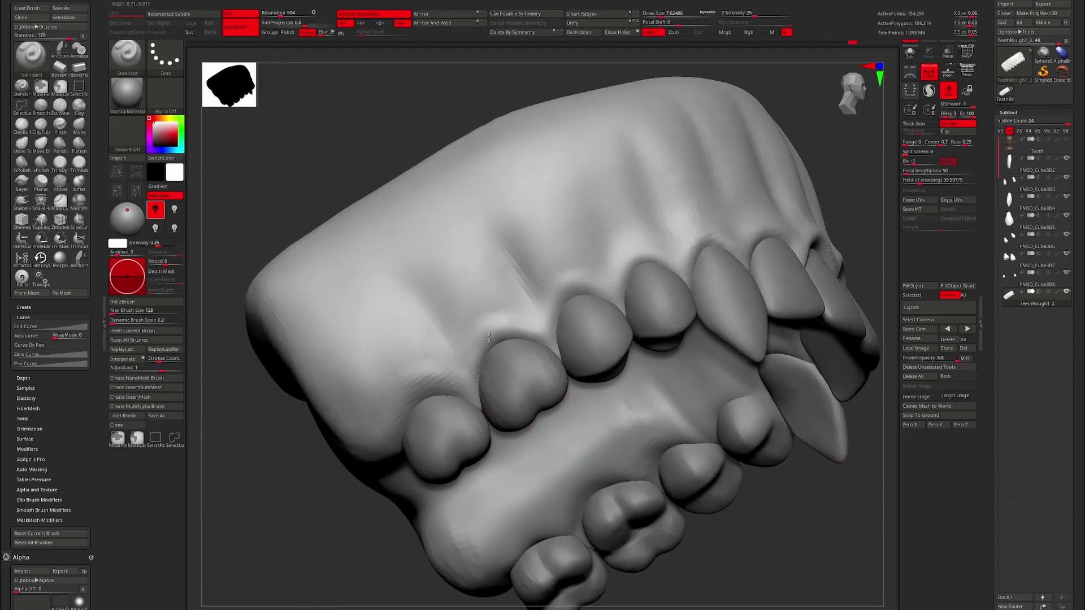
{"action": "right_click_drag", "start_coordinate": [464, 371], "coordinate": [767, 360]}
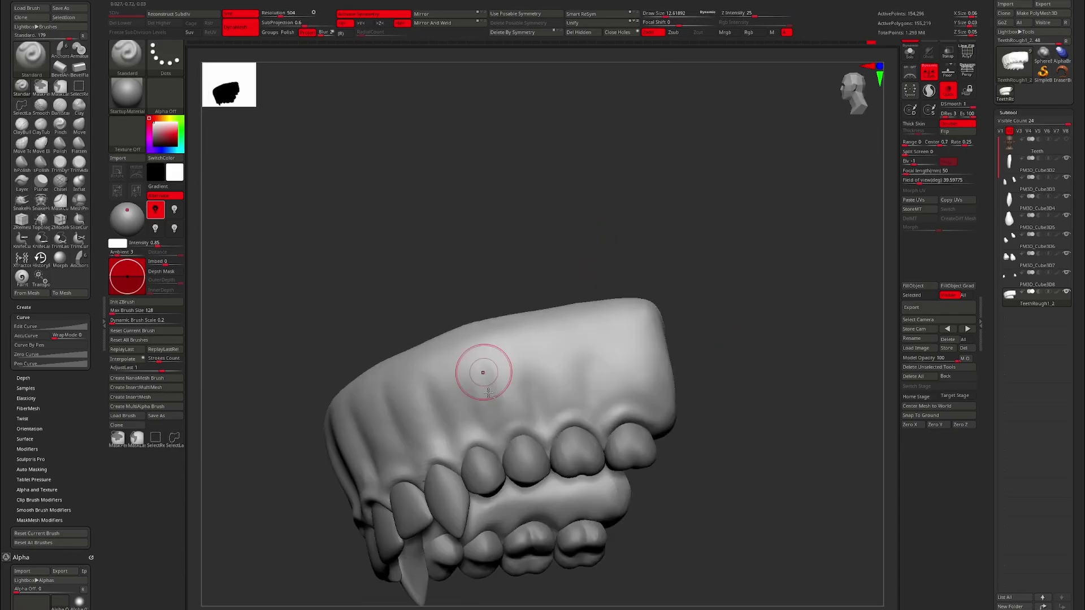
{"action": "mouse_move", "coordinate": [732, 313]}
{"action": "right_mouse_down"}
{"action": "mouse_move", "coordinate": [722, 439]}
{"action": "mouse_move", "coordinate": [700, 402]}
{"action": "mouse_move", "coordinate": [627, 431]}
{"action": "mouse_move", "coordinate": [502, 405]}
{"action": "mouse_move", "coordinate": [443, 477]}
{"action": "mouse_move", "coordinate": [440, 441]}
{"action": "right_mouse_up"}
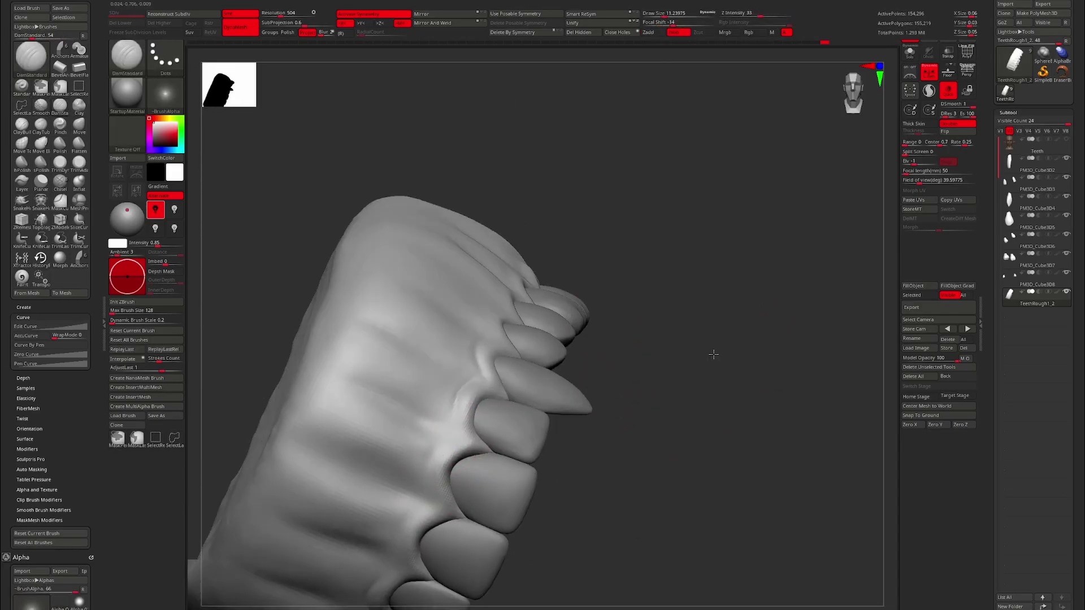
{"action": "mouse_move", "coordinate": [713, 354]}
{"action": "right_mouse_down"}
{"action": "mouse_move", "coordinate": [770, 230]}
{"action": "mouse_move", "coordinate": [566, 281]}
{"action": "mouse_move", "coordinate": [415, 357]}
{"action": "mouse_move", "coordinate": [649, 194]}
{"action": "mouse_move", "coordinate": [678, 213]}
{"action": "mouse_move", "coordinate": [683, 186]}
{"action": "mouse_move", "coordinate": [707, 210]}
{"action": "mouse_move", "coordinate": [484, 356]}
{"action": "mouse_move", "coordinate": [496, 356]}
{"action": "mouse_move", "coordinate": [468, 369]}
{"action": "mouse_move", "coordinate": [387, 368]}
{"action": "mouse_move", "coordinate": [537, 254]}
{"action": "mouse_move", "coordinate": [435, 375]}
{"action": "mouse_move", "coordinate": [437, 393]}
{"action": "mouse_move", "coordinate": [513, 484]}
{"action": "mouse_move", "coordinate": [929, 506]}
{"action": "right_mouse_up"}
Reshape the gums with the Move brush, then return to DamStandard for creases
{"action": "key", "text": "b"}
{"action": "key", "text": "m"}
{"action": "key", "text": "v"}
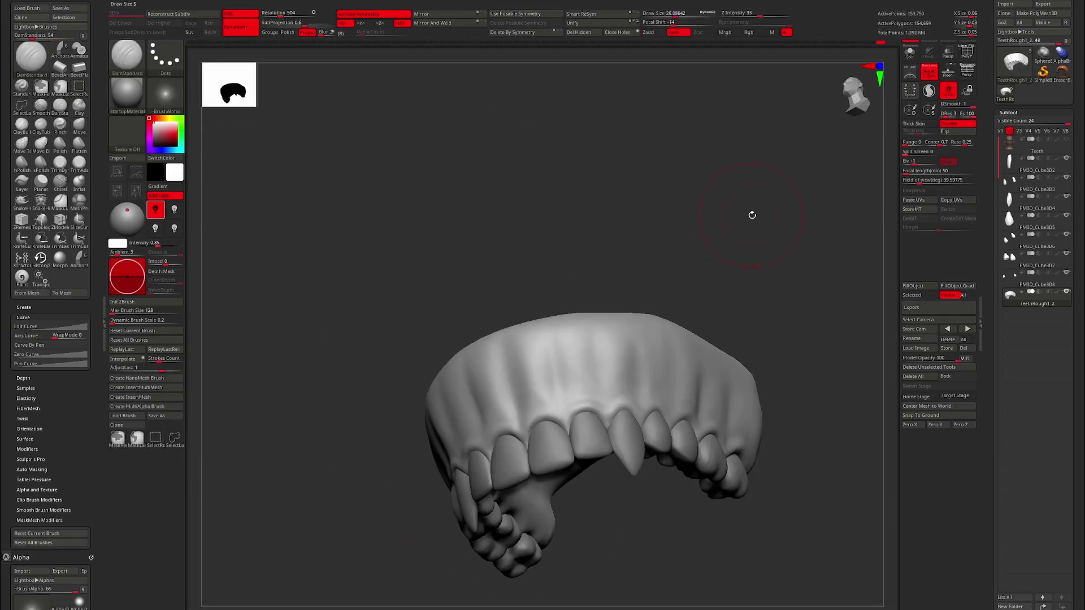
{"action": "mouse_move", "coordinate": [519, 368]}
{"action": "right_mouse_down"}
{"action": "mouse_move", "coordinate": [496, 327]}
{"action": "mouse_move", "coordinate": [509, 372]}
{"action": "mouse_move", "coordinate": [493, 344]}
{"action": "mouse_move", "coordinate": [461, 339]}
{"action": "mouse_move", "coordinate": [480, 243]}
{"action": "mouse_move", "coordinate": [531, 205]}
{"action": "mouse_move", "coordinate": [622, 235]}
{"action": "mouse_move", "coordinate": [461, 302]}
{"action": "mouse_move", "coordinate": [738, 412]}
{"action": "mouse_move", "coordinate": [537, 383]}
{"action": "mouse_move", "coordinate": [470, 264]}
{"action": "mouse_move", "coordinate": [593, 387]}
{"action": "mouse_move", "coordinate": [496, 368]}
{"action": "mouse_move", "coordinate": [761, 436]}
{"action": "right_mouse_up"}
{"action": "key", "text": "b"}
{"action": "key", "text": "d"}
{"action": "key", "text": "s"}
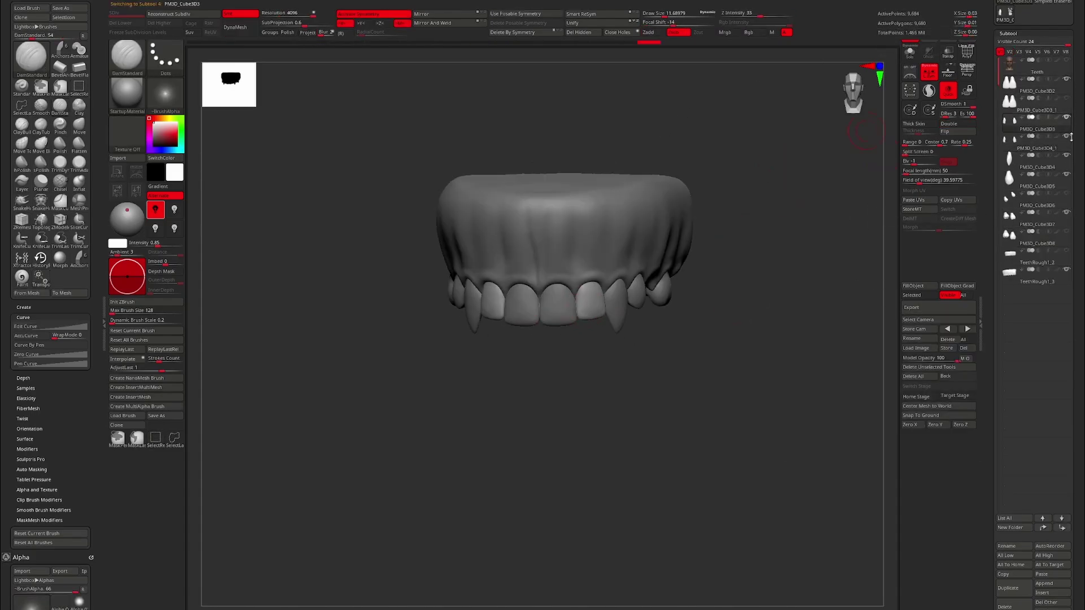
Check the tooth pieces inside the head from front close-up and full-head views
{"action": "mouse_move", "coordinate": [864, 130]}
{"action": "right_mouse_down"}
{"action": "mouse_move", "coordinate": [787, 223]}
{"action": "mouse_move", "coordinate": [747, 399]}
{"action": "right_mouse_up"}
{"action": "left_click", "coordinate": [1015, 163]}
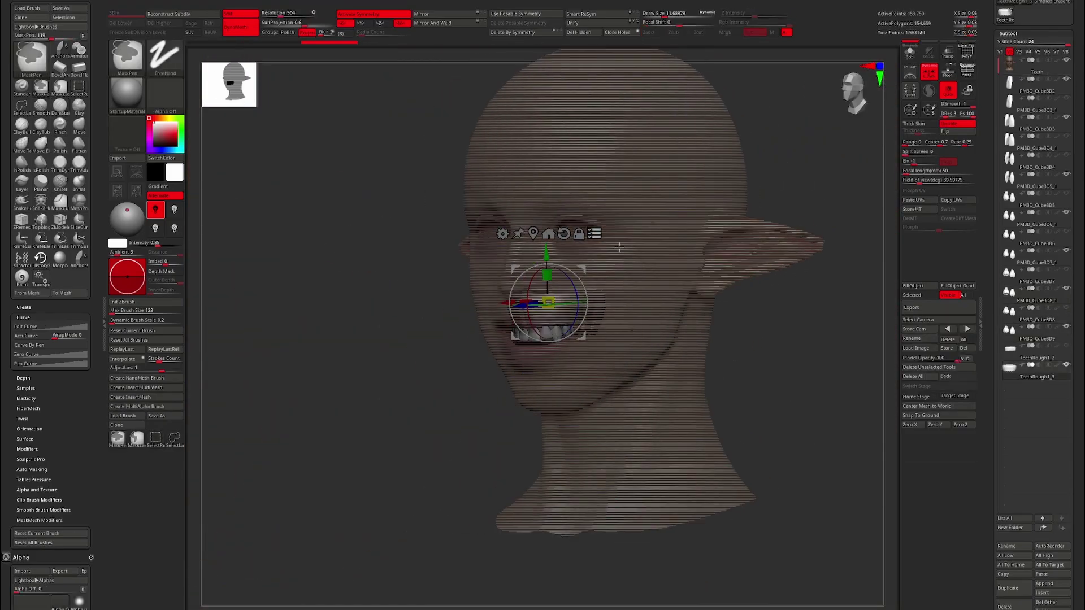
{"action": "mouse_move", "coordinate": [421, 404]}
{"action": "left_mouse_down"}
{"action": "mouse_move", "coordinate": [795, 404]}
{"action": "mouse_move", "coordinate": [797, 503]}
{"action": "left_mouse_up"}
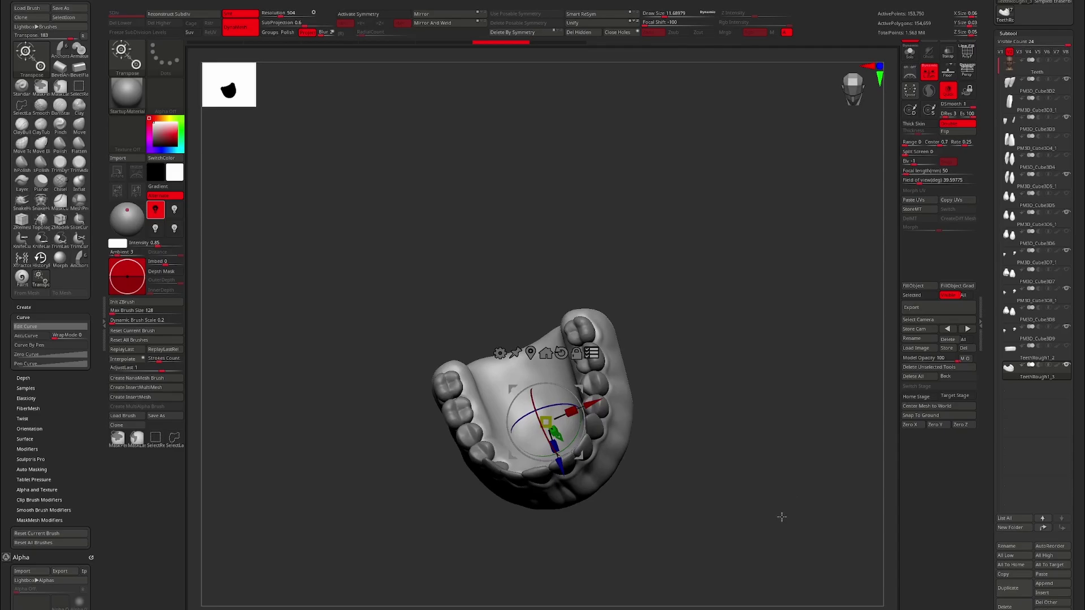
{"action": "left_click_drag", "start_coordinate": [726, 413], "coordinate": [622, 413]}
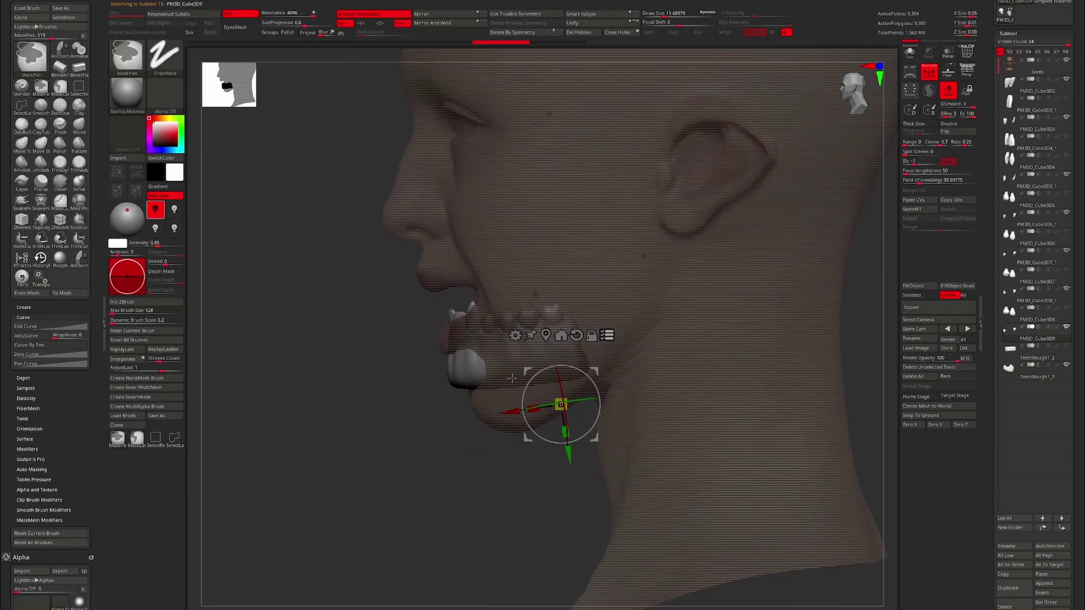
Show only the upper gum-and-teeth set and restore its QuickSave from Lightbox
{"action": "left_click", "coordinate": [1057, 231]}
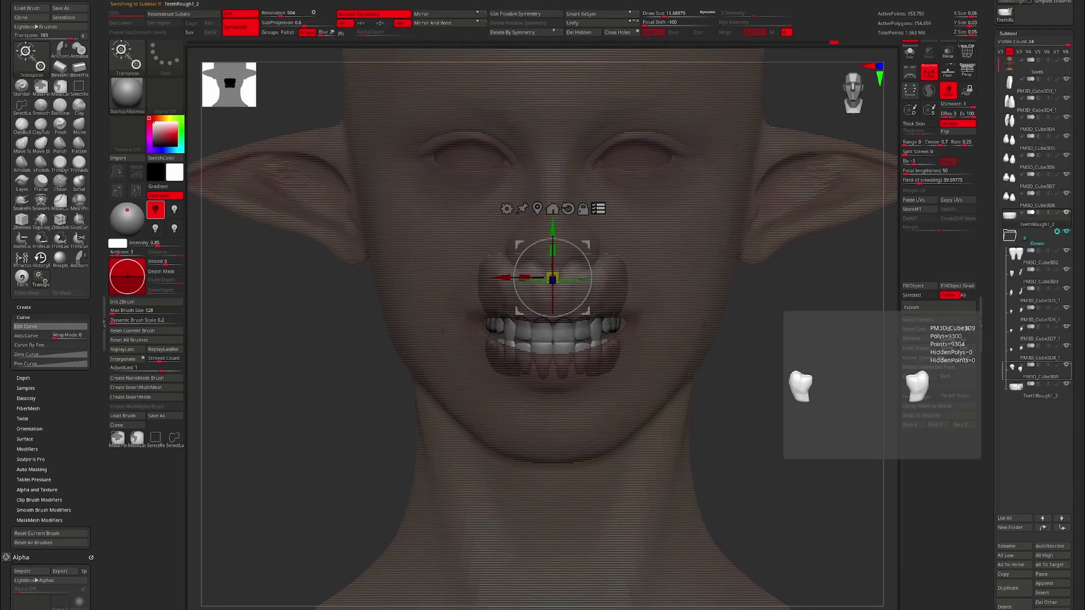
{"action": "left_click", "coordinate": [1037, 52]}
{"action": "key", "text": "comma"}
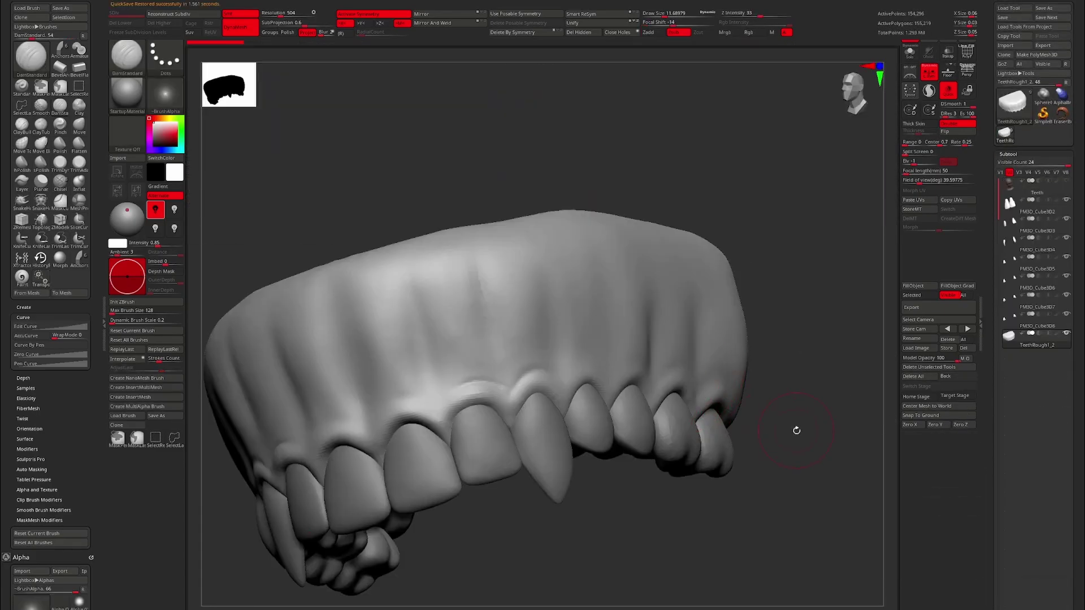
Refine the gums with Move and ClayBuildup brushes, smoothing from front views
{"action": "key", "text": "b"}
{"action": "mouse_move", "coordinate": [835, 289]}
{"action": "left_mouse_down"}
{"action": "mouse_move", "coordinate": [583, 391]}
{"action": "mouse_move", "coordinate": [671, 460]}
{"action": "left_mouse_up"}
{"action": "key", "text": "m"}
{"action": "key", "text": "v"}
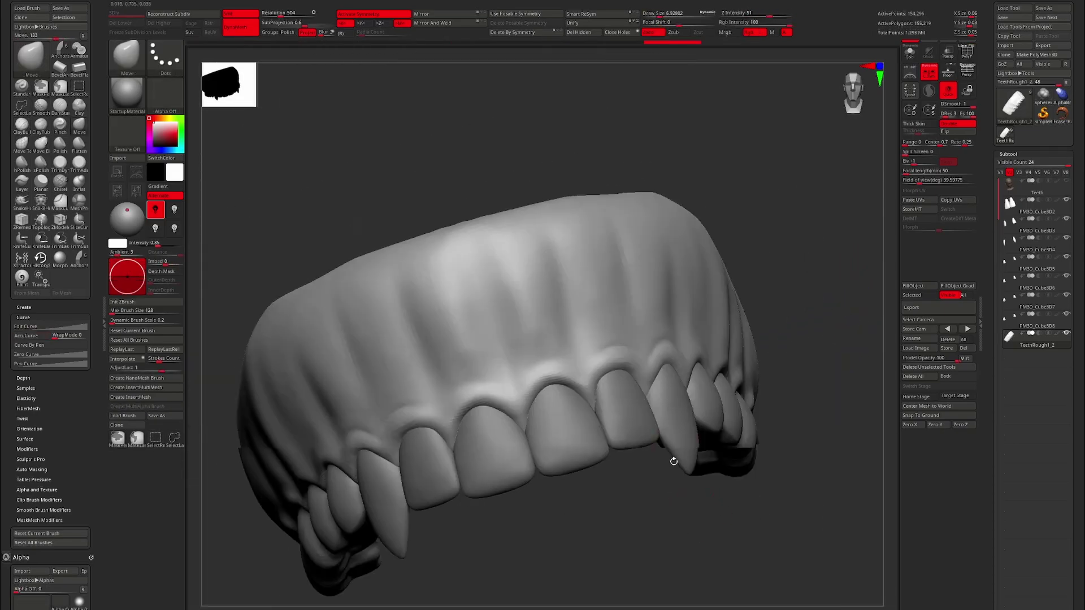
{"action": "key", "text": "b"}
{"action": "key", "text": "c"}
{"action": "key", "text": "b"}
{"action": "mouse_move", "coordinate": [758, 456]}
{"action": "left_mouse_down"}
{"action": "mouse_move", "coordinate": [661, 296]}
{"action": "mouse_move", "coordinate": [434, 391]}
{"action": "mouse_move", "coordinate": [710, 281]}
{"action": "mouse_move", "coordinate": [564, 431]}
{"action": "left_mouse_up"}
{"action": "key", "text": "shift"}
{"action": "mouse_move", "coordinate": [734, 406]}
{"action": "left_mouse_down"}
{"action": "mouse_move", "coordinate": [765, 456]}
{"action": "mouse_move", "coordinate": [496, 443]}
{"action": "mouse_move", "coordinate": [501, 404]}
{"action": "left_mouse_up"}
{"action": "key", "text": "b"}
Alternate DamStandard and ClayBuildup on the gum from low front and three-quarter views
{"action": "key", "text": "d"}
{"action": "key", "text": "s"}
{"action": "mouse_move", "coordinate": [527, 327]}
{"action": "right_mouse_down"}
{"action": "mouse_move", "coordinate": [474, 472]}
{"action": "mouse_move", "coordinate": [569, 416]}
{"action": "right_mouse_up"}
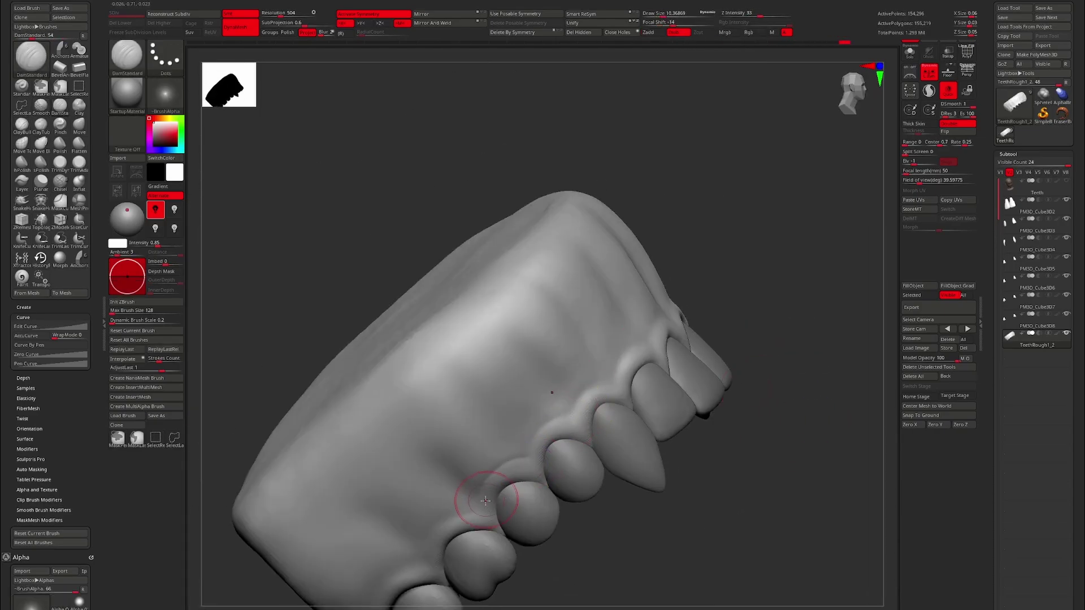
{"action": "key", "text": "b"}
{"action": "key", "text": "c"}
{"action": "key", "text": "b"}
{"action": "right_click_drag", "start_coordinate": [485, 500], "coordinate": [897, 243]}
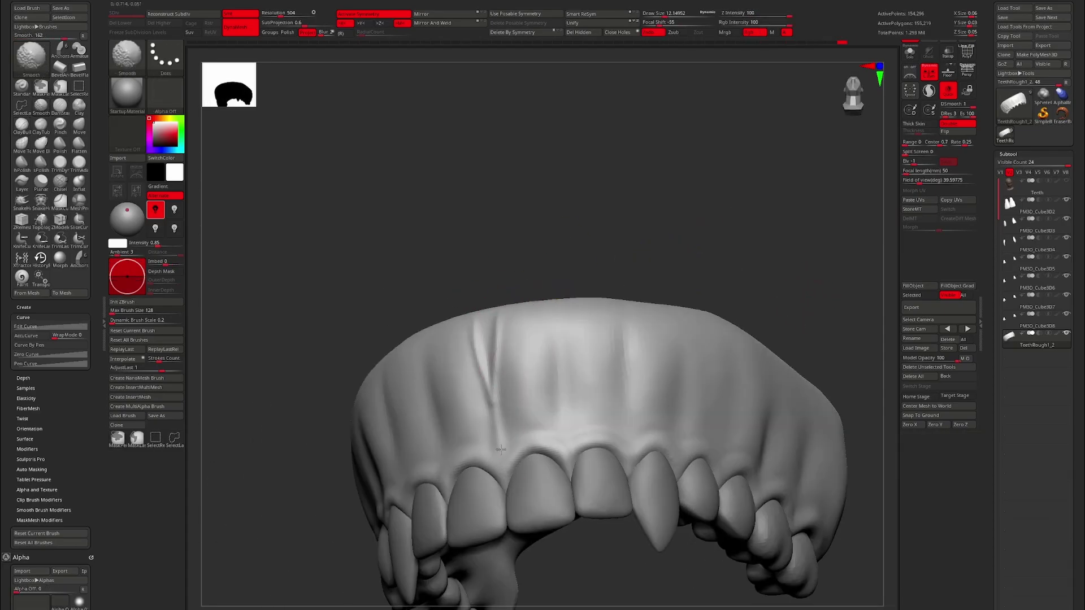
{"action": "mouse_move", "coordinate": [501, 449]}
{"action": "right_mouse_down"}
{"action": "mouse_move", "coordinate": [509, 368]}
{"action": "mouse_move", "coordinate": [520, 375]}
{"action": "mouse_move", "coordinate": [506, 341]}
{"action": "mouse_move", "coordinate": [497, 339]}
{"action": "mouse_move", "coordinate": [477, 423]}
{"action": "mouse_move", "coordinate": [485, 291]}
{"action": "mouse_move", "coordinate": [499, 289]}
{"action": "right_mouse_up"}
{"action": "key", "text": "b"}
{"action": "key", "text": "c"}
{"action": "key", "text": "b"}
{"action": "key", "text": "b"}
Carve vertical creases into the upper gum with DamStandard and smooth them
{"action": "key", "text": "d"}
{"action": "key", "text": "s"}
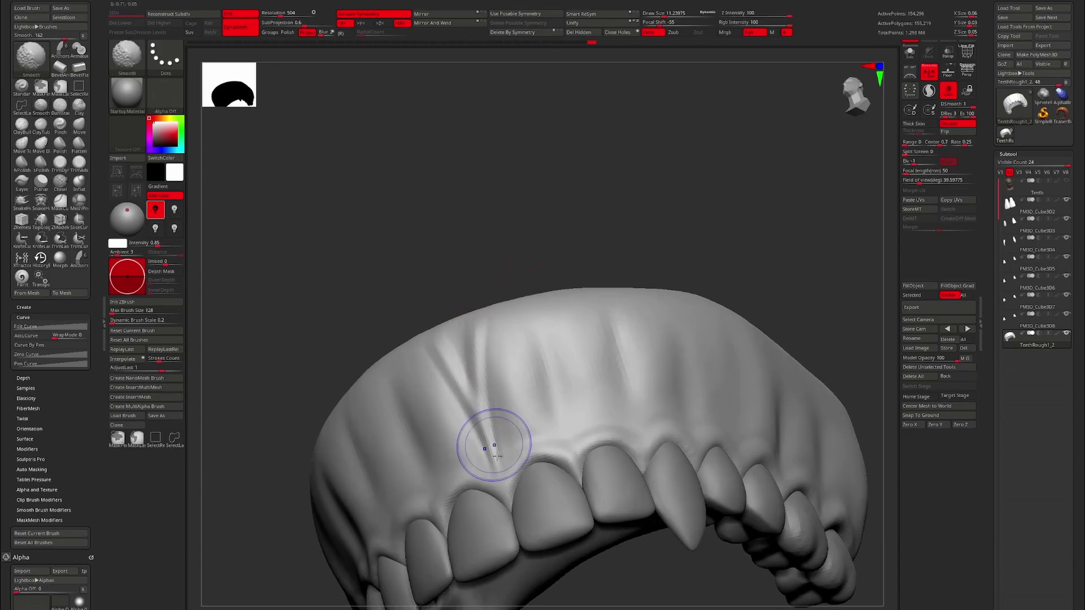
{"action": "mouse_move", "coordinate": [495, 446]}
{"action": "right_mouse_down"}
{"action": "mouse_move", "coordinate": [565, 339]}
{"action": "mouse_move", "coordinate": [485, 387]}
{"action": "mouse_move", "coordinate": [664, 247]}
{"action": "right_mouse_up"}
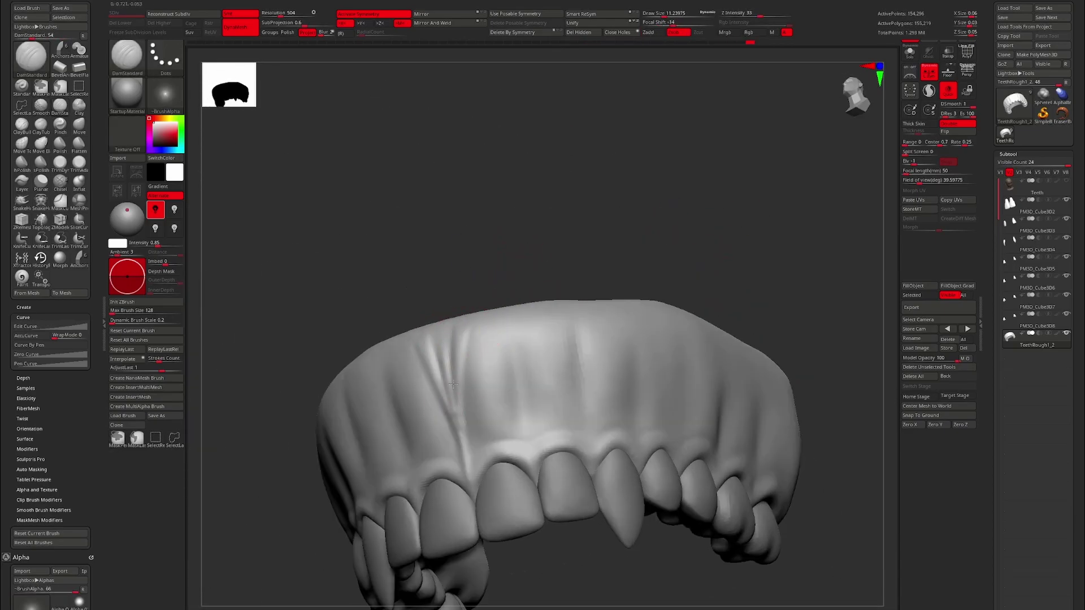
{"action": "mouse_move", "coordinate": [454, 384]}
{"action": "right_mouse_down"}
{"action": "mouse_move", "coordinate": [449, 423]}
{"action": "mouse_move", "coordinate": [461, 247]}
{"action": "mouse_move", "coordinate": [482, 242]}
{"action": "mouse_move", "coordinate": [464, 298]}
{"action": "right_mouse_up"}
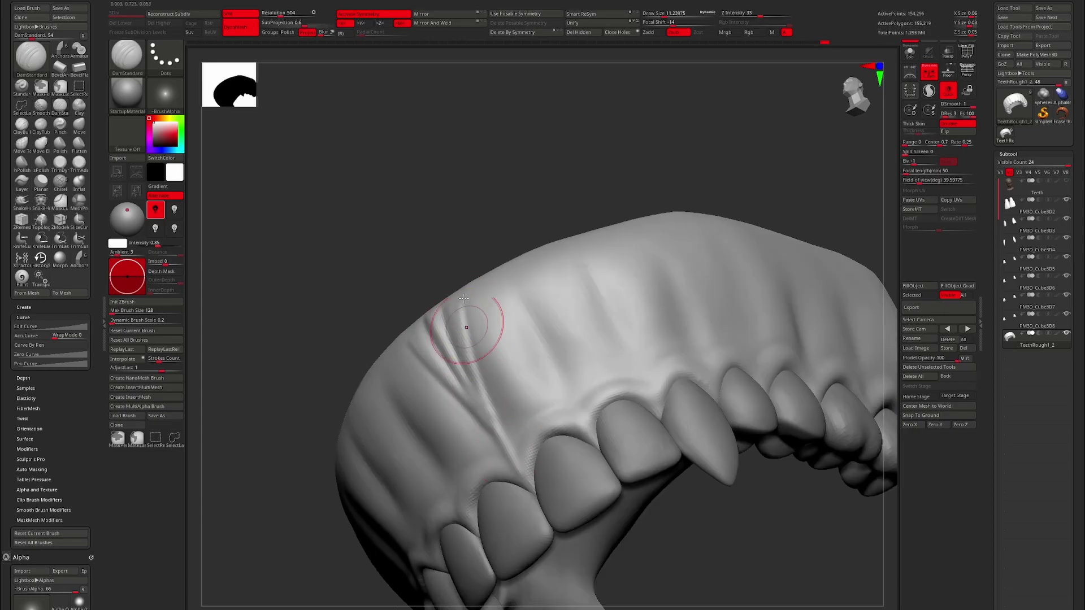
{"action": "mouse_move", "coordinate": [499, 462]}
{"action": "right_mouse_down"}
{"action": "mouse_move", "coordinate": [519, 199]}
{"action": "mouse_move", "coordinate": [492, 315]}
{"action": "mouse_move", "coordinate": [528, 431]}
{"action": "mouse_move", "coordinate": [648, 232]}
{"action": "right_mouse_up"}
{"action": "mouse_move", "coordinate": [730, 385]}
{"action": "right_mouse_down"}
{"action": "mouse_move", "coordinate": [561, 431]}
{"action": "mouse_move", "coordinate": [520, 473]}
{"action": "mouse_move", "coordinate": [555, 484]}
{"action": "mouse_move", "coordinate": [484, 400]}
{"action": "mouse_move", "coordinate": [582, 126]}
{"action": "mouse_move", "coordinate": [485, 396]}
{"action": "mouse_move", "coordinate": [565, 384]}
{"action": "mouse_move", "coordinate": [709, 424]}
{"action": "mouse_move", "coordinate": [690, 319]}
{"action": "mouse_move", "coordinate": [521, 460]}
{"action": "mouse_move", "coordinate": [618, 504]}
{"action": "mouse_move", "coordinate": [541, 358]}
{"action": "right_mouse_up"}
{"action": "key", "text": "shift"}
Leave solo, select the TeethRough1_2 piece, and view the whole head
{"action": "mouse_move", "coordinate": [484, 367]}
{"action": "right_mouse_down"}
{"action": "mouse_move", "coordinate": [551, 398]}
{"action": "mouse_move", "coordinate": [497, 308]}
{"action": "right_mouse_up"}
{"action": "left_click", "coordinate": [497, 308], "text": "alt"}
{"action": "mouse_move", "coordinate": [478, 351]}
{"action": "right_mouse_down"}
{"action": "mouse_move", "coordinate": [468, 339]}
{"action": "mouse_move", "coordinate": [497, 177]}
{"action": "mouse_move", "coordinate": [643, 280]}
{"action": "mouse_move", "coordinate": [703, 415]}
{"action": "mouse_move", "coordinate": [460, 431]}
{"action": "mouse_move", "coordinate": [465, 335]}
{"action": "mouse_move", "coordinate": [611, 184]}
{"action": "mouse_move", "coordinate": [464, 298]}
{"action": "right_mouse_up"}
{"action": "mouse_move", "coordinate": [594, 282]}
{"action": "right_mouse_down", "text": "ctrl"}
{"action": "mouse_move", "coordinate": [732, 417]}
{"action": "mouse_move", "coordinate": [412, 501]}
{"action": "right_mouse_up", "text": "ctrl"}
Open the Teeth folder actions in Transpose and turn off mirror symmetry
{"action": "key", "text": "w"}
{"action": "left_click", "coordinate": [1057, 200]}
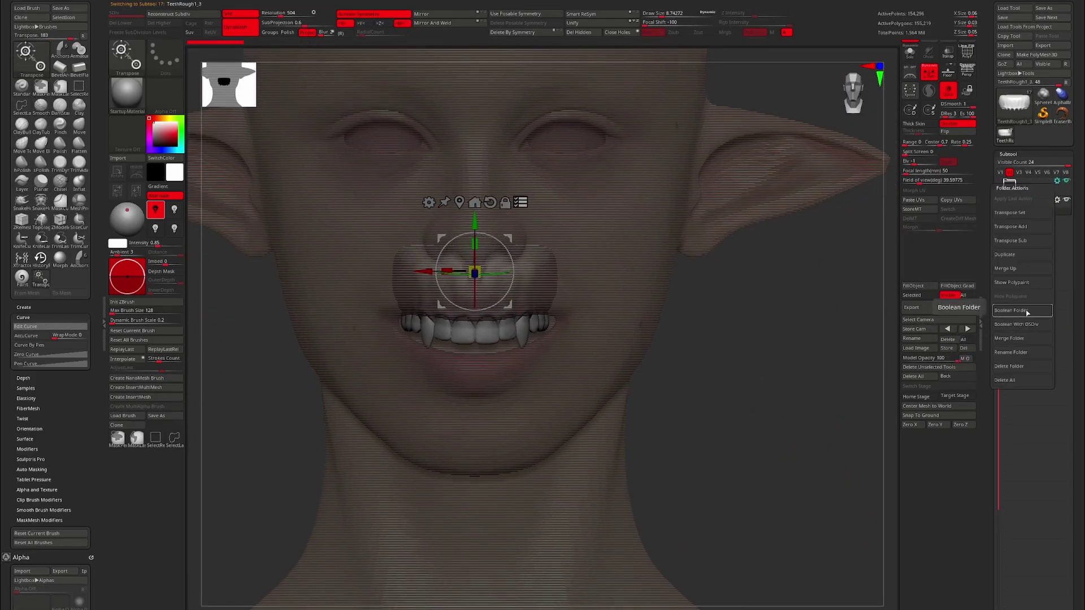
{"action": "mouse_move", "coordinate": [742, 391]}
{"action": "right_mouse_down"}
{"action": "mouse_move", "coordinate": [766, 359]}
{"action": "mouse_move", "coordinate": [847, 339]}
{"action": "right_mouse_up"}
{"action": "key", "text": "x"}
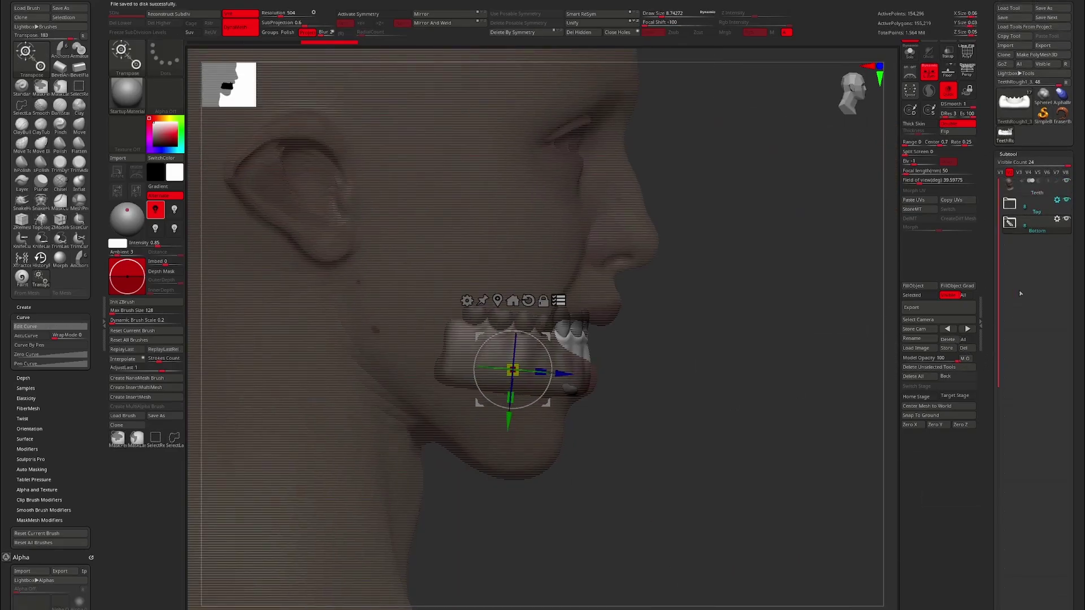
Orbit the isolated lower teeth to front and top-down views in Transpose
{"action": "right_click_drag", "start_coordinate": [791, 368], "coordinate": [584, 471]}
{"action": "mouse_move", "coordinate": [723, 389]}
{"action": "right_mouse_down"}
{"action": "mouse_move", "coordinate": [715, 431]}
{"action": "mouse_move", "coordinate": [709, 380]}
{"action": "mouse_move", "coordinate": [755, 380]}
{"action": "mouse_move", "coordinate": [718, 280]}
{"action": "mouse_move", "coordinate": [746, 226]}
{"action": "right_mouse_up"}
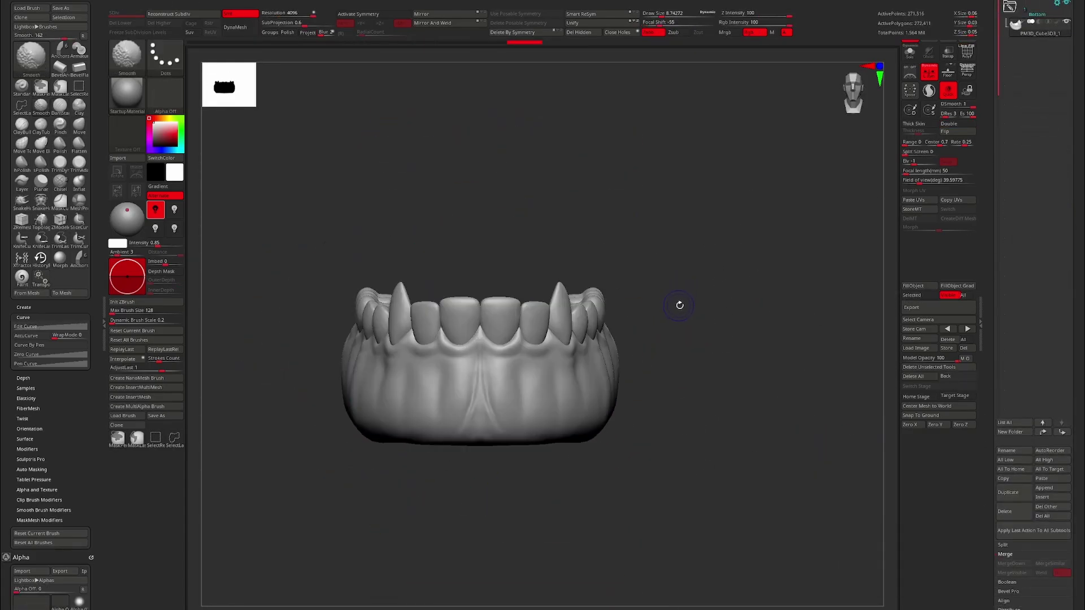
{"action": "key", "text": "w"}
{"action": "mouse_move", "coordinate": [692, 301]}
{"action": "right_mouse_down"}
{"action": "mouse_move", "coordinate": [773, 150]}
{"action": "mouse_move", "coordinate": [768, 189]}
{"action": "right_mouse_up"}
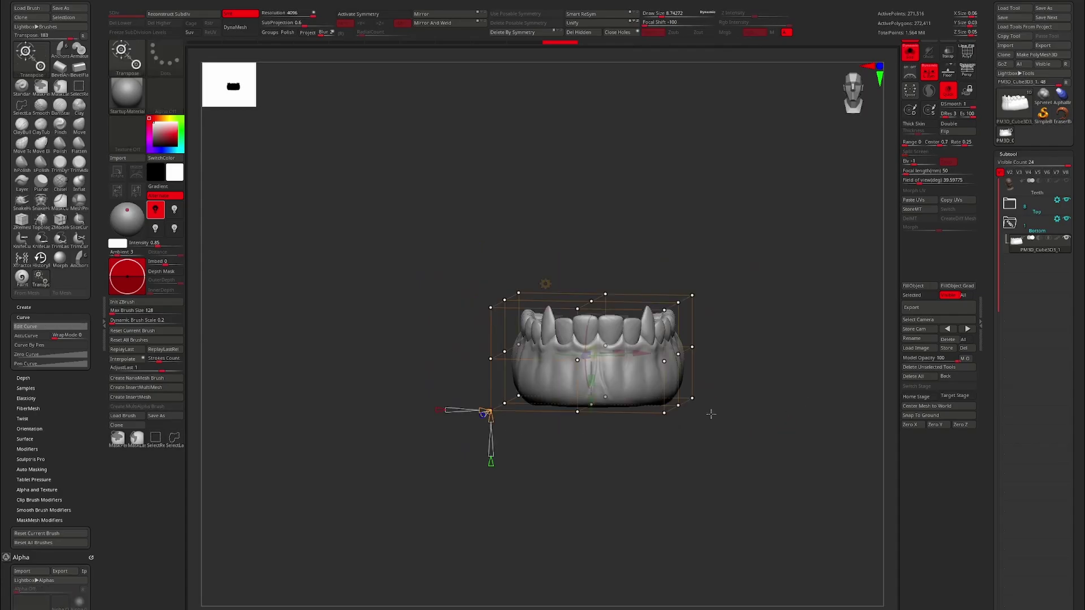
Orbit around the lower teeth and toggle polygroup colours to inspect each tooth group
{"action": "right_click_drag", "start_coordinate": [769, 303], "coordinate": [570, 351]}
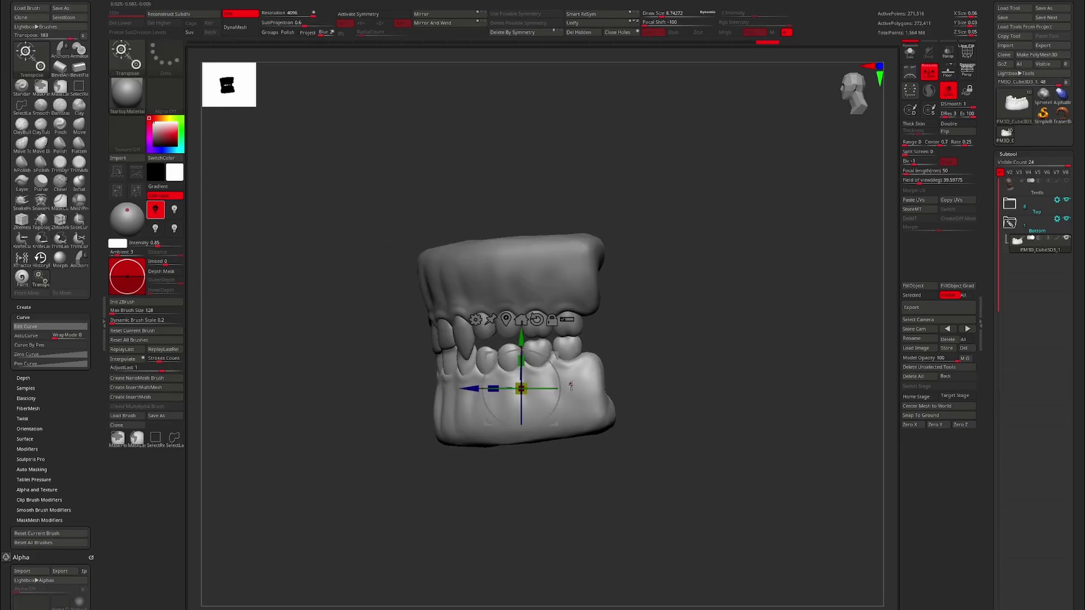
{"action": "right_click_drag", "start_coordinate": [555, 371], "coordinate": [712, 286]}
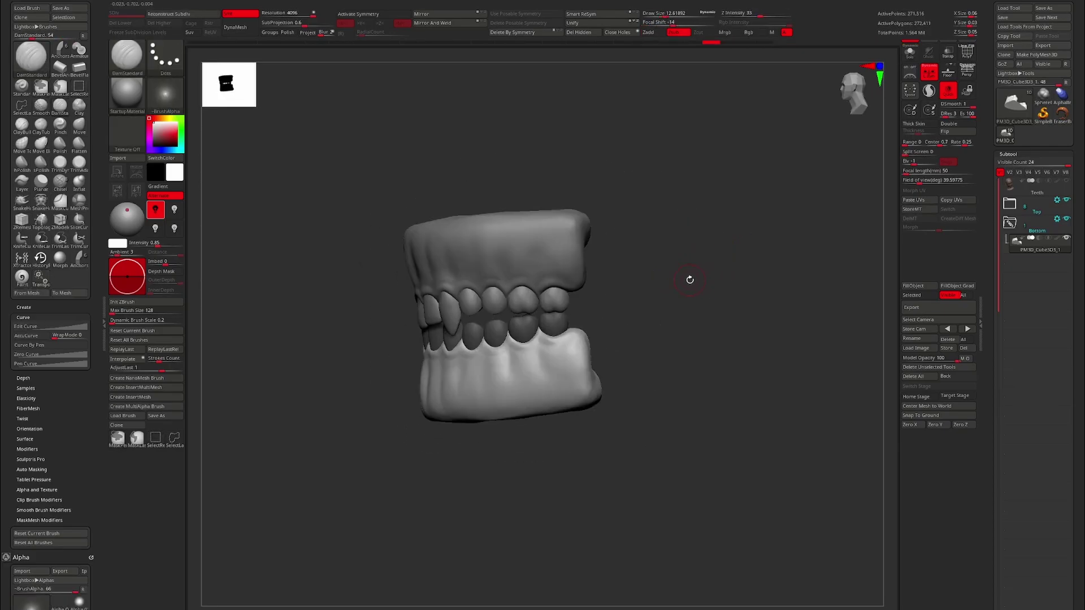
{"action": "mouse_move", "coordinate": [735, 232]}
{"action": "right_mouse_down"}
{"action": "mouse_move", "coordinate": [705, 259]}
{"action": "mouse_move", "coordinate": [763, 226]}
{"action": "mouse_move", "coordinate": [656, 273]}
{"action": "mouse_move", "coordinate": [552, 300]}
{"action": "mouse_move", "coordinate": [666, 184]}
{"action": "mouse_move", "coordinate": [589, 259]}
{"action": "mouse_move", "coordinate": [597, 336]}
{"action": "mouse_move", "coordinate": [652, 213]}
{"action": "right_mouse_up"}
{"action": "key", "text": "shift+f"}
{"action": "key", "text": "shift+f"}
{"action": "key", "text": "shift+f"}
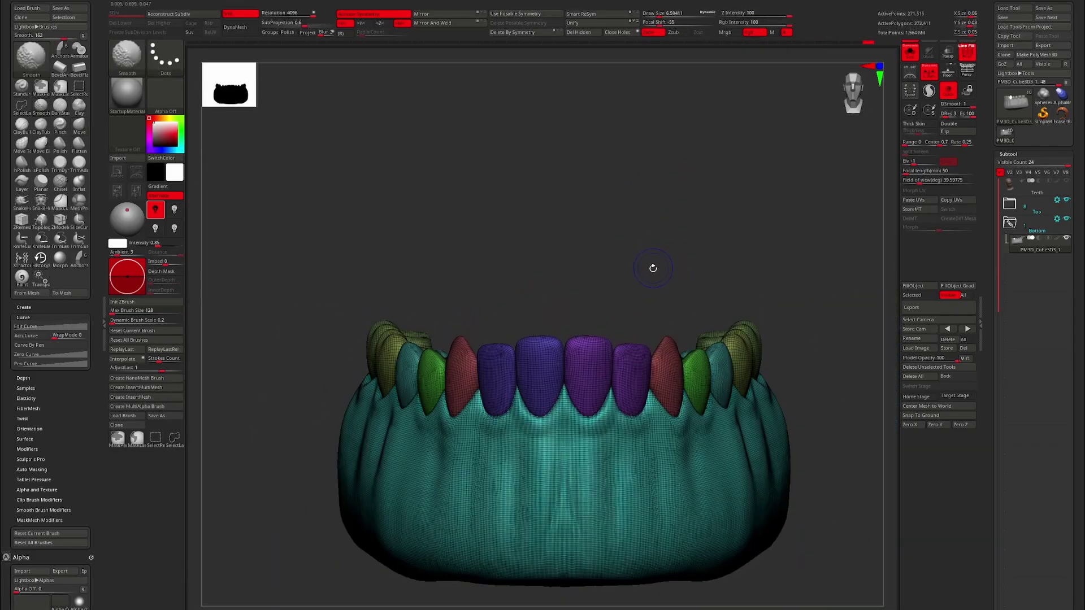
{"action": "key", "text": "shift+f"}
{"action": "key", "text": "w"}
{"action": "mouse_move", "coordinate": [658, 247]}
{"action": "right_mouse_down"}
{"action": "mouse_move", "coordinate": [620, 203]}
{"action": "mouse_move", "coordinate": [632, 220]}
{"action": "mouse_move", "coordinate": [532, 223]}
{"action": "mouse_move", "coordinate": [535, 295]}
{"action": "right_mouse_up"}
Mask every lower tooth except the two central incisors by polygroup
{"action": "key", "text": "q"}
{"action": "key", "text": "w"}
{"action": "left_click", "coordinate": [481, 344], "text": "ctrl"}
{"action": "mouse_move", "coordinate": [480, 345]}
{"action": "right_mouse_down"}
{"action": "mouse_move", "coordinate": [676, 170]}
{"action": "mouse_move", "coordinate": [544, 214]}
{"action": "right_mouse_up"}
{"action": "key", "text": "q"}
Carve grooves into the lower gum with DamStandard, then switch to ClayBuildup
{"action": "mouse_move", "coordinate": [497, 334]}
{"action": "right_mouse_down"}
{"action": "mouse_move", "coordinate": [584, 245]}
{"action": "mouse_move", "coordinate": [629, 220]}
{"action": "mouse_move", "coordinate": [632, 176]}
{"action": "right_mouse_up"}
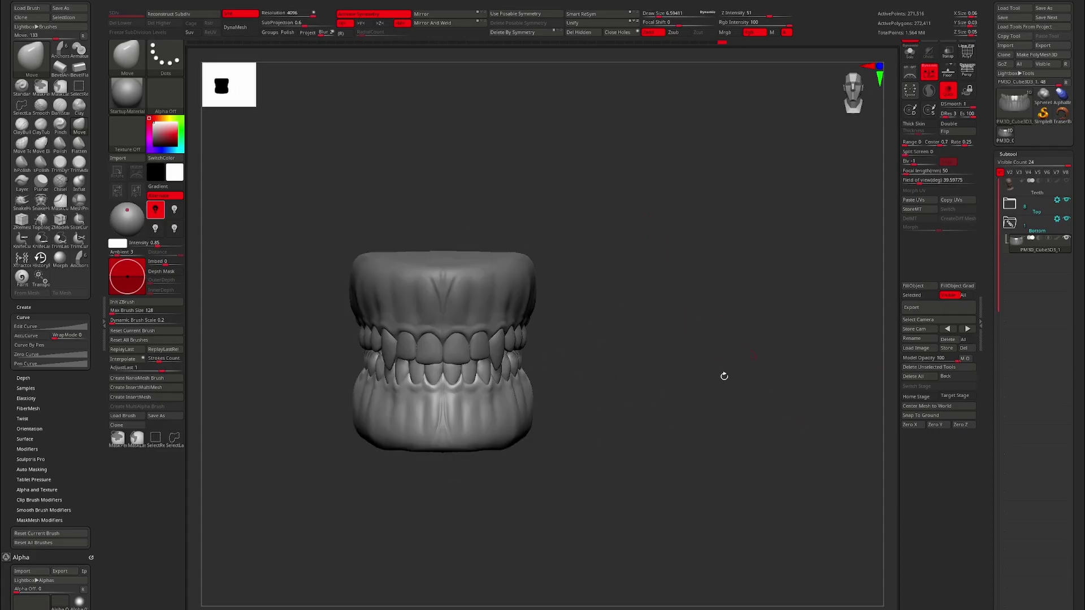
{"action": "mouse_move", "coordinate": [713, 463]}
{"action": "right_mouse_down"}
{"action": "mouse_move", "coordinate": [768, 279]}
{"action": "mouse_move", "coordinate": [565, 317]}
{"action": "right_mouse_up"}
{"action": "key", "text": "b"}
{"action": "key", "text": "d"}
{"action": "key", "text": "s"}
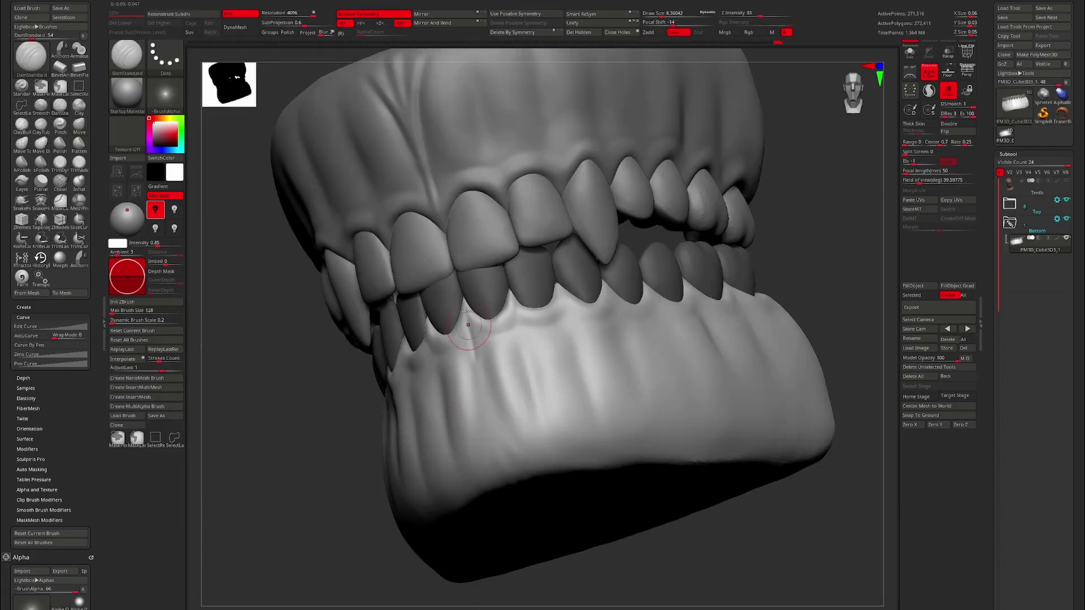
{"action": "mouse_move", "coordinate": [468, 325]}
{"action": "right_mouse_down"}
{"action": "mouse_move", "coordinate": [460, 375]}
{"action": "mouse_move", "coordinate": [642, 291]}
{"action": "mouse_move", "coordinate": [496, 272]}
{"action": "mouse_move", "coordinate": [460, 320]}
{"action": "mouse_move", "coordinate": [565, 305]}
{"action": "right_mouse_up"}
{"action": "key", "text": "b"}
{"action": "mouse_move", "coordinate": [666, 290]}
{"action": "right_mouse_down"}
{"action": "mouse_move", "coordinate": [600, 405]}
{"action": "mouse_move", "coordinate": [492, 383]}
{"action": "mouse_move", "coordinate": [729, 254]}
{"action": "mouse_move", "coordinate": [763, 399]}
{"action": "mouse_move", "coordinate": [748, 309]}
{"action": "right_mouse_up"}
{"action": "key", "text": "b"}
{"action": "key", "text": "c"}
{"action": "key", "text": "b"}
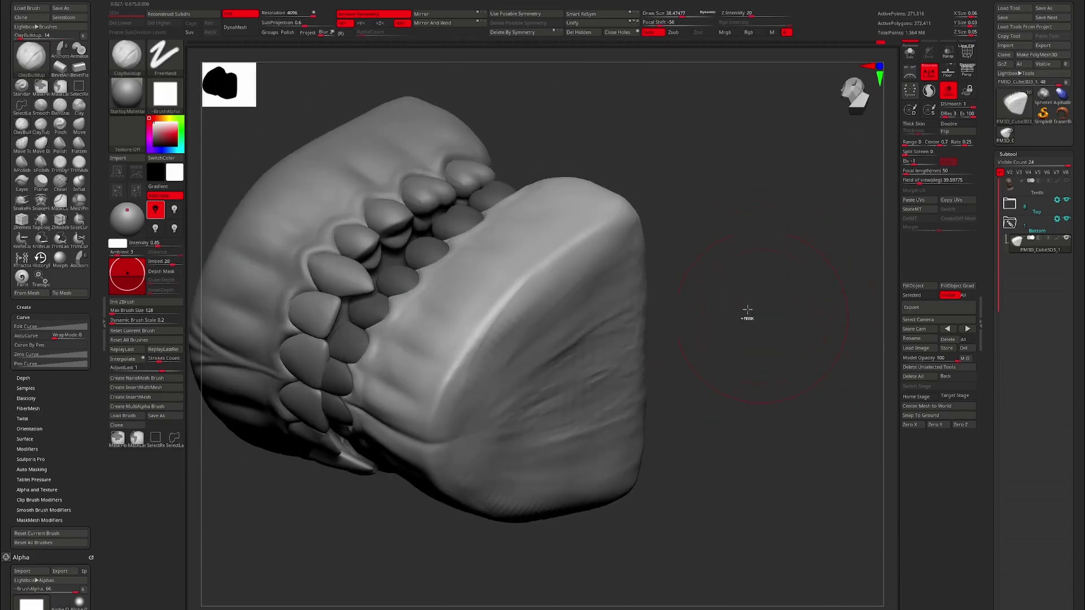
{"action": "mouse_move", "coordinate": [606, 291]}
{"action": "right_mouse_down"}
{"action": "mouse_move", "coordinate": [814, 388]}
{"action": "mouse_move", "coordinate": [680, 384]}
{"action": "right_mouse_up"}
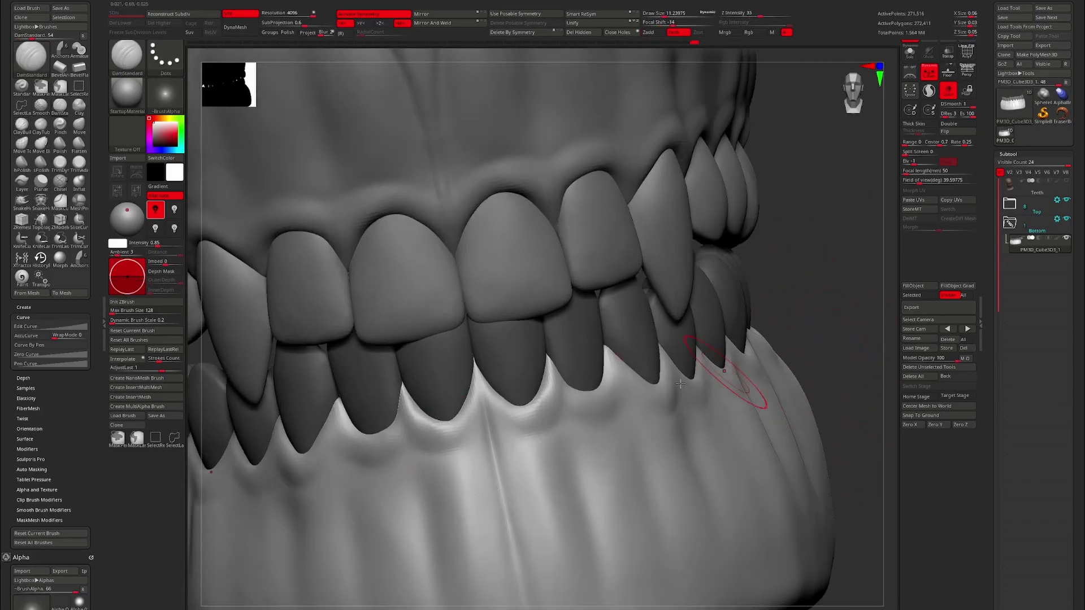
{"action": "mouse_move", "coordinate": [485, 405]}
{"action": "right_mouse_down"}
{"action": "mouse_move", "coordinate": [544, 416]}
{"action": "mouse_move", "coordinate": [448, 380]}
{"action": "mouse_move", "coordinate": [417, 400]}
{"action": "mouse_move", "coordinate": [446, 369]}
{"action": "mouse_move", "coordinate": [762, 374]}
{"action": "mouse_move", "coordinate": [565, 396]}
{"action": "mouse_move", "coordinate": [734, 395]}
{"action": "right_mouse_up"}
Leave Solo mode to see the teeth inside the elf head, viewing the jaw from below and above
{"action": "key", "text": "f"}
{"action": "left_click", "coordinate": [910, 52]}
{"action": "left_click", "coordinate": [948, 52]}
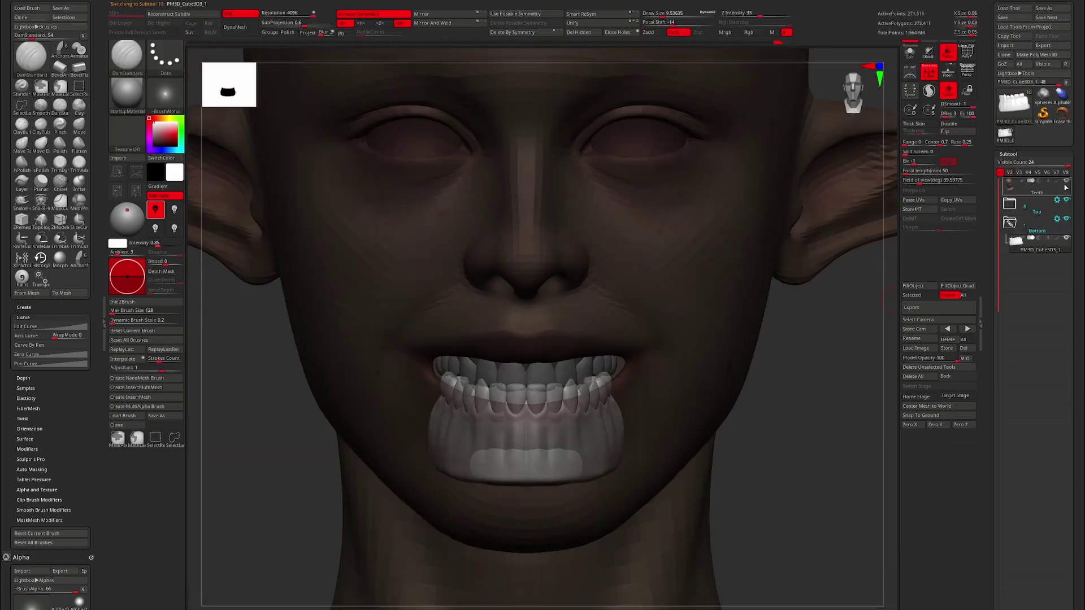
{"action": "right_click_drag", "start_coordinate": [565, 395], "coordinate": [565, 310]}
{"action": "key", "text": "w"}
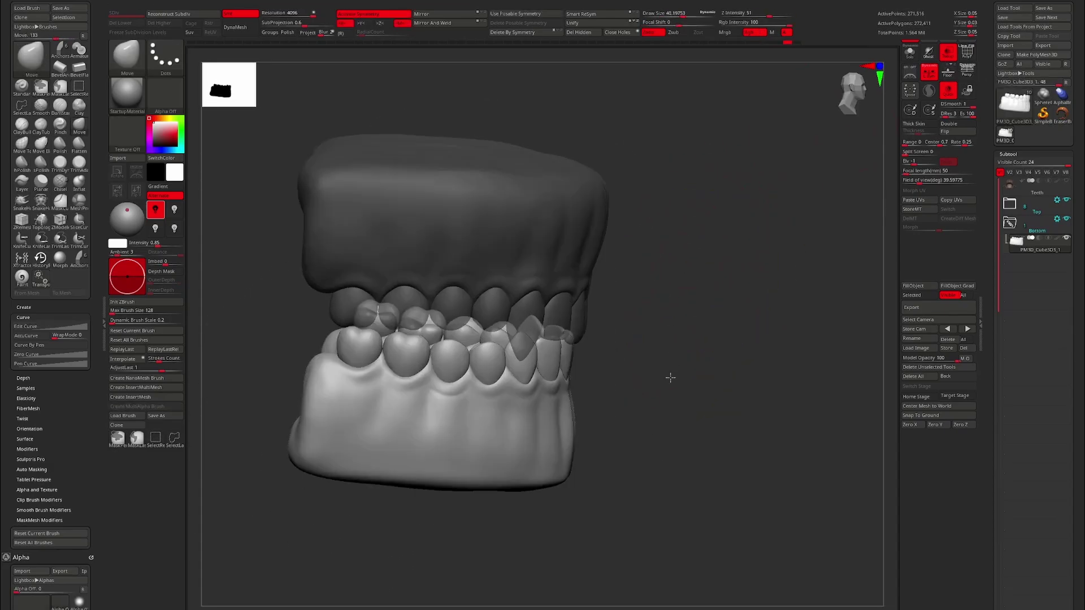
{"action": "mouse_move", "coordinate": [671, 377]}
{"action": "right_mouse_down"}
{"action": "mouse_move", "coordinate": [673, 392]}
{"action": "mouse_move", "coordinate": [671, 230]}
{"action": "mouse_move", "coordinate": [717, 332]}
{"action": "mouse_move", "coordinate": [762, 308]}
{"action": "mouse_move", "coordinate": [721, 254]}
{"action": "mouse_move", "coordinate": [734, 296]}
{"action": "right_mouse_up"}
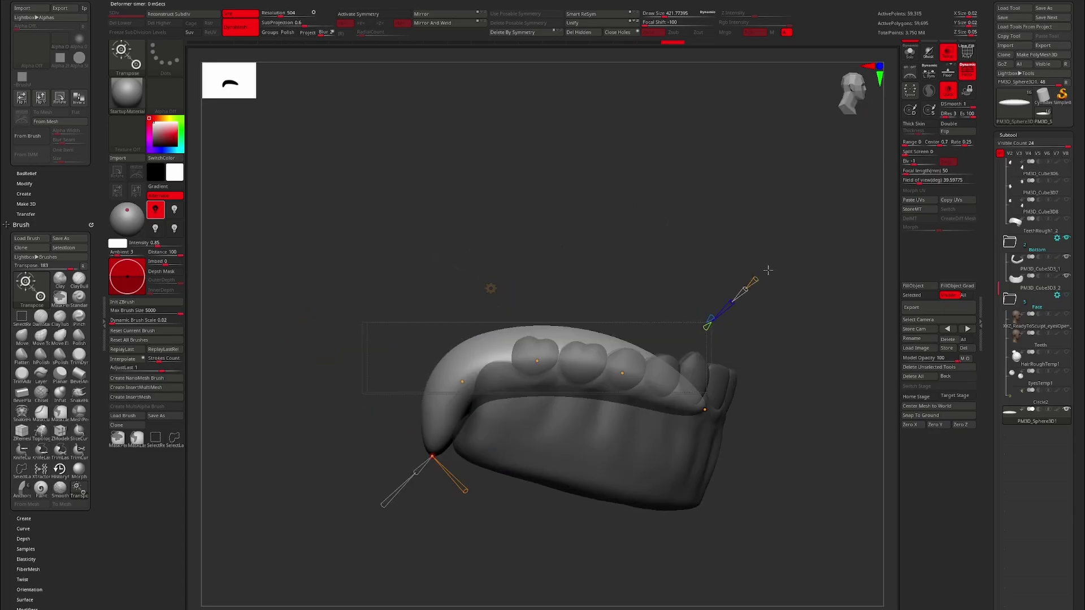
{"action": "left_click_drag", "start_coordinate": [768, 271], "coordinate": [763, 221]}
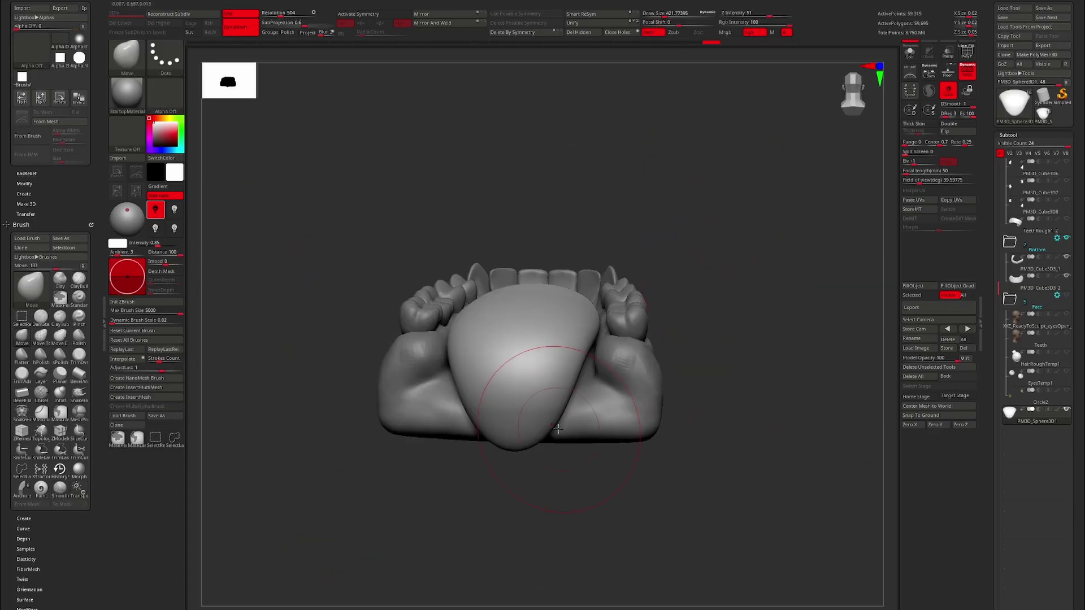
Smooth the tongue's surface and check it inside the jaw from top, side and front
{"action": "mouse_move", "coordinate": [583, 394]}
{"action": "left_mouse_down"}
{"action": "mouse_move", "coordinate": [828, 328]}
{"action": "mouse_move", "coordinate": [677, 279]}
{"action": "left_mouse_up"}
{"action": "left_click_drag", "start_coordinate": [554, 322], "coordinate": [783, 460]}
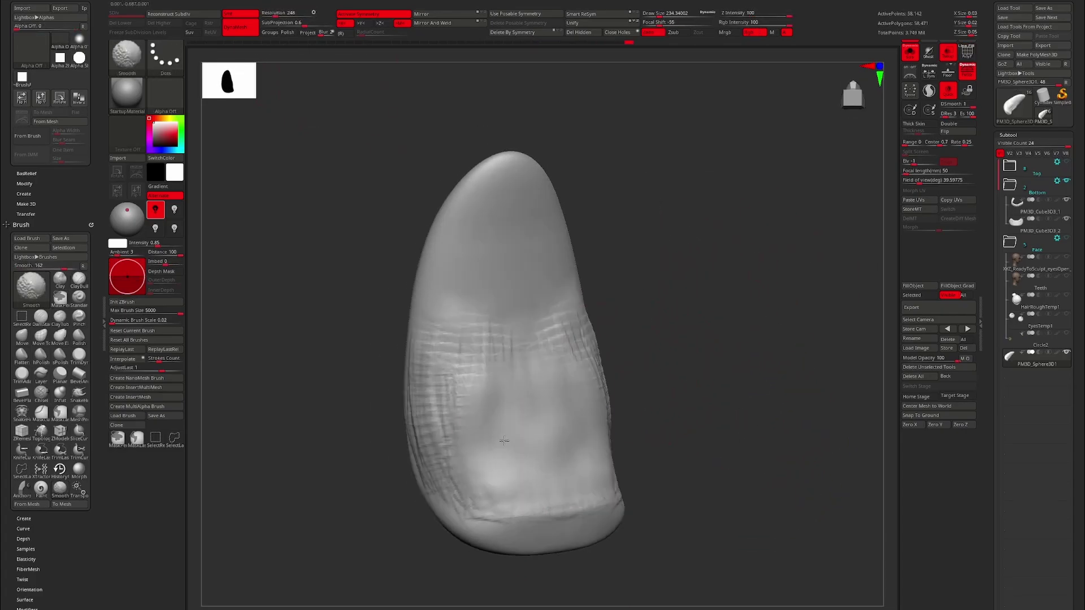
{"action": "left_click_drag", "start_coordinate": [654, 290], "coordinate": [468, 472], "text": "shift"}
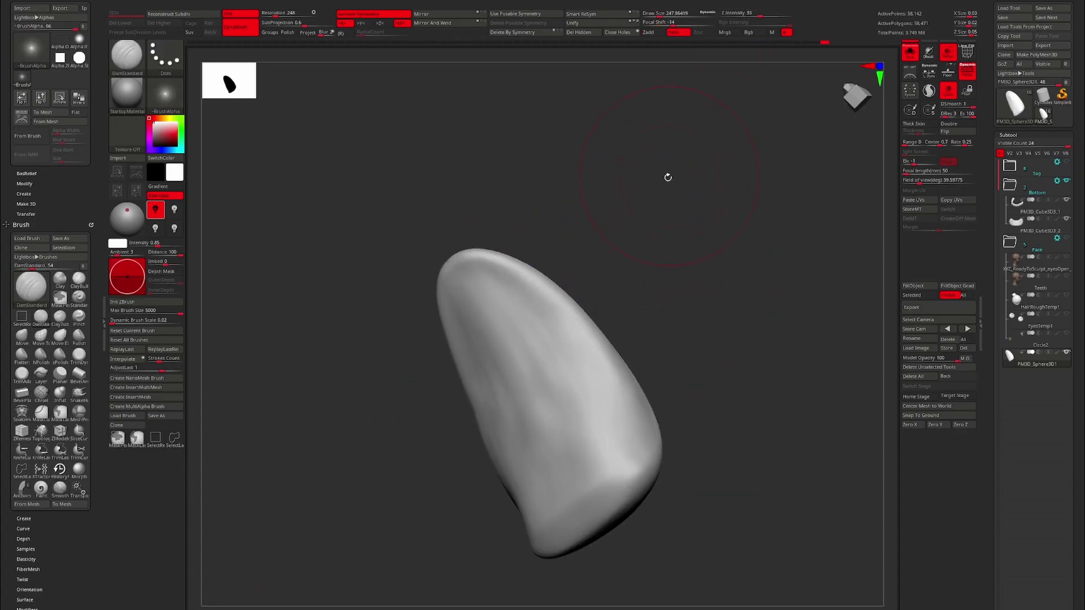
{"action": "left_click_drag", "start_coordinate": [668, 178], "coordinate": [531, 288], "text": "shift"}
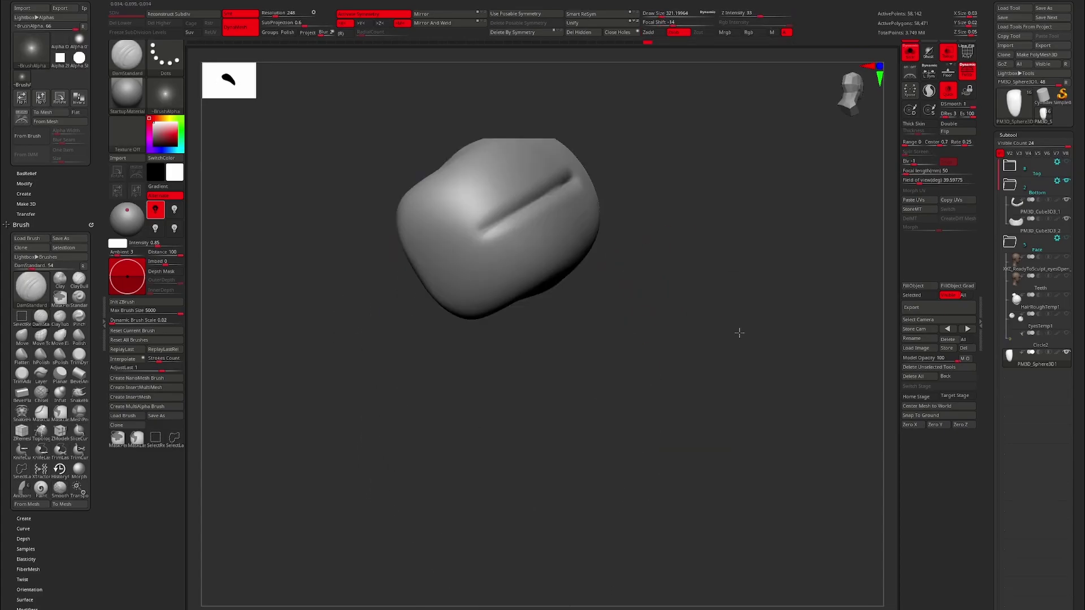
{"action": "left_click_drag", "start_coordinate": [739, 333], "coordinate": [706, 393]}
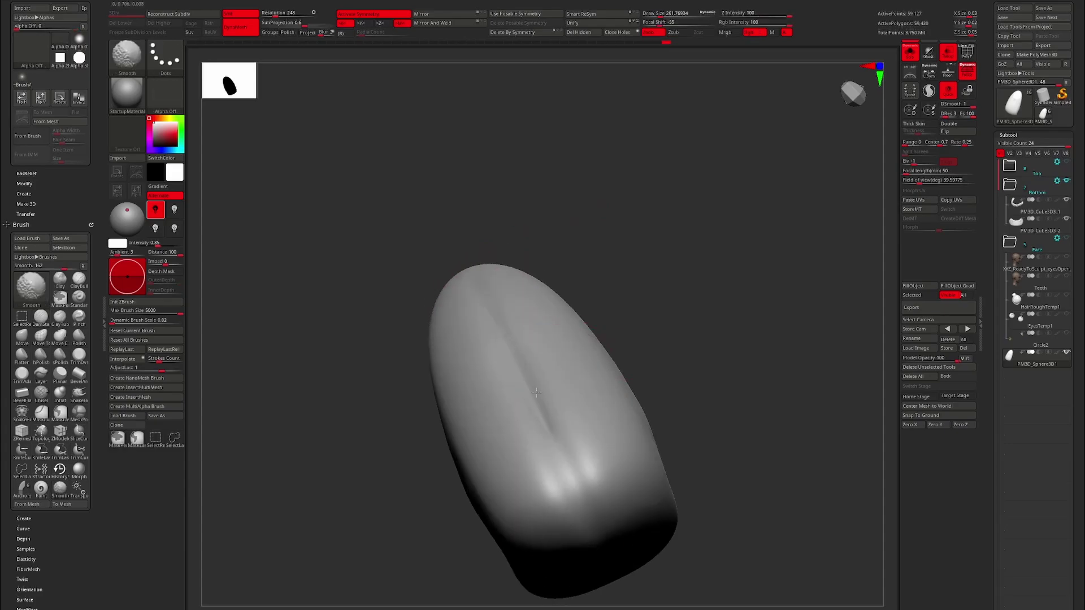
{"action": "left_click_drag", "start_coordinate": [700, 298], "coordinate": [706, 280]}
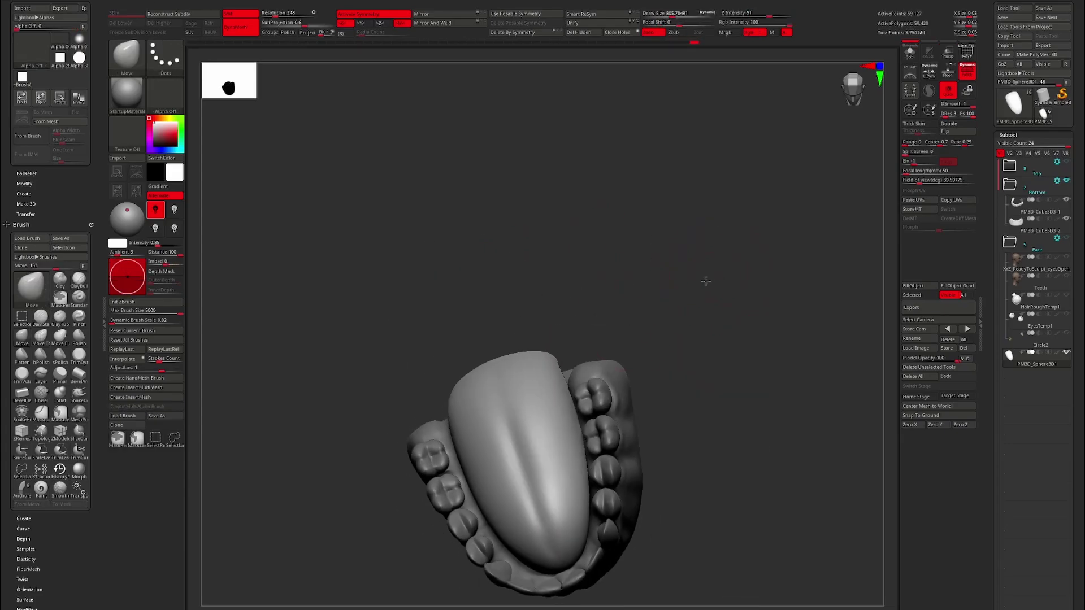
{"action": "mouse_move", "coordinate": [557, 371]}
{"action": "right_mouse_down"}
{"action": "mouse_move", "coordinate": [650, 408]}
{"action": "mouse_move", "coordinate": [559, 341]}
{"action": "right_mouse_up"}
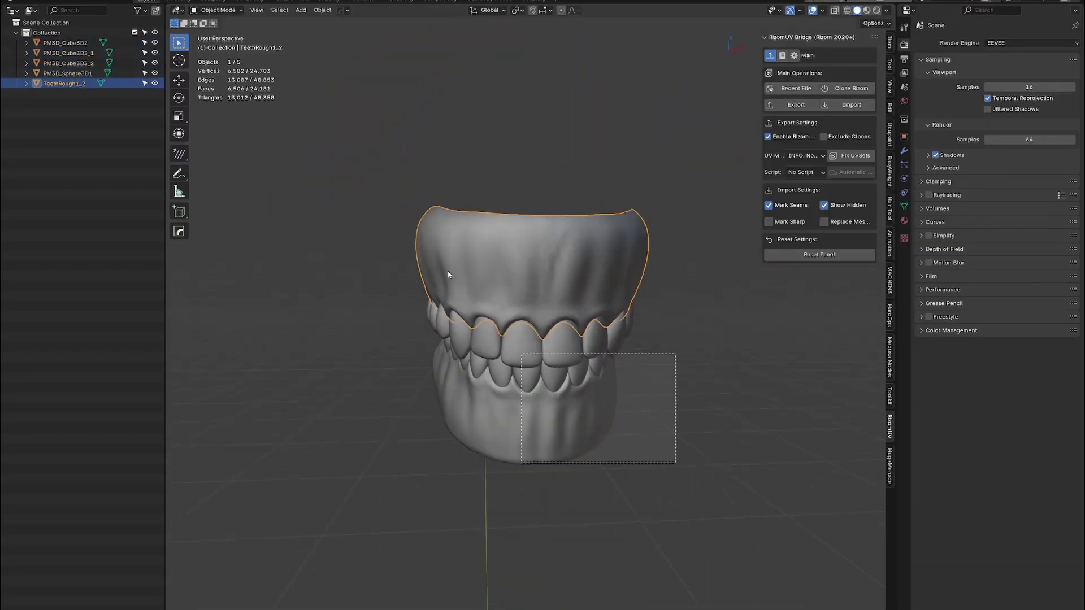
{"action": "middle_click_drag", "start_coordinate": [448, 272], "coordinate": [509, 266]}
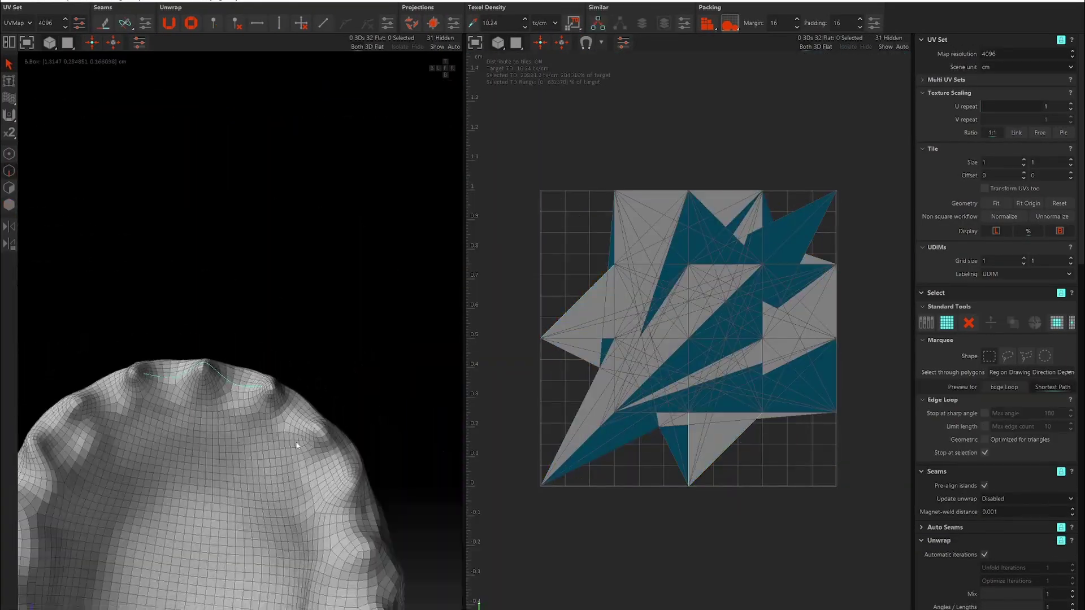
Enable topology-based symmetry and mark a seam along the gum's lower edge
{"action": "left_click", "coordinate": [10, 244]}
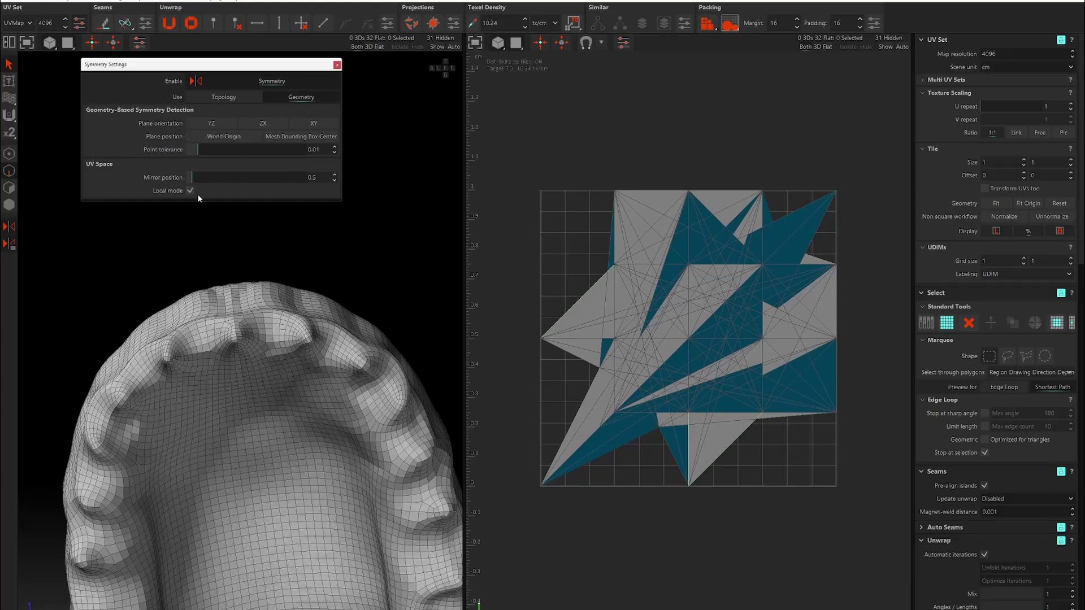
{"action": "left_click", "coordinate": [224, 96]}
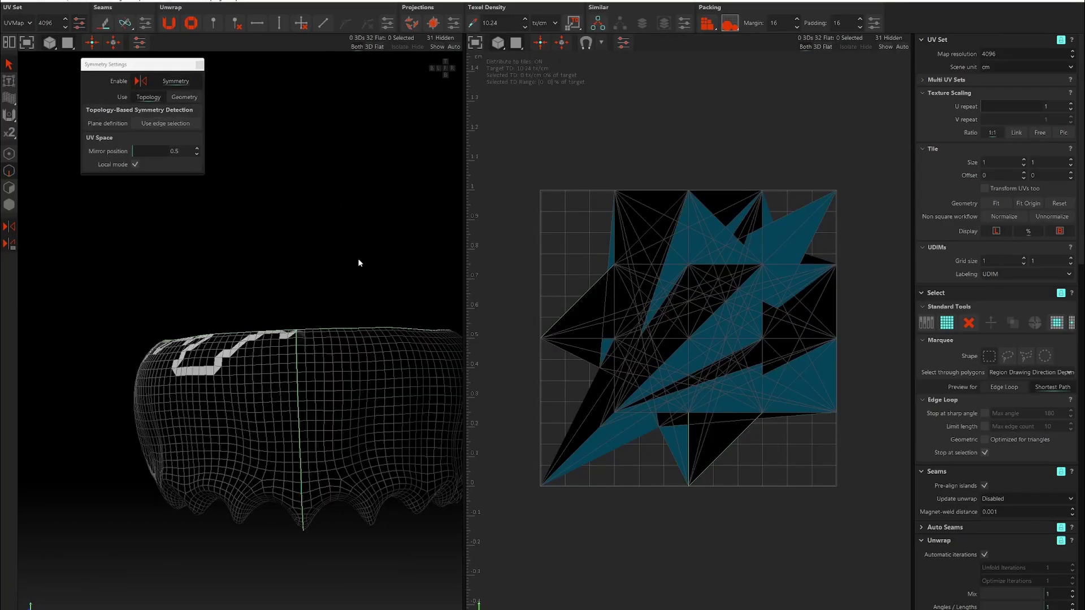
{"action": "mouse_move", "coordinate": [358, 263]}
{"action": "middle_mouse_down"}
{"action": "mouse_move", "coordinate": [291, 395]}
{"action": "mouse_move", "coordinate": [290, 380]}
{"action": "mouse_move", "coordinate": [315, 368]}
{"action": "mouse_move", "coordinate": [265, 353]}
{"action": "middle_mouse_up"}
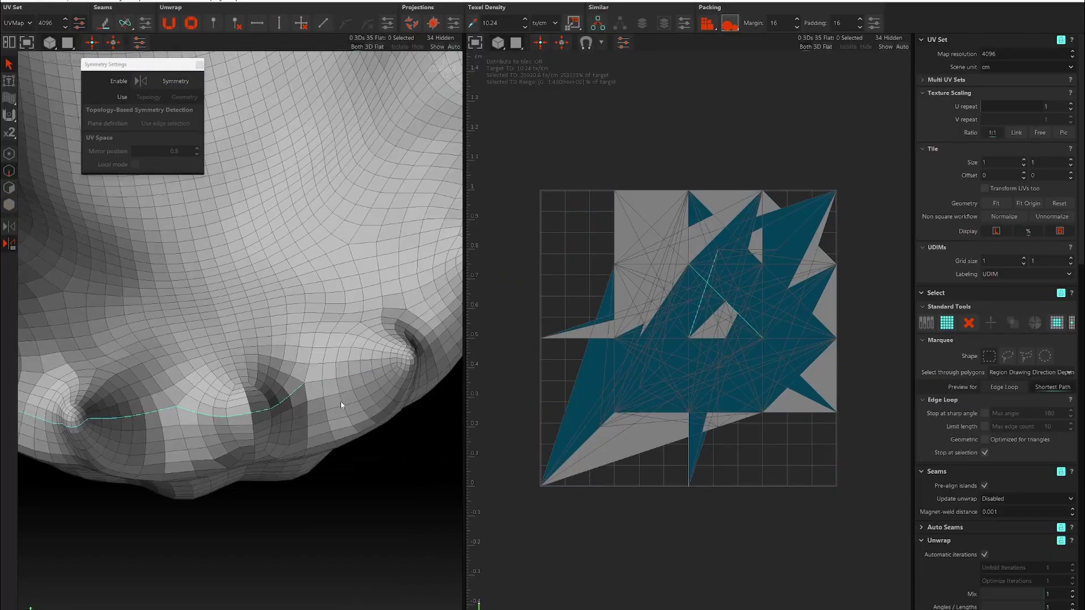
{"action": "mouse_move", "coordinate": [342, 405]}
{"action": "middle_mouse_down"}
{"action": "mouse_move", "coordinate": [202, 414]}
{"action": "mouse_move", "coordinate": [184, 450]}
{"action": "mouse_move", "coordinate": [184, 438]}
{"action": "mouse_move", "coordinate": [220, 468]}
{"action": "middle_mouse_up"}
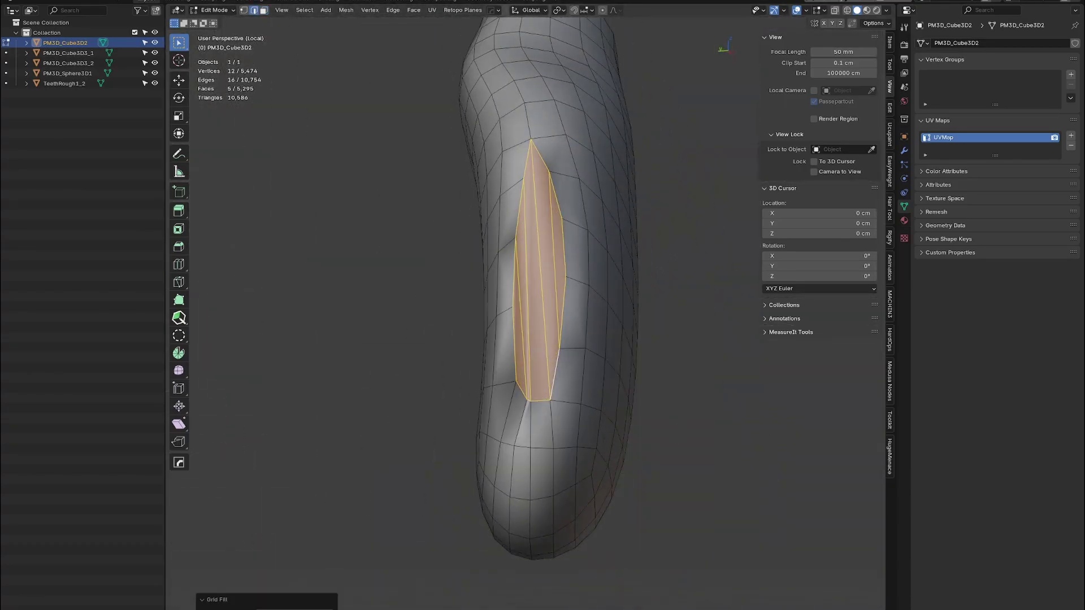
Undo the Grid Fill so the 12-vertex hole in the tooth mesh stays open
{"action": "key", "text": "ctrl+z"}
{"action": "scroll", "coordinate": [570, 220], "scroll_direction": "up", "scroll_amount": 2}
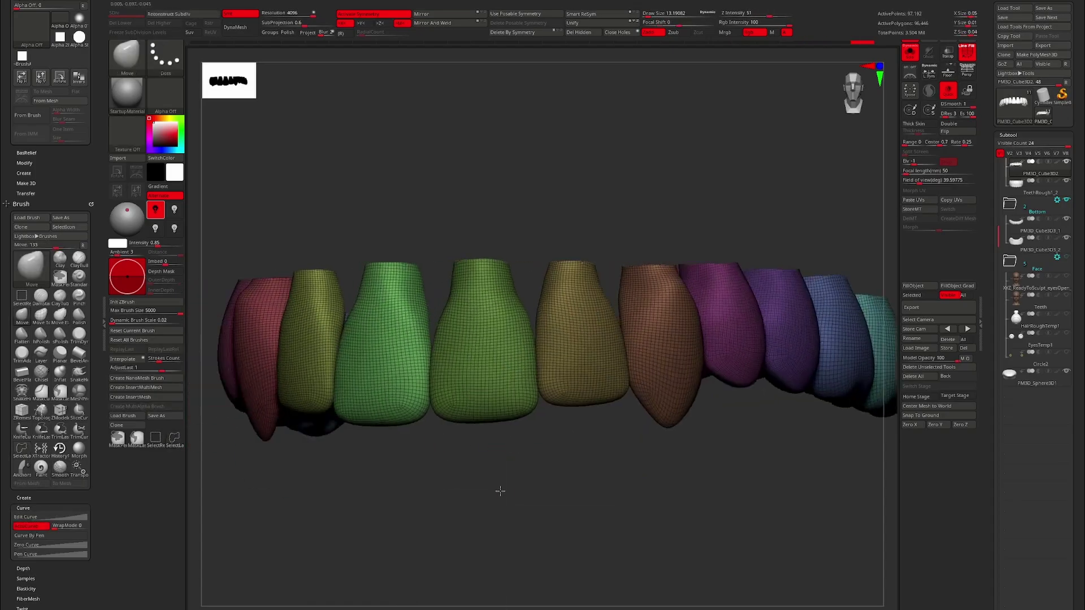
Run ZRemesher on the teeth, check the result, and send the teeth and gum mesh to RizomUV
{"action": "left_click", "coordinate": [688, 315]}
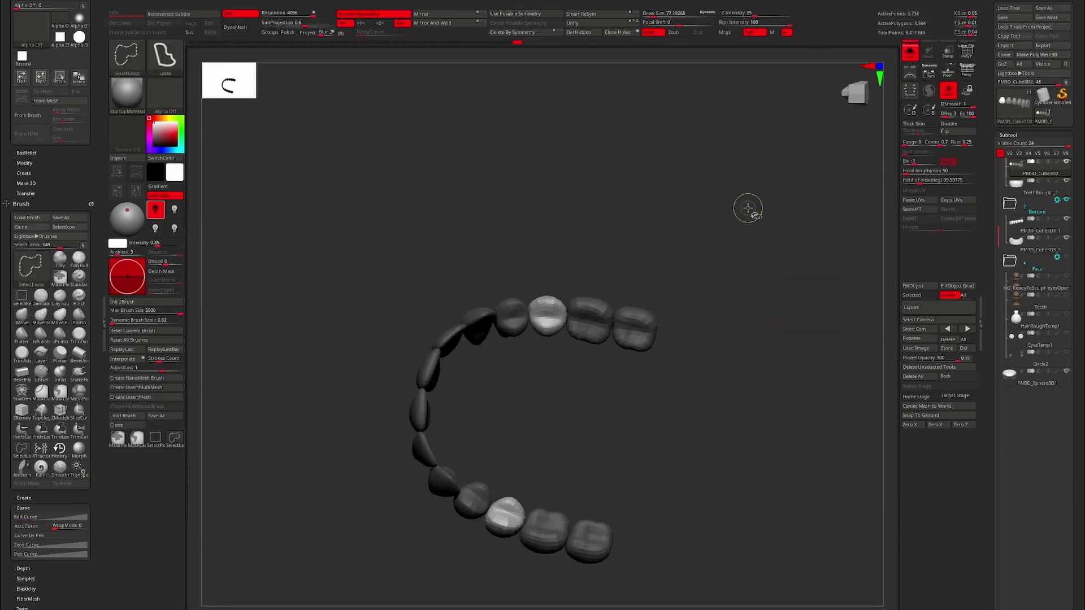
{"action": "left_click_drag", "start_coordinate": [761, 133], "coordinate": [607, 307]}
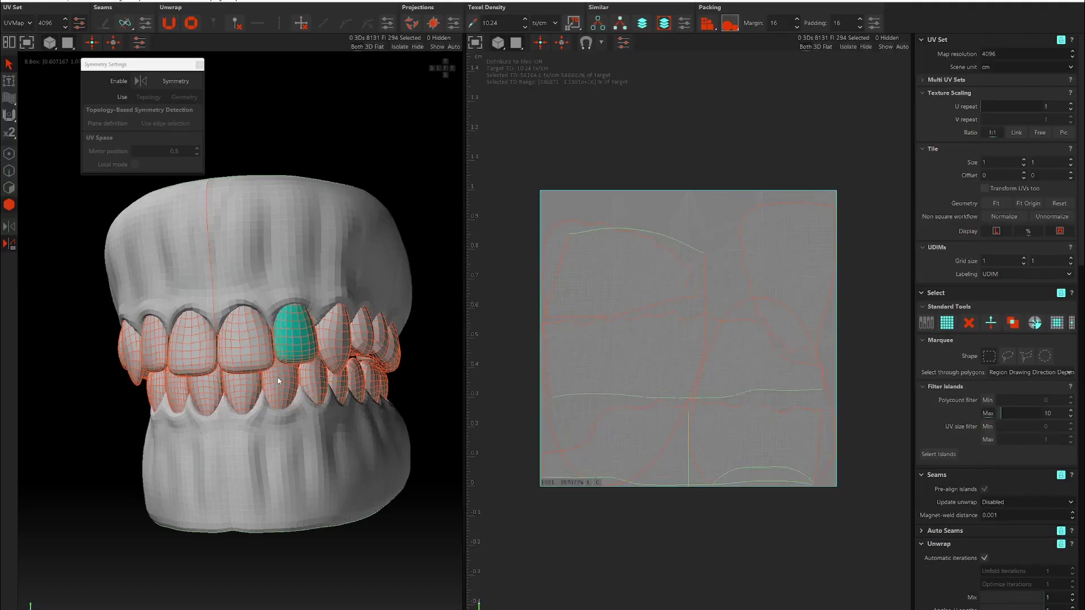
{"action": "left_click", "coordinate": [791, 105]}
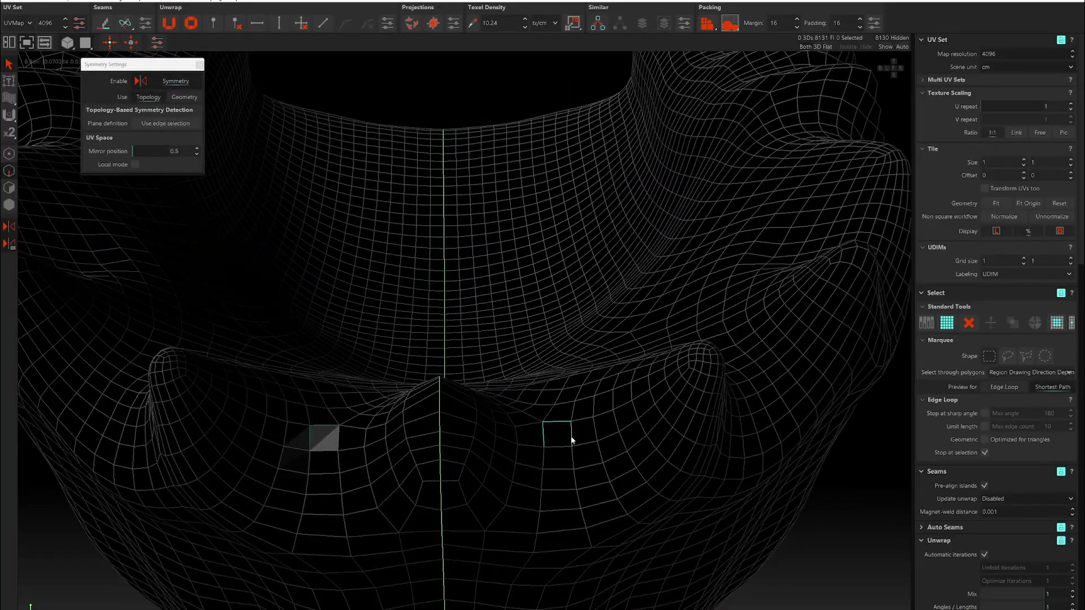
Orbit around the gum and view the teeth from below to trace a seam loop
{"action": "mouse_move", "coordinate": [571, 441]}
{"action": "middle_mouse_down"}
{"action": "mouse_move", "coordinate": [581, 427]}
{"action": "mouse_move", "coordinate": [464, 425]}
{"action": "mouse_move", "coordinate": [531, 439]}
{"action": "mouse_move", "coordinate": [505, 417]}
{"action": "mouse_move", "coordinate": [456, 484]}
{"action": "mouse_move", "coordinate": [381, 480]}
{"action": "mouse_move", "coordinate": [678, 425]}
{"action": "mouse_move", "coordinate": [568, 492]}
{"action": "mouse_move", "coordinate": [564, 581]}
{"action": "mouse_move", "coordinate": [530, 525]}
{"action": "middle_mouse_up"}
{"action": "scroll", "coordinate": [509, 415], "scroll_direction": "down", "scroll_amount": 5}
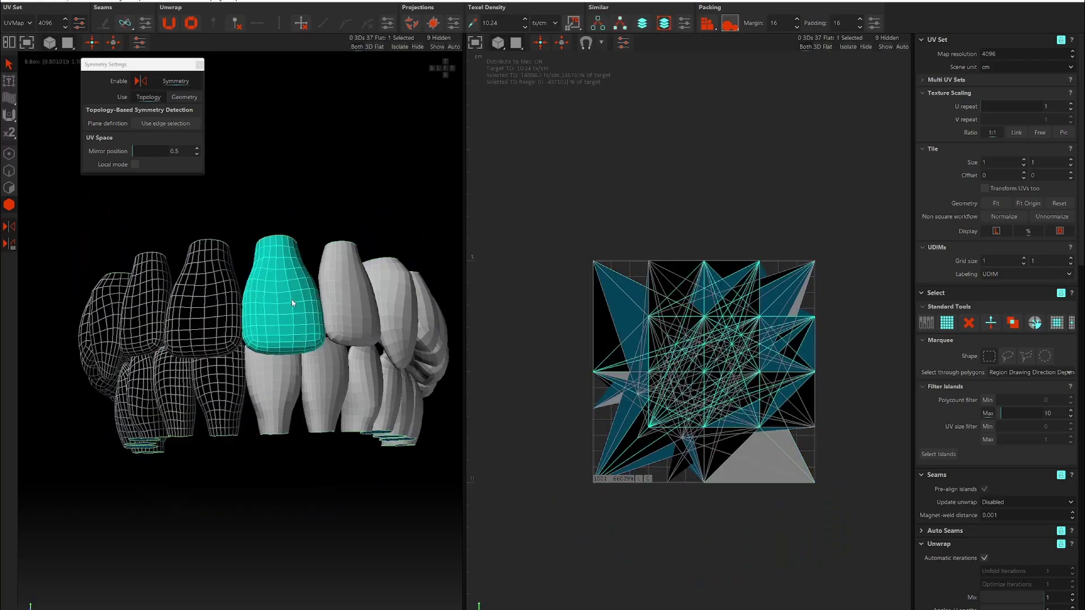
{"action": "mouse_move", "coordinate": [293, 358]}
{"action": "middle_mouse_down"}
{"action": "mouse_move", "coordinate": [308, 394]}
{"action": "mouse_move", "coordinate": [355, 445]}
{"action": "mouse_move", "coordinate": [296, 287]}
{"action": "mouse_move", "coordinate": [300, 459]}
{"action": "mouse_move", "coordinate": [196, 413]}
{"action": "mouse_move", "coordinate": [254, 541]}
{"action": "mouse_move", "coordinate": [234, 430]}
{"action": "middle_mouse_up"}
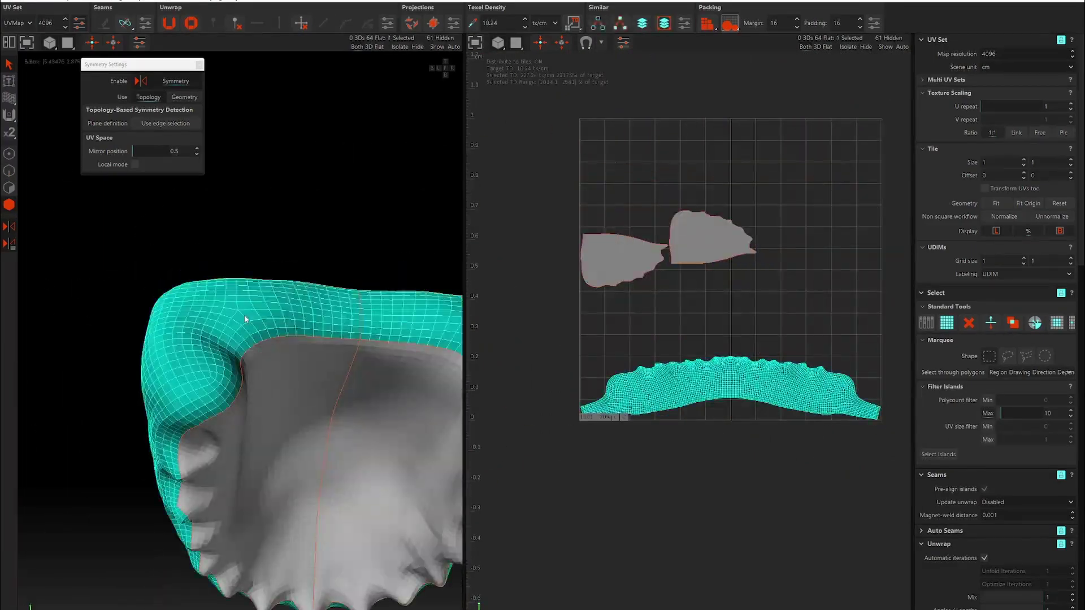
Select the whole gum island, clear the selection, and reveal all hidden mouth islands
{"action": "middle_click_drag", "start_coordinate": [245, 320], "coordinate": [203, 226]}
{"action": "left_click", "coordinate": [184, 96]}
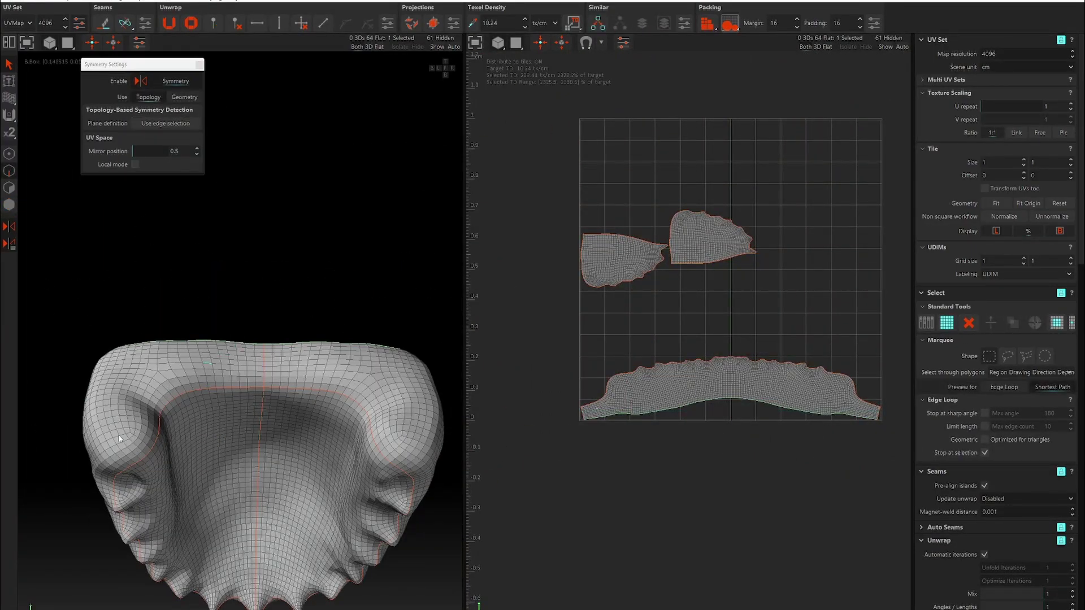
{"action": "middle_click_drag", "start_coordinate": [119, 435], "coordinate": [315, 380]}
{"action": "scroll", "coordinate": [314, 380], "scroll_direction": "down", "scroll_amount": 3}
{"action": "left_click", "coordinate": [304, 411]}
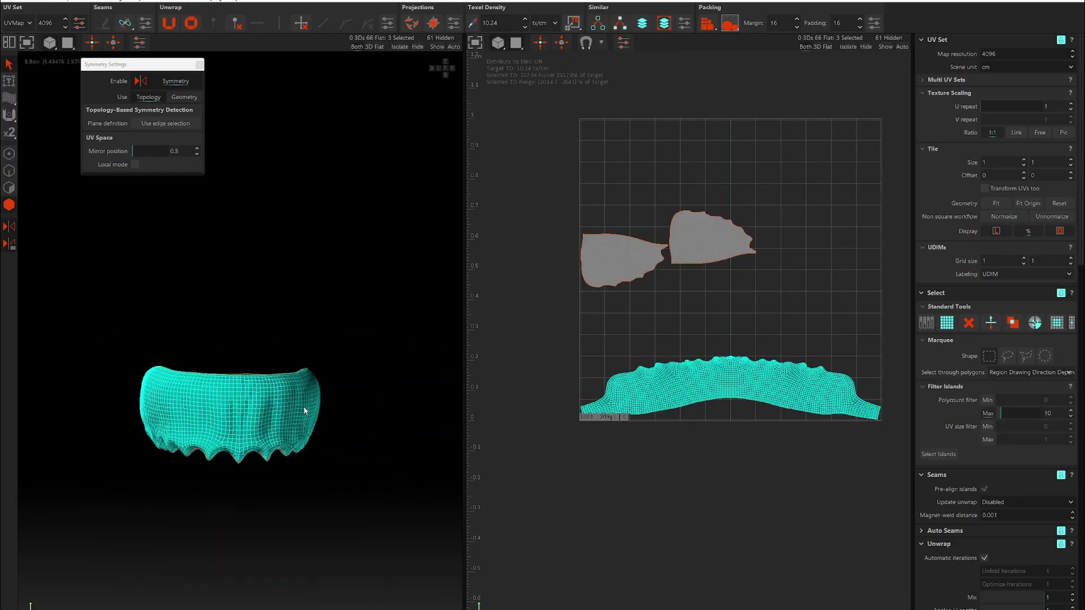
{"action": "left_click", "coordinate": [733, 499]}
{"action": "key", "text": "shift+h"}
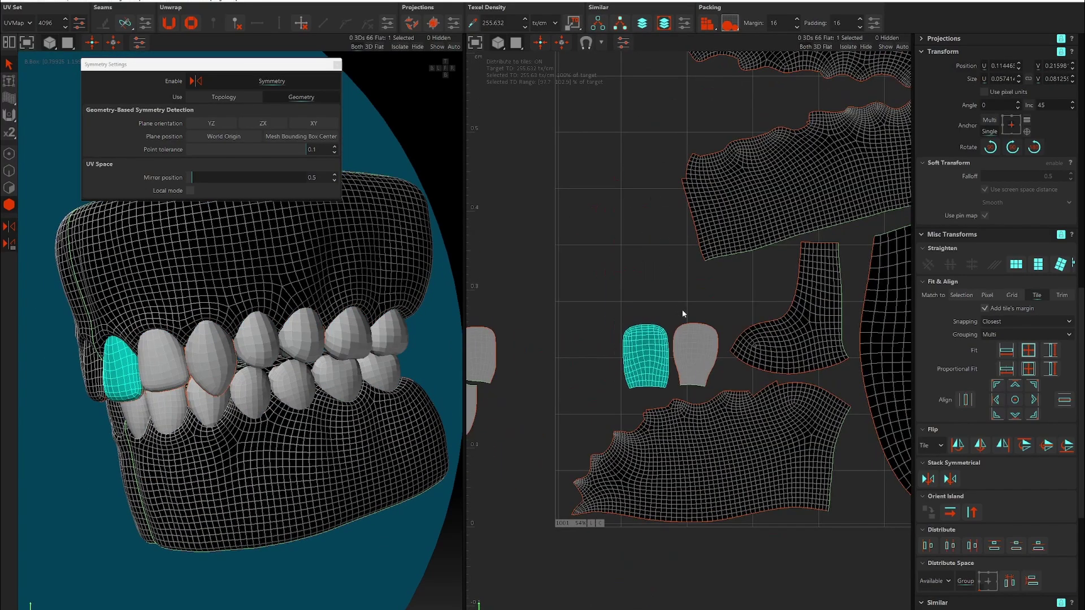
Add the matching tooth island to the selection and zoom in on the UV layout
{"action": "left_click", "coordinate": [700, 333], "text": "shift"}
{"action": "scroll", "coordinate": [722, 339], "scroll_direction": "up", "scroll_amount": 1}
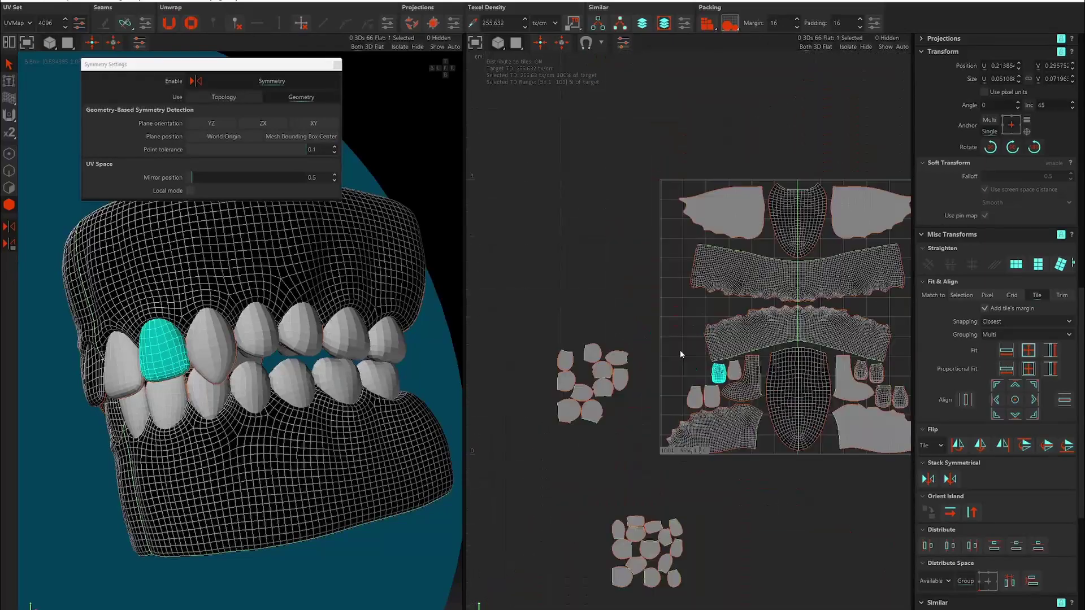
{"action": "scroll", "coordinate": [680, 354], "scroll_direction": "up", "scroll_amount": 1}
{"action": "scroll", "coordinate": [667, 345], "scroll_direction": "up", "scroll_amount": 1}
{"action": "scroll", "coordinate": [662, 342], "scroll_direction": "up", "scroll_amount": 1}
{"action": "scroll", "coordinate": [655, 339], "scroll_direction": "up", "scroll_amount": 1}
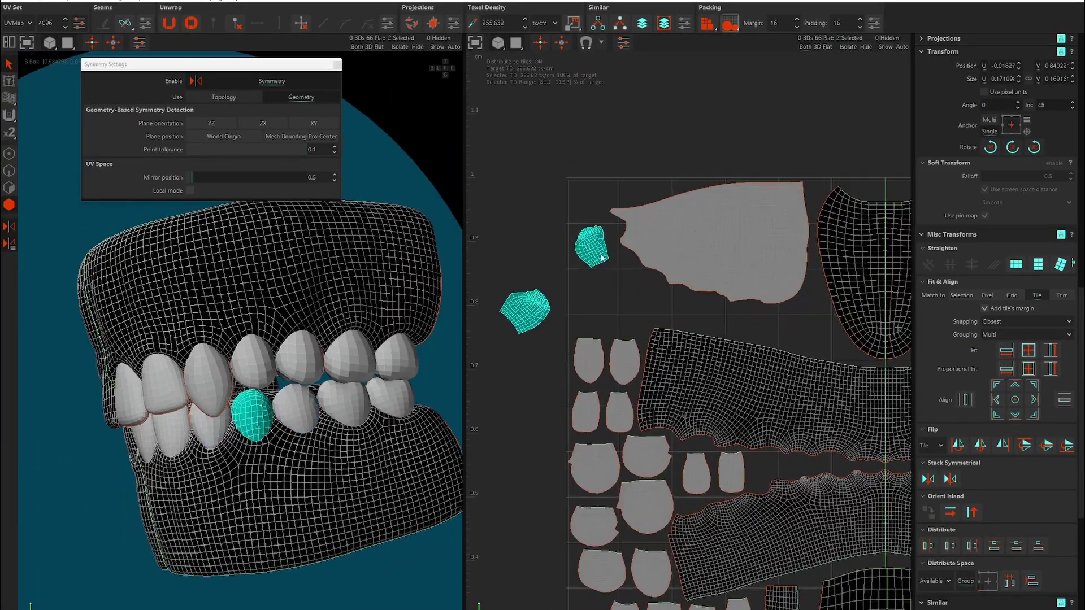
Select several other tooth islands in turn to check their UV placement
{"action": "left_click", "coordinate": [294, 408]}
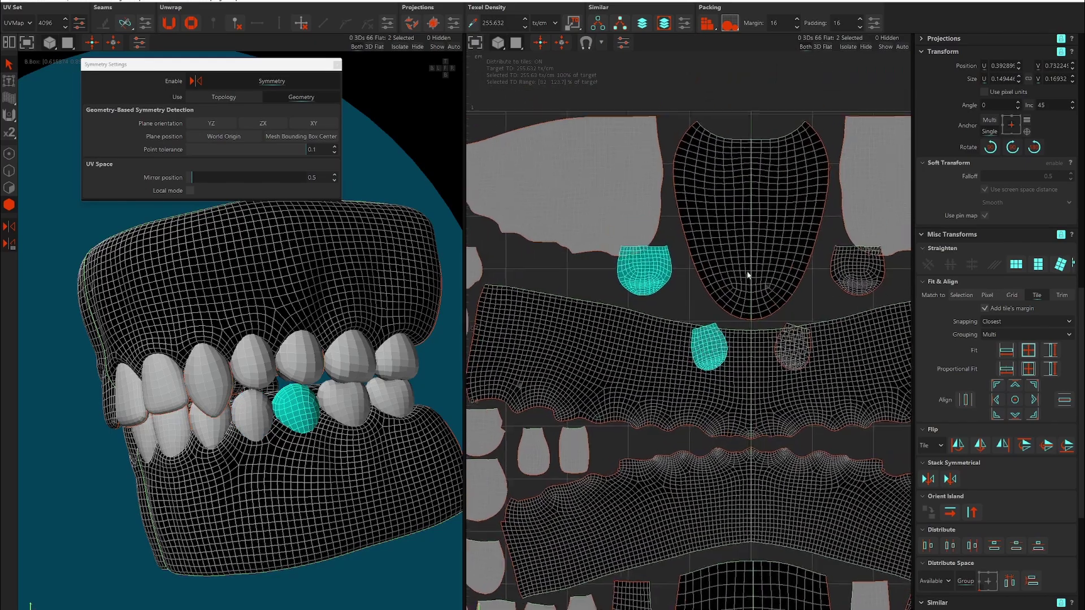
{"action": "scroll", "coordinate": [647, 290], "scroll_direction": "up", "scroll_amount": 5}
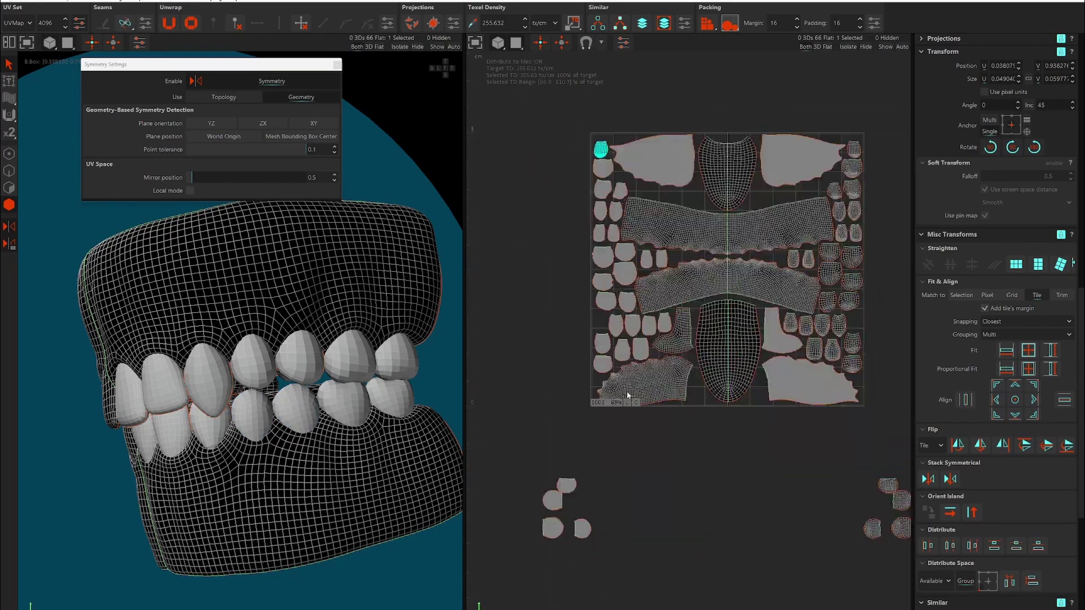
{"action": "left_click", "coordinate": [621, 190]}
{"action": "scroll", "coordinate": [537, 441], "scroll_direction": "up", "scroll_amount": 5}
{"action": "scroll", "coordinate": [664, 216], "scroll_direction": "down", "scroll_amount": 5}
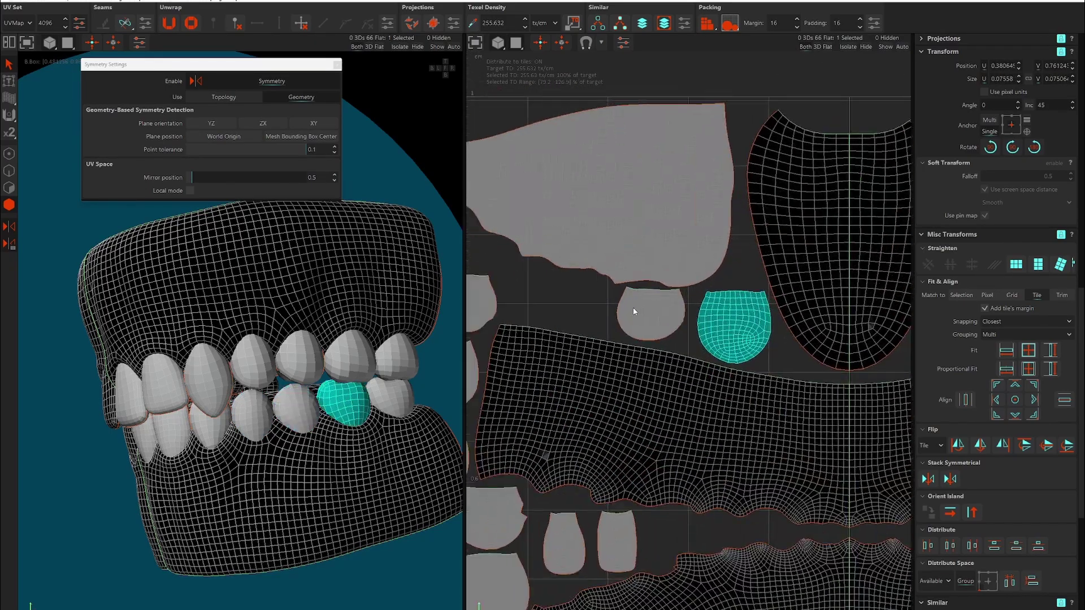
{"action": "left_click", "coordinate": [558, 500]}
{"action": "scroll", "coordinate": [664, 337], "scroll_direction": "up", "scroll_amount": 6}
{"action": "scroll", "coordinate": [664, 337], "scroll_direction": "down", "scroll_amount": 5}
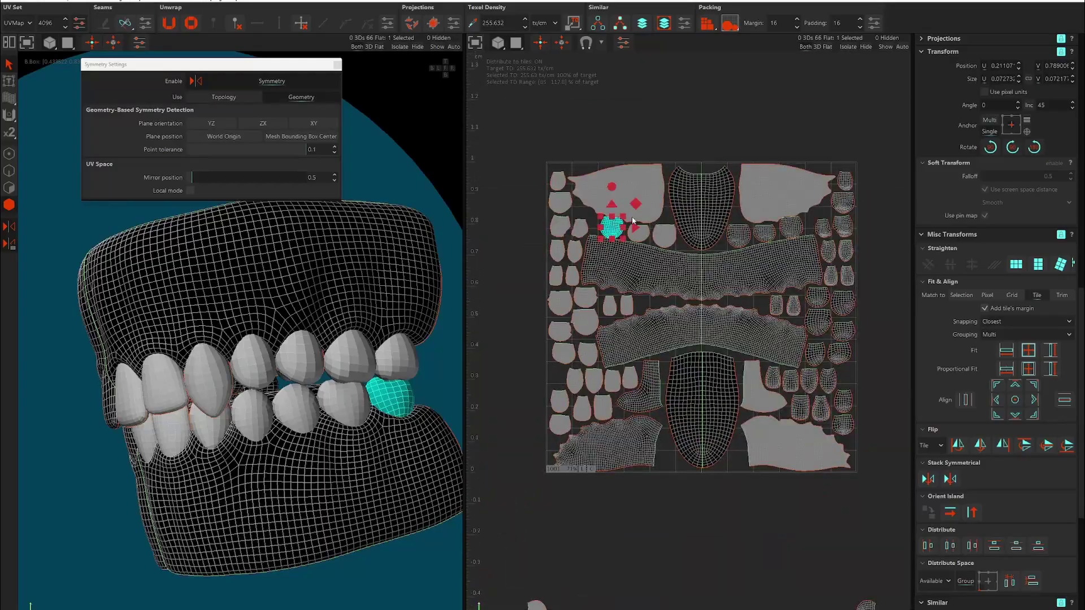
{"action": "scroll", "coordinate": [649, 339], "scroll_direction": "up", "scroll_amount": 5}
Select the tongue island and another island to check the layout, then deselect everything
{"action": "left_click", "coordinate": [649, 339]}
{"action": "left_click", "coordinate": [1015, 400]}
{"action": "scroll", "coordinate": [690, 189], "scroll_direction": "down", "scroll_amount": 3}
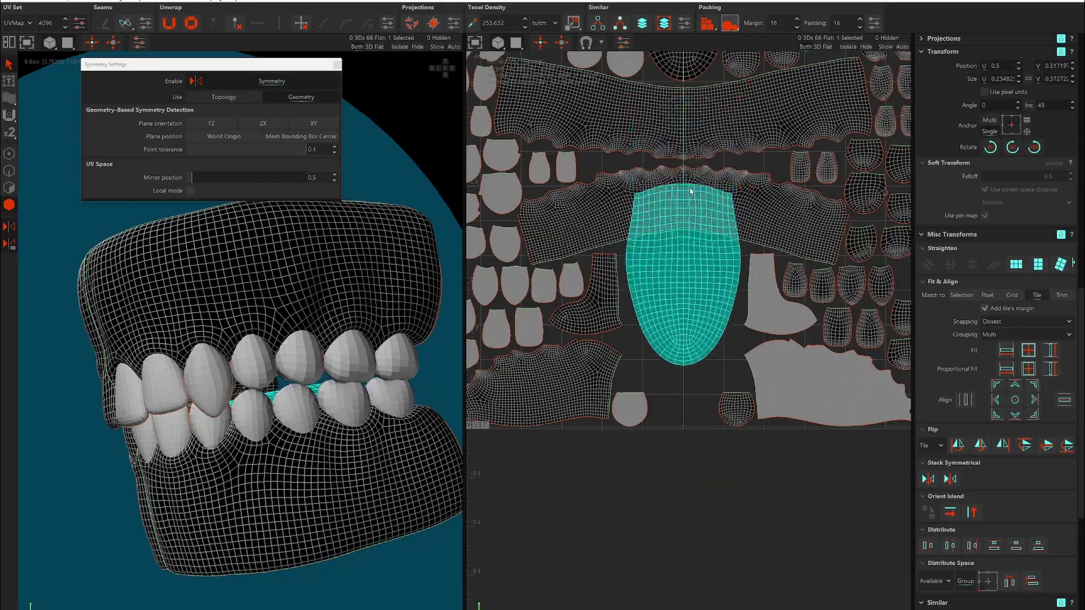
{"action": "scroll", "coordinate": [681, 226], "scroll_direction": "up", "scroll_amount": 3}
{"action": "scroll", "coordinate": [635, 208], "scroll_direction": "down", "scroll_amount": 5}
{"action": "left_click", "coordinate": [590, 198]}
{"action": "scroll", "coordinate": [664, 255], "scroll_direction": "up", "scroll_amount": 4}
{"action": "scroll", "coordinate": [700, 286], "scroll_direction": "down", "scroll_amount": 2}
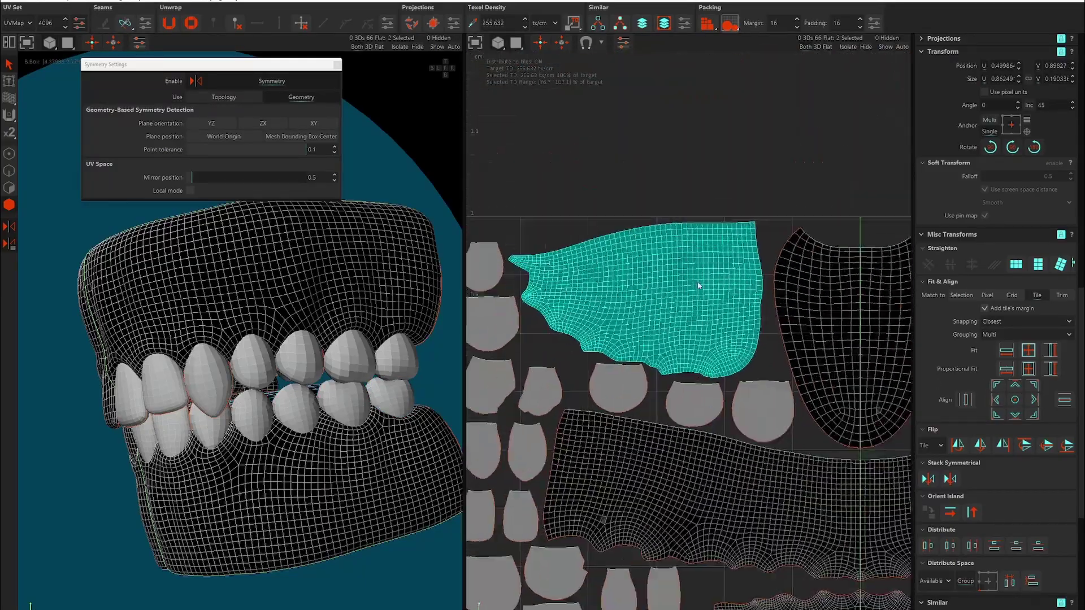
{"action": "scroll", "coordinate": [699, 286], "scroll_direction": "up", "scroll_amount": 3}
{"action": "scroll", "coordinate": [720, 332], "scroll_direction": "down", "scroll_amount": 3}
{"action": "left_click", "coordinate": [719, 334]}
{"action": "scroll", "coordinate": [808, 351], "scroll_direction": "down", "scroll_amount": 3}
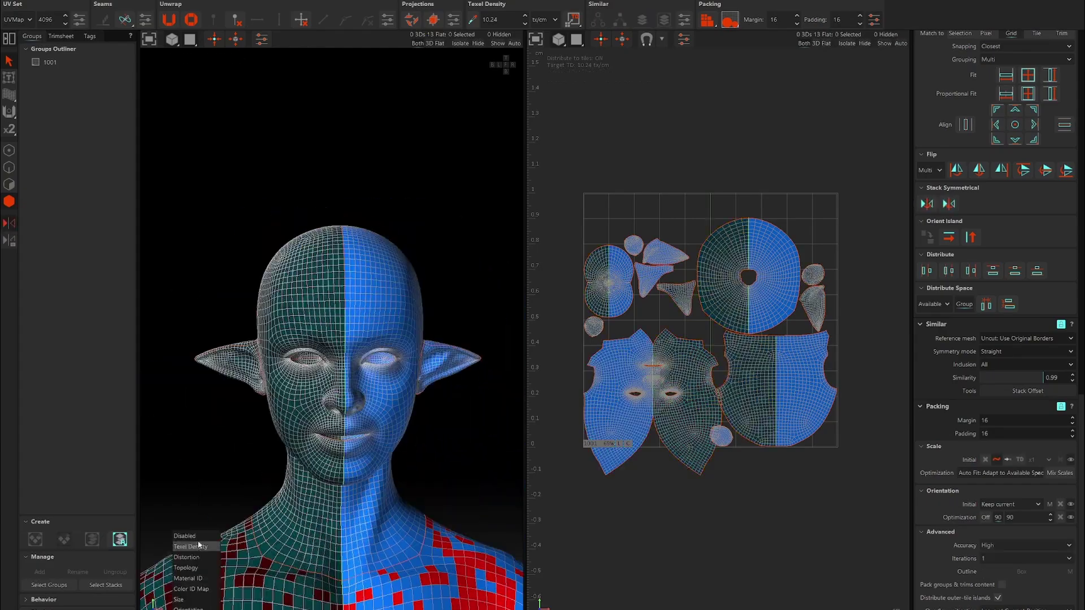
Display texel density on the body mesh and select both arm islands
{"action": "left_click", "coordinate": [198, 544]}
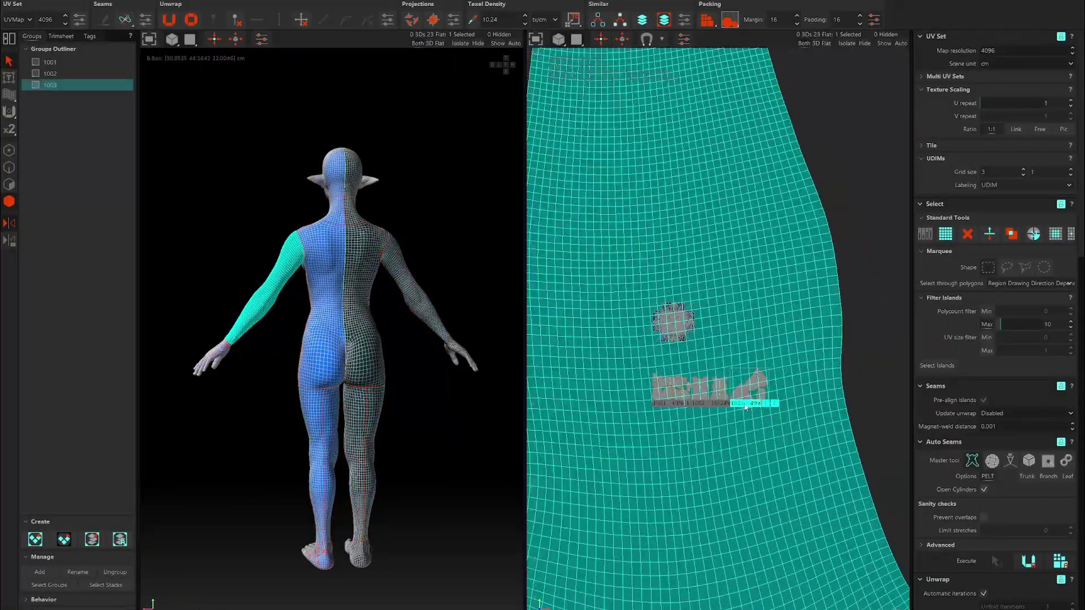
{"action": "left_click", "coordinate": [745, 407]}
{"action": "scroll", "coordinate": [764, 413], "scroll_direction": "down", "scroll_amount": 5}
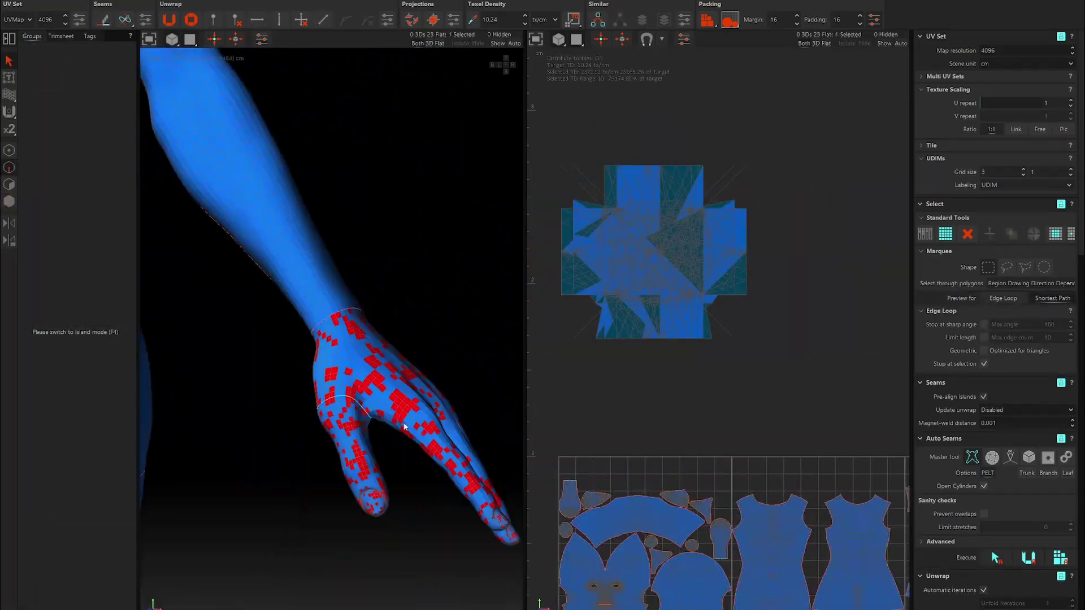
Select both hands' UV islands up to the wrists and pack them into UDIM tile 1004
{"action": "mouse_move", "coordinate": [404, 427]}
{"action": "middle_mouse_down"}
{"action": "mouse_move", "coordinate": [230, 412]}
{"action": "mouse_move", "coordinate": [281, 530]}
{"action": "mouse_move", "coordinate": [470, 379]}
{"action": "mouse_move", "coordinate": [381, 347]}
{"action": "mouse_move", "coordinate": [363, 448]}
{"action": "mouse_move", "coordinate": [339, 448]}
{"action": "mouse_move", "coordinate": [368, 395]}
{"action": "mouse_move", "coordinate": [406, 363]}
{"action": "mouse_move", "coordinate": [364, 360]}
{"action": "middle_mouse_up"}
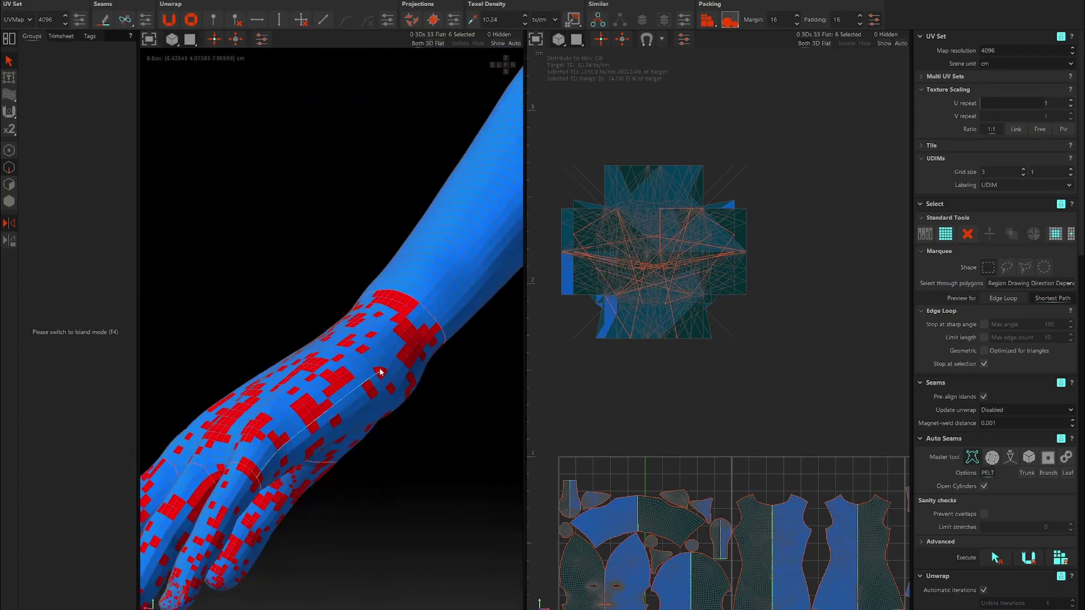
{"action": "middle_click_drag", "start_coordinate": [351, 437], "coordinate": [365, 341]}
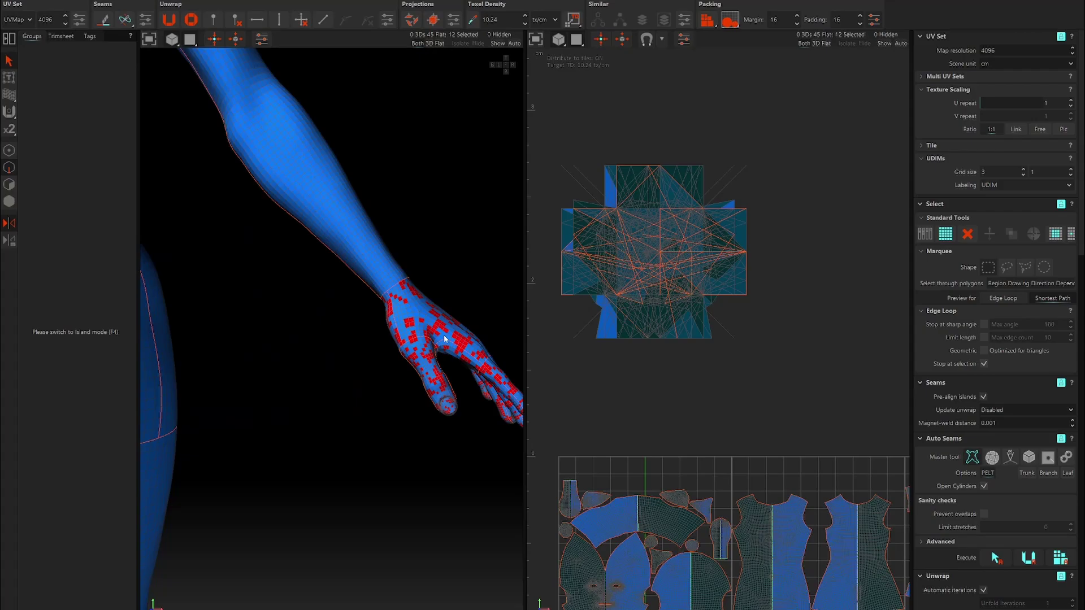
{"action": "key", "text": "F4"}
{"action": "key", "text": "i"}
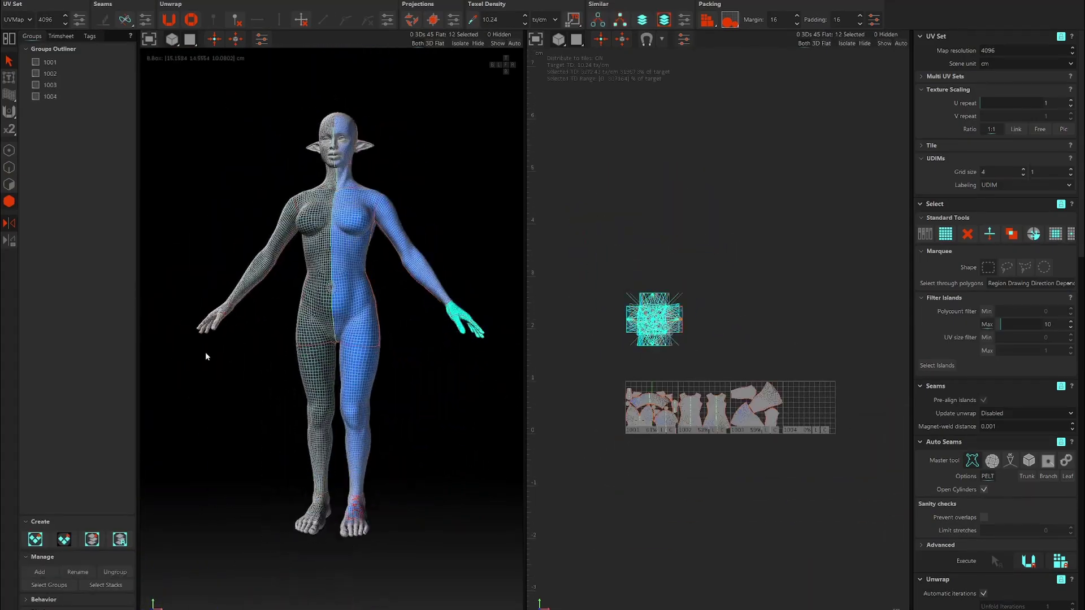
{"action": "left_click", "coordinate": [651, 297]}
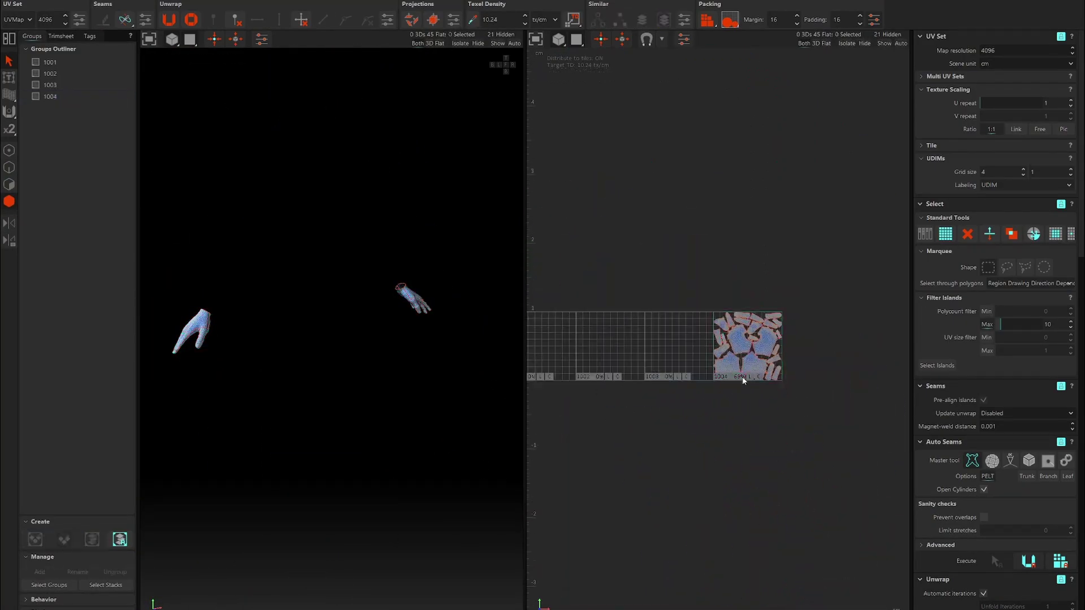
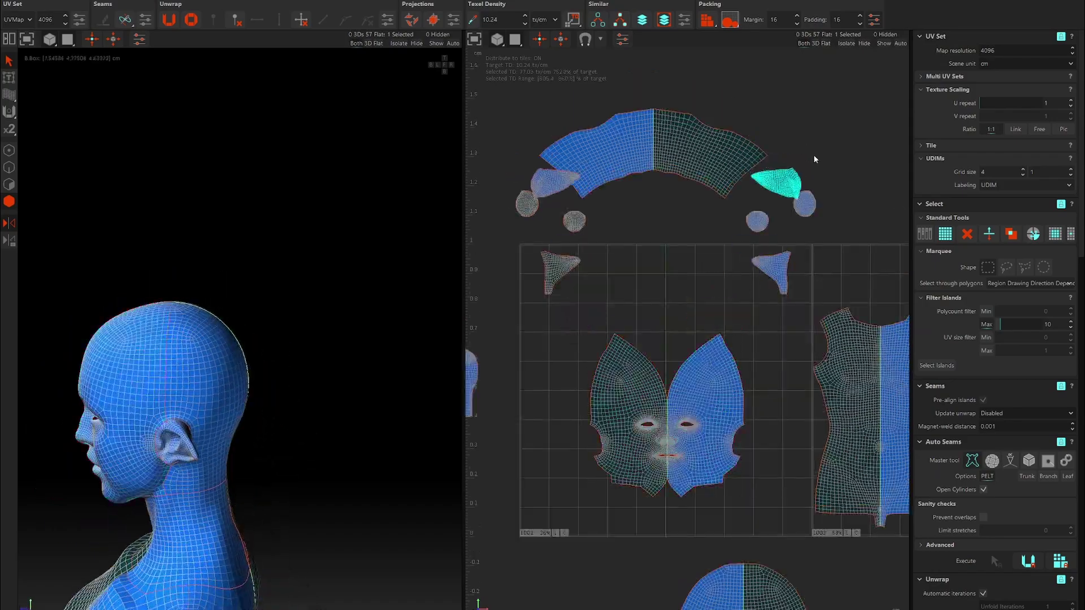
Snap the face island down into place in the tile, then select it
{"action": "left_click", "coordinate": [614, 102]}
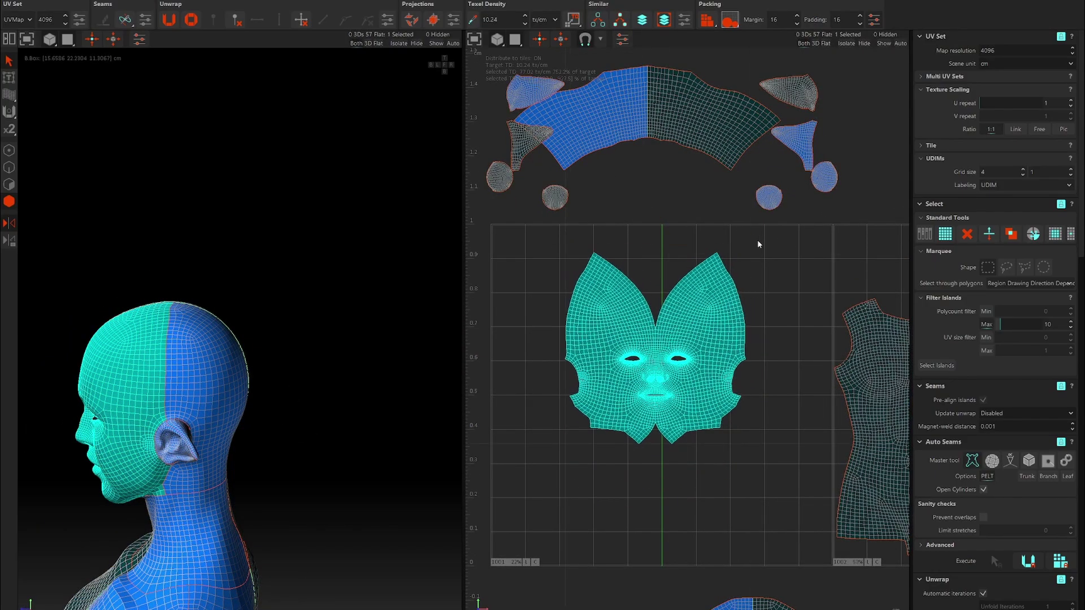
{"action": "left_click_drag", "start_coordinate": [765, 241], "coordinate": [766, 276]}
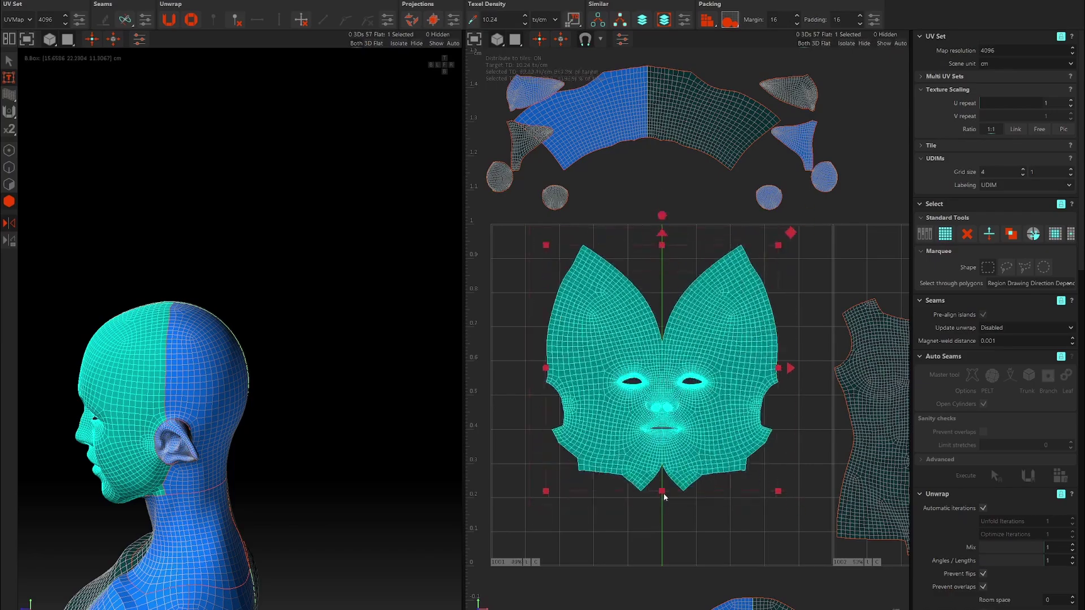
{"action": "scroll", "coordinate": [665, 497], "scroll_direction": "down", "scroll_amount": 2}
{"action": "mouse_move", "coordinate": [239, 497]}
{"action": "middle_mouse_down"}
{"action": "mouse_move", "coordinate": [264, 308]}
{"action": "mouse_move", "coordinate": [246, 444]}
{"action": "middle_mouse_up"}
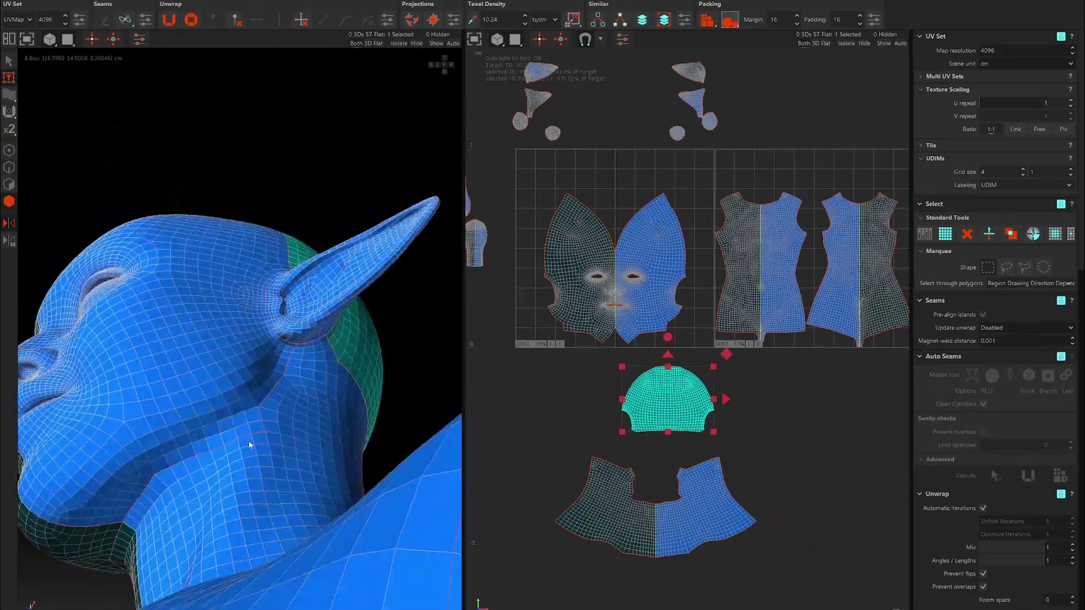
{"action": "left_click", "coordinate": [247, 444]}
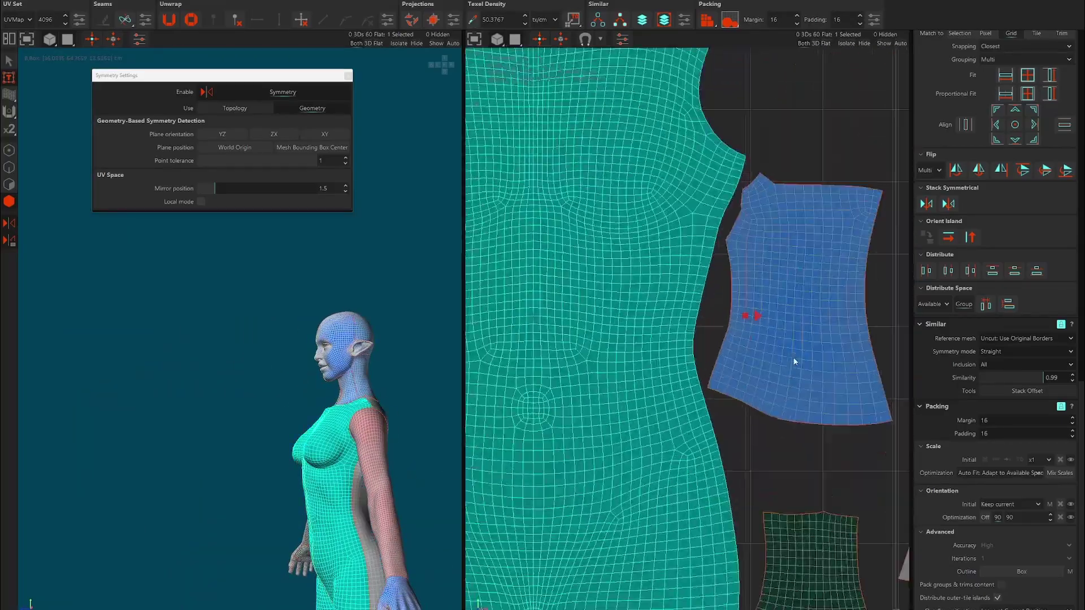
Select the small blue torso island in the UV view
{"action": "left_click", "coordinate": [791, 361]}
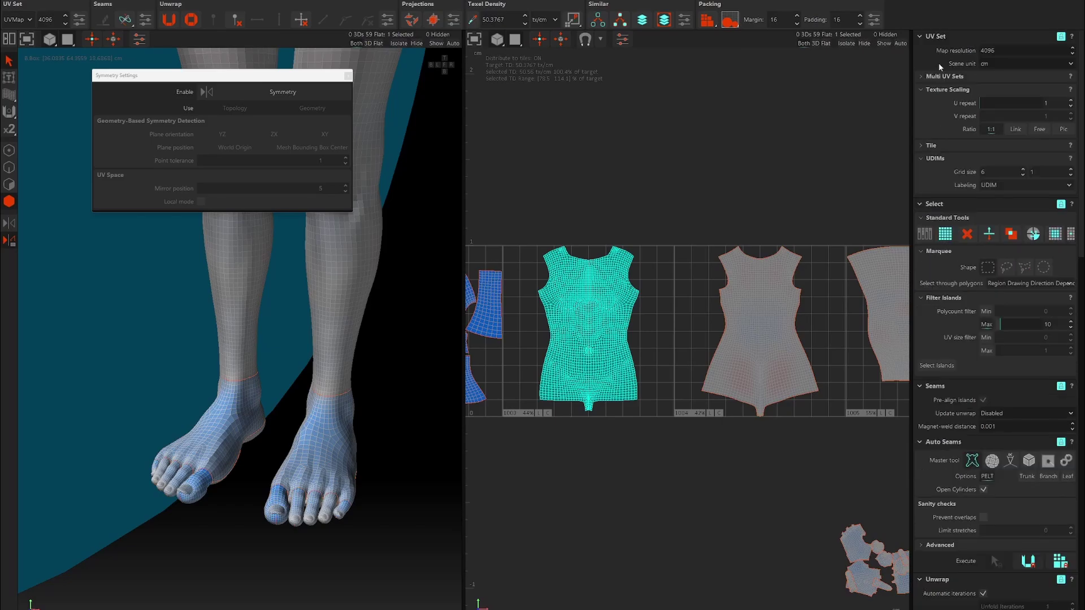
Select the left torso, leg, foot and toe islands in turn
{"action": "left_click", "coordinate": [620, 330]}
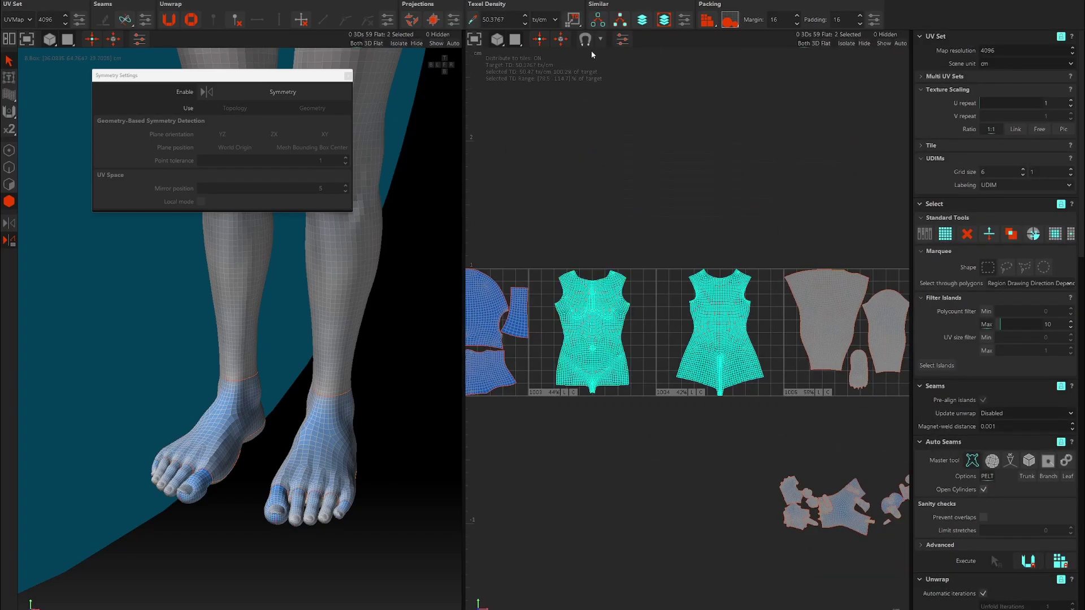
{"action": "left_click", "coordinate": [738, 298]}
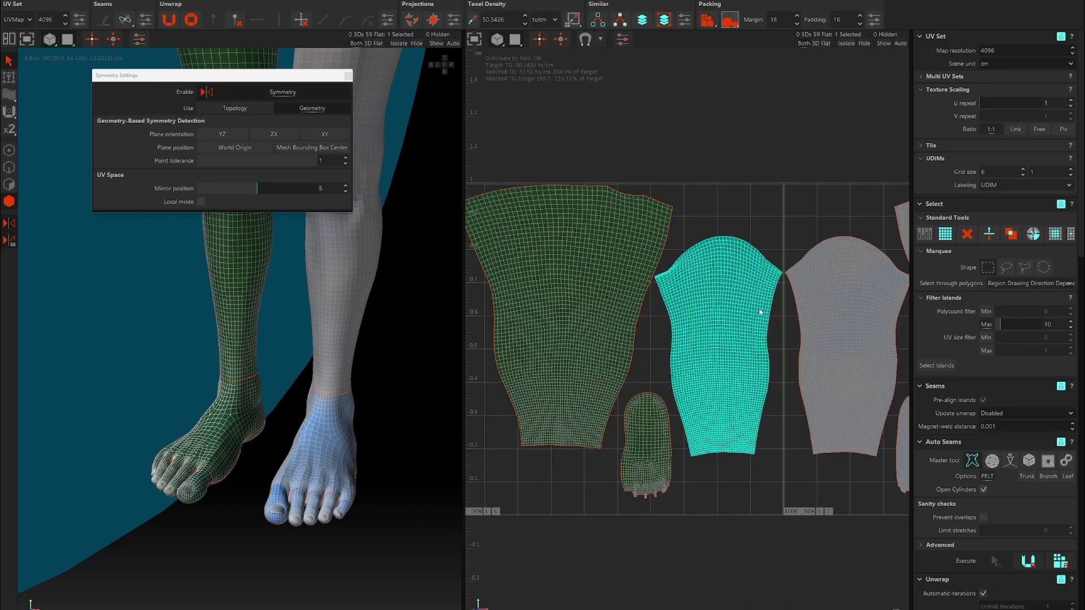
{"action": "scroll", "coordinate": [791, 350], "scroll_direction": "up", "scroll_amount": 5}
{"action": "scroll", "coordinate": [819, 386], "scroll_direction": "down", "scroll_amount": 2}
{"action": "left_click", "coordinate": [735, 430]}
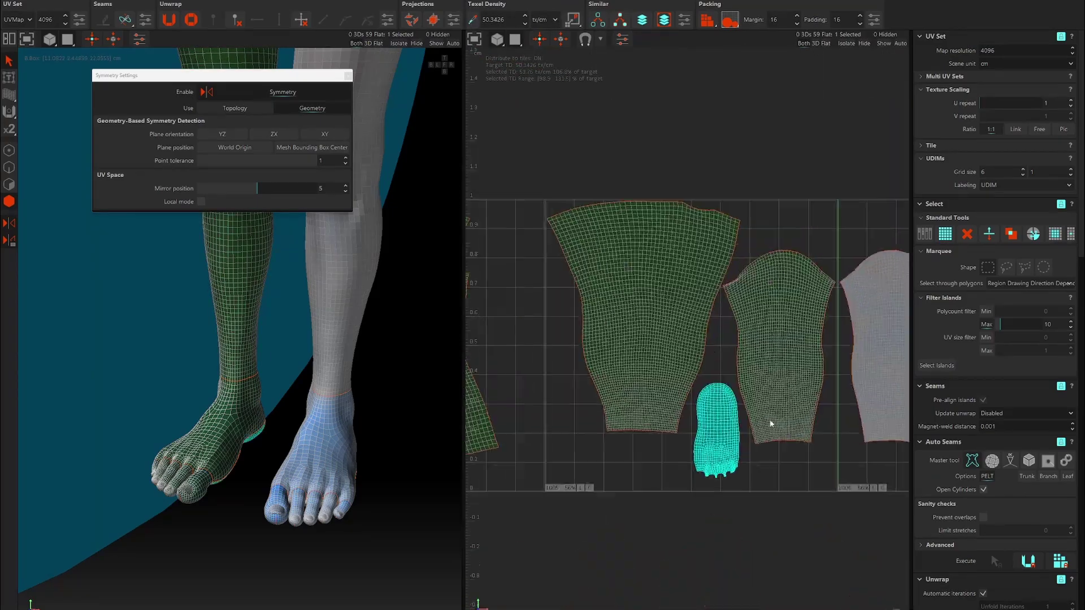
{"action": "scroll", "coordinate": [644, 331], "scroll_direction": "down", "scroll_amount": 2}
{"action": "left_click", "coordinate": [627, 362]}
{"action": "scroll", "coordinate": [621, 304], "scroll_direction": "up", "scroll_amount": 2}
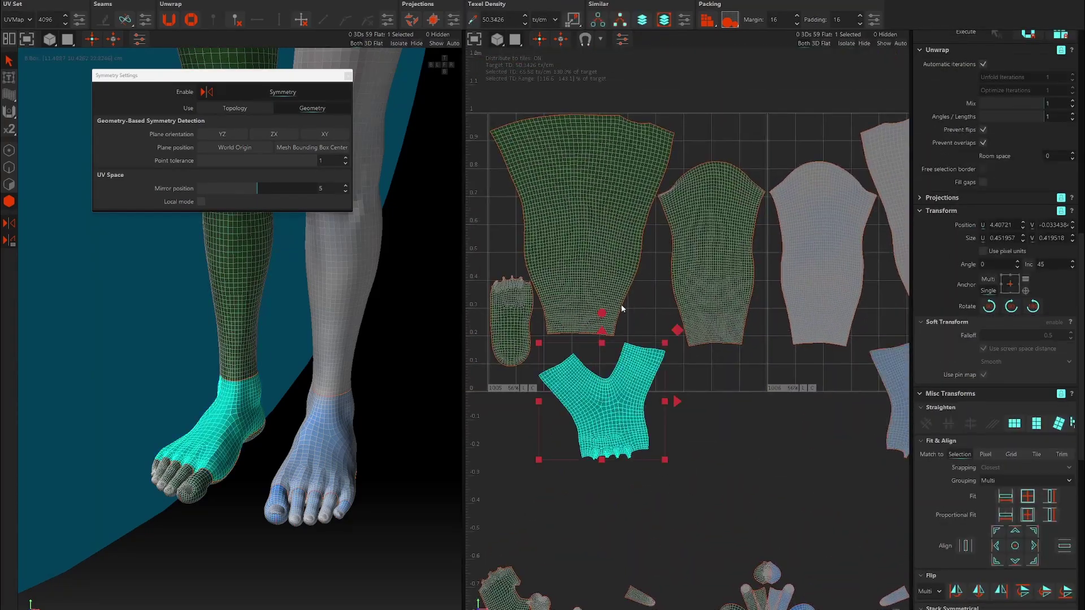
Orbit around to the ankle and select the ankle island
{"action": "middle_click_drag", "start_coordinate": [169, 339], "coordinate": [237, 452]}
{"action": "scroll", "coordinate": [246, 469], "scroll_direction": "up", "scroll_amount": 4}
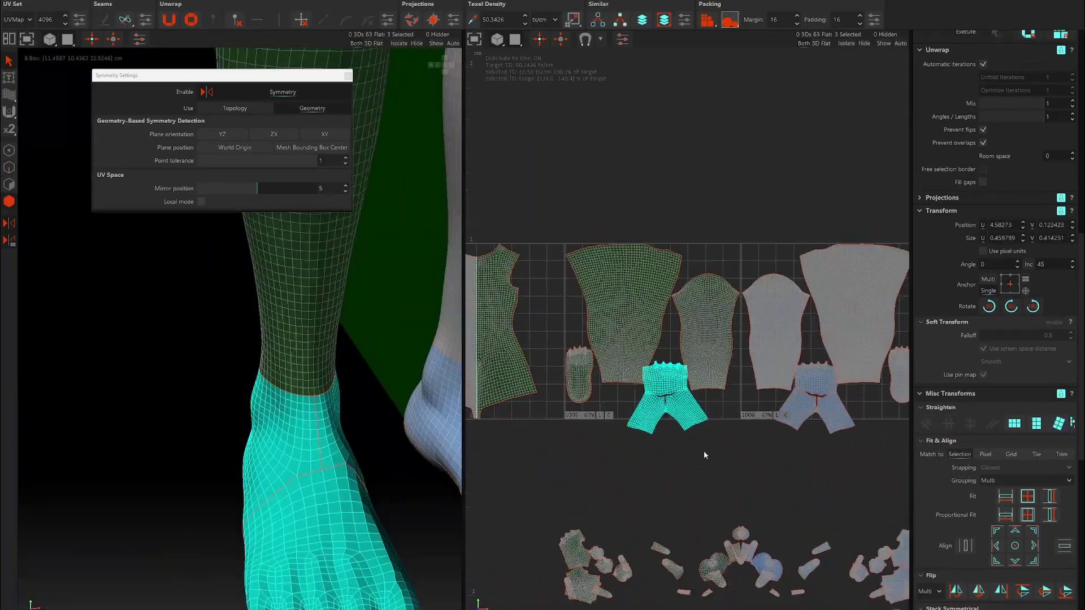
{"action": "scroll", "coordinate": [653, 357], "scroll_direction": "up", "scroll_amount": 2}
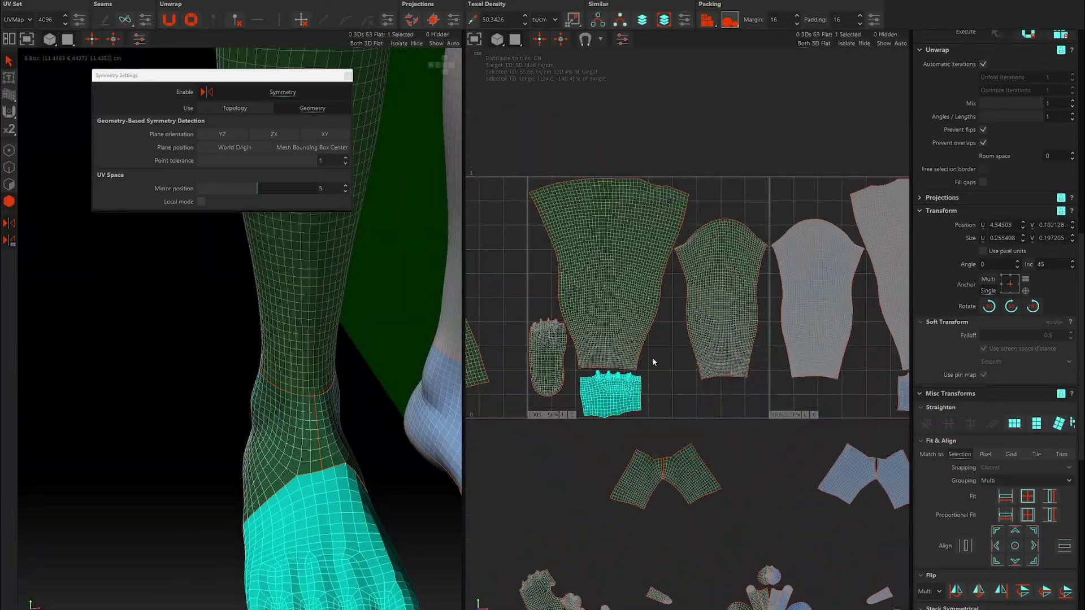
{"action": "scroll", "coordinate": [628, 377], "scroll_direction": "up", "scroll_amount": 2}
{"action": "scroll", "coordinate": [525, 387], "scroll_direction": "up", "scroll_amount": 2}
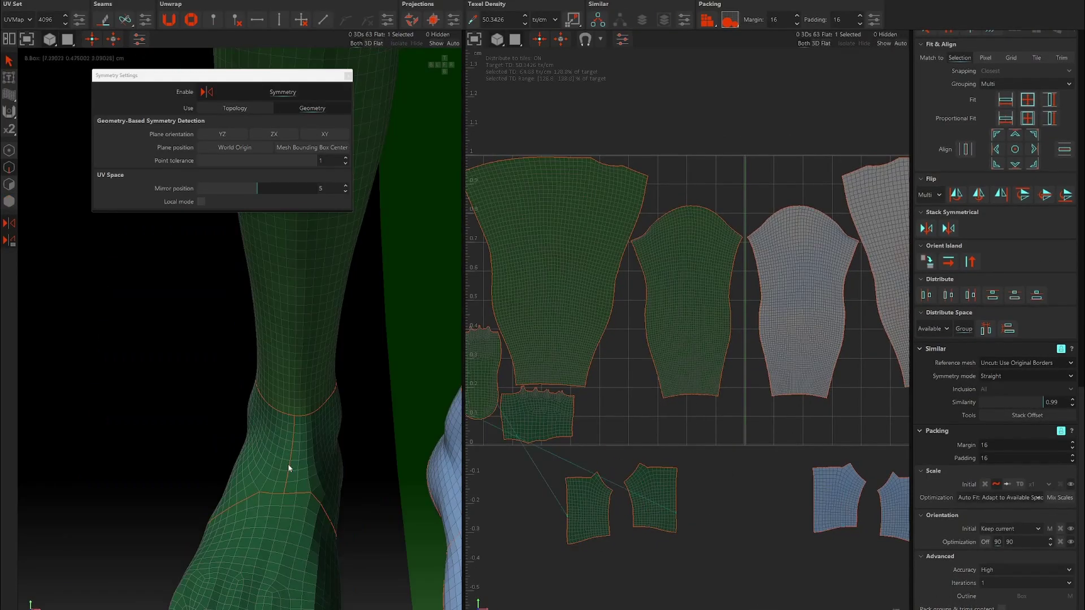
{"action": "left_click", "coordinate": [288, 468]}
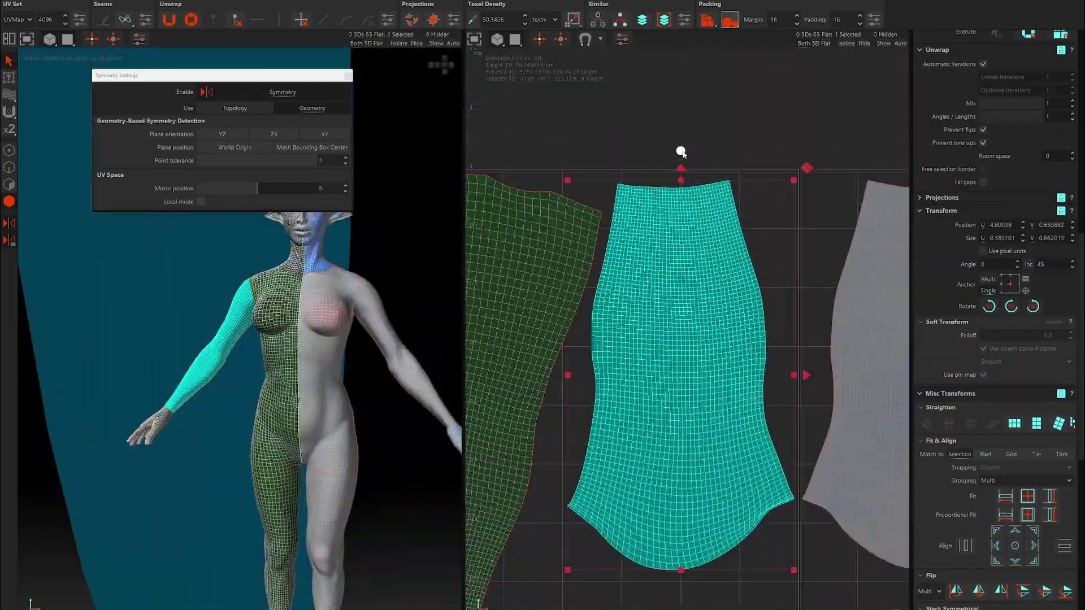
{"action": "scroll", "coordinate": [681, 152], "scroll_direction": "up", "scroll_amount": 1}
{"action": "scroll", "coordinate": [681, 168], "scroll_direction": "up", "scroll_amount": 2}
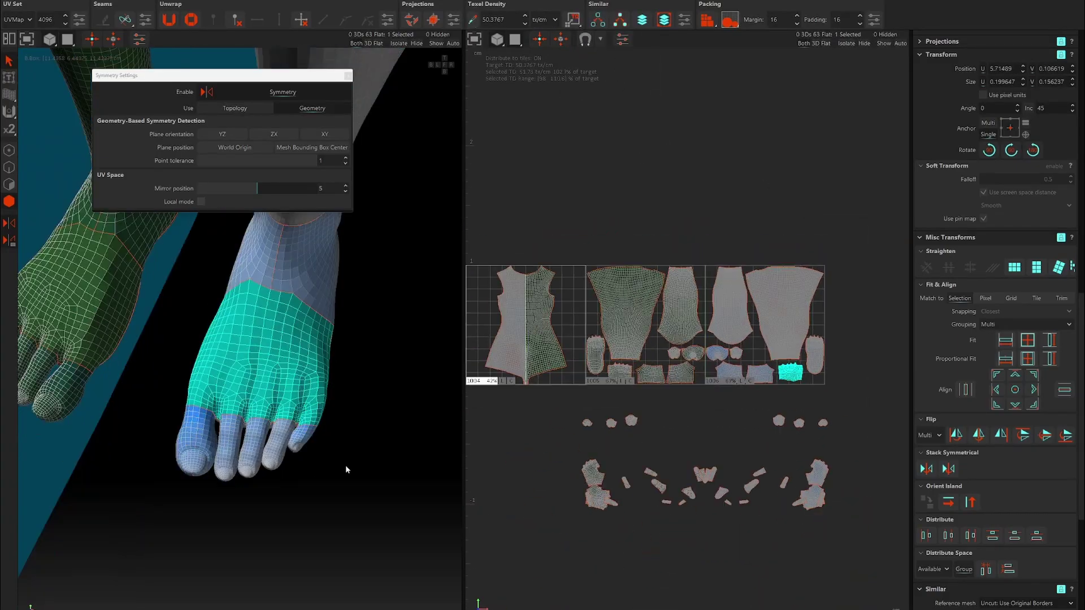
Repack the islands into three tiles, dismiss the texture path prompt, and frame the character
{"action": "scroll", "coordinate": [936, 220], "scroll_direction": "up", "scroll_amount": 10}
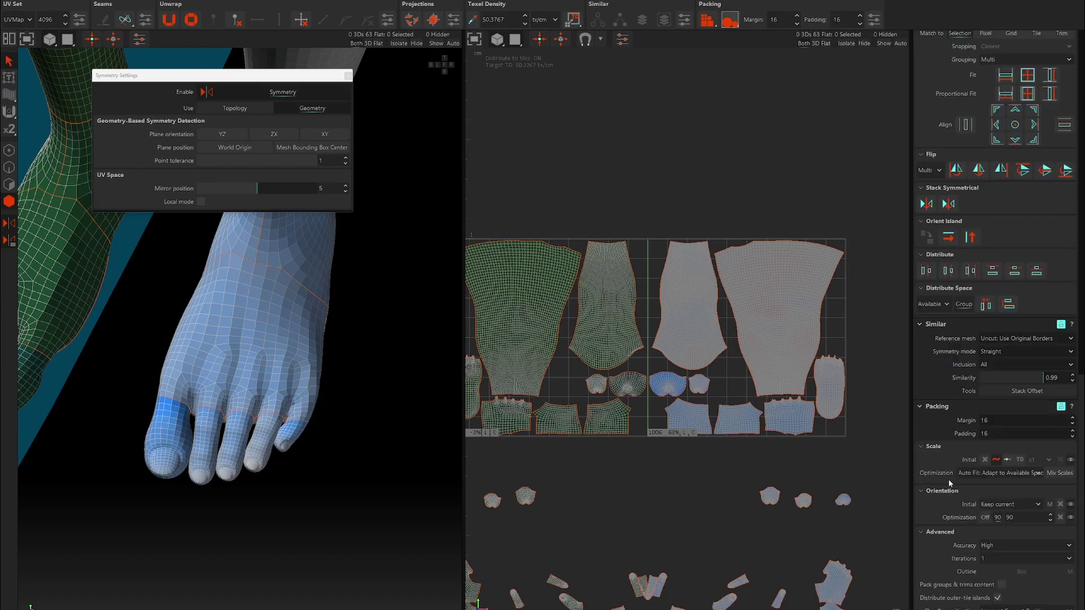
{"action": "left_click", "coordinate": [540, 43]}
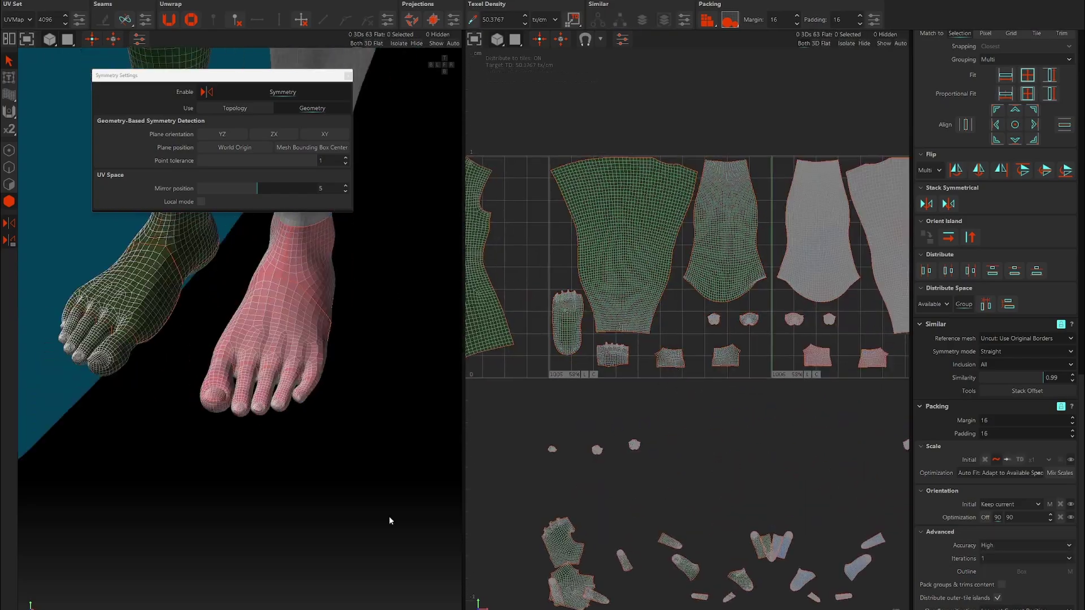
{"action": "double_click", "coordinate": [770, 199]}
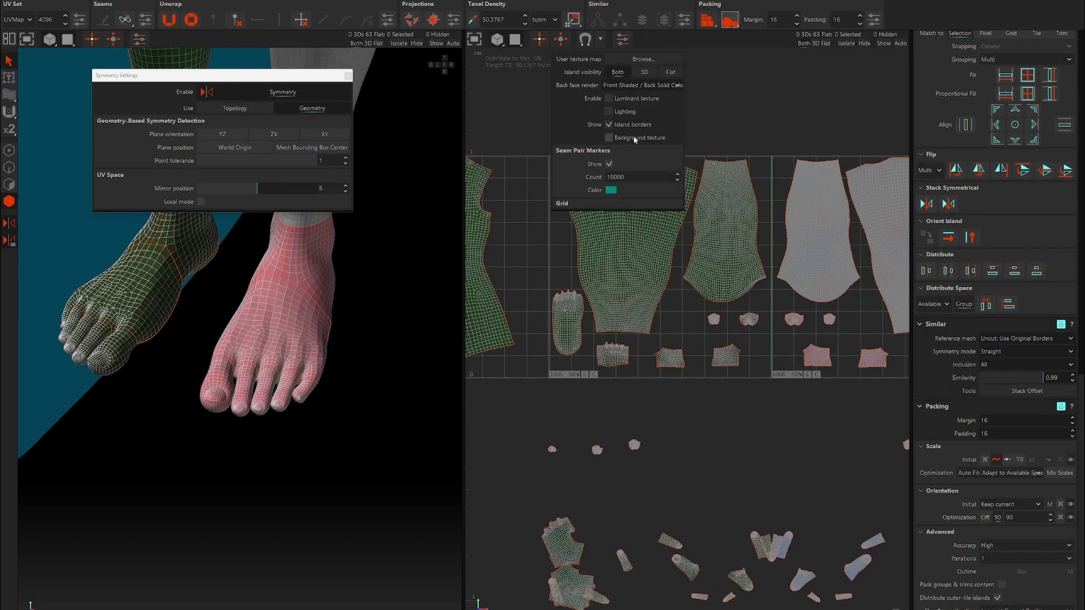
{"action": "left_click", "coordinate": [111, 40]}
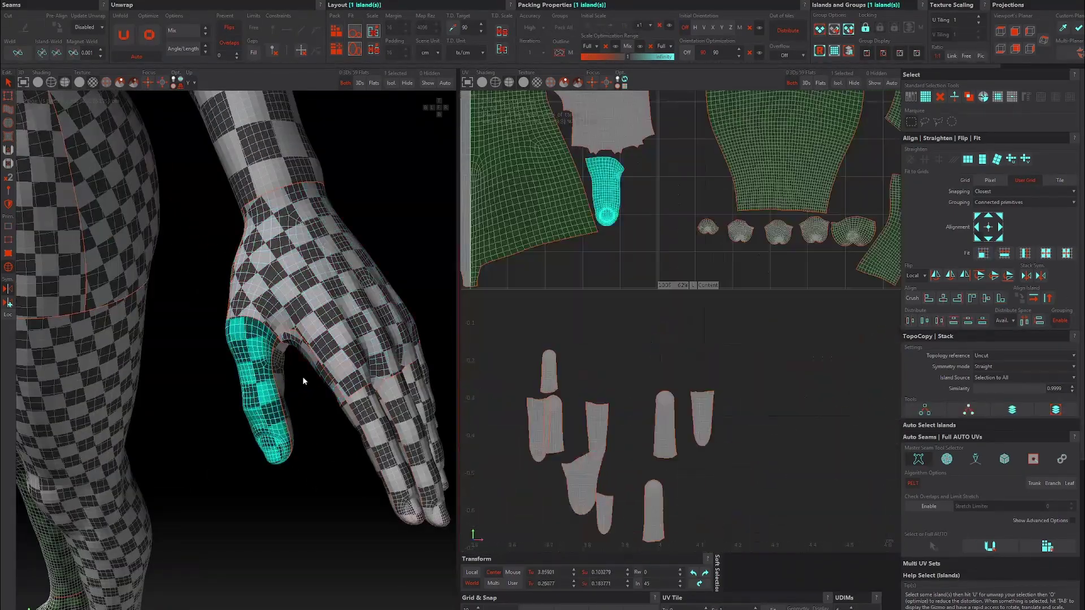
Move the ankle island up into the foot tile
{"action": "scroll", "coordinate": [631, 262], "scroll_direction": "down", "scroll_amount": 5}
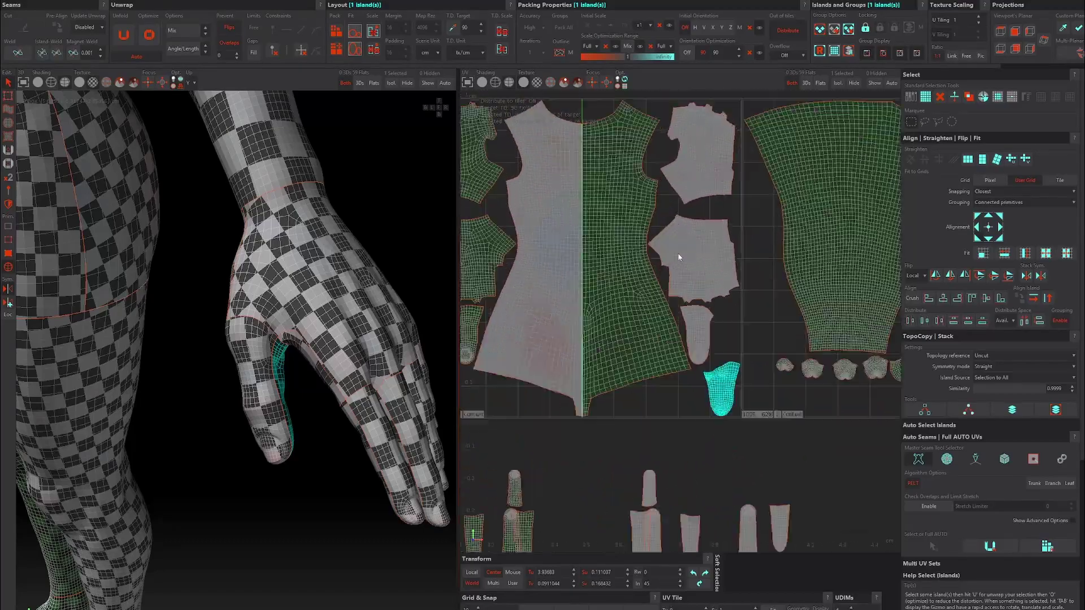
{"action": "left_click", "coordinate": [682, 279]}
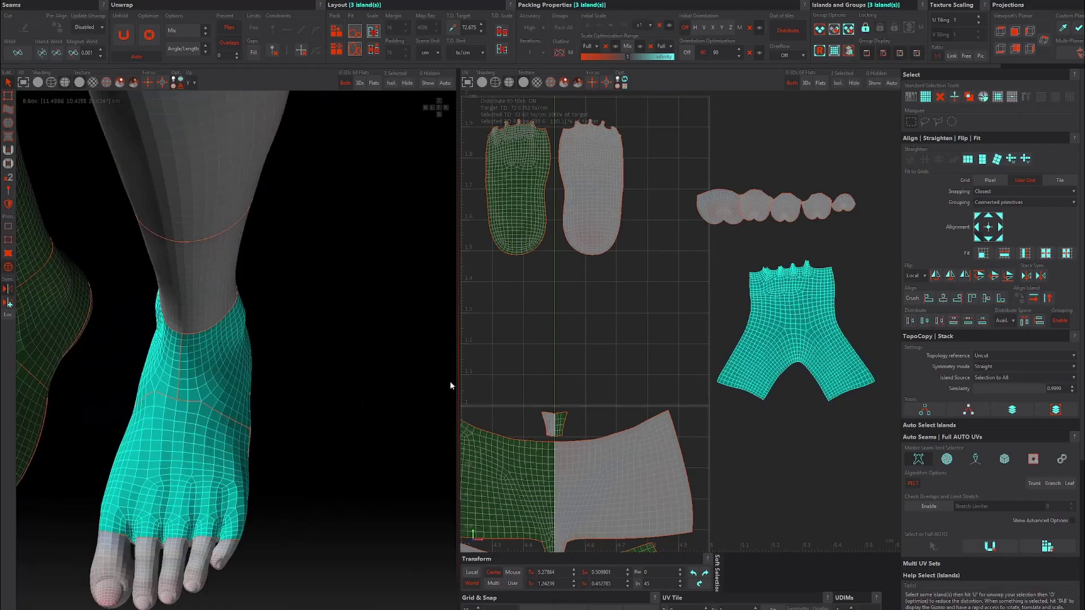
{"action": "left_click_drag", "start_coordinate": [794, 429], "coordinate": [687, 246]}
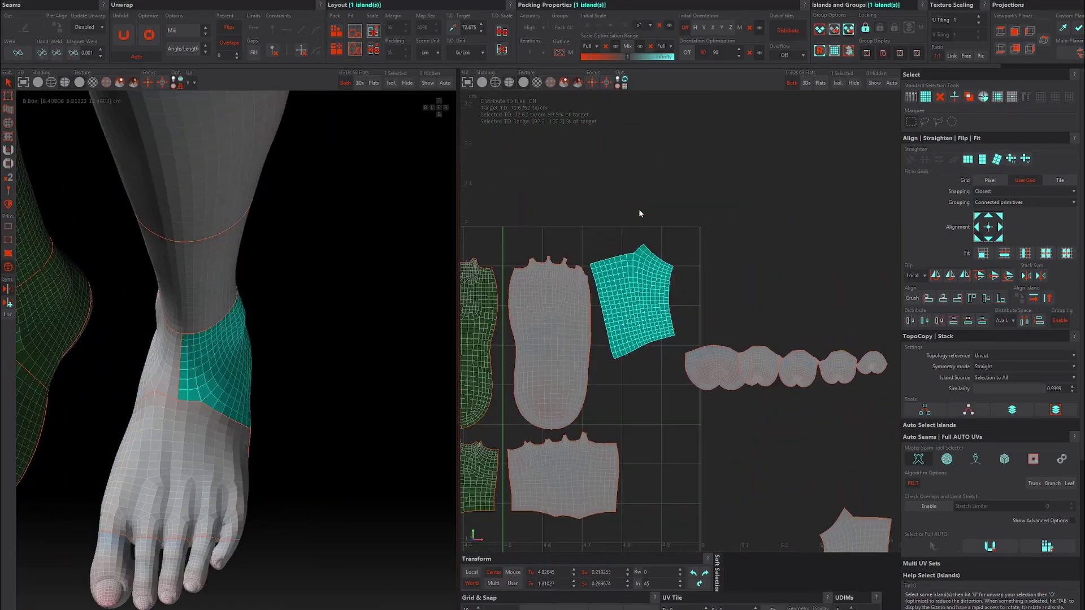
Select the top-of-foot island, then the nine right-foot islands, then only the sole
{"action": "left_click", "coordinate": [609, 426]}
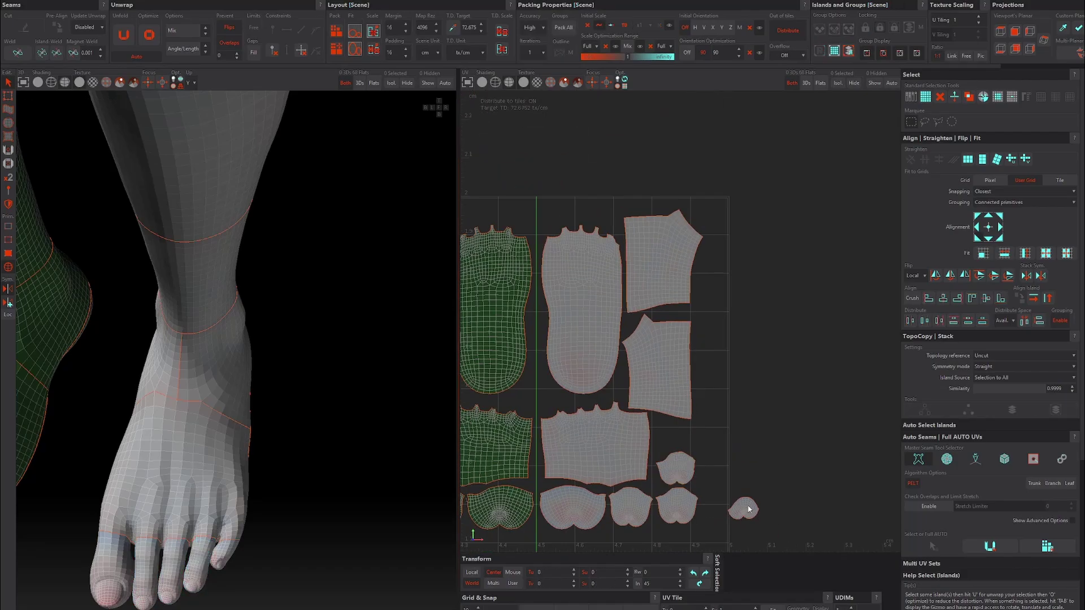
{"action": "scroll", "coordinate": [631, 461], "scroll_direction": "down", "scroll_amount": 3}
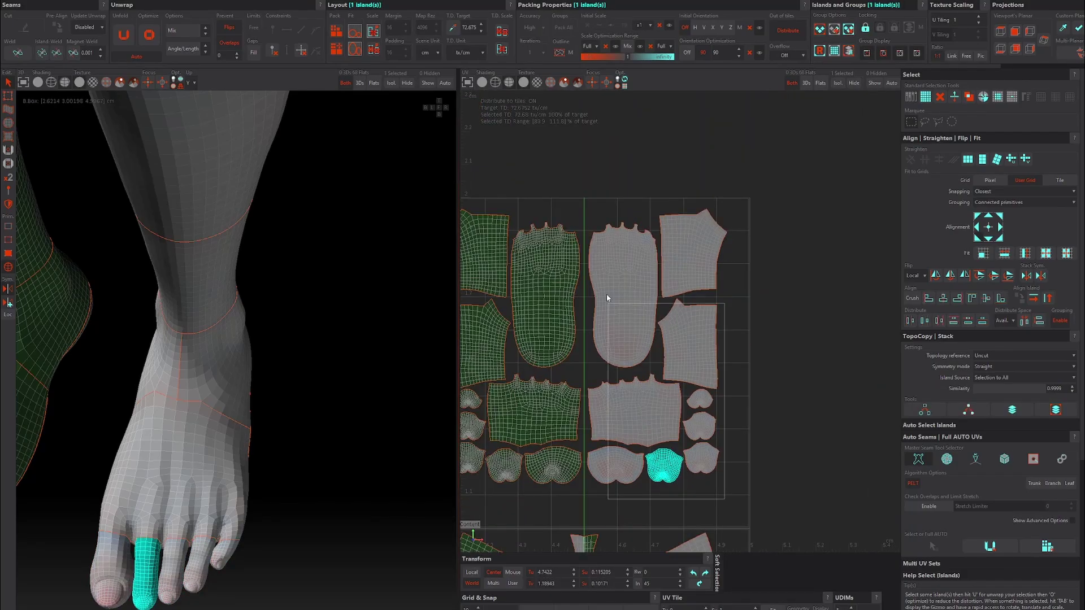
{"action": "left_click_drag", "start_coordinate": [606, 293], "coordinate": [687, 407]}
{"action": "scroll", "coordinate": [696, 301], "scroll_direction": "up", "scroll_amount": 2}
{"action": "scroll", "coordinate": [686, 298], "scroll_direction": "up", "scroll_amount": 3}
{"action": "left_click", "coordinate": [683, 296]}
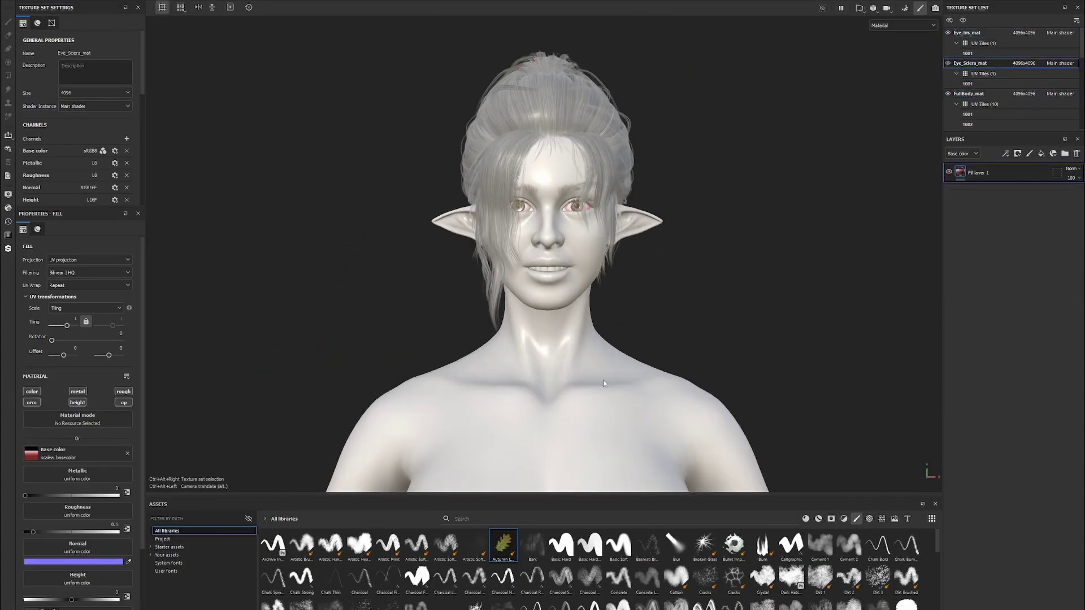
In FullBody_mat, put FaceDetailsBase_NML into the Normal fill layer's normal slot
{"action": "right_click", "coordinate": [603, 383], "text": "ctrl+alt"}
{"action": "left_click_drag", "start_coordinate": [603, 383], "coordinate": [711, 314], "text": "alt"}
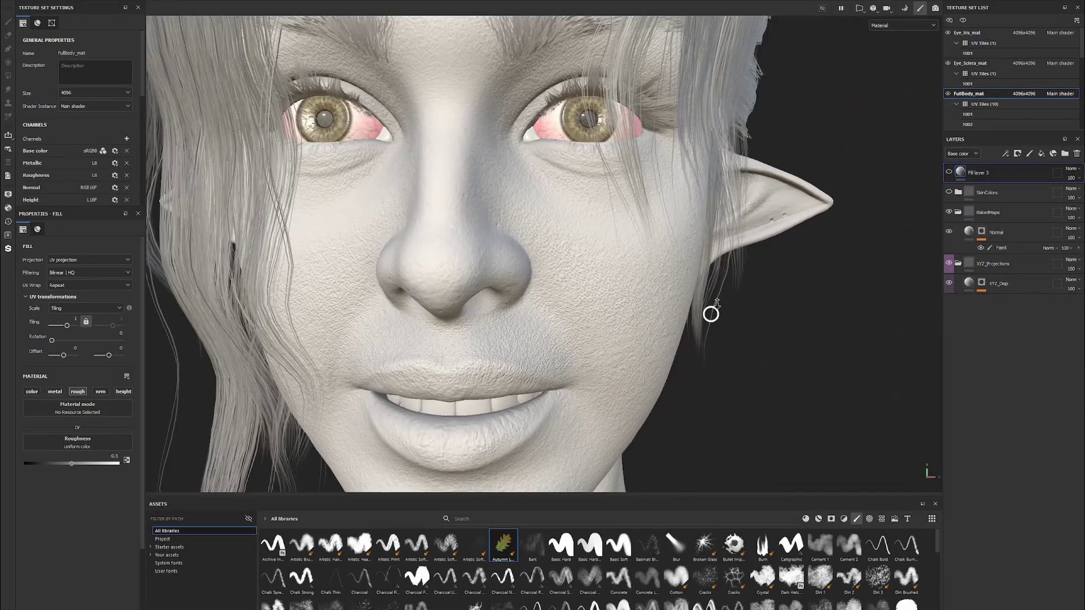
{"action": "left_click", "coordinate": [218, 538]}
{"action": "left_click", "coordinate": [1024, 242]}
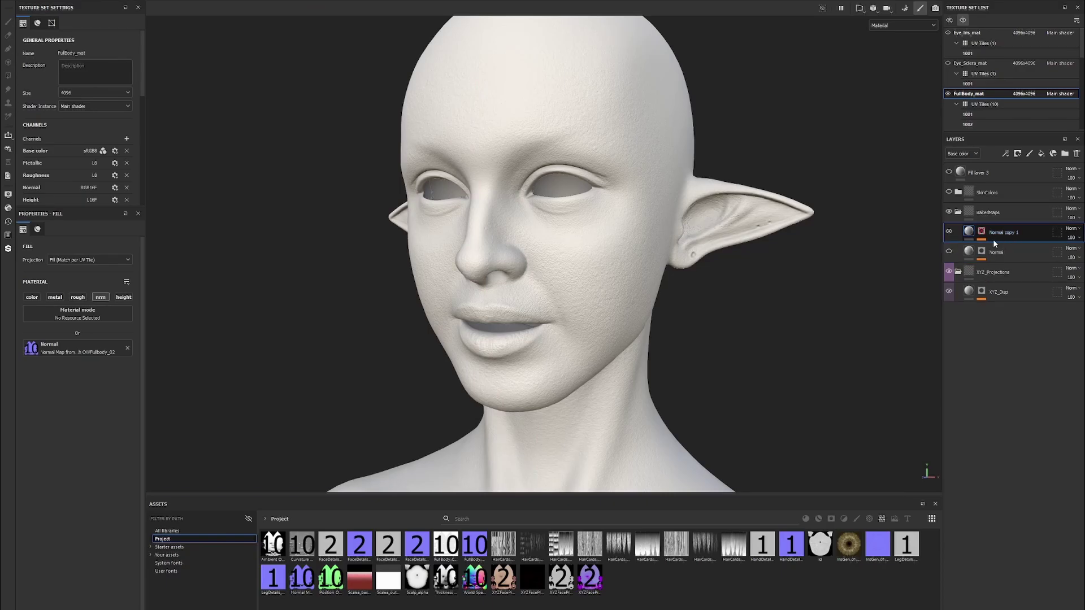
{"action": "left_click_drag", "start_coordinate": [365, 551], "coordinate": [31, 347]}
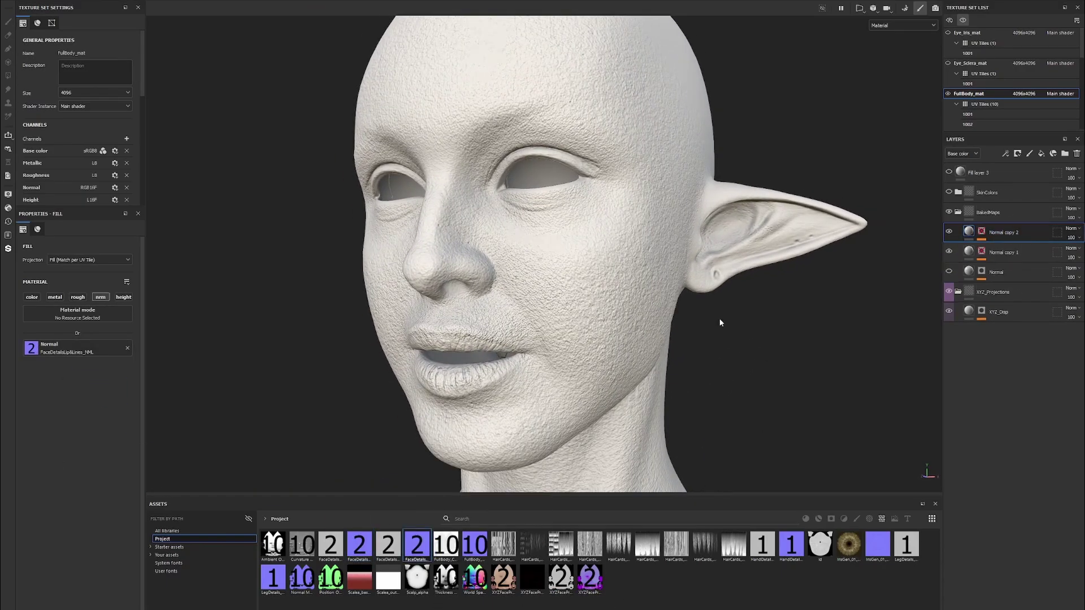
Set Normal copy 1 opacity to 50 and duplicate the XYZ_Disp height layer twice
{"action": "left_click", "coordinate": [1009, 254]}
{"action": "type", "text": "50"}
{"action": "key", "text": "Return"}
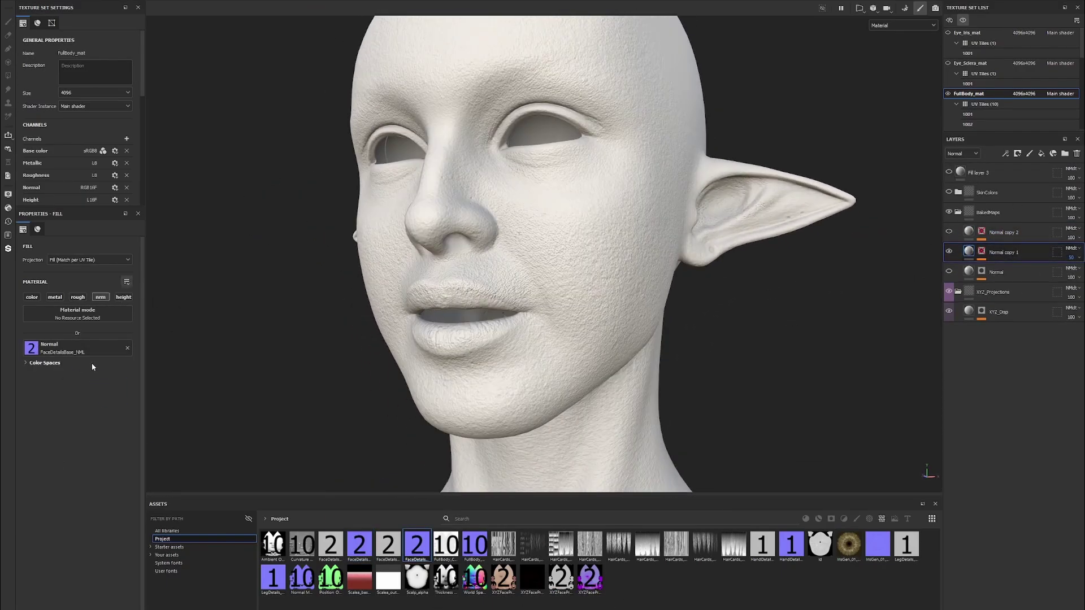
{"action": "left_click", "coordinate": [93, 366]}
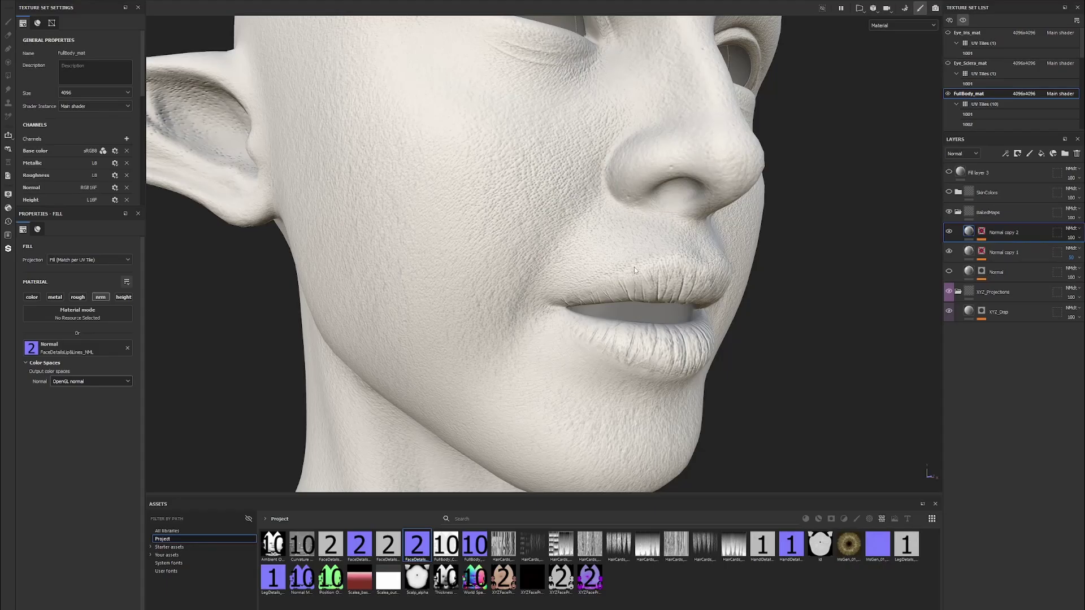
{"action": "key", "text": "shift+c"}
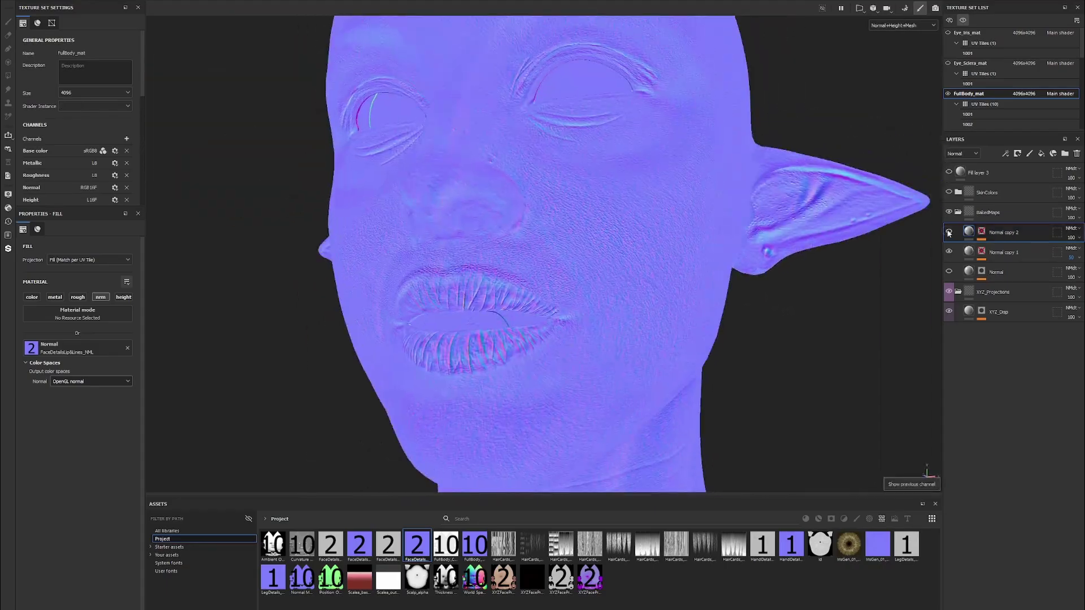
{"action": "key", "text": "m"}
{"action": "key", "text": "ctrl+v"}
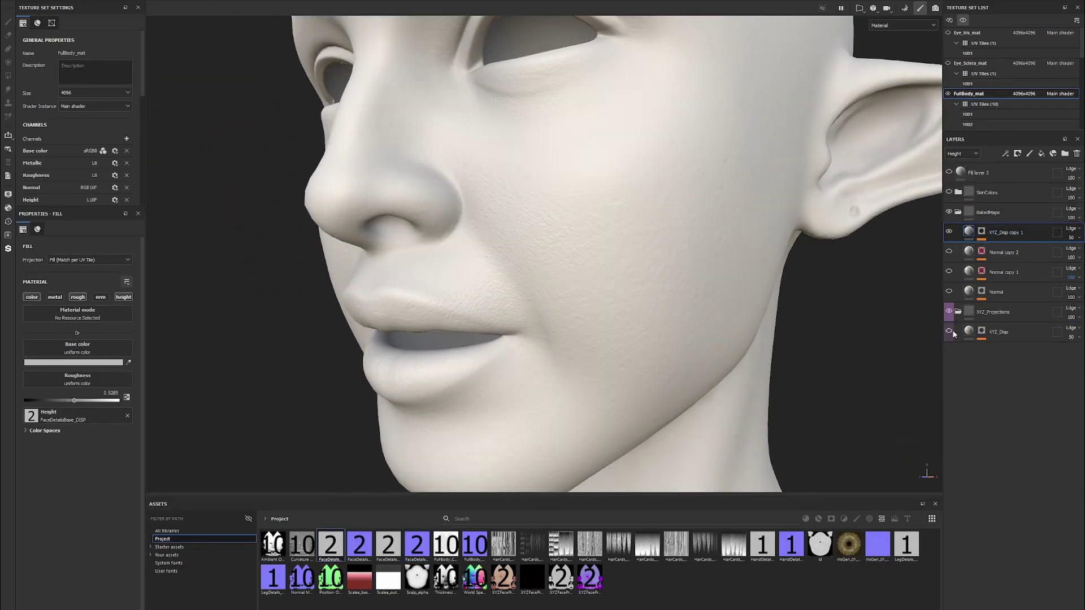
{"action": "key", "text": "ctrl+v"}
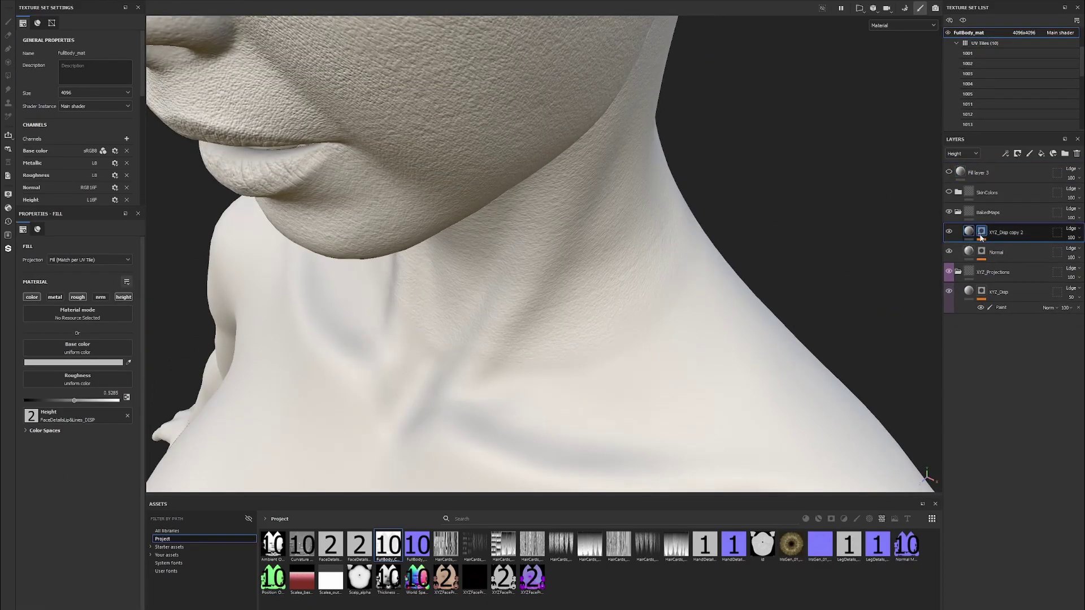
Remove the XYZ_Disp copy 2 mask and zoom in on the nose and mouth
{"action": "right_click", "coordinate": [981, 232]}
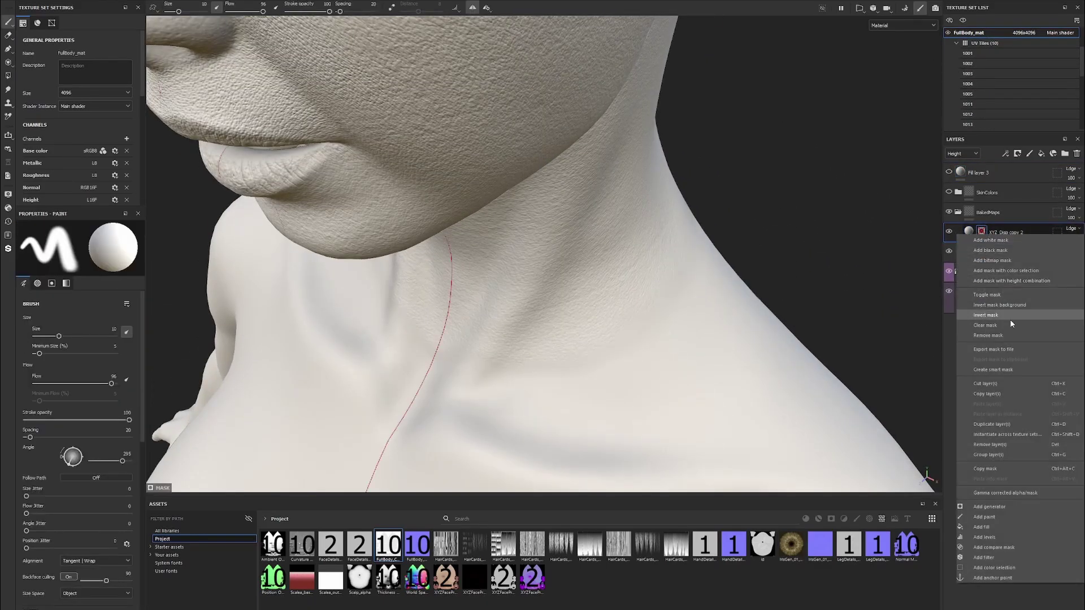
{"action": "left_click", "coordinate": [986, 335]}
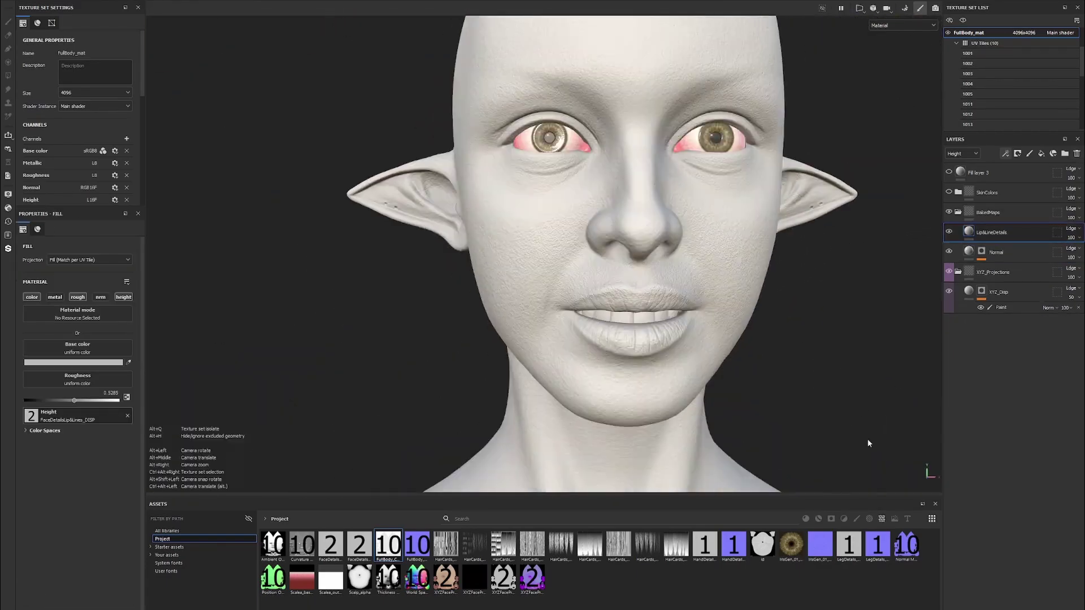
{"action": "right_click_drag", "start_coordinate": [868, 443], "coordinate": [851, 331], "text": "alt"}
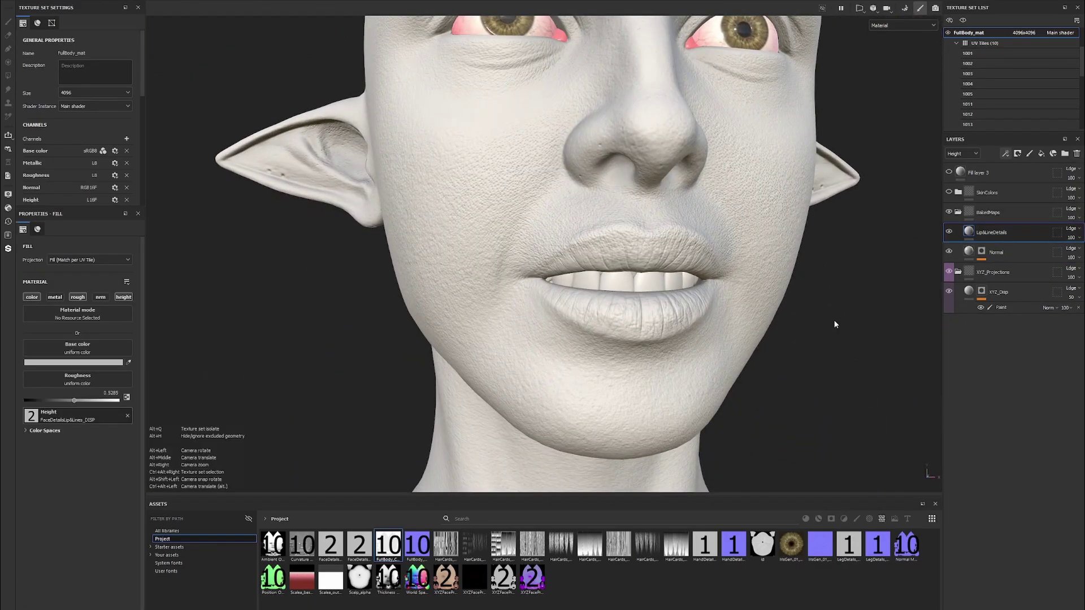
Set Red-1's mask Levels to the red channel and darken its output range
{"action": "left_click", "coordinate": [958, 193]}
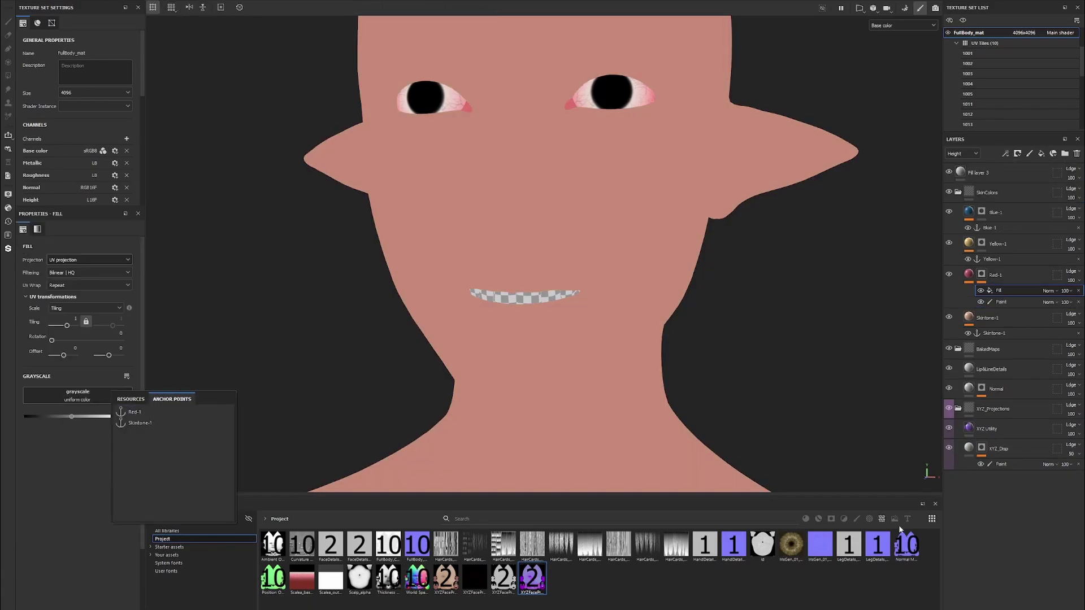
{"action": "left_click", "coordinate": [38, 539]}
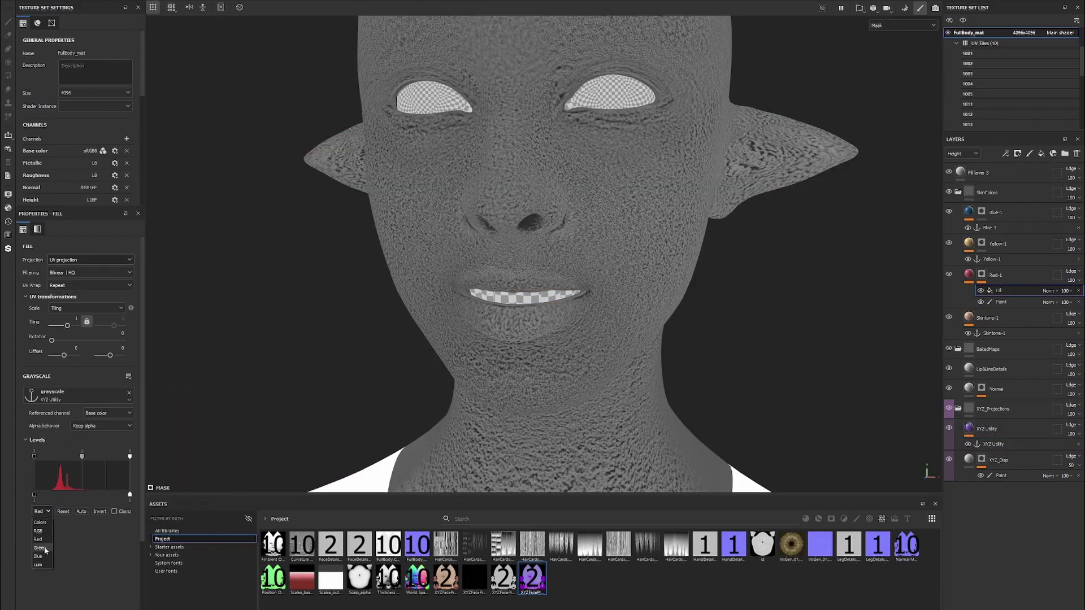
{"action": "left_click", "coordinate": [38, 556]}
{"action": "key", "text": "m"}
{"action": "key", "text": "c"}
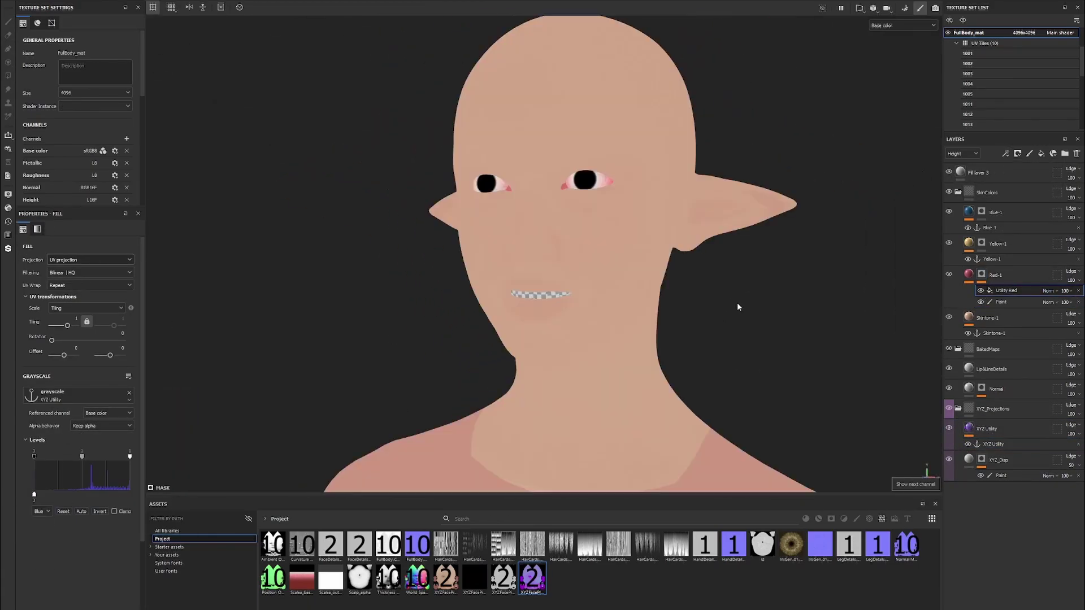
{"action": "scroll", "coordinate": [751, 313], "scroll_direction": "up", "scroll_amount": 5}
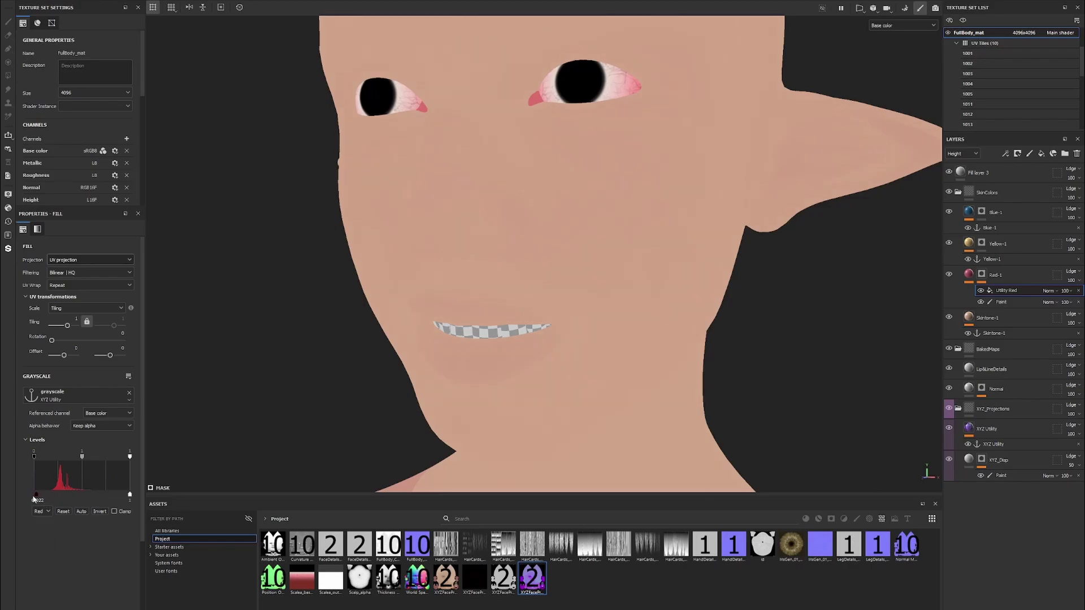
{"action": "left_click_drag", "start_coordinate": [34, 498], "coordinate": [117, 499]}
{"action": "left_click_drag", "start_coordinate": [34, 456], "coordinate": [48, 467]}
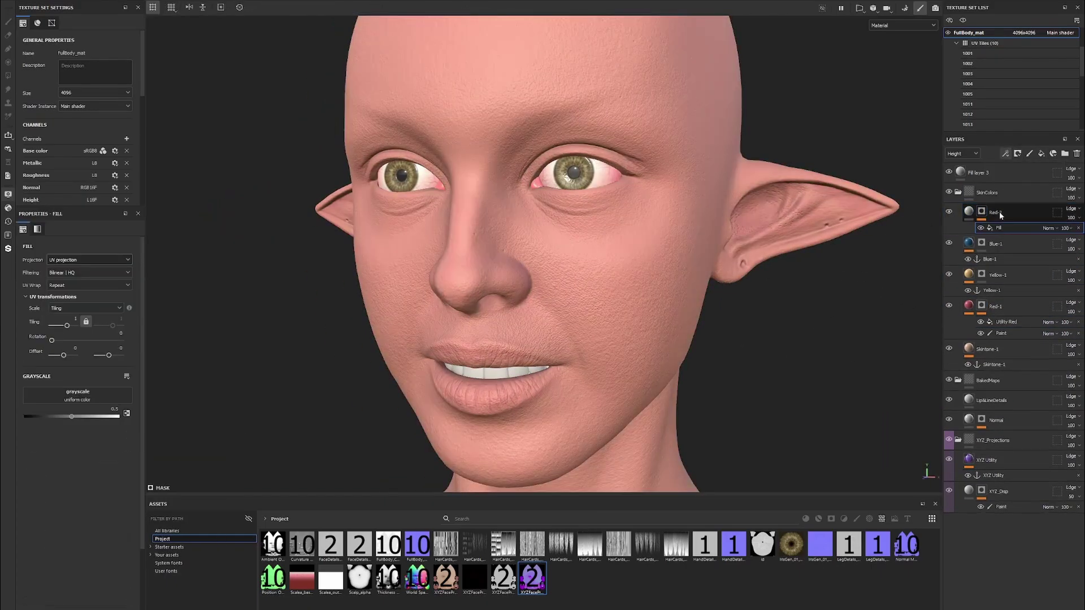
Rename the XYZ_Disp layer to 'Utility' and hide it
{"action": "double_click", "coordinate": [1010, 491]}
{"action": "type", "text": "Utility &"}
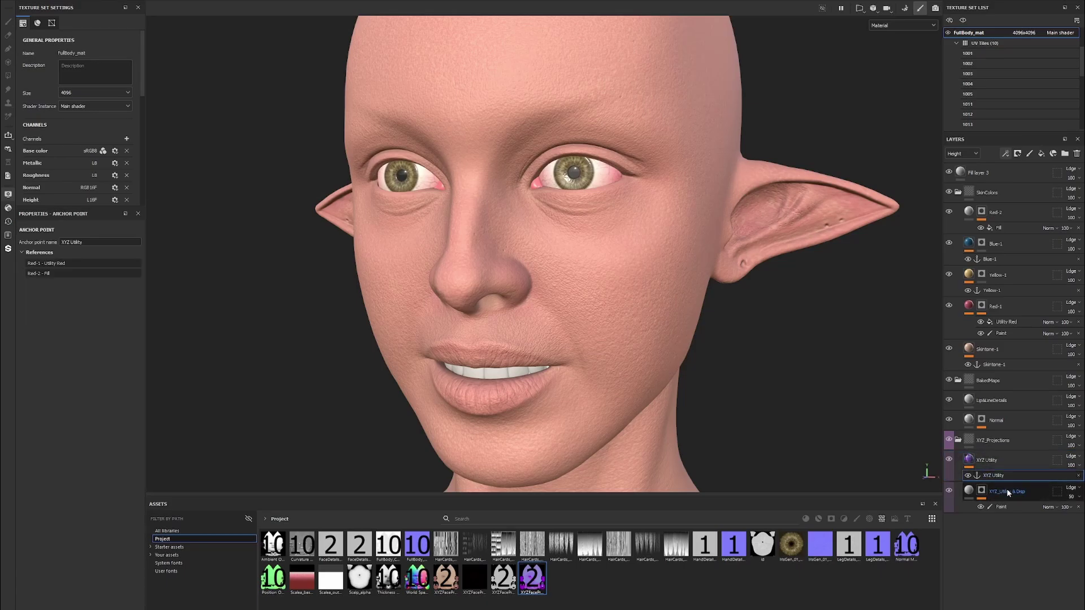
{"action": "left_click", "coordinate": [949, 459]}
{"action": "left_click", "coordinate": [995, 491]}
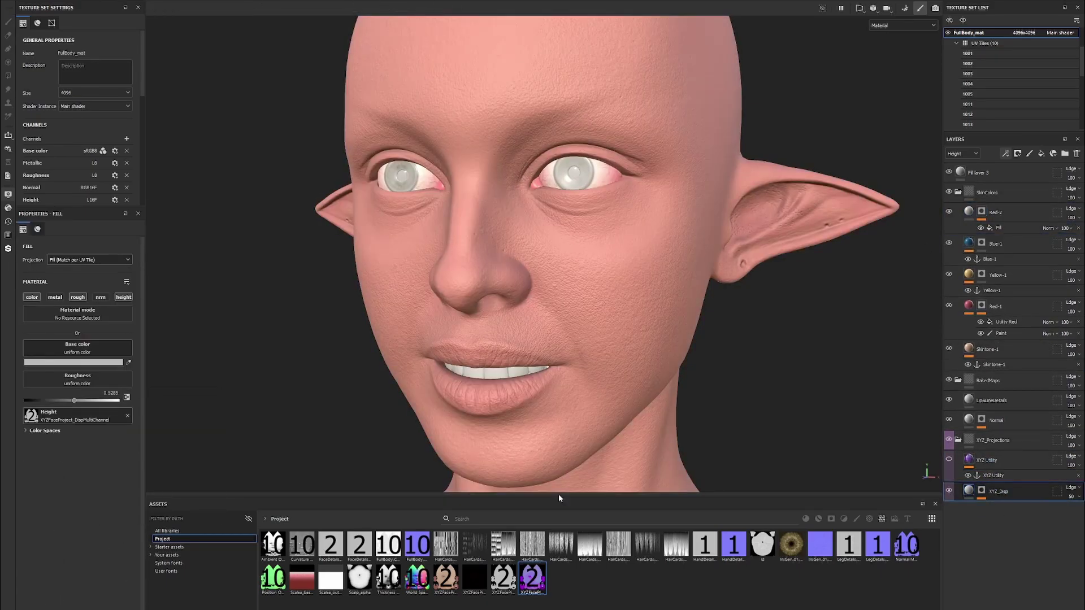
{"action": "key", "text": "ctrl+z"}
{"action": "key", "text": "ctrl+z"}
{"action": "key", "text": "ctrl+z"}
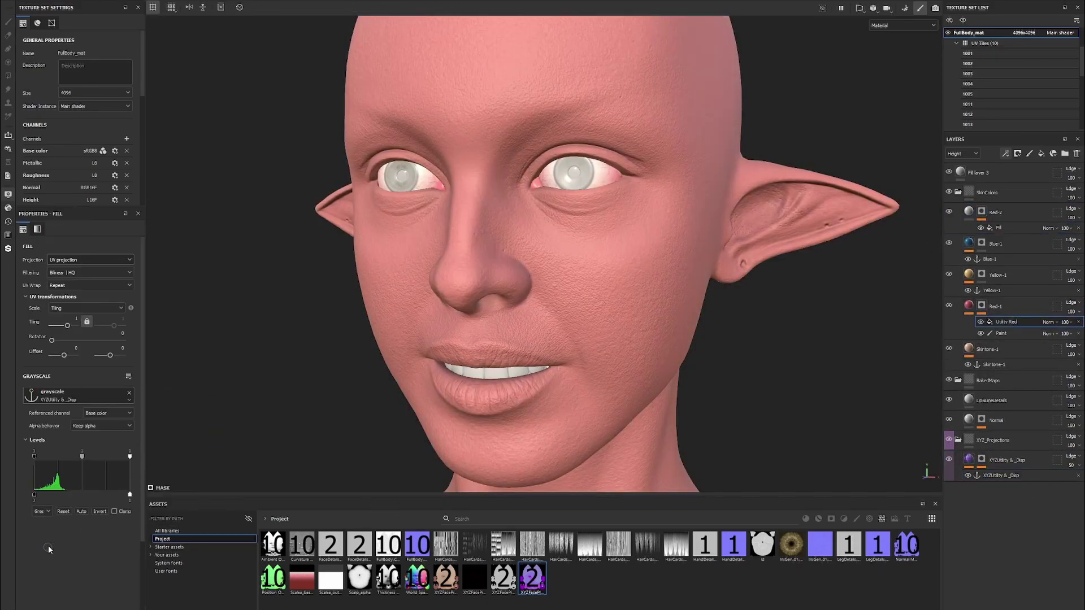
Switch the mask Levels to the blue channel and add a filter to Red-2
{"action": "key", "text": "m"}
{"action": "left_click", "coordinate": [39, 511]}
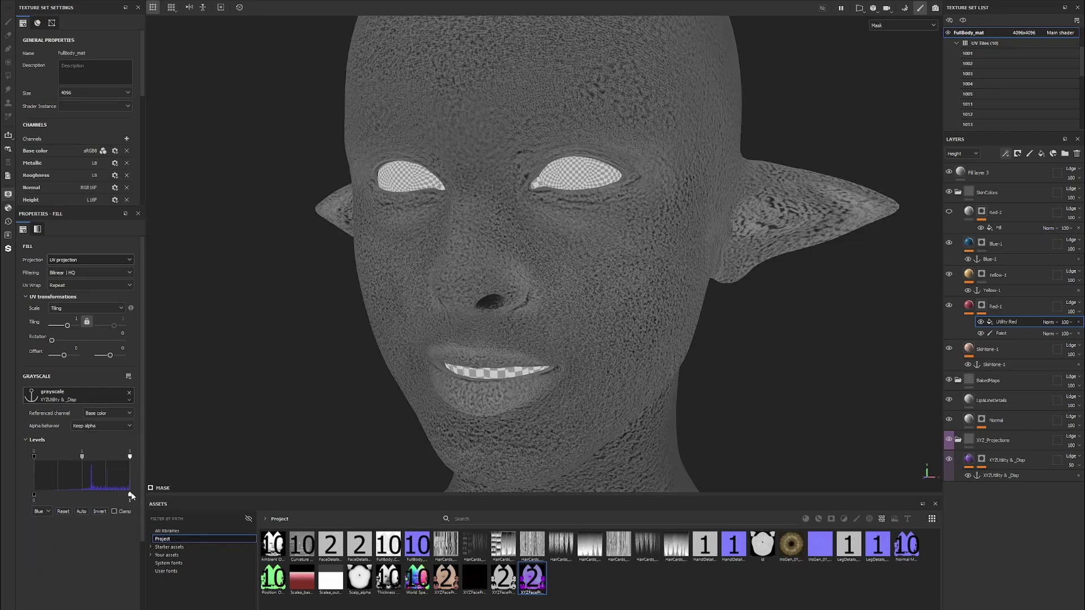
{"action": "left_click", "coordinate": [110, 437]}
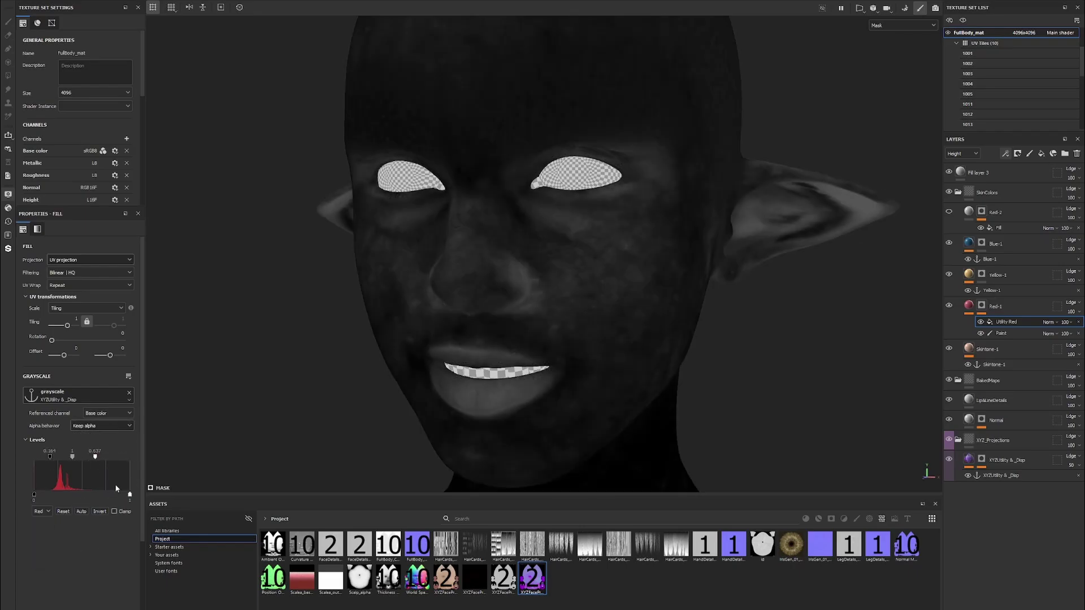
{"action": "left_click", "coordinate": [40, 511]}
{"action": "left_click", "coordinate": [40, 542]}
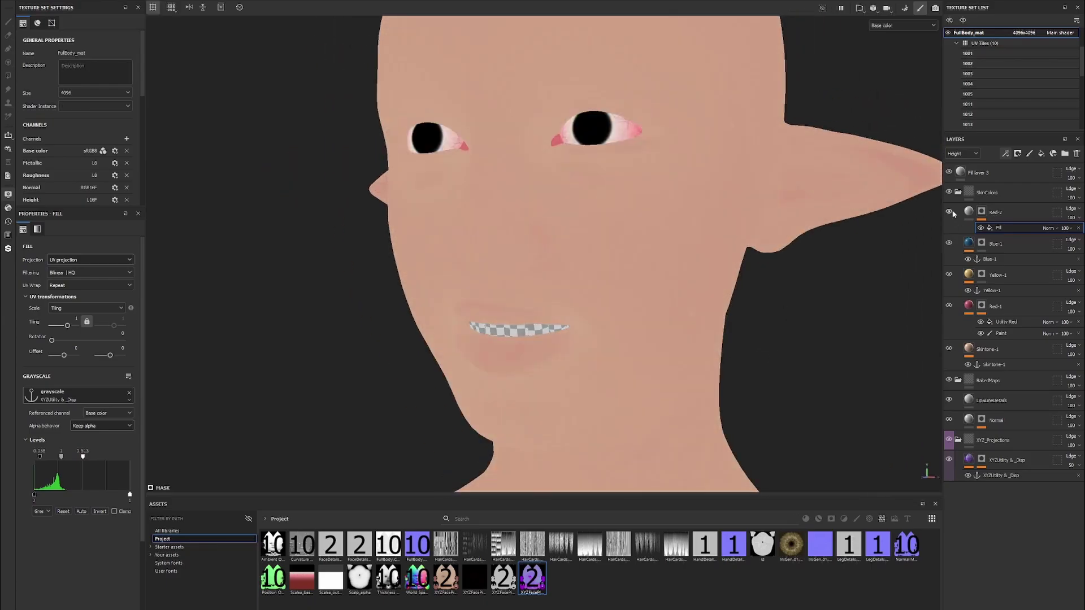
{"action": "left_click", "coordinate": [1014, 229]}
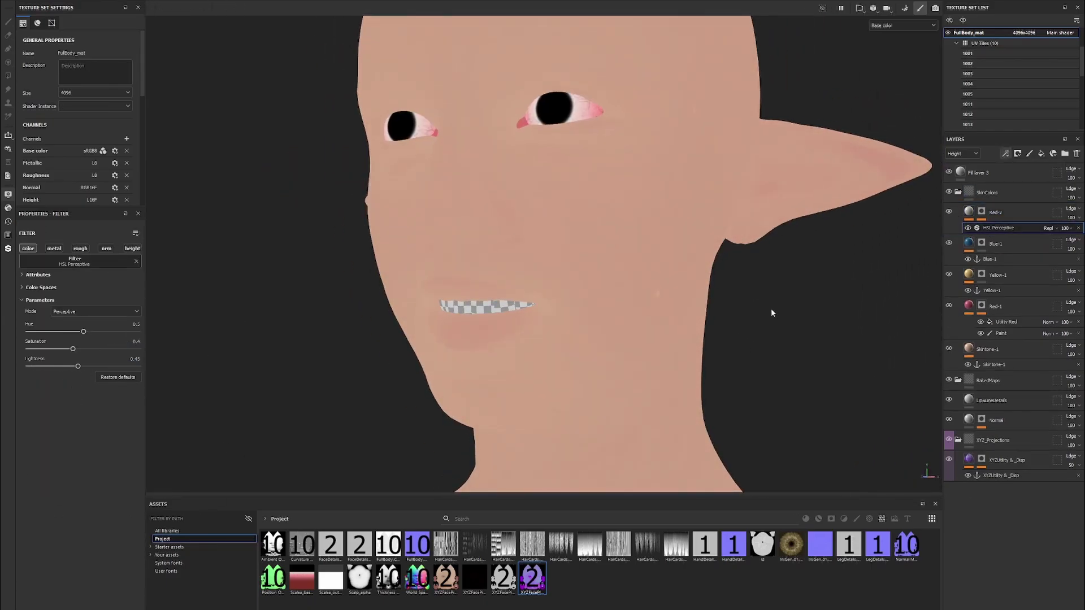
{"action": "left_click_drag", "start_coordinate": [771, 312], "coordinate": [967, 230], "text": "alt"}
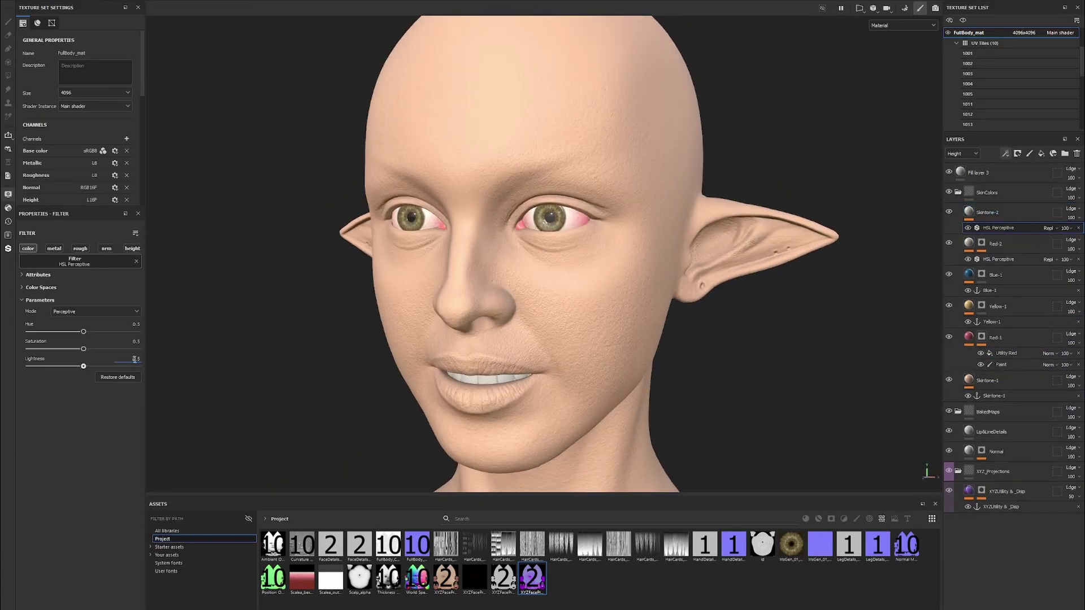
Apply HSL Perceptive and drive the Skintone-2 mask from the blue channel, previewing base colour
{"action": "left_click", "coordinate": [1021, 219]}
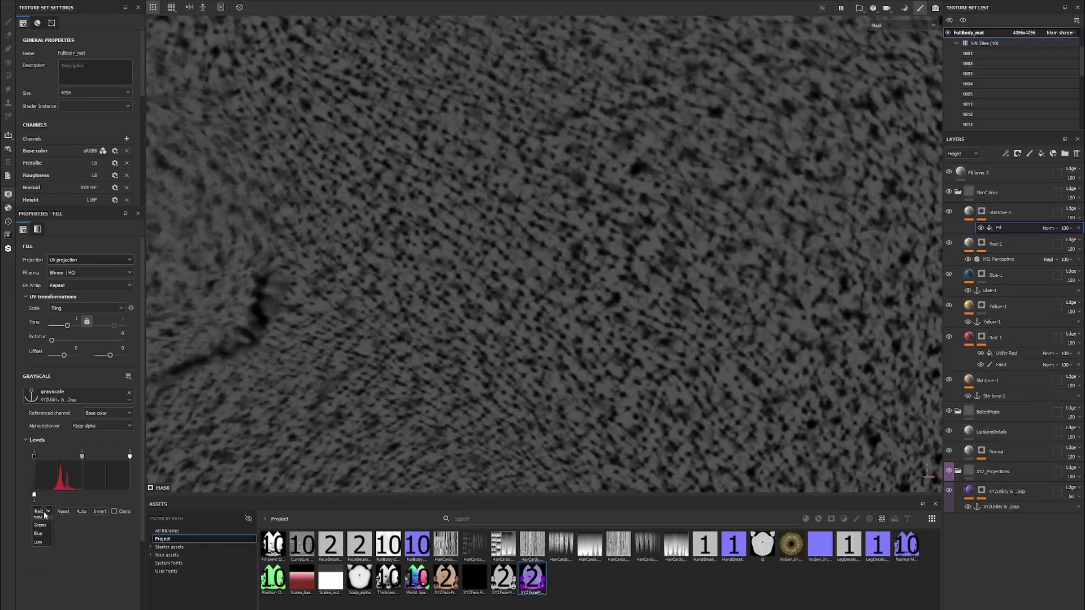
{"action": "left_click", "coordinate": [38, 534]}
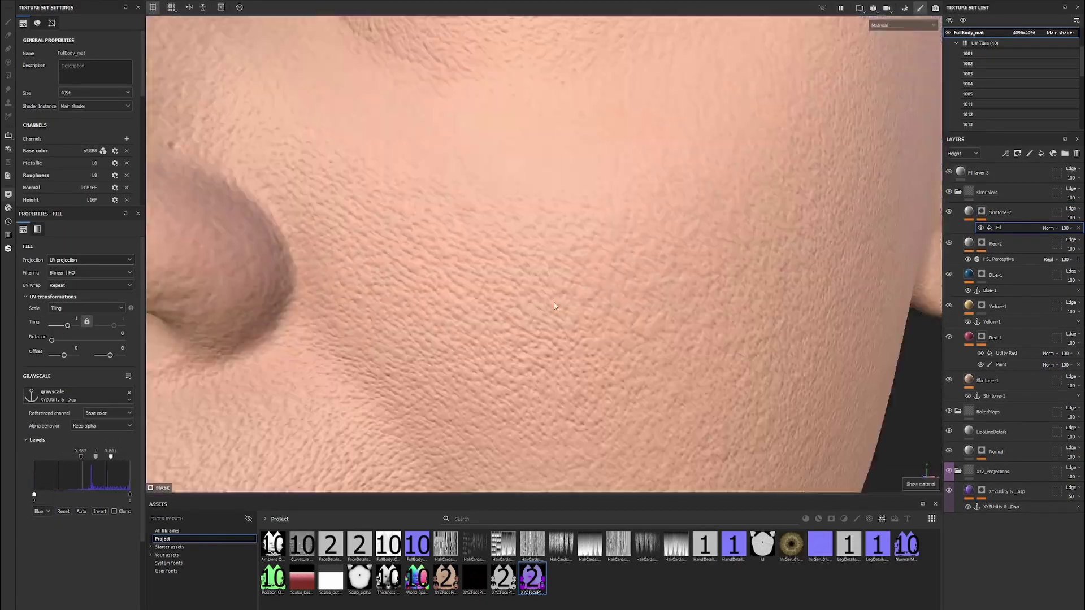
{"action": "key", "text": "b"}
{"action": "scroll", "coordinate": [622, 322], "scroll_direction": "down", "scroll_amount": 5}
{"action": "scroll", "coordinate": [705, 342], "scroll_direction": "up", "scroll_amount": 8}
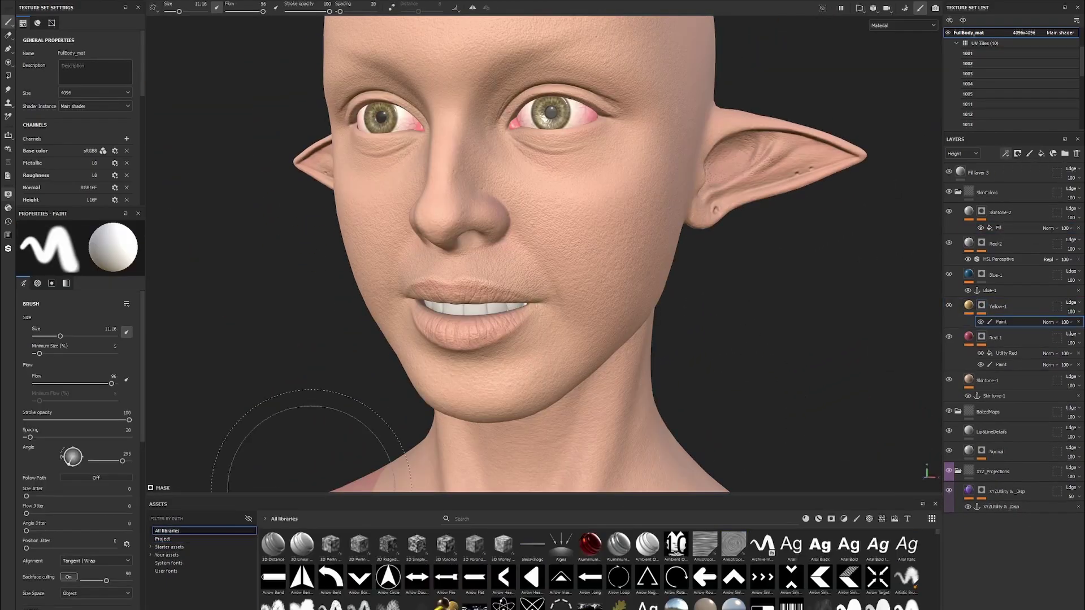
Orbit around the face, neck and shoulders in the full material view
{"action": "left_click_drag", "start_coordinate": [785, 299], "coordinate": [741, 344], "text": "alt"}
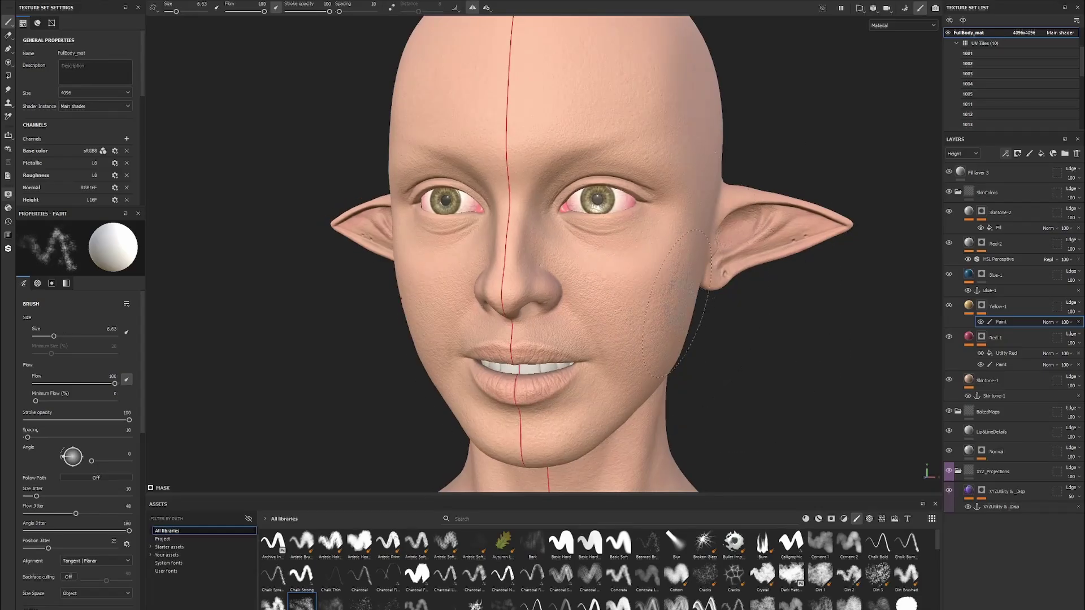
{"action": "left_click_drag", "start_coordinate": [808, 162], "coordinate": [734, 186], "text": "alt"}
{"action": "key", "text": "m"}
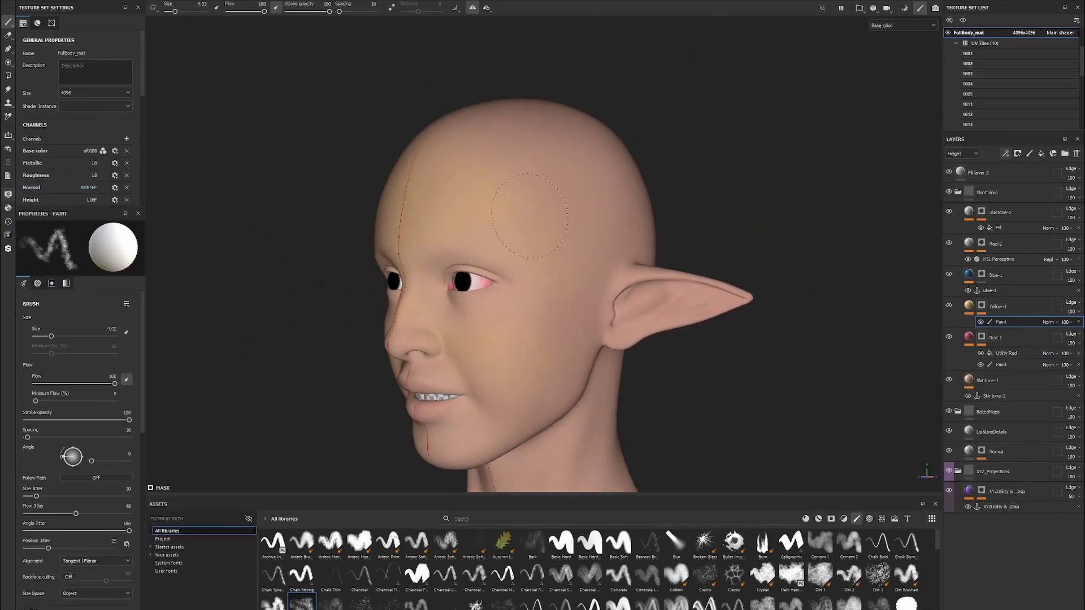
{"action": "mouse_move", "coordinate": [530, 216]}
{"action": "left_mouse_down", "text": "alt"}
{"action": "mouse_move", "coordinate": [751, 359]}
{"action": "mouse_move", "coordinate": [757, 291]}
{"action": "mouse_move", "coordinate": [735, 339]}
{"action": "left_mouse_up", "text": "alt"}
{"action": "scroll", "coordinate": [537, 354], "scroll_direction": "up", "scroll_amount": 5}
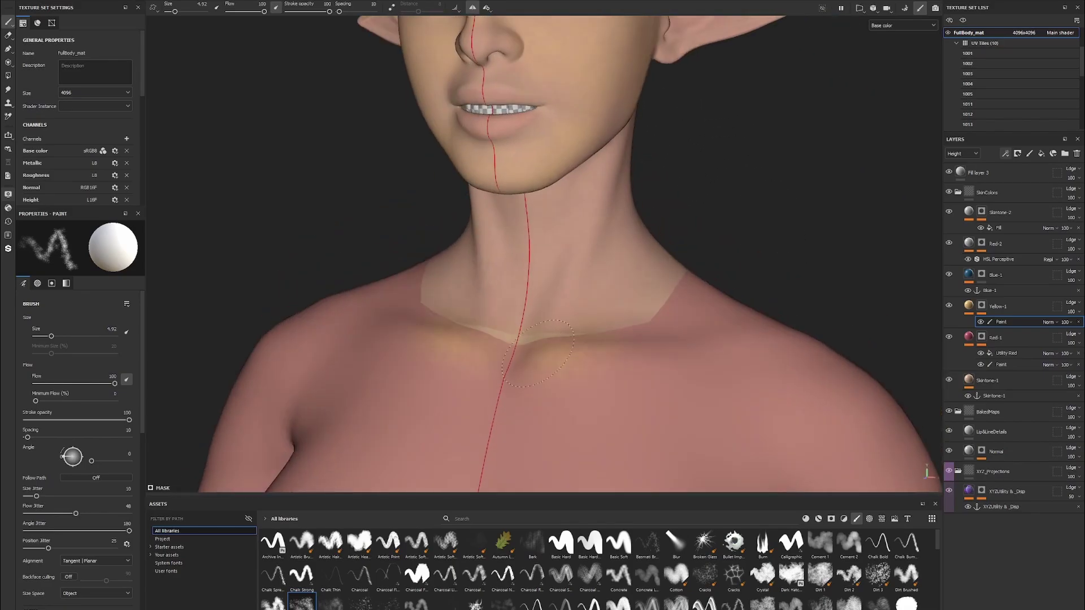
{"action": "mouse_move", "coordinate": [538, 353]}
{"action": "left_mouse_down", "text": "alt"}
{"action": "mouse_move", "coordinate": [750, 254]}
{"action": "mouse_move", "coordinate": [727, 230]}
{"action": "mouse_move", "coordinate": [771, 189]}
{"action": "mouse_move", "coordinate": [798, 531]}
{"action": "left_mouse_up", "text": "alt"}
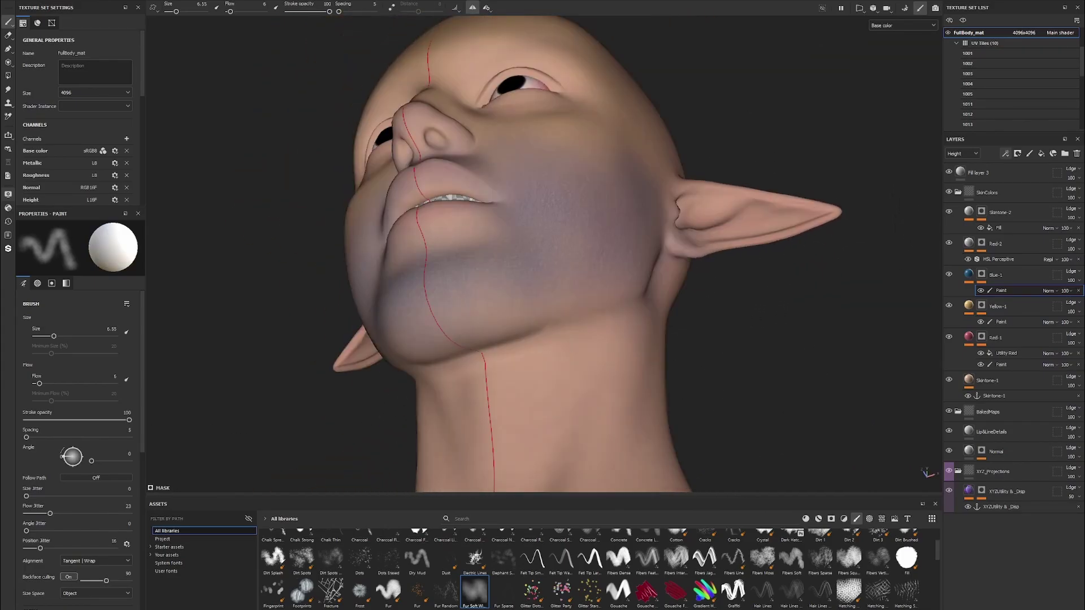
{"action": "mouse_move", "coordinate": [653, 238]}
{"action": "left_mouse_down", "text": "alt"}
{"action": "mouse_move", "coordinate": [769, 268]}
{"action": "mouse_move", "coordinate": [718, 260]}
{"action": "left_mouse_up", "text": "alt"}
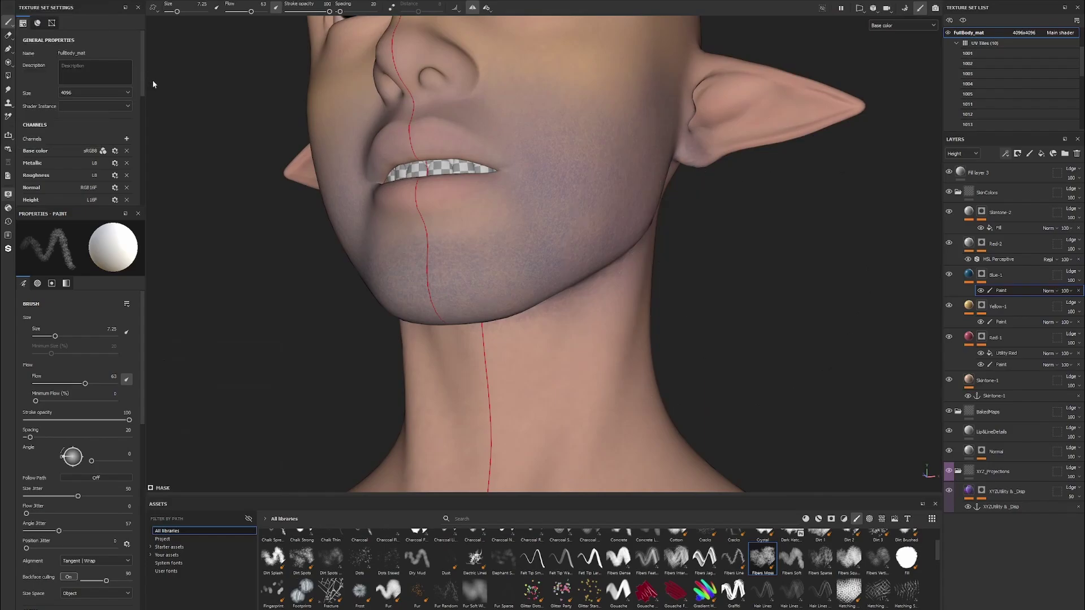
{"action": "left_click_drag", "start_coordinate": [153, 84], "coordinate": [758, 380], "text": "alt"}
Choose a soft fibrous brush, then the Dirt Spots brush for painting
{"action": "left_click", "coordinate": [792, 558]}
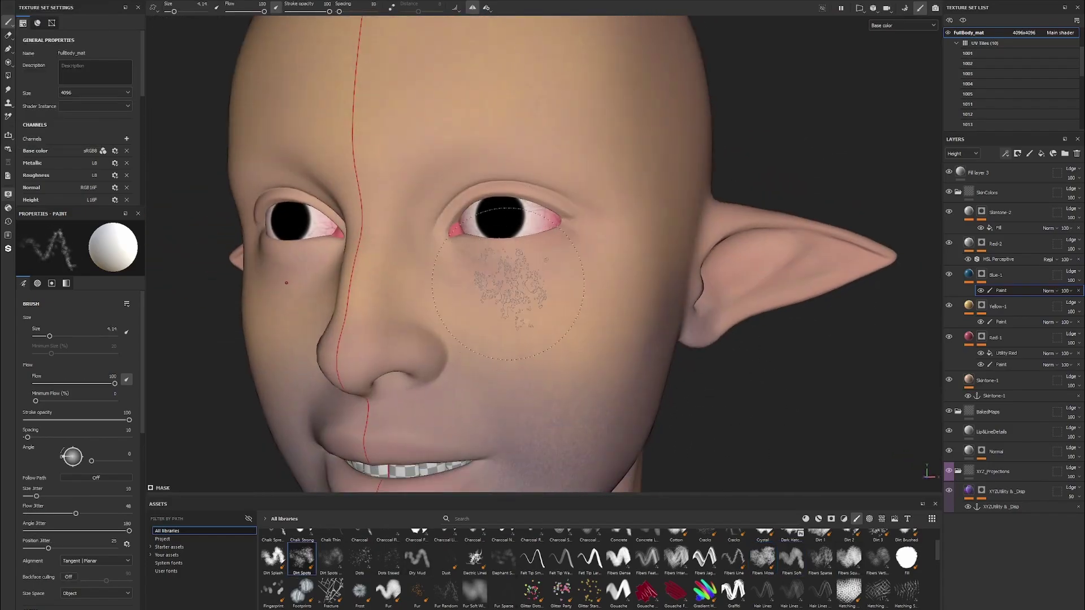
{"action": "mouse_move", "coordinate": [508, 288]}
{"action": "left_mouse_down", "text": "alt"}
{"action": "mouse_move", "coordinate": [545, 288]}
{"action": "mouse_move", "coordinate": [470, 309]}
{"action": "left_mouse_up", "text": "alt"}
{"action": "left_click", "coordinate": [331, 559]}
{"action": "left_click", "coordinate": [301, 558]}
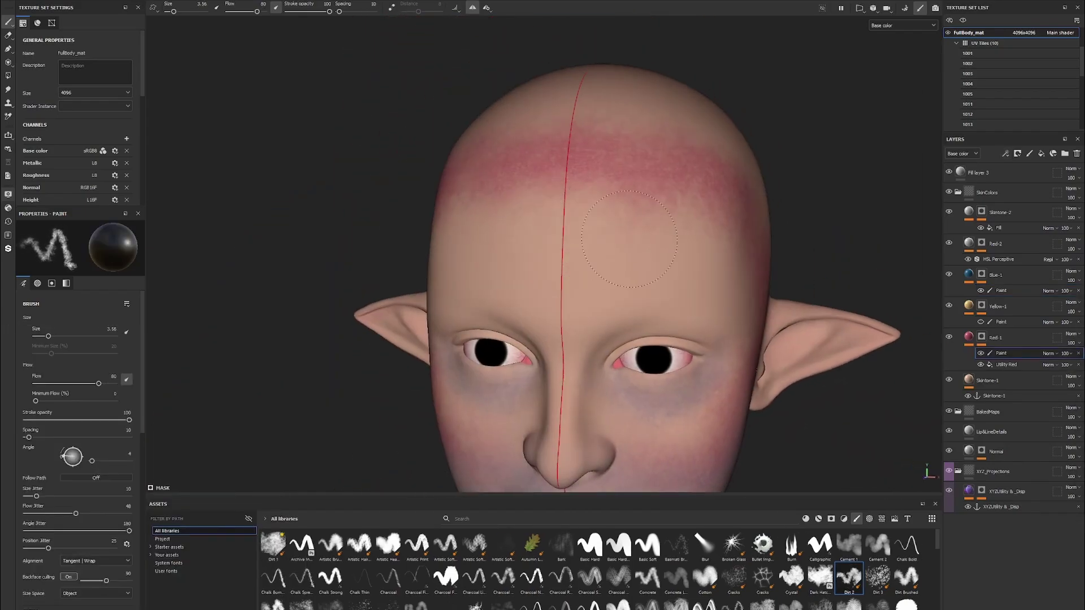
Orbit around the head to inspect Red-1's flush mask from three-quarter, top, front and side views
{"action": "left_click_drag", "start_coordinate": [629, 239], "coordinate": [677, 217], "text": "alt"}
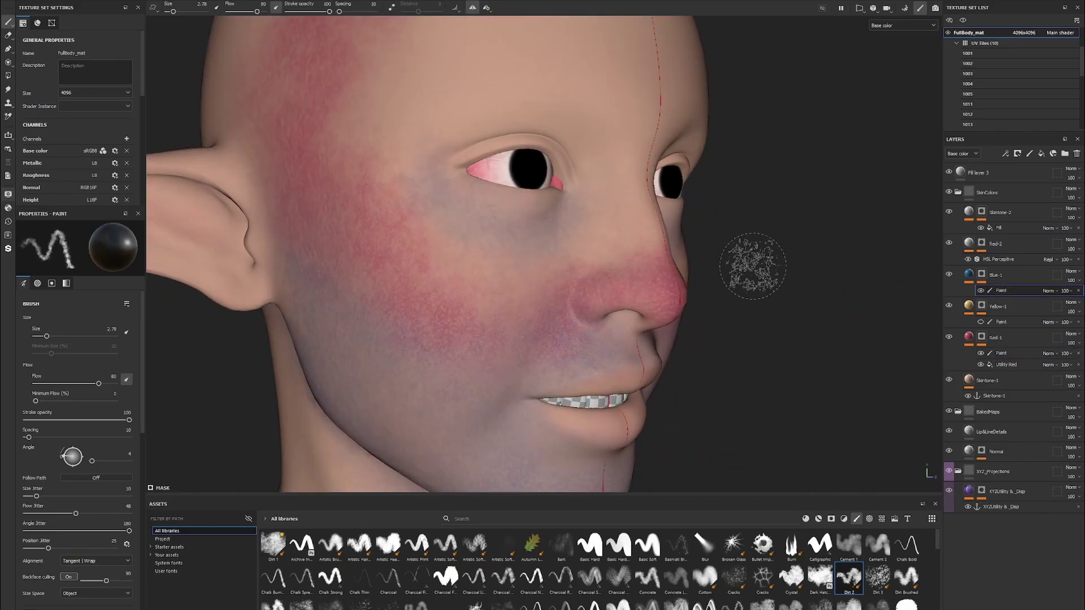
{"action": "left_click_drag", "start_coordinate": [751, 254], "coordinate": [649, 195], "text": "alt"}
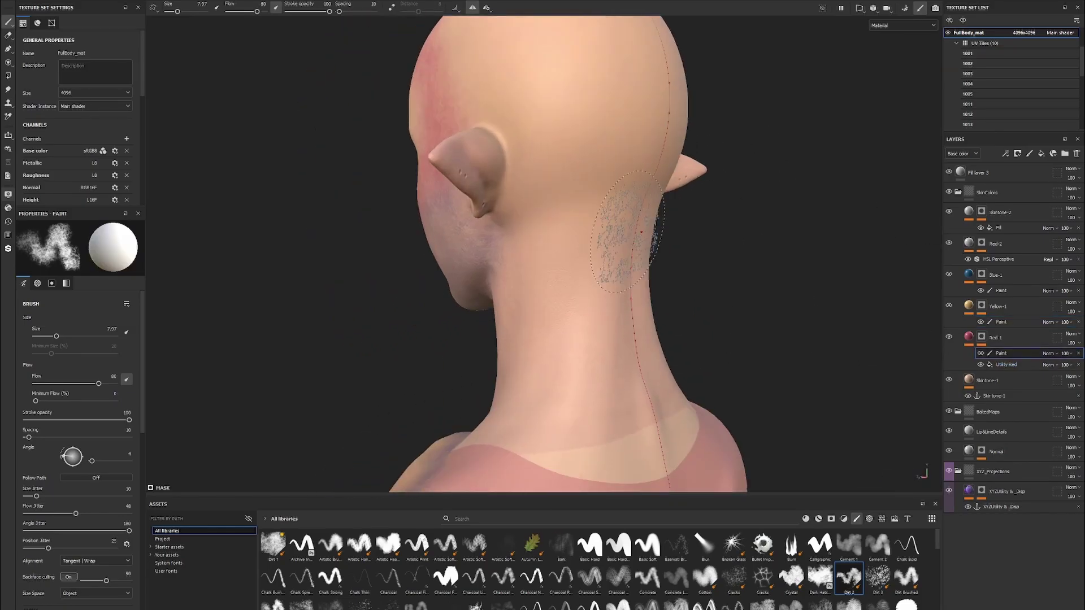
{"action": "mouse_move", "coordinate": [592, 408]}
{"action": "left_mouse_down", "text": "alt"}
{"action": "mouse_move", "coordinate": [774, 283]}
{"action": "mouse_move", "coordinate": [666, 268]}
{"action": "left_mouse_up", "text": "alt"}
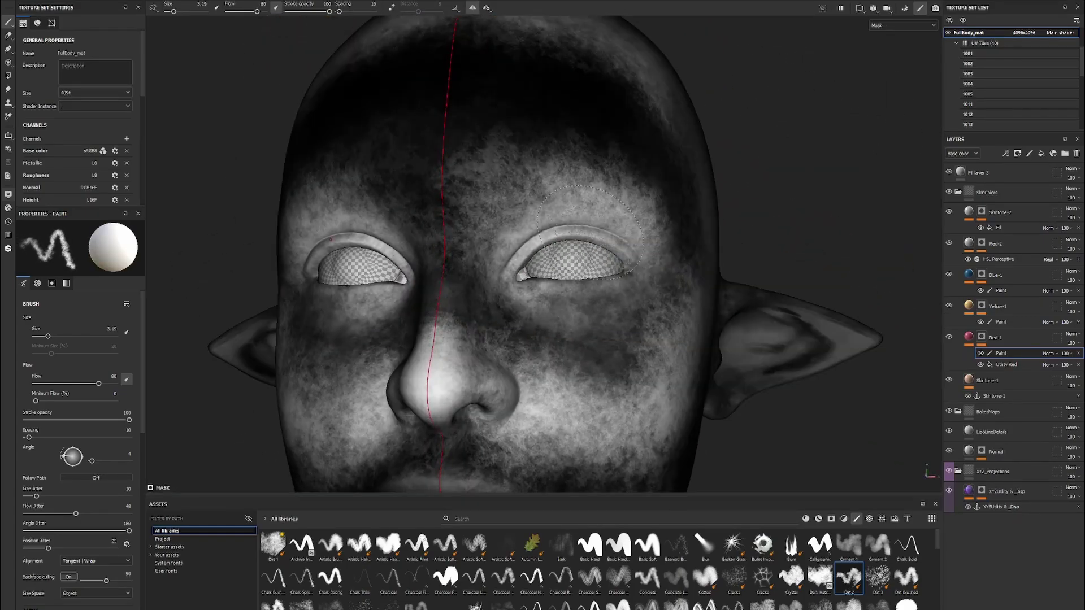
{"action": "mouse_move", "coordinate": [588, 232]}
{"action": "left_mouse_down", "text": "alt"}
{"action": "mouse_move", "coordinate": [831, 145]}
{"action": "mouse_move", "coordinate": [707, 165]}
{"action": "mouse_move", "coordinate": [643, 325]}
{"action": "left_mouse_up", "text": "alt"}
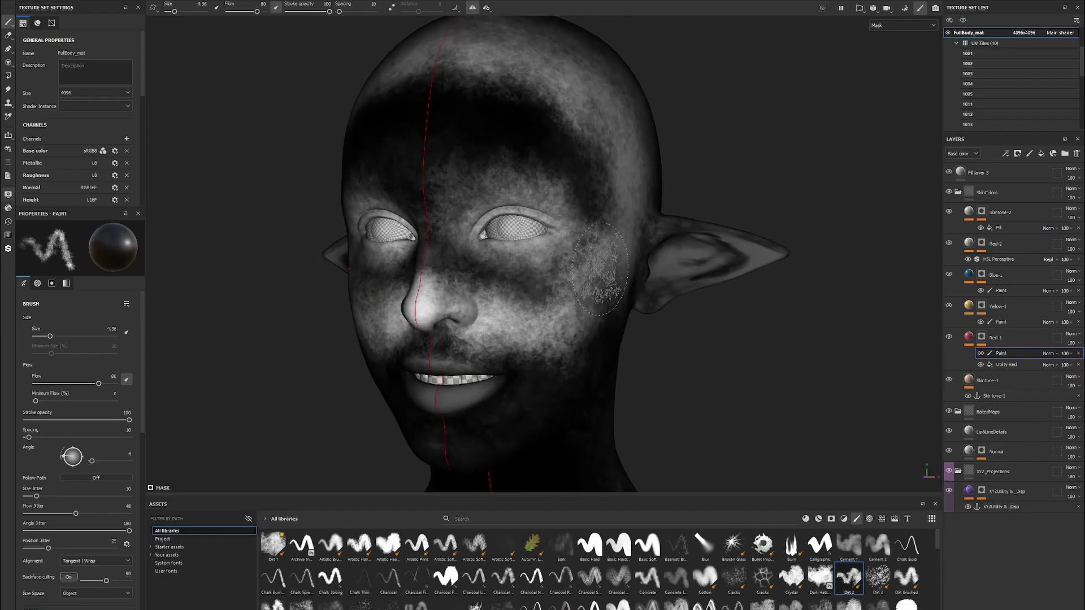
{"action": "left_click_drag", "start_coordinate": [599, 269], "coordinate": [812, 315], "text": "alt"}
Toggle mask and material views to check the neck flushes, then select Red-1's Utility Red effect
{"action": "key", "text": "m"}
{"action": "scroll", "coordinate": [720, 199], "scroll_direction": "up", "scroll_amount": 5}
{"action": "left_click_drag", "start_coordinate": [720, 198], "coordinate": [667, 228], "text": "alt"}
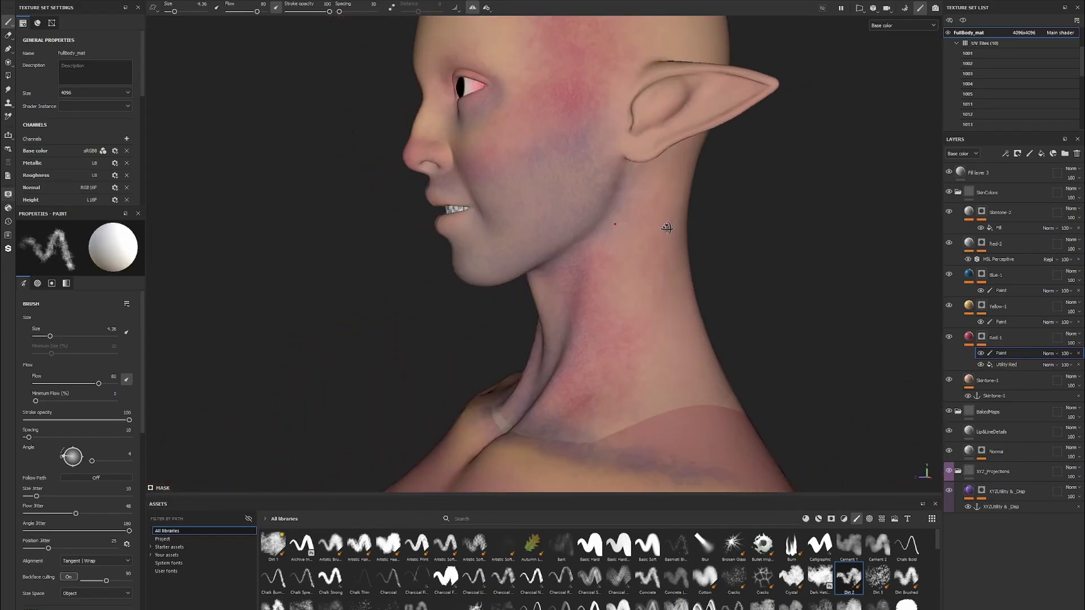
{"action": "key", "text": "m"}
{"action": "left_click_drag", "start_coordinate": [762, 232], "coordinate": [722, 237], "text": "alt"}
{"action": "key", "text": "m"}
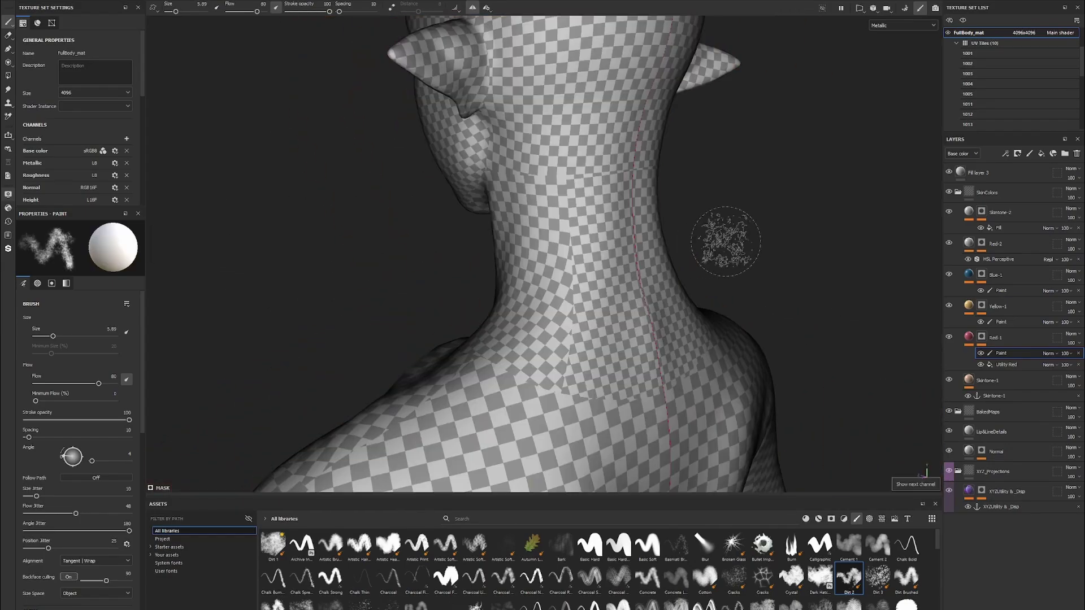
{"action": "mouse_move", "coordinate": [666, 188]}
{"action": "left_mouse_down", "text": "alt"}
{"action": "mouse_move", "coordinate": [703, 206]}
{"action": "mouse_move", "coordinate": [703, 262]}
{"action": "left_mouse_up", "text": "alt"}
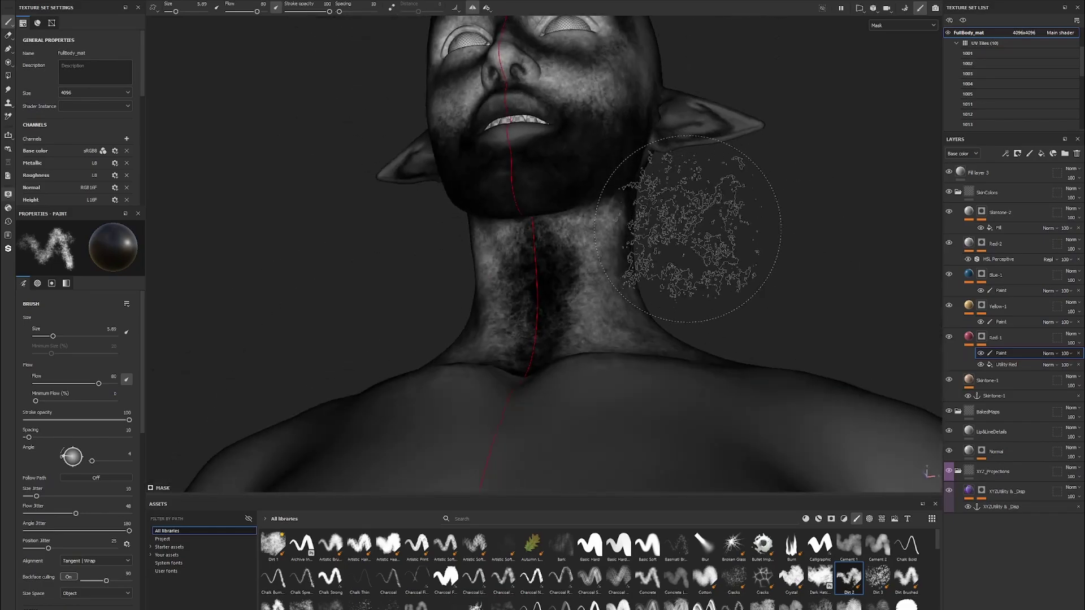
{"action": "key", "text": "m"}
{"action": "left_click_drag", "start_coordinate": [841, 214], "coordinate": [766, 216], "text": "alt"}
{"action": "key", "text": "m"}
{"action": "left_click", "coordinate": [1006, 365]}
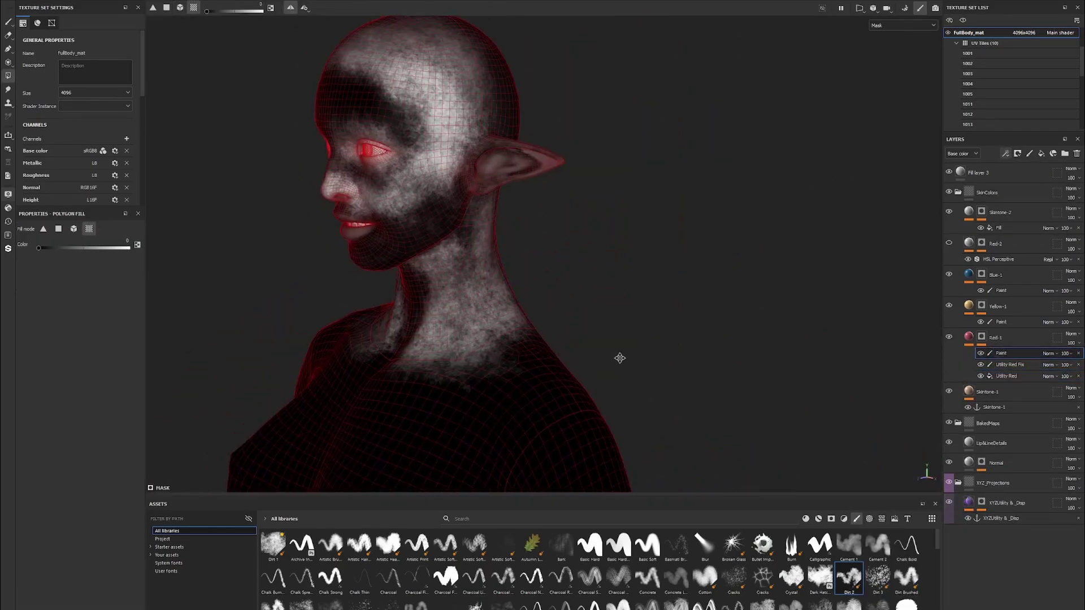
Select the Utility Red Fix paint effect and orbit the head to a three-quarter view
{"action": "left_click", "coordinate": [1002, 252]}
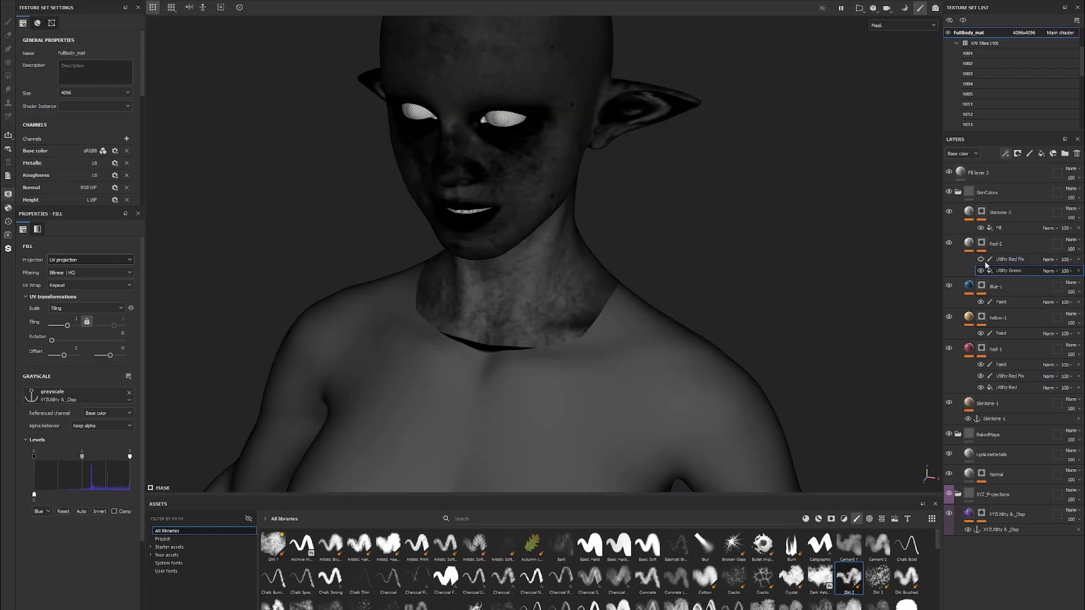
{"action": "left_click", "coordinate": [986, 262]}
{"action": "left_click_drag", "start_coordinate": [549, 412], "coordinate": [616, 327], "text": "alt"}
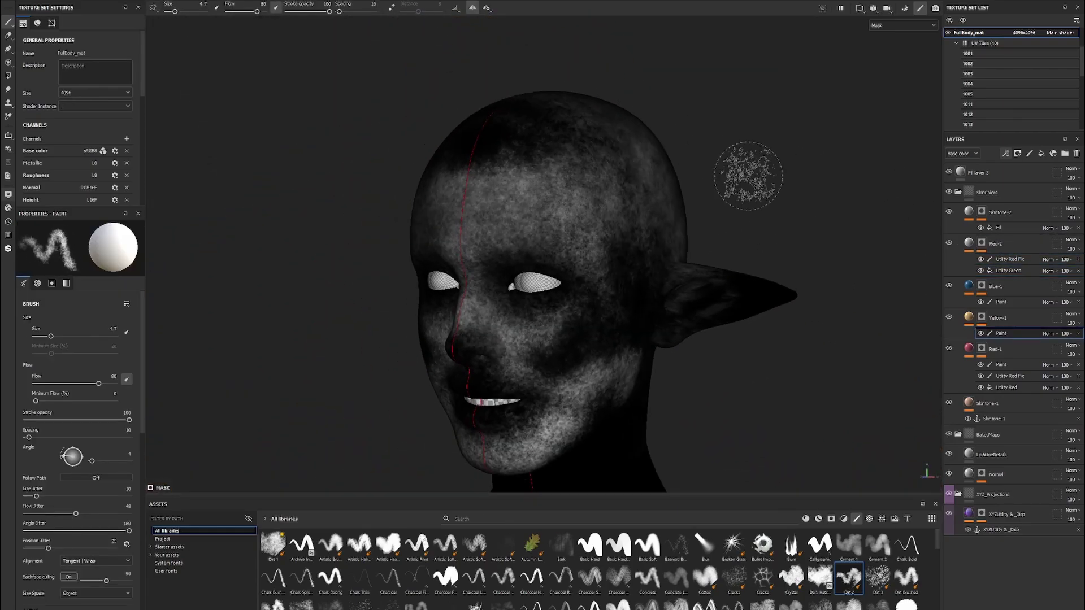
{"action": "mouse_move", "coordinate": [748, 176]}
{"action": "left_mouse_down", "text": "alt"}
{"action": "mouse_move", "coordinate": [471, 256]}
{"action": "mouse_move", "coordinate": [806, 206]}
{"action": "mouse_move", "coordinate": [717, 304]}
{"action": "left_mouse_up", "text": "alt"}
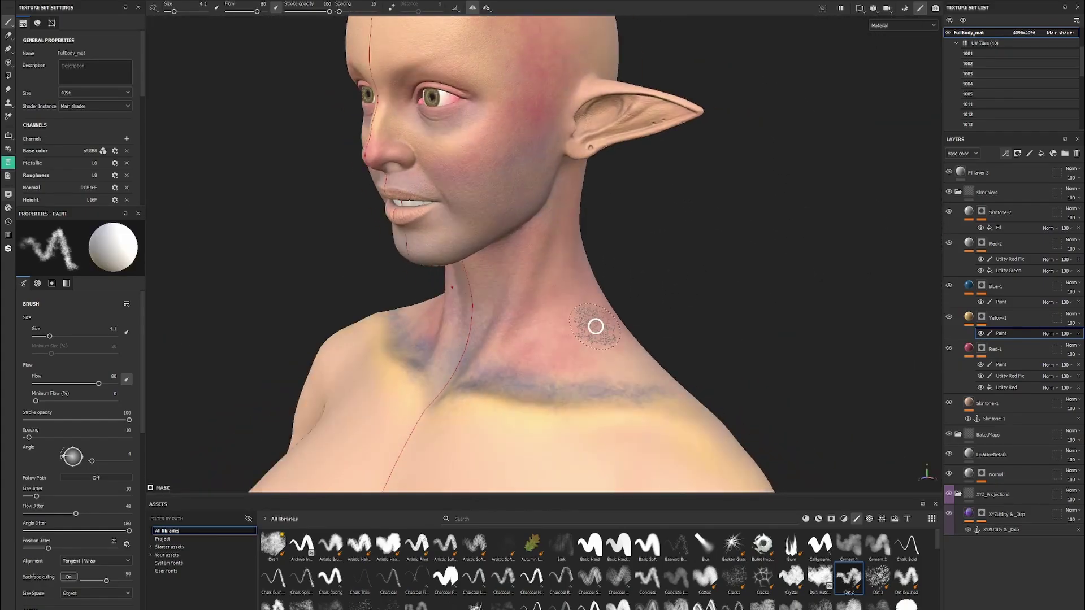
{"action": "mouse_move", "coordinate": [593, 327]}
{"action": "left_mouse_down", "text": "alt"}
{"action": "mouse_move", "coordinate": [807, 272]}
{"action": "mouse_move", "coordinate": [735, 279]}
{"action": "mouse_move", "coordinate": [770, 315]}
{"action": "mouse_move", "coordinate": [721, 188]}
{"action": "mouse_move", "coordinate": [801, 96]}
{"action": "mouse_move", "coordinate": [843, 148]}
{"action": "mouse_move", "coordinate": [836, 358]}
{"action": "mouse_move", "coordinate": [707, 213]}
{"action": "mouse_move", "coordinate": [577, 339]}
{"action": "left_mouse_up", "text": "alt"}
Compare the flush masks with the material result around the ear, face and neck, selecting Red-2's mask
{"action": "key", "text": "m"}
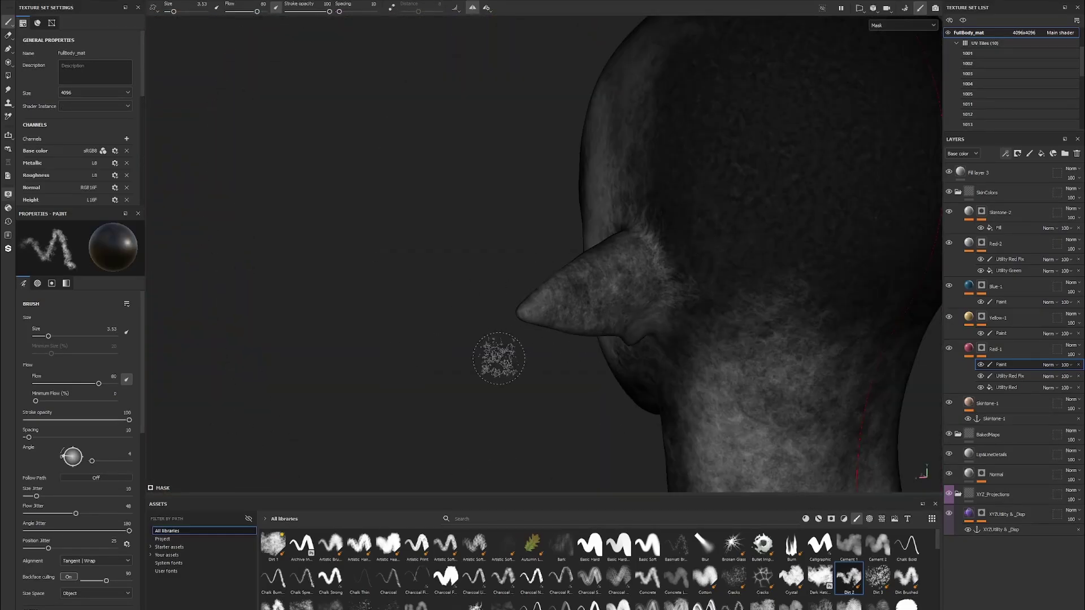
{"action": "mouse_move", "coordinate": [499, 358]}
{"action": "left_mouse_down", "text": "alt"}
{"action": "mouse_move", "coordinate": [799, 219]}
{"action": "mouse_move", "coordinate": [414, 272]}
{"action": "mouse_move", "coordinate": [702, 198]}
{"action": "left_mouse_up", "text": "alt"}
{"action": "scroll", "coordinate": [415, 271], "scroll_direction": "up", "scroll_amount": 3}
{"action": "key", "text": "m"}
{"action": "mouse_move", "coordinate": [702, 198]}
{"action": "middle_mouse_down", "text": "alt"}
{"action": "mouse_move", "coordinate": [600, 219]}
{"action": "mouse_move", "coordinate": [601, 141]}
{"action": "middle_mouse_up", "text": "alt"}
{"action": "key", "text": "m"}
{"action": "key", "text": "m"}
{"action": "scroll", "coordinate": [600, 141], "scroll_direction": "up", "scroll_amount": 2}
{"action": "key", "text": "m"}
{"action": "key", "text": "m"}
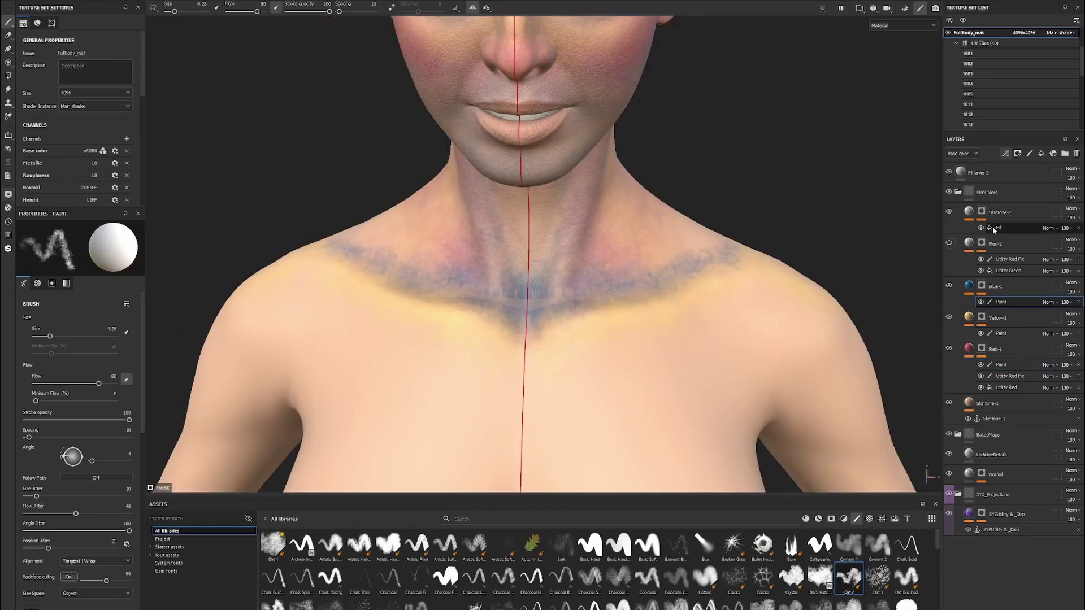
{"action": "left_click", "coordinate": [982, 243]}
{"action": "key", "text": "m"}
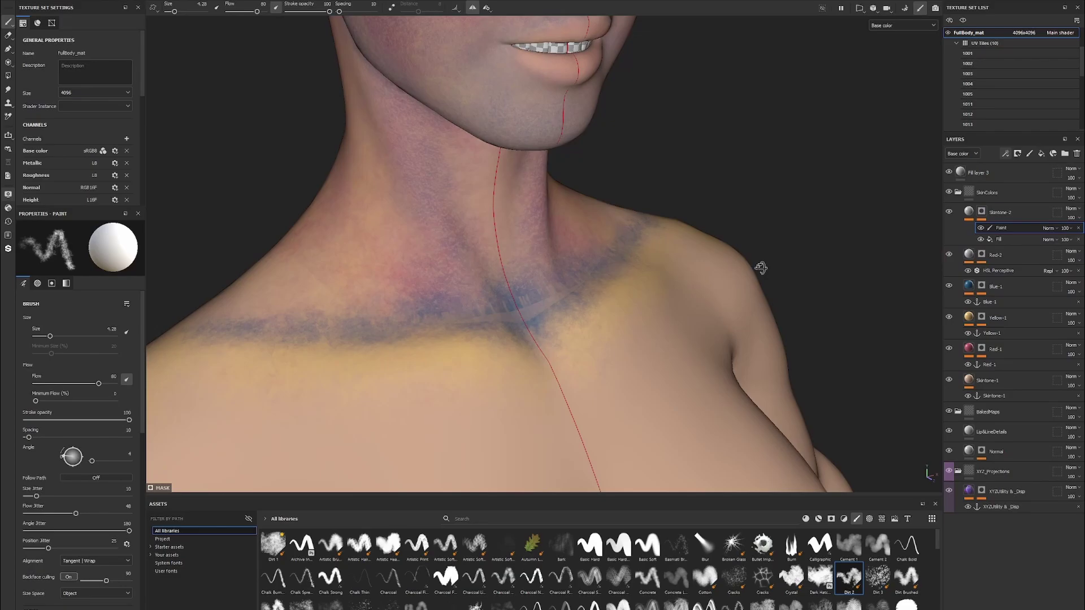
Select the Red-2 layer and inspect the chin, neck and torso flush tones from several angles
{"action": "left_click_drag", "start_coordinate": [760, 267], "coordinate": [468, 356], "text": "alt"}
{"action": "key", "text": "m"}
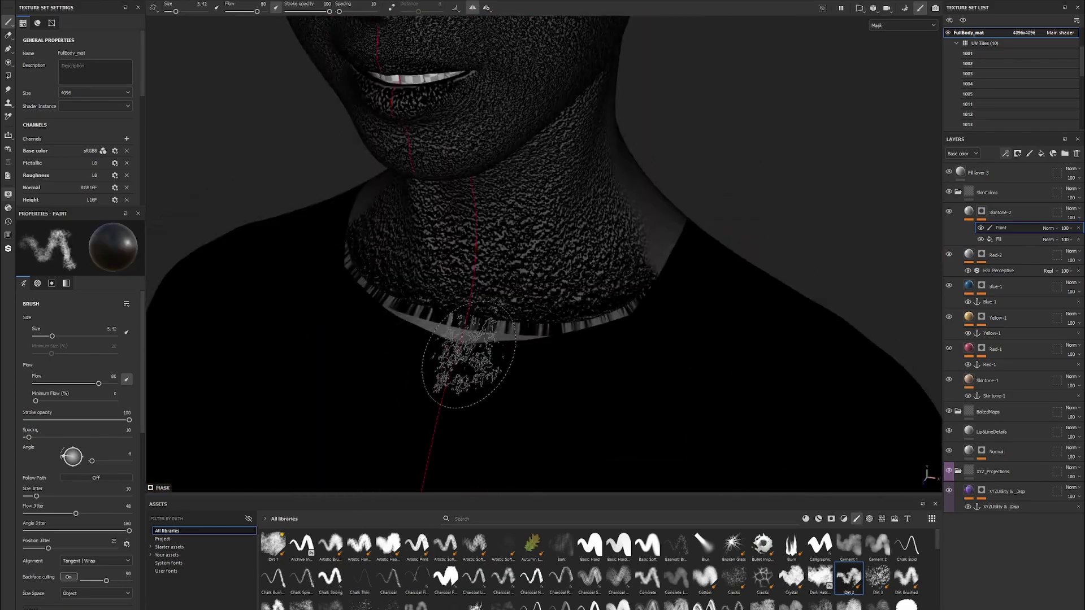
{"action": "mouse_move", "coordinate": [411, 326]}
{"action": "left_mouse_down", "text": "alt"}
{"action": "mouse_move", "coordinate": [630, 339]}
{"action": "mouse_move", "coordinate": [896, 279]}
{"action": "mouse_move", "coordinate": [722, 230]}
{"action": "mouse_move", "coordinate": [752, 407]}
{"action": "mouse_move", "coordinate": [722, 260]}
{"action": "mouse_move", "coordinate": [520, 359]}
{"action": "left_mouse_up", "text": "alt"}
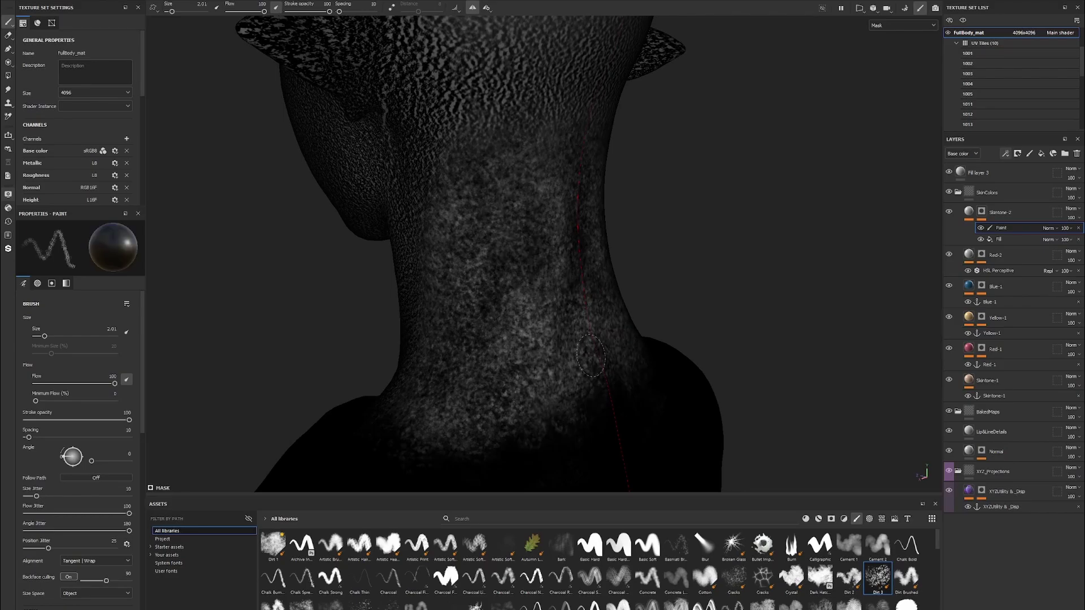
{"action": "mouse_move", "coordinate": [499, 248]}
{"action": "left_mouse_down", "text": "alt"}
{"action": "mouse_move", "coordinate": [565, 283]}
{"action": "mouse_move", "coordinate": [621, 294]}
{"action": "mouse_move", "coordinate": [679, 272]}
{"action": "left_mouse_up", "text": "alt"}
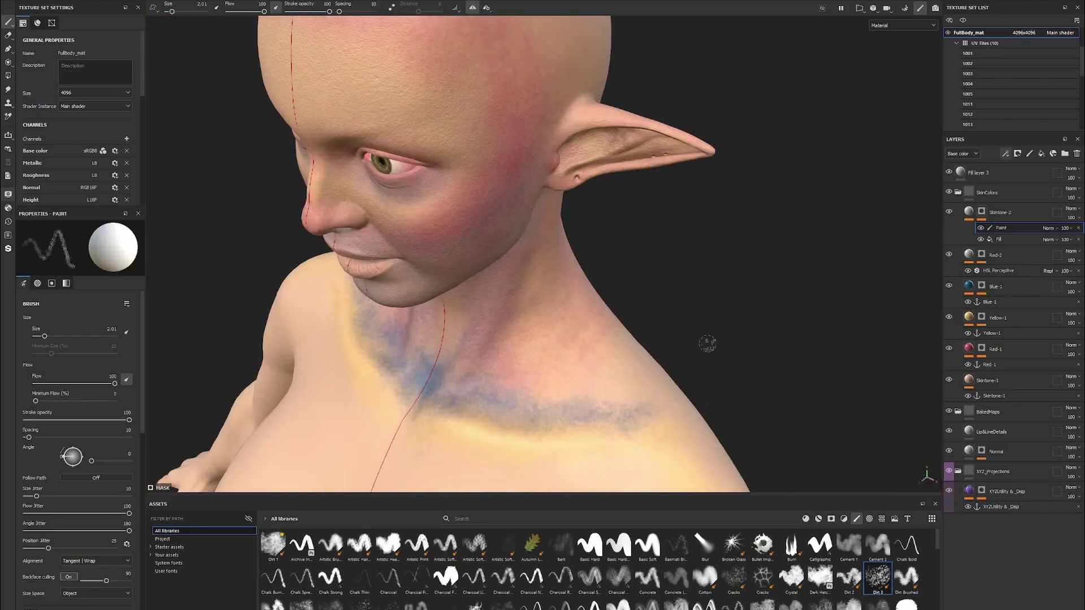
{"action": "left_click", "coordinate": [986, 261]}
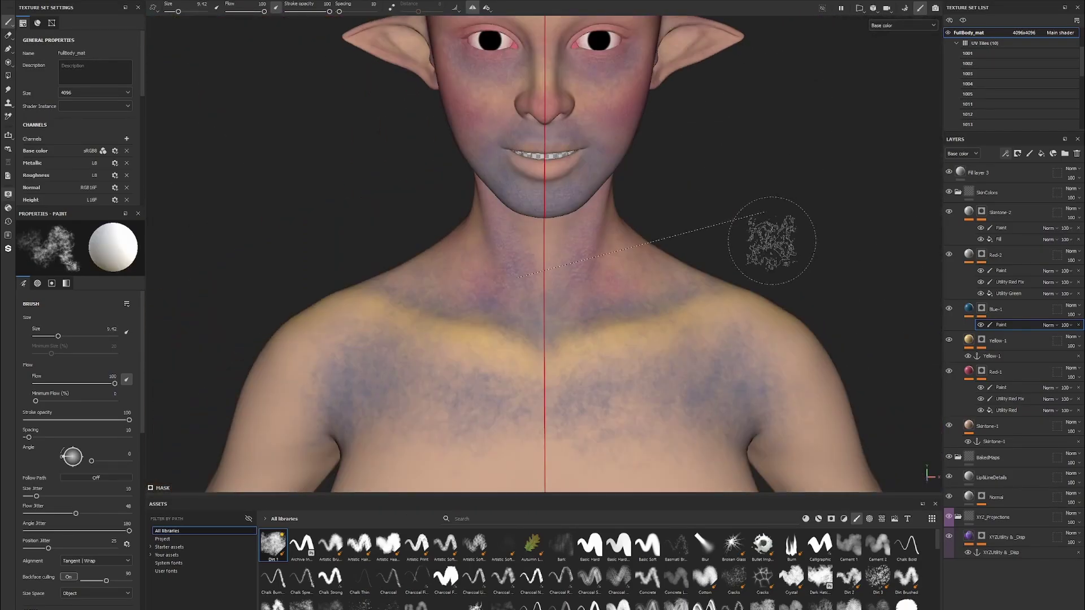
{"action": "left_click_drag", "start_coordinate": [536, 257], "coordinate": [791, 72], "text": "alt"}
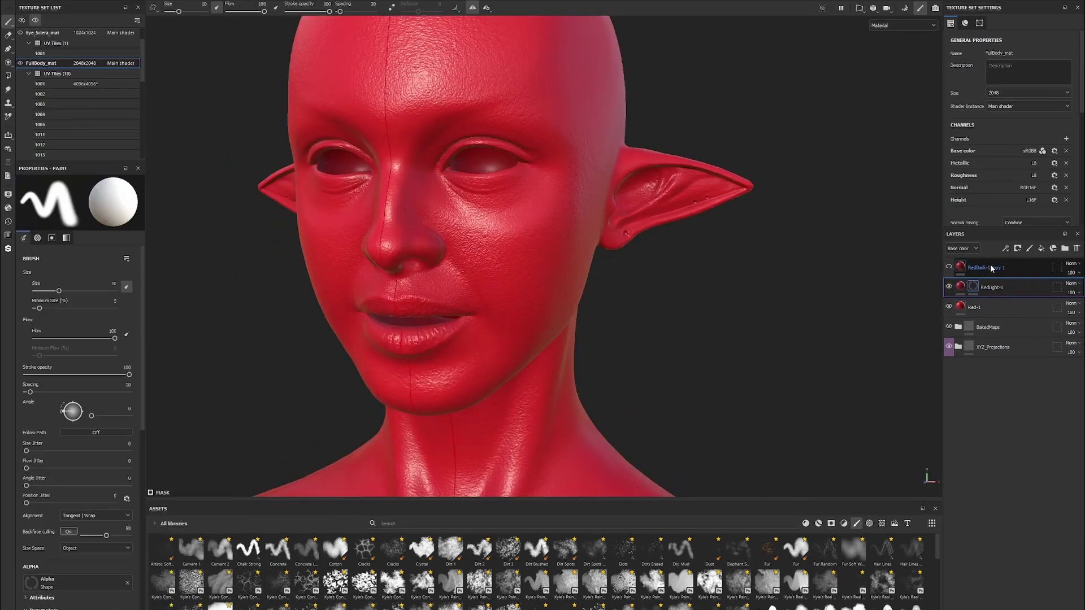
Add Ambient Occlusion (balance 0.51) to RedLight-1's mask, broken up by triplanar Fractal Sum 1: opacity 0.25, scale 3, contrast 0.32
{"action": "left_click", "coordinate": [133, 238]}
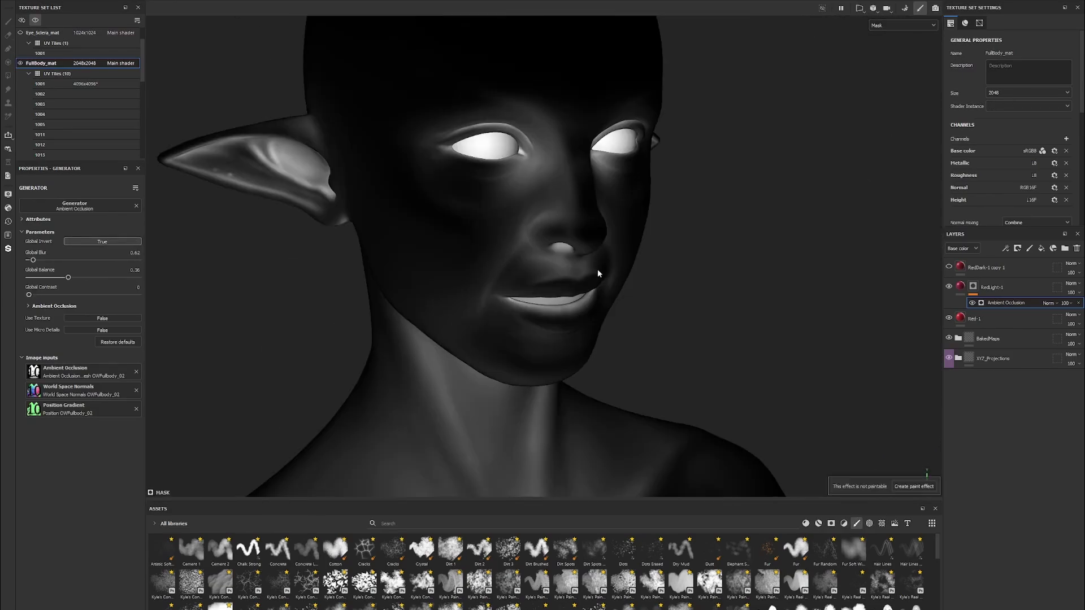
{"action": "left_click_drag", "start_coordinate": [85, 353], "coordinate": [88, 353]}
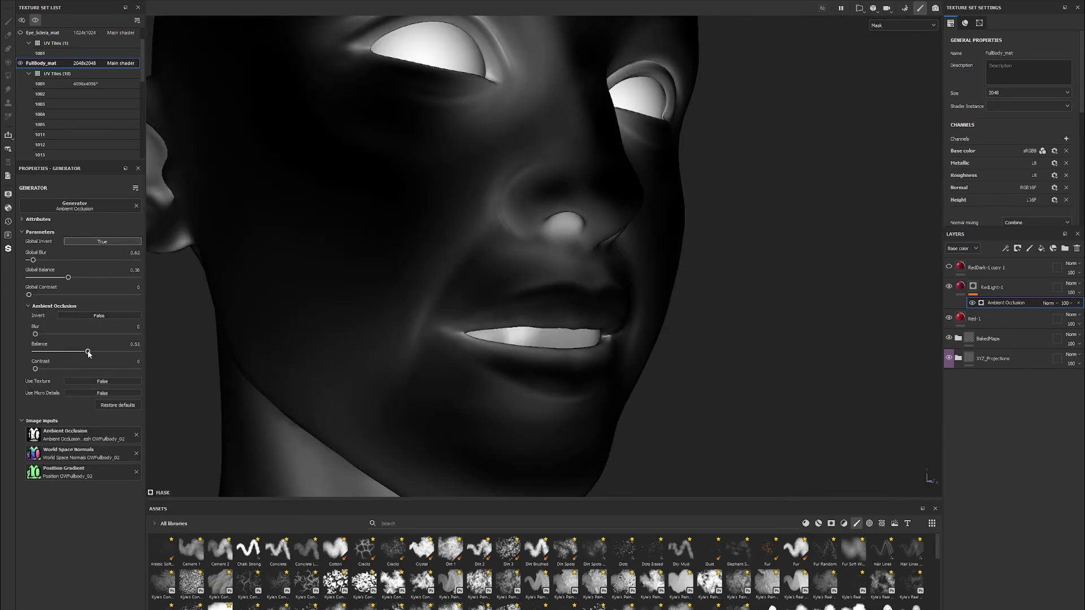
{"action": "left_click", "coordinate": [80, 565]}
{"action": "left_click", "coordinate": [157, 516]}
{"action": "middle_click_drag", "start_coordinate": [230, 392], "coordinate": [121, 445], "text": "alt"}
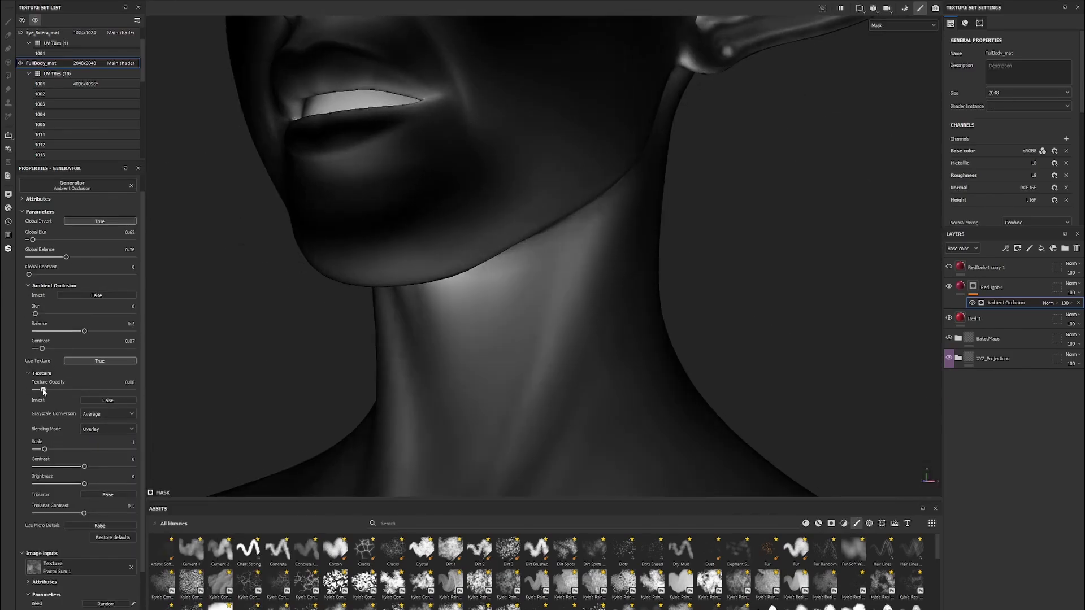
{"action": "left_click_drag", "start_coordinate": [44, 450], "coordinate": [99, 467]}
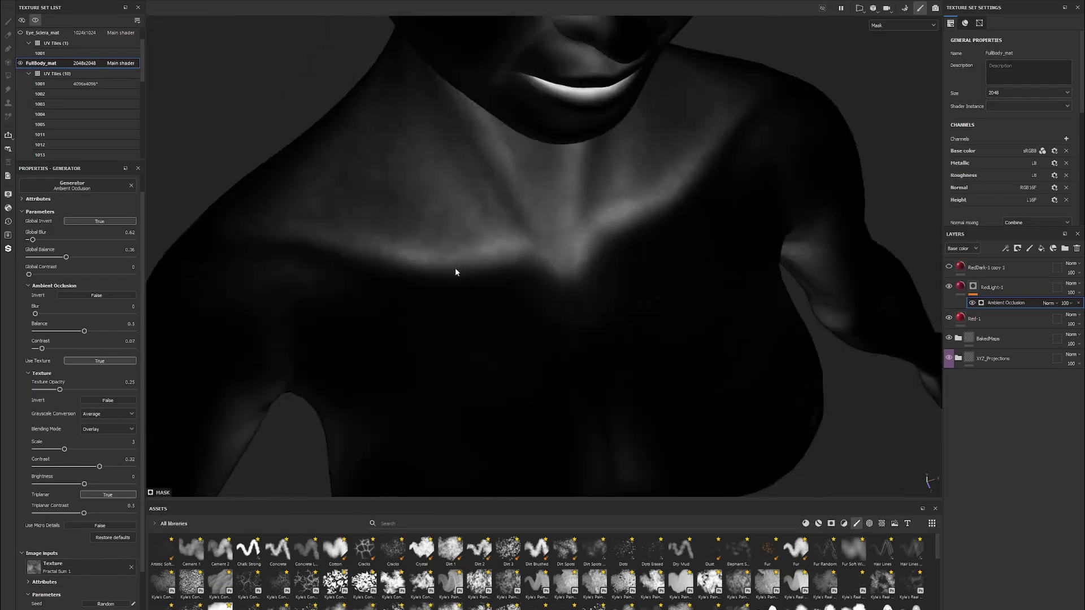
{"action": "left_click", "coordinate": [108, 495]}
{"action": "left_click_drag", "start_coordinate": [84, 514], "coordinate": [158, 518]}
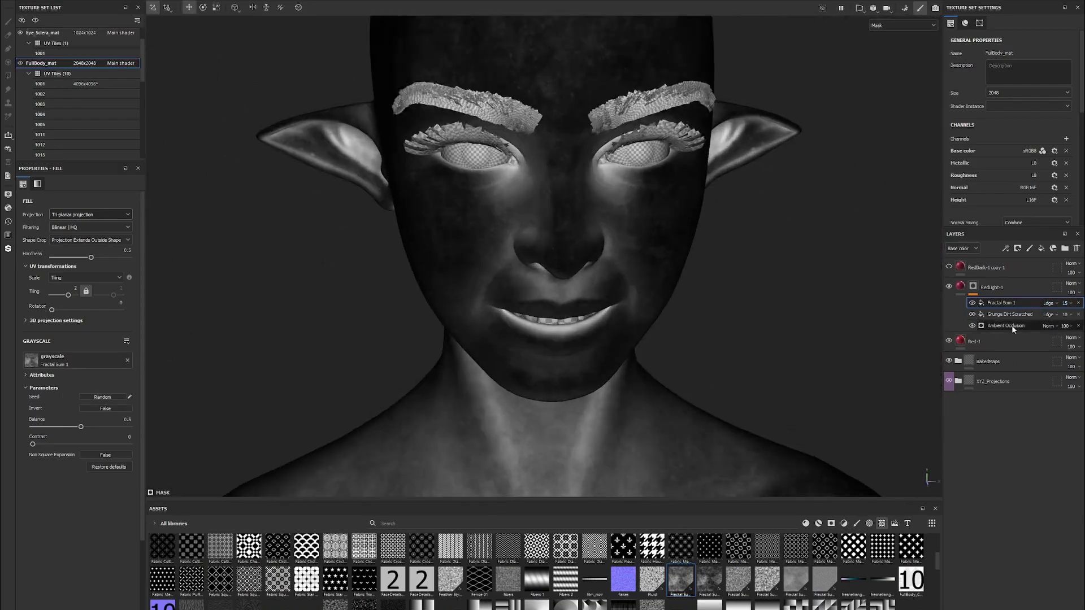
Add a fill effect above Dirt 4 in RedDark-1 copy 1's mask, textured first with Fractal Sum 2, then with Grunge Dirt Dried
{"action": "left_click", "coordinate": [1012, 324]}
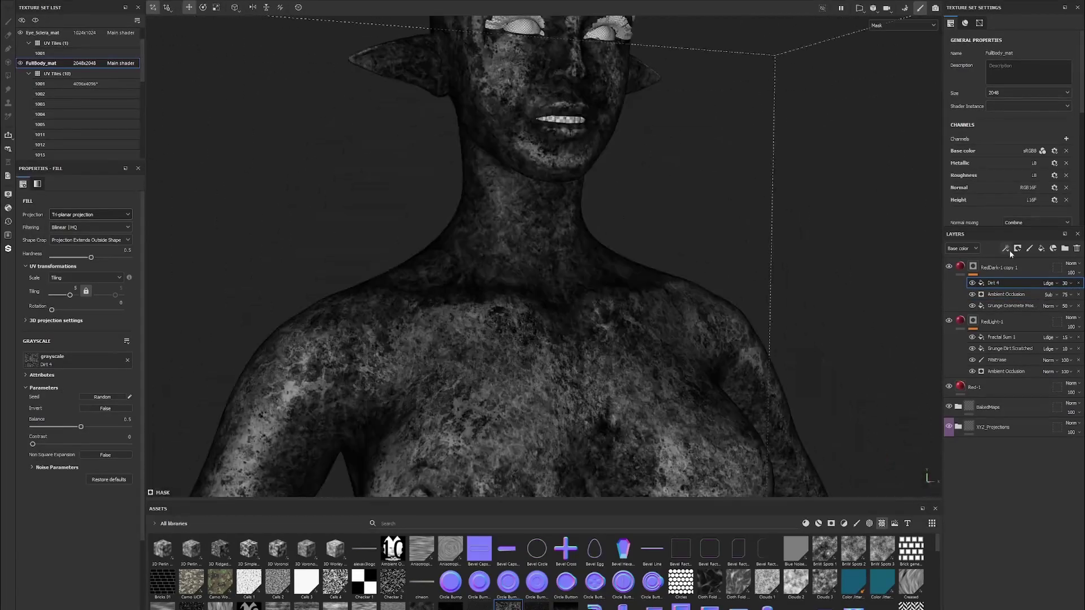
{"action": "left_click", "coordinate": [1009, 251]}
{"action": "scroll", "coordinate": [707, 577], "scroll_direction": "up", "scroll_amount": 2}
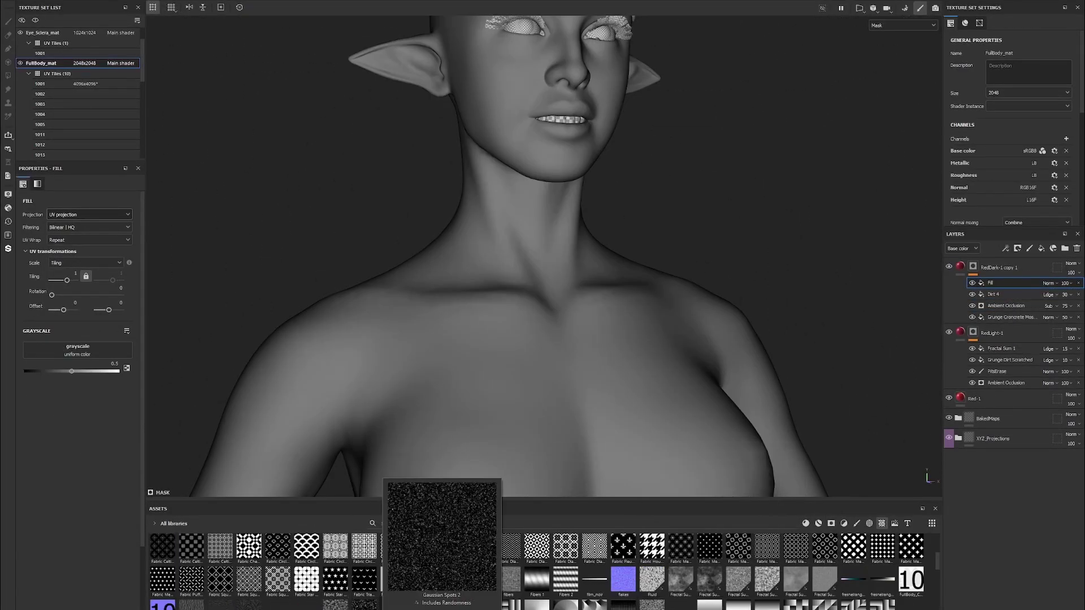
{"action": "left_click_drag", "start_coordinate": [709, 579], "coordinate": [78, 353]}
{"action": "scroll", "coordinate": [380, 588], "scroll_direction": "down", "scroll_amount": 3}
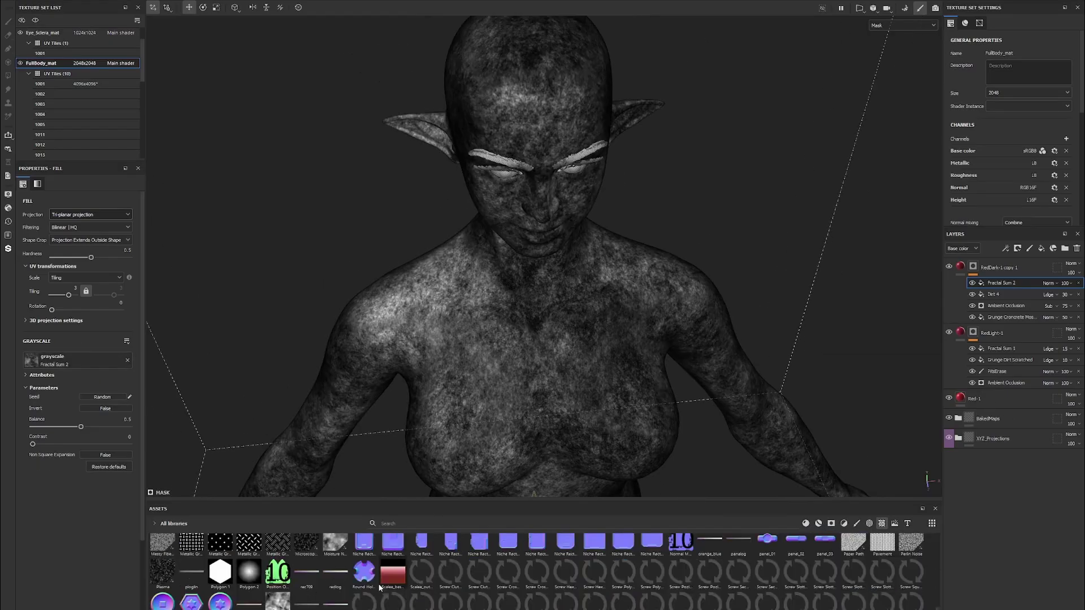
{"action": "scroll", "coordinate": [379, 588], "scroll_direction": "up", "scroll_amount": 3}
{"action": "left_click_drag", "start_coordinate": [767, 593], "coordinate": [77, 360]}
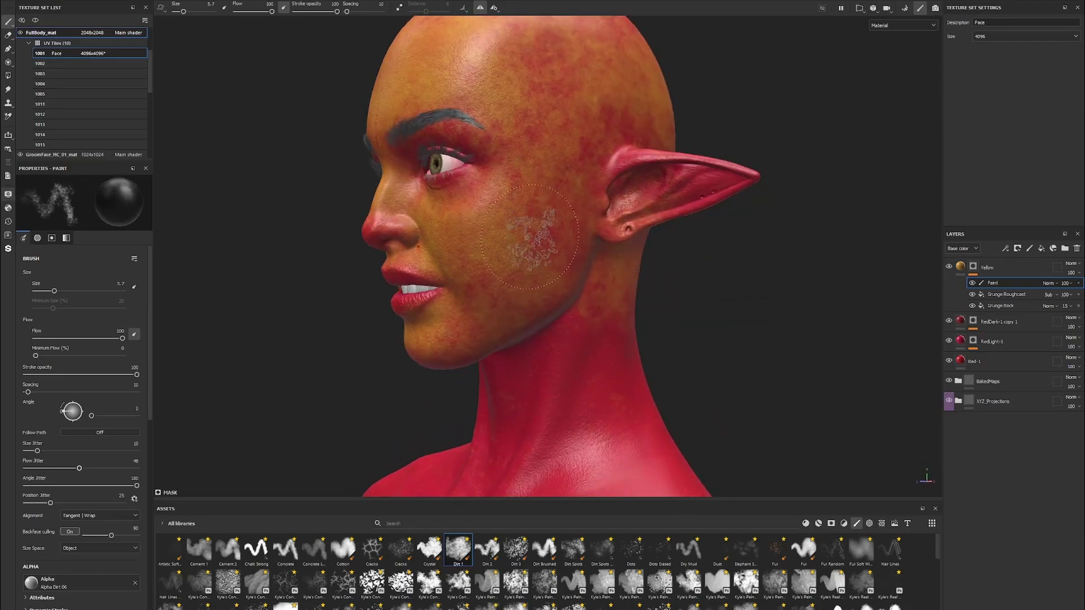
Orbit around the head, chest, upper back, hand and shoulder to survey the Yellow mask areas
{"action": "left_click_drag", "start_coordinate": [716, 334], "coordinate": [742, 233], "text": "alt"}
{"action": "left_click_drag", "start_coordinate": [780, 279], "coordinate": [542, 313], "text": "alt"}
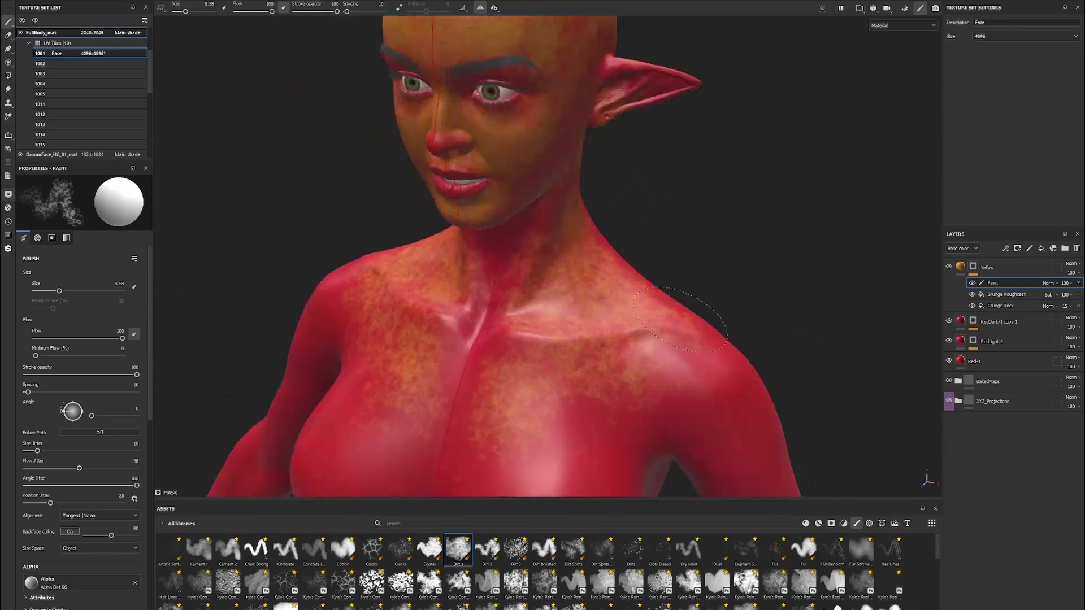
{"action": "left_click_drag", "start_coordinate": [748, 217], "coordinate": [752, 235], "text": "alt"}
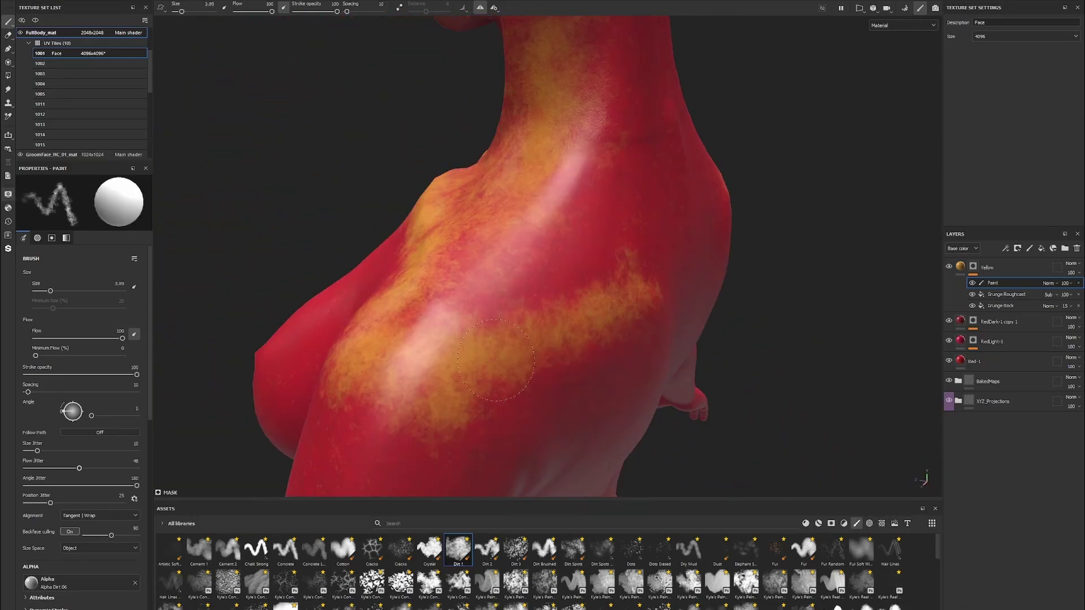
{"action": "left_click_drag", "start_coordinate": [495, 360], "coordinate": [785, 151], "text": "alt"}
{"action": "scroll", "coordinate": [785, 151], "scroll_direction": "up", "scroll_amount": 2}
{"action": "middle_click_drag", "start_coordinate": [469, 420], "coordinate": [589, 296]}
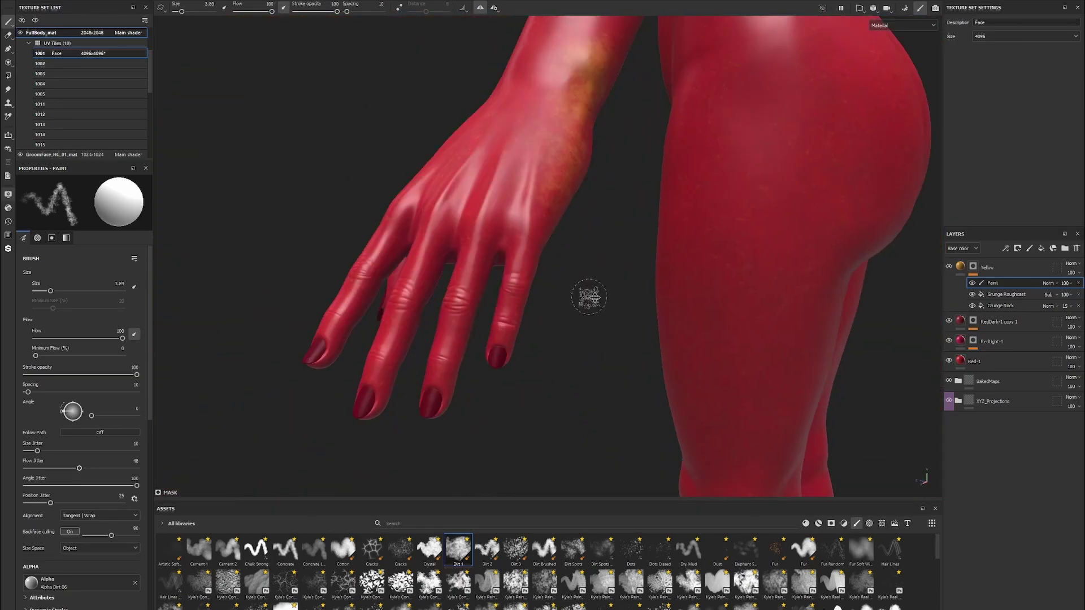
{"action": "left_click_drag", "start_coordinate": [590, 297], "coordinate": [506, 293], "text": "alt"}
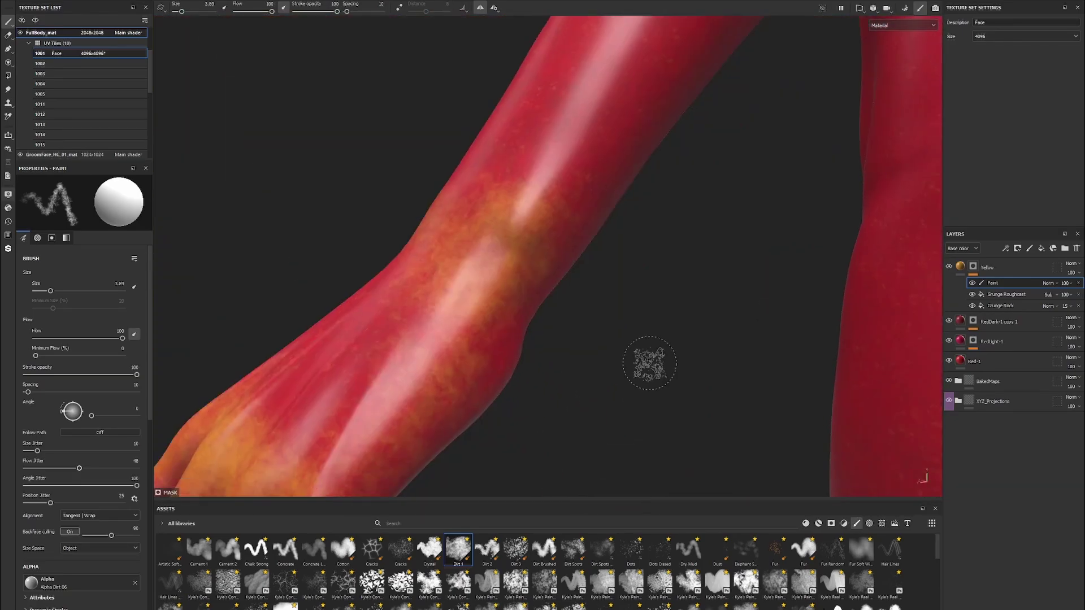
{"action": "mouse_move", "coordinate": [737, 224]}
{"action": "left_mouse_down", "text": "alt"}
{"action": "mouse_move", "coordinate": [497, 296]}
{"action": "mouse_move", "coordinate": [719, 254]}
{"action": "left_mouse_up", "text": "alt"}
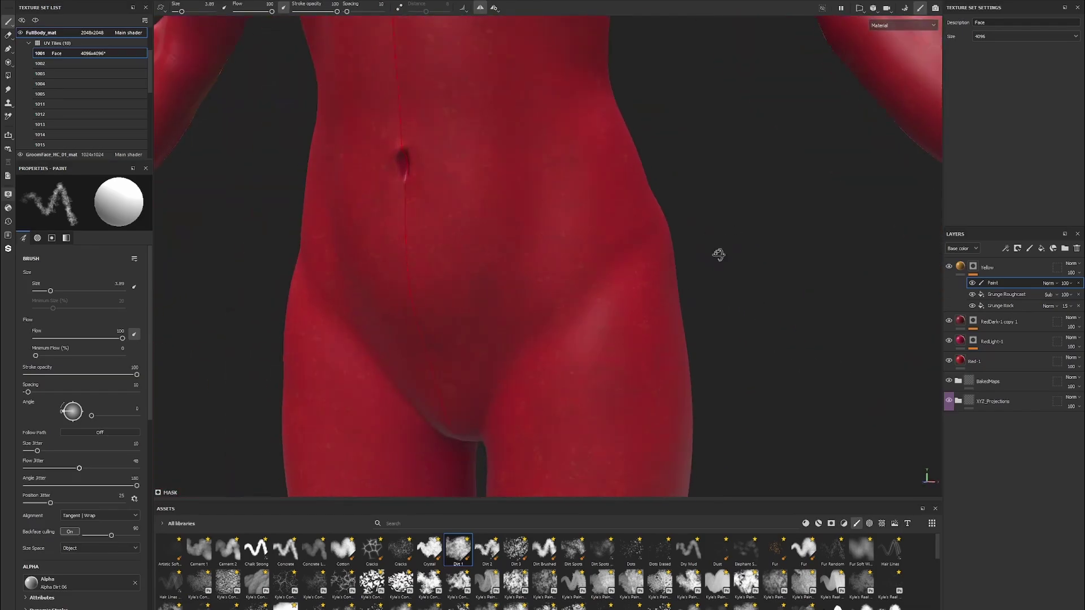
{"action": "mouse_move", "coordinate": [600, 261]}
{"action": "left_mouse_down", "text": "alt"}
{"action": "mouse_move", "coordinate": [807, 363]}
{"action": "mouse_move", "coordinate": [792, 153]}
{"action": "mouse_move", "coordinate": [771, 311]}
{"action": "mouse_move", "coordinate": [684, 271]}
{"action": "mouse_move", "coordinate": [845, 152]}
{"action": "mouse_move", "coordinate": [734, 224]}
{"action": "left_mouse_up", "text": "alt"}
{"action": "scroll", "coordinate": [823, 250], "scroll_direction": "down", "scroll_amount": 3}
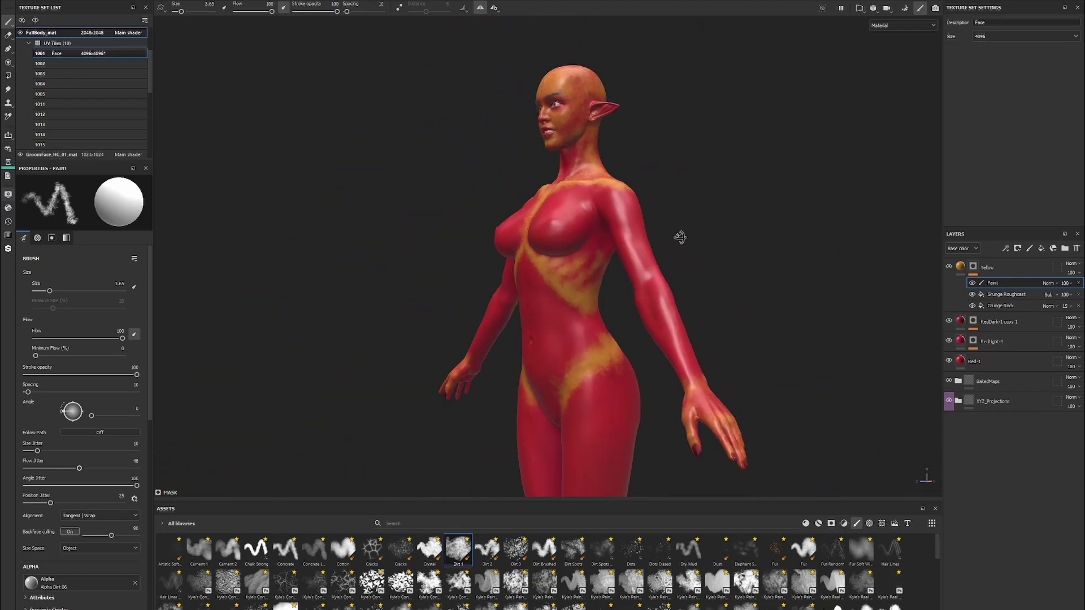
{"action": "scroll", "coordinate": [712, 234], "scroll_direction": "up", "scroll_amount": 3}
Undo the last yellow stroke and reframe the head in side and front views
{"action": "key", "text": "ctrl+z"}
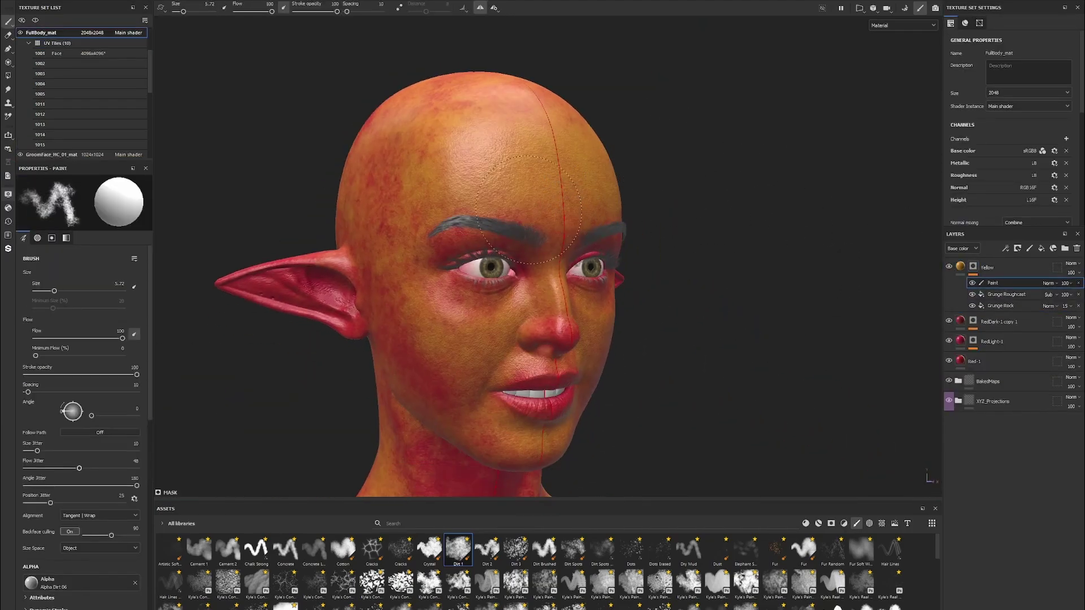
{"action": "scroll", "coordinate": [758, 269], "scroll_direction": "up", "scroll_amount": 2}
{"action": "scroll", "coordinate": [775, 245], "scroll_direction": "up", "scroll_amount": 2}
{"action": "scroll", "coordinate": [385, 412], "scroll_direction": "up", "scroll_amount": 2}
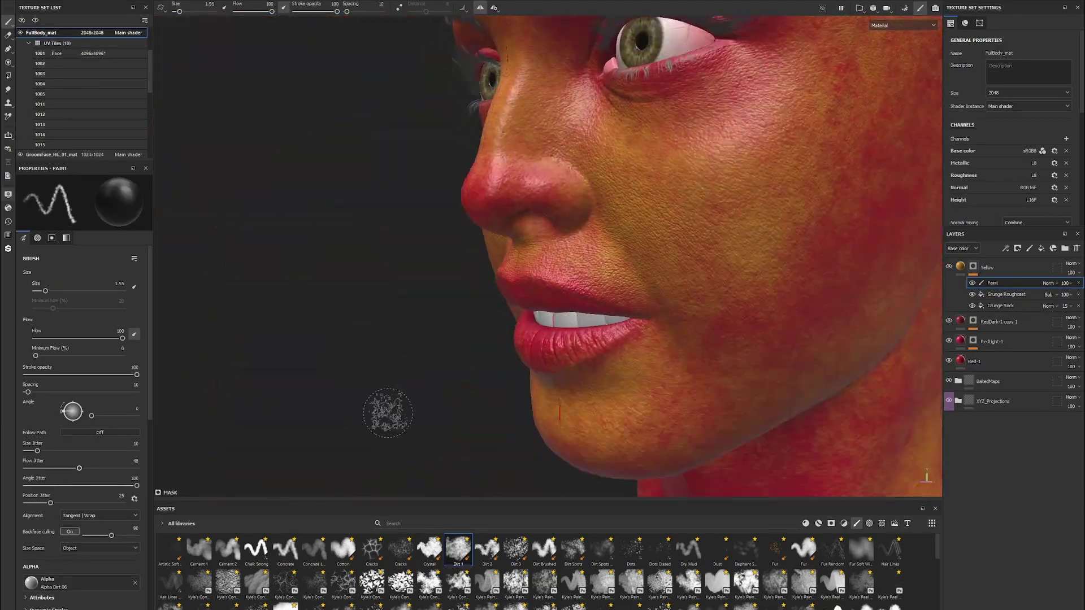
{"action": "scroll", "coordinate": [689, 346], "scroll_direction": "up", "scroll_amount": 2}
{"action": "scroll", "coordinate": [689, 347], "scroll_direction": "down", "scroll_amount": 3}
{"action": "mouse_move", "coordinate": [689, 347]}
{"action": "left_mouse_down", "text": "alt"}
{"action": "mouse_move", "coordinate": [717, 315]}
{"action": "mouse_move", "coordinate": [750, 378]}
{"action": "left_mouse_up", "text": "alt"}
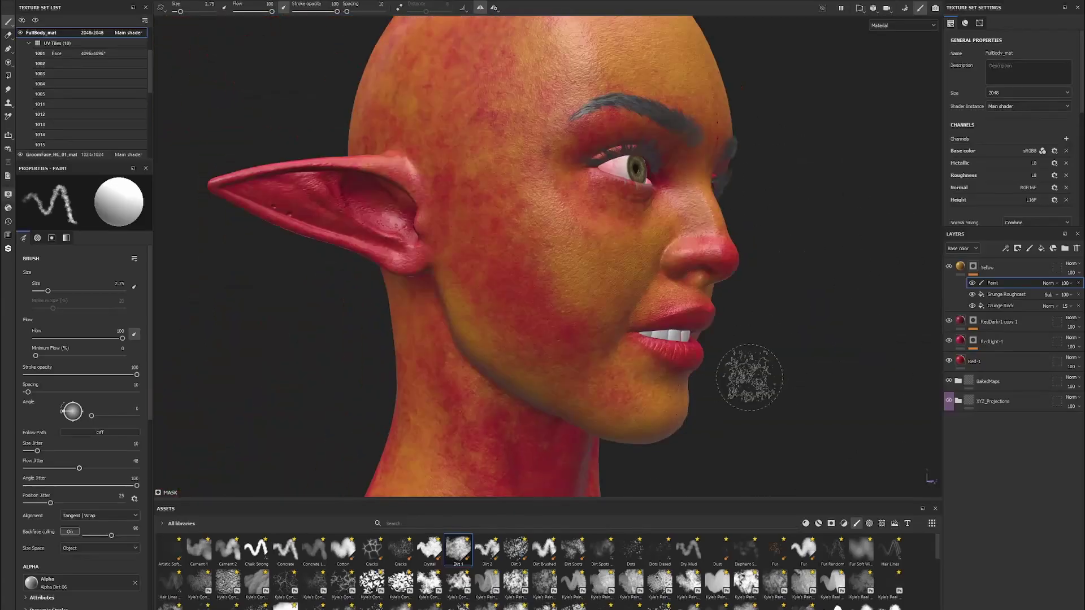
{"action": "scroll", "coordinate": [602, 410], "scroll_direction": "down", "scroll_amount": 3}
{"action": "left_click_drag", "start_coordinate": [602, 410], "coordinate": [682, 241], "text": "alt"}
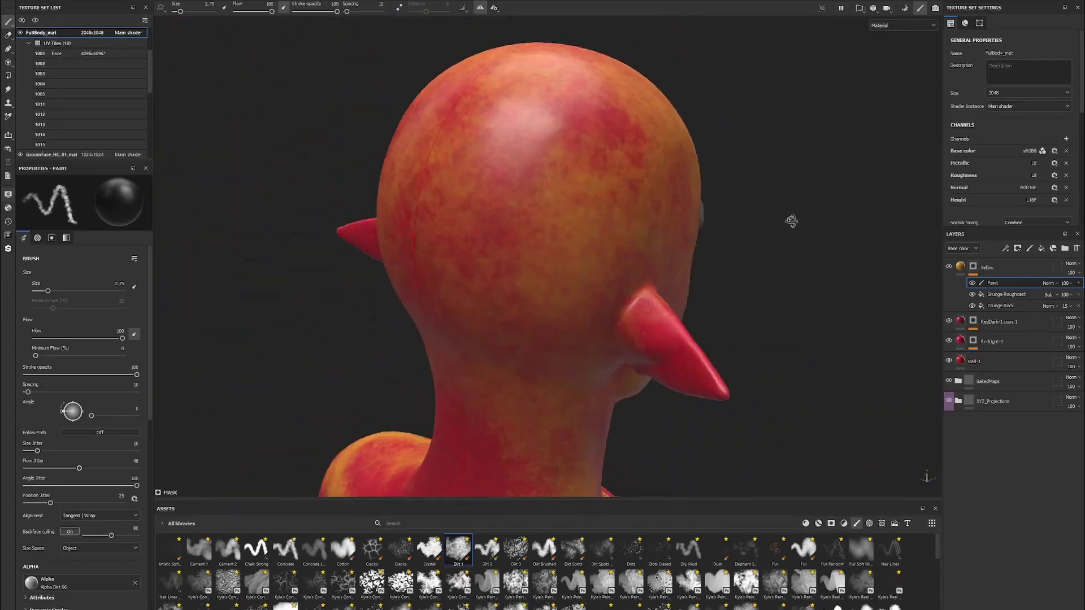
Paint yellow variation across the back, chest and shoulder, shrinking then enlarging the brush
{"action": "key", "text": "bracketleft"}
{"action": "key", "text": "bracketleft"}
{"action": "key", "text": "bracketleft"}
{"action": "scroll", "coordinate": [600, 242], "scroll_direction": "down", "scroll_amount": 3}
{"action": "left_click_drag", "start_coordinate": [475, 373], "coordinate": [625, 332], "text": "alt"}
{"action": "scroll", "coordinate": [625, 332], "scroll_direction": "up", "scroll_amount": 3}
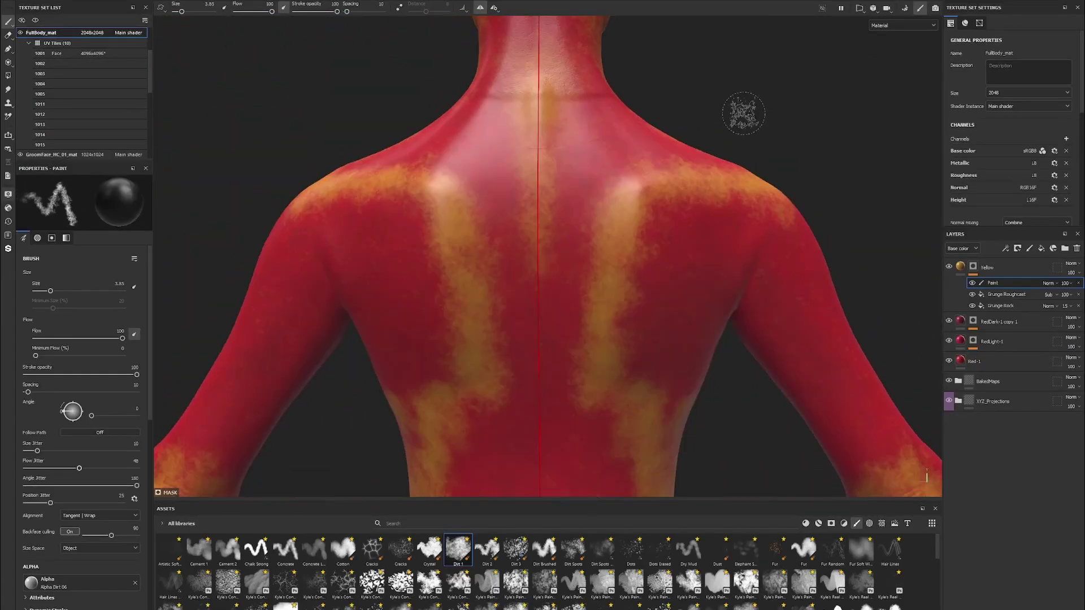
{"action": "middle_click_drag", "start_coordinate": [744, 109], "coordinate": [525, 338], "text": "alt"}
{"action": "left_click_drag", "start_coordinate": [525, 338], "coordinate": [485, 363], "text": "alt"}
{"action": "key", "text": "bracketright"}
{"action": "key", "text": "bracketright"}
{"action": "key", "text": "bracketright"}
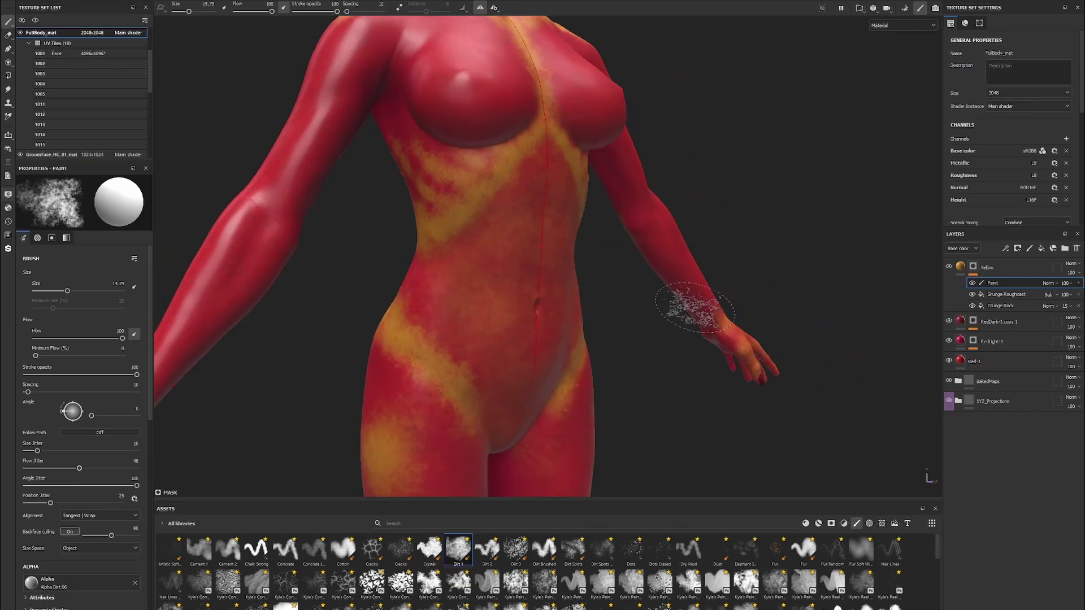
{"action": "left_click_drag", "start_coordinate": [690, 315], "coordinate": [403, 380], "text": "alt"}
{"action": "scroll", "coordinate": [703, 286], "scroll_direction": "down", "scroll_amount": 2}
{"action": "mouse_move", "coordinate": [690, 339]}
{"action": "left_mouse_down", "text": "alt"}
{"action": "mouse_move", "coordinate": [720, 364]}
{"action": "mouse_move", "coordinate": [707, 232]}
{"action": "mouse_move", "coordinate": [794, 225]}
{"action": "mouse_move", "coordinate": [681, 198]}
{"action": "mouse_move", "coordinate": [425, 294]}
{"action": "mouse_move", "coordinate": [460, 206]}
{"action": "mouse_move", "coordinate": [635, 170]}
{"action": "left_mouse_up", "text": "alt"}
{"action": "scroll", "coordinate": [707, 233], "scroll_direction": "up", "scroll_amount": 3}
{"action": "scroll", "coordinate": [779, 313], "scroll_direction": "down", "scroll_amount": 2}
{"action": "scroll", "coordinate": [425, 294], "scroll_direction": "up", "scroll_amount": 3}
{"action": "scroll", "coordinate": [461, 206], "scroll_direction": "down", "scroll_amount": 2}
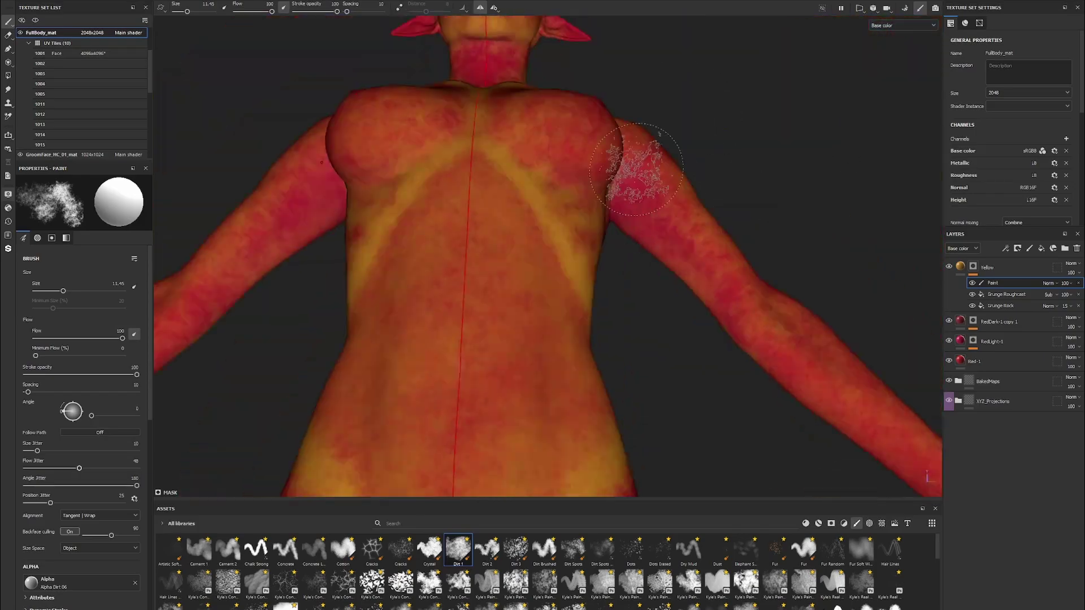
{"action": "left_click_drag", "start_coordinate": [836, 255], "coordinate": [676, 238], "text": "alt"}
{"action": "scroll", "coordinate": [676, 237], "scroll_direction": "up", "scroll_amount": 3}
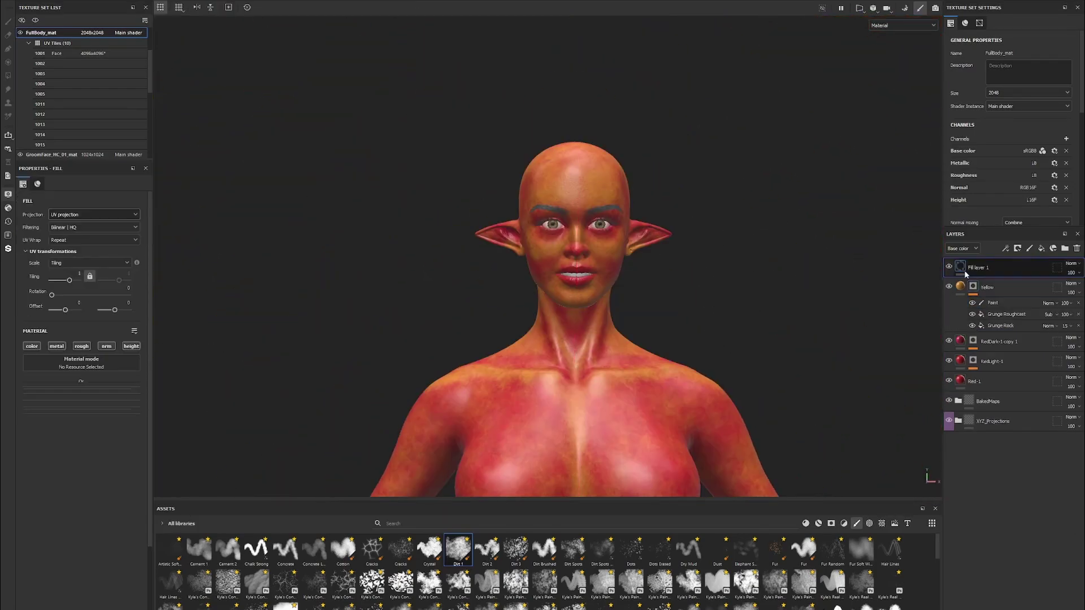
Set the new fill layer's Base color to violet and frame the head, neck and shoulders
{"action": "left_click", "coordinate": [77, 411]}
{"action": "left_click_drag", "start_coordinate": [886, 215], "coordinate": [888, 173]}
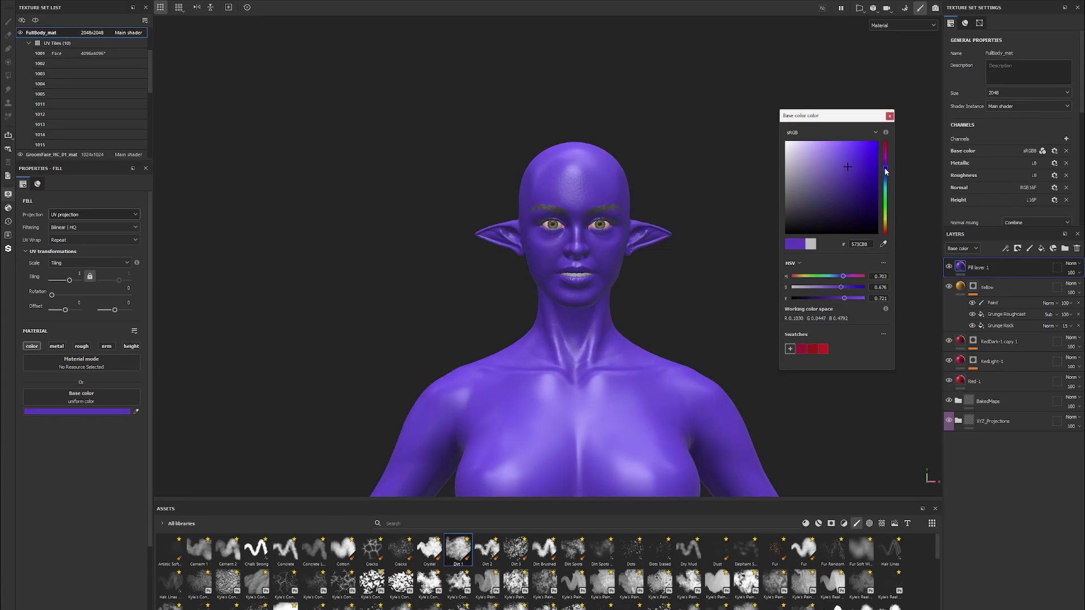
{"action": "left_click", "coordinate": [918, 243]}
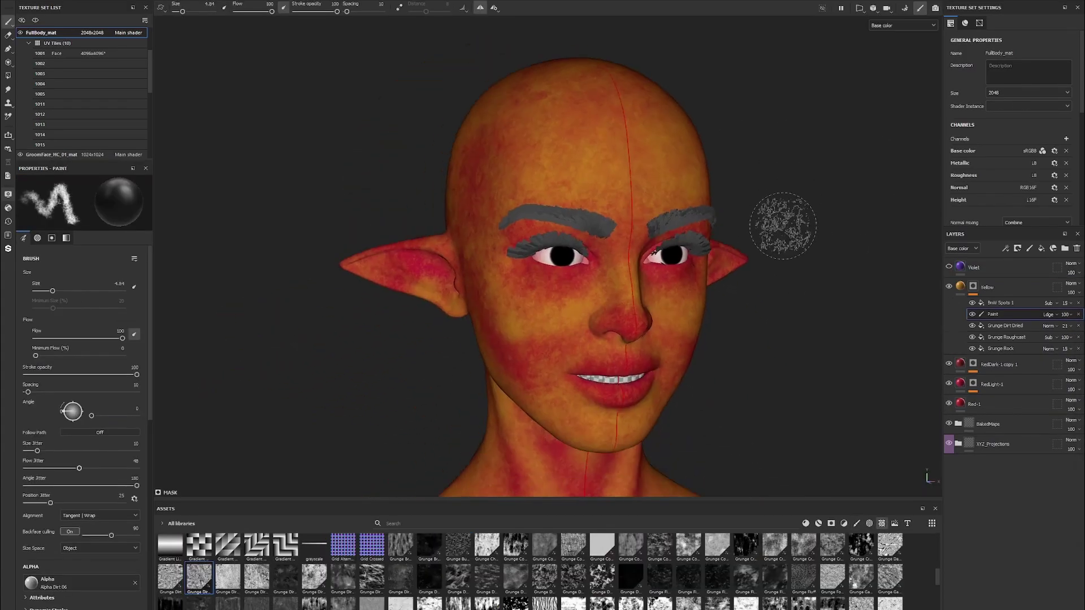
{"action": "left_click_drag", "start_coordinate": [780, 188], "coordinate": [781, 249], "text": "alt"}
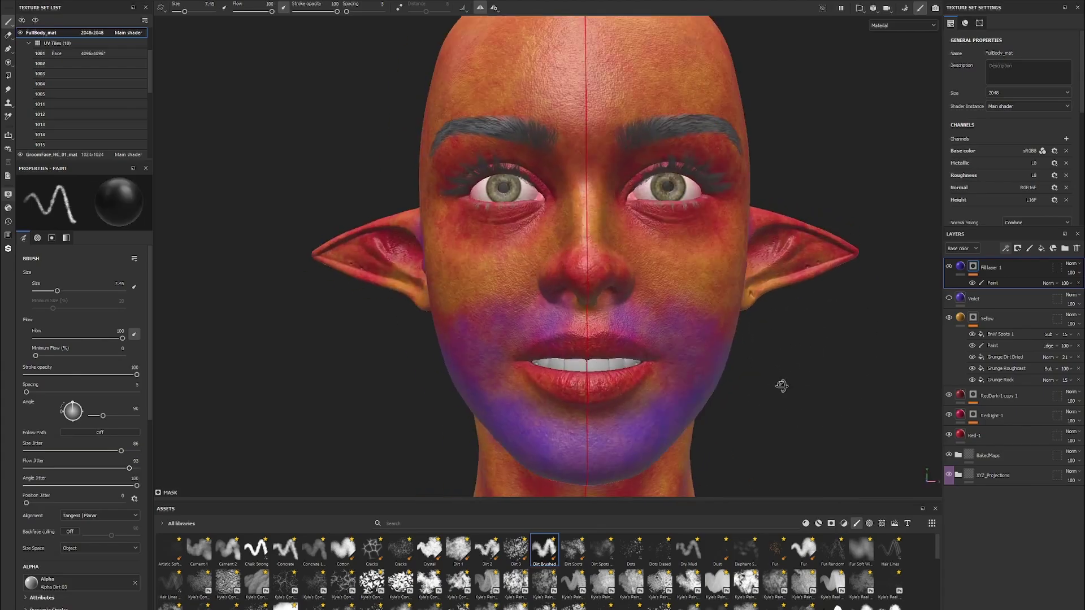
{"action": "mouse_move", "coordinate": [781, 386]}
{"action": "left_mouse_down", "text": "alt"}
{"action": "mouse_move", "coordinate": [780, 254]}
{"action": "mouse_move", "coordinate": [788, 400]}
{"action": "mouse_move", "coordinate": [570, 336]}
{"action": "left_mouse_up", "text": "alt"}
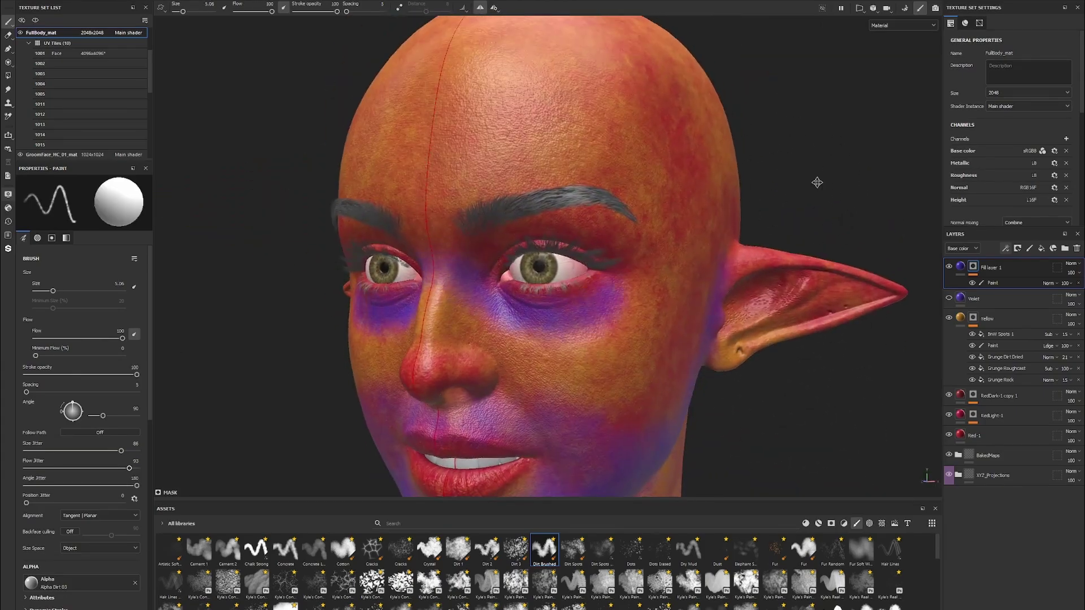
{"action": "left_click_drag", "start_coordinate": [817, 183], "coordinate": [783, 240], "text": "alt"}
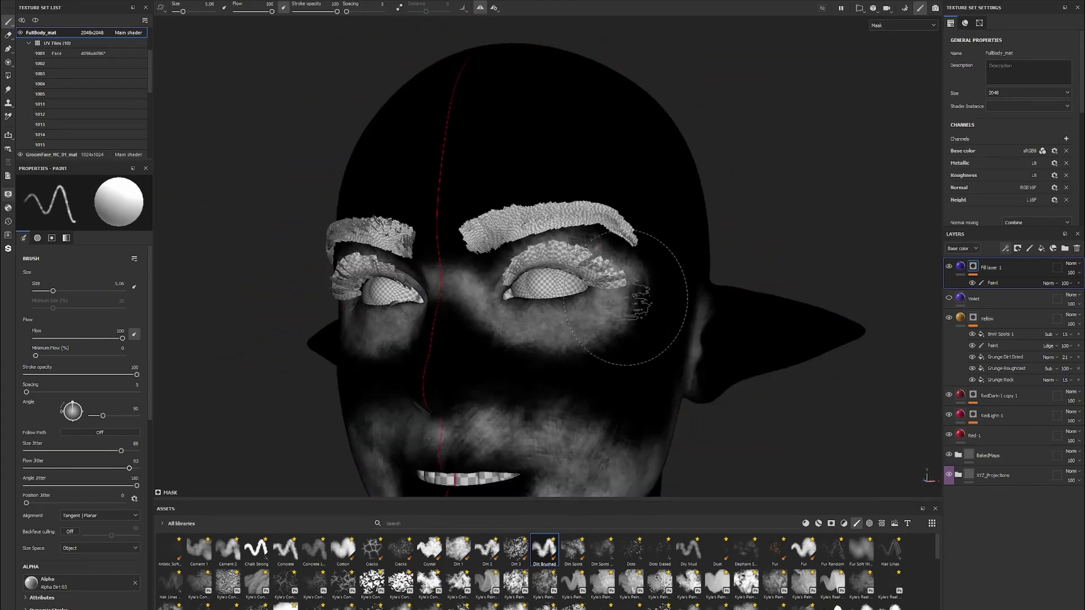
{"action": "key", "text": "m"}
{"action": "mouse_move", "coordinate": [625, 298]}
{"action": "left_mouse_down", "text": "alt"}
{"action": "mouse_move", "coordinate": [741, 291]}
{"action": "mouse_move", "coordinate": [839, 175]}
{"action": "mouse_move", "coordinate": [670, 213]}
{"action": "mouse_move", "coordinate": [759, 213]}
{"action": "mouse_move", "coordinate": [774, 337]}
{"action": "left_mouse_up", "text": "alt"}
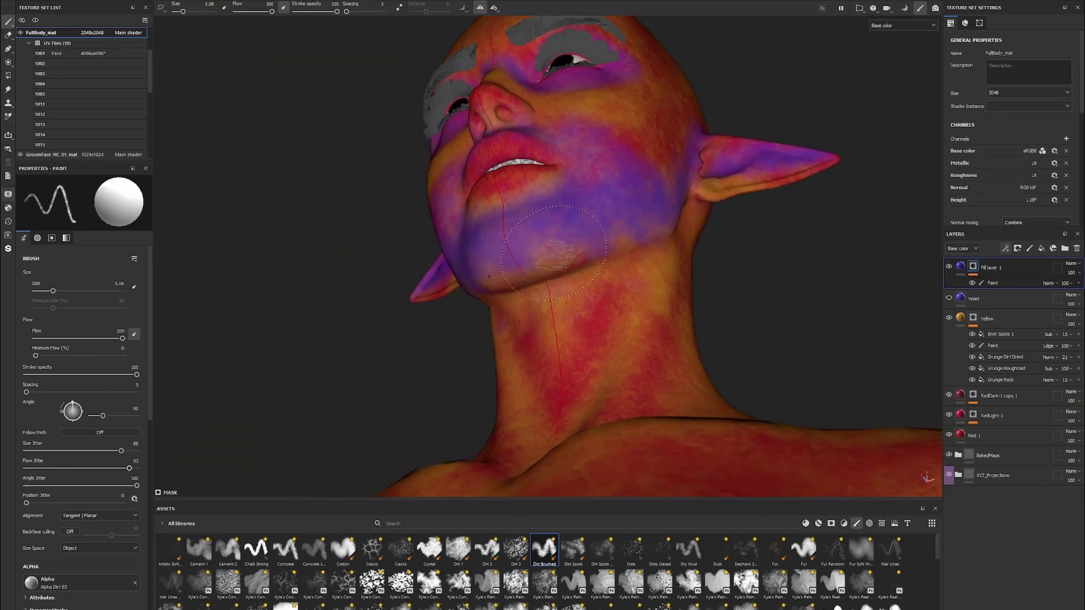
{"action": "left_click_drag", "start_coordinate": [762, 260], "coordinate": [596, 301], "text": "alt"}
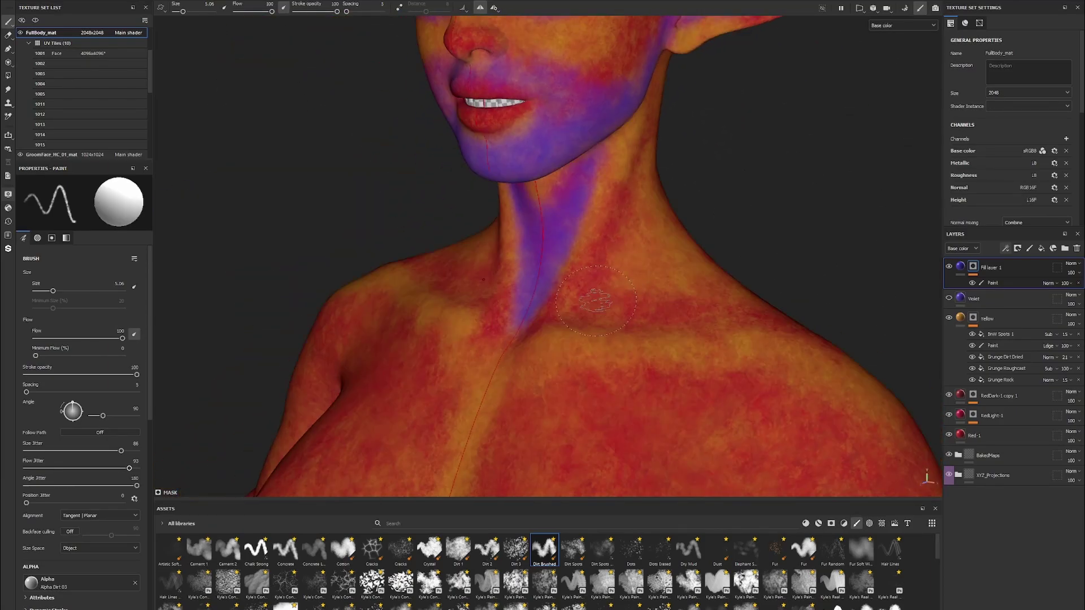
{"action": "left_click_drag", "start_coordinate": [727, 201], "coordinate": [678, 254], "text": "alt"}
Paint violet flushes across the shoulder, side of the neck, upper chest and torso
{"action": "right_click_drag", "start_coordinate": [678, 254], "coordinate": [712, 254], "text": "ctrl"}
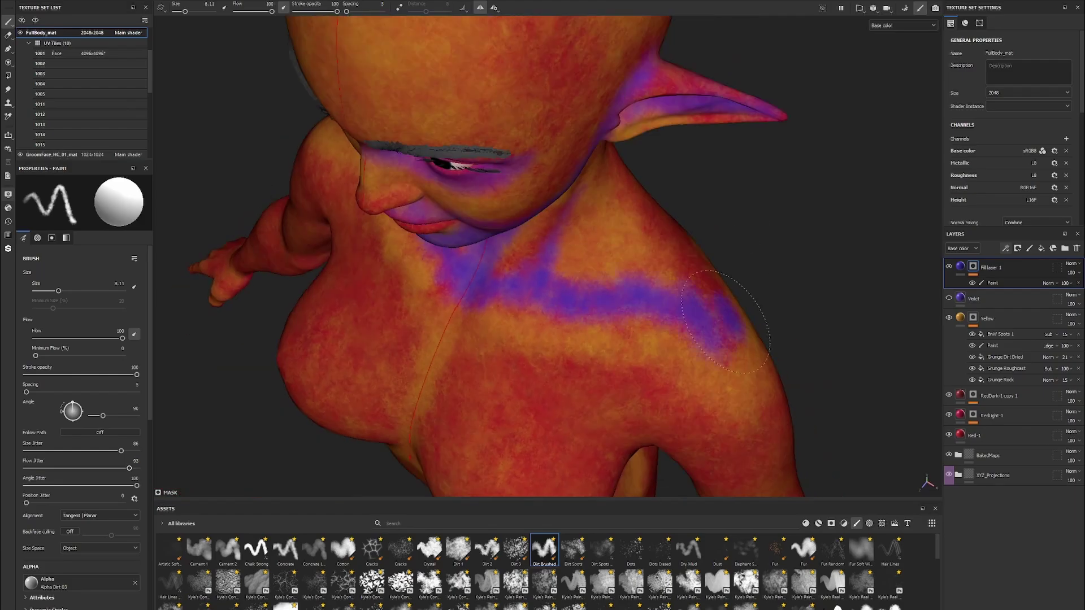
{"action": "left_click_drag", "start_coordinate": [712, 254], "coordinate": [596, 331], "text": "alt"}
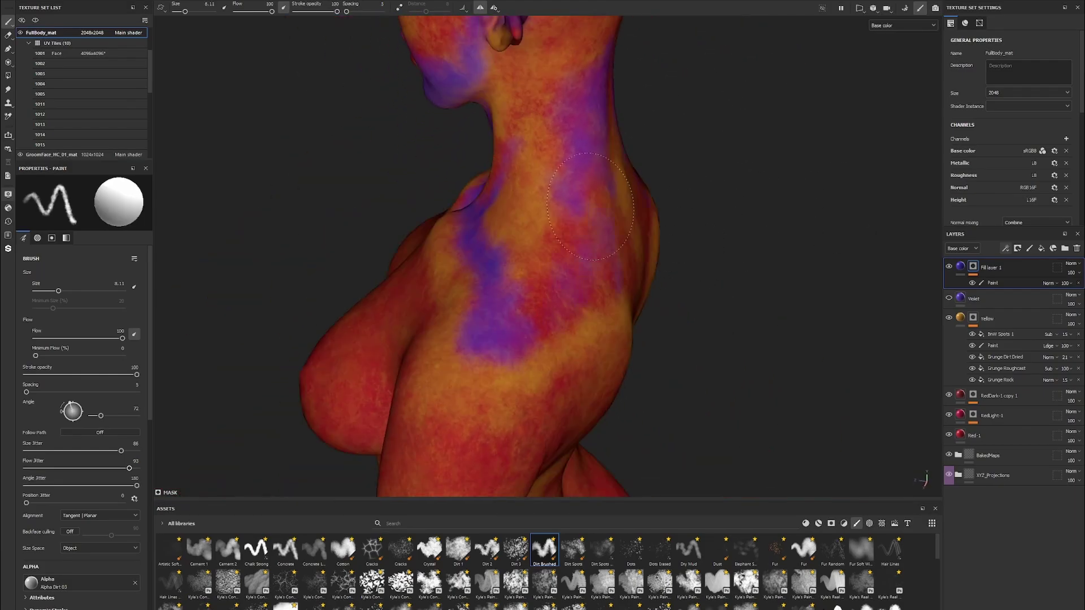
{"action": "left_click_drag", "start_coordinate": [591, 207], "coordinate": [678, 215], "text": "alt"}
{"action": "right_click_drag", "start_coordinate": [565, 206], "coordinate": [587, 207], "text": "ctrl"}
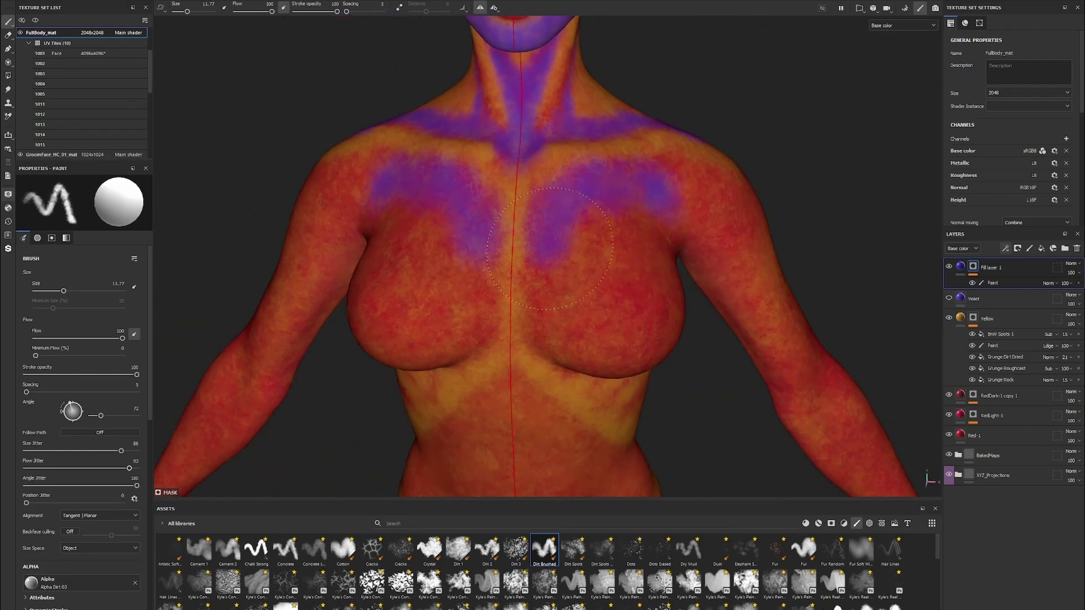
{"action": "left_click_drag", "start_coordinate": [795, 132], "coordinate": [594, 219], "text": "alt"}
{"action": "mouse_move", "coordinate": [580, 256]}
{"action": "left_mouse_down", "text": "alt"}
{"action": "mouse_move", "coordinate": [775, 182]}
{"action": "mouse_move", "coordinate": [569, 258]}
{"action": "left_mouse_up", "text": "alt"}
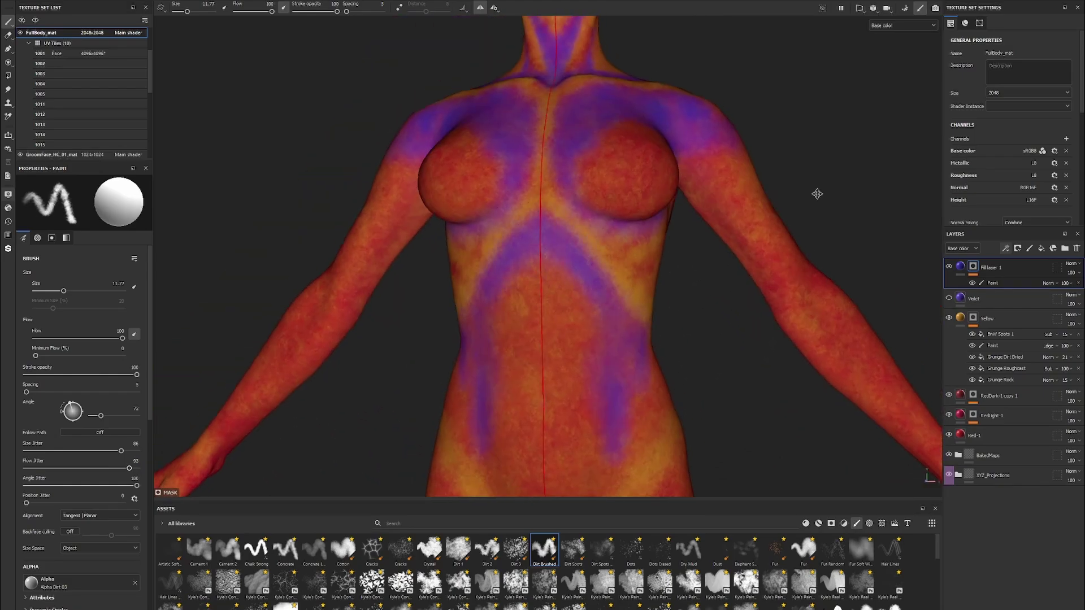
{"action": "mouse_move", "coordinate": [817, 193]}
{"action": "left_mouse_down", "text": "alt"}
{"action": "mouse_move", "coordinate": [756, 213]}
{"action": "mouse_move", "coordinate": [518, 390]}
{"action": "mouse_move", "coordinate": [570, 320]}
{"action": "mouse_move", "coordinate": [516, 347]}
{"action": "mouse_move", "coordinate": [562, 206]}
{"action": "left_mouse_up", "text": "alt"}
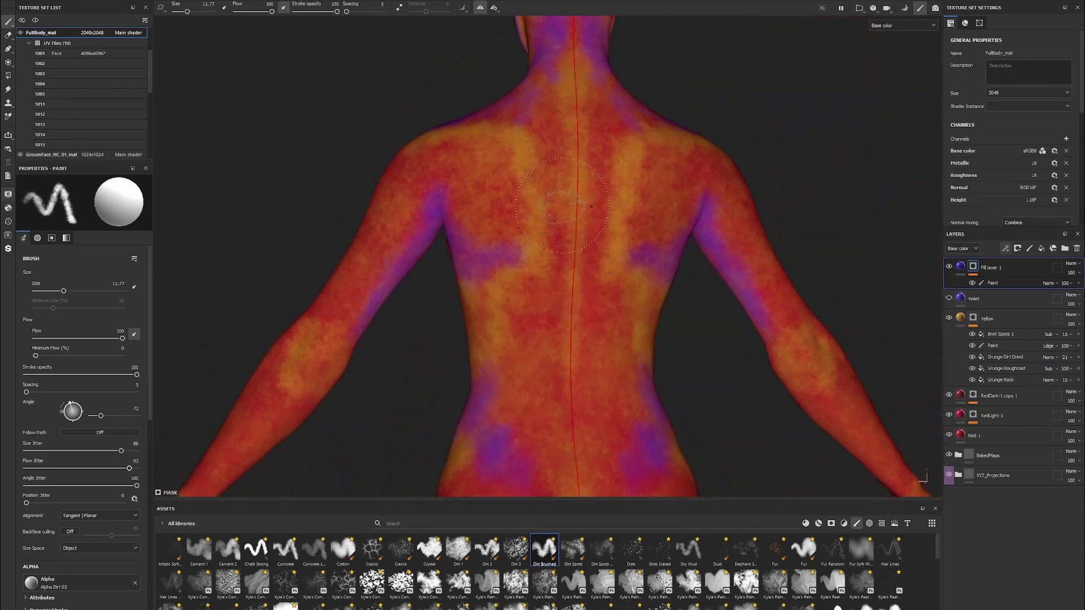
Paint violet patches on the knees, soles of the feet, backs of the knees and hips
{"action": "mouse_move", "coordinate": [945, 220]}
{"action": "left_mouse_down", "text": "alt"}
{"action": "mouse_move", "coordinate": [622, 226]}
{"action": "mouse_move", "coordinate": [557, 315]}
{"action": "mouse_move", "coordinate": [533, 297]}
{"action": "left_mouse_up", "text": "alt"}
{"action": "right_click_drag", "start_coordinate": [532, 298], "coordinate": [666, 254], "text": "alt"}
{"action": "mouse_move", "coordinate": [666, 254]}
{"action": "left_mouse_down", "text": "alt"}
{"action": "mouse_move", "coordinate": [582, 305]}
{"action": "mouse_move", "coordinate": [706, 317]}
{"action": "left_mouse_up", "text": "alt"}
{"action": "right_click_drag", "start_coordinate": [706, 317], "coordinate": [758, 327], "text": "alt"}
{"action": "middle_click_drag", "start_coordinate": [758, 327], "coordinate": [728, 261], "text": "alt"}
{"action": "left_click_drag", "start_coordinate": [728, 261], "coordinate": [698, 249], "text": "alt"}
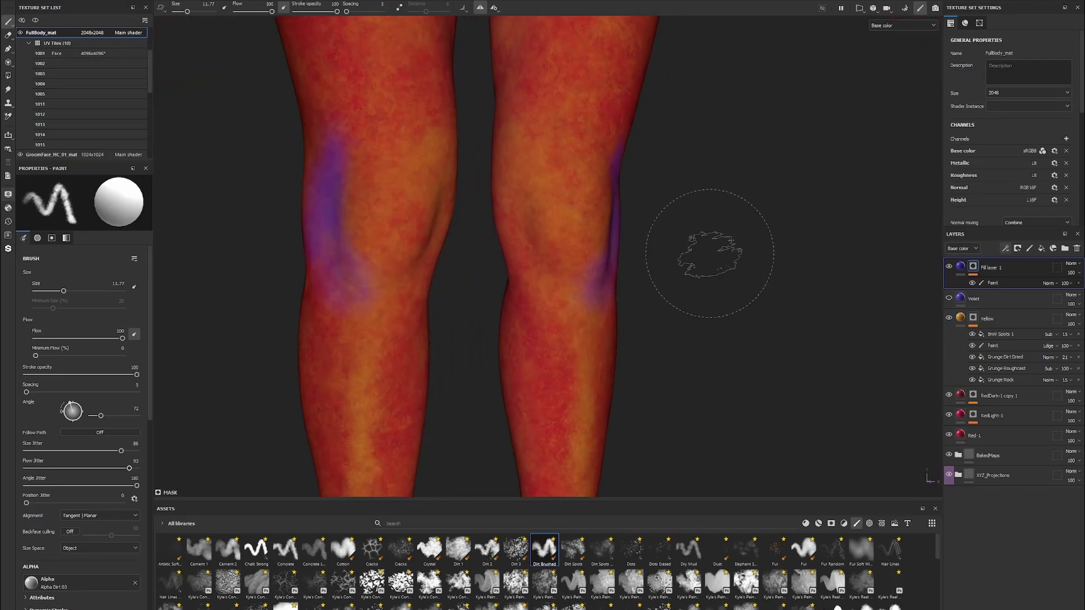
{"action": "mouse_move", "coordinate": [698, 250]}
{"action": "right_mouse_down", "text": "alt"}
{"action": "mouse_move", "coordinate": [528, 236]}
{"action": "mouse_move", "coordinate": [440, 258]}
{"action": "right_mouse_up", "text": "alt"}
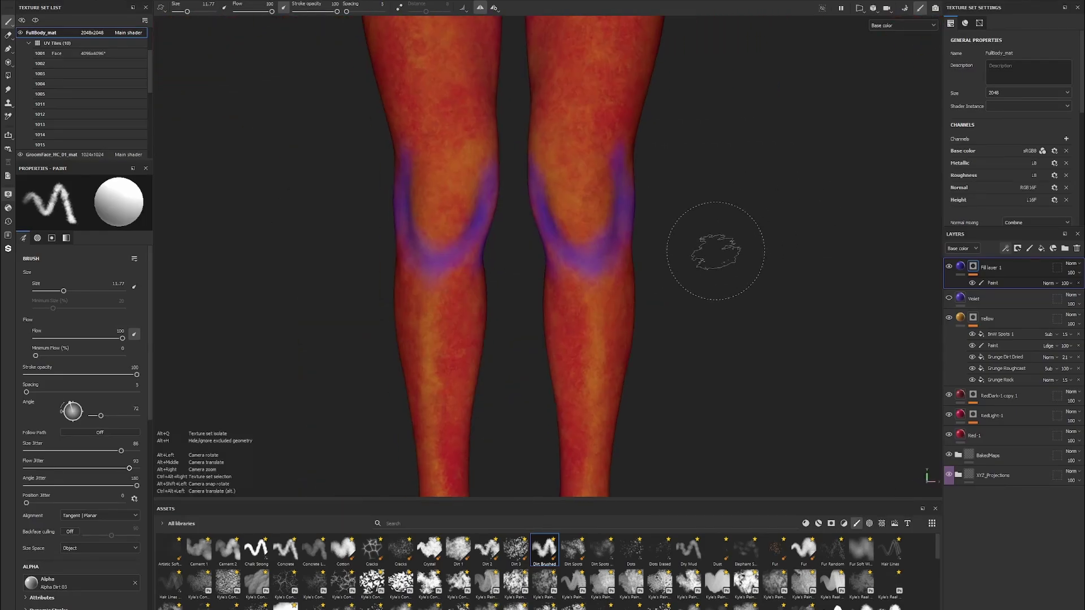
{"action": "left_click_drag", "start_coordinate": [650, 339], "coordinate": [703, 302], "text": "alt"}
{"action": "mouse_move", "coordinate": [702, 303]}
{"action": "right_mouse_down", "text": "alt"}
{"action": "mouse_move", "coordinate": [565, 339]}
{"action": "mouse_move", "coordinate": [478, 383]}
{"action": "mouse_move", "coordinate": [460, 254]}
{"action": "right_mouse_up", "text": "alt"}
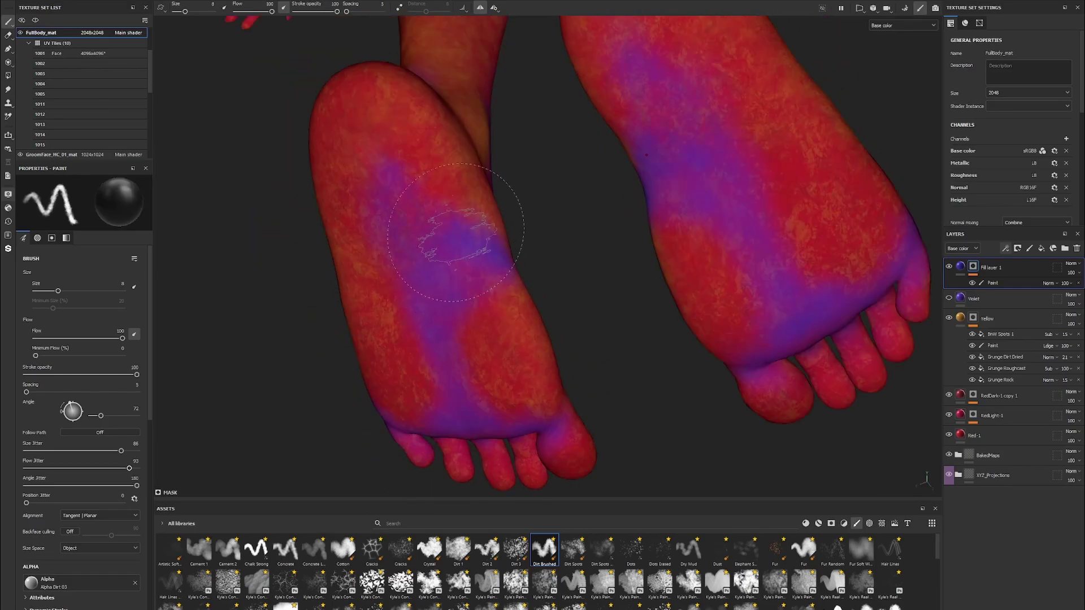
{"action": "left_click_drag", "start_coordinate": [460, 254], "coordinate": [747, 238], "text": "alt"}
{"action": "middle_click_drag", "start_coordinate": [746, 237], "coordinate": [724, 262], "text": "alt"}
{"action": "right_click_drag", "start_coordinate": [600, 249], "coordinate": [565, 283], "text": "alt"}
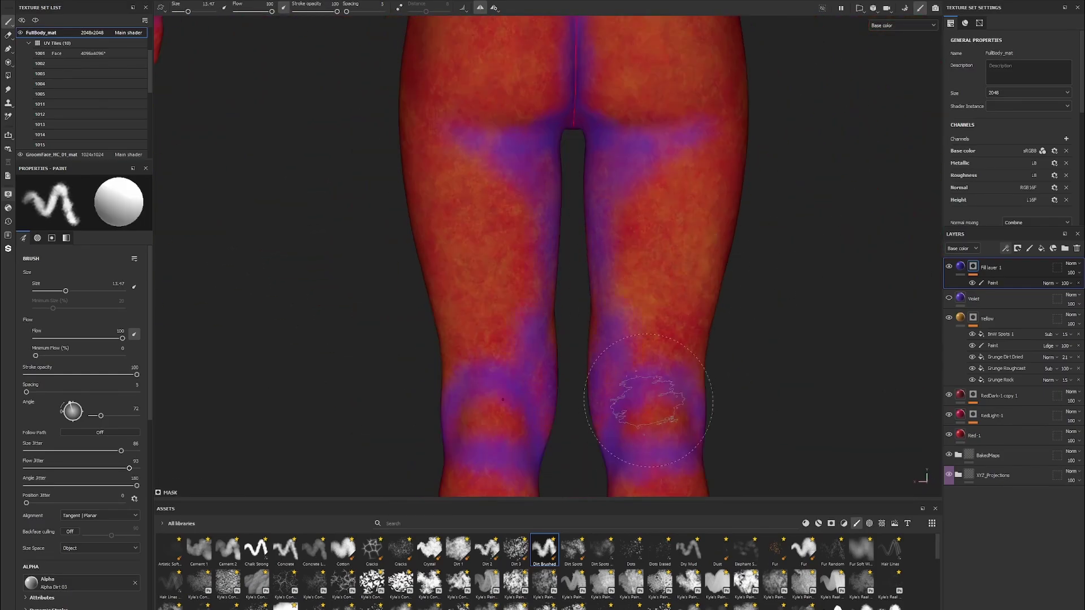
{"action": "left_click_drag", "start_coordinate": [565, 282], "coordinate": [720, 390], "text": "alt"}
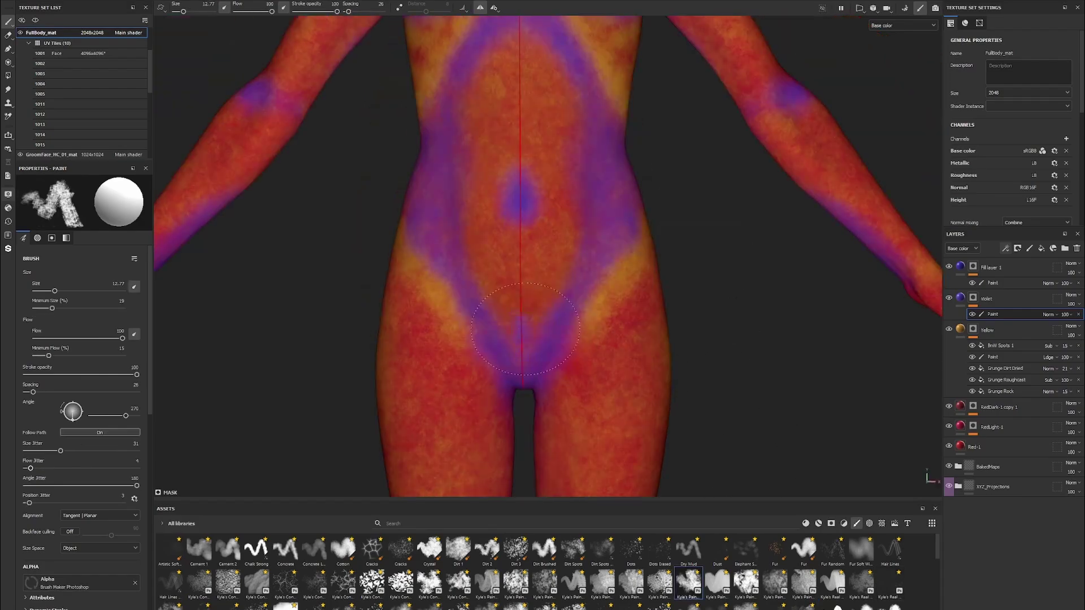
Close the colour picker on the Violet layer
{"action": "left_click", "coordinate": [984, 298]}
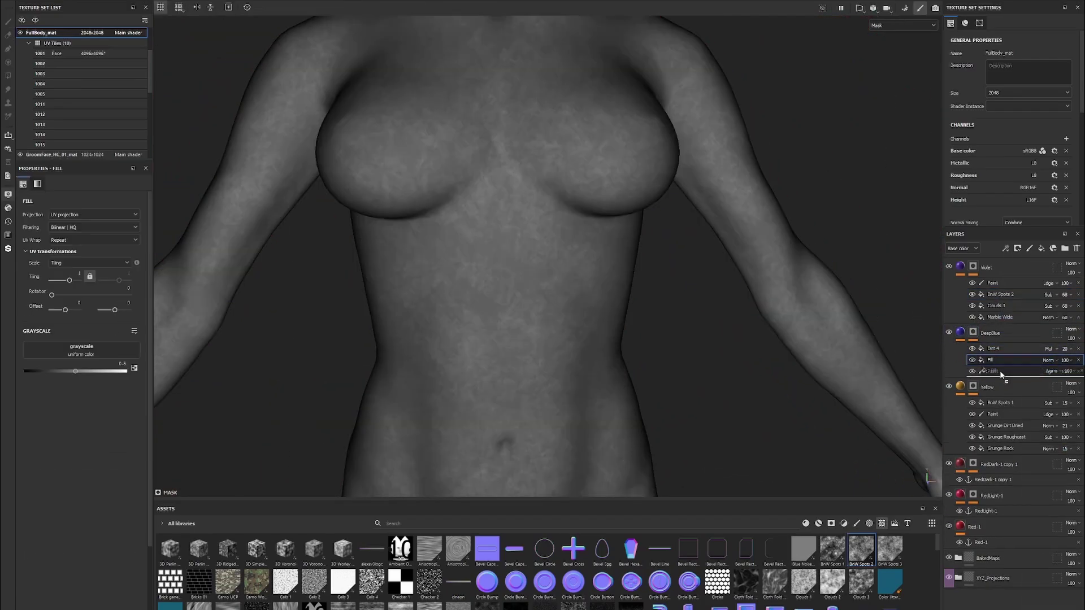
Move the fill effect below the Paint effect in DeepBlue's mask
{"action": "left_click_drag", "start_coordinate": [1001, 375], "coordinate": [1000, 374]}
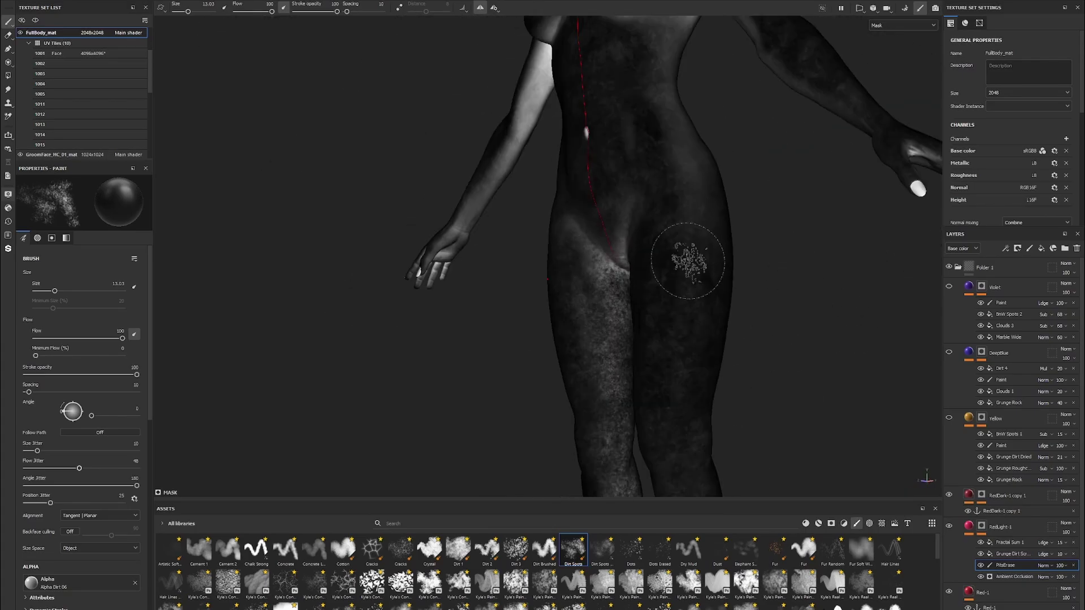
Orbit to a low view of the hips
{"action": "left_click_drag", "start_coordinate": [676, 355], "coordinate": [735, 244], "text": "alt"}
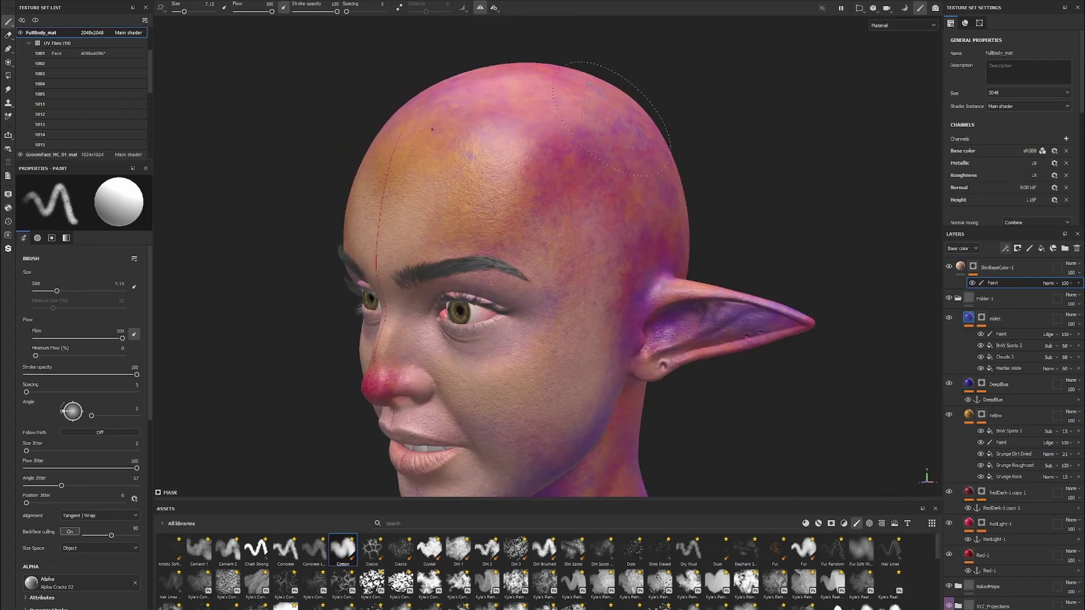
Inspect the head, face and neck in the base colour channel view
{"action": "left_click_drag", "start_coordinate": [723, 262], "coordinate": [686, 202], "text": "alt"}
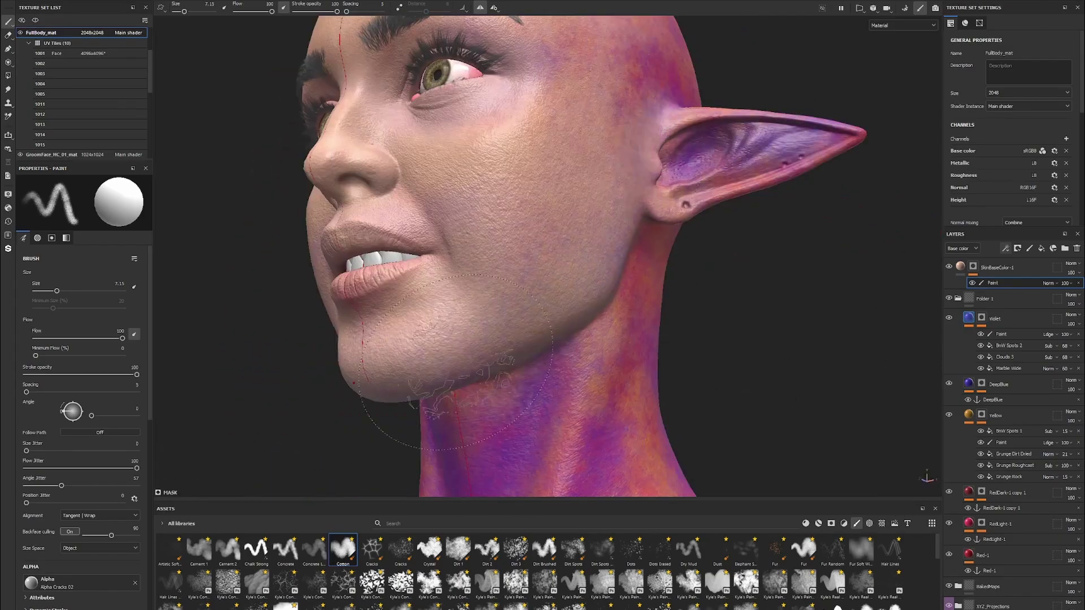
{"action": "key", "text": "c"}
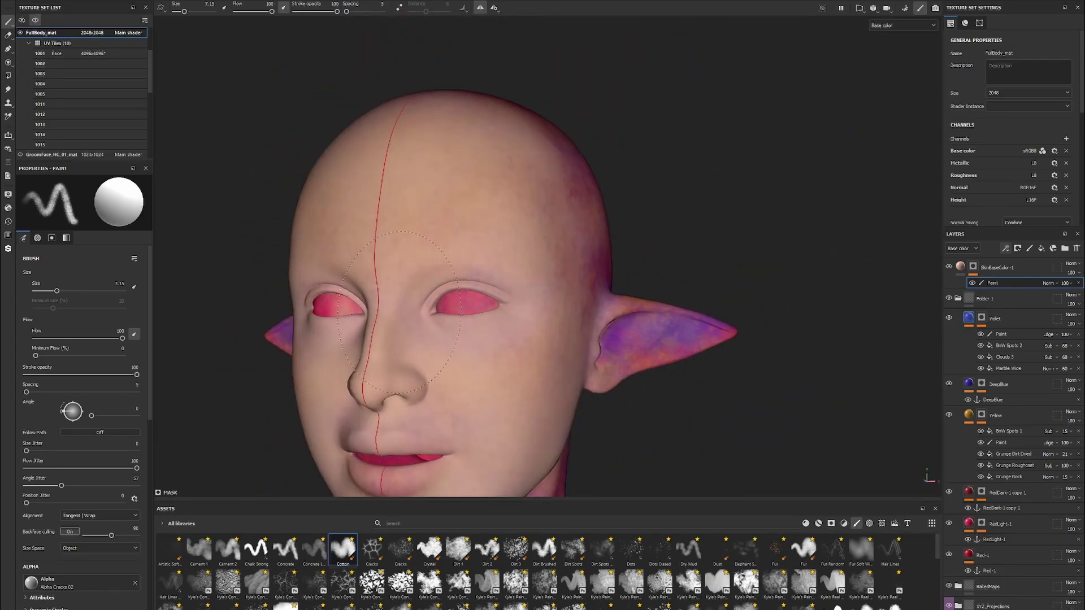
{"action": "left_click_drag", "start_coordinate": [425, 358], "coordinate": [662, 395], "text": "alt"}
{"action": "left_click_drag", "start_coordinate": [462, 286], "coordinate": [692, 233], "text": "alt"}
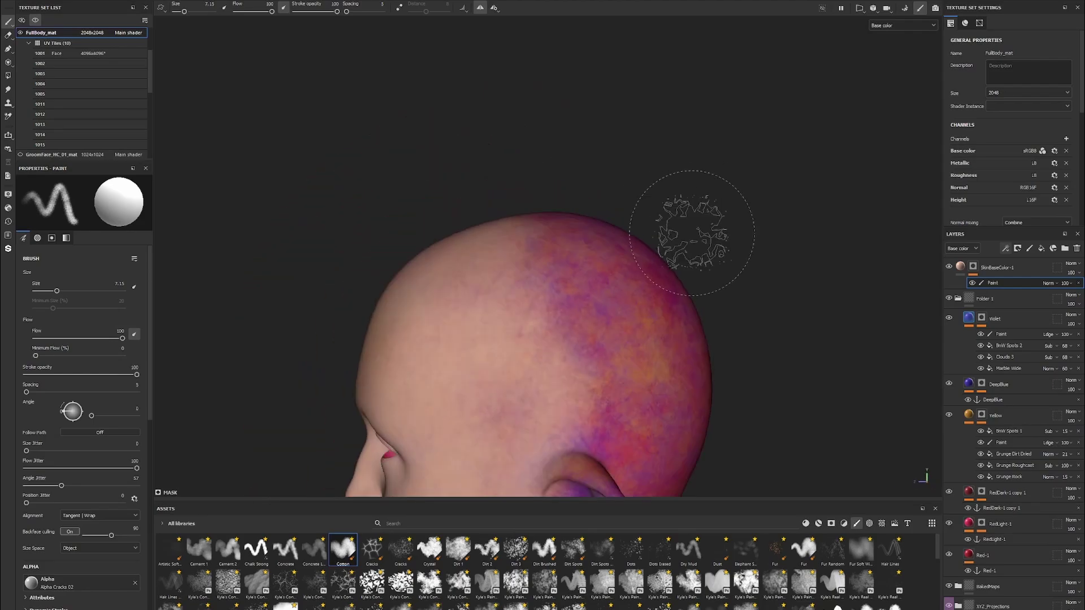
{"action": "mouse_move", "coordinate": [565, 368]}
{"action": "left_mouse_down", "text": "alt"}
{"action": "mouse_move", "coordinate": [315, 241]}
{"action": "mouse_move", "coordinate": [899, 193]}
{"action": "left_mouse_up", "text": "alt"}
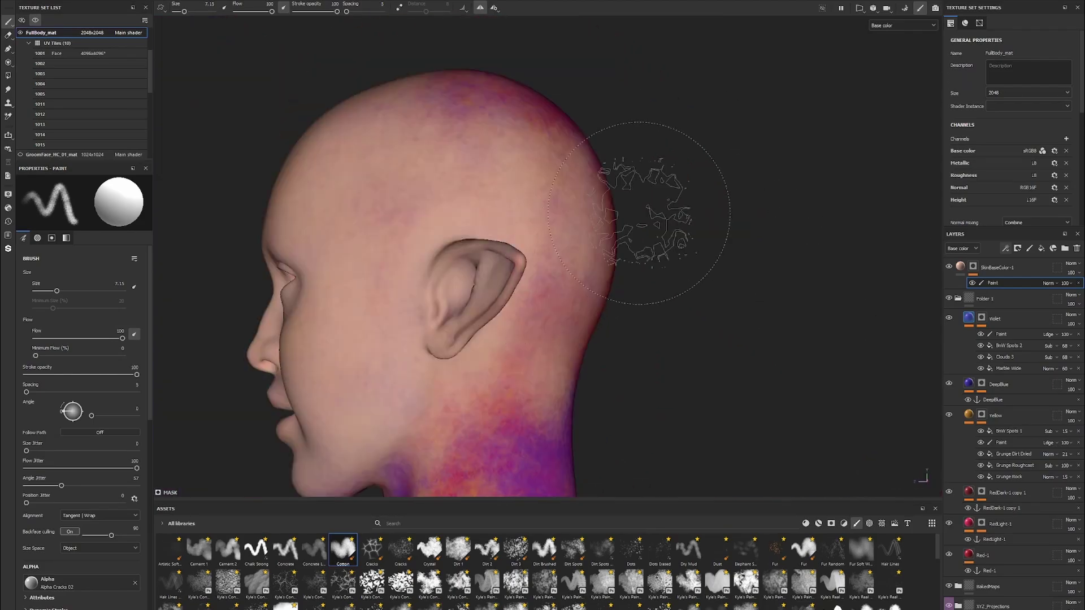
{"action": "mouse_move", "coordinate": [479, 190]}
{"action": "left_mouse_down", "text": "alt"}
{"action": "mouse_move", "coordinate": [673, 294]}
{"action": "mouse_move", "coordinate": [649, 245]}
{"action": "mouse_move", "coordinate": [517, 302]}
{"action": "left_mouse_up", "text": "alt"}
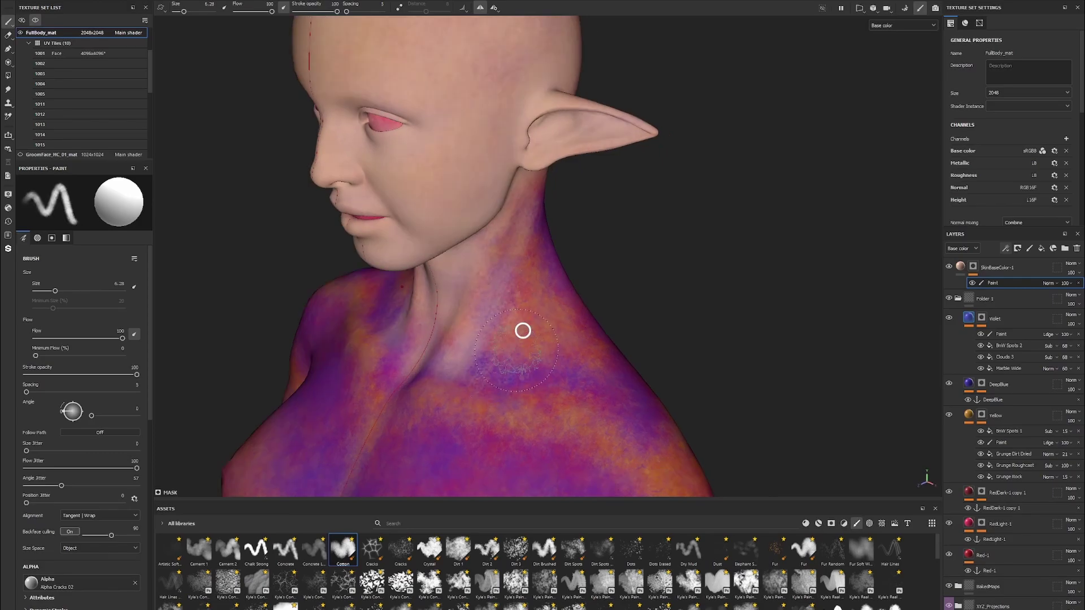
{"action": "mouse_move", "coordinate": [608, 438]}
{"action": "left_mouse_down", "text": "alt"}
{"action": "mouse_move", "coordinate": [632, 296]}
{"action": "mouse_move", "coordinate": [673, 193]}
{"action": "mouse_move", "coordinate": [508, 260]}
{"action": "left_mouse_up", "text": "alt"}
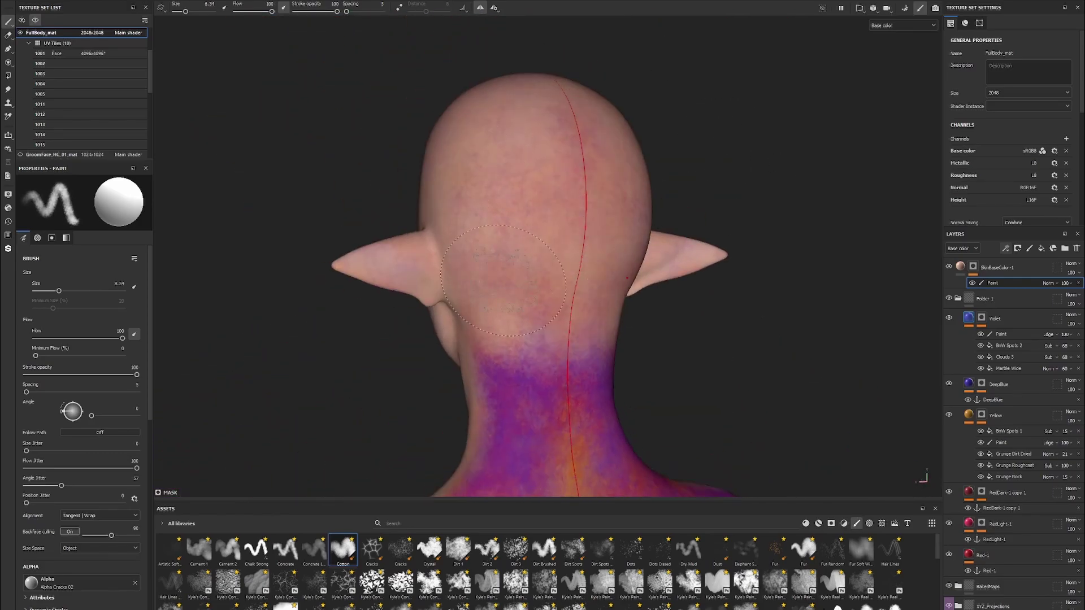
{"action": "key", "text": "c"}
{"action": "mouse_move", "coordinate": [619, 226]}
{"action": "left_mouse_down", "text": "alt"}
{"action": "mouse_move", "coordinate": [646, 235]}
{"action": "mouse_move", "coordinate": [710, 186]}
{"action": "mouse_move", "coordinate": [706, 221]}
{"action": "mouse_move", "coordinate": [774, 145]}
{"action": "left_mouse_up", "text": "alt"}
{"action": "key", "text": "m"}
{"action": "key", "text": "c"}
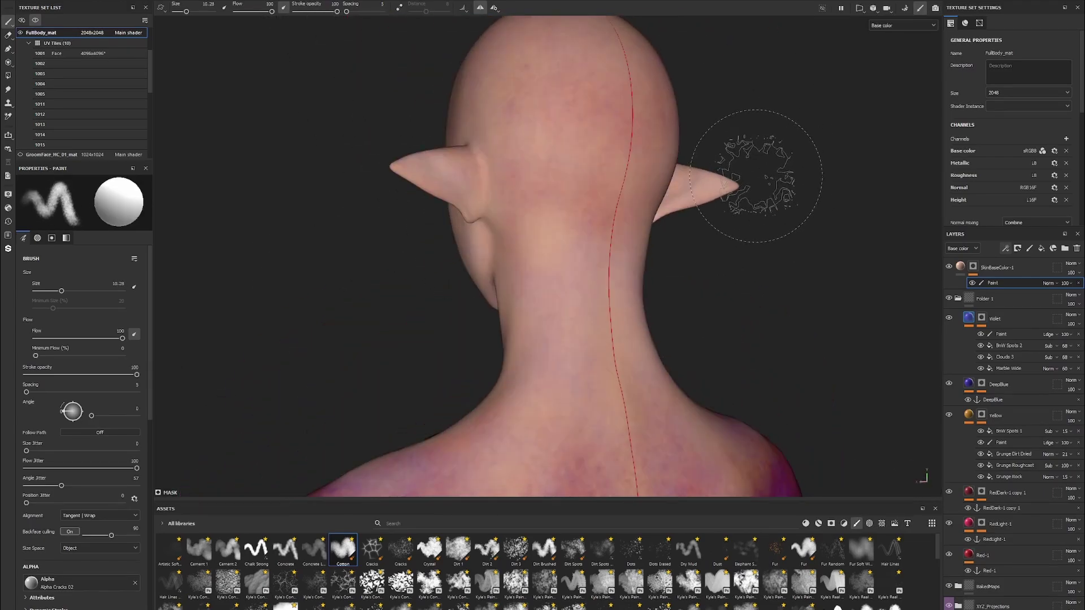
Frame the face, chest and body front, and reduce the brush size
{"action": "scroll", "coordinate": [567, 261], "scroll_direction": "down", "scroll_amount": 3}
{"action": "mouse_move", "coordinate": [566, 262]}
{"action": "left_mouse_down", "text": "alt"}
{"action": "mouse_move", "coordinate": [727, 165]}
{"action": "mouse_move", "coordinate": [554, 241]}
{"action": "left_mouse_up", "text": "alt"}
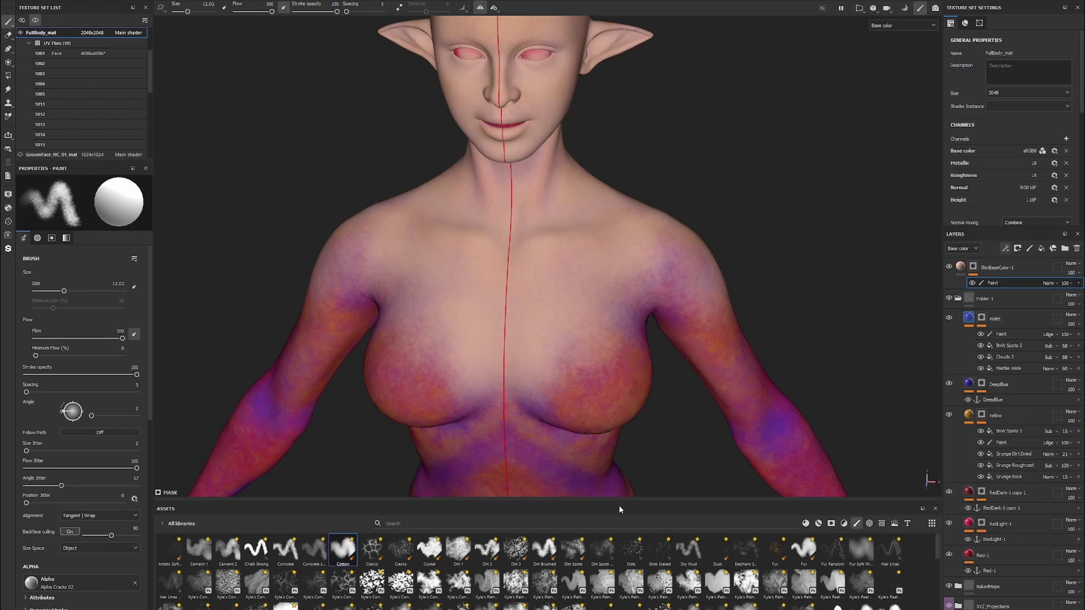
{"action": "scroll", "coordinate": [722, 235], "scroll_direction": "down", "scroll_amount": 3}
{"action": "mouse_move", "coordinate": [722, 235]}
{"action": "left_mouse_down", "text": "alt"}
{"action": "mouse_move", "coordinate": [522, 376]}
{"action": "mouse_move", "coordinate": [694, 194]}
{"action": "left_mouse_up", "text": "alt"}
{"action": "mouse_move", "coordinate": [632, 240]}
{"action": "left_mouse_down", "text": "alt"}
{"action": "mouse_move", "coordinate": [765, 235]}
{"action": "mouse_move", "coordinate": [564, 284]}
{"action": "mouse_move", "coordinate": [799, 138]}
{"action": "mouse_move", "coordinate": [743, 138]}
{"action": "mouse_move", "coordinate": [579, 180]}
{"action": "mouse_move", "coordinate": [703, 254]}
{"action": "mouse_move", "coordinate": [739, 213]}
{"action": "left_mouse_up", "text": "alt"}
{"action": "scroll", "coordinate": [766, 235], "scroll_direction": "up", "scroll_amount": 3}
{"action": "scroll", "coordinate": [564, 284], "scroll_direction": "up", "scroll_amount": 2}
{"action": "scroll", "coordinate": [564, 283], "scroll_direction": "down", "scroll_amount": 3}
{"action": "scroll", "coordinate": [579, 181], "scroll_direction": "up", "scroll_amount": 2}
{"action": "scroll", "coordinate": [580, 181], "scroll_direction": "down", "scroll_amount": 3}
{"action": "key", "text": "bracketleft"}
{"action": "scroll", "coordinate": [853, 200], "scroll_direction": "up", "scroll_amount": 3}
{"action": "scroll", "coordinate": [853, 200], "scroll_direction": "down", "scroll_amount": 3}
Inspect the painted arm, back of the hand and palm in material and base colour views
{"action": "mouse_move", "coordinate": [853, 201]}
{"action": "left_mouse_down", "text": "alt"}
{"action": "mouse_move", "coordinate": [574, 368]}
{"action": "mouse_move", "coordinate": [753, 295]}
{"action": "mouse_move", "coordinate": [684, 251]}
{"action": "mouse_move", "coordinate": [605, 230]}
{"action": "mouse_move", "coordinate": [674, 194]}
{"action": "mouse_move", "coordinate": [650, 242]}
{"action": "mouse_move", "coordinate": [564, 236]}
{"action": "mouse_move", "coordinate": [621, 294]}
{"action": "mouse_move", "coordinate": [568, 323]}
{"action": "mouse_move", "coordinate": [606, 315]}
{"action": "mouse_move", "coordinate": [495, 301]}
{"action": "left_mouse_up", "text": "alt"}
{"action": "scroll", "coordinate": [753, 296], "scroll_direction": "up", "scroll_amount": 2}
{"action": "scroll", "coordinate": [564, 236], "scroll_direction": "up", "scroll_amount": 2}
{"action": "scroll", "coordinate": [634, 315], "scroll_direction": "down", "scroll_amount": 3}
{"action": "scroll", "coordinate": [568, 322], "scroll_direction": "up", "scroll_amount": 3}
{"action": "scroll", "coordinate": [495, 301], "scroll_direction": "up", "scroll_amount": 2}
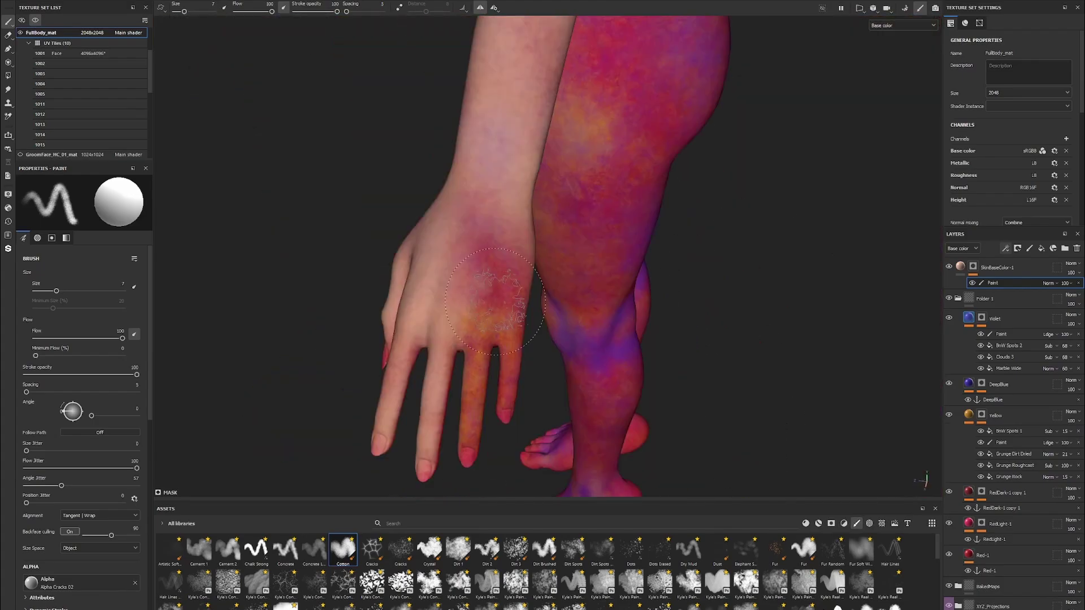
{"action": "mouse_move", "coordinate": [465, 453]}
{"action": "left_mouse_down", "text": "alt"}
{"action": "mouse_move", "coordinate": [484, 358]}
{"action": "mouse_move", "coordinate": [384, 475]}
{"action": "left_mouse_up", "text": "alt"}
{"action": "scroll", "coordinate": [384, 474], "scroll_direction": "up", "scroll_amount": 2}
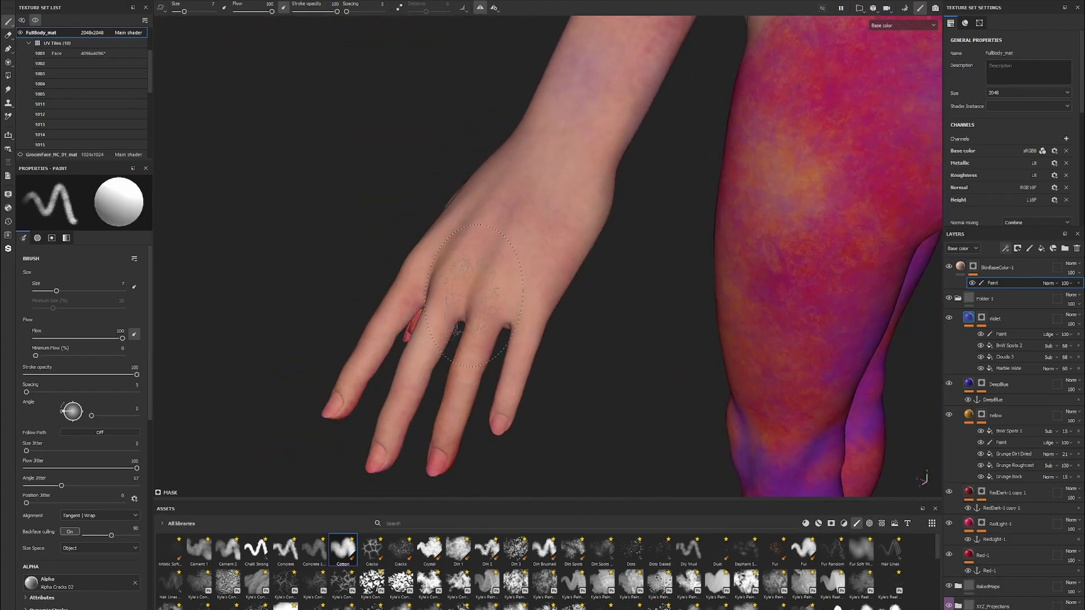
{"action": "left_click_drag", "start_coordinate": [474, 296], "coordinate": [616, 379], "text": "alt"}
{"action": "mouse_move", "coordinate": [614, 269]}
{"action": "left_mouse_down", "text": "alt"}
{"action": "mouse_move", "coordinate": [690, 182]}
{"action": "mouse_move", "coordinate": [570, 302]}
{"action": "mouse_move", "coordinate": [551, 360]}
{"action": "mouse_move", "coordinate": [460, 424]}
{"action": "mouse_move", "coordinate": [690, 186]}
{"action": "mouse_move", "coordinate": [658, 278]}
{"action": "mouse_move", "coordinate": [712, 160]}
{"action": "mouse_move", "coordinate": [782, 303]}
{"action": "mouse_move", "coordinate": [557, 314]}
{"action": "mouse_move", "coordinate": [521, 418]}
{"action": "left_mouse_up", "text": "alt"}
{"action": "key", "text": "m"}
{"action": "key", "text": "c"}
{"action": "scroll", "coordinate": [564, 258], "scroll_direction": "down", "scroll_amount": 3}
Paint reddish colour variation along the forearm, adjusting the brush size
{"action": "middle_click_drag", "start_coordinate": [564, 258], "coordinate": [641, 169], "text": "alt"}
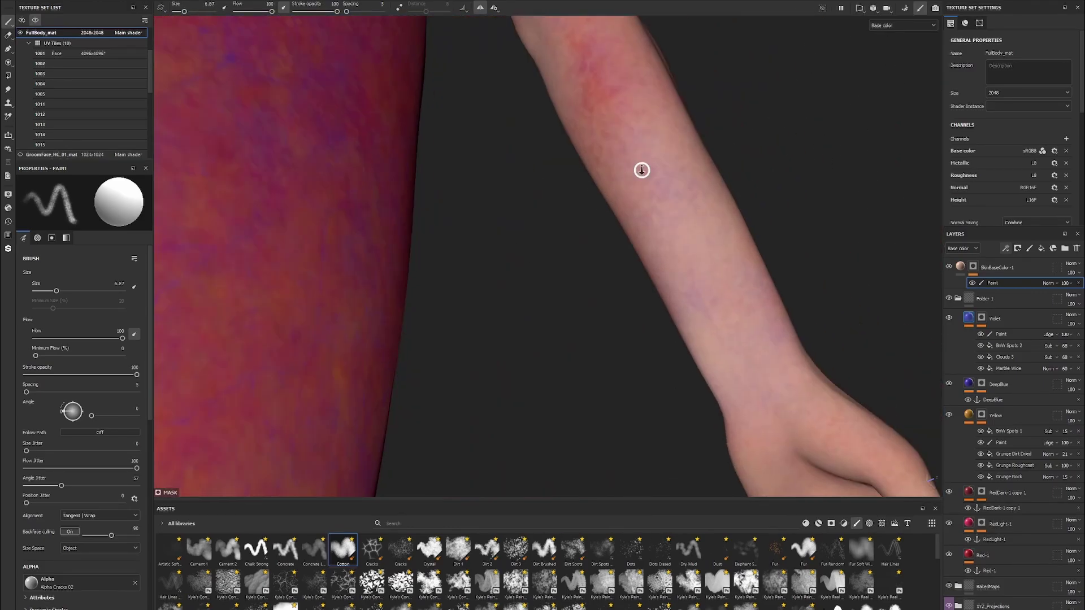
{"action": "left_click_drag", "start_coordinate": [641, 169], "coordinate": [565, 255], "text": "alt"}
{"action": "middle_click_drag", "start_coordinate": [565, 254], "coordinate": [508, 322], "text": "alt"}
{"action": "right_click_drag", "start_coordinate": [508, 323], "coordinate": [543, 322], "text": "ctrl"}
{"action": "left_click_drag", "start_coordinate": [543, 322], "coordinate": [685, 279], "text": "alt"}
{"action": "right_click_drag", "start_coordinate": [686, 279], "coordinate": [455, 258], "text": "alt"}
{"action": "left_click_drag", "start_coordinate": [455, 259], "coordinate": [418, 284], "text": "alt"}
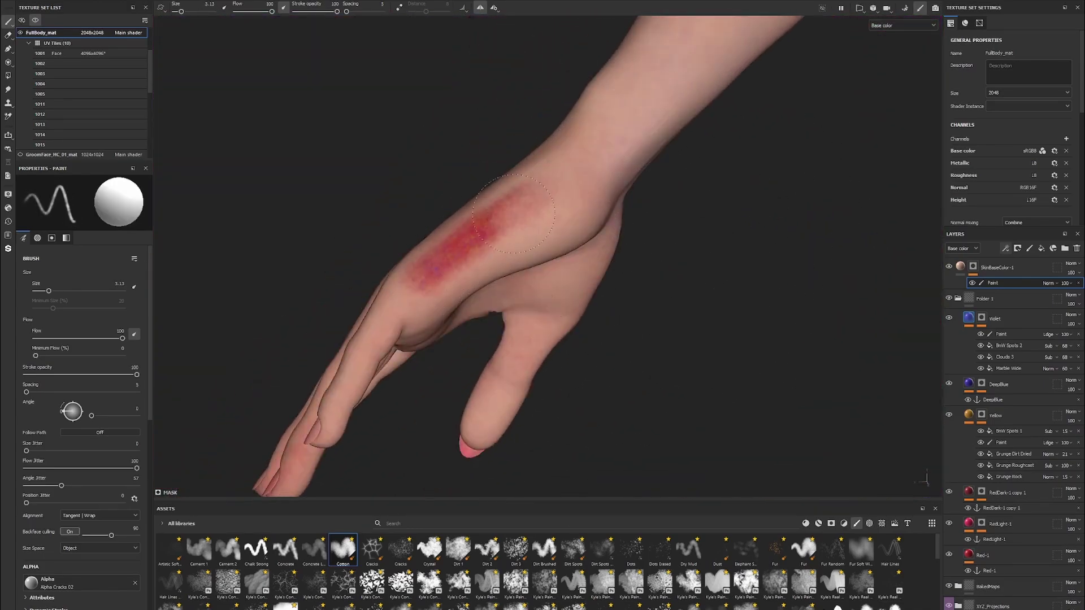
Paint red flushes across the back of the hand and the thumb tip
{"action": "mouse_move", "coordinate": [603, 213]}
{"action": "left_mouse_down", "text": "alt"}
{"action": "mouse_move", "coordinate": [667, 250]}
{"action": "mouse_move", "coordinate": [784, 223]}
{"action": "mouse_move", "coordinate": [718, 194]}
{"action": "left_mouse_up", "text": "alt"}
{"action": "mouse_move", "coordinate": [718, 194]}
{"action": "right_mouse_down", "text": "alt"}
{"action": "mouse_move", "coordinate": [770, 159]}
{"action": "mouse_move", "coordinate": [582, 364]}
{"action": "right_mouse_up", "text": "alt"}
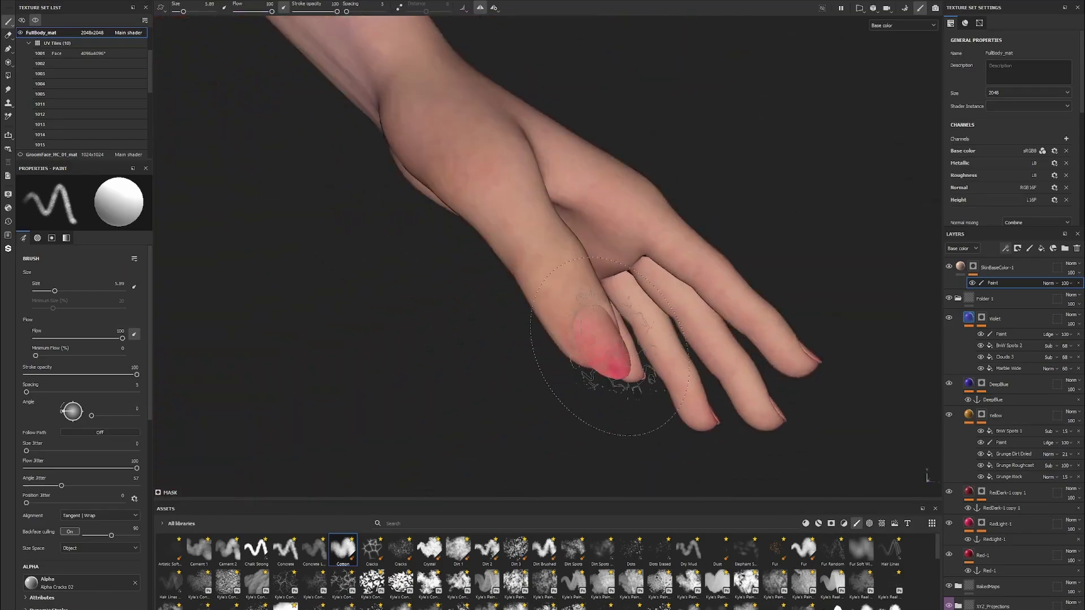
{"action": "left_click_drag", "start_coordinate": [582, 363], "coordinate": [707, 480], "text": "alt"}
{"action": "right_click_drag", "start_coordinate": [707, 480], "coordinate": [611, 284], "text": "alt"}
{"action": "mouse_move", "coordinate": [680, 322]}
{"action": "left_mouse_down", "text": "alt"}
{"action": "mouse_move", "coordinate": [569, 364]}
{"action": "mouse_move", "coordinate": [650, 316]}
{"action": "left_mouse_up", "text": "alt"}
{"action": "right_click_drag", "start_coordinate": [650, 317], "coordinate": [706, 209], "text": "alt"}
Paint a purple patch over the sternum with a smaller brush, then fade it
{"action": "mouse_move", "coordinate": [706, 209]}
{"action": "left_mouse_down", "text": "alt"}
{"action": "mouse_move", "coordinate": [775, 339]}
{"action": "mouse_move", "coordinate": [639, 303]}
{"action": "left_mouse_up", "text": "alt"}
{"action": "mouse_move", "coordinate": [639, 303]}
{"action": "right_mouse_down", "text": "alt"}
{"action": "mouse_move", "coordinate": [599, 339]}
{"action": "mouse_move", "coordinate": [578, 308]}
{"action": "right_mouse_up", "text": "alt"}
{"action": "mouse_move", "coordinate": [595, 356]}
{"action": "right_mouse_down", "text": "alt"}
{"action": "mouse_move", "coordinate": [571, 385]}
{"action": "mouse_move", "coordinate": [565, 308]}
{"action": "right_mouse_up", "text": "alt"}
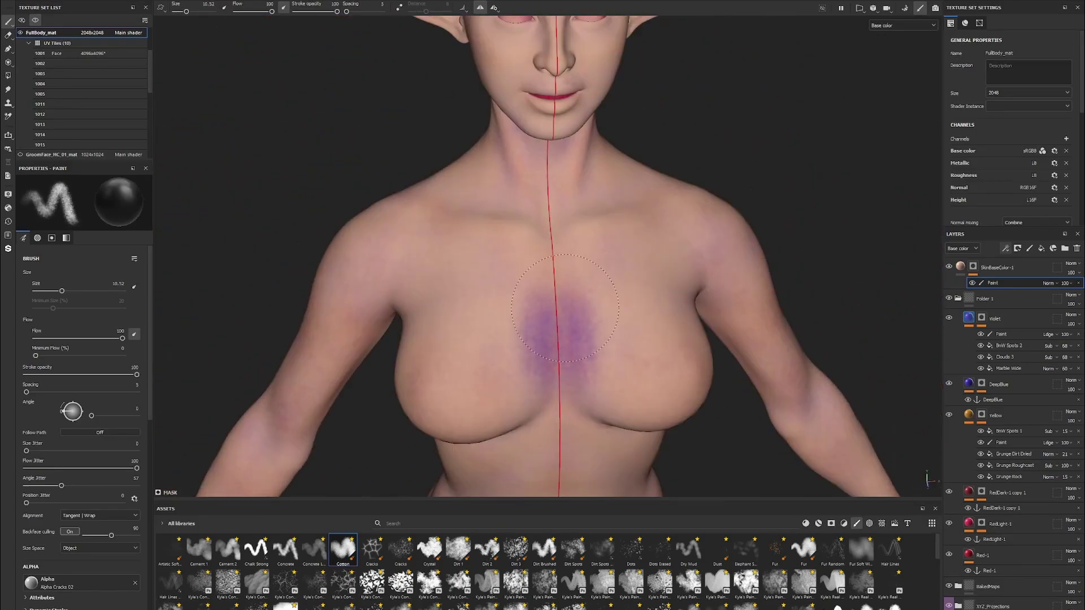
{"action": "middle_click_drag", "start_coordinate": [544, 358], "coordinate": [588, 256], "text": "alt"}
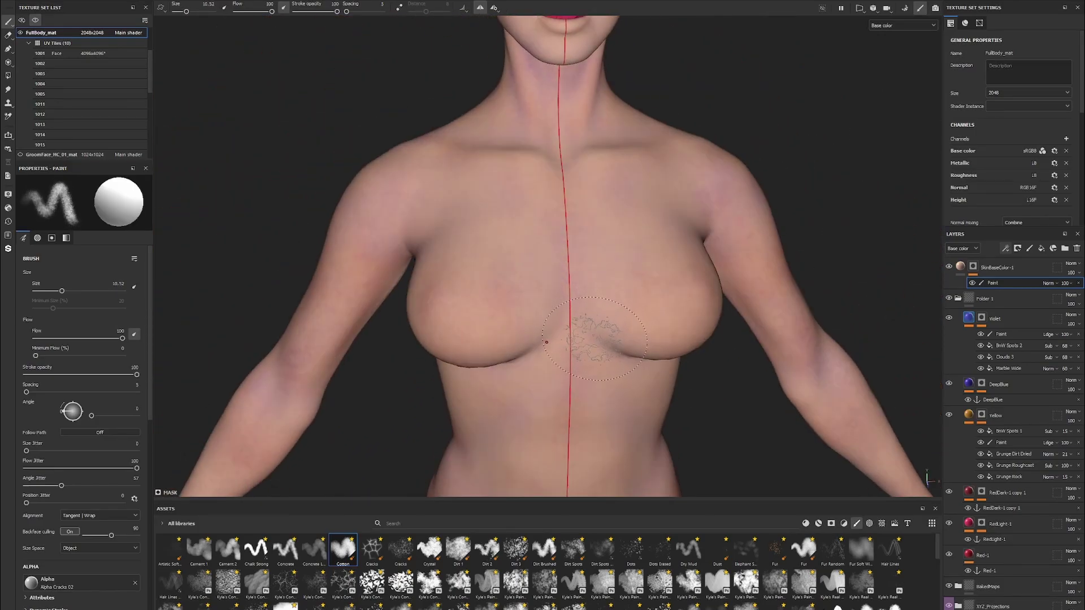
Paint colour variation behind the knees with a larger brush
{"action": "right_click_drag", "start_coordinate": [640, 290], "coordinate": [774, 181], "text": "alt"}
{"action": "left_click_drag", "start_coordinate": [774, 181], "coordinate": [707, 237], "text": "alt"}
{"action": "middle_click_drag", "start_coordinate": [707, 237], "coordinate": [665, 271], "text": "alt"}
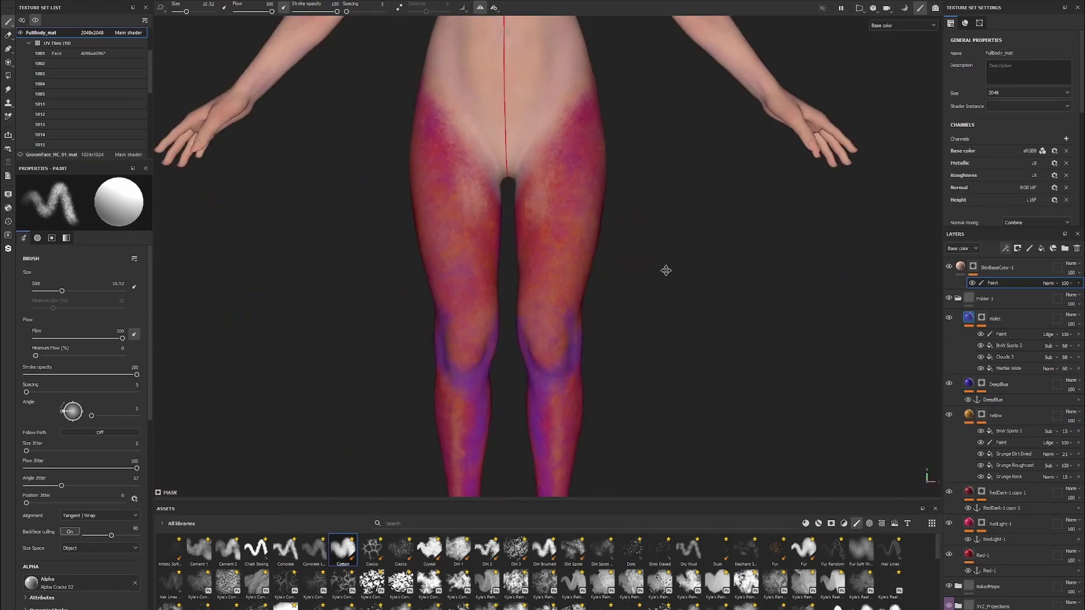
{"action": "right_click_drag", "start_coordinate": [620, 186], "coordinate": [610, 383], "text": "alt"}
{"action": "left_click_drag", "start_coordinate": [611, 382], "coordinate": [497, 237], "text": "alt"}
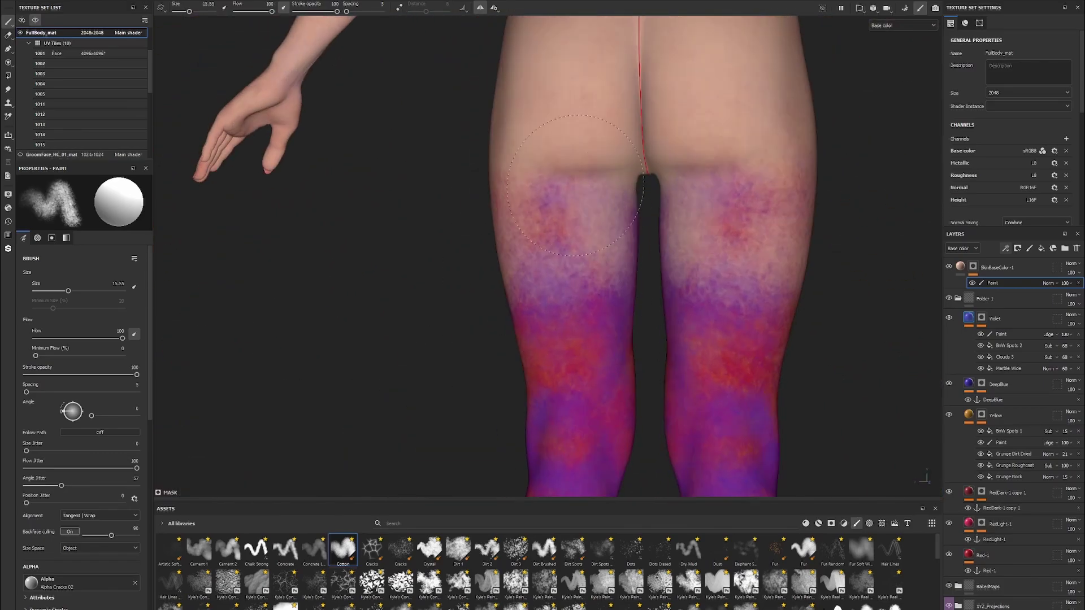
{"action": "right_click_drag", "start_coordinate": [497, 237], "coordinate": [483, 211], "text": "alt"}
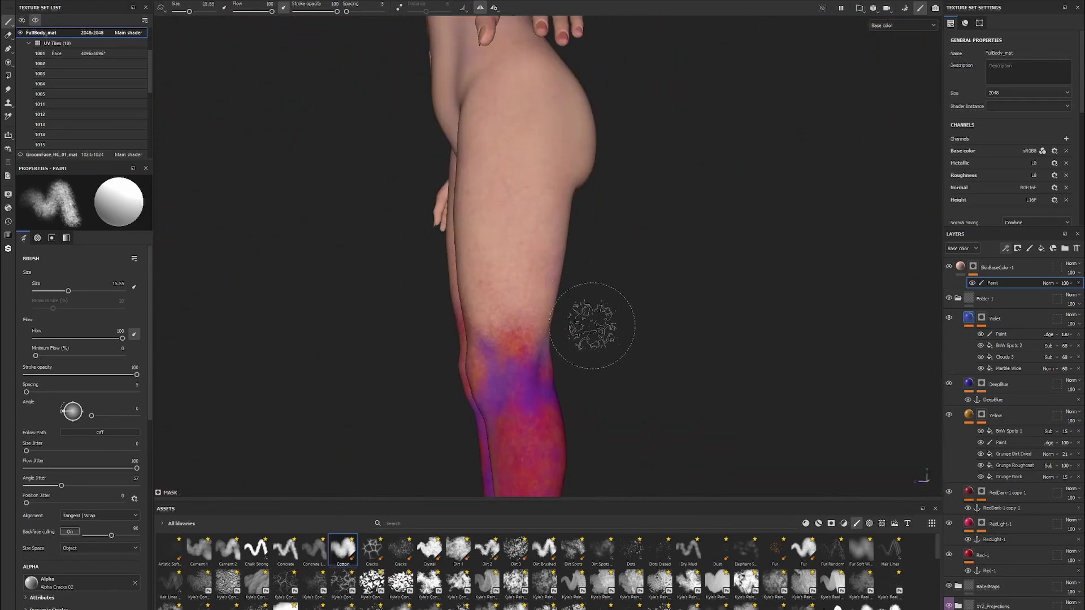
Paint colour variation on the backs of both calves
{"action": "mouse_move", "coordinate": [593, 326]}
{"action": "left_mouse_down", "text": "alt"}
{"action": "mouse_move", "coordinate": [751, 286]}
{"action": "mouse_move", "coordinate": [717, 256]}
{"action": "left_mouse_up", "text": "alt"}
{"action": "right_click_drag", "start_coordinate": [717, 257], "coordinate": [735, 226], "text": "alt"}
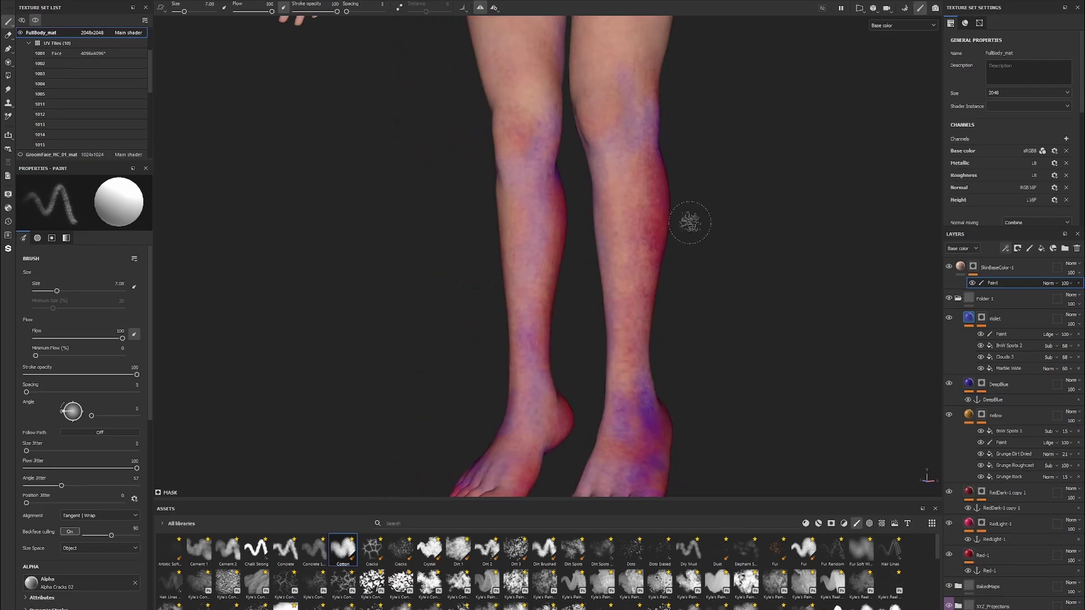
{"action": "mouse_move", "coordinate": [689, 222]}
{"action": "left_mouse_down", "text": "alt"}
{"action": "mouse_move", "coordinate": [648, 164]}
{"action": "mouse_move", "coordinate": [588, 249]}
{"action": "left_mouse_up", "text": "alt"}
{"action": "mouse_move", "coordinate": [589, 249]}
{"action": "right_mouse_down", "text": "alt"}
{"action": "mouse_move", "coordinate": [509, 303]}
{"action": "mouse_move", "coordinate": [513, 398]}
{"action": "right_mouse_up", "text": "alt"}
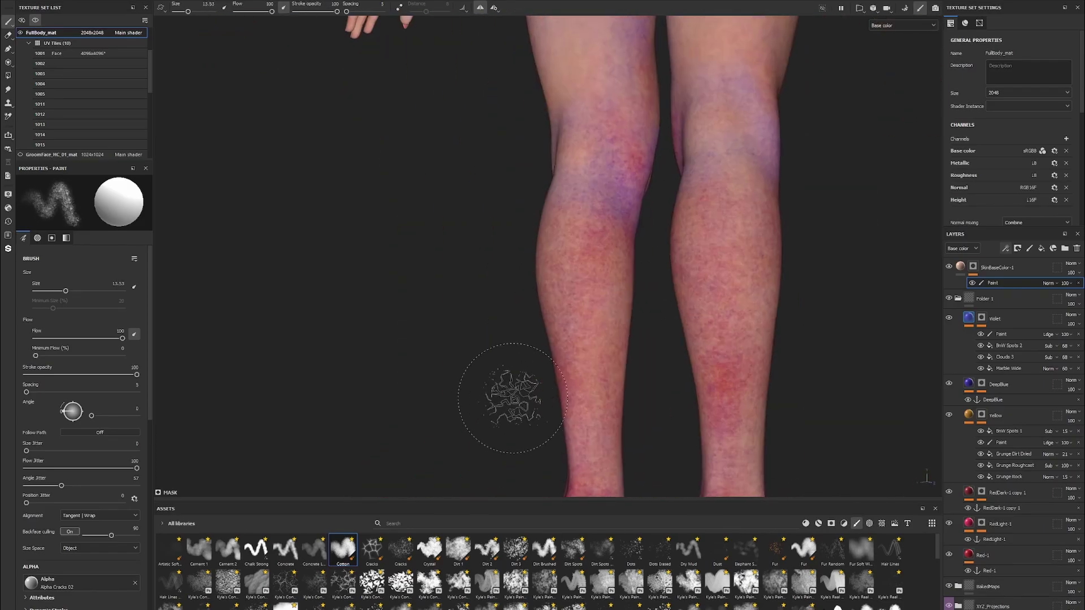
{"action": "mouse_move", "coordinate": [512, 399]}
{"action": "left_mouse_down", "text": "alt"}
{"action": "mouse_move", "coordinate": [545, 243]}
{"action": "mouse_move", "coordinate": [590, 316]}
{"action": "mouse_move", "coordinate": [649, 271]}
{"action": "mouse_move", "coordinate": [814, 190]}
{"action": "left_mouse_up", "text": "alt"}
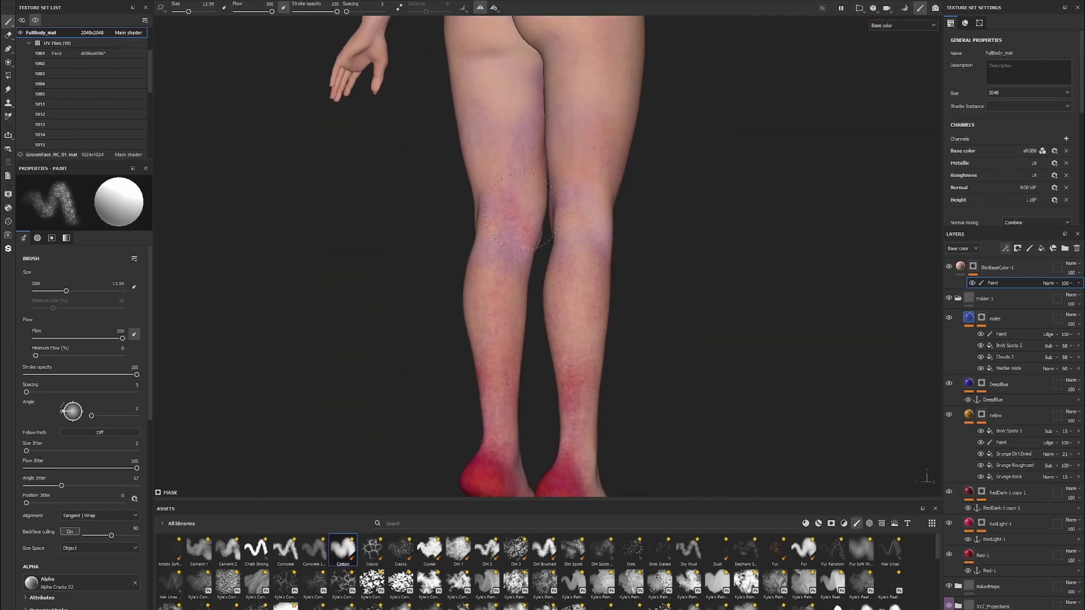
Review the foot soles, ankles, torso and backs of the knees
{"action": "left_click_drag", "start_coordinate": [520, 212], "coordinate": [690, 193], "text": "alt"}
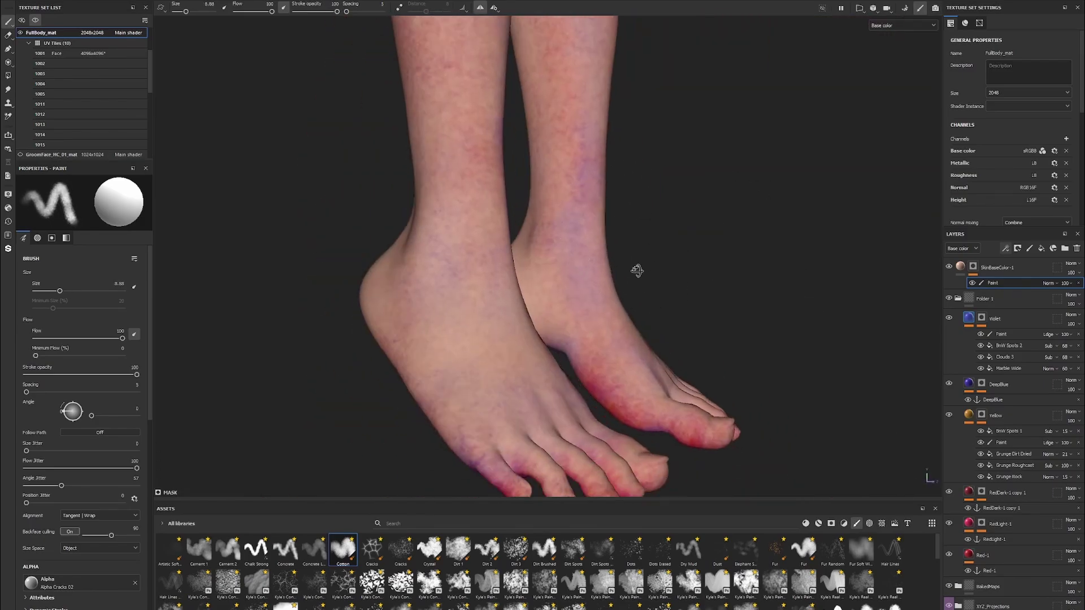
{"action": "left_click_drag", "start_coordinate": [636, 271], "coordinate": [590, 399], "text": "alt"}
{"action": "mouse_move", "coordinate": [599, 215]}
{"action": "left_mouse_down", "text": "alt"}
{"action": "mouse_move", "coordinate": [666, 364]}
{"action": "mouse_move", "coordinate": [509, 339]}
{"action": "mouse_move", "coordinate": [763, 242]}
{"action": "mouse_move", "coordinate": [661, 263]}
{"action": "mouse_move", "coordinate": [639, 299]}
{"action": "left_mouse_up", "text": "alt"}
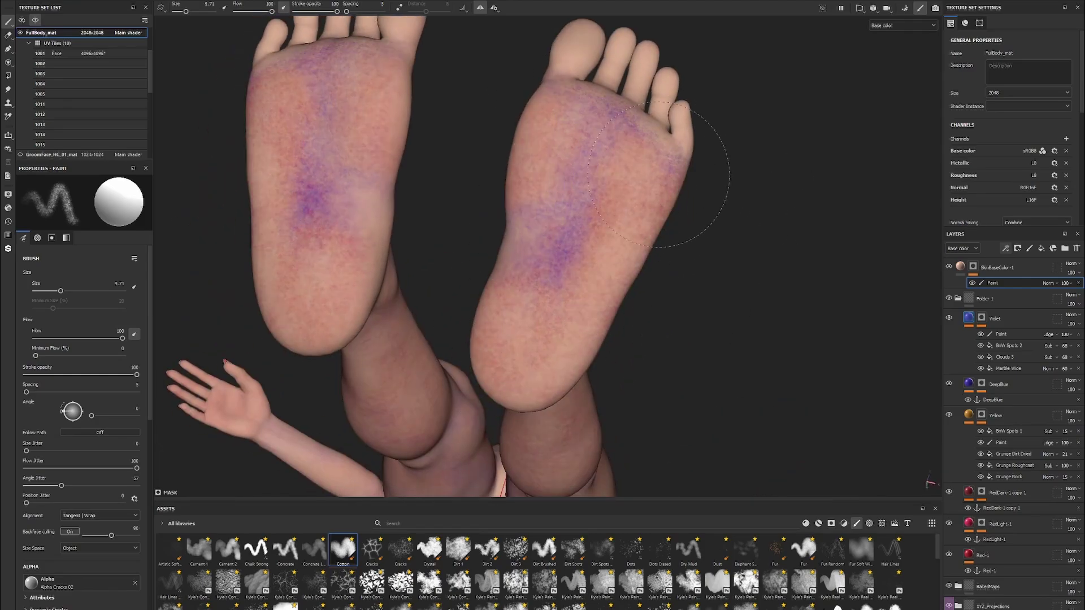
{"action": "mouse_move", "coordinate": [547, 371]}
{"action": "left_mouse_down", "text": "alt"}
{"action": "mouse_move", "coordinate": [654, 213]}
{"action": "mouse_move", "coordinate": [647, 288]}
{"action": "mouse_move", "coordinate": [616, 302]}
{"action": "mouse_move", "coordinate": [591, 292]}
{"action": "left_mouse_up", "text": "alt"}
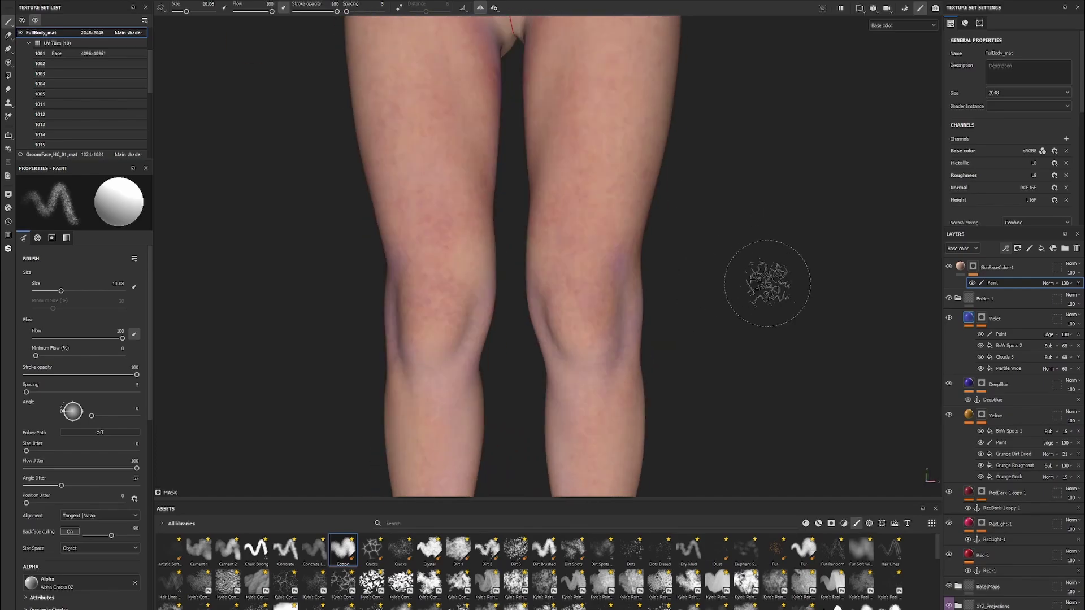
{"action": "middle_click_drag", "start_coordinate": [767, 282], "coordinate": [584, 277], "text": "alt"}
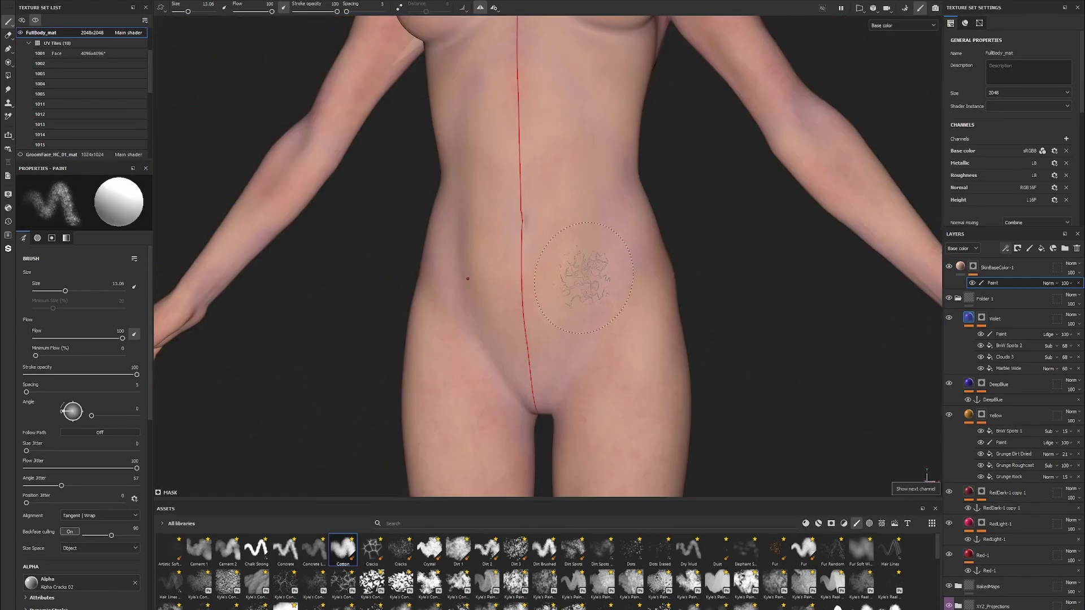
{"action": "right_click_drag", "start_coordinate": [545, 310], "coordinate": [609, 211], "text": "alt"}
{"action": "mouse_move", "coordinate": [609, 211]}
{"action": "left_mouse_down", "text": "alt"}
{"action": "mouse_move", "coordinate": [739, 291]}
{"action": "mouse_move", "coordinate": [683, 232]}
{"action": "mouse_move", "coordinate": [780, 272]}
{"action": "left_mouse_up", "text": "alt"}
{"action": "mouse_move", "coordinate": [779, 272]}
{"action": "middle_mouse_down", "text": "alt"}
{"action": "mouse_move", "coordinate": [804, 291]}
{"action": "mouse_move", "coordinate": [685, 303]}
{"action": "middle_mouse_up", "text": "alt"}
{"action": "mouse_move", "coordinate": [685, 303]}
{"action": "left_mouse_down", "text": "alt"}
{"action": "mouse_move", "coordinate": [620, 344]}
{"action": "mouse_move", "coordinate": [625, 286]}
{"action": "mouse_move", "coordinate": [527, 224]}
{"action": "left_mouse_up", "text": "alt"}
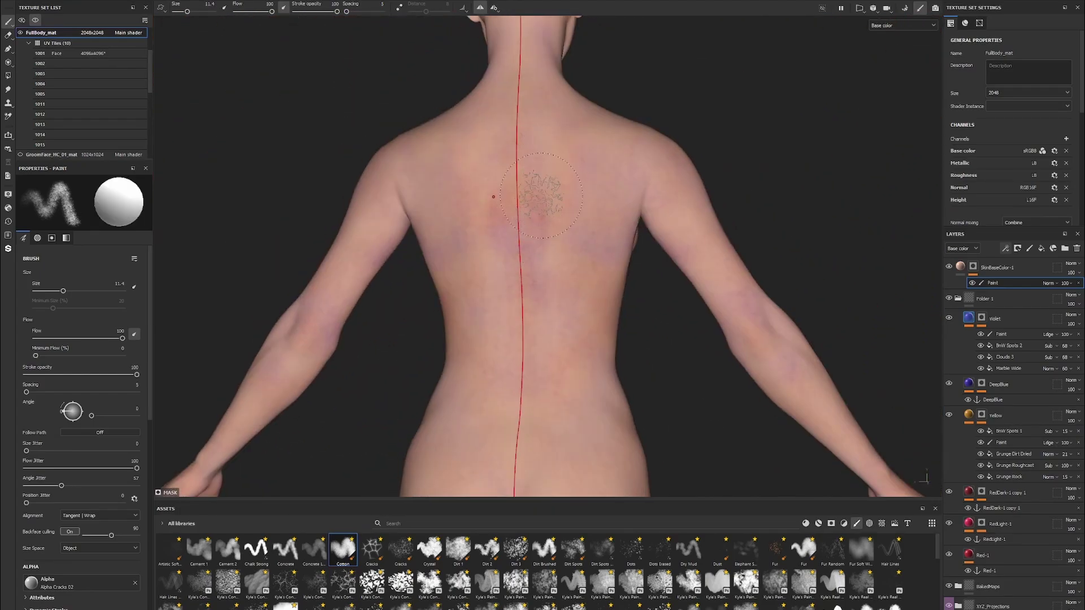
Try a red-purple stroke down the belly, then undo it
{"action": "middle_click_drag", "start_coordinate": [780, 223], "coordinate": [671, 281], "text": "alt"}
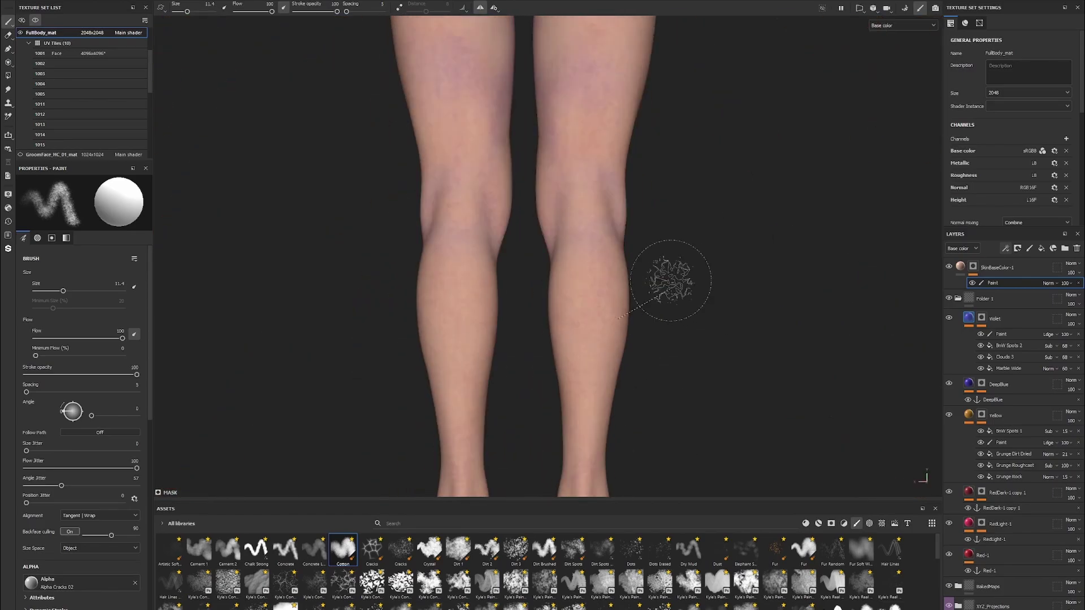
{"action": "mouse_move", "coordinate": [534, 195]}
{"action": "left_mouse_down", "text": "alt"}
{"action": "mouse_move", "coordinate": [376, 274]}
{"action": "mouse_move", "coordinate": [534, 81]}
{"action": "left_mouse_up", "text": "alt"}
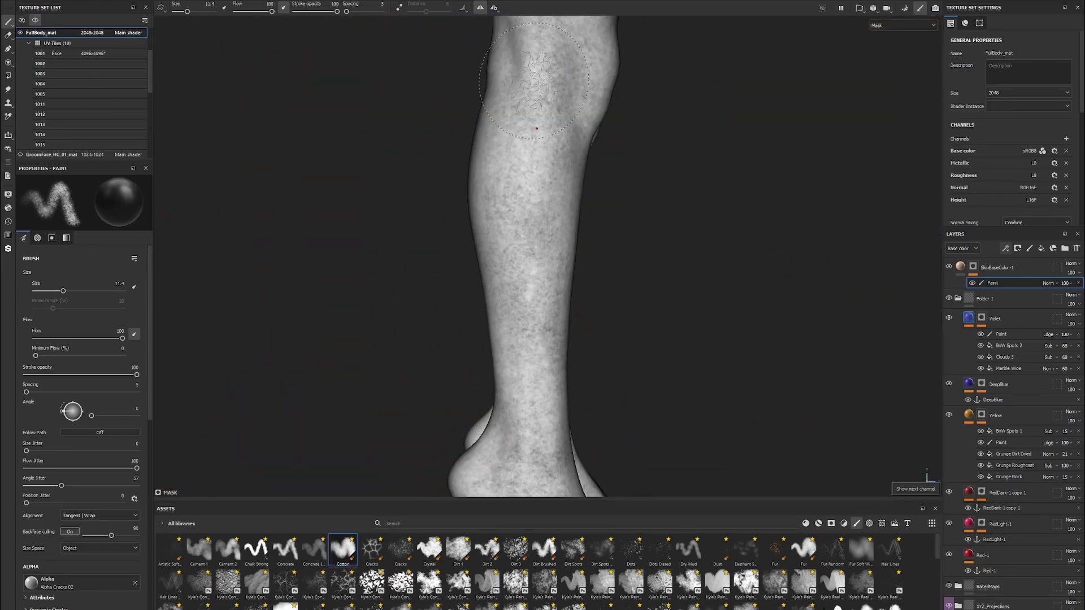
{"action": "left_click_drag", "start_coordinate": [742, 327], "coordinate": [788, 286], "text": "alt"}
{"action": "key", "text": "c"}
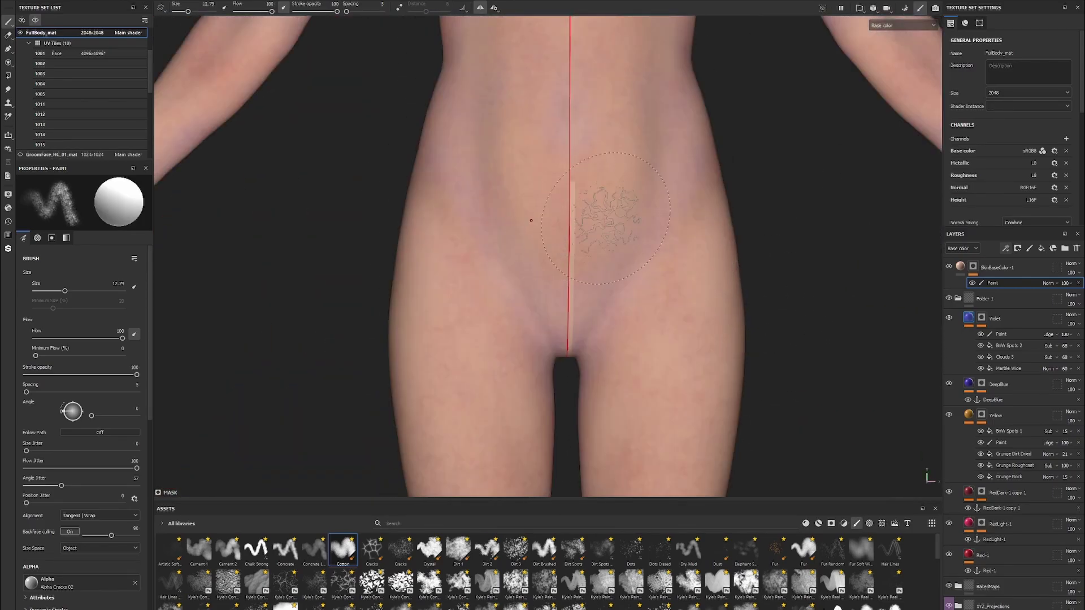
{"action": "mouse_move", "coordinate": [534, 147]}
{"action": "left_mouse_down"}
{"action": "mouse_move", "coordinate": [565, 387]}
{"action": "mouse_move", "coordinate": [589, 211]}
{"action": "mouse_move", "coordinate": [739, 315]}
{"action": "mouse_move", "coordinate": [575, 216]}
{"action": "mouse_move", "coordinate": [576, 309]}
{"action": "mouse_move", "coordinate": [520, 364]}
{"action": "mouse_move", "coordinate": [513, 230]}
{"action": "mouse_move", "coordinate": [673, 228]}
{"action": "left_mouse_up"}
{"action": "key", "text": "ctrl+z"}
Move in on the palm and fingers and shrink the brush
{"action": "right_click_drag", "start_coordinate": [672, 229], "coordinate": [686, 229], "text": "ctrl"}
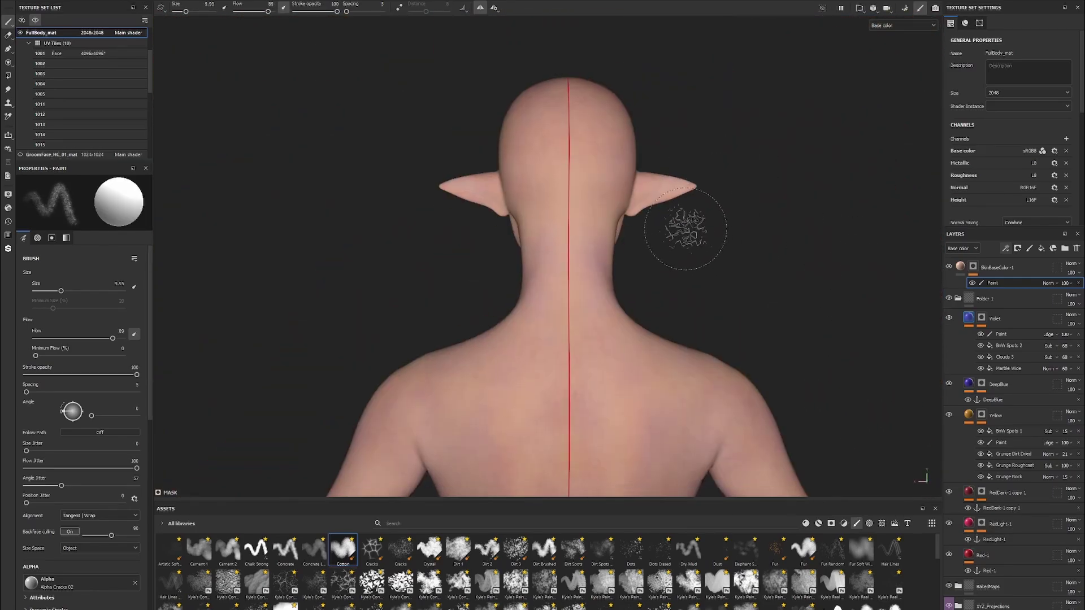
{"action": "mouse_move", "coordinate": [589, 109]}
{"action": "left_mouse_down", "text": "alt"}
{"action": "mouse_move", "coordinate": [566, 254]}
{"action": "mouse_move", "coordinate": [577, 237]}
{"action": "mouse_move", "coordinate": [650, 243]}
{"action": "left_mouse_up", "text": "alt"}
{"action": "mouse_move", "coordinate": [649, 243]}
{"action": "right_mouse_down", "text": "alt"}
{"action": "mouse_move", "coordinate": [600, 381]}
{"action": "mouse_move", "coordinate": [610, 328]}
{"action": "right_mouse_up", "text": "alt"}
{"action": "mouse_move", "coordinate": [610, 328]}
{"action": "left_mouse_down", "text": "alt"}
{"action": "mouse_move", "coordinate": [566, 282]}
{"action": "mouse_move", "coordinate": [537, 316]}
{"action": "left_mouse_up", "text": "alt"}
{"action": "right_click_drag", "start_coordinate": [537, 317], "coordinate": [517, 328], "text": "ctrl"}
{"action": "mouse_move", "coordinate": [517, 327]}
{"action": "left_mouse_down", "text": "alt"}
{"action": "mouse_move", "coordinate": [593, 352]}
{"action": "mouse_move", "coordinate": [521, 213]}
{"action": "mouse_move", "coordinate": [526, 255]}
{"action": "left_mouse_up", "text": "alt"}
{"action": "mouse_move", "coordinate": [734, 308]}
{"action": "left_mouse_down", "text": "alt"}
{"action": "mouse_move", "coordinate": [582, 298]}
{"action": "mouse_move", "coordinate": [807, 356]}
{"action": "mouse_move", "coordinate": [622, 396]}
{"action": "left_mouse_up", "text": "alt"}
Switch to the Dirt 1 brush at a larger size and survey the body
{"action": "left_click", "coordinate": [458, 548]}
{"action": "left_click_drag", "start_coordinate": [474, 543], "coordinate": [565, 294], "text": "alt"}
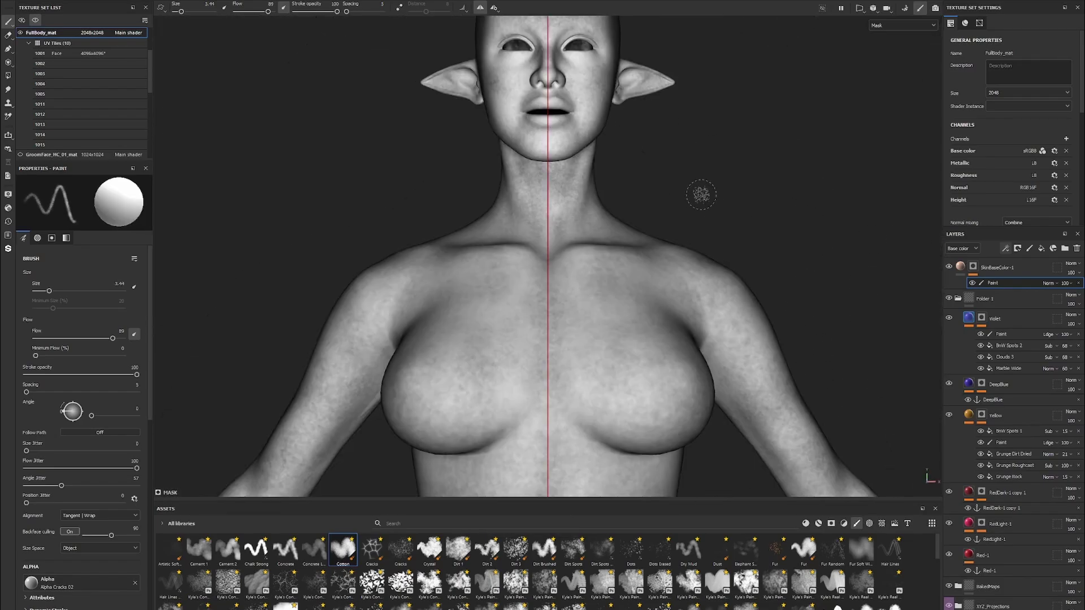
{"action": "mouse_move", "coordinate": [674, 304]}
{"action": "left_mouse_down", "text": "alt"}
{"action": "mouse_move", "coordinate": [816, 179]}
{"action": "mouse_move", "coordinate": [580, 301]}
{"action": "mouse_move", "coordinate": [818, 265]}
{"action": "left_mouse_up", "text": "alt"}
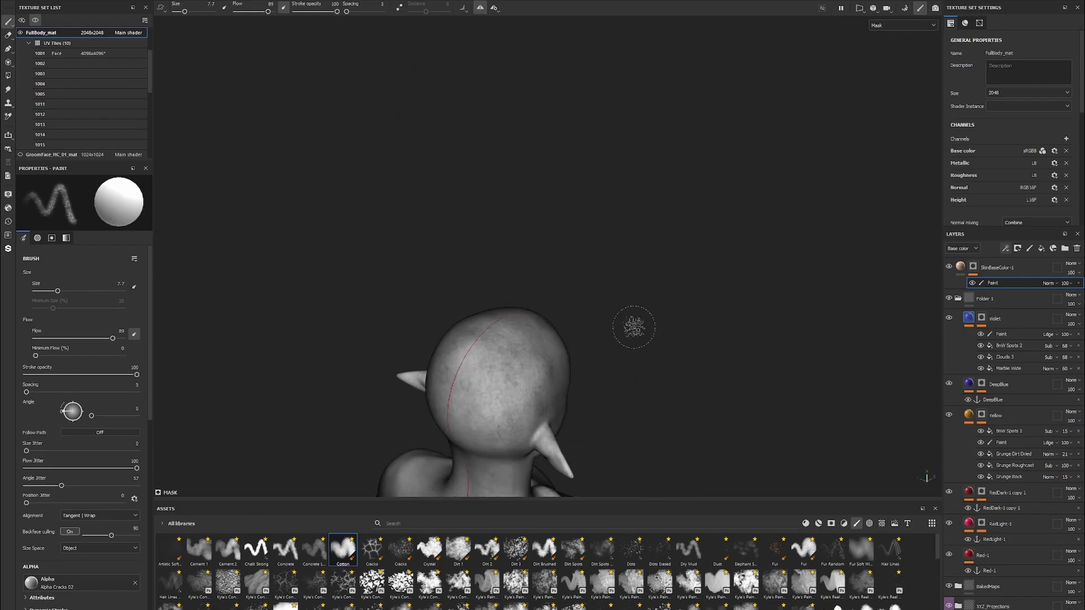
{"action": "left_click_drag", "start_coordinate": [528, 255], "coordinate": [763, 182], "text": "alt"}
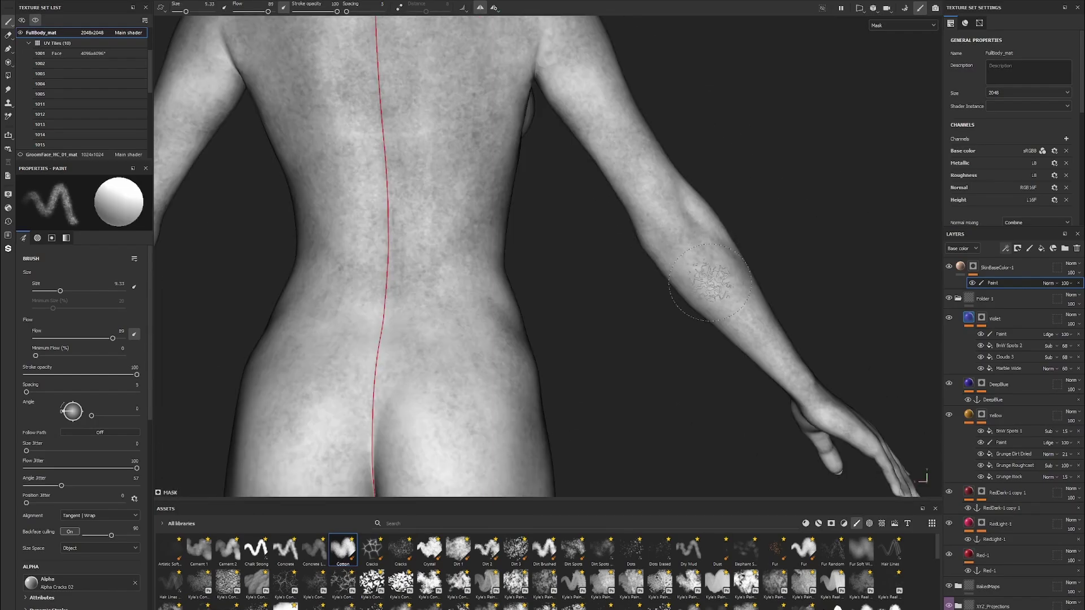
{"action": "scroll", "coordinate": [763, 182], "scroll_direction": "up", "scroll_amount": 2}
{"action": "left_click_drag", "start_coordinate": [796, 361], "coordinate": [528, 433], "text": "alt"}
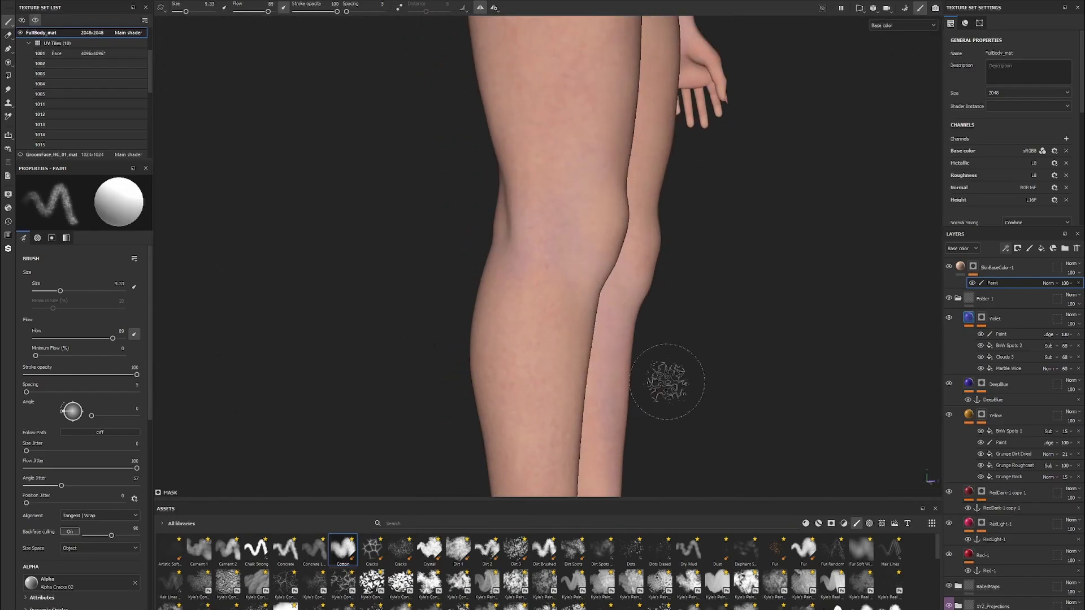
Paint a purple flush into the underarm crease and lower DeepBlue opacity to 35
{"action": "left_click_drag", "start_coordinate": [757, 271], "coordinate": [650, 339], "text": "alt"}
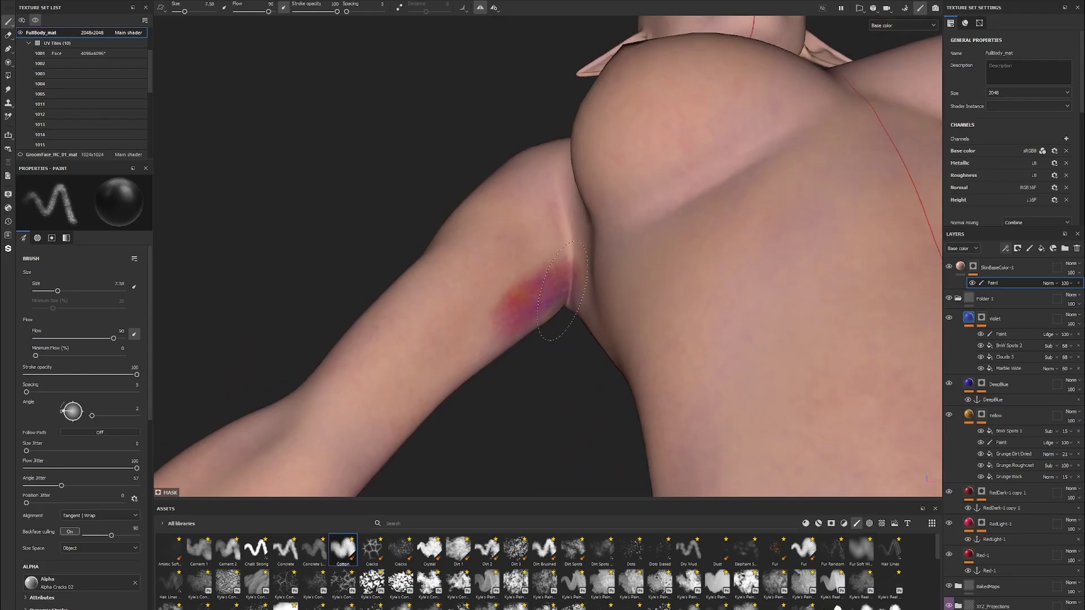
{"action": "left_click_drag", "start_coordinate": [562, 291], "coordinate": [491, 287], "text": "alt"}
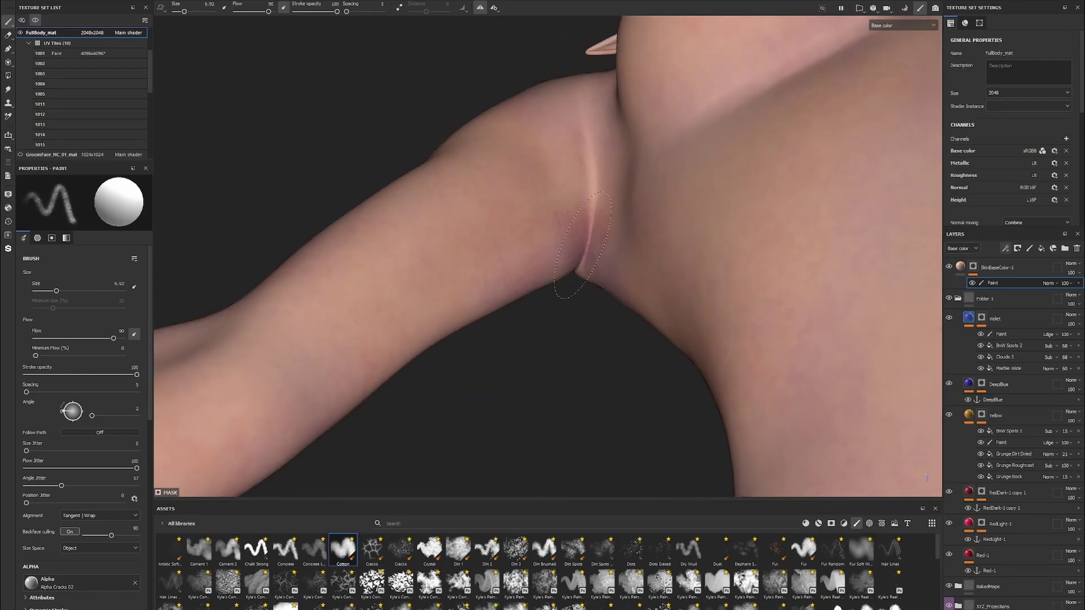
{"action": "mouse_move", "coordinate": [583, 245]}
{"action": "left_mouse_down", "text": "alt"}
{"action": "mouse_move", "coordinate": [600, 311]}
{"action": "mouse_move", "coordinate": [698, 308]}
{"action": "mouse_move", "coordinate": [618, 243]}
{"action": "mouse_move", "coordinate": [453, 346]}
{"action": "mouse_move", "coordinate": [591, 256]}
{"action": "left_mouse_up", "text": "alt"}
{"action": "mouse_move", "coordinate": [754, 222]}
{"action": "left_mouse_down", "text": "alt"}
{"action": "mouse_move", "coordinate": [465, 312]}
{"action": "mouse_move", "coordinate": [700, 462]}
{"action": "mouse_move", "coordinate": [693, 276]}
{"action": "mouse_move", "coordinate": [515, 238]}
{"action": "mouse_move", "coordinate": [960, 361]}
{"action": "left_mouse_up", "text": "alt"}
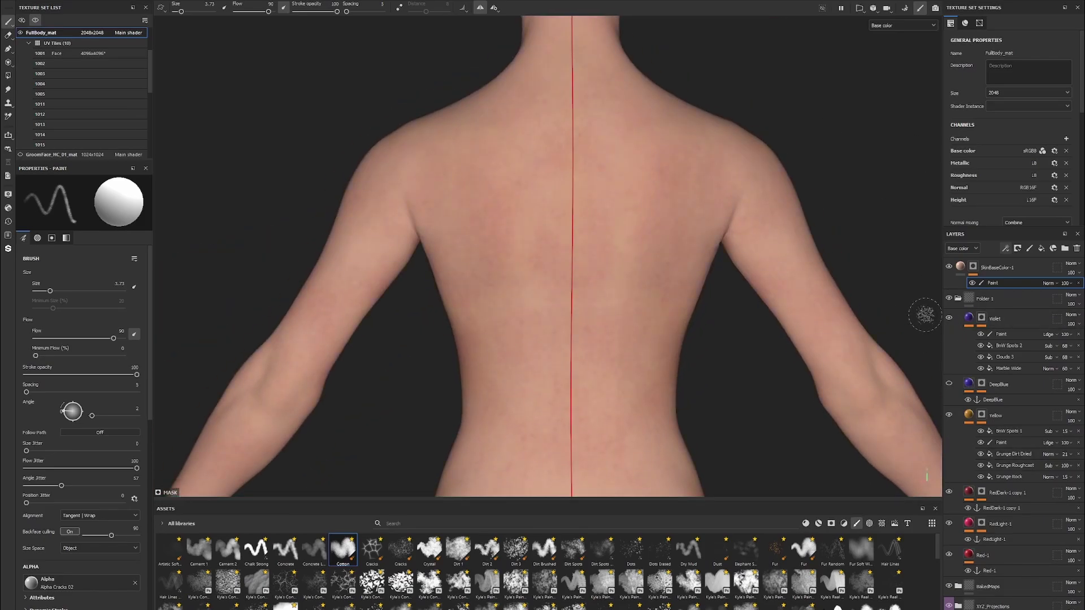
{"action": "left_click_drag", "start_coordinate": [1070, 389], "coordinate": [1051, 390]}
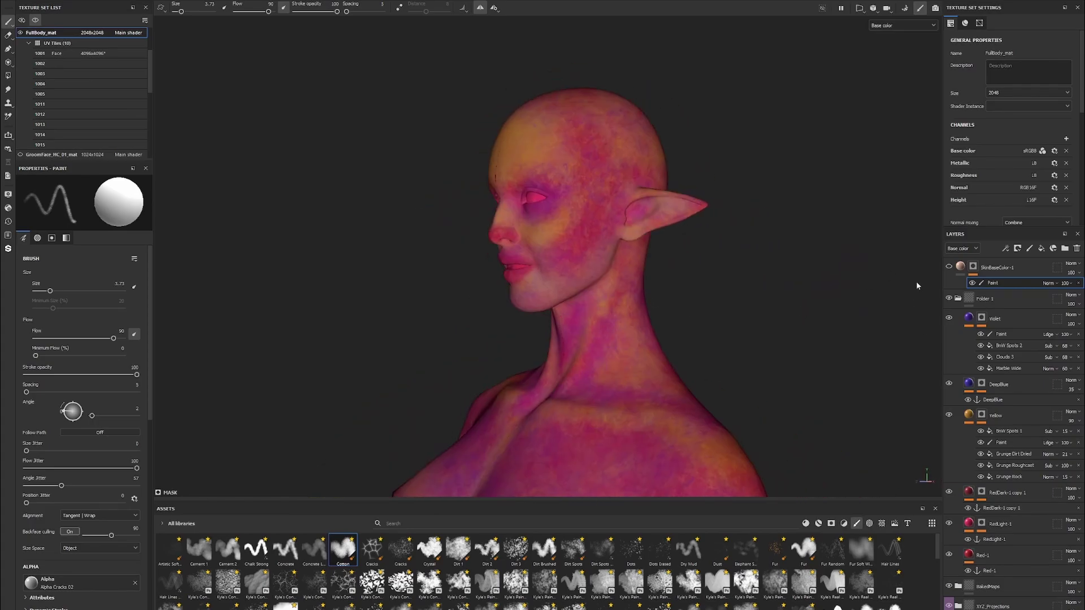
{"action": "left_click", "coordinate": [1001, 443]}
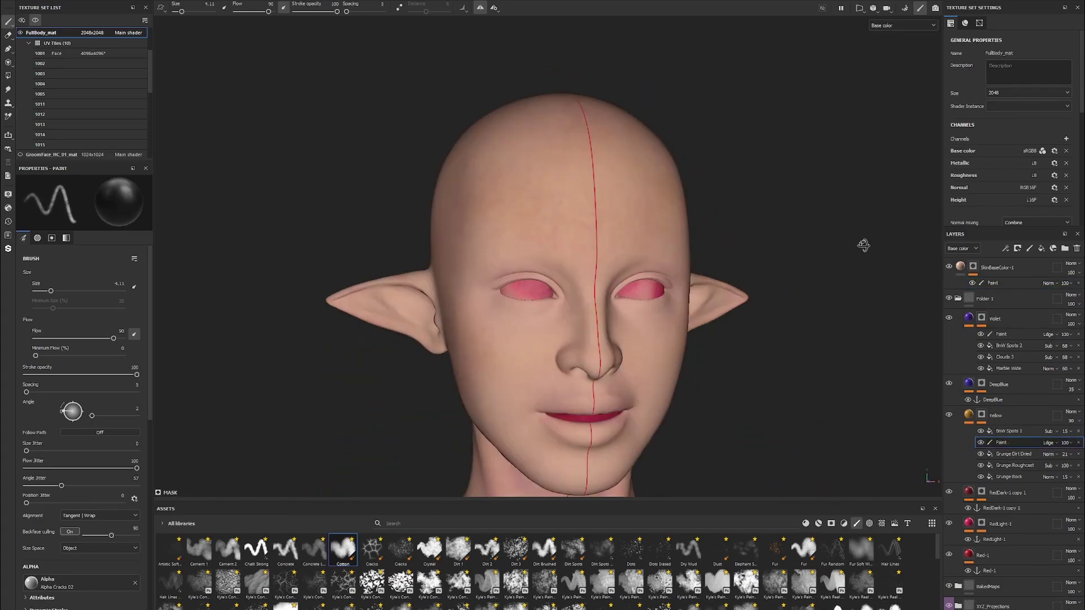
{"action": "left_click", "coordinate": [950, 267]}
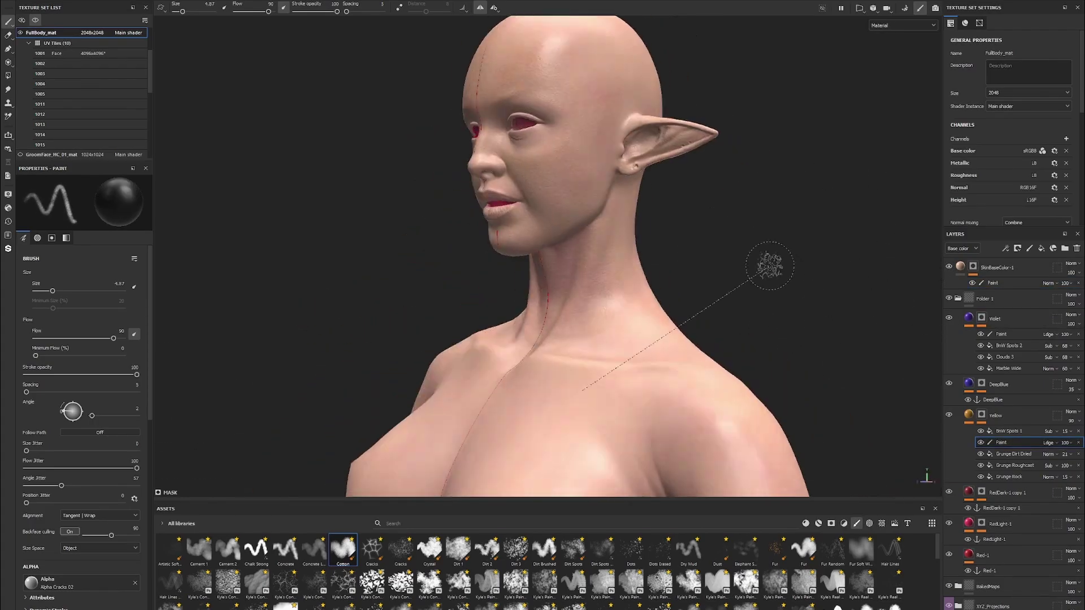
{"action": "mouse_move", "coordinate": [560, 262]}
{"action": "left_mouse_down", "text": "alt"}
{"action": "mouse_move", "coordinate": [604, 233]}
{"action": "mouse_move", "coordinate": [751, 266]}
{"action": "mouse_move", "coordinate": [751, 235]}
{"action": "mouse_move", "coordinate": [800, 303]}
{"action": "left_mouse_up", "text": "alt"}
{"action": "left_click", "coordinate": [1002, 272]}
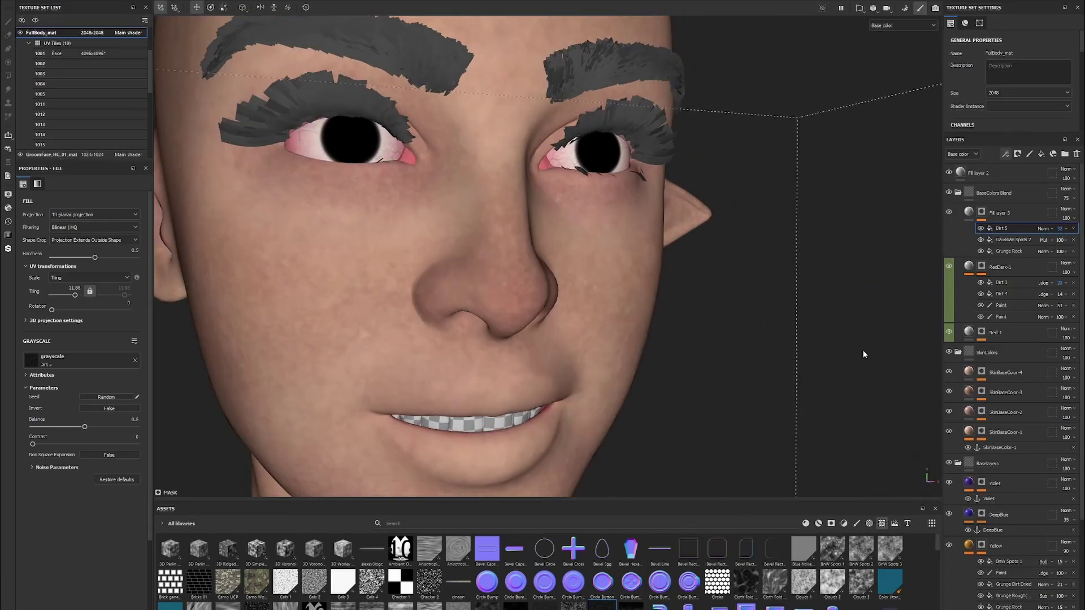
Add the skin-colour anchor point and drop BnW Spots 2 into SkinBaseColor-2's mask
{"action": "left_click_drag", "start_coordinate": [808, 391], "coordinate": [1070, 249], "text": "alt"}
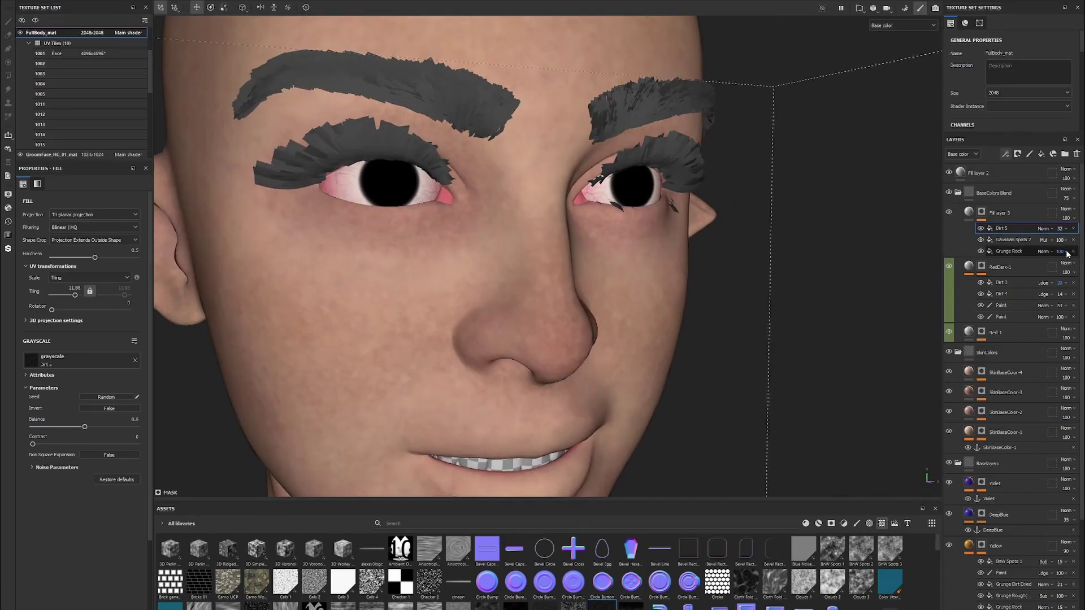
{"action": "left_click_drag", "start_coordinate": [770, 351], "coordinate": [808, 299], "text": "alt"}
{"action": "left_click", "coordinate": [983, 220]}
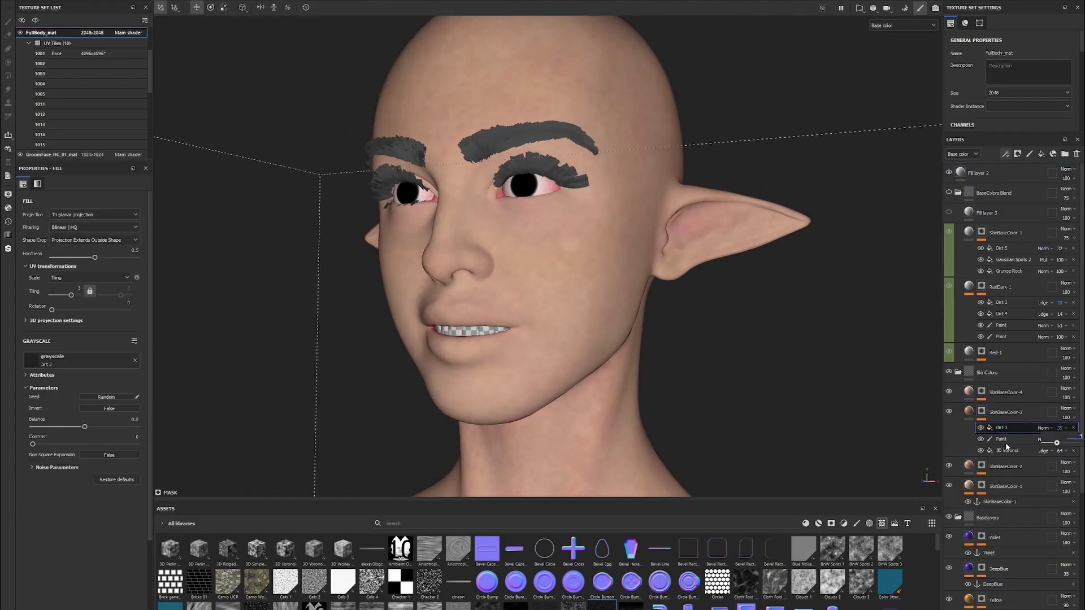
{"action": "left_click", "coordinate": [986, 412]}
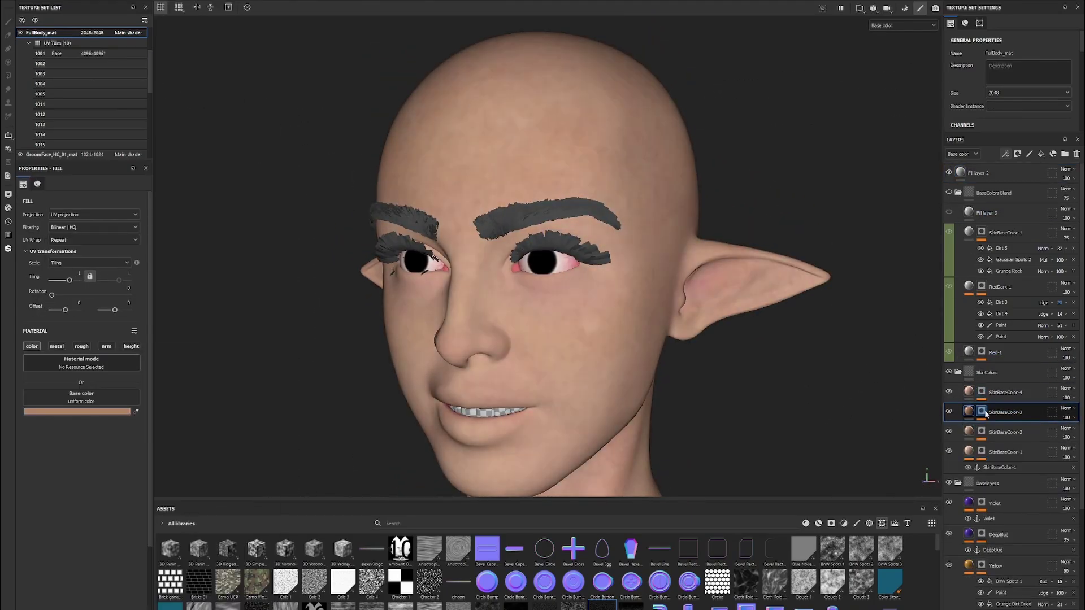
{"action": "key", "text": "ctrl+z"}
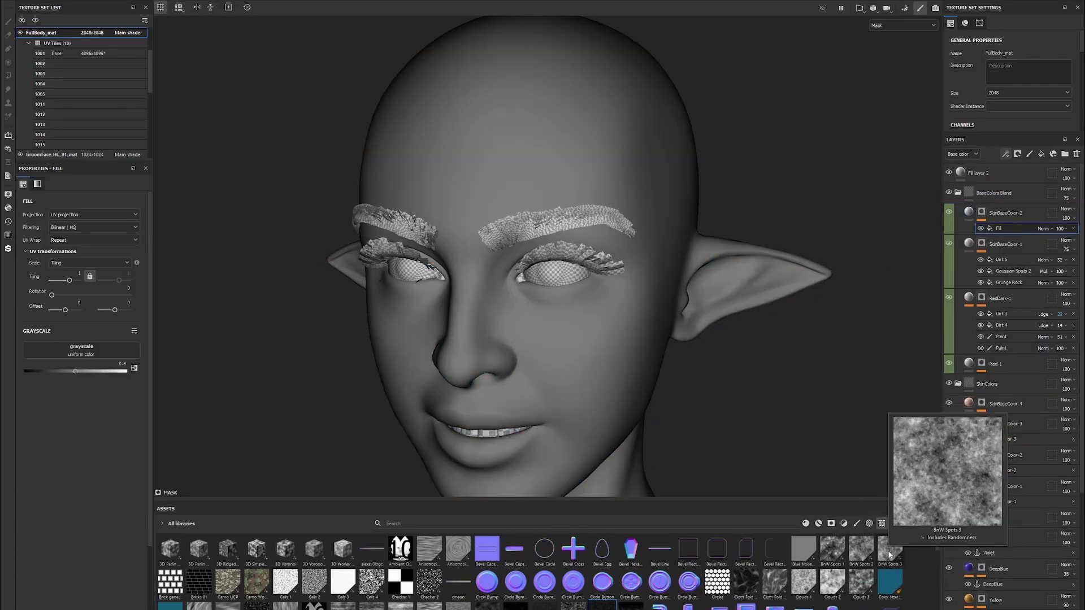
{"action": "left_click_drag", "start_coordinate": [861, 551], "coordinate": [85, 350]}
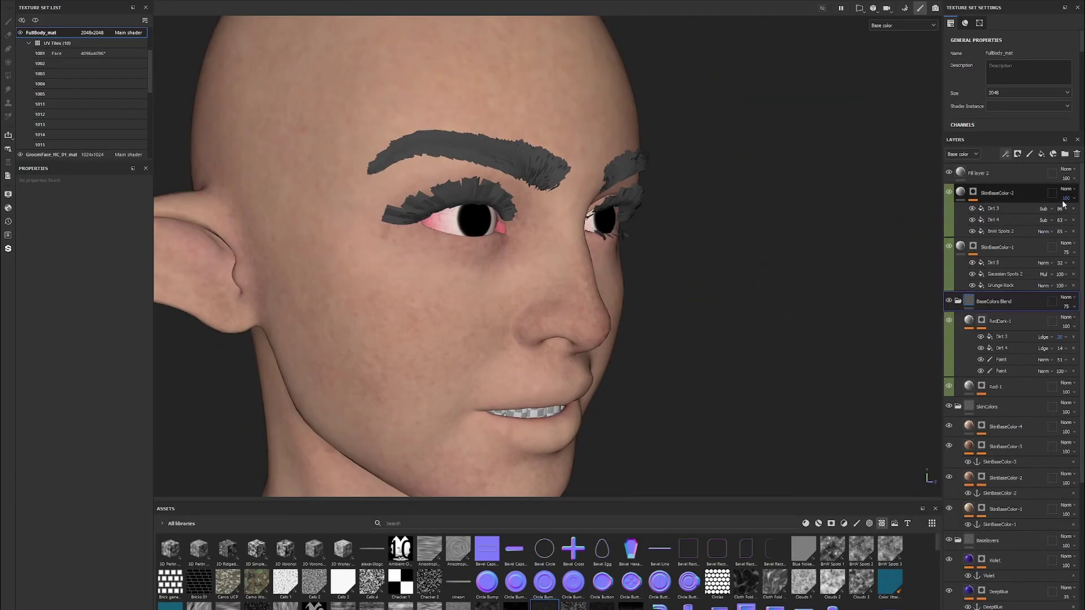
Preview SkinBaseColor-2's mask, select SkinBaseColor-1, and view the body from behind
{"action": "left_click", "coordinate": [982, 213], "text": "alt"}
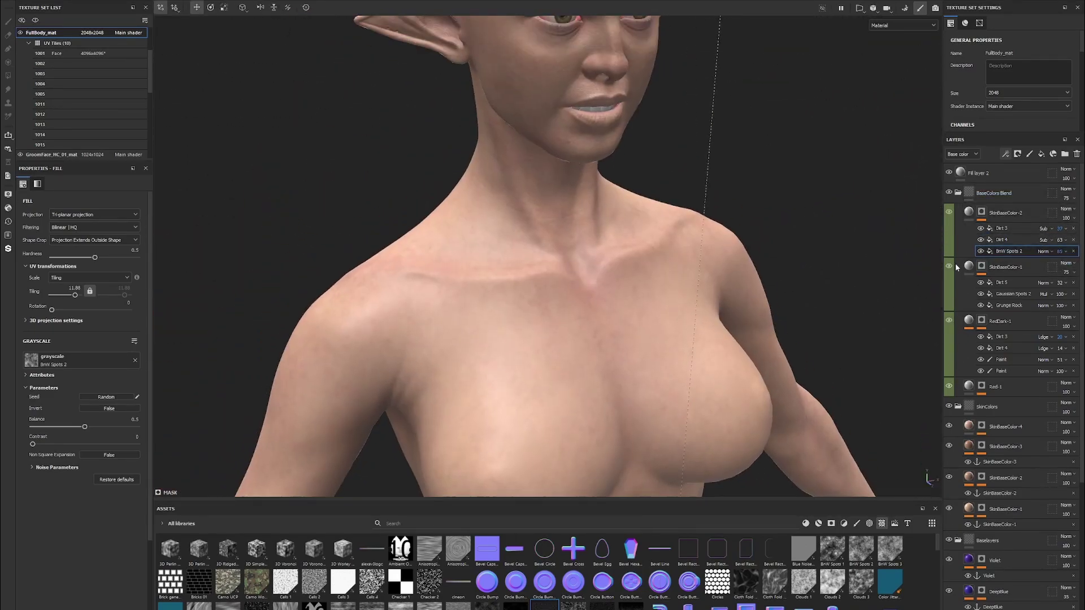
{"action": "left_click", "coordinate": [1023, 268]}
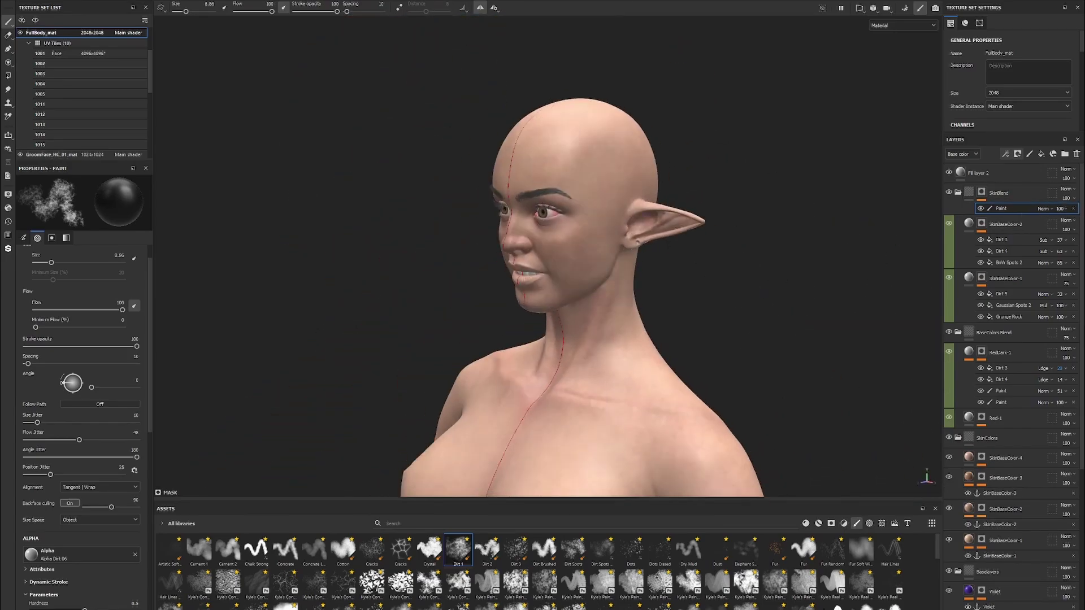
{"action": "left_click_drag", "start_coordinate": [553, 251], "coordinate": [327, 250], "text": "alt"}
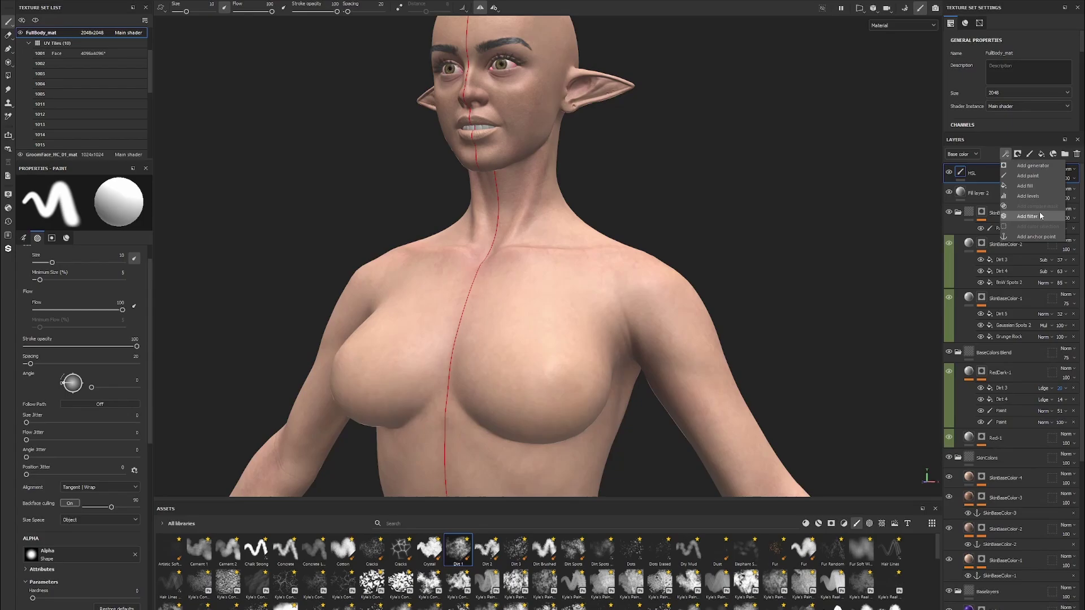
Add an HSL Perceptive filter and inspect the neck from the front and side
{"action": "left_click", "coordinate": [1041, 216]}
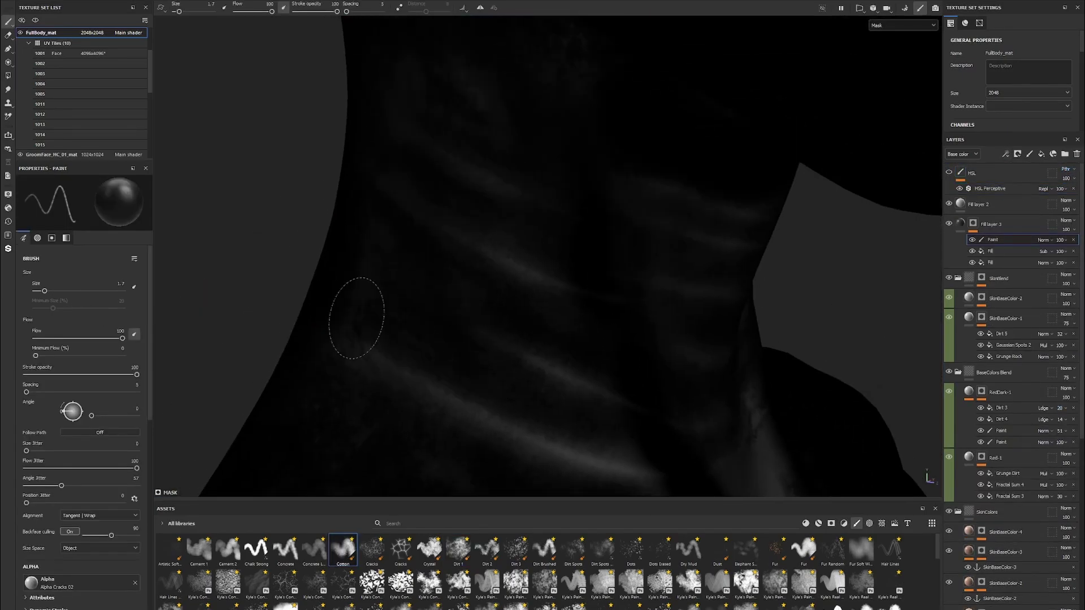
{"action": "mouse_move", "coordinate": [356, 317]}
{"action": "left_mouse_down", "text": "alt"}
{"action": "mouse_move", "coordinate": [618, 281]}
{"action": "mouse_move", "coordinate": [586, 324]}
{"action": "mouse_move", "coordinate": [606, 364]}
{"action": "mouse_move", "coordinate": [581, 461]}
{"action": "mouse_move", "coordinate": [639, 282]}
{"action": "mouse_move", "coordinate": [520, 315]}
{"action": "mouse_move", "coordinate": [670, 319]}
{"action": "left_mouse_up", "text": "alt"}
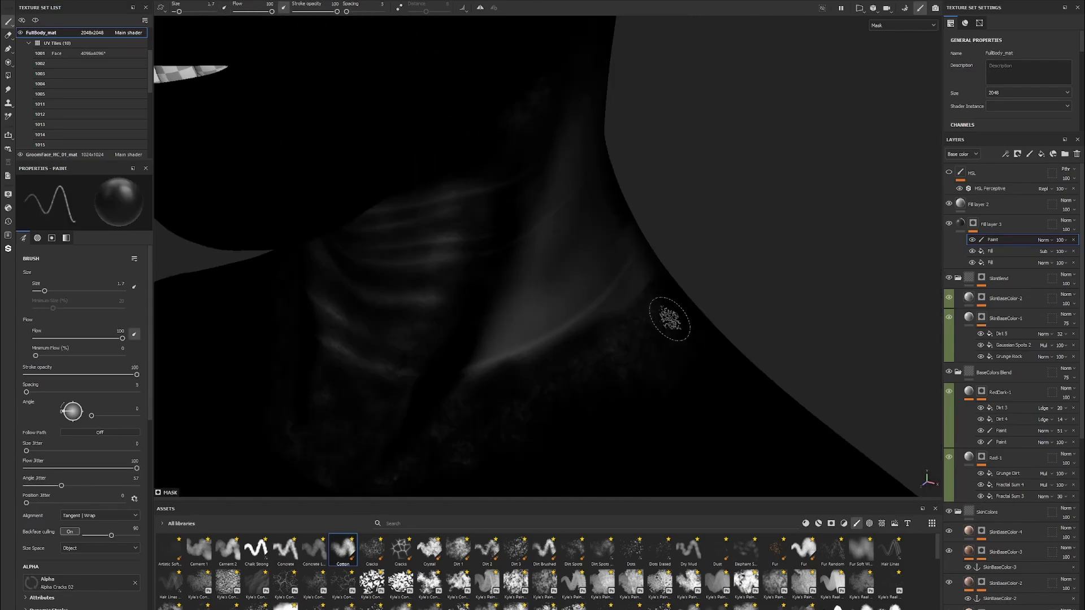
{"action": "middle_click_drag", "start_coordinate": [670, 319], "coordinate": [708, 298], "text": "alt"}
{"action": "mouse_move", "coordinate": [690, 256]}
{"action": "left_mouse_down", "text": "alt"}
{"action": "mouse_move", "coordinate": [751, 310]}
{"action": "mouse_move", "coordinate": [632, 361]}
{"action": "mouse_move", "coordinate": [513, 322]}
{"action": "mouse_move", "coordinate": [661, 261]}
{"action": "mouse_move", "coordinate": [698, 261]}
{"action": "mouse_move", "coordinate": [710, 363]}
{"action": "mouse_move", "coordinate": [710, 235]}
{"action": "mouse_move", "coordinate": [678, 243]}
{"action": "mouse_move", "coordinate": [650, 283]}
{"action": "mouse_move", "coordinate": [734, 294]}
{"action": "left_mouse_up", "text": "alt"}
{"action": "left_click", "coordinate": [972, 224]}
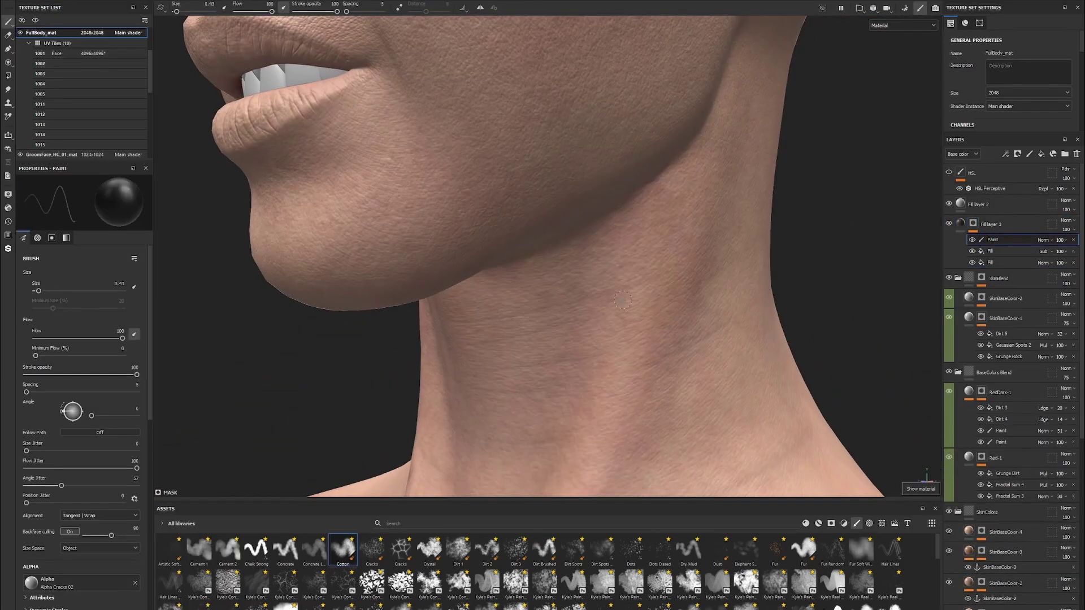
Zoom in on the side of the neck, collapse Fill layer 3 and hide Fill layer 2
{"action": "right_click_drag", "start_coordinate": [735, 294], "coordinate": [780, 357], "text": "alt"}
{"action": "scroll", "coordinate": [780, 316], "scroll_direction": "up", "scroll_amount": 5}
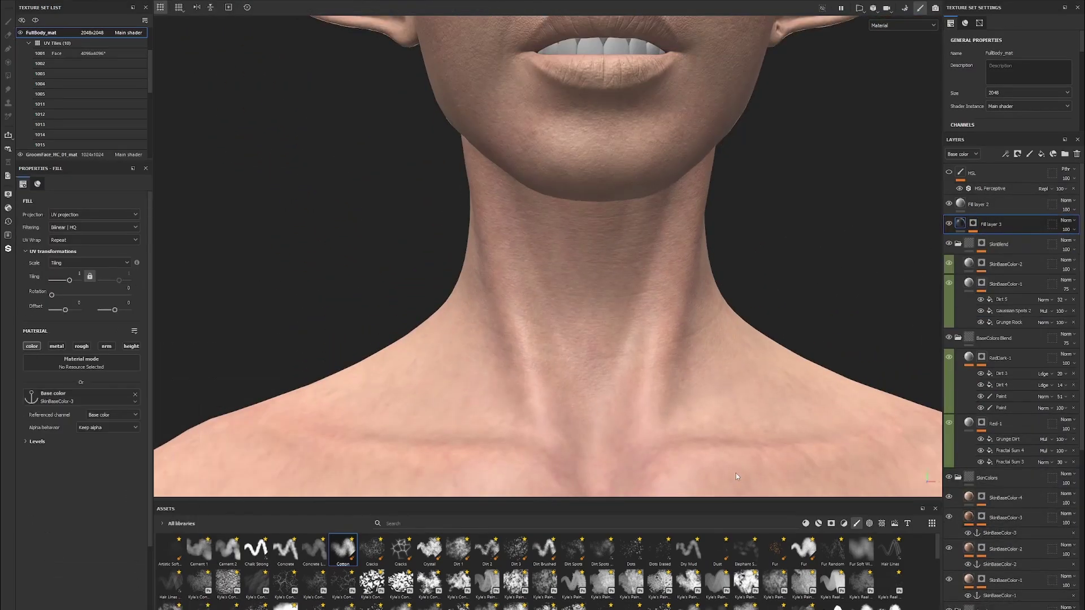
{"action": "left_click_drag", "start_coordinate": [738, 472], "coordinate": [622, 339], "text": "alt"}
{"action": "left_click", "coordinate": [955, 224]}
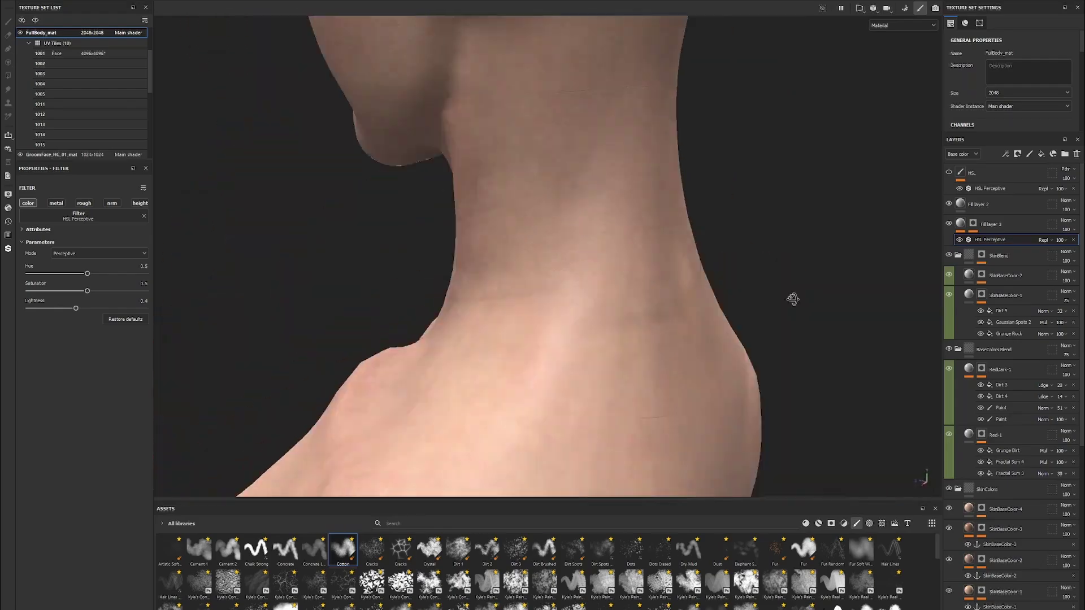
{"action": "left_click", "coordinate": [949, 205]}
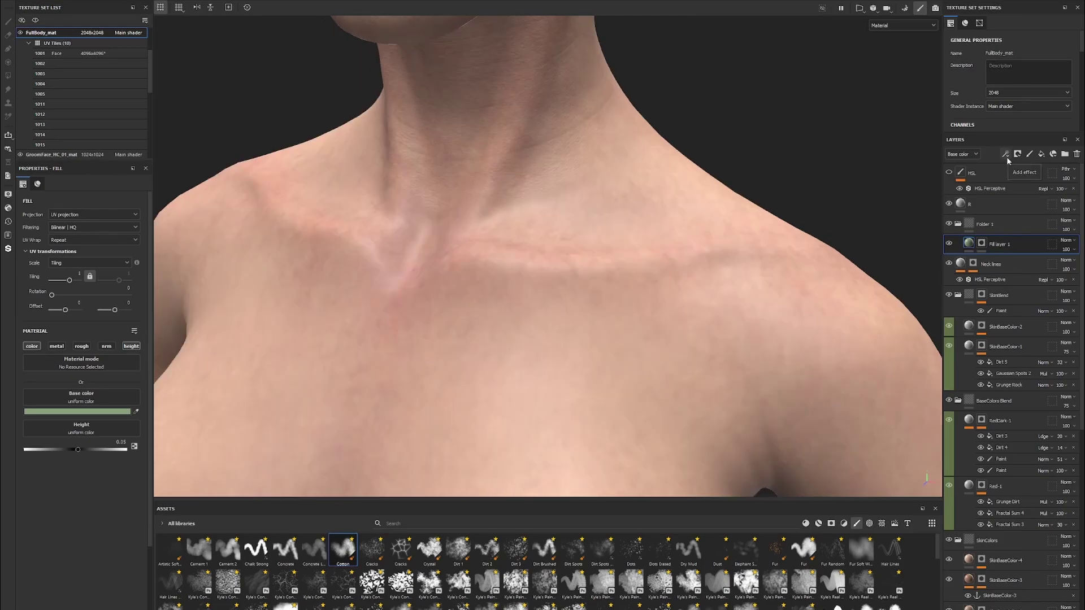
Add a mask filled with Marble Fine and place it below Grunge Dirt Scratched
{"action": "left_click", "coordinate": [1006, 155]}
{"action": "left_click", "coordinate": [1025, 186]}
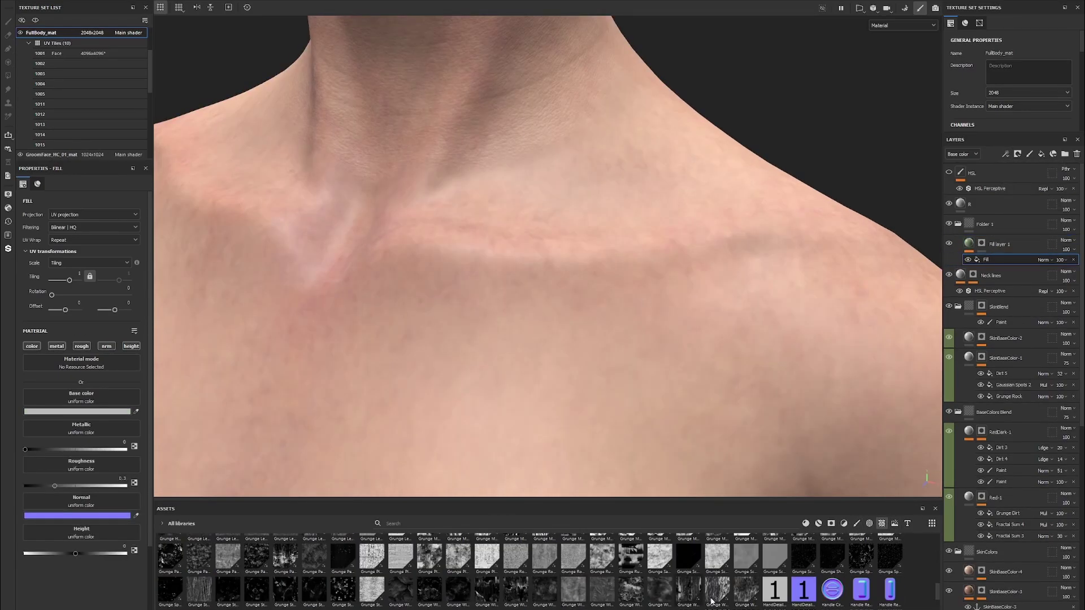
{"action": "left_click_drag", "start_coordinate": [195, 469], "coordinate": [1003, 260]}
{"action": "left_click", "coordinate": [1005, 155]}
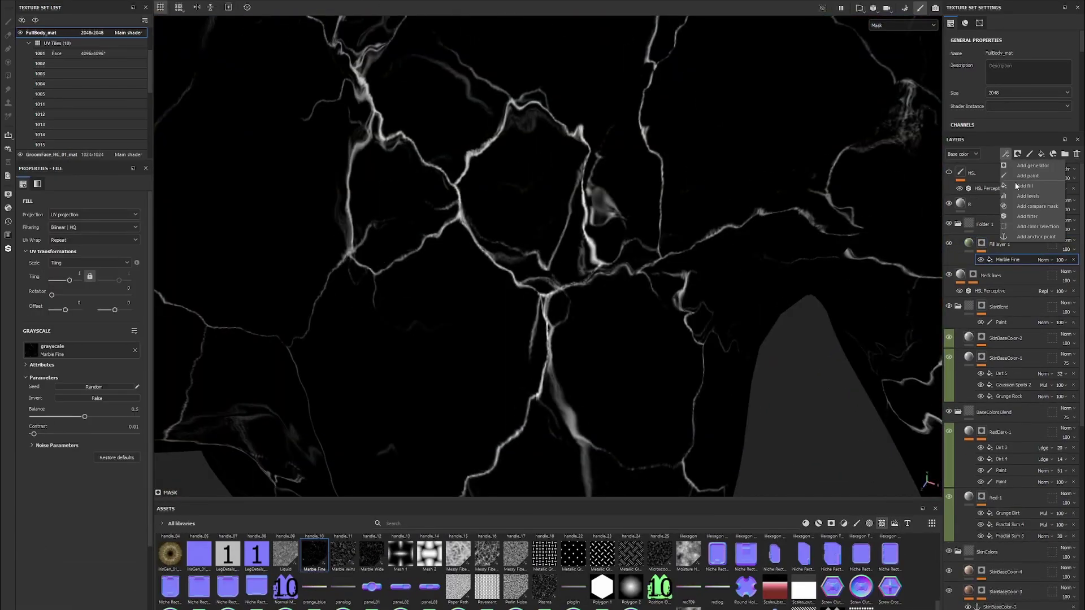
{"action": "left_click", "coordinate": [1008, 271]}
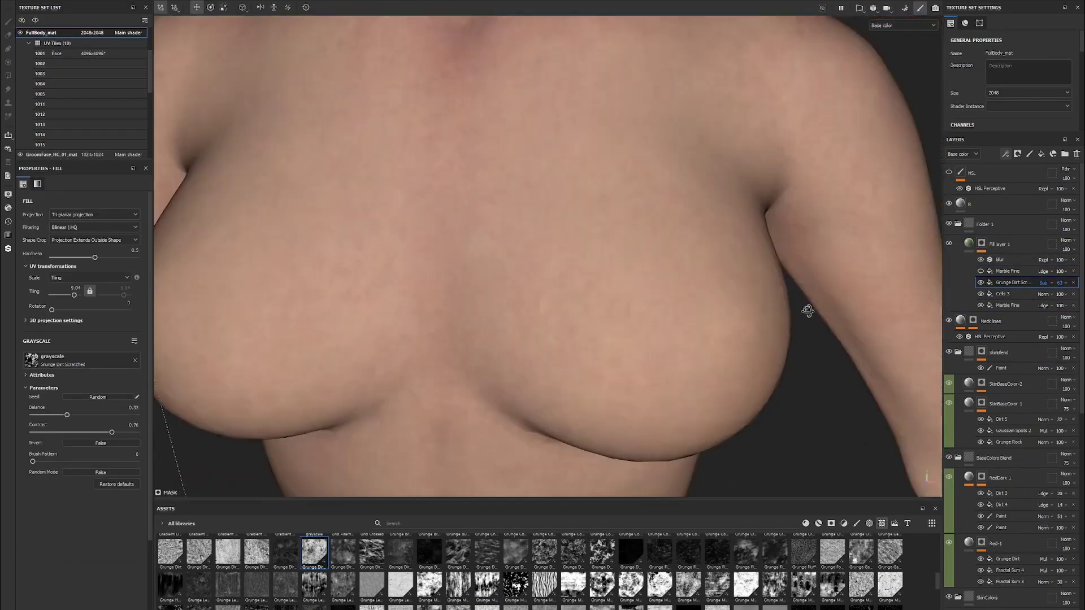
{"action": "left_click_drag", "start_coordinate": [1009, 271], "coordinate": [1015, 285]}
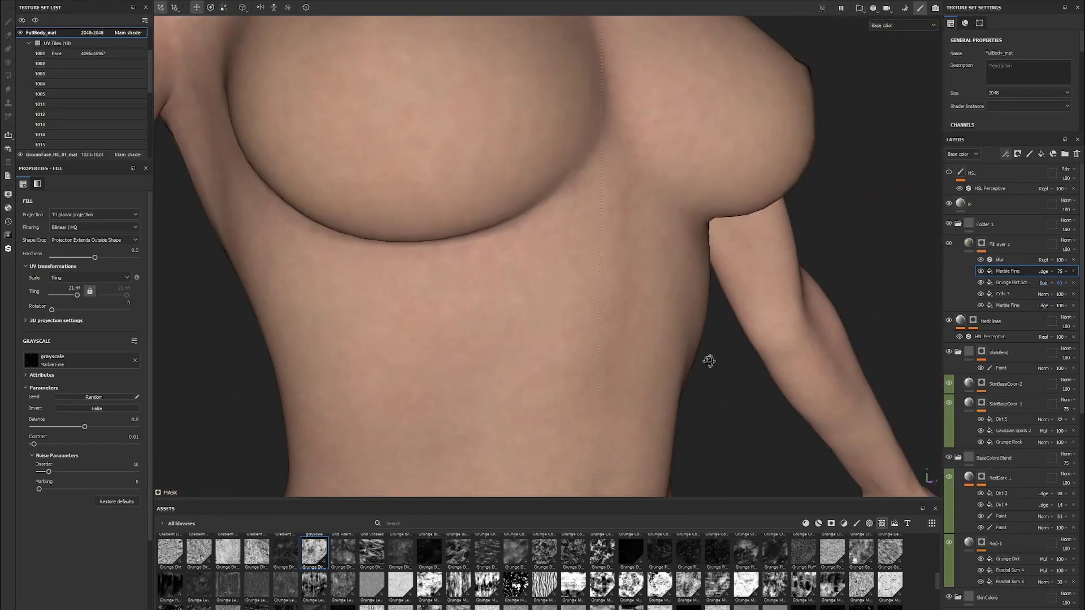
Check the mask's Cells 3 pattern and Grunge Dirt Scratched opacity in base-colour view
{"action": "mouse_move", "coordinate": [251, 456]}
{"action": "left_mouse_down", "text": "alt"}
{"action": "mouse_move", "coordinate": [809, 158]}
{"action": "mouse_move", "coordinate": [739, 380]}
{"action": "left_mouse_up", "text": "alt"}
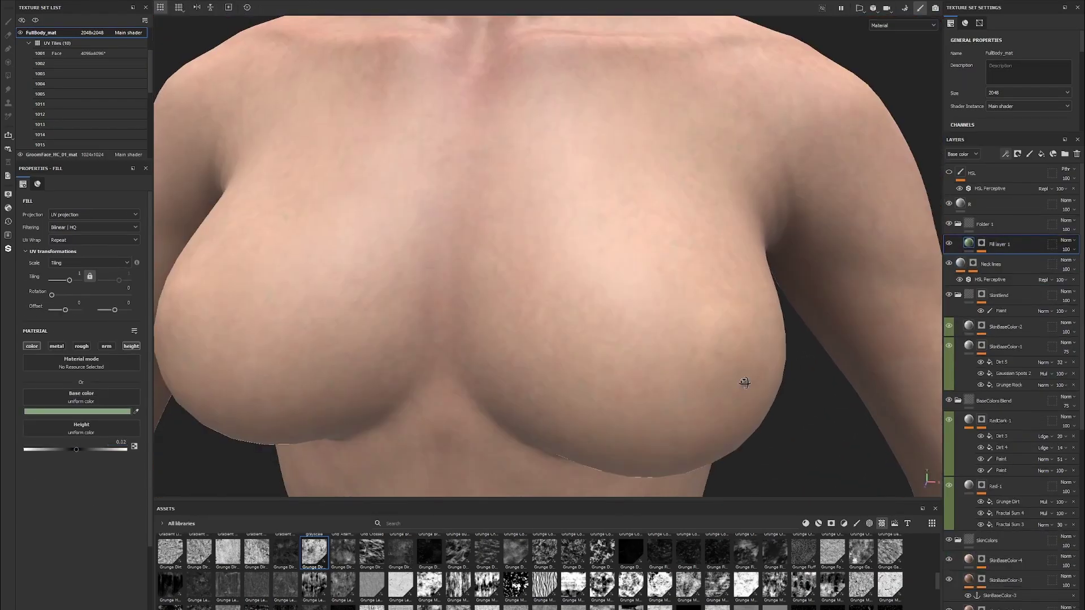
{"action": "left_click", "coordinate": [1003, 248]}
{"action": "left_click_drag", "start_coordinate": [787, 189], "coordinate": [780, 368], "text": "alt"}
{"action": "key", "text": "c"}
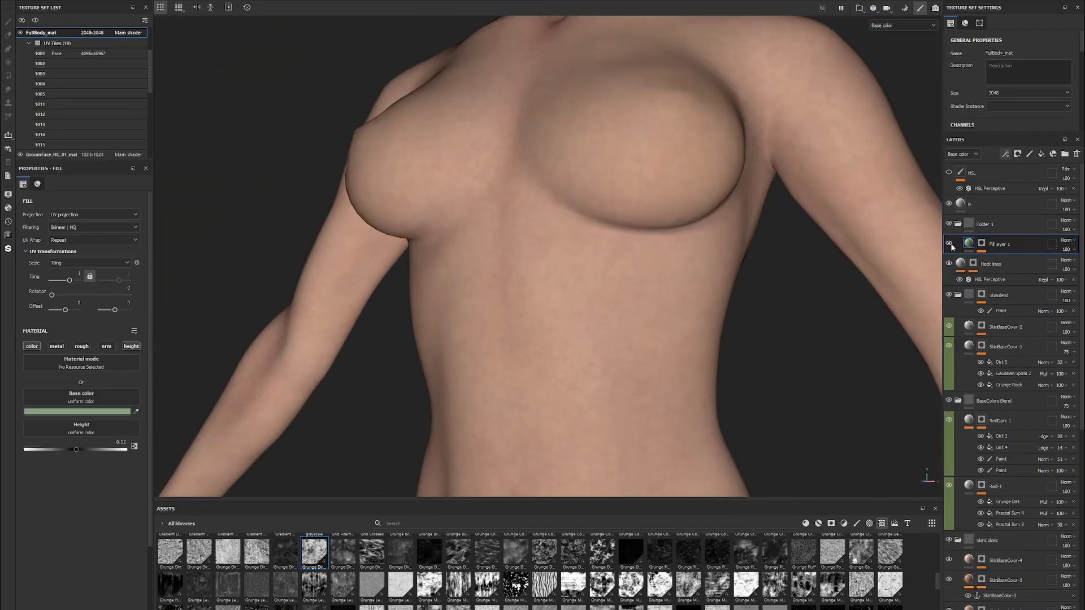
{"action": "left_click", "coordinate": [953, 247]}
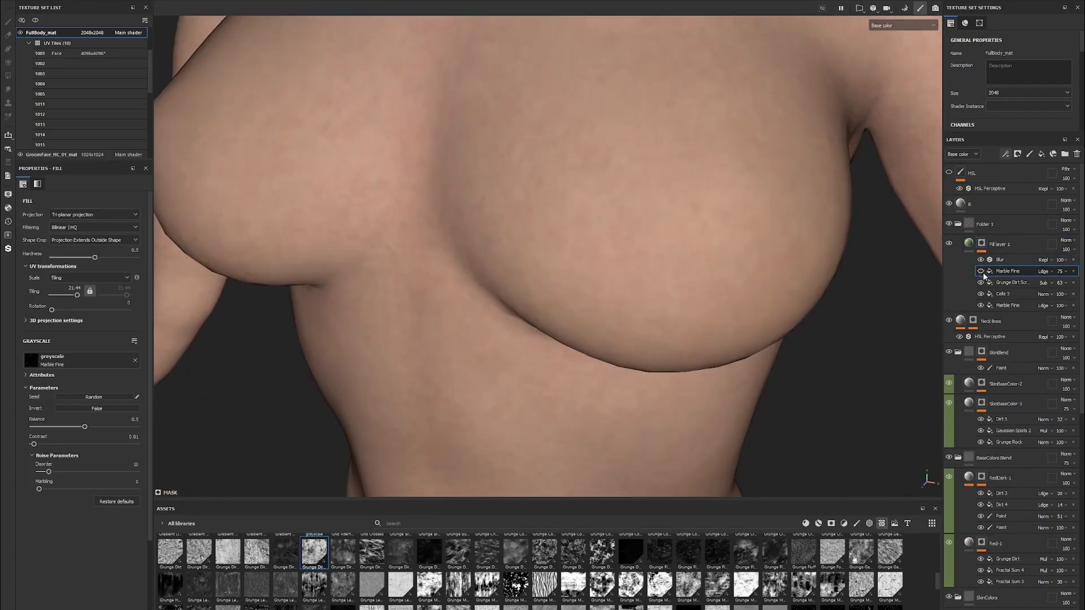
{"action": "left_click", "coordinate": [1016, 291]}
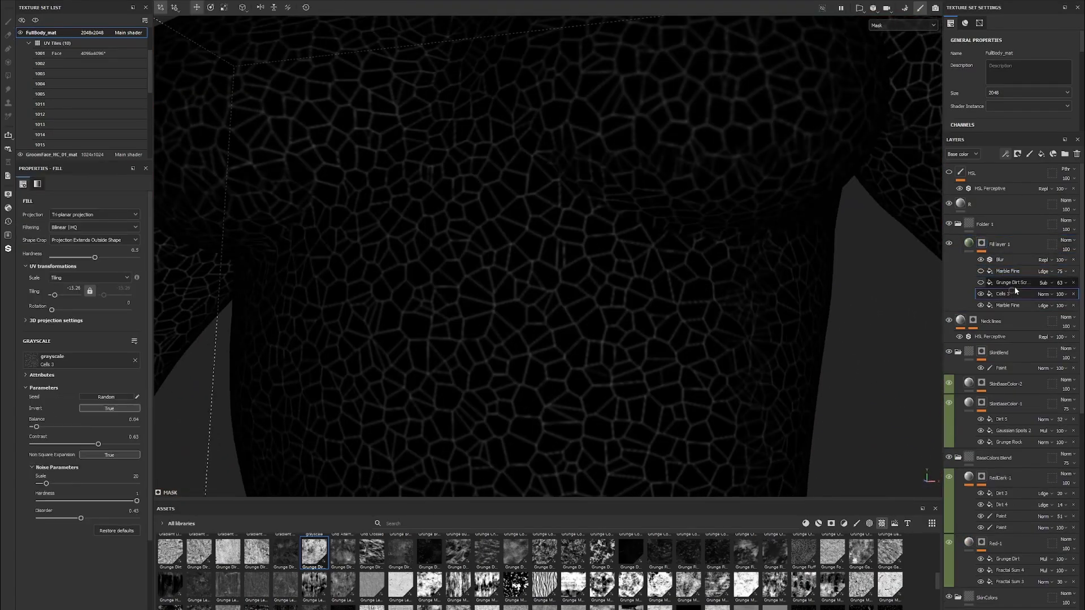
{"action": "left_click", "coordinate": [1060, 282]}
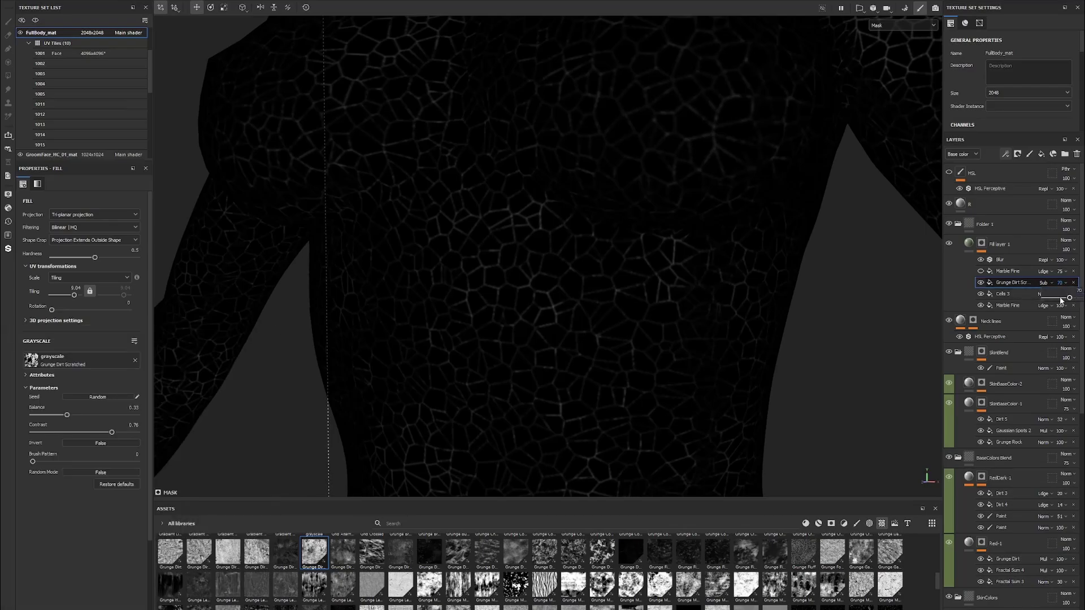
Add a Warp filter above Grunge Dirt Scratched and raise its intensity
{"action": "left_click", "coordinate": [226, 245]}
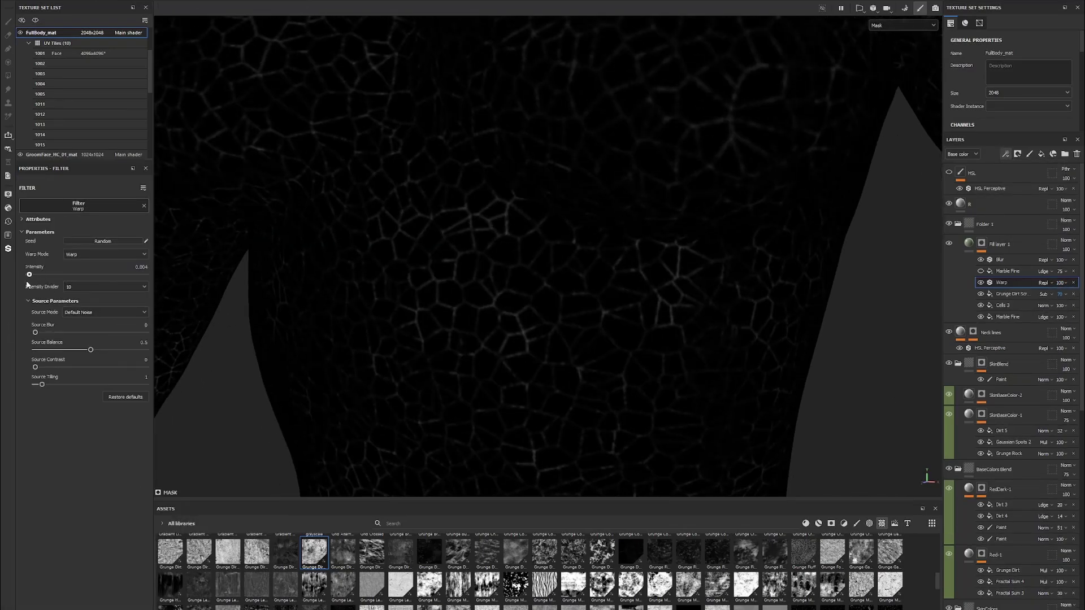
{"action": "left_click_drag", "start_coordinate": [29, 274], "coordinate": [32, 274]}
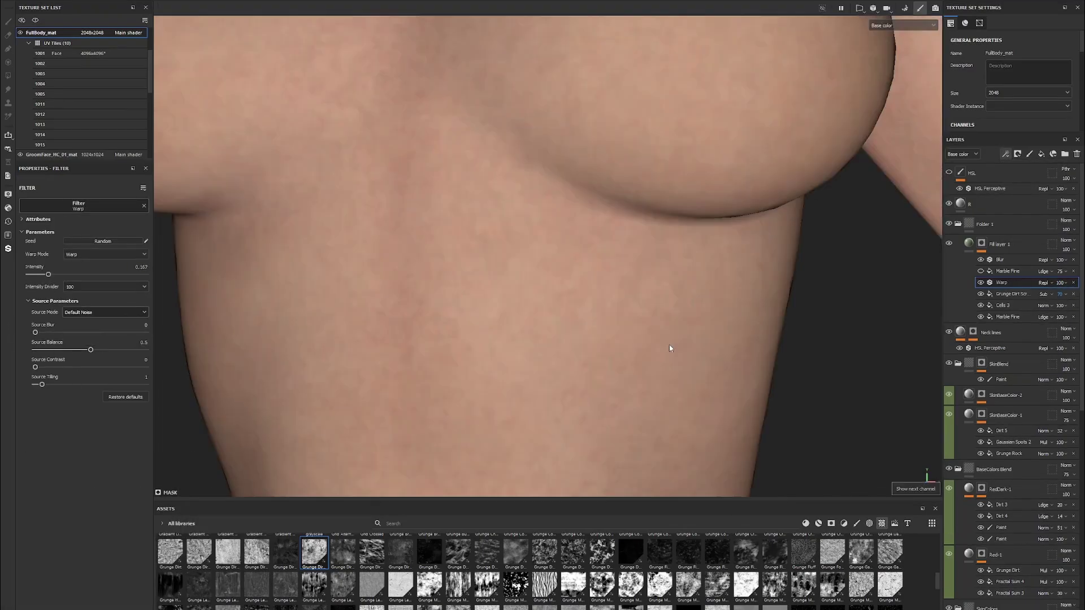
{"action": "scroll", "coordinate": [831, 339], "scroll_direction": "up", "scroll_amount": 2}
{"action": "scroll", "coordinate": [654, 116], "scroll_direction": "down", "scroll_amount": 3}
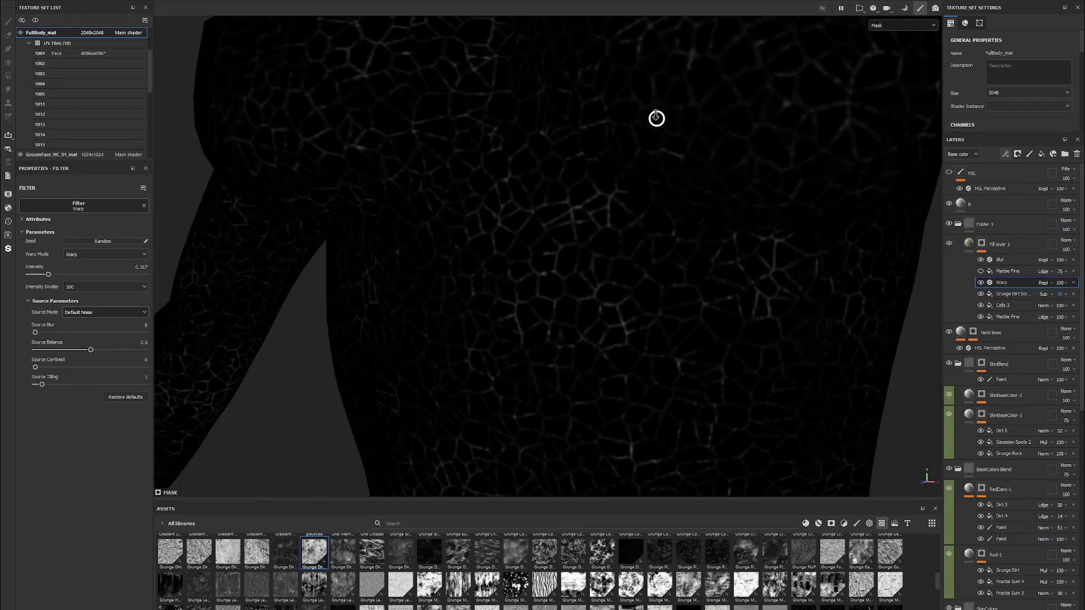
{"action": "scroll", "coordinate": [653, 117], "scroll_direction": "up", "scroll_amount": 3}
Duplicate the height-detail layer and add Marble Wide to the copy's mask
{"action": "left_click", "coordinate": [1012, 272]}
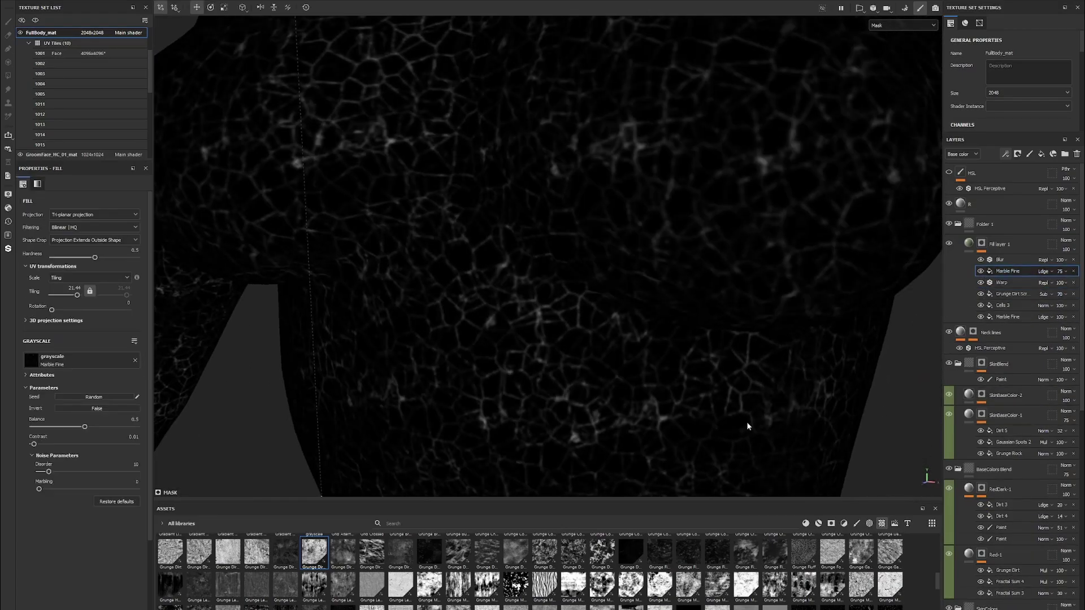
{"action": "key", "text": "ctrl+d"}
{"action": "left_click_drag", "start_coordinate": [747, 426], "coordinate": [205, 415], "text": "alt"}
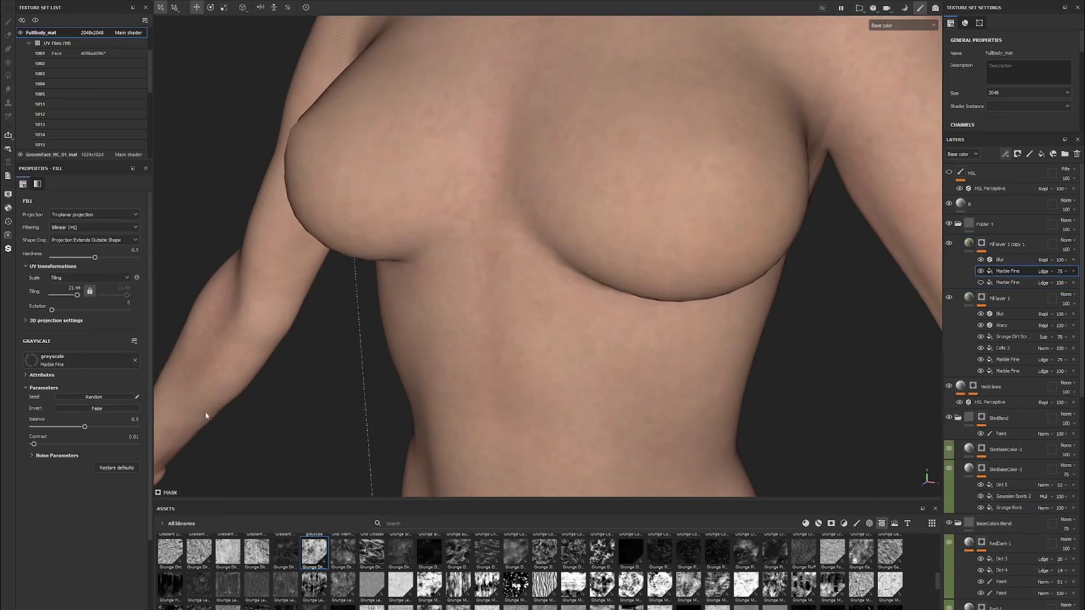
{"action": "scroll", "coordinate": [362, 569], "scroll_direction": "down", "scroll_amount": 5}
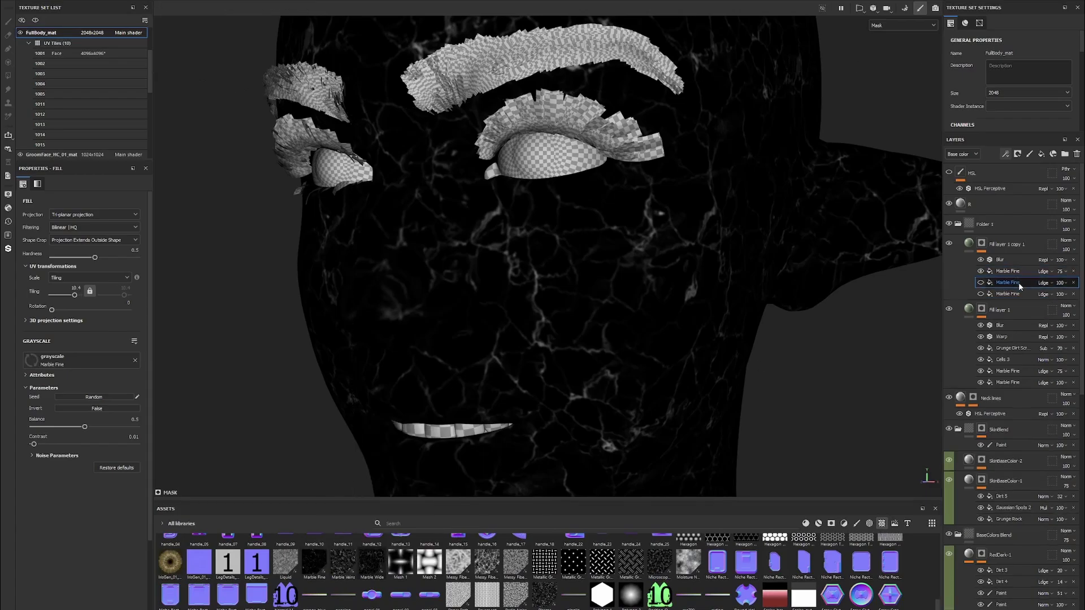
{"action": "left_click_drag", "start_coordinate": [371, 562], "coordinate": [1012, 272]}
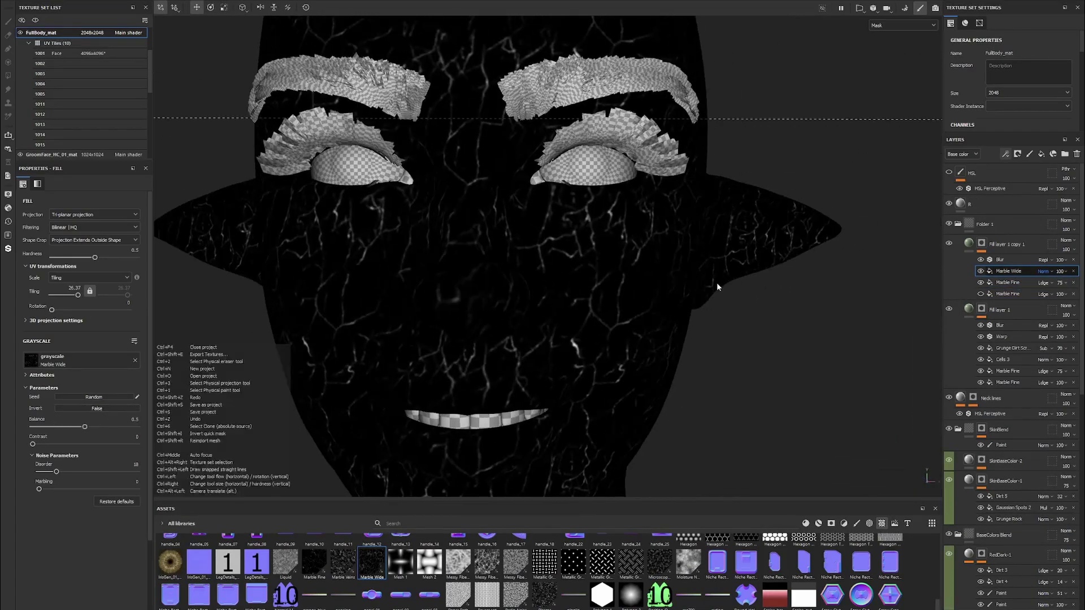
{"action": "left_click_drag", "start_coordinate": [717, 286], "coordinate": [664, 259], "text": "alt"}
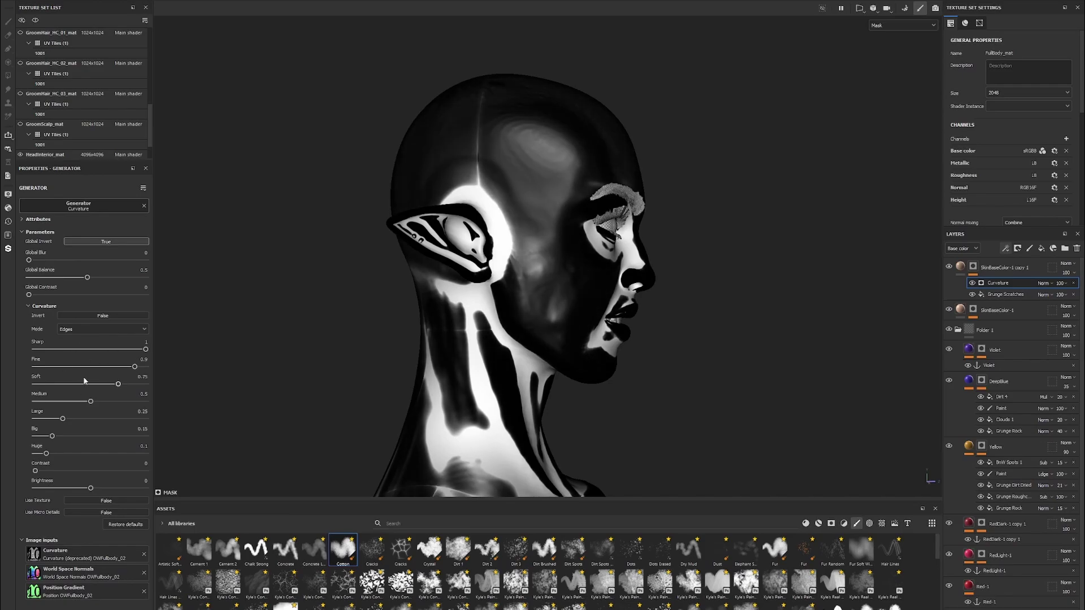
Fill the copy's mask with Clouds 1 noise, multiplied over the curvature, and reveal its parameters
{"action": "left_click_drag", "start_coordinate": [752, 279], "coordinate": [123, 492], "text": "alt"}
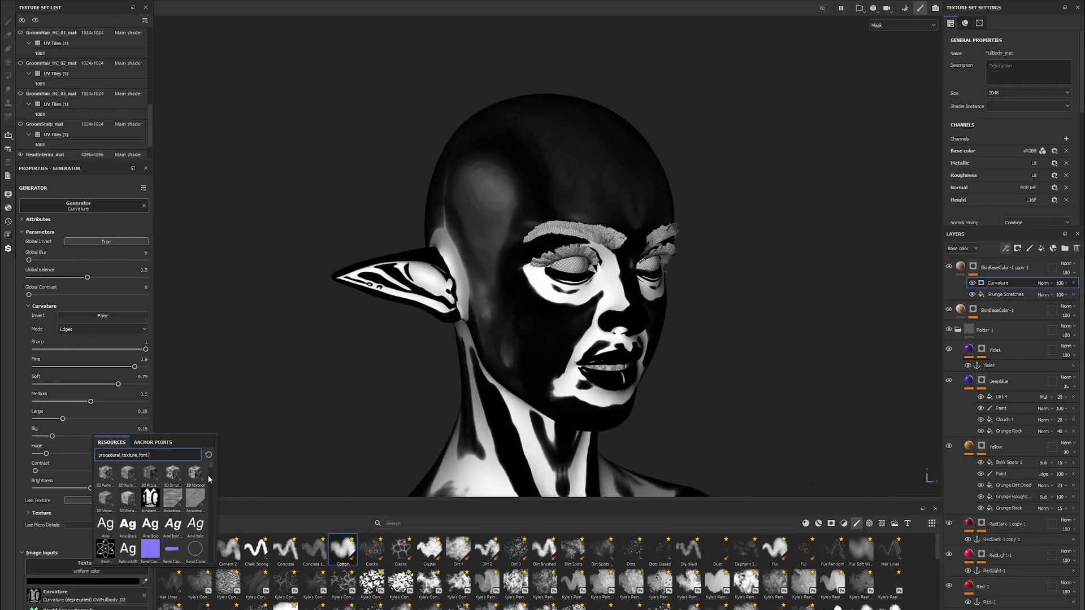
{"action": "right_click_drag", "start_coordinate": [700, 313], "coordinate": [61, 288], "text": "alt"}
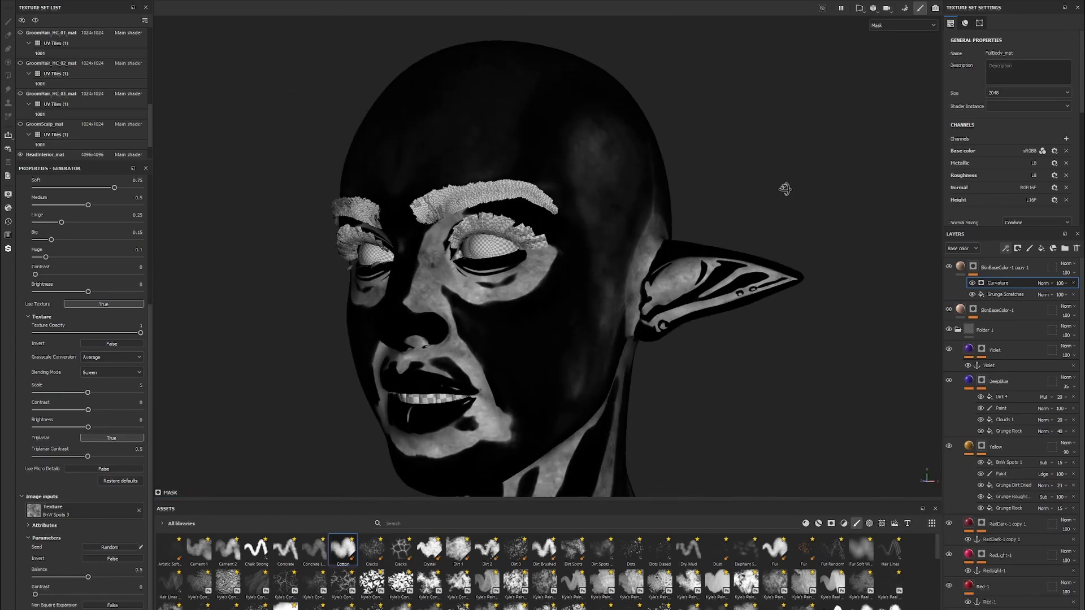
{"action": "scroll", "coordinate": [238, 392], "scroll_direction": "down", "scroll_amount": 3}
{"action": "left_click", "coordinate": [130, 415]}
{"action": "left_click", "coordinate": [1044, 283]}
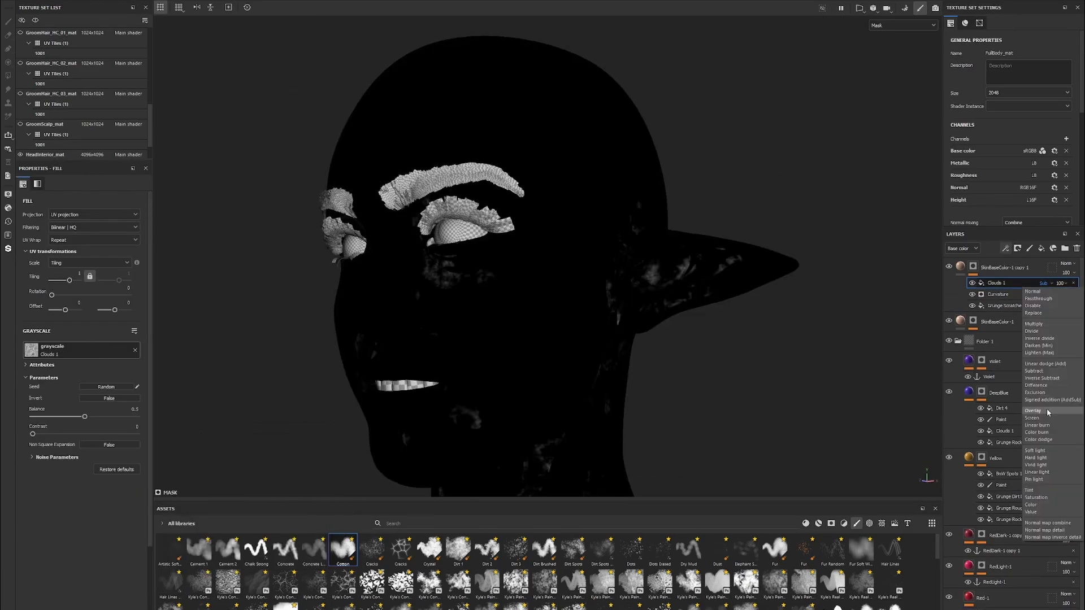
{"action": "left_click", "coordinate": [1002, 320]}
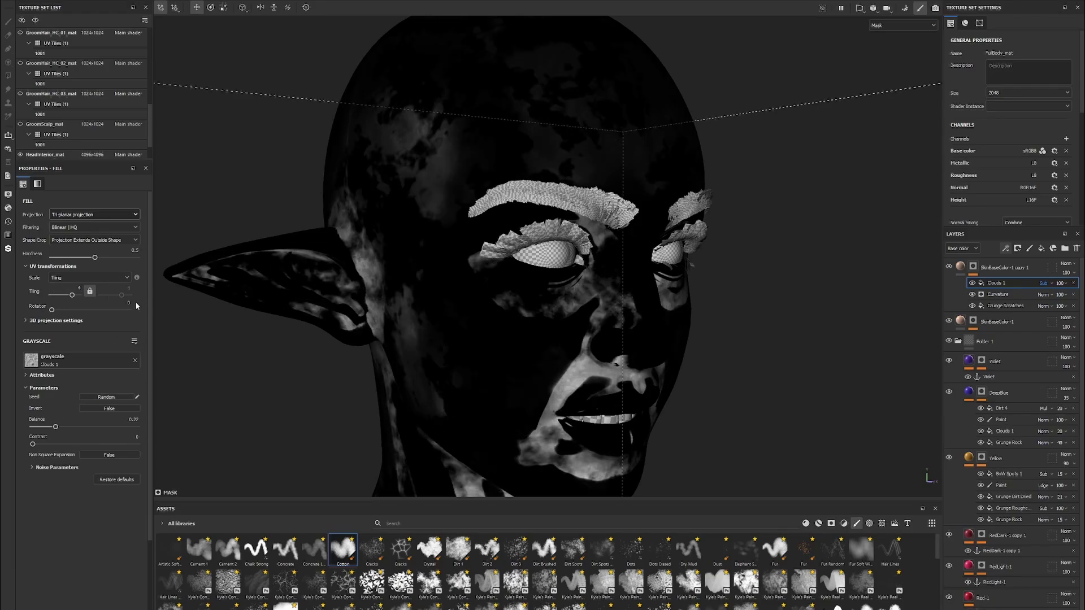
{"action": "left_click", "coordinate": [57, 467]}
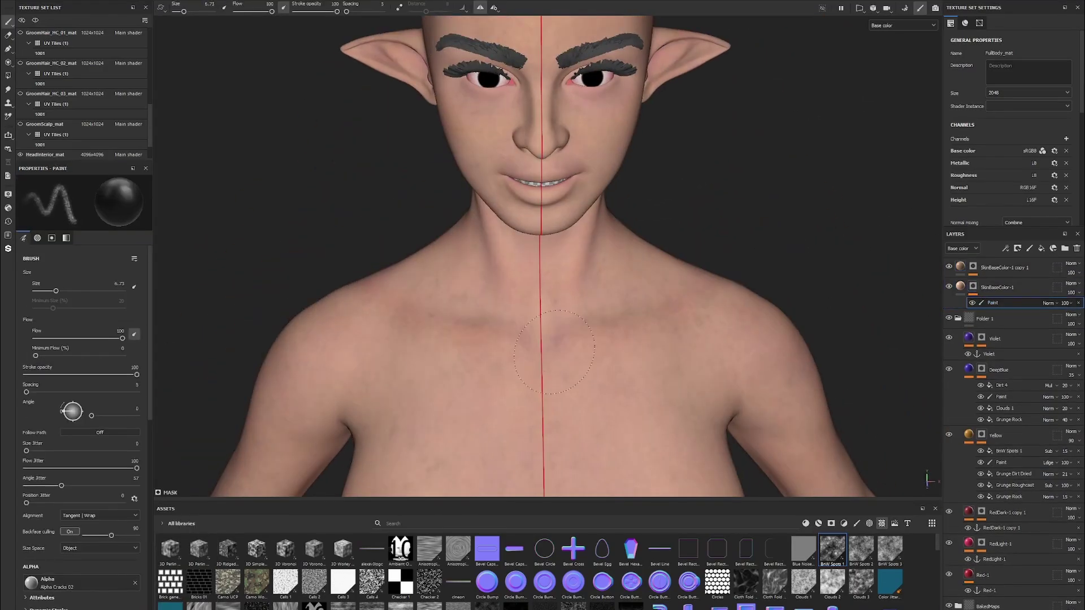
Set Dirt 3 as the grayscale texture of the new mask fill
{"action": "left_click_drag", "start_coordinate": [553, 352], "coordinate": [572, 377], "text": "alt"}
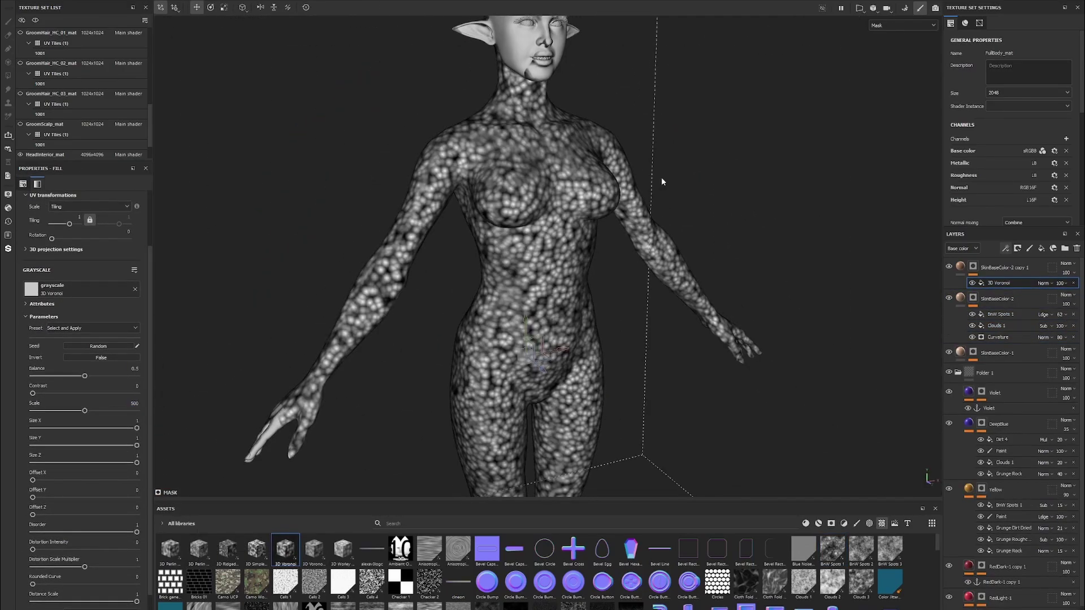
{"action": "left_click_drag", "start_coordinate": [663, 181], "coordinate": [783, 289], "text": "alt"}
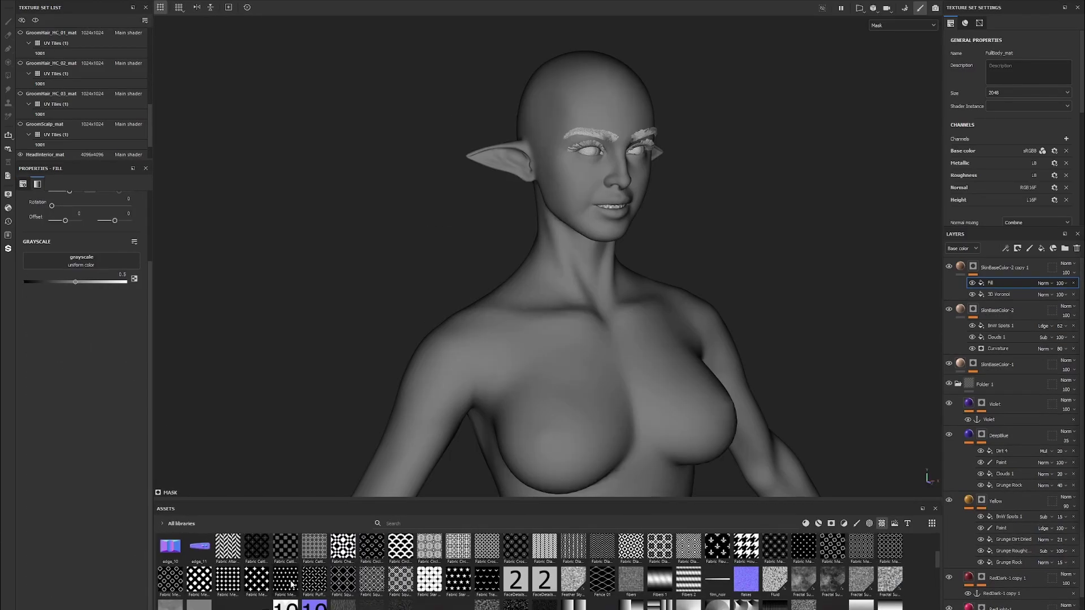
{"action": "left_click_drag", "start_coordinate": [544, 593], "coordinate": [995, 282]}
{"action": "left_click_drag", "start_coordinate": [1060, 283], "coordinate": [1054, 299]}
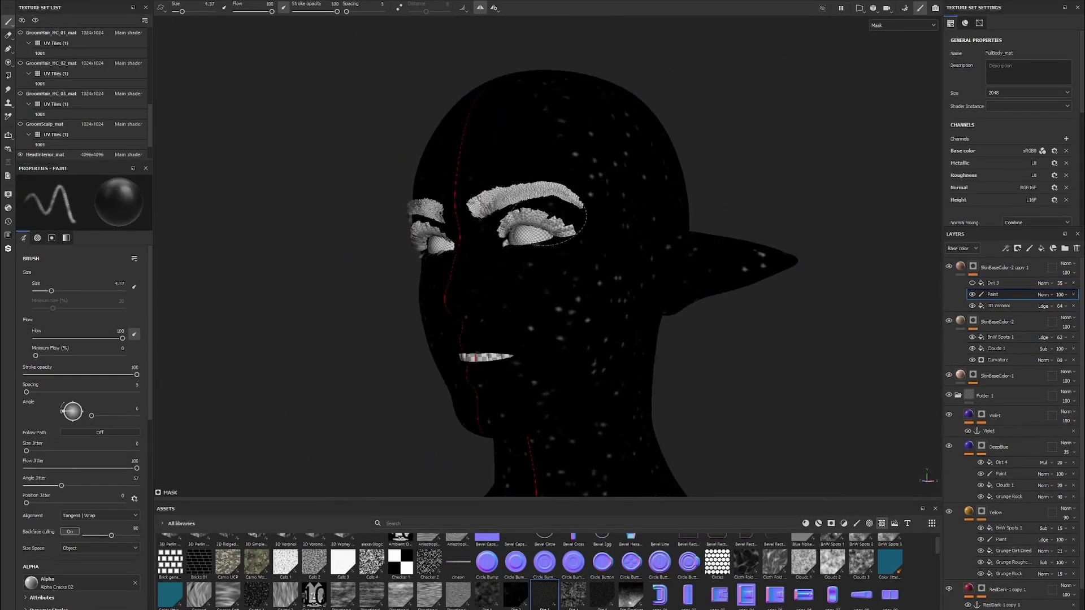
Paint the yellow tint mask over chest, torso, back, face and neck, then return to base colour
{"action": "left_click_drag", "start_coordinate": [589, 308], "coordinate": [610, 288], "text": "alt"}
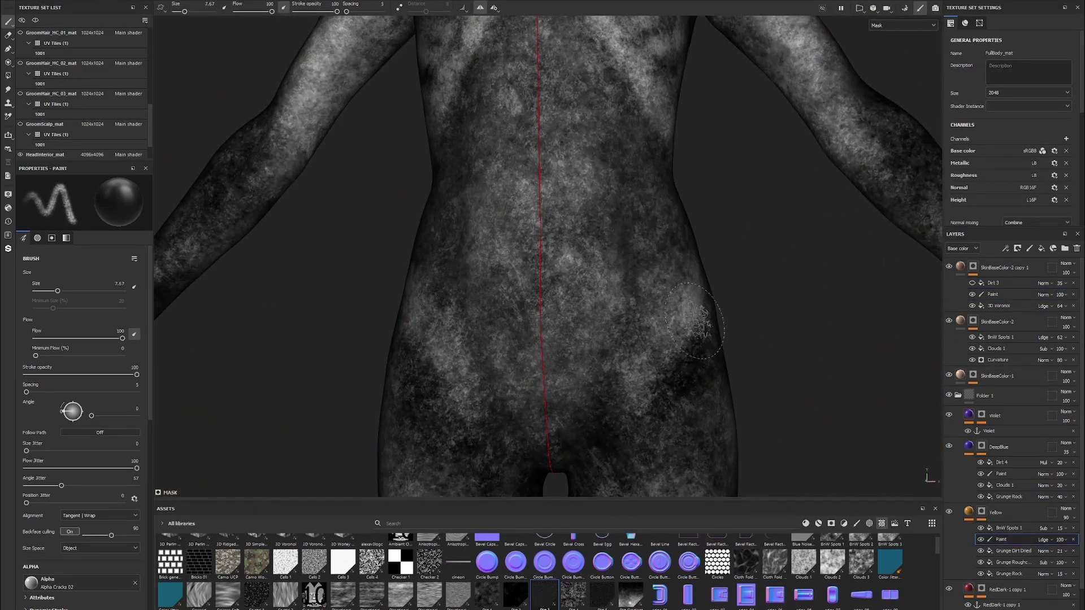
{"action": "middle_click_drag", "start_coordinate": [751, 312], "coordinate": [714, 310], "text": "alt"}
{"action": "mouse_move", "coordinate": [715, 311]}
{"action": "left_mouse_down", "text": "alt"}
{"action": "mouse_move", "coordinate": [673, 279]}
{"action": "mouse_move", "coordinate": [565, 271]}
{"action": "left_mouse_up", "text": "alt"}
{"action": "scroll", "coordinate": [674, 279], "scroll_direction": "down", "scroll_amount": 5}
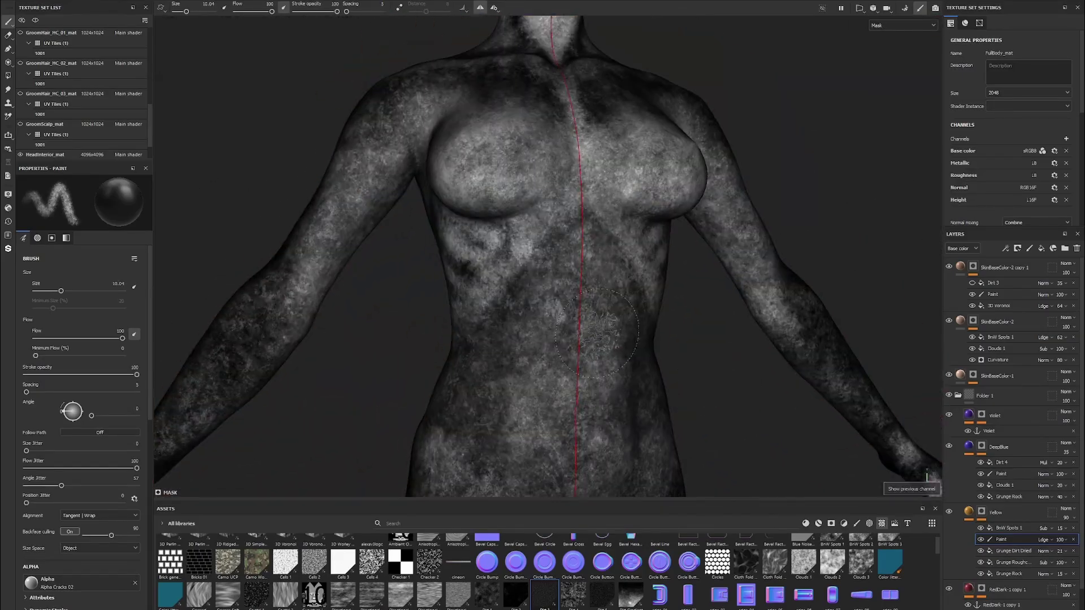
{"action": "middle_click_drag", "start_coordinate": [565, 271], "coordinate": [542, 410], "text": "alt"}
{"action": "mouse_move", "coordinate": [683, 332]}
{"action": "left_mouse_down", "text": "alt"}
{"action": "mouse_move", "coordinate": [758, 303]}
{"action": "mouse_move", "coordinate": [551, 180]}
{"action": "left_mouse_up", "text": "alt"}
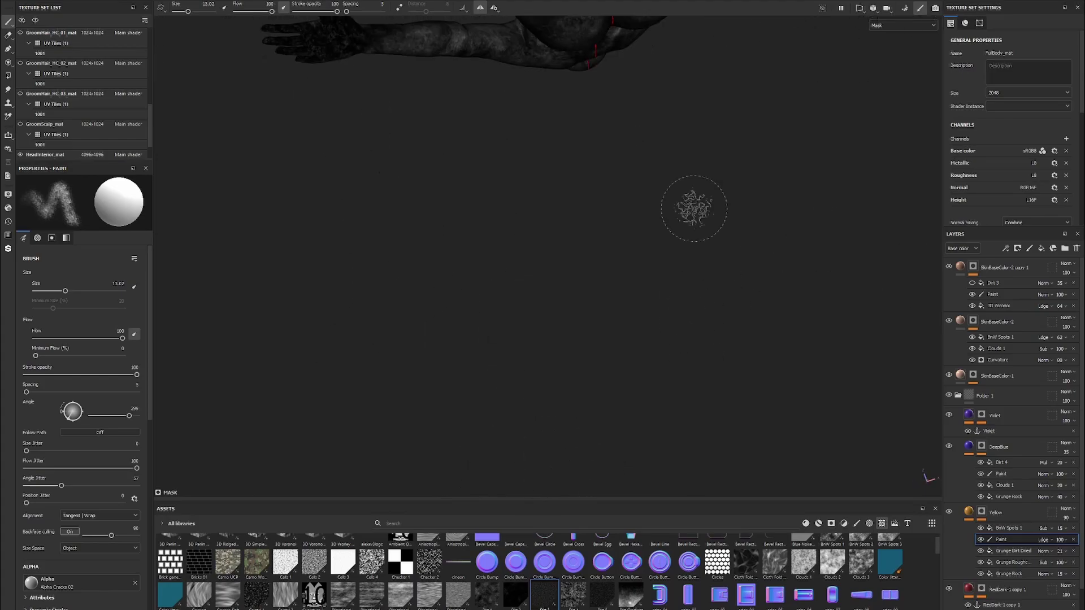
{"action": "mouse_move", "coordinate": [709, 315]}
{"action": "left_mouse_down", "text": "alt"}
{"action": "mouse_move", "coordinate": [904, 332]}
{"action": "mouse_move", "coordinate": [646, 314]}
{"action": "left_mouse_up", "text": "alt"}
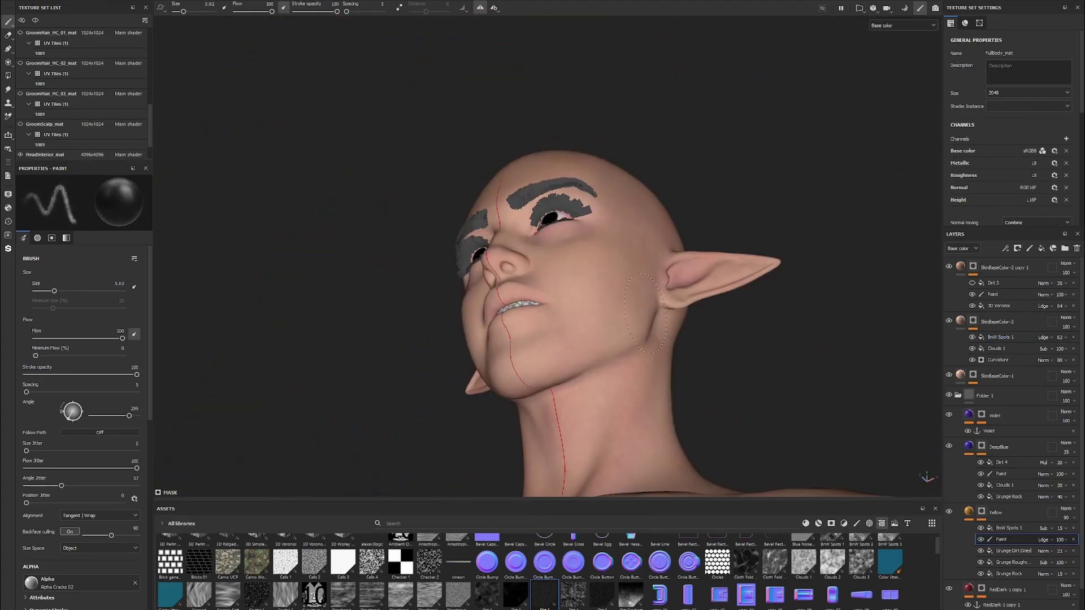
{"action": "left_click_drag", "start_coordinate": [549, 359], "coordinate": [765, 310], "text": "alt"}
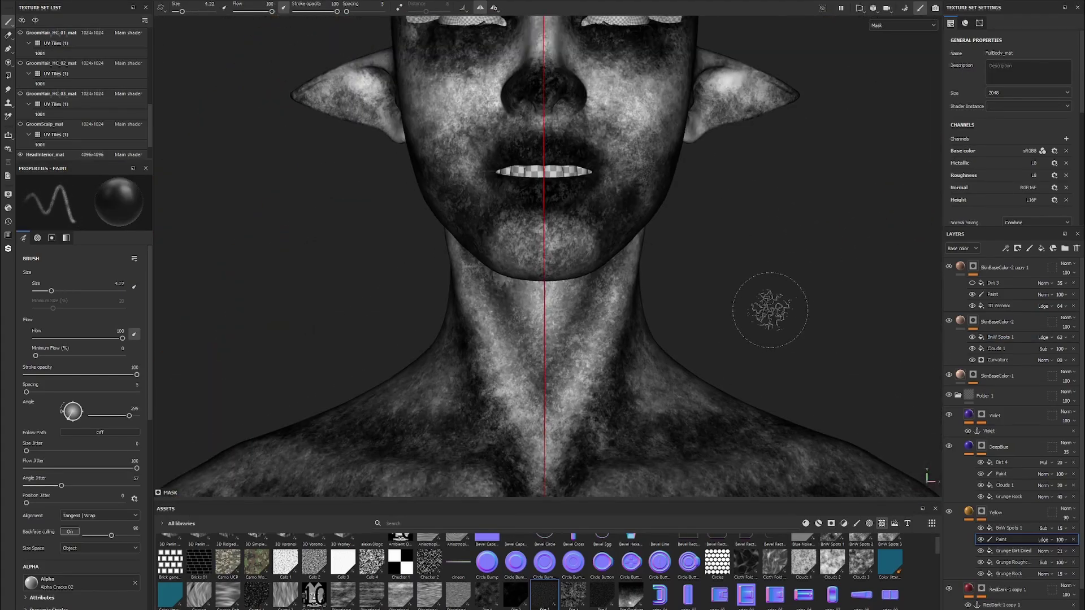
{"action": "scroll", "coordinate": [765, 311], "scroll_direction": "up", "scroll_amount": 3}
{"action": "key", "text": "c"}
{"action": "left_click_drag", "start_coordinate": [831, 308], "coordinate": [1045, 565], "text": "alt"}
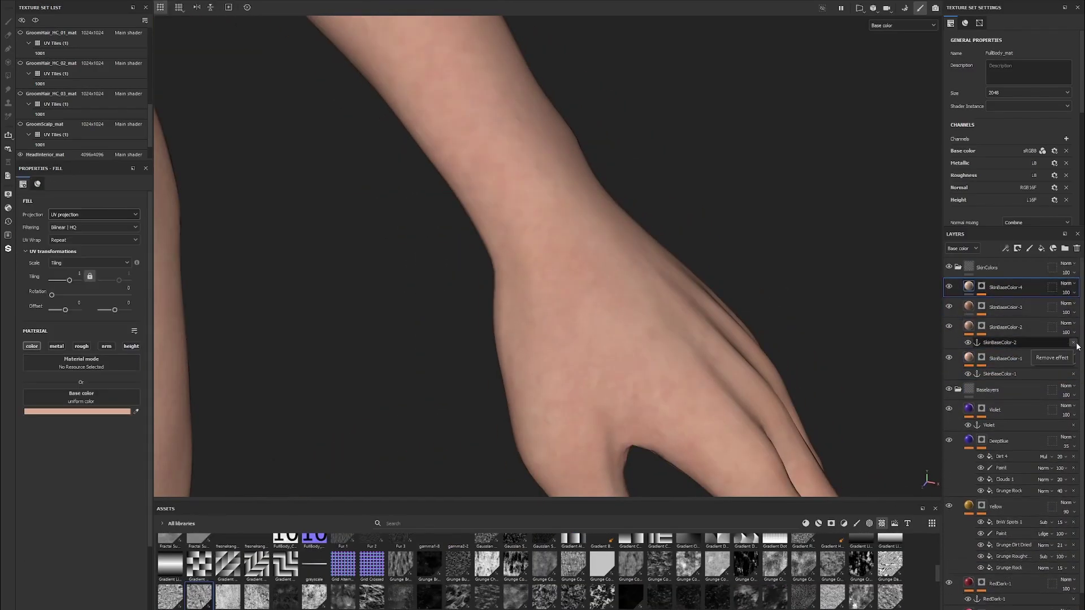
Anchor the layer's base colour to Red-1 and raise Fractal Sum 3 opacity to 25
{"action": "left_click", "coordinate": [113, 437]}
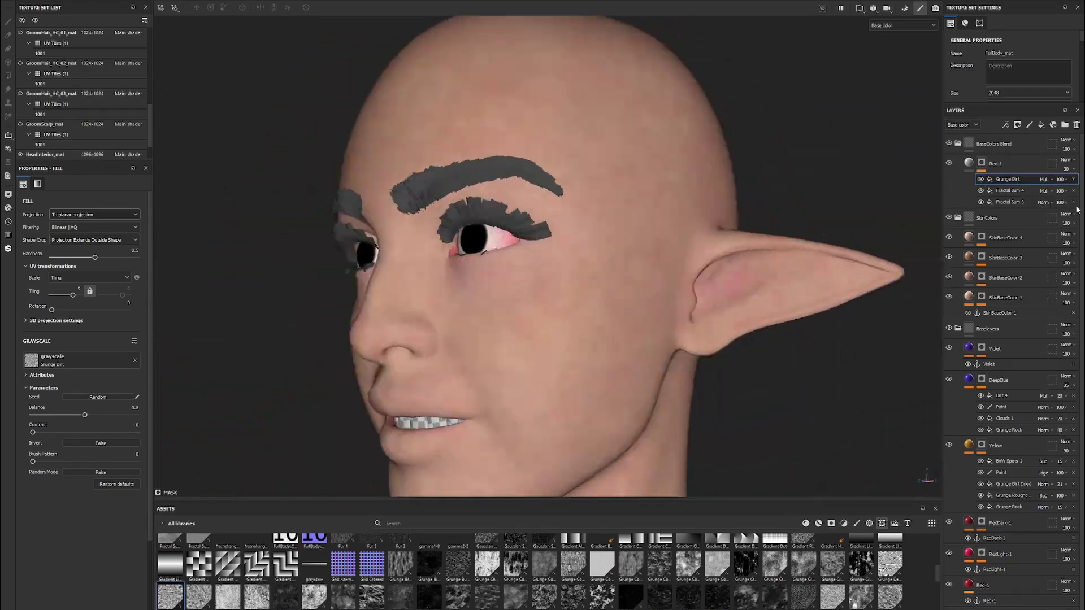
{"action": "left_click_drag", "start_coordinate": [1051, 219], "coordinate": [1054, 219]}
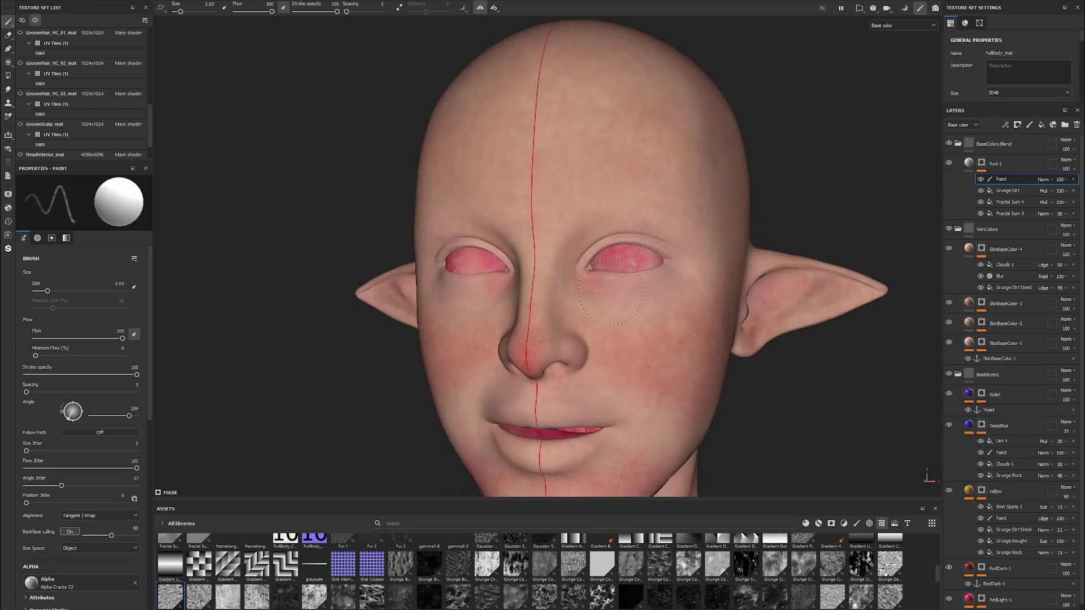
Paint red flushes around the eyelids and ankles, toggling the material view
{"action": "left_click_drag", "start_coordinate": [610, 292], "coordinate": [846, 182], "text": "alt"}
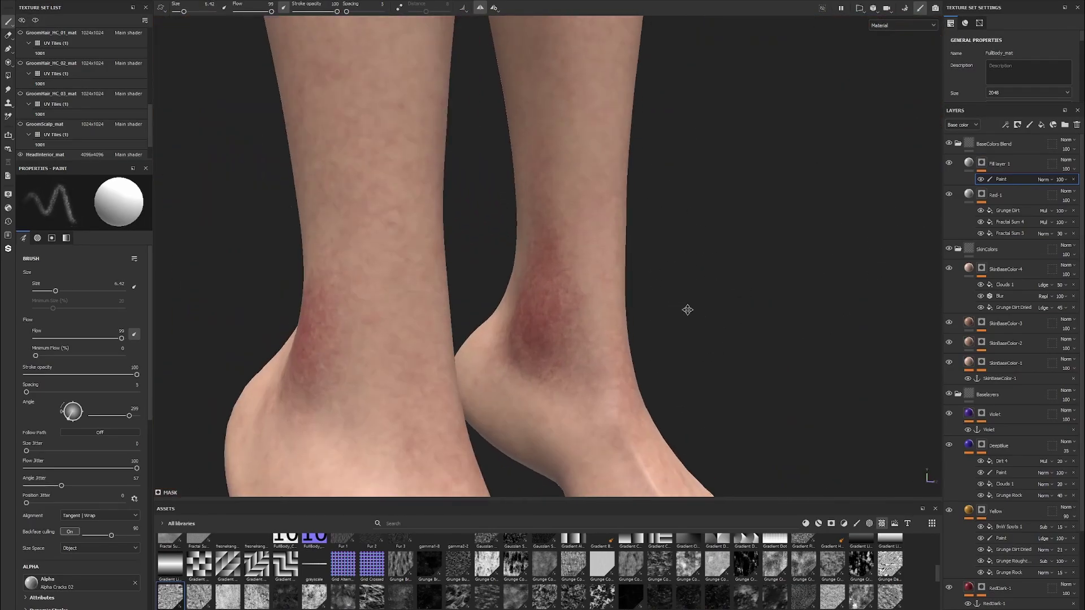
{"action": "left_click_drag", "start_coordinate": [687, 310], "coordinate": [581, 312], "text": "alt"}
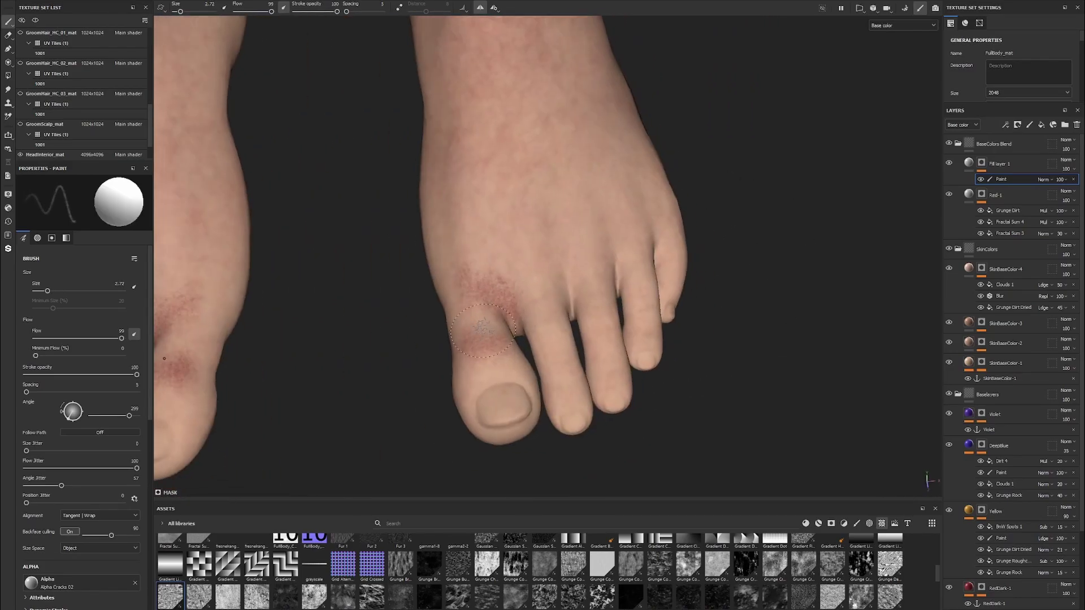
{"action": "key", "text": "m"}
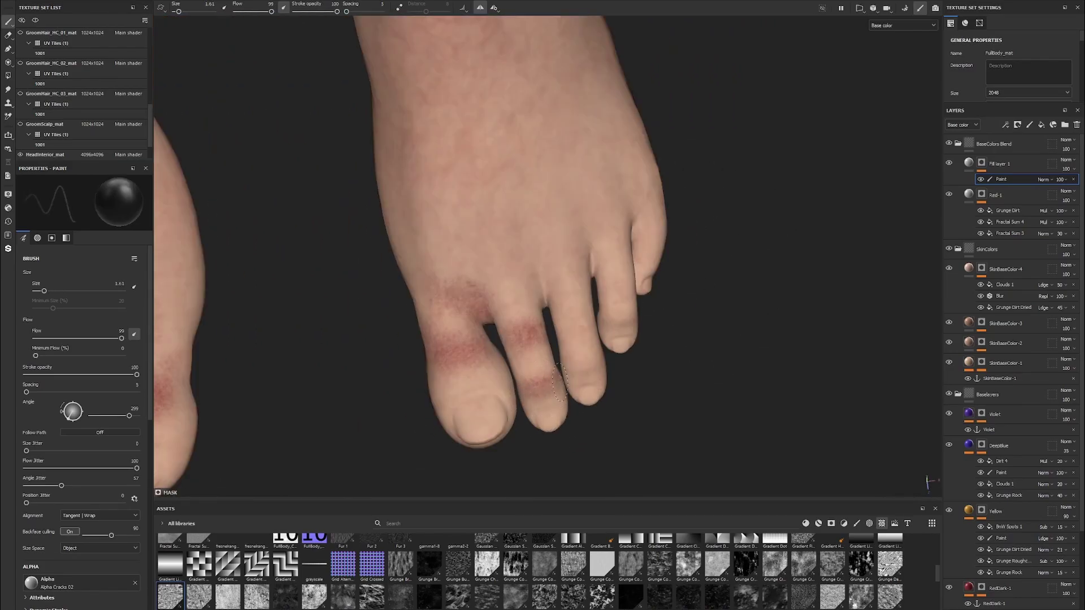
{"action": "mouse_move", "coordinate": [553, 377]}
{"action": "left_mouse_down", "text": "alt"}
{"action": "mouse_move", "coordinate": [565, 297]}
{"action": "mouse_move", "coordinate": [492, 327]}
{"action": "left_mouse_up", "text": "alt"}
{"action": "key", "text": "m"}
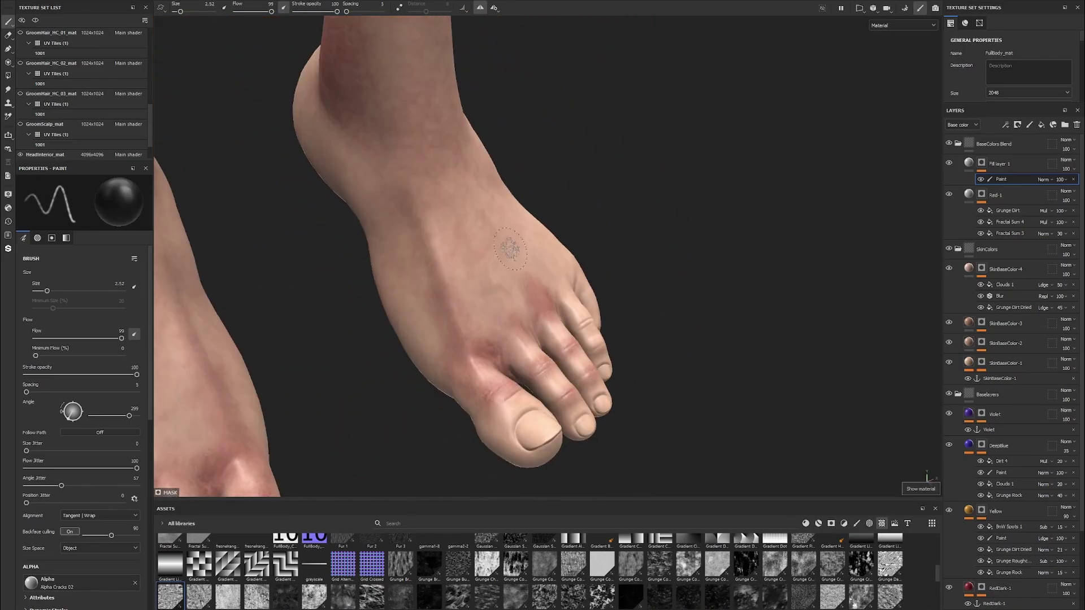
{"action": "mouse_move", "coordinate": [528, 190]}
{"action": "left_mouse_down", "text": "alt"}
{"action": "mouse_move", "coordinate": [505, 205]}
{"action": "mouse_move", "coordinate": [395, 215]}
{"action": "left_mouse_up", "text": "alt"}
Redden the feet with the Concrete brush in the second paint mask; hide BaseColors Blend to compare
{"action": "left_click", "coordinate": [285, 549]}
{"action": "scroll", "coordinate": [515, 337], "scroll_direction": "up", "scroll_amount": 2}
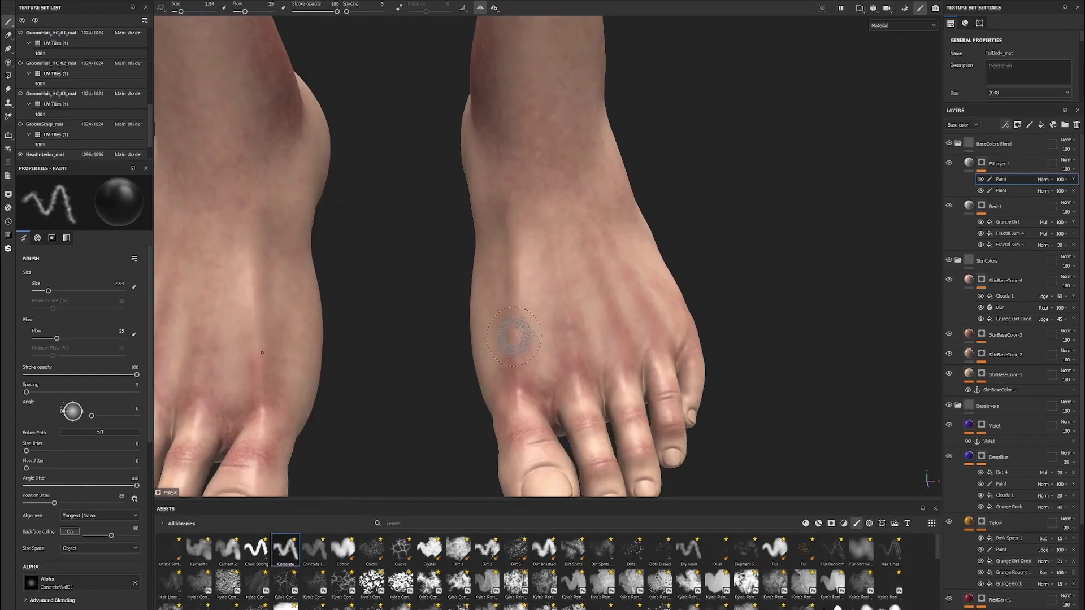
{"action": "left_click", "coordinate": [1001, 190]}
{"action": "left_click_drag", "start_coordinate": [587, 271], "coordinate": [561, 322], "text": "alt"}
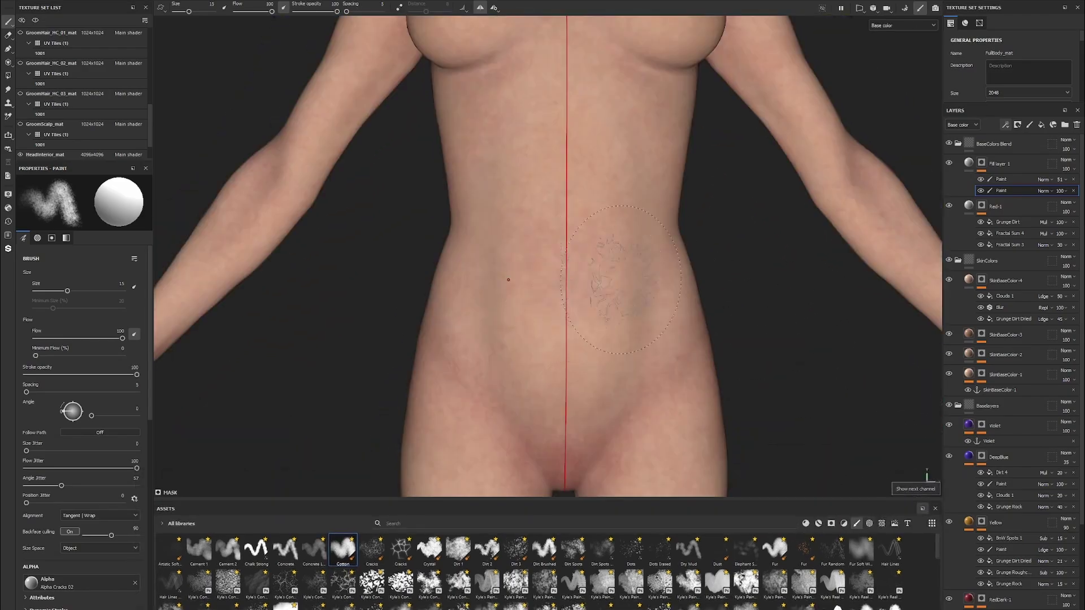
{"action": "left_click_drag", "start_coordinate": [588, 246], "coordinate": [568, 177], "text": "alt"}
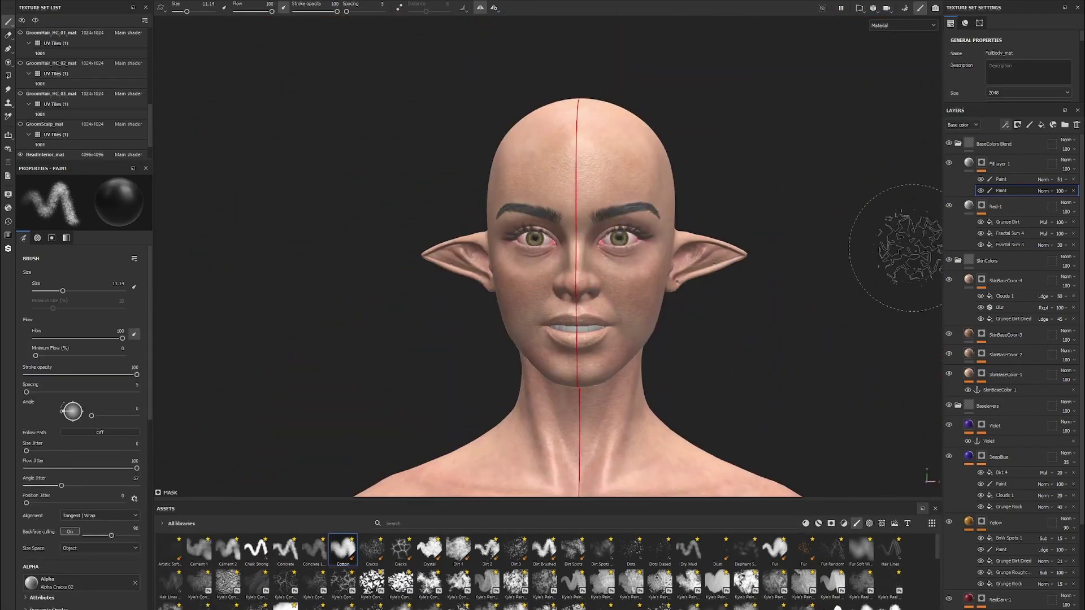
{"action": "left_click", "coordinate": [950, 144]}
In Fill layer 1, dab reddish blotches on the shoulder, arm and face, checking the material view
{"action": "left_click", "coordinate": [978, 168]}
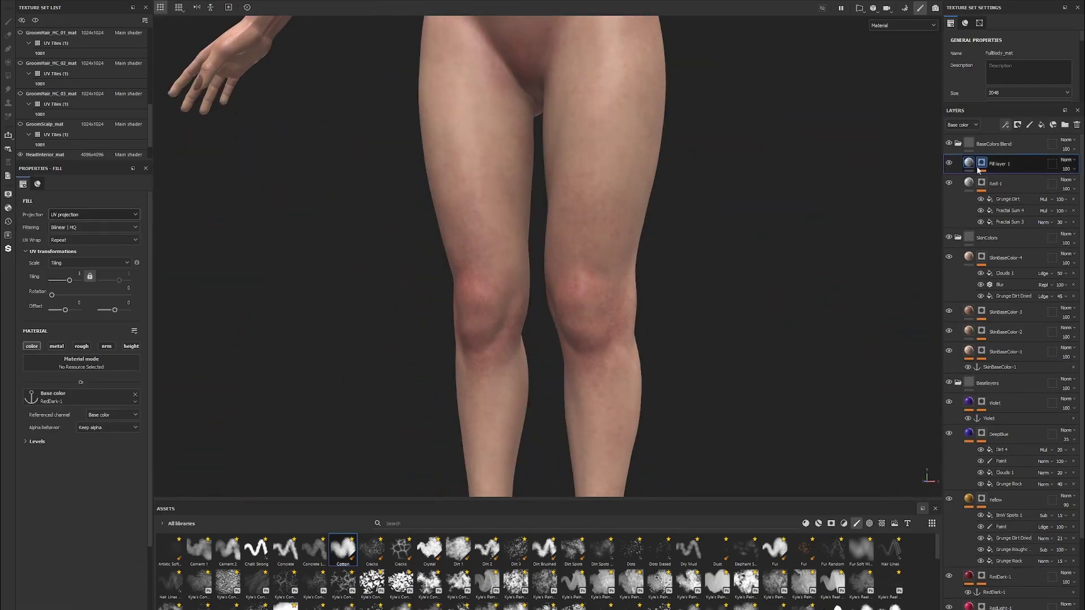
{"action": "left_click_drag", "start_coordinate": [756, 288], "coordinate": [758, 271], "text": "alt"}
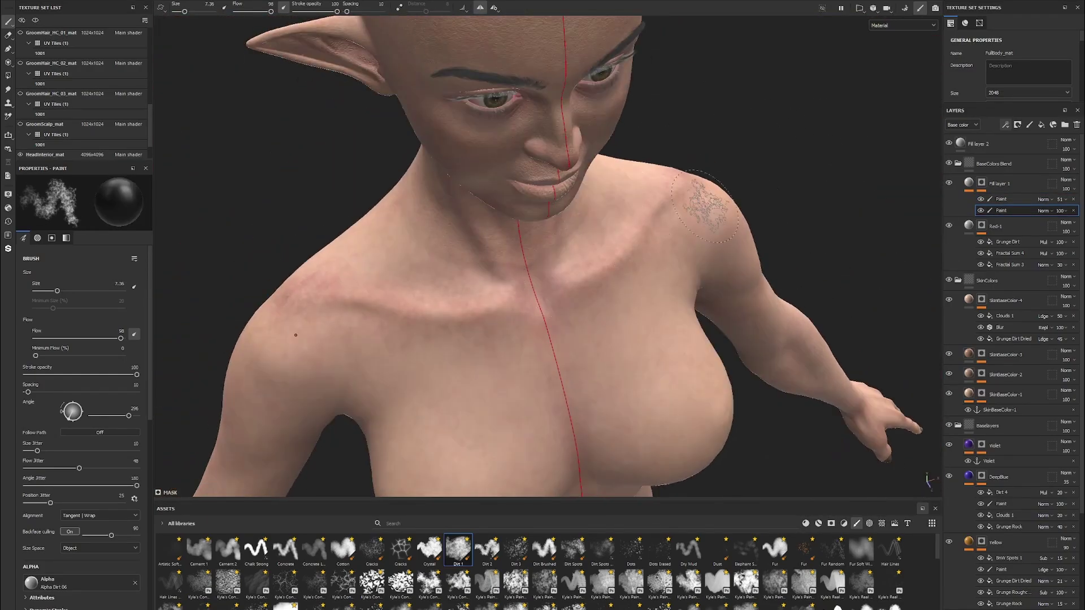
{"action": "left_click_drag", "start_coordinate": [704, 206], "coordinate": [436, 293], "text": "alt"}
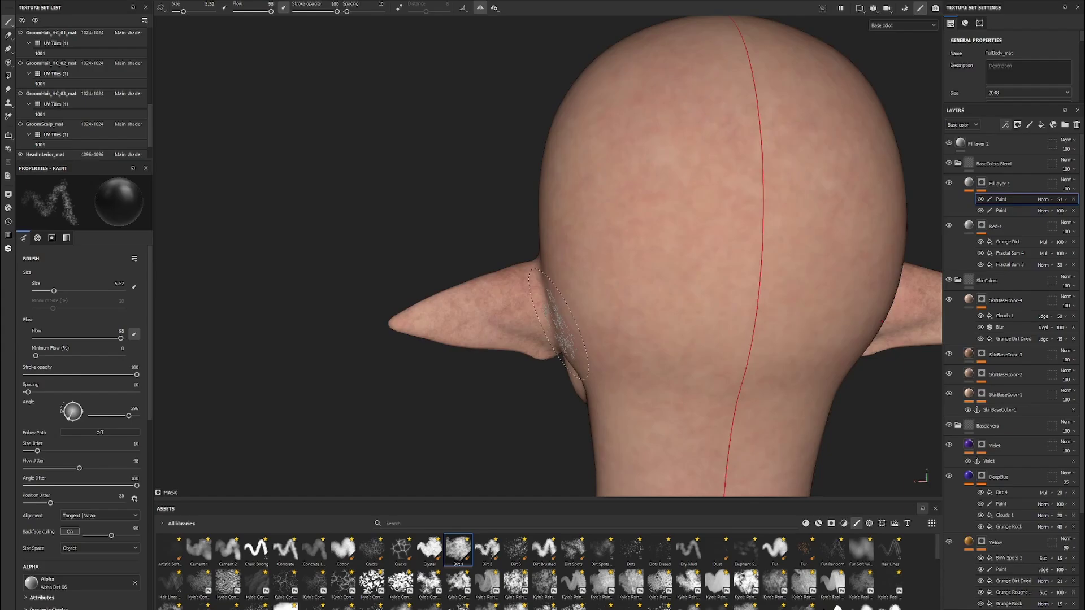
{"action": "left_click_drag", "start_coordinate": [558, 325], "coordinate": [681, 333], "text": "alt"}
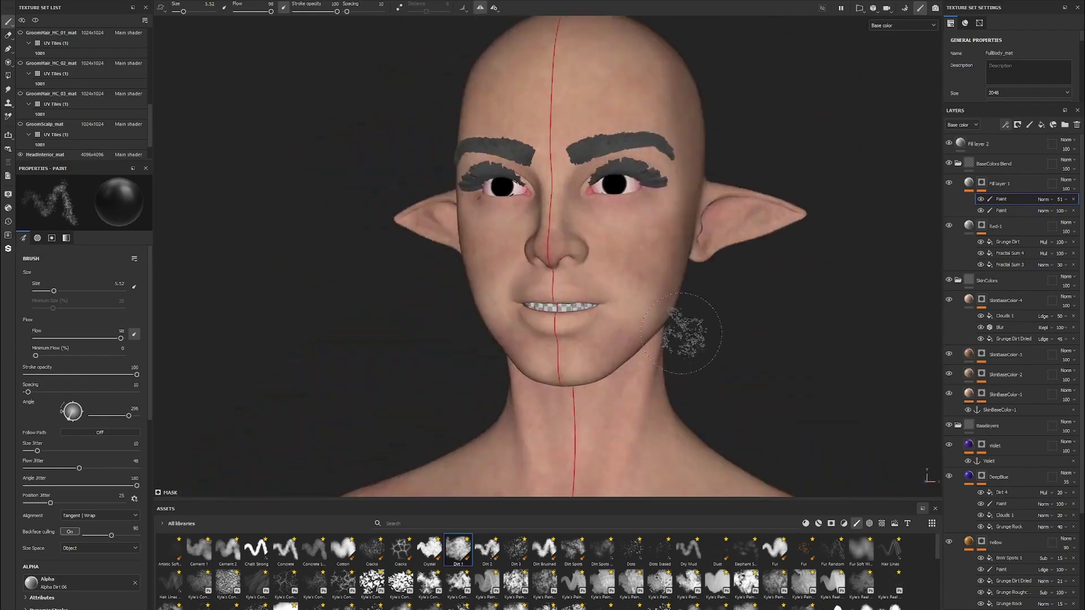
{"action": "scroll", "coordinate": [834, 232], "scroll_direction": "down", "scroll_amount": 5}
{"action": "key", "text": "m"}
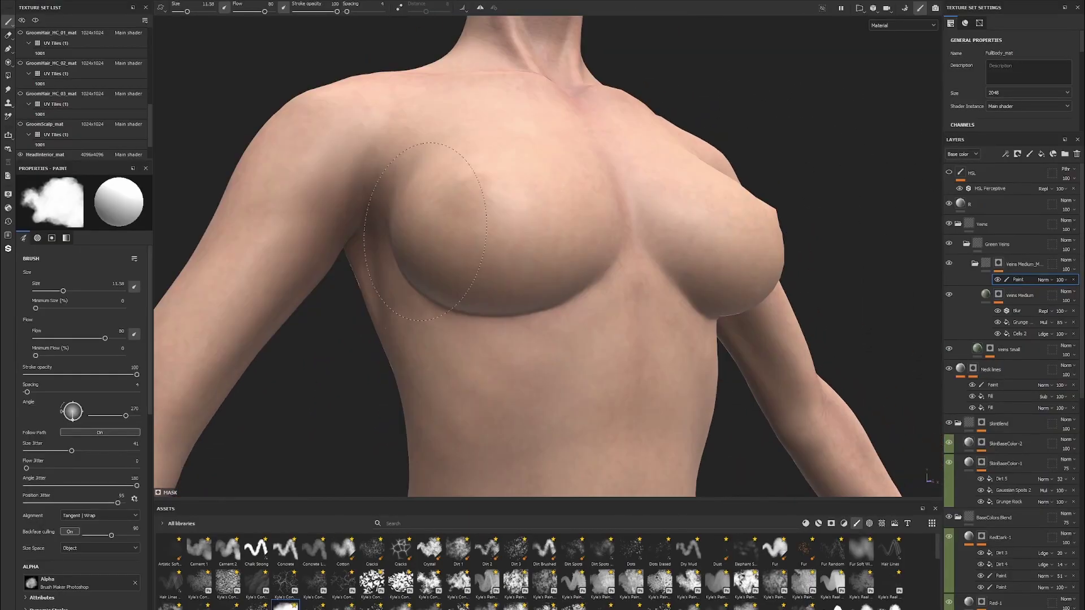
Move the veins mask's Grunge effect below Cells 2 and select the medium veins paint mask
{"action": "key", "text": "shift+c"}
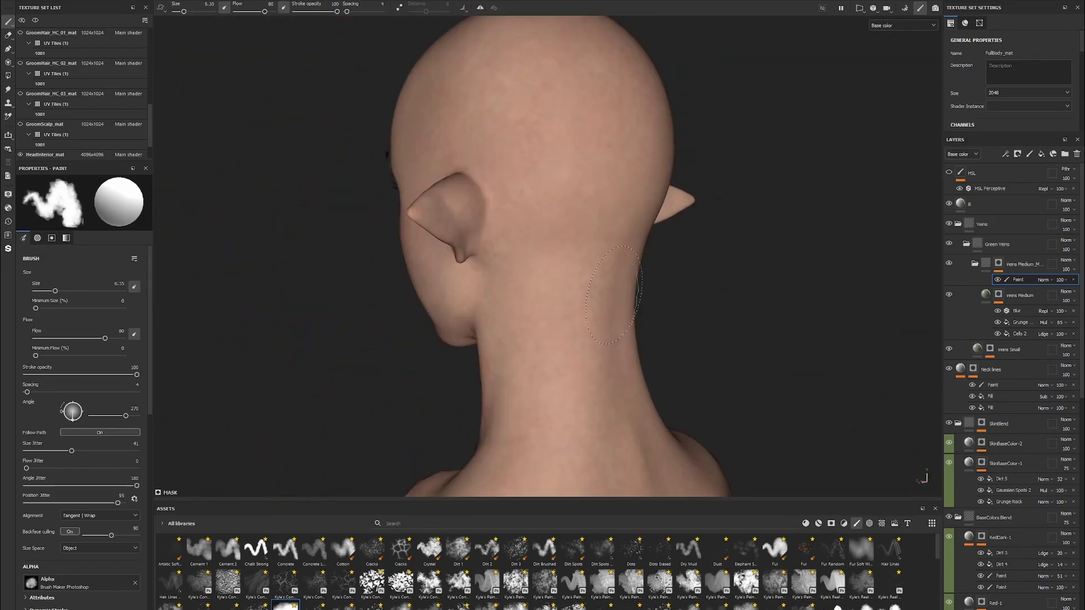
{"action": "left_click_drag", "start_coordinate": [716, 235], "coordinate": [829, 359], "text": "alt"}
{"action": "left_click", "coordinate": [1020, 322]}
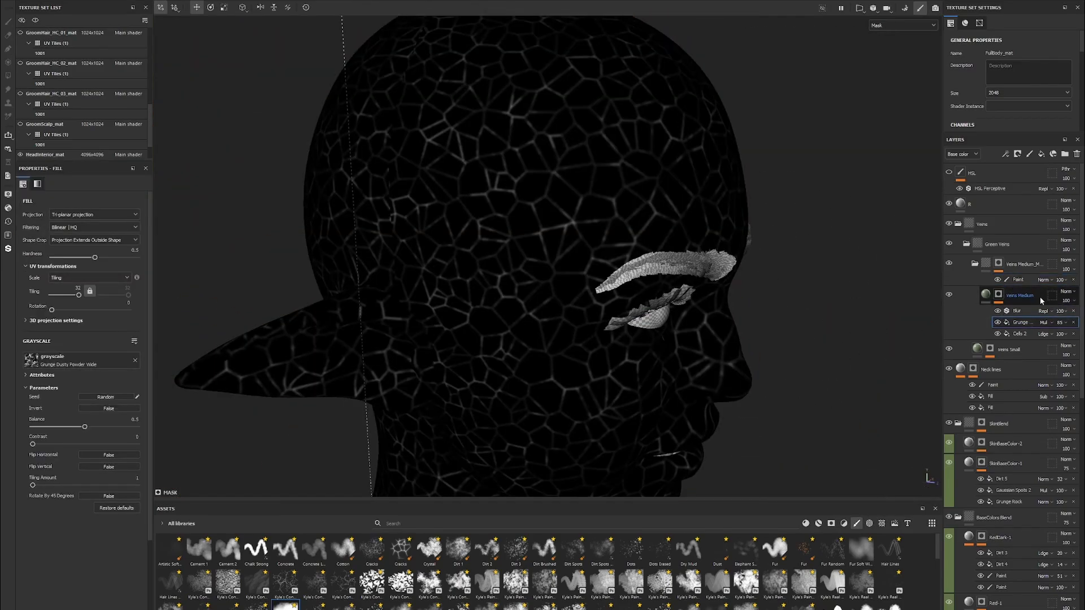
{"action": "left_click_drag", "start_coordinate": [1003, 330], "coordinate": [1017, 337]}
{"action": "left_click", "coordinate": [1043, 334]}
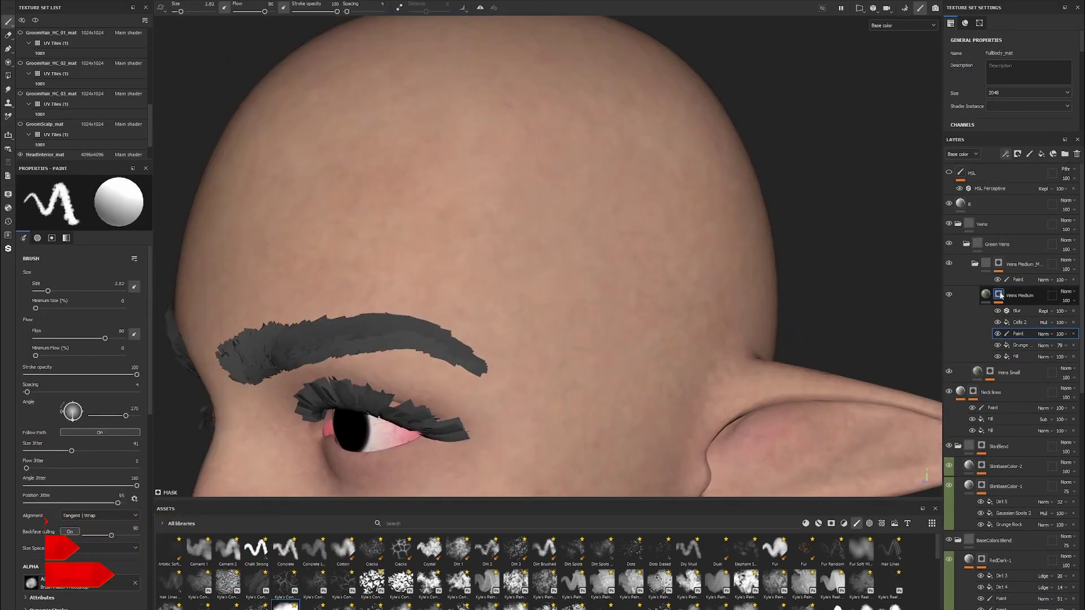
{"action": "left_click", "coordinate": [1017, 280]}
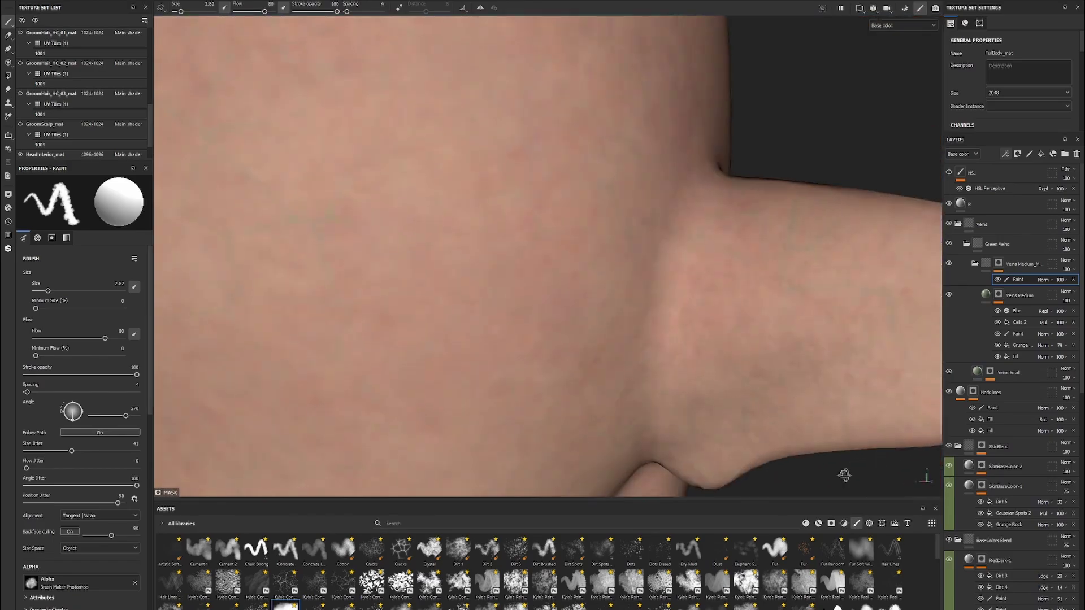
Inspect the vein masks over the chest, abdomen and inner arm, toggling display modes
{"action": "scroll", "coordinate": [844, 476], "scroll_direction": "down", "scroll_amount": 5}
{"action": "mouse_move", "coordinate": [833, 341]}
{"action": "left_mouse_down", "text": "alt"}
{"action": "mouse_move", "coordinate": [746, 346]}
{"action": "mouse_move", "coordinate": [746, 313]}
{"action": "mouse_move", "coordinate": [788, 315]}
{"action": "mouse_move", "coordinate": [772, 224]}
{"action": "mouse_move", "coordinate": [860, 417]}
{"action": "mouse_move", "coordinate": [860, 277]}
{"action": "left_mouse_up", "text": "alt"}
{"action": "key", "text": "m"}
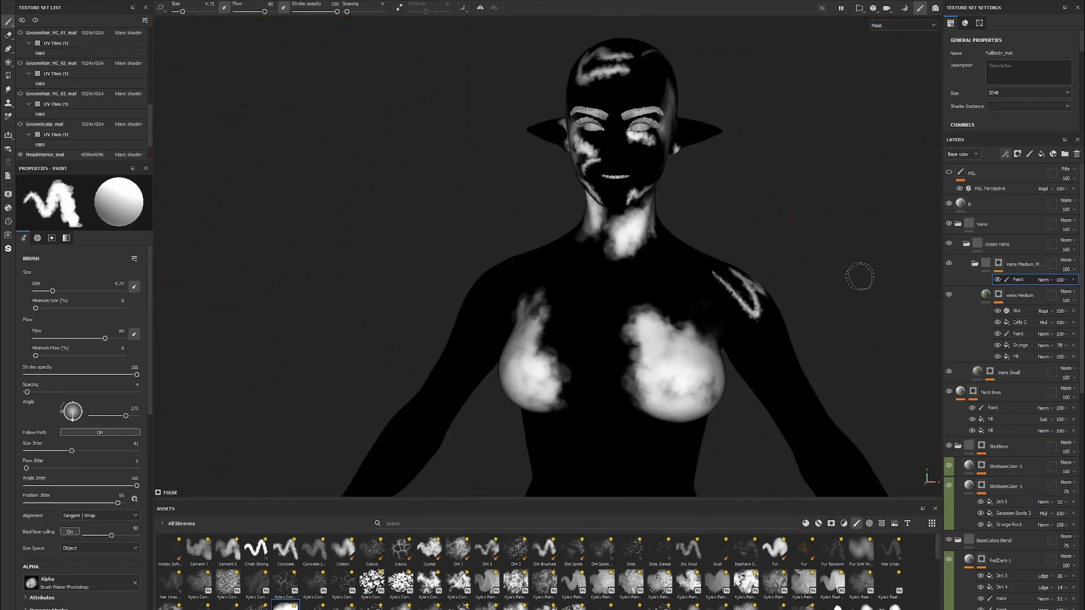
{"action": "key", "text": "m"}
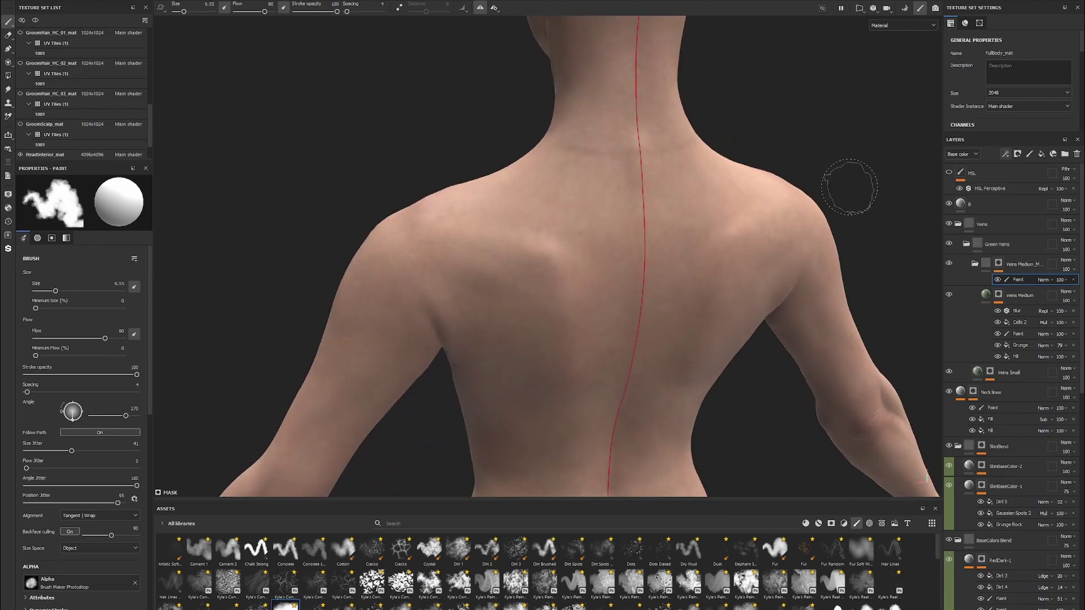
{"action": "mouse_move", "coordinate": [848, 187]}
{"action": "left_mouse_down", "text": "alt"}
{"action": "mouse_move", "coordinate": [804, 412]}
{"action": "mouse_move", "coordinate": [926, 394]}
{"action": "left_mouse_up", "text": "alt"}
{"action": "middle_click_drag", "start_coordinate": [927, 394], "coordinate": [763, 266], "text": "alt"}
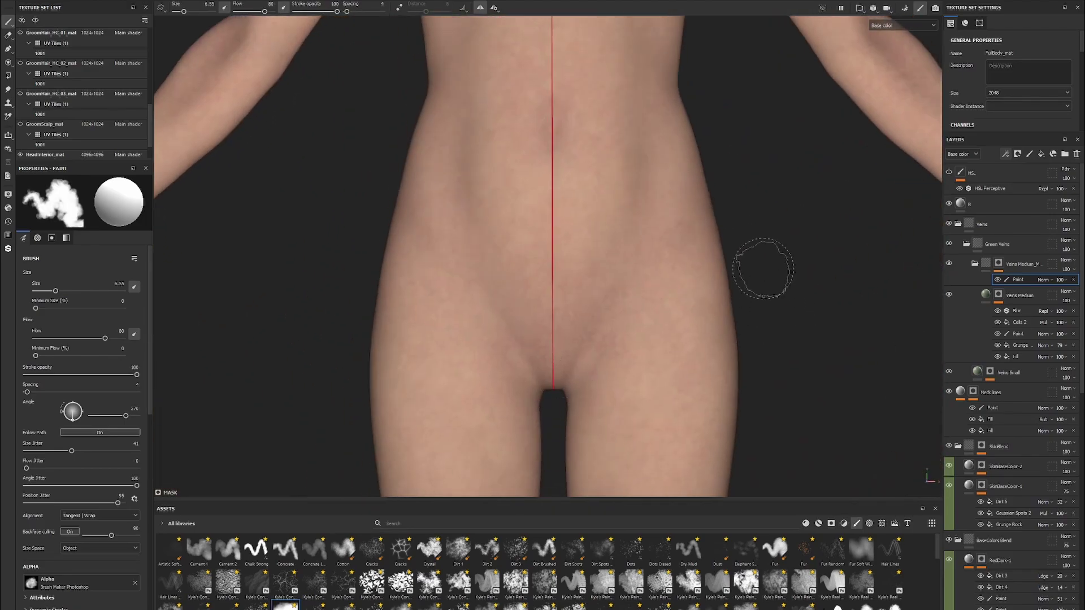
{"action": "mouse_move", "coordinate": [763, 265]}
{"action": "right_mouse_down", "text": "alt"}
{"action": "mouse_move", "coordinate": [750, 339]}
{"action": "mouse_move", "coordinate": [714, 303]}
{"action": "mouse_move", "coordinate": [596, 315]}
{"action": "right_mouse_up", "text": "alt"}
{"action": "key", "text": "m"}
{"action": "key", "text": "m"}
{"action": "mouse_move", "coordinate": [595, 314]}
{"action": "left_mouse_down", "text": "alt"}
{"action": "mouse_move", "coordinate": [717, 241]}
{"action": "mouse_move", "coordinate": [547, 311]}
{"action": "left_mouse_up", "text": "alt"}
{"action": "left_click_drag", "start_coordinate": [606, 411], "coordinate": [802, 314], "text": "alt"}
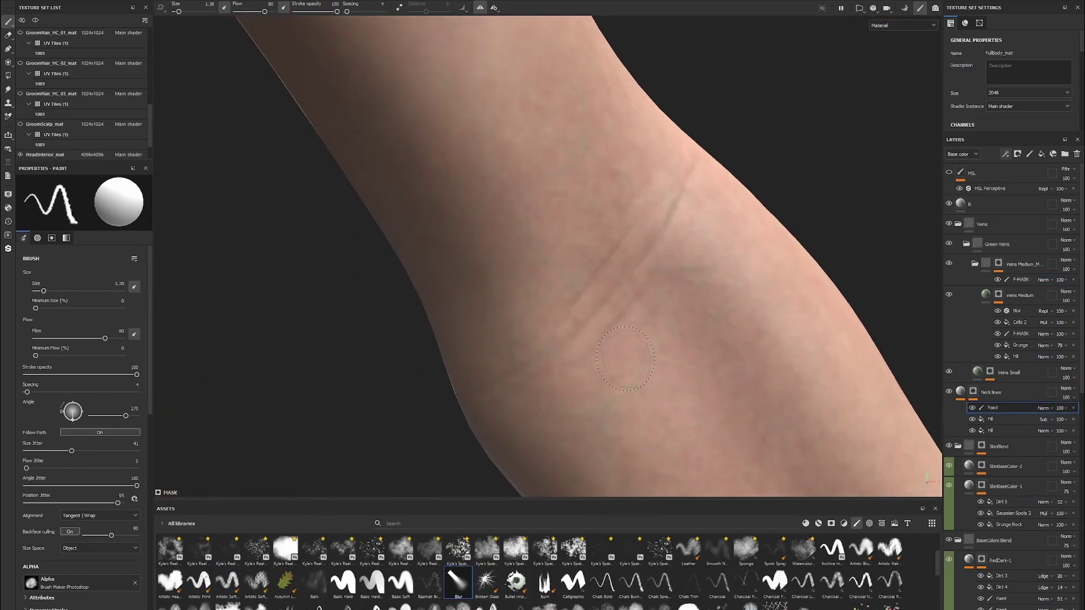
Paint, smudge and erase dark crease lines on the inner elbow in the Hands layer
{"action": "left_click", "coordinate": [1005, 153]}
{"action": "left_click", "coordinate": [1003, 406]}
{"action": "left_click_drag", "start_coordinate": [707, 271], "coordinate": [621, 282], "text": "alt"}
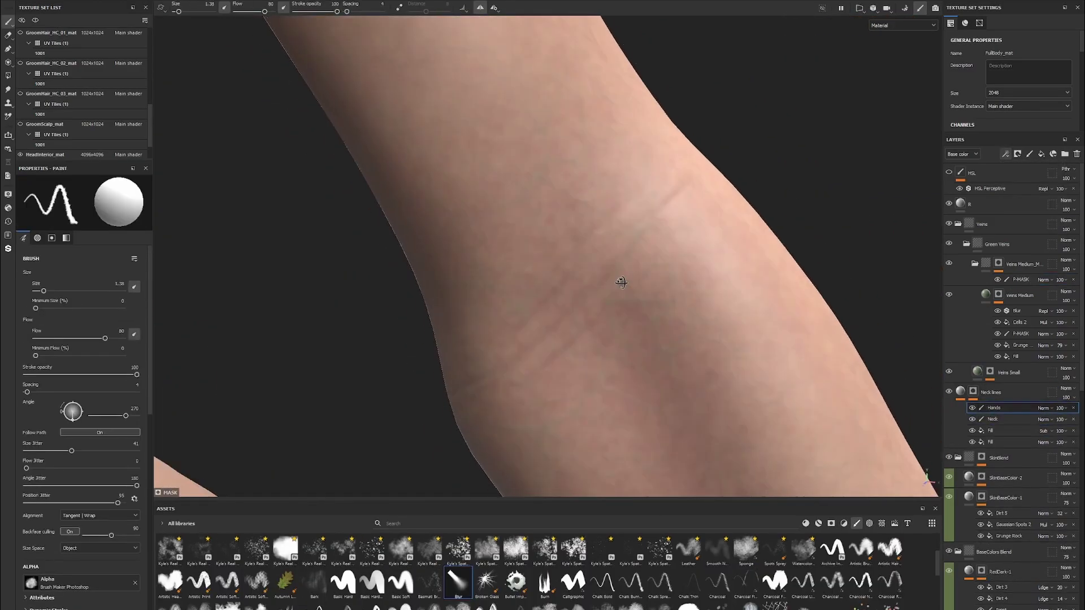
{"action": "key", "text": "5"}
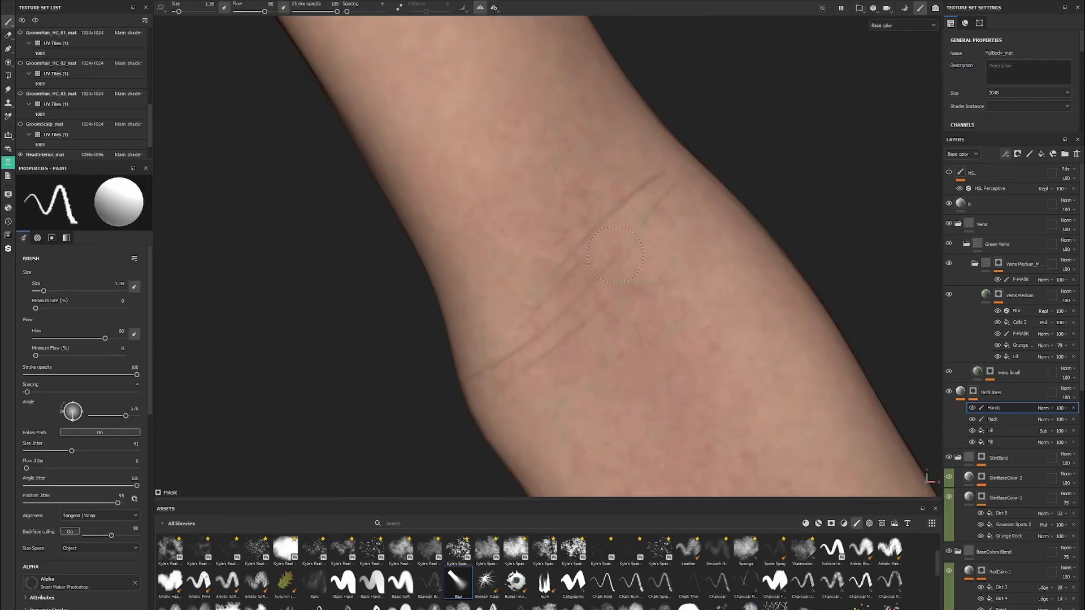
{"action": "key", "text": "2"}
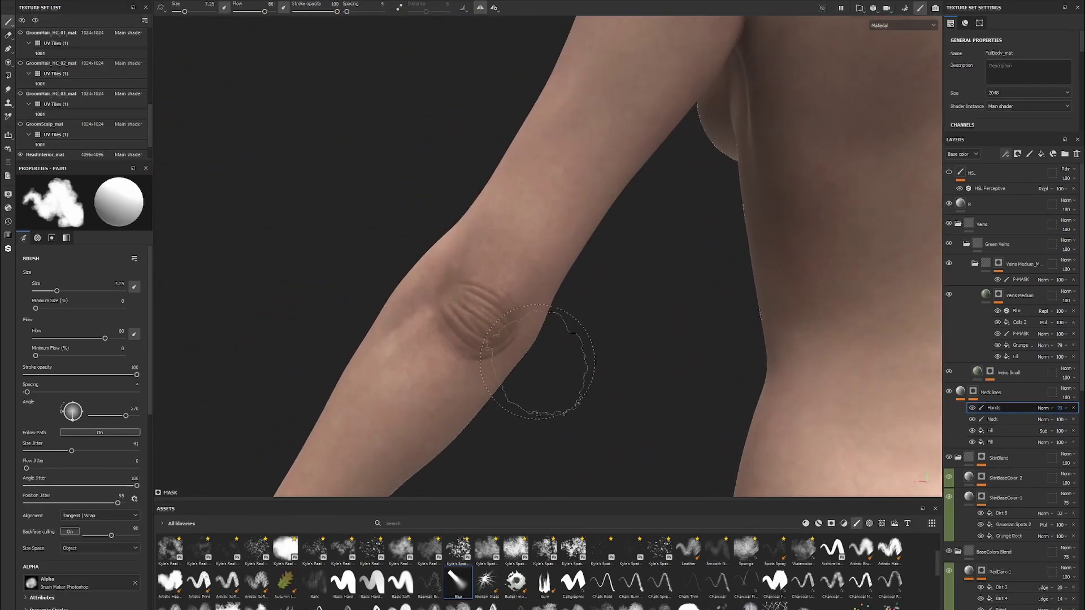
{"action": "mouse_move", "coordinate": [536, 361]}
{"action": "left_mouse_down", "text": "alt"}
{"action": "mouse_move", "coordinate": [544, 337]}
{"action": "mouse_move", "coordinate": [569, 358]}
{"action": "mouse_move", "coordinate": [571, 412]}
{"action": "mouse_move", "coordinate": [563, 379]}
{"action": "left_mouse_up", "text": "alt"}
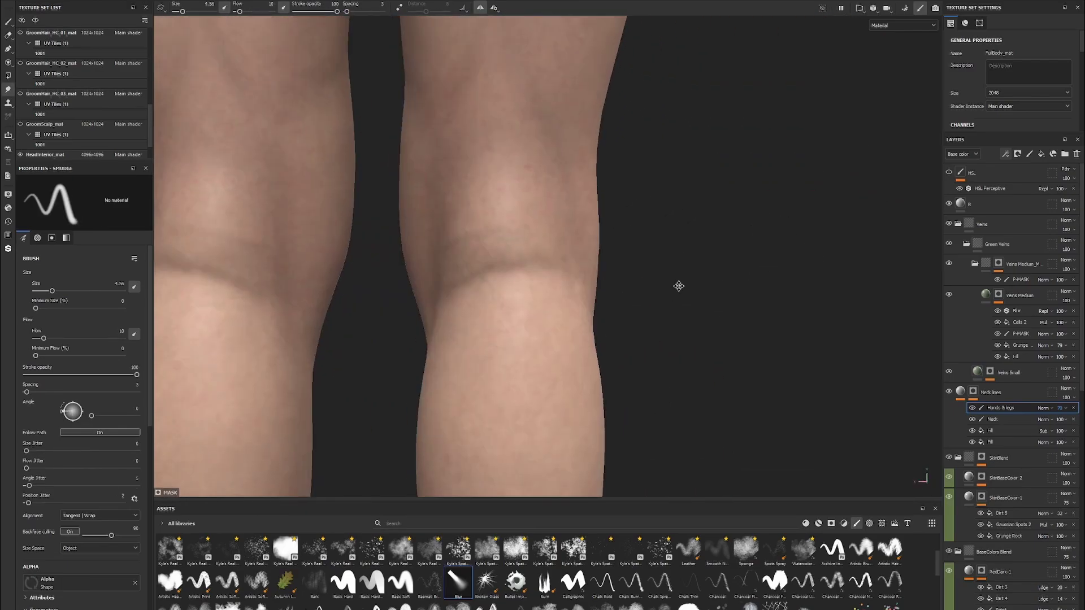
Paint and smudge crease lines behind the knees and along the buttock fold
{"action": "middle_click_drag", "start_coordinate": [679, 286], "coordinate": [689, 216]}
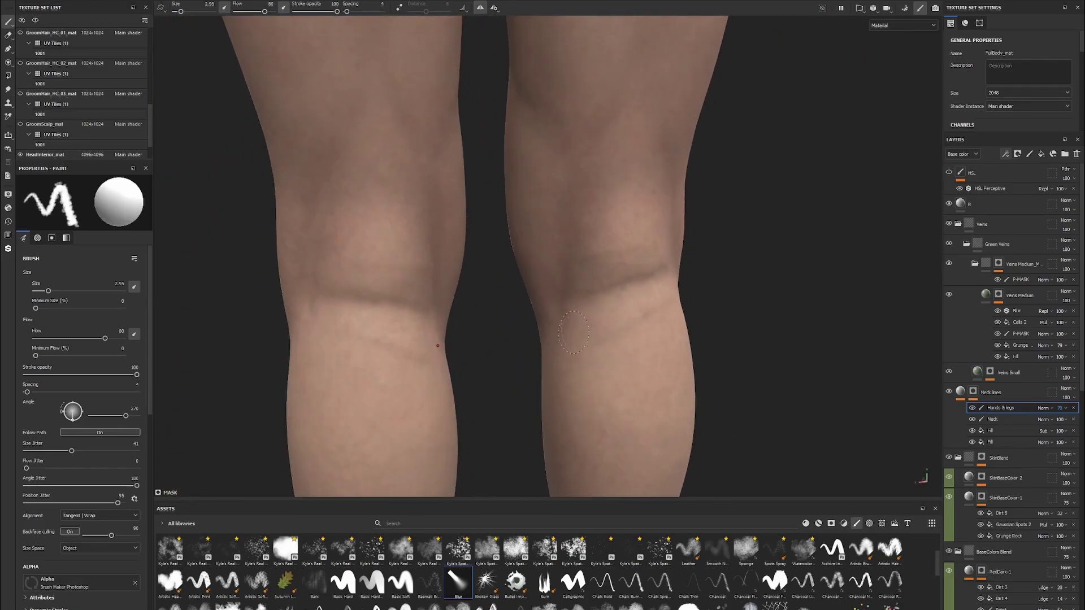
{"action": "scroll", "coordinate": [757, 270], "scroll_direction": "up", "scroll_amount": 2}
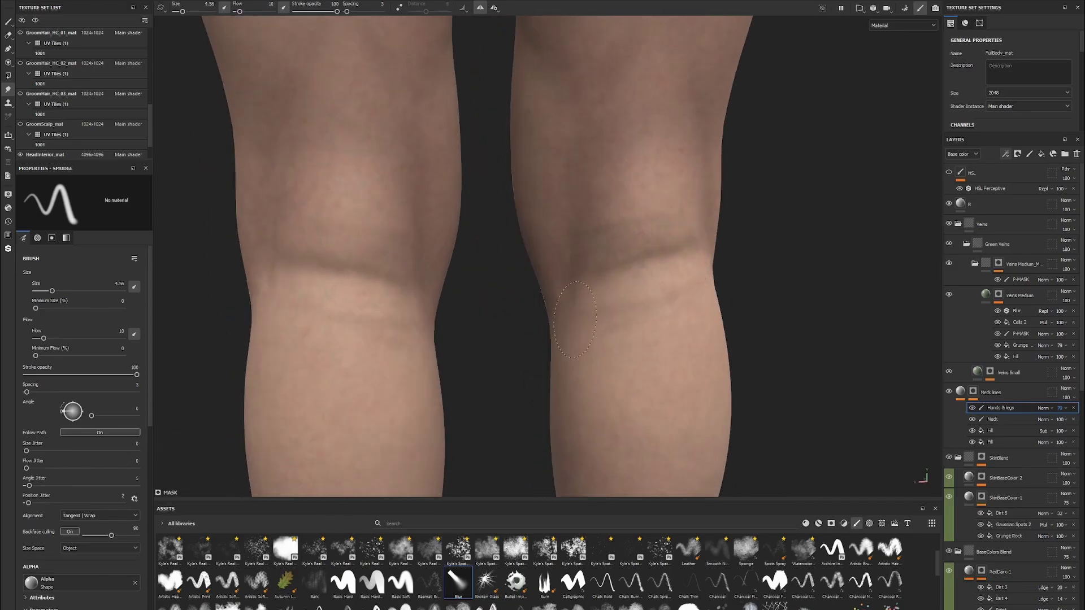
{"action": "scroll", "coordinate": [686, 320], "scroll_direction": "up", "scroll_amount": 2}
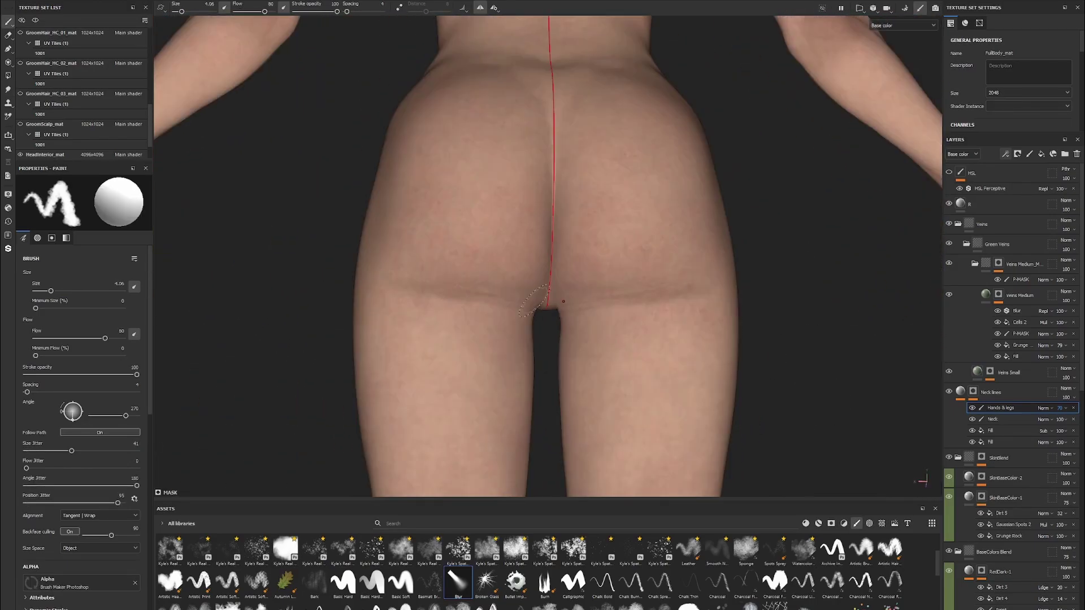
{"action": "left_click_drag", "start_coordinate": [564, 301], "coordinate": [593, 182], "text": "alt"}
{"action": "key", "text": "5"}
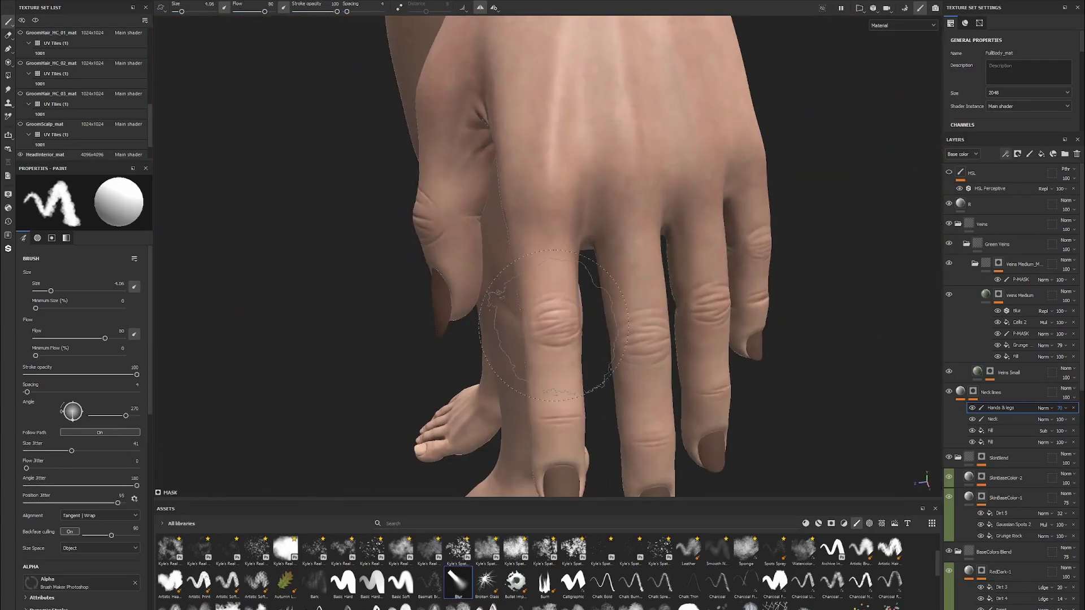
Add crease lines across the finger knuckles on the back of the hand
{"action": "left_click_drag", "start_coordinate": [583, 363], "coordinate": [457, 372], "text": "alt"}
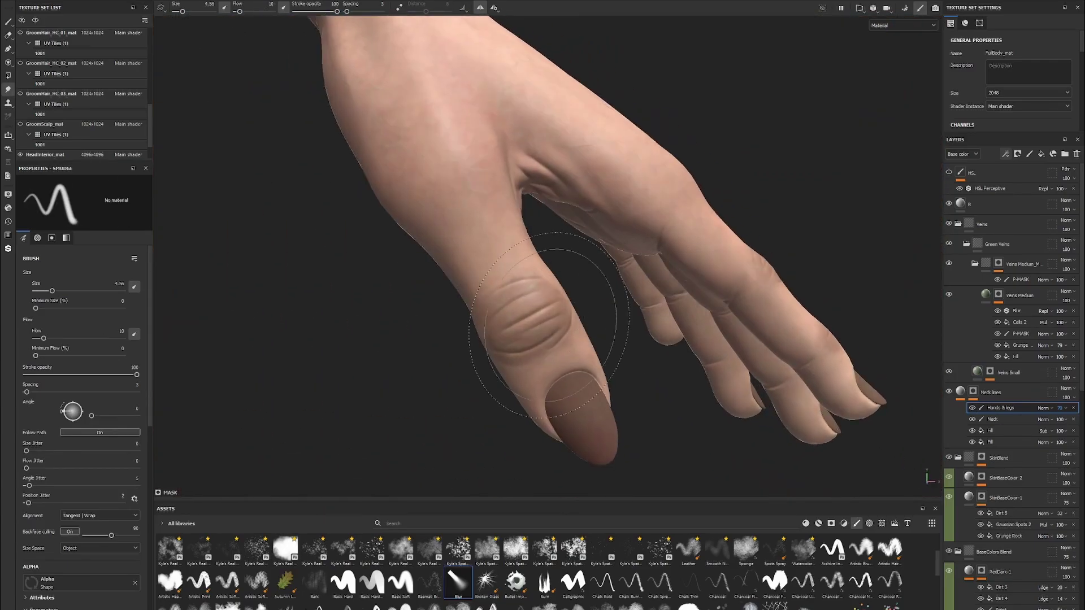
{"action": "left_click_drag", "start_coordinate": [555, 342], "coordinate": [648, 295], "text": "alt"}
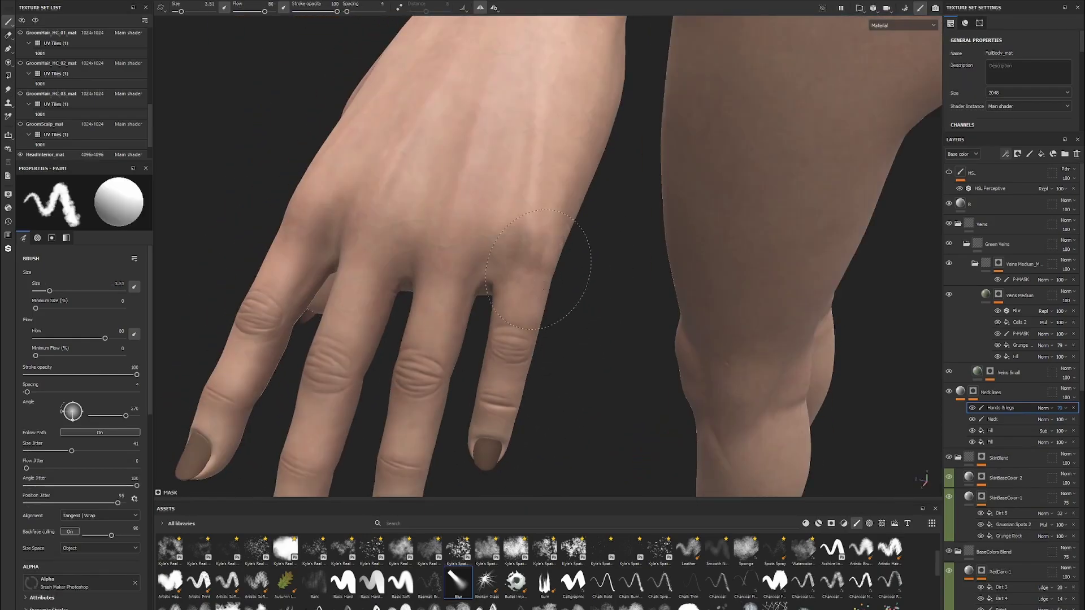
{"action": "left_click_drag", "start_coordinate": [538, 270], "coordinate": [562, 291], "text": "alt"}
{"action": "left_click_drag", "start_coordinate": [445, 232], "coordinate": [507, 308], "text": "alt"}
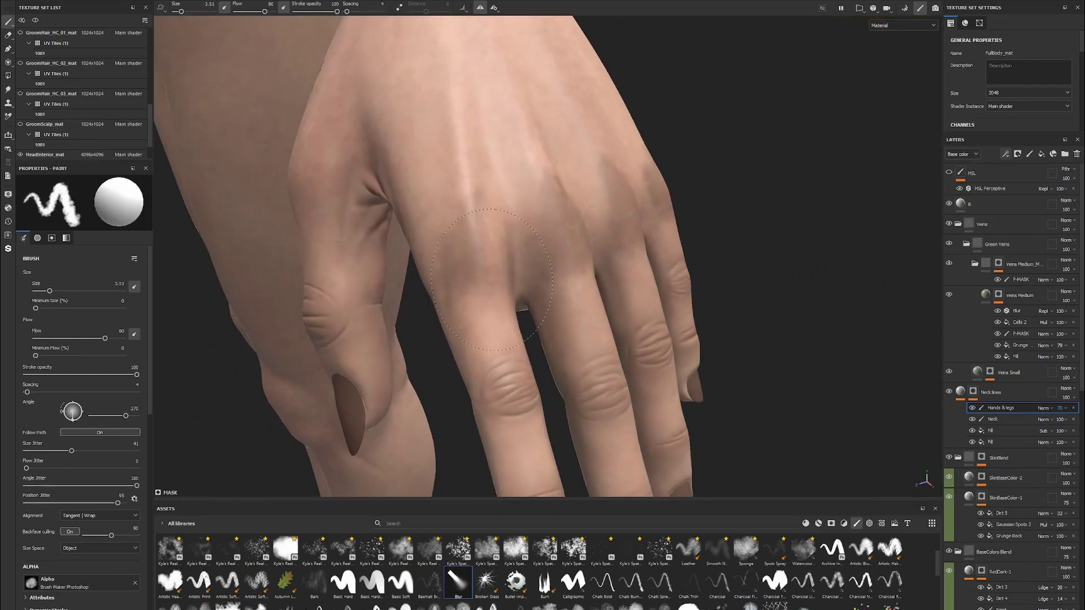
{"action": "left_click_drag", "start_coordinate": [524, 259], "coordinate": [650, 294], "text": "alt"}
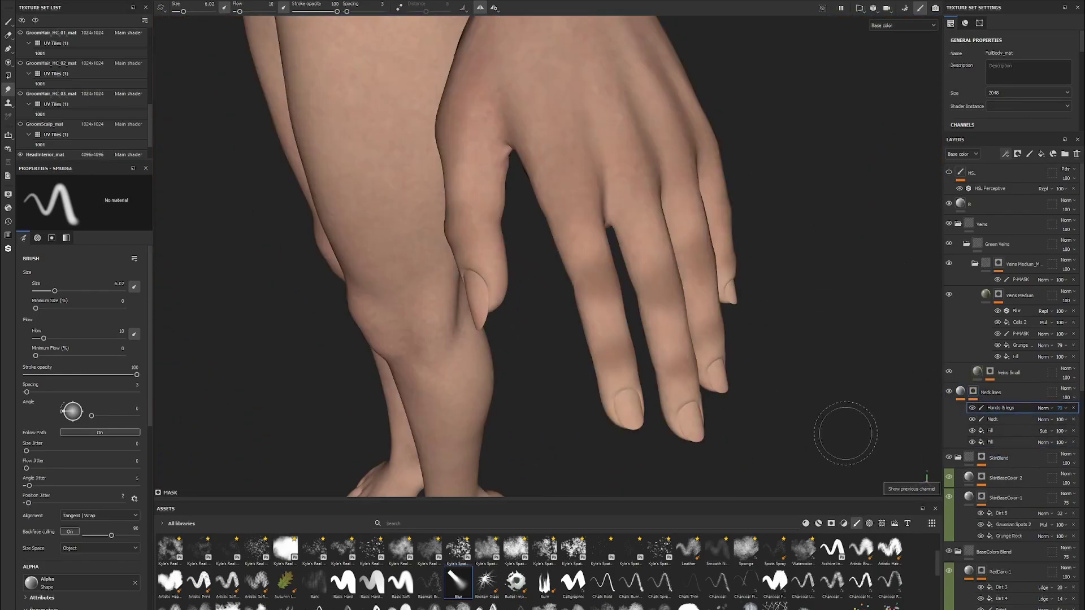
{"action": "left_click_drag", "start_coordinate": [846, 433], "coordinate": [597, 364], "text": "alt"}
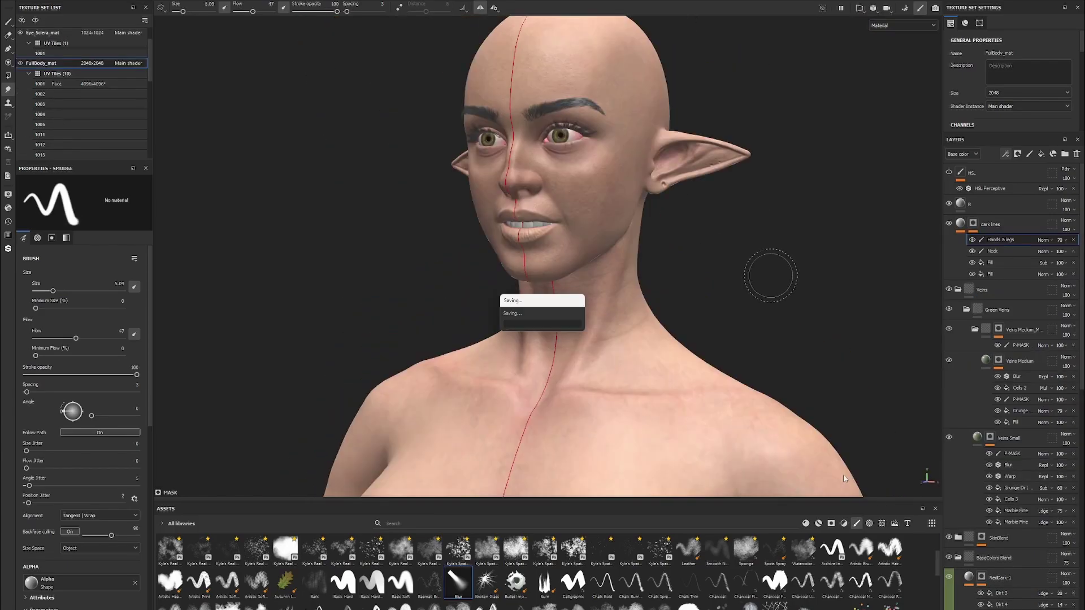
Check the crease layer's mask along the side of the neck
{"action": "key", "text": "m"}
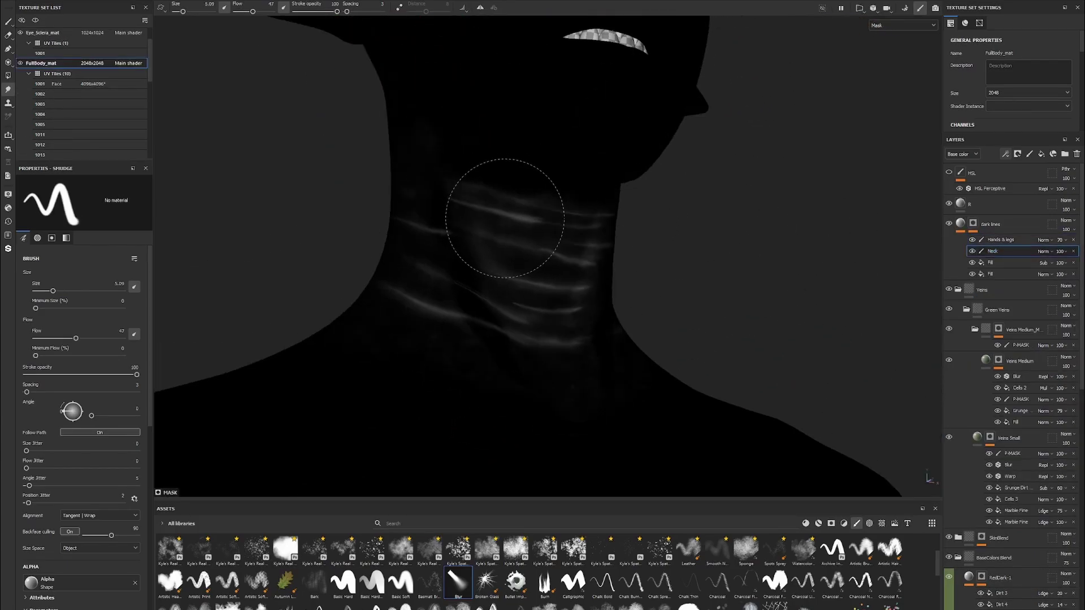
{"action": "left_click_drag", "start_coordinate": [505, 218], "coordinate": [693, 235], "text": "alt"}
{"action": "key", "text": "m"}
{"action": "key", "text": "m"}
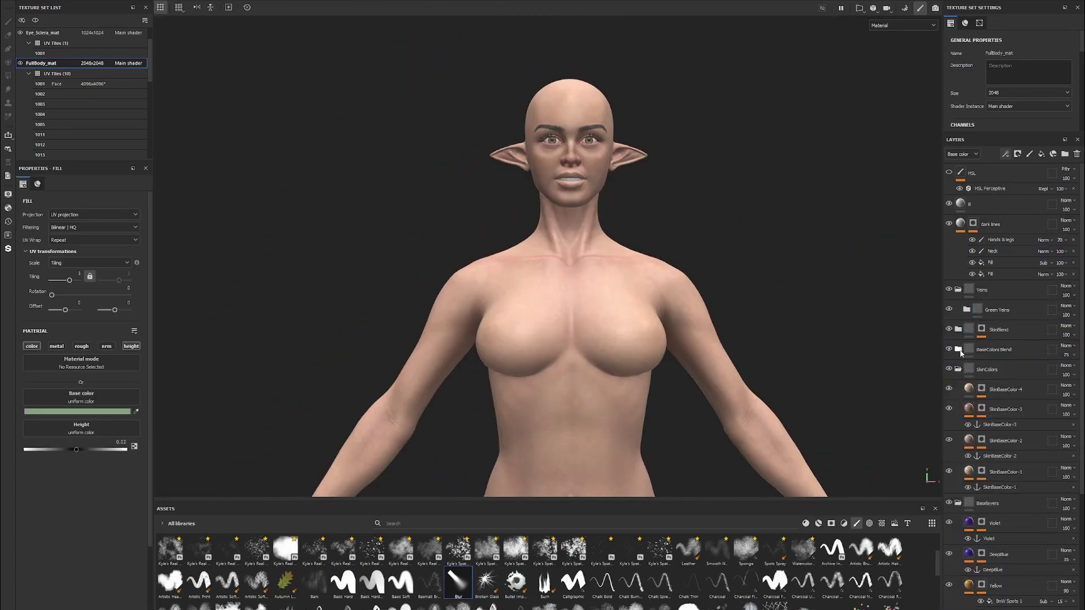
Add a skin-spot fill layer with a Grunge Dusty Scratch mask and blur filter
{"action": "left_click", "coordinate": [1041, 154]}
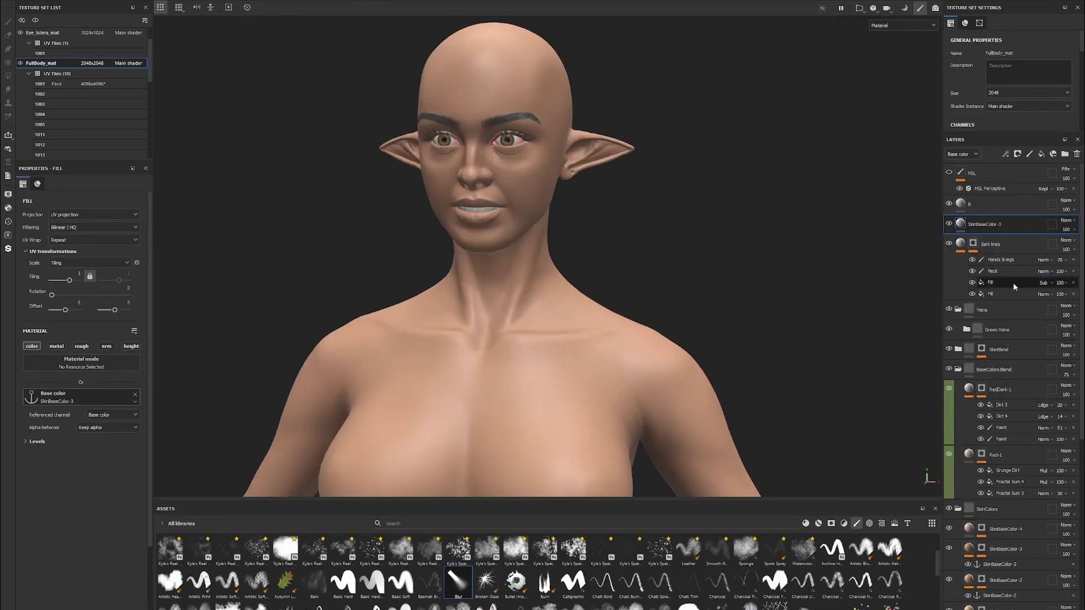
{"action": "left_click", "coordinate": [1017, 154]}
{"action": "scroll", "coordinate": [937, 573], "scroll_direction": "down", "scroll_amount": 1}
{"action": "left_click_drag", "start_coordinate": [631, 571], "coordinate": [1012, 240]}
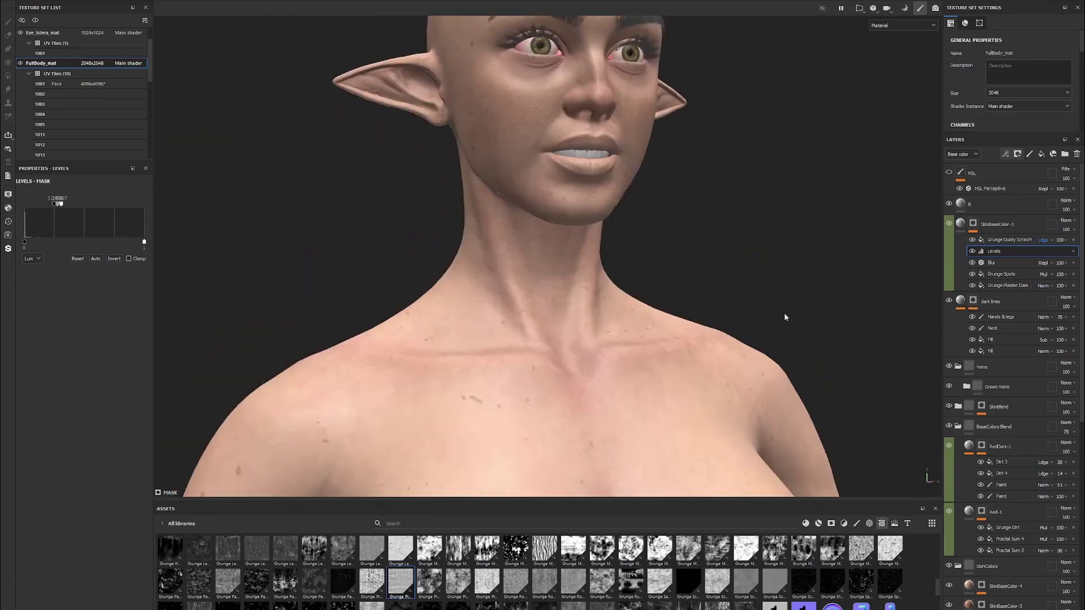
{"action": "left_click", "coordinate": [999, 263]}
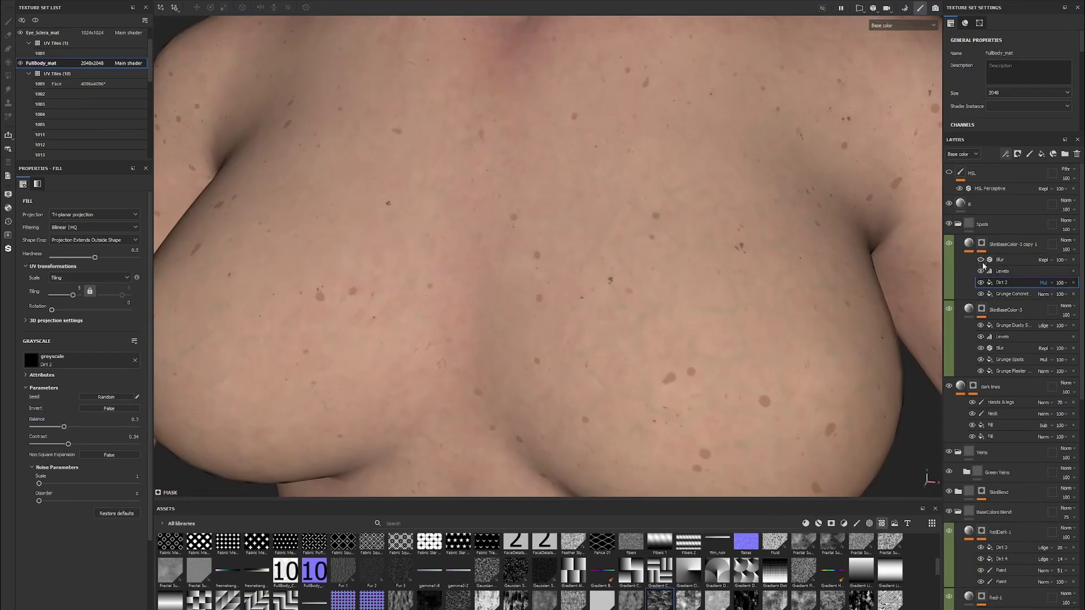
Adjust the spot mask's Blur and Levels, and swap its fill to Grunge Dusty Scratch
{"action": "left_click", "coordinate": [986, 261]}
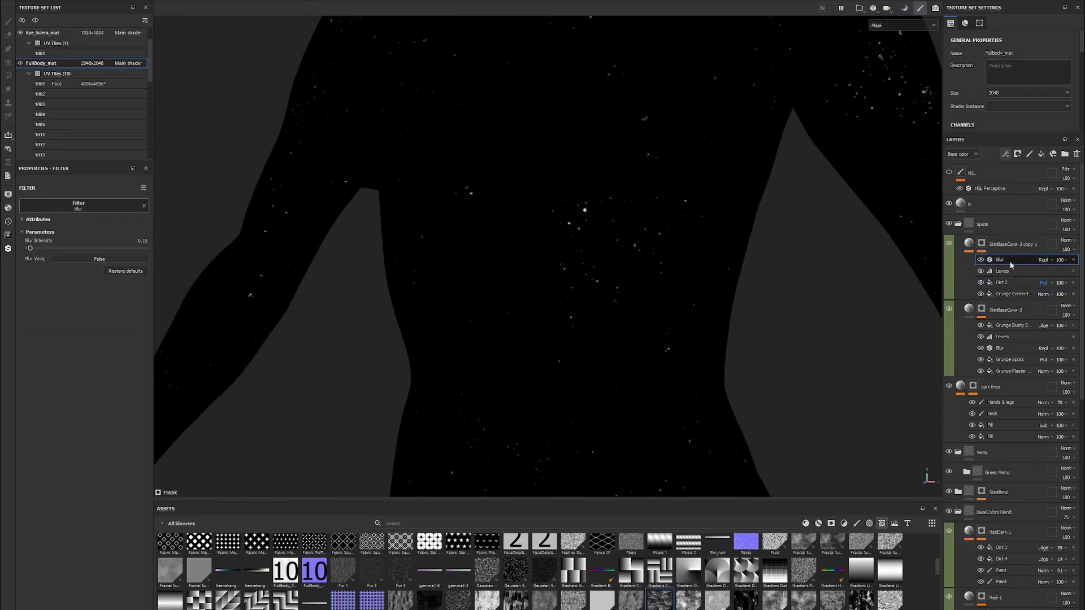
{"action": "left_click", "coordinate": [1002, 271]}
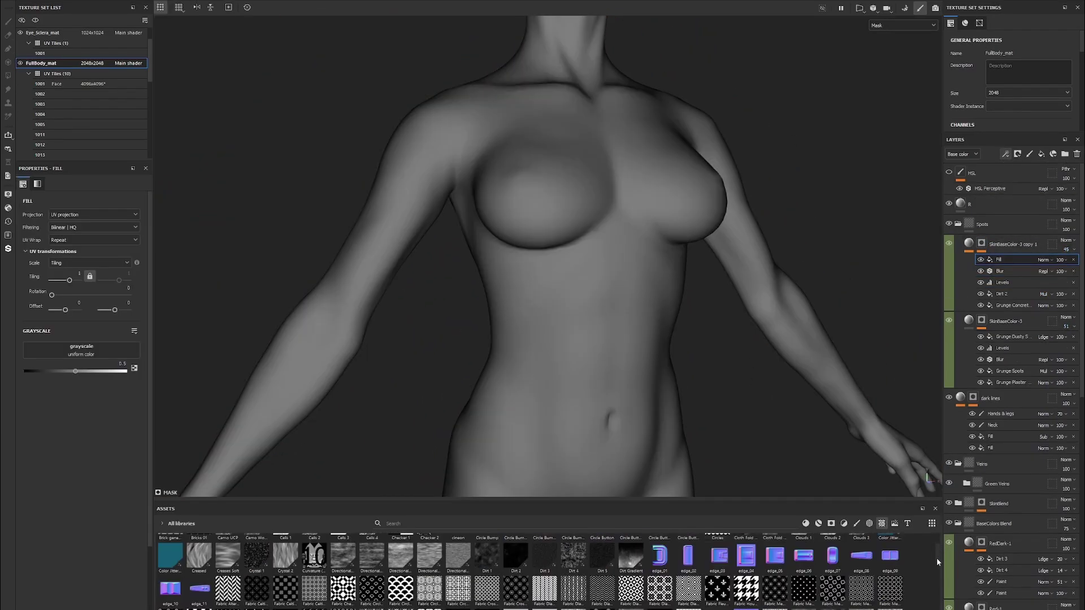
{"action": "left_click_drag", "start_coordinate": [630, 580], "coordinate": [933, 257]}
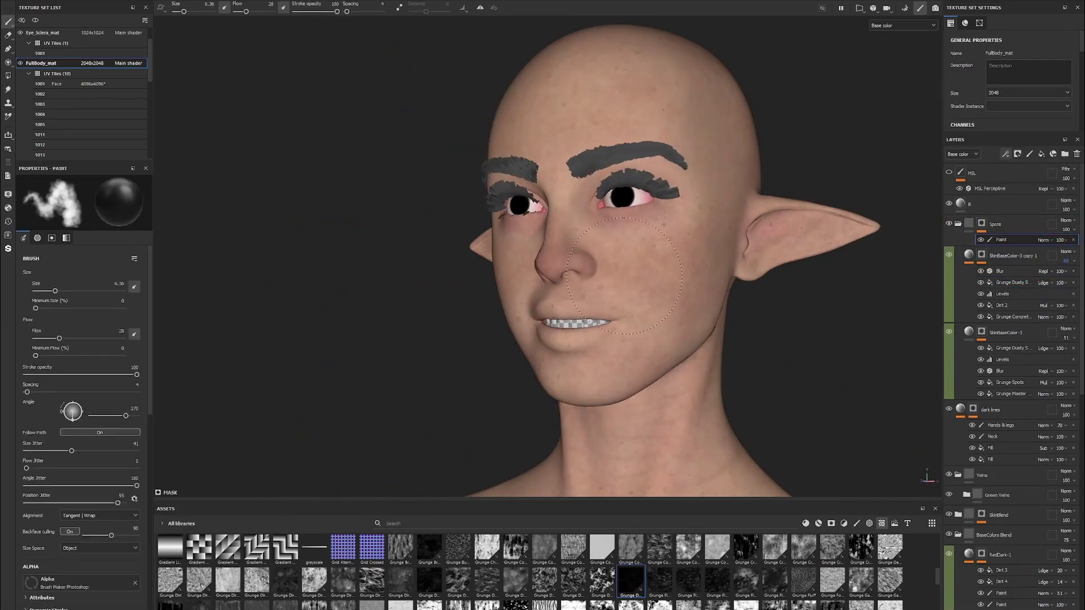
{"action": "left_click_drag", "start_coordinate": [692, 323], "coordinate": [734, 267], "text": "alt"}
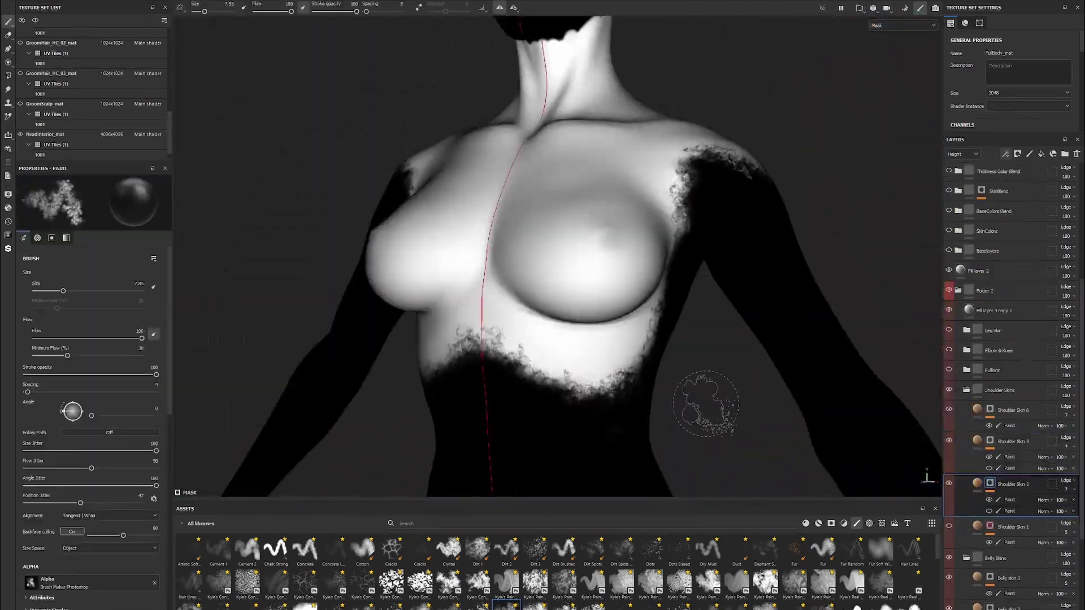
{"action": "mouse_move", "coordinate": [753, 382]}
{"action": "left_mouse_down", "text": "alt"}
{"action": "mouse_move", "coordinate": [840, 324]}
{"action": "mouse_move", "coordinate": [791, 283]}
{"action": "left_mouse_up", "text": "alt"}
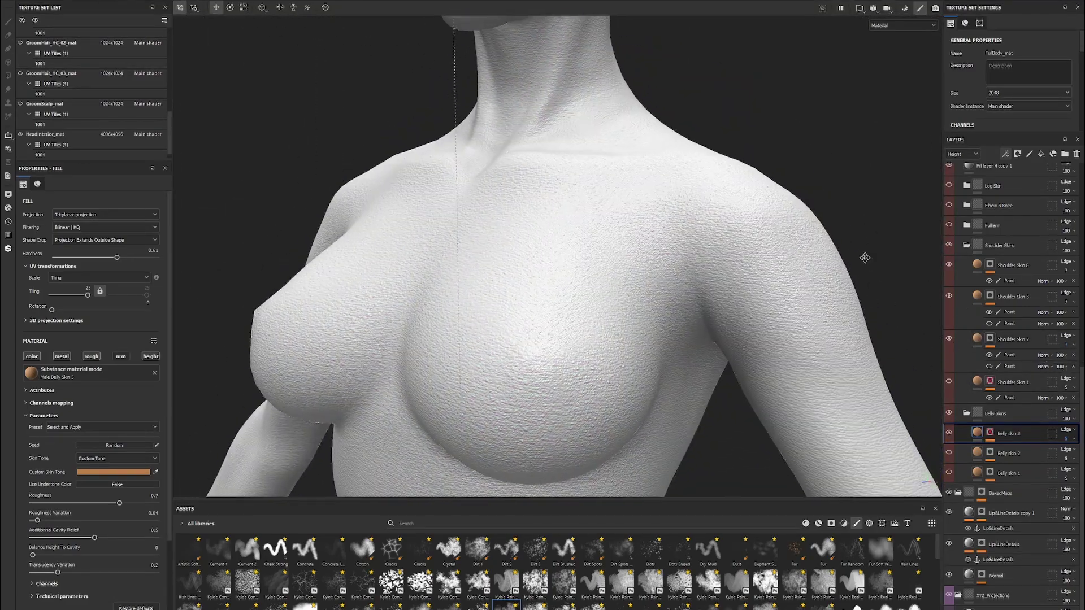
{"action": "mouse_move", "coordinate": [865, 257]}
{"action": "left_mouse_down", "text": "alt"}
{"action": "mouse_move", "coordinate": [811, 295]}
{"action": "mouse_move", "coordinate": [984, 274]}
{"action": "left_mouse_up", "text": "alt"}
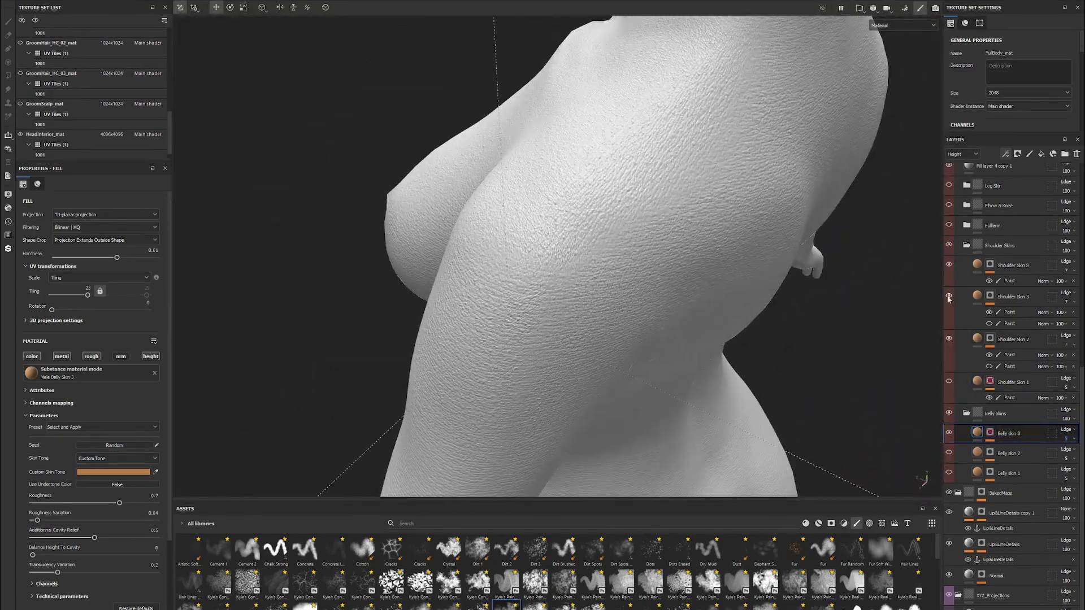
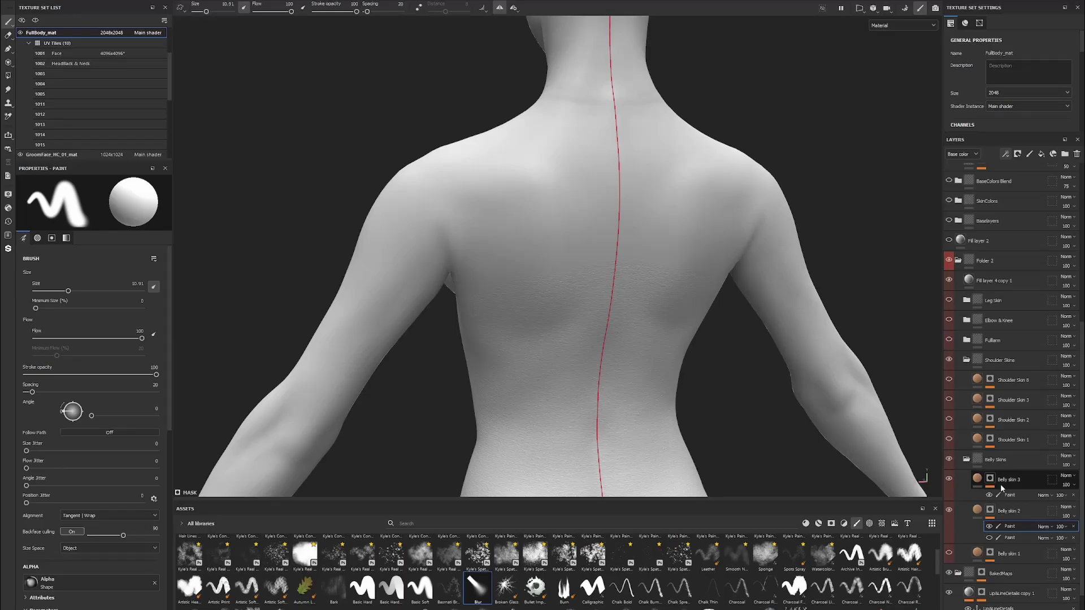
Paint and erase the Belly skin 3 mask across the back of the torso
{"action": "left_click", "coordinate": [1008, 495]}
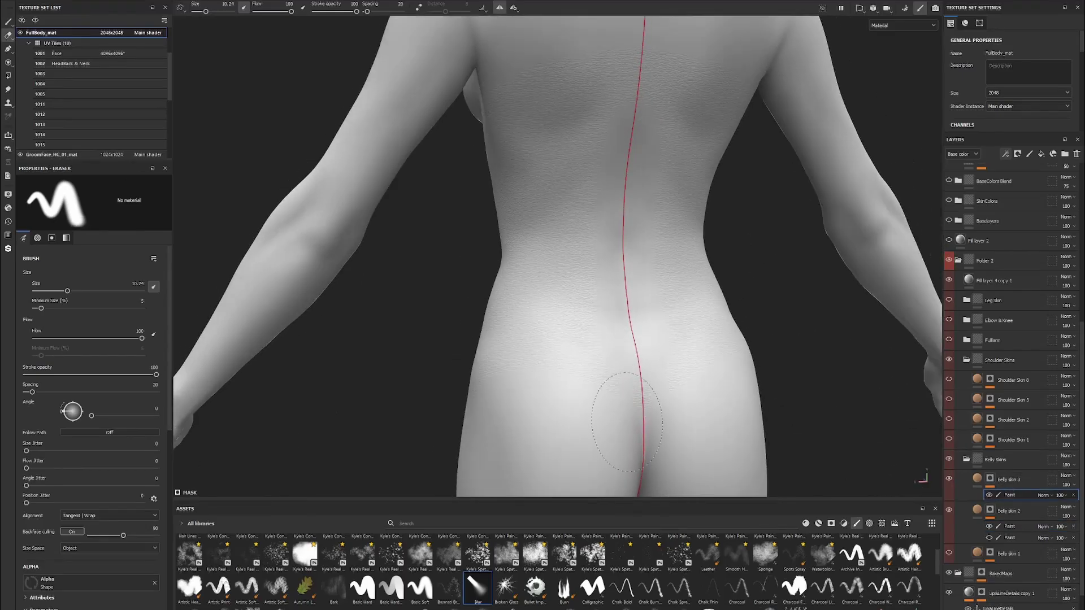
{"action": "left_click_drag", "start_coordinate": [605, 388], "coordinate": [788, 303], "text": "alt"}
{"action": "key", "text": "e"}
{"action": "key", "text": "1"}
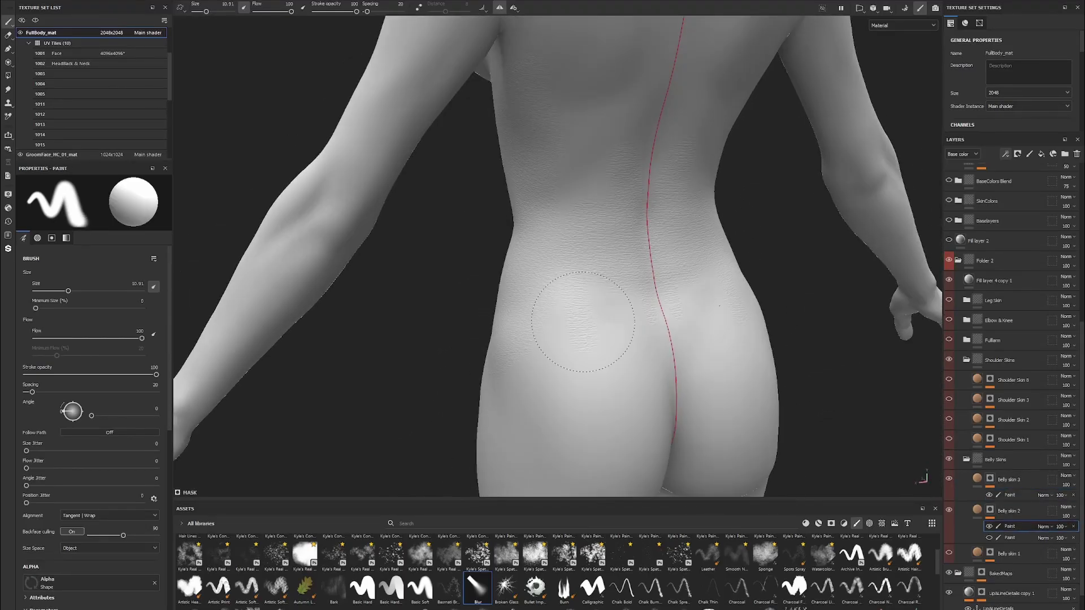
{"action": "left_click_drag", "start_coordinate": [586, 310], "coordinate": [855, 169], "text": "alt"}
{"action": "left_click", "coordinate": [1009, 526]}
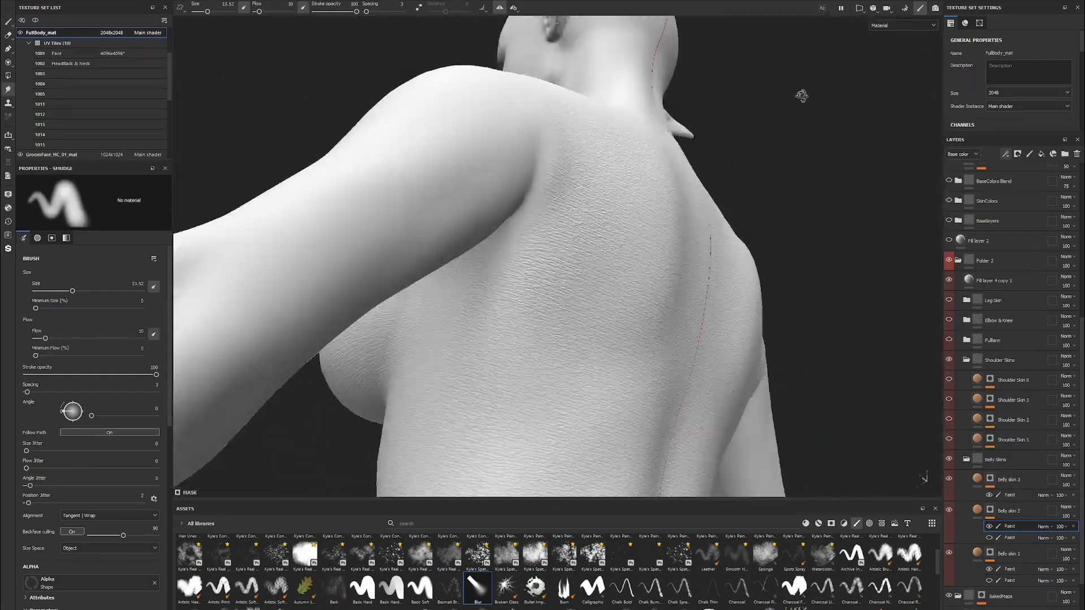
Touch up the Belly skin 3 mask on the neck, shoulders and torso sides, then lower the fill's edge hardness
{"action": "left_click_drag", "start_coordinate": [801, 95], "coordinate": [799, 197], "text": "alt"}
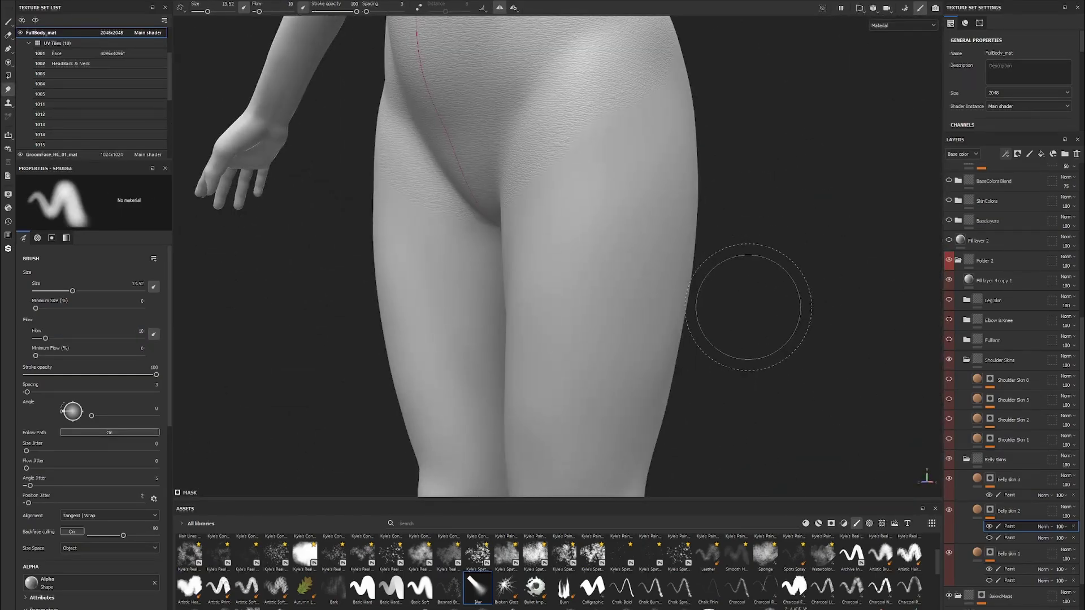
{"action": "left_click", "coordinate": [1006, 495]}
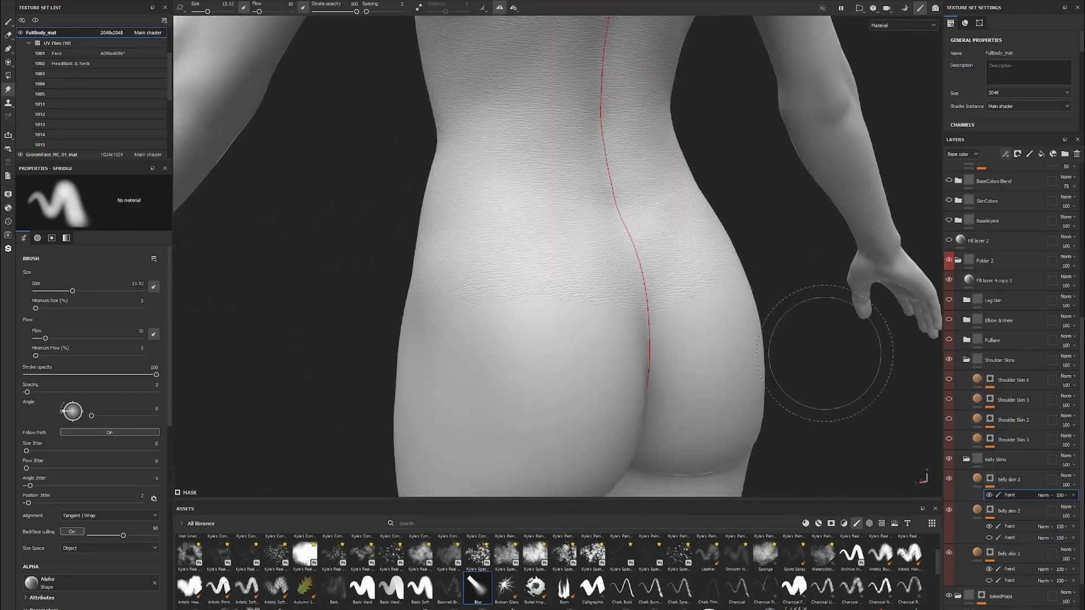
{"action": "left_click_drag", "start_coordinate": [792, 330], "coordinate": [710, 257], "text": "alt"}
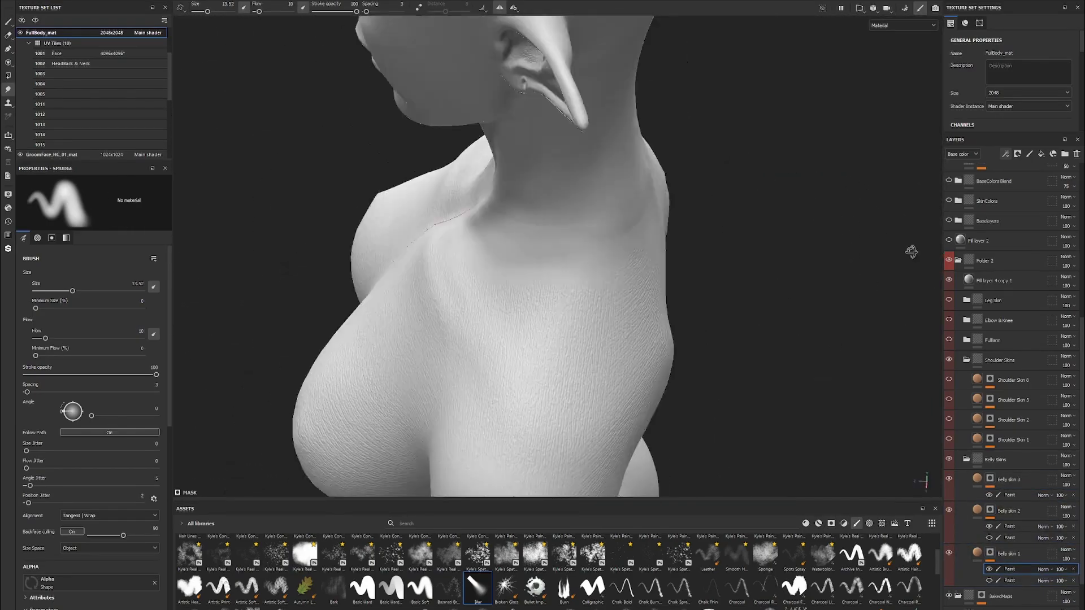
{"action": "left_click_drag", "start_coordinate": [550, 260], "coordinate": [790, 228], "text": "alt"}
{"action": "left_click", "coordinate": [984, 557]}
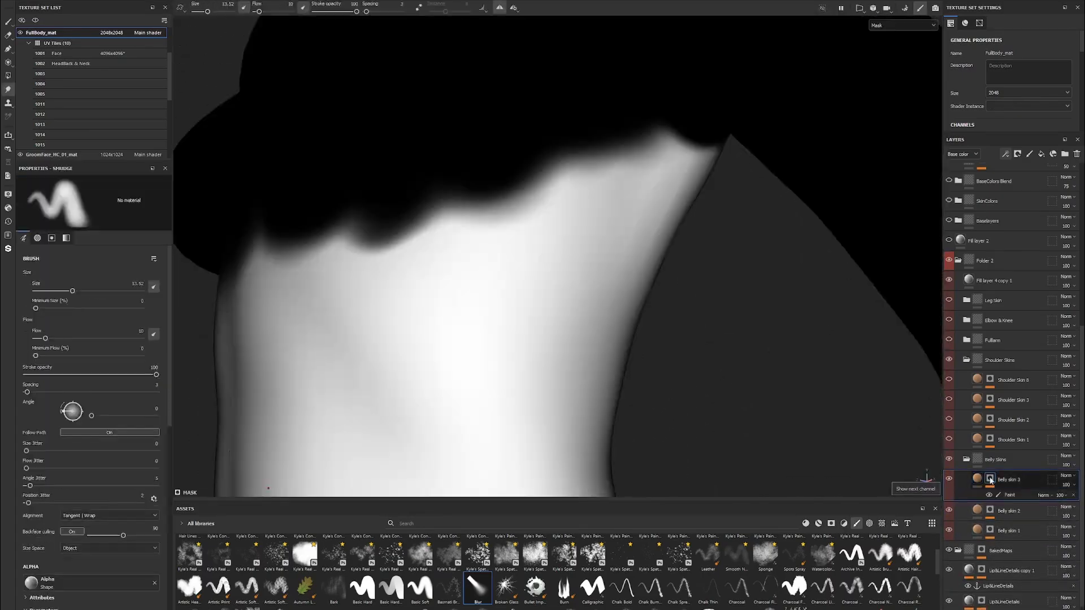
{"action": "left_click", "coordinate": [1009, 479]}
{"action": "mouse_move", "coordinate": [106, 258]}
{"action": "left_mouse_down"}
{"action": "mouse_move", "coordinate": [82, 258]}
{"action": "mouse_move", "coordinate": [117, 257]}
{"action": "left_mouse_up"}
{"action": "scroll", "coordinate": [775, 328], "scroll_direction": "down", "scroll_amount": 5}
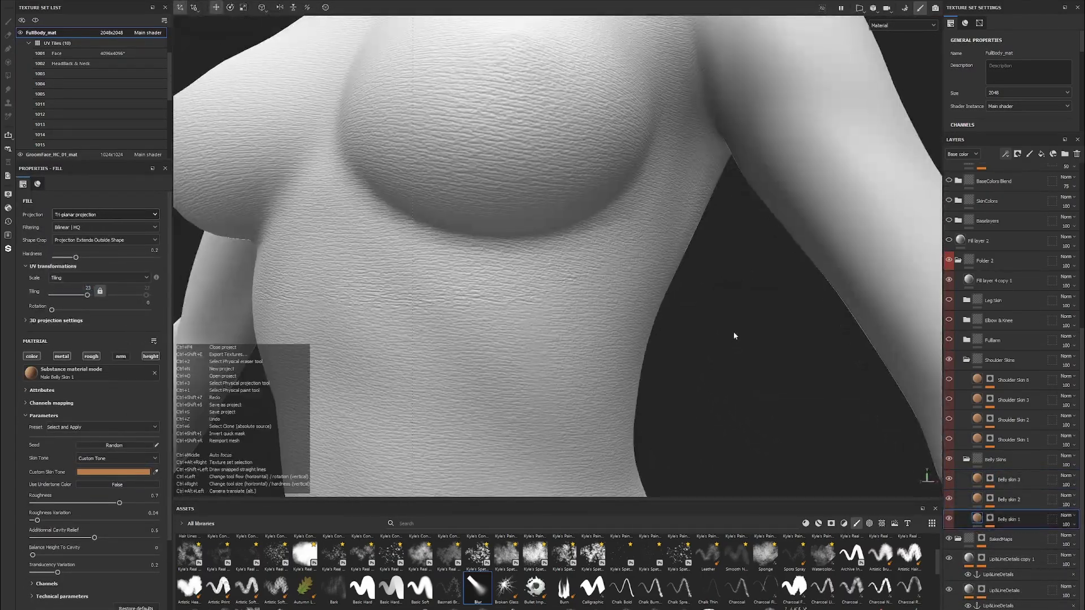
Check the Belly skin and Shoulder Skin layers, then enlarge the brush to about 15 for the neck
{"action": "left_click", "coordinate": [990, 518]}
{"action": "left_click", "coordinate": [978, 499]}
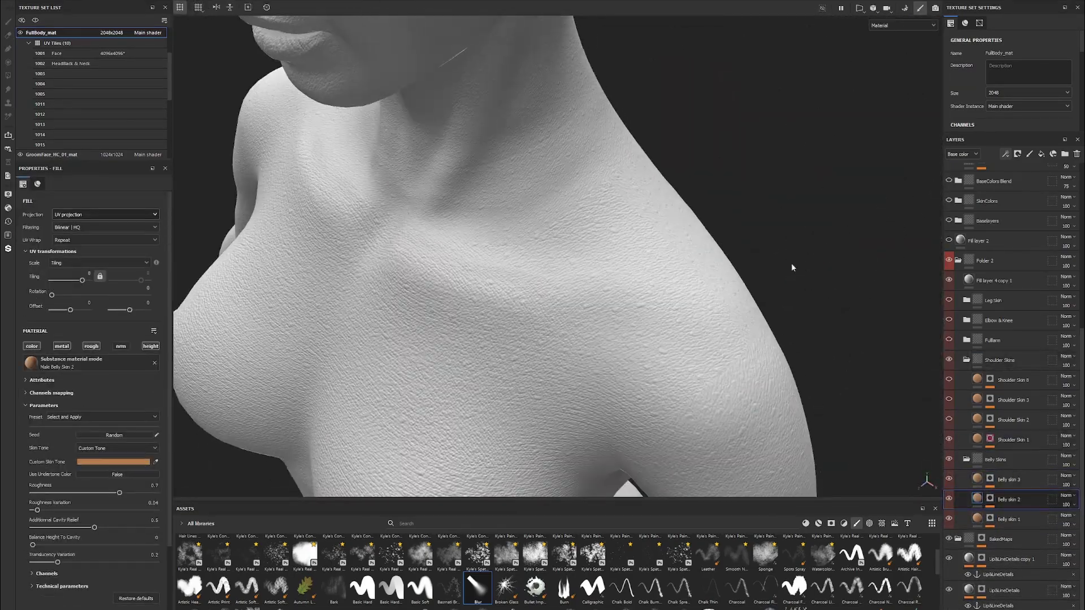
{"action": "left_click", "coordinate": [960, 439]}
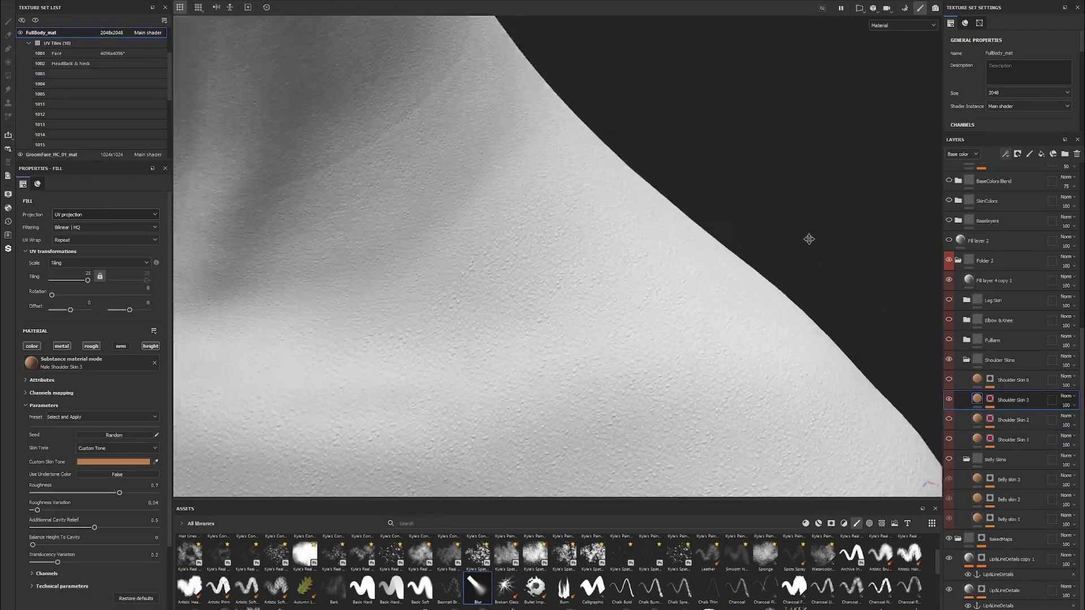
{"action": "left_click", "coordinate": [958, 400]}
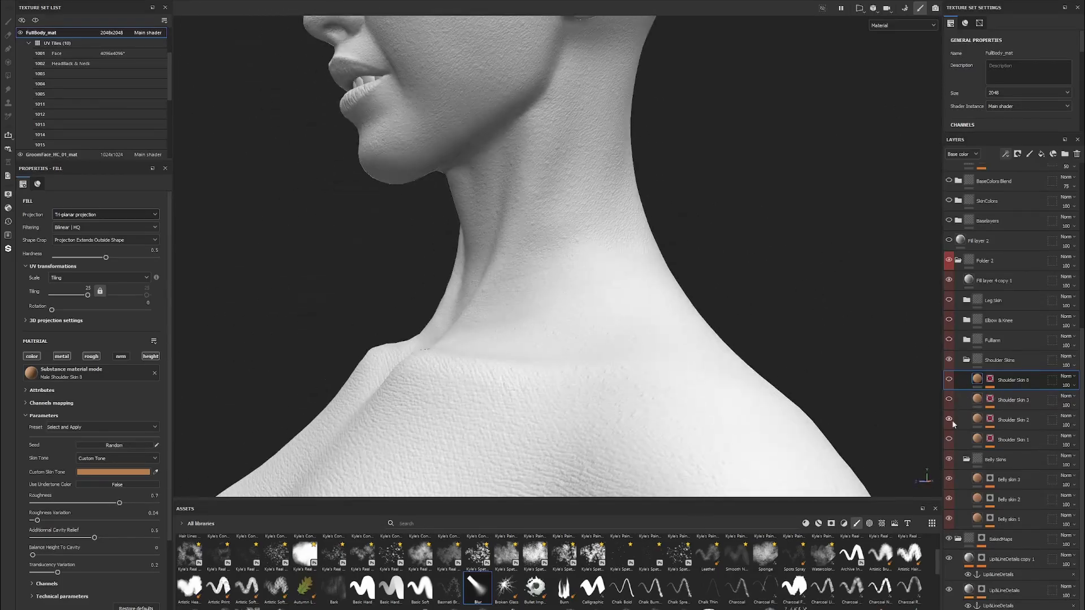
{"action": "scroll", "coordinate": [793, 311], "scroll_direction": "up", "scroll_amount": 3}
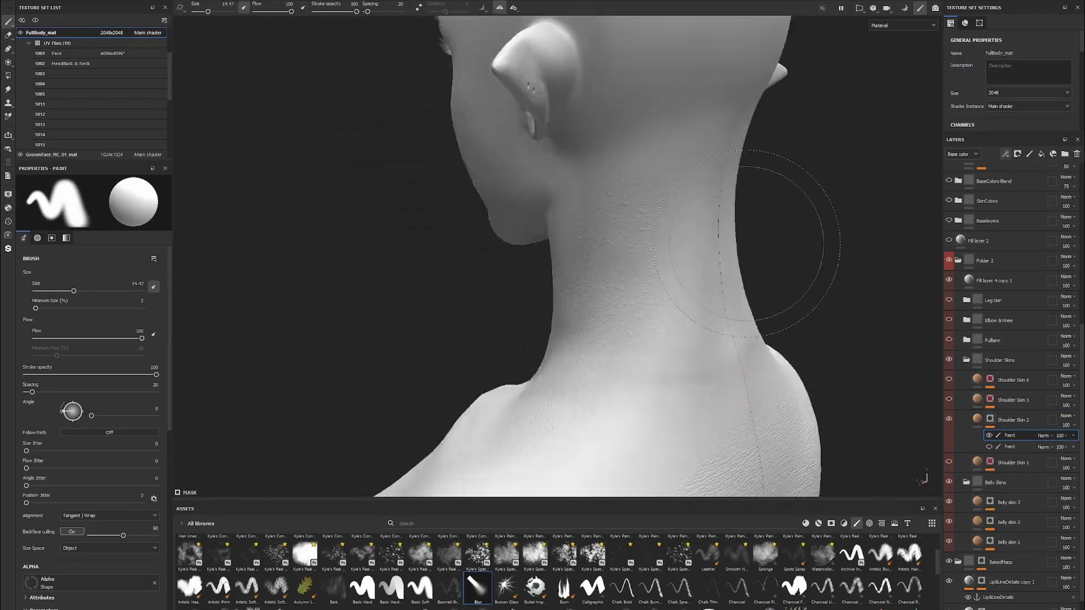
{"action": "mouse_move", "coordinate": [676, 330]}
{"action": "left_mouse_down", "text": "alt"}
{"action": "mouse_move", "coordinate": [595, 186]}
{"action": "mouse_move", "coordinate": [724, 312]}
{"action": "mouse_move", "coordinate": [716, 194]}
{"action": "left_mouse_up", "text": "alt"}
{"action": "key", "text": "m"}
{"action": "right_click_drag", "start_coordinate": [710, 196], "coordinate": [668, 246], "text": "ctrl"}
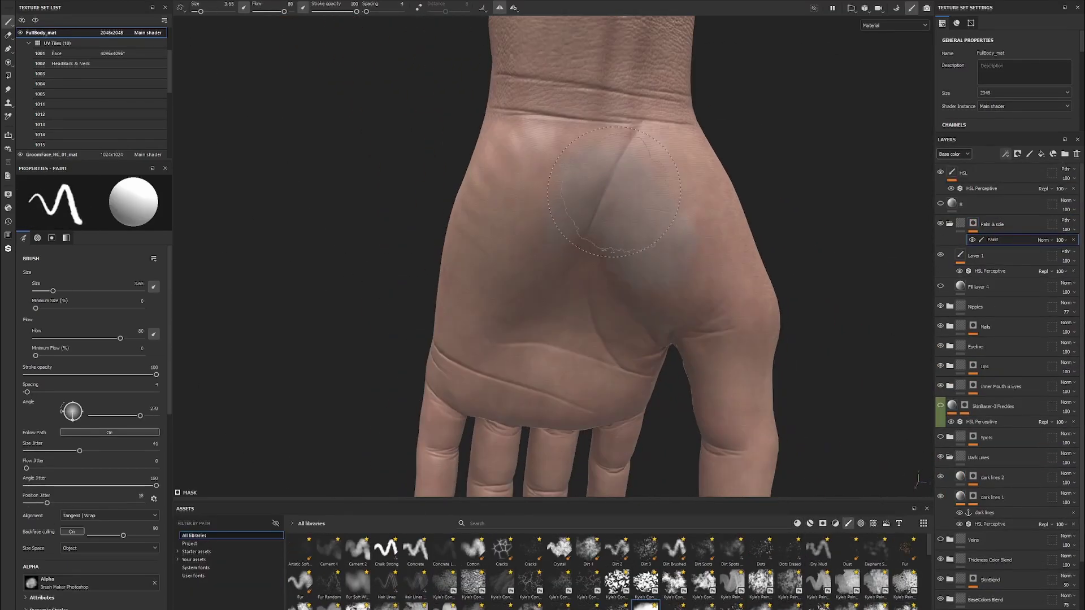
Add a Blur filter to the Palm & sole paint layer, viewing base colour only
{"action": "mouse_move", "coordinate": [579, 336]}
{"action": "left_mouse_down", "text": "alt"}
{"action": "mouse_move", "coordinate": [579, 277]}
{"action": "mouse_move", "coordinate": [496, 412]}
{"action": "mouse_move", "coordinate": [653, 418]}
{"action": "mouse_move", "coordinate": [816, 266]}
{"action": "left_mouse_up", "text": "alt"}
{"action": "left_click_drag", "start_coordinate": [237, 288], "coordinate": [311, 284], "text": "alt"}
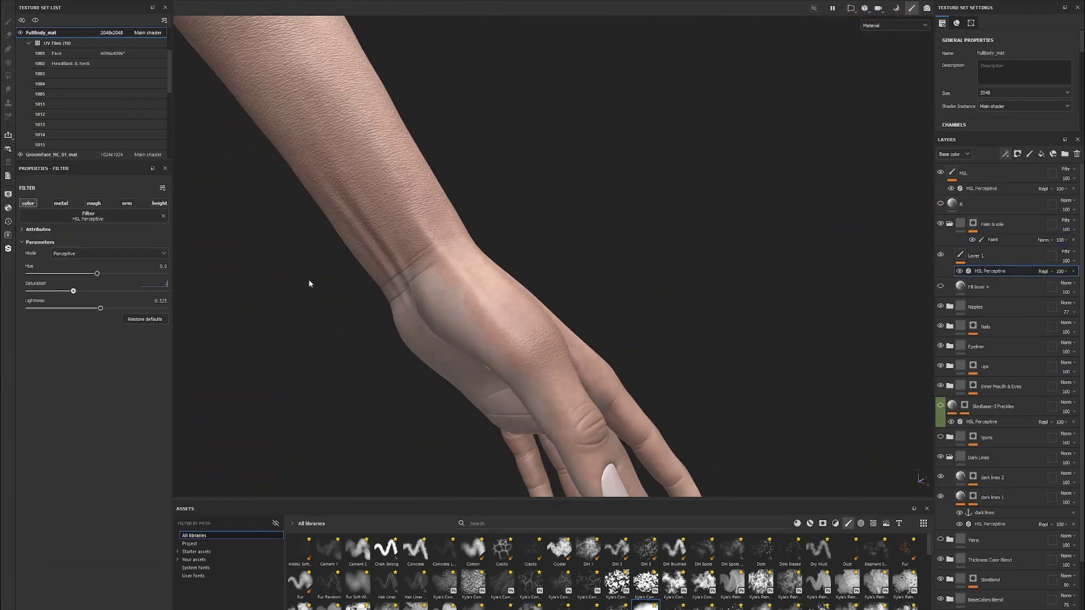
{"action": "left_click", "coordinate": [993, 239]}
{"action": "mouse_move", "coordinate": [529, 230]}
{"action": "left_mouse_down", "text": "alt"}
{"action": "mouse_move", "coordinate": [375, 375]}
{"action": "mouse_move", "coordinate": [581, 303]}
{"action": "mouse_move", "coordinate": [576, 234]}
{"action": "mouse_move", "coordinate": [617, 230]}
{"action": "mouse_move", "coordinate": [605, 219]}
{"action": "mouse_move", "coordinate": [842, 220]}
{"action": "mouse_move", "coordinate": [564, 250]}
{"action": "mouse_move", "coordinate": [424, 328]}
{"action": "mouse_move", "coordinate": [447, 226]}
{"action": "mouse_move", "coordinate": [472, 362]}
{"action": "mouse_move", "coordinate": [441, 339]}
{"action": "mouse_move", "coordinate": [448, 310]}
{"action": "mouse_move", "coordinate": [591, 322]}
{"action": "mouse_move", "coordinate": [642, 243]}
{"action": "mouse_move", "coordinate": [642, 339]}
{"action": "mouse_move", "coordinate": [667, 222]}
{"action": "mouse_move", "coordinate": [464, 370]}
{"action": "mouse_move", "coordinate": [639, 261]}
{"action": "mouse_move", "coordinate": [637, 287]}
{"action": "left_mouse_up", "text": "alt"}
{"action": "key", "text": "c"}
{"action": "key", "text": "c"}
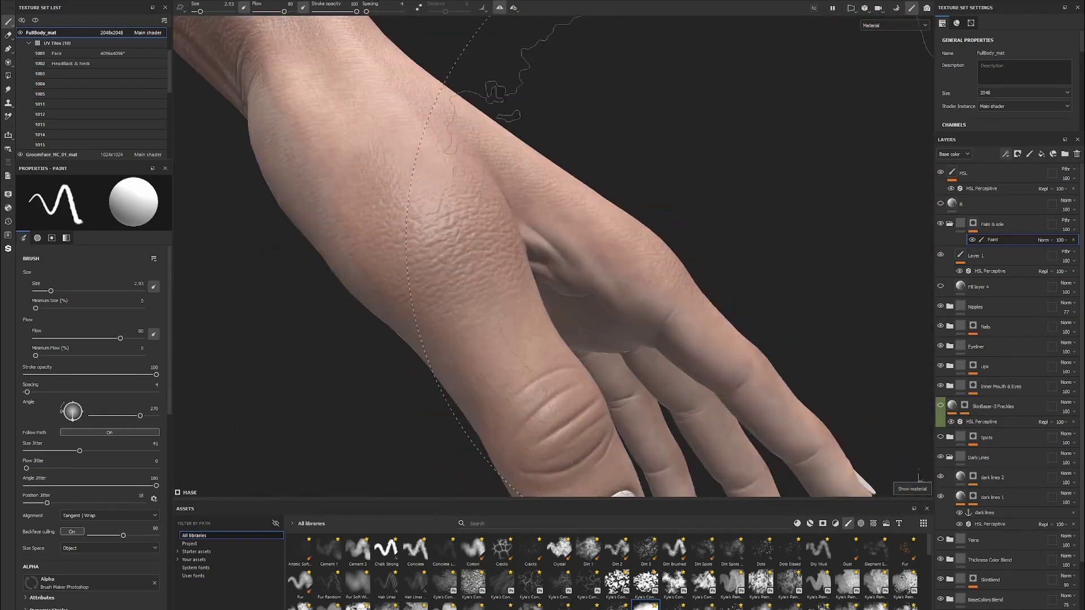
{"action": "left_click", "coordinate": [1017, 153]}
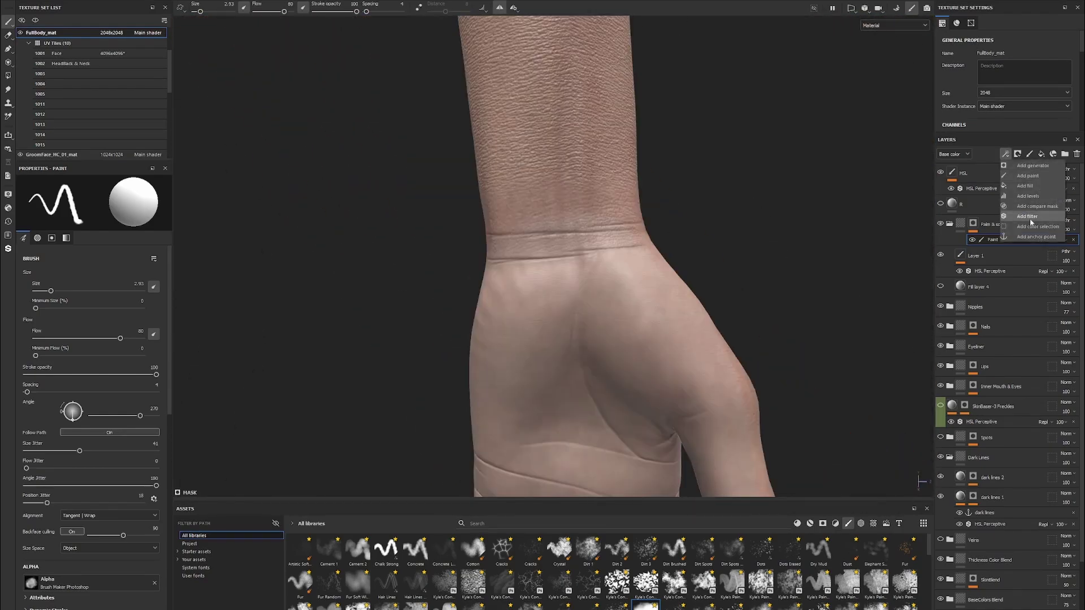
{"action": "left_click", "coordinate": [1029, 175]}
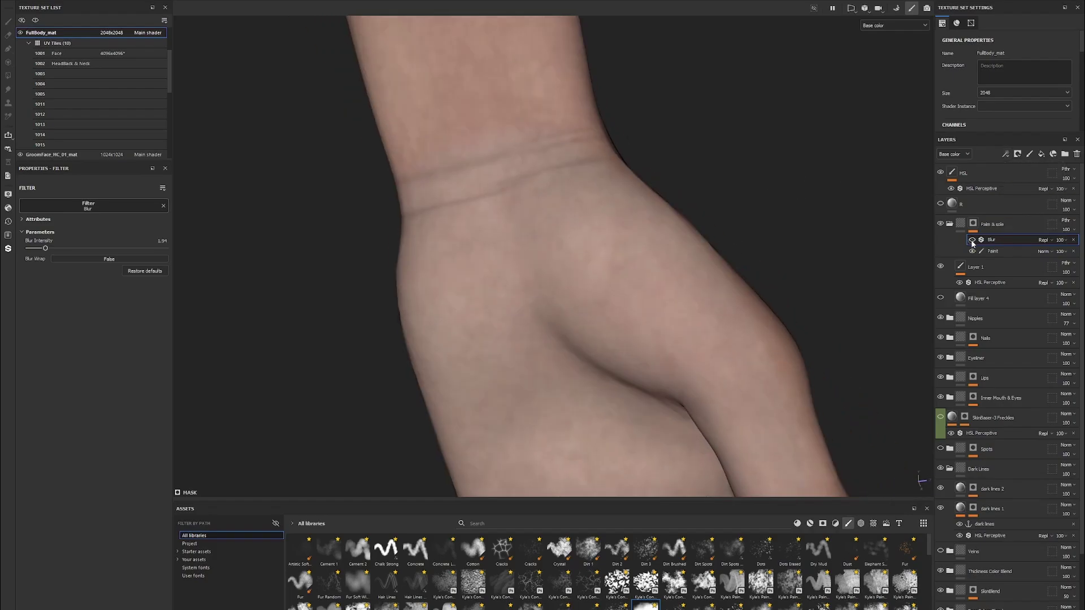
{"action": "left_click", "coordinate": [992, 251]}
Smudge and erase the palm mask around the wrist and fingers
{"action": "left_click_drag", "start_coordinate": [509, 107], "coordinate": [674, 384], "text": "alt"}
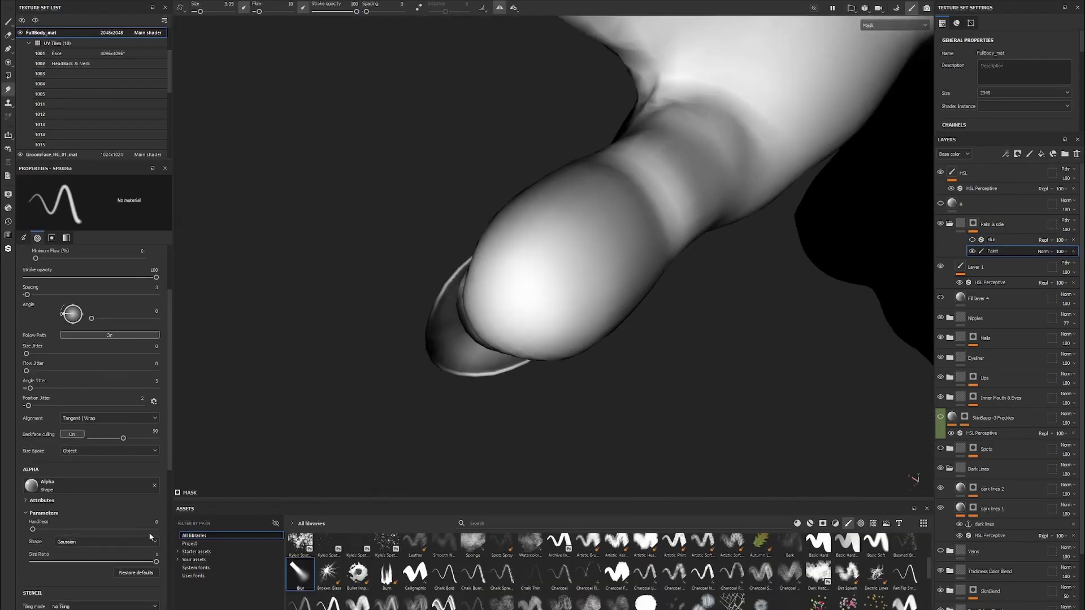
{"action": "left_click_drag", "start_coordinate": [596, 319], "coordinate": [549, 233], "text": "alt"}
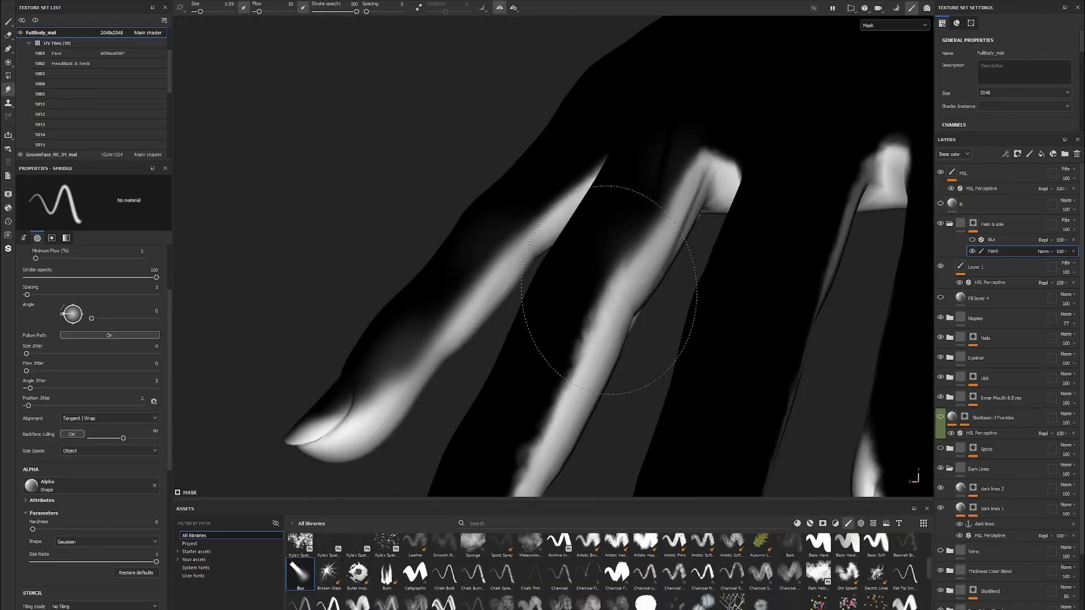
{"action": "mouse_move", "coordinate": [593, 328]}
{"action": "left_mouse_down", "text": "alt"}
{"action": "mouse_move", "coordinate": [614, 400]}
{"action": "mouse_move", "coordinate": [494, 229]}
{"action": "left_mouse_up", "text": "alt"}
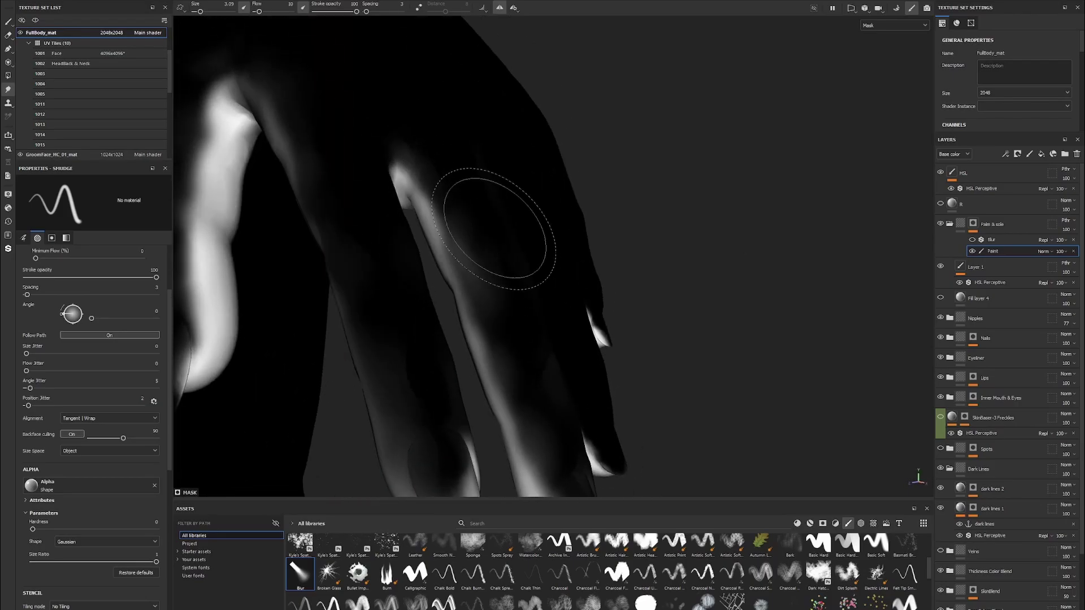
{"action": "mouse_move", "coordinate": [508, 270]}
{"action": "left_mouse_down", "text": "alt"}
{"action": "mouse_move", "coordinate": [412, 351]}
{"action": "mouse_move", "coordinate": [496, 291]}
{"action": "mouse_move", "coordinate": [692, 244]}
{"action": "mouse_move", "coordinate": [445, 220]}
{"action": "mouse_move", "coordinate": [685, 342]}
{"action": "mouse_move", "coordinate": [557, 399]}
{"action": "mouse_move", "coordinate": [740, 280]}
{"action": "mouse_move", "coordinate": [707, 294]}
{"action": "mouse_move", "coordinate": [641, 225]}
{"action": "mouse_move", "coordinate": [658, 273]}
{"action": "mouse_move", "coordinate": [581, 339]}
{"action": "mouse_move", "coordinate": [471, 401]}
{"action": "mouse_move", "coordinate": [528, 296]}
{"action": "mouse_move", "coordinate": [714, 407]}
{"action": "mouse_move", "coordinate": [533, 281]}
{"action": "mouse_move", "coordinate": [629, 297]}
{"action": "left_mouse_up", "text": "alt"}
{"action": "key", "text": "5"}
{"action": "key", "text": "2"}
{"action": "left_click", "coordinate": [1011, 239]}
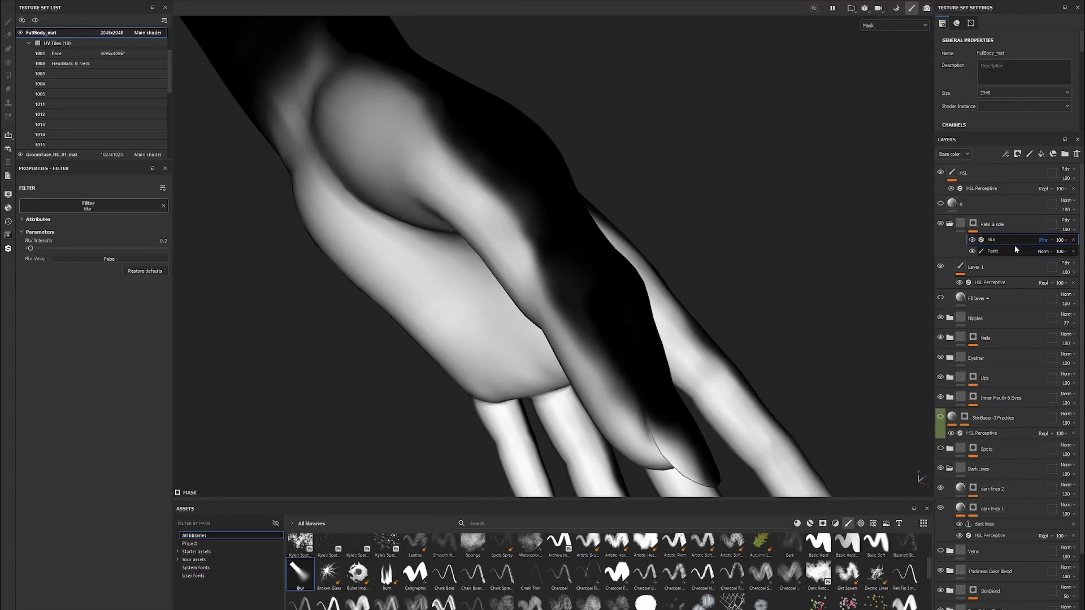
Add a new paint layer above the Blur and collapse the Palm group
{"action": "left_click", "coordinate": [1030, 153]}
{"action": "key", "text": "4"}
{"action": "mouse_move", "coordinate": [514, 280]}
{"action": "left_mouse_down", "text": "alt"}
{"action": "mouse_move", "coordinate": [785, 235]}
{"action": "mouse_move", "coordinate": [679, 346]}
{"action": "mouse_move", "coordinate": [805, 10]}
{"action": "mouse_move", "coordinate": [771, 227]}
{"action": "mouse_move", "coordinate": [595, 267]}
{"action": "mouse_move", "coordinate": [650, 282]}
{"action": "left_mouse_up", "text": "alt"}
{"action": "key", "text": "1"}
{"action": "scroll", "coordinate": [557, 294], "scroll_direction": "up", "scroll_amount": 3}
{"action": "key", "text": "1"}
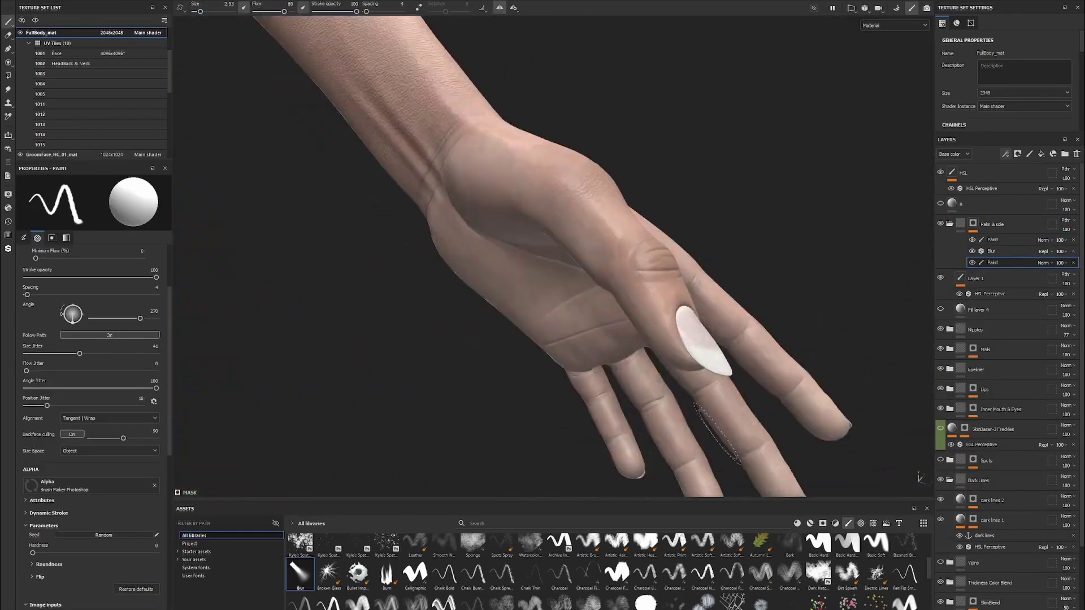
{"action": "left_click", "coordinate": [1011, 228]}
{"action": "left_click_drag", "start_coordinate": [904, 272], "coordinate": [807, 317], "text": "alt"}
{"action": "left_click", "coordinate": [985, 224]}
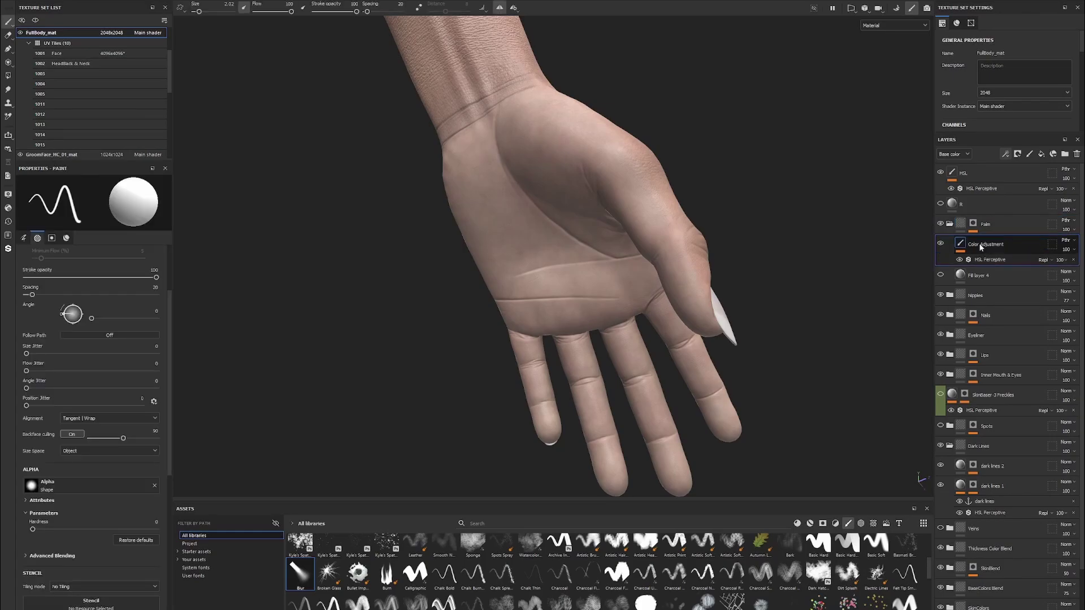
{"action": "left_click_drag", "start_coordinate": [819, 313], "coordinate": [780, 317], "text": "alt"}
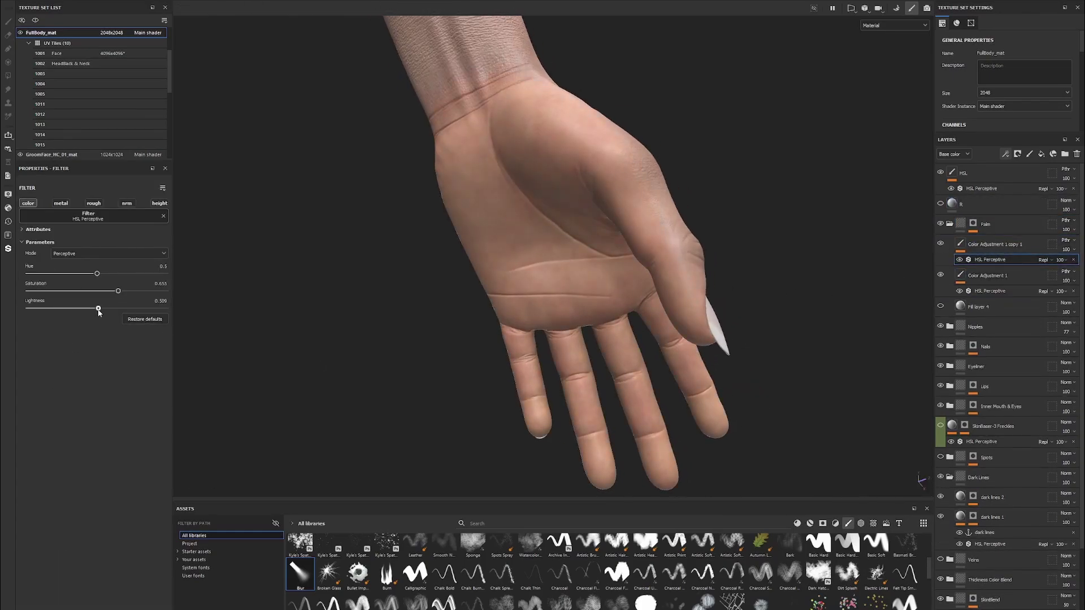
Add a Grunge Dirt Dried fill to the Color Adjustment 2 mask and inspect the palm creases
{"action": "left_click", "coordinate": [1017, 153]}
{"action": "left_click", "coordinate": [1006, 154]}
{"action": "left_click", "coordinate": [1037, 185]}
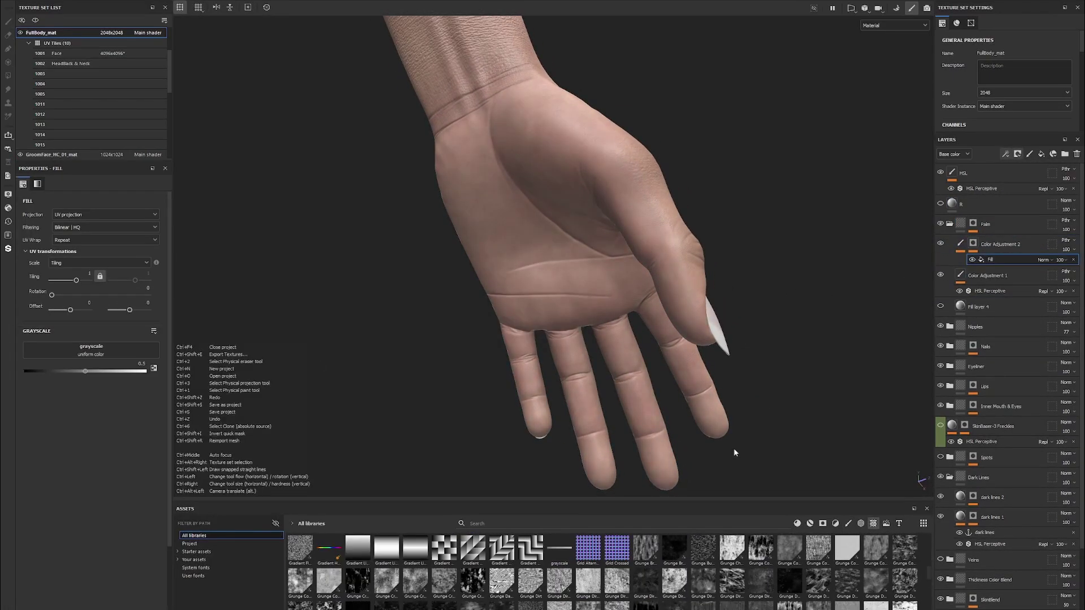
{"action": "mouse_move", "coordinate": [175, 421]}
{"action": "left_mouse_down", "text": "alt"}
{"action": "mouse_move", "coordinate": [399, 248]}
{"action": "mouse_move", "coordinate": [690, 260]}
{"action": "left_mouse_up", "text": "alt"}
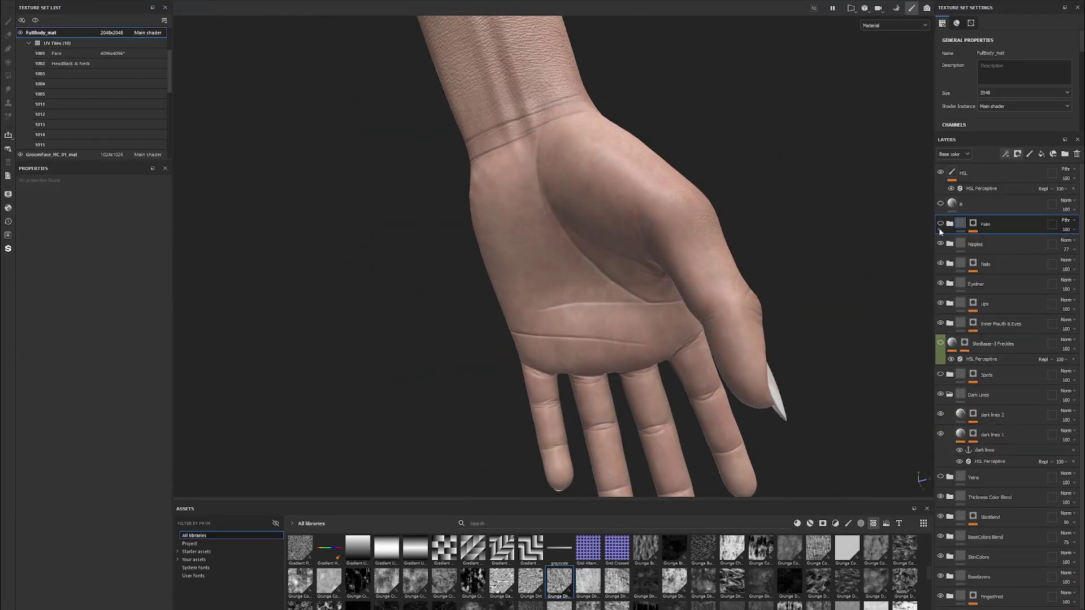
{"action": "scroll", "coordinate": [689, 259], "scroll_direction": "up", "scroll_amount": 5}
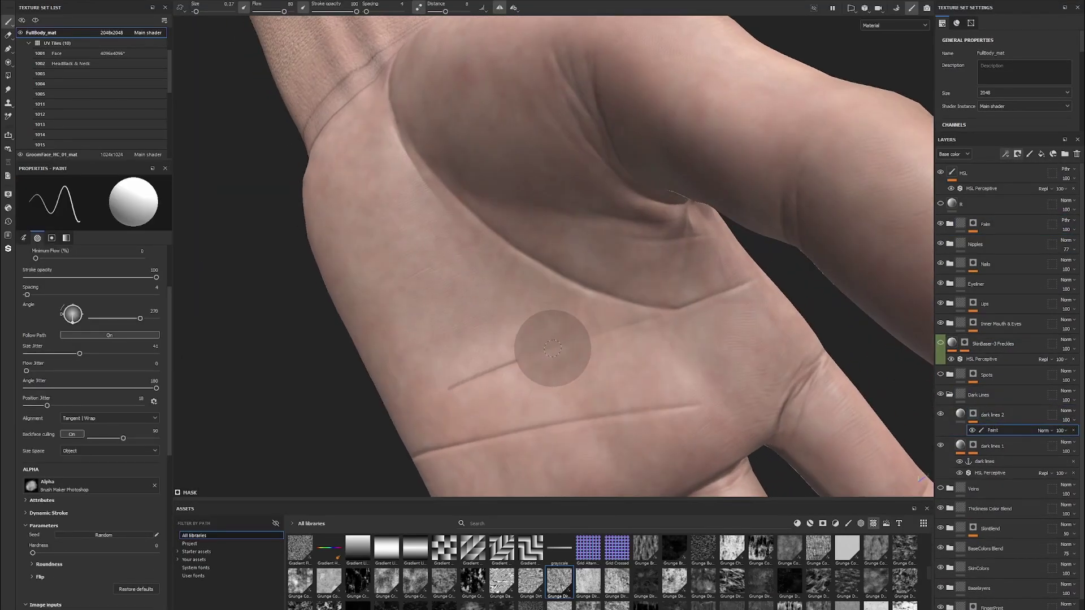
{"action": "left_click_drag", "start_coordinate": [543, 344], "coordinate": [499, 213], "text": "alt"}
{"action": "left_click_drag", "start_coordinate": [606, 365], "coordinate": [537, 208], "text": "alt"}
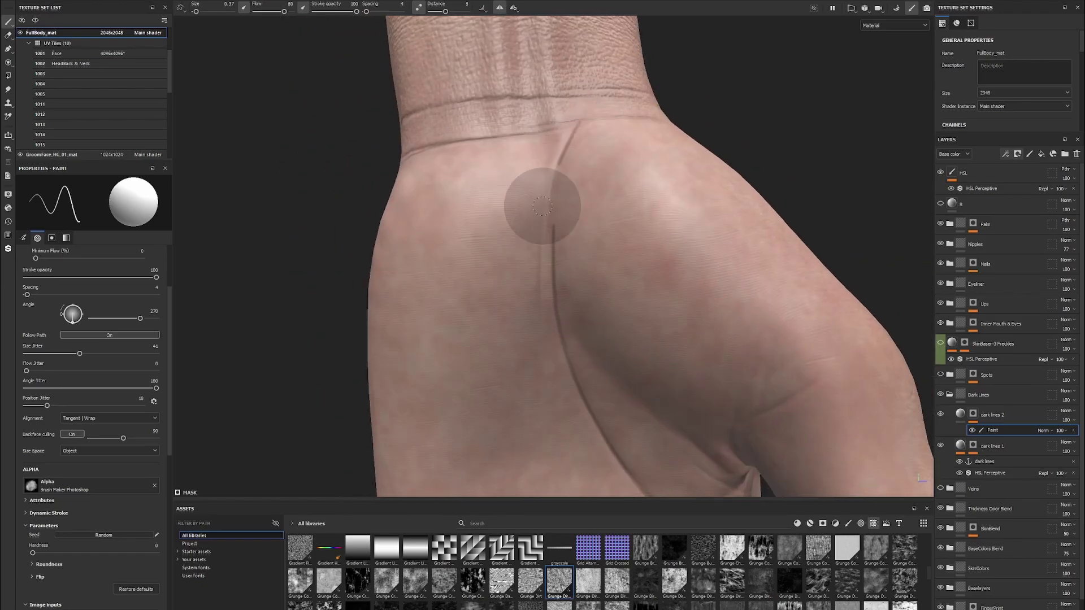
{"action": "scroll", "coordinate": [656, 242], "scroll_direction": "down", "scroll_amount": 3}
{"action": "mouse_move", "coordinate": [656, 242]}
{"action": "left_mouse_down", "text": "alt"}
{"action": "mouse_move", "coordinate": [576, 387]}
{"action": "mouse_move", "coordinate": [677, 247]}
{"action": "mouse_move", "coordinate": [635, 229]}
{"action": "mouse_move", "coordinate": [650, 243]}
{"action": "mouse_move", "coordinate": [634, 254]}
{"action": "mouse_move", "coordinate": [602, 355]}
{"action": "left_mouse_up", "text": "alt"}
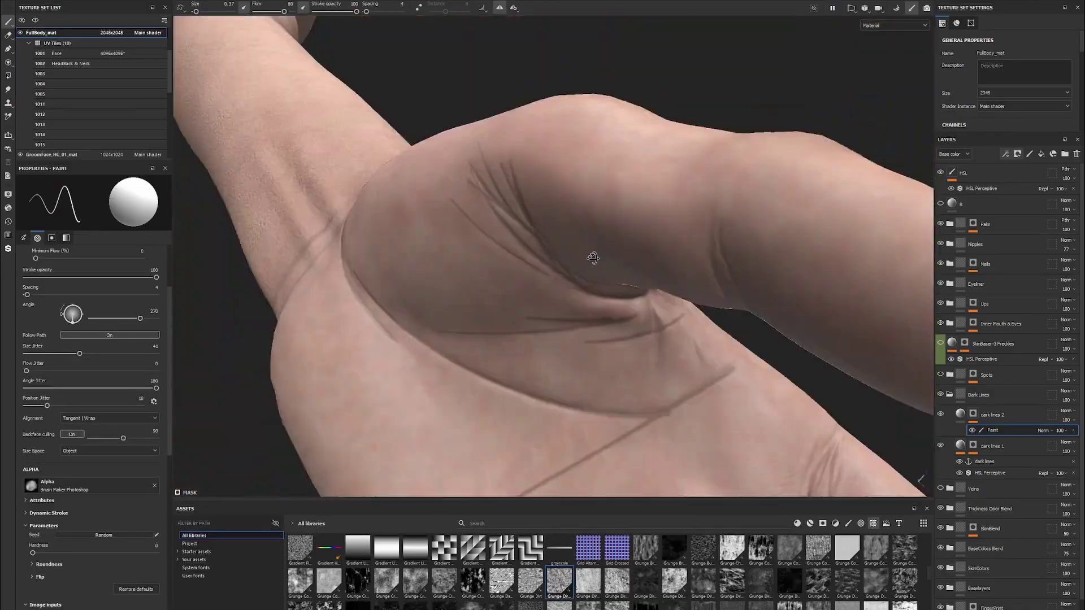
{"action": "mouse_move", "coordinate": [588, 252]}
{"action": "left_mouse_down", "text": "alt"}
{"action": "mouse_move", "coordinate": [332, 211]}
{"action": "mouse_move", "coordinate": [593, 291]}
{"action": "mouse_move", "coordinate": [381, 182]}
{"action": "mouse_move", "coordinate": [628, 356]}
{"action": "mouse_move", "coordinate": [561, 303]}
{"action": "mouse_move", "coordinate": [480, 314]}
{"action": "mouse_move", "coordinate": [608, 234]}
{"action": "left_mouse_up", "text": "alt"}
Paint and erase dark crease lines across the palm and fingers
{"action": "key", "text": "e"}
{"action": "key", "text": "p"}
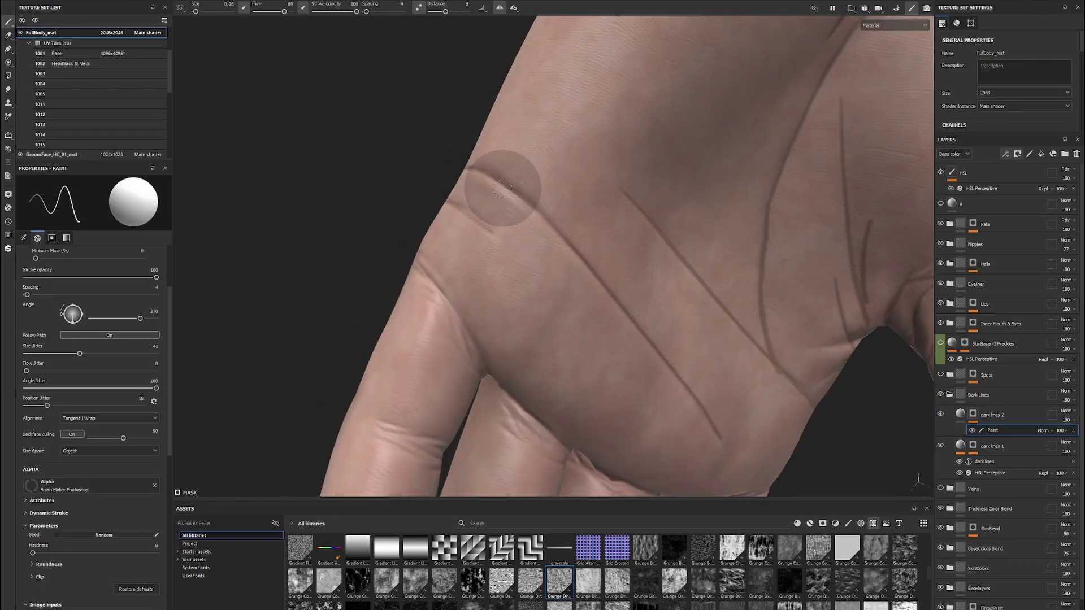
{"action": "mouse_move", "coordinate": [502, 189]}
{"action": "left_mouse_down", "text": "alt"}
{"action": "mouse_move", "coordinate": [544, 218]}
{"action": "mouse_move", "coordinate": [459, 278]}
{"action": "left_mouse_up", "text": "alt"}
{"action": "mouse_move", "coordinate": [473, 235]}
{"action": "left_mouse_down", "text": "alt"}
{"action": "mouse_move", "coordinate": [443, 243]}
{"action": "mouse_move", "coordinate": [727, 235]}
{"action": "mouse_move", "coordinate": [558, 362]}
{"action": "left_mouse_up", "text": "alt"}
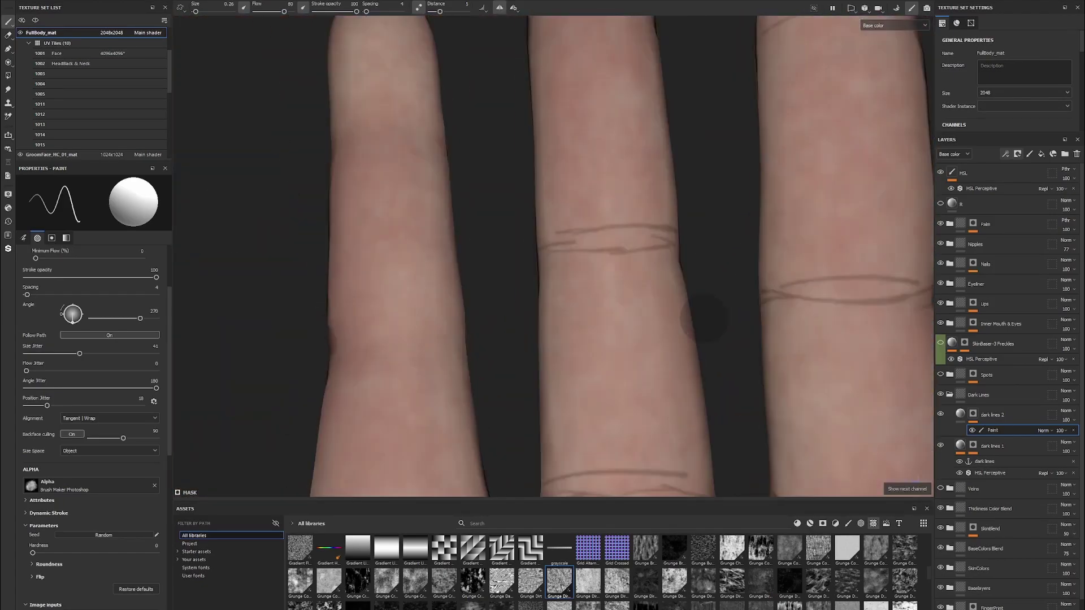
{"action": "key", "text": "m"}
{"action": "mouse_move", "coordinate": [701, 316]}
{"action": "left_mouse_down", "text": "alt"}
{"action": "mouse_move", "coordinate": [564, 380]}
{"action": "mouse_move", "coordinate": [399, 395]}
{"action": "mouse_move", "coordinate": [576, 371]}
{"action": "left_mouse_up", "text": "alt"}
{"action": "scroll", "coordinate": [444, 401], "scroll_direction": "up", "scroll_amount": 2}
{"action": "scroll", "coordinate": [399, 355], "scroll_direction": "up", "scroll_amount": 2}
{"action": "scroll", "coordinate": [654, 278], "scroll_direction": "down", "scroll_amount": 2}
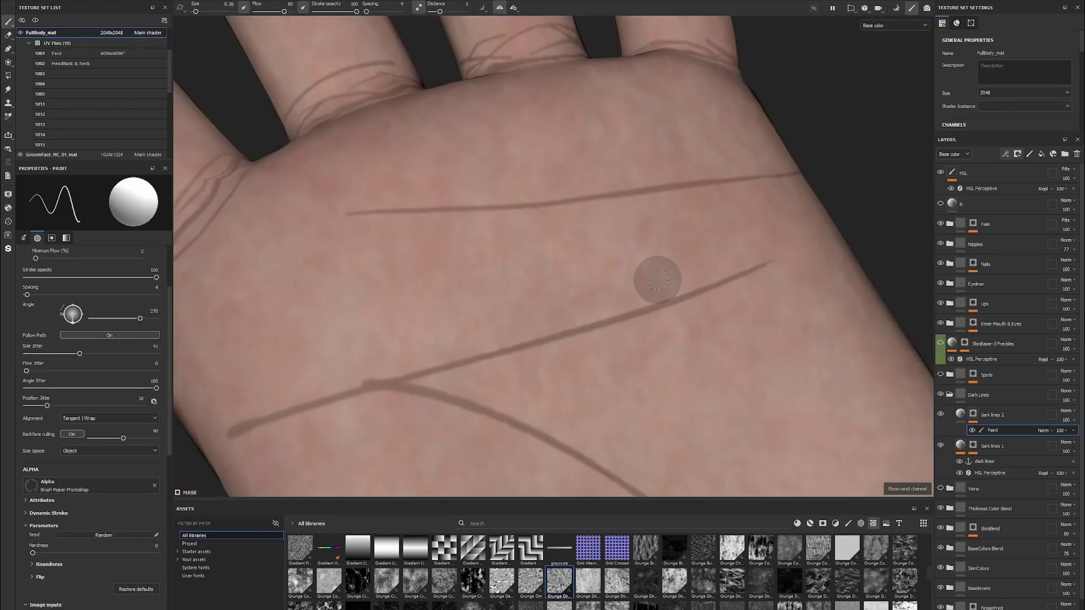
{"action": "mouse_move", "coordinate": [654, 279]}
{"action": "left_mouse_down", "text": "alt"}
{"action": "mouse_move", "coordinate": [630, 358]}
{"action": "mouse_move", "coordinate": [607, 306]}
{"action": "mouse_move", "coordinate": [395, 189]}
{"action": "mouse_move", "coordinate": [501, 303]}
{"action": "mouse_move", "coordinate": [653, 362]}
{"action": "mouse_move", "coordinate": [627, 309]}
{"action": "left_mouse_up", "text": "alt"}
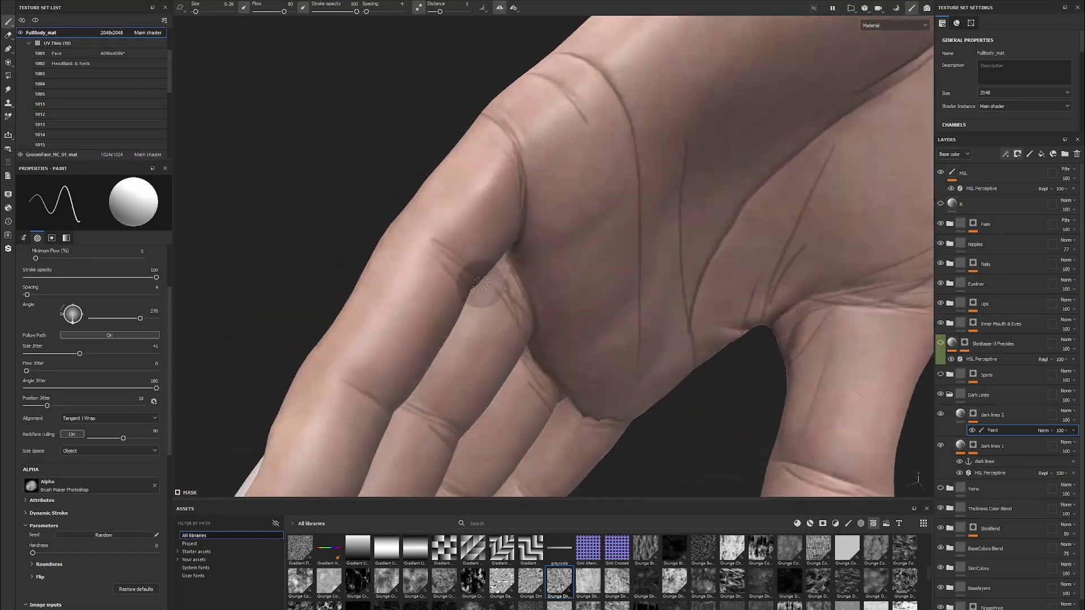
Soften dark lines 2 with a Blur filter, then duplicate the layer with Ctrl+D
{"action": "key", "text": "c"}
{"action": "mouse_move", "coordinate": [570, 267]}
{"action": "left_mouse_down", "text": "alt"}
{"action": "mouse_move", "coordinate": [435, 278]}
{"action": "mouse_move", "coordinate": [537, 294]}
{"action": "mouse_move", "coordinate": [640, 276]}
{"action": "mouse_move", "coordinate": [717, 365]}
{"action": "mouse_move", "coordinate": [460, 235]}
{"action": "mouse_move", "coordinate": [564, 315]}
{"action": "mouse_move", "coordinate": [622, 283]}
{"action": "left_mouse_up", "text": "alt"}
{"action": "key", "text": "c"}
{"action": "key", "text": "m"}
{"action": "left_click", "coordinate": [1005, 154]}
{"action": "key", "text": "c"}
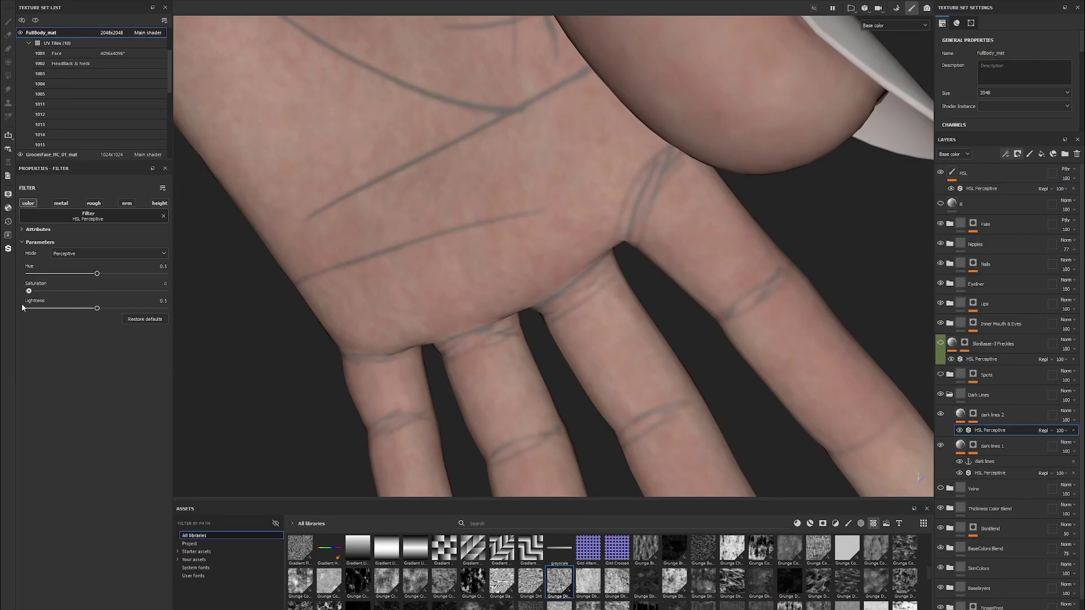
{"action": "key", "text": "ctrl+d"}
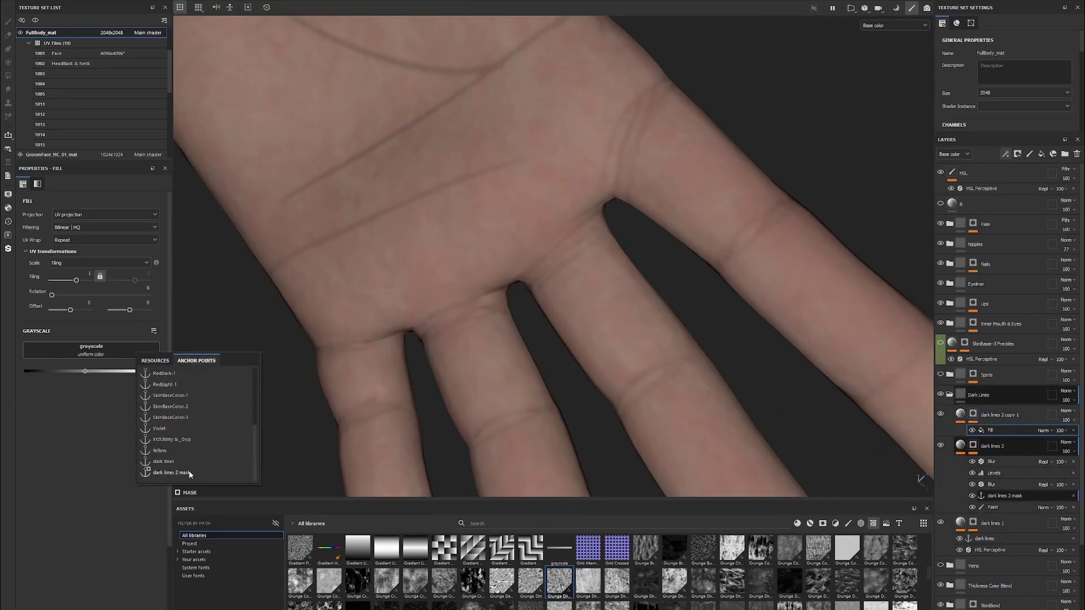
Drive the fill from the dark lines 2 mask using Grunge Scratches Fine at tiling 32
{"action": "left_click", "coordinate": [189, 473]}
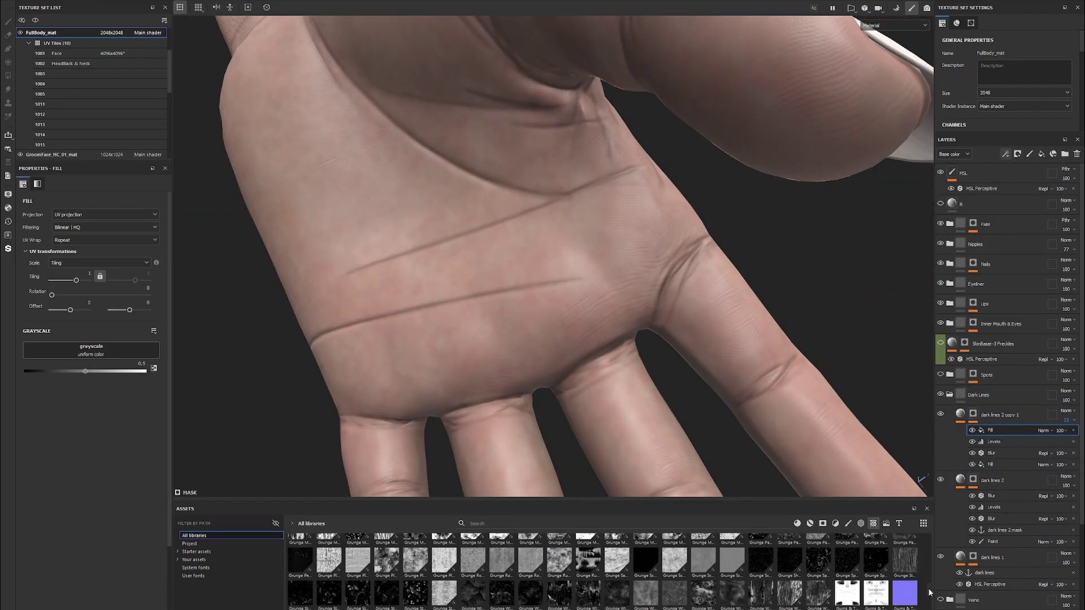
{"action": "left_click_drag", "start_coordinate": [141, 358], "coordinate": [141, 357]}
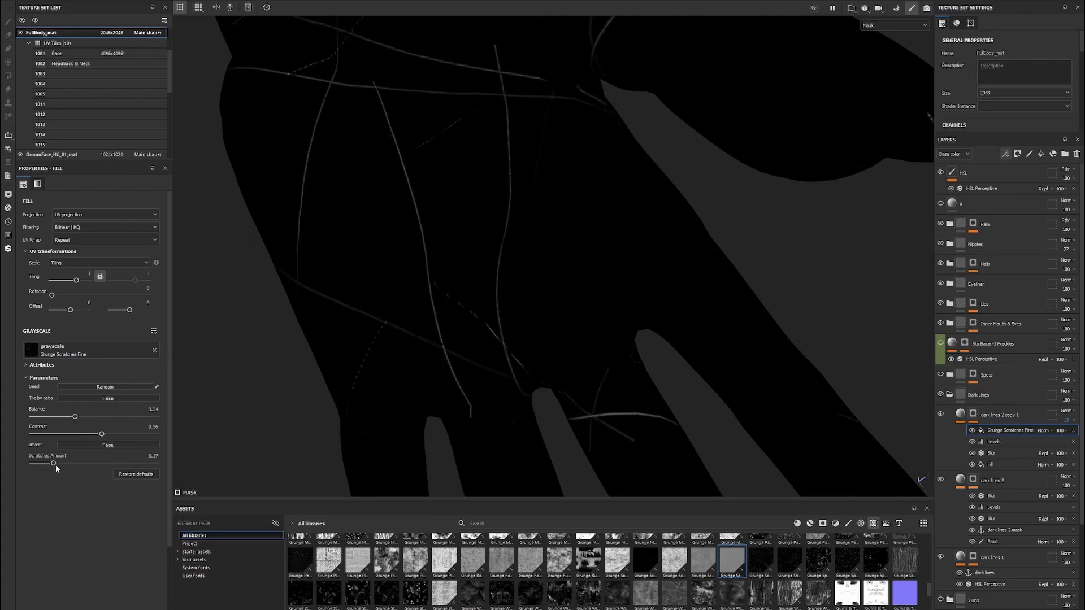
{"action": "left_click_drag", "start_coordinate": [89, 300], "coordinate": [90, 300]}
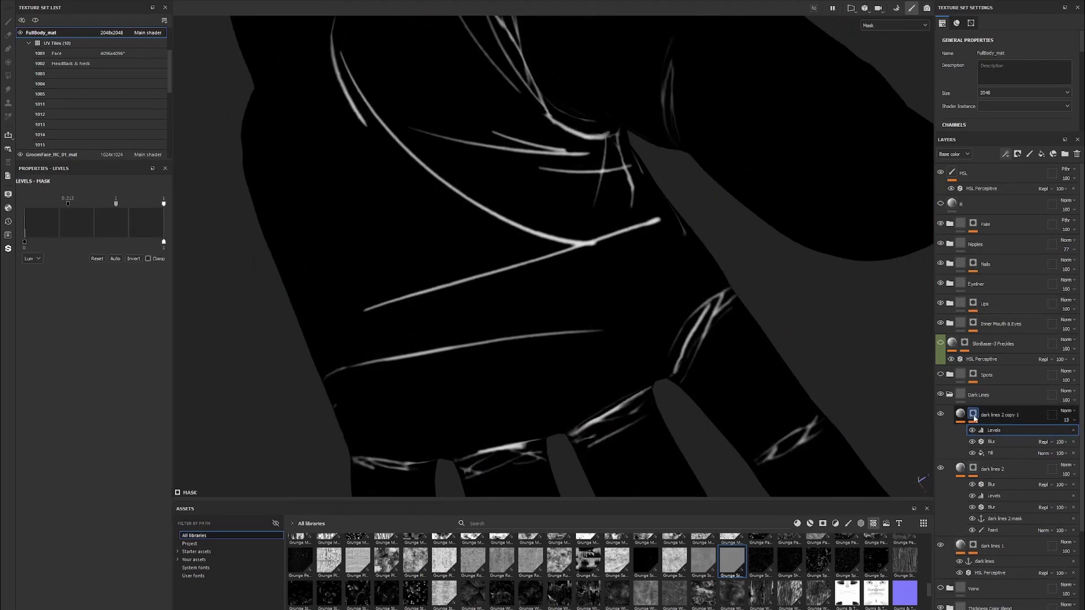
{"action": "type", "text": "scrat"}
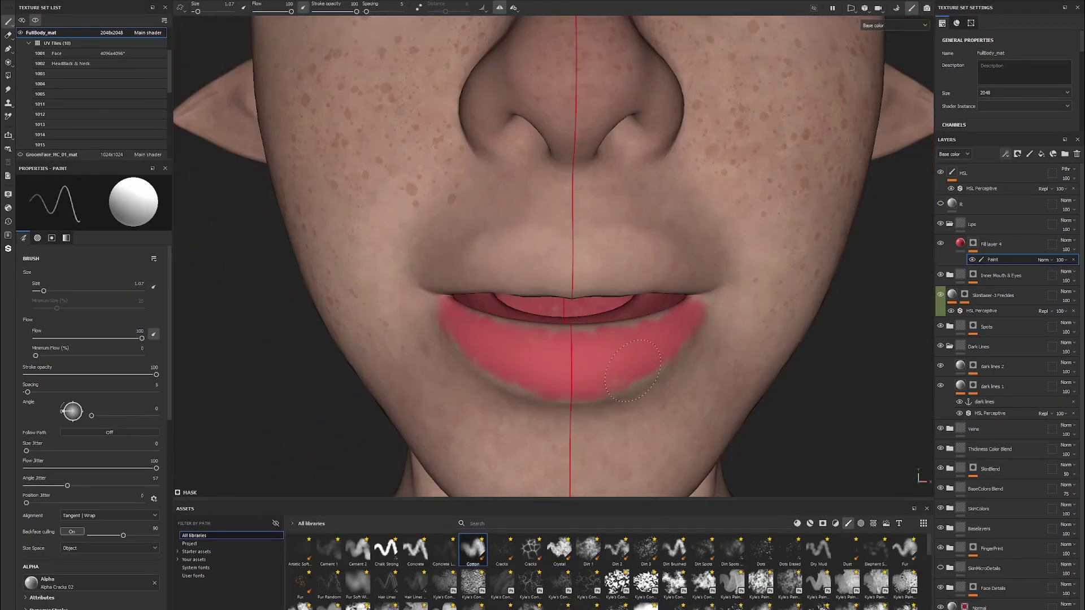
Set the lip fill's base colour to a muted red, checking it from front and side
{"action": "left_click_drag", "start_coordinate": [633, 370], "coordinate": [799, 274], "text": "alt"}
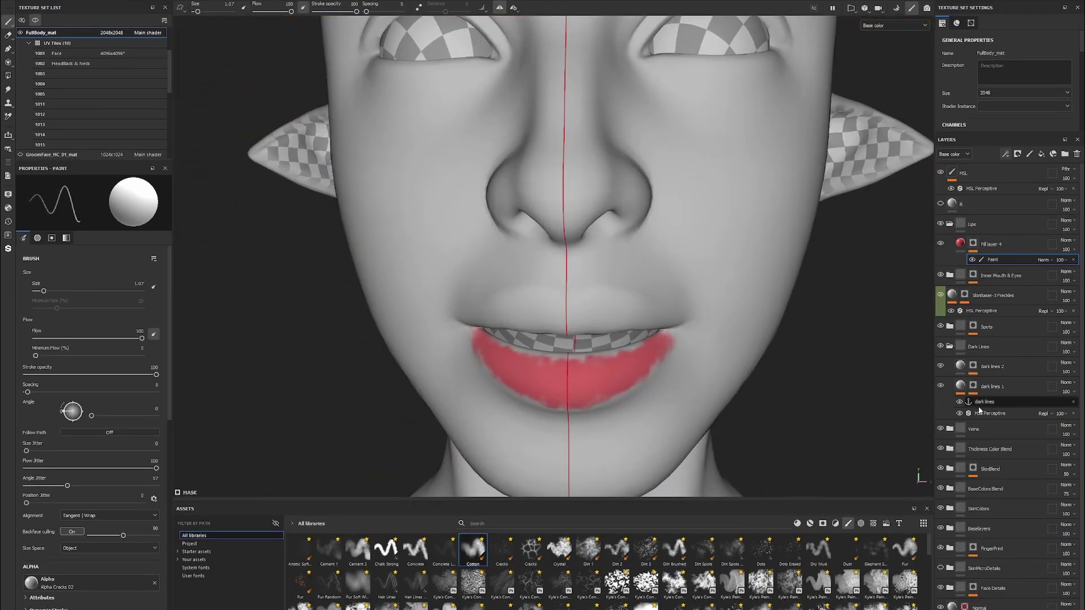
{"action": "left_click", "coordinate": [950, 347]}
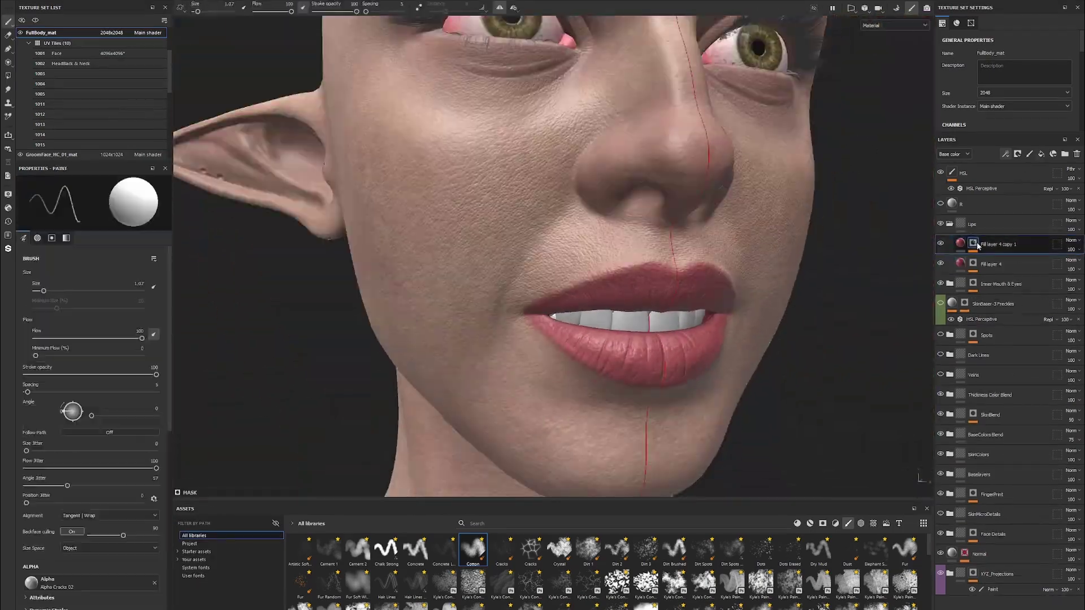
{"action": "left_click", "coordinate": [960, 244]}
{"action": "left_click", "coordinate": [88, 411]}
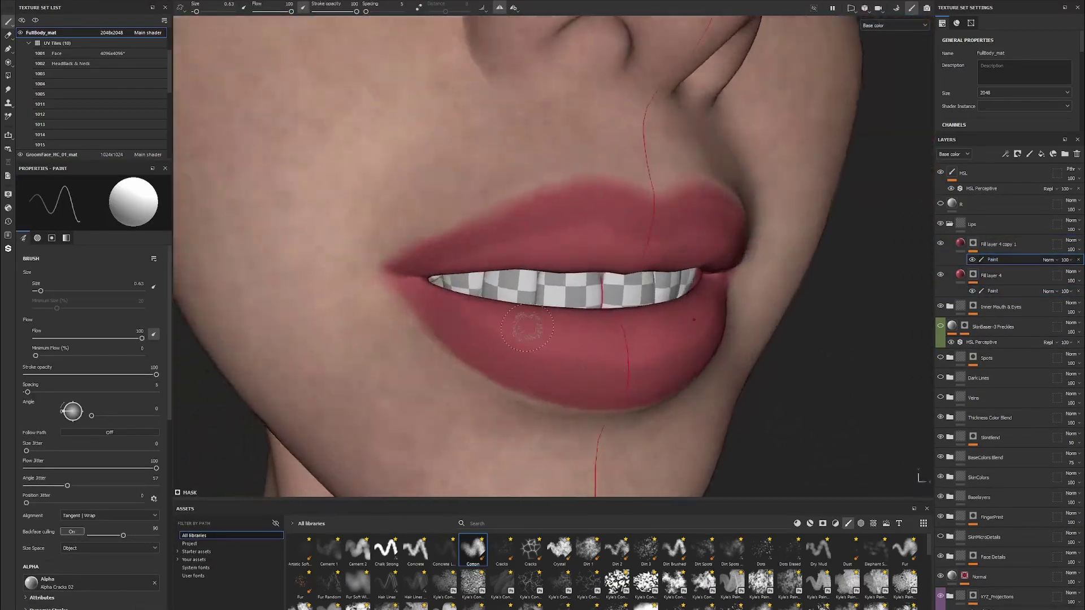
{"action": "mouse_move", "coordinate": [526, 328]}
{"action": "left_mouse_down", "text": "alt"}
{"action": "mouse_move", "coordinate": [585, 293]}
{"action": "mouse_move", "coordinate": [556, 264]}
{"action": "left_mouse_up", "text": "alt"}
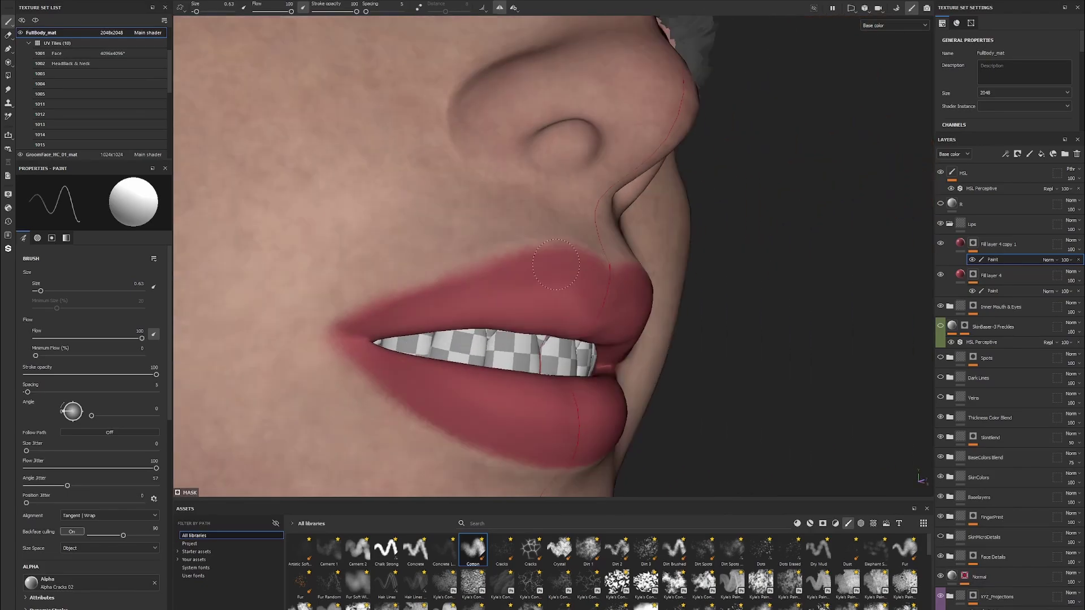
{"action": "mouse_move", "coordinate": [208, 307]}
{"action": "left_mouse_down", "text": "alt"}
{"action": "mouse_move", "coordinate": [643, 237]}
{"action": "mouse_move", "coordinate": [598, 284]}
{"action": "left_mouse_up", "text": "alt"}
{"action": "scroll", "coordinate": [643, 237], "scroll_direction": "down", "scroll_amount": 5}
{"action": "key", "text": "m"}
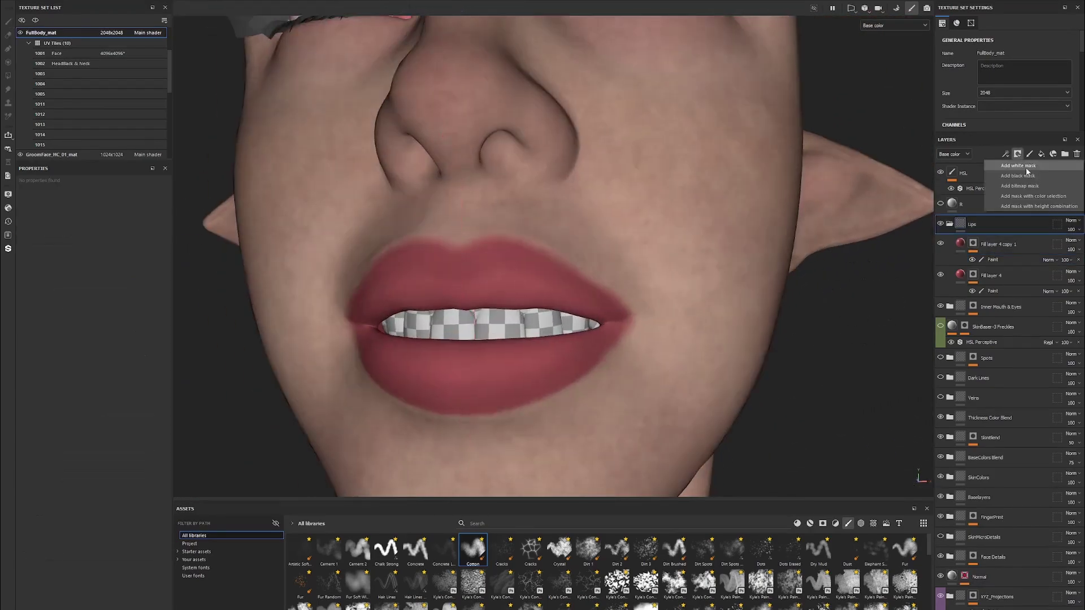
{"action": "mouse_move", "coordinate": [622, 320]}
{"action": "left_mouse_down", "text": "alt"}
{"action": "mouse_move", "coordinate": [498, 430]}
{"action": "mouse_move", "coordinate": [652, 296]}
{"action": "left_mouse_up", "text": "alt"}
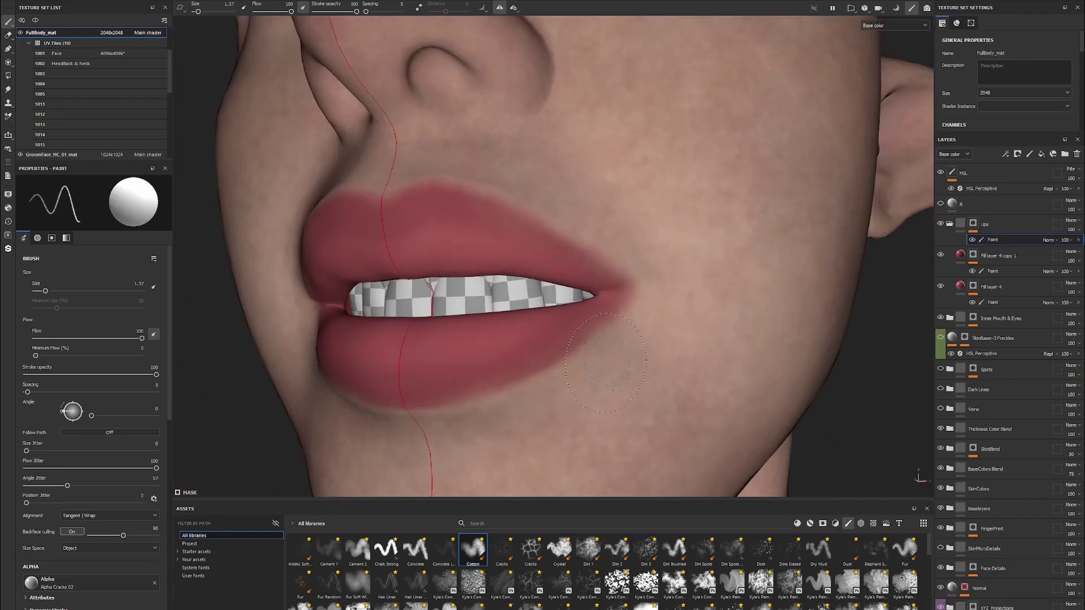
{"action": "scroll", "coordinate": [651, 296], "scroll_direction": "down", "scroll_amount": 5}
{"action": "key", "text": "m"}
Add another fill layer to the Lips group and smudge its mask edges
{"action": "left_click", "coordinate": [1025, 186]}
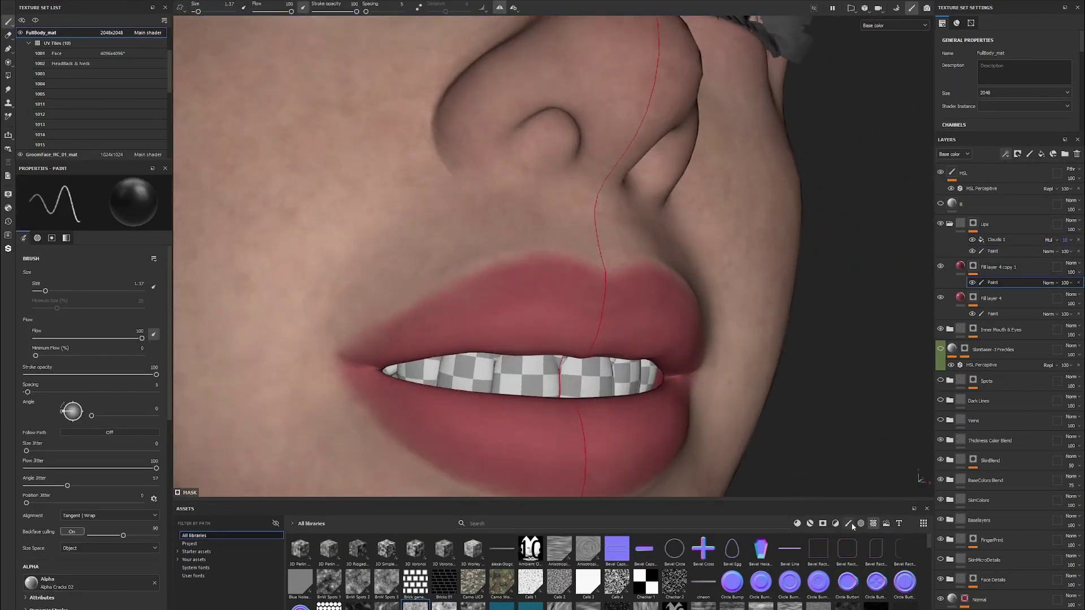
{"action": "left_click", "coordinate": [849, 524]}
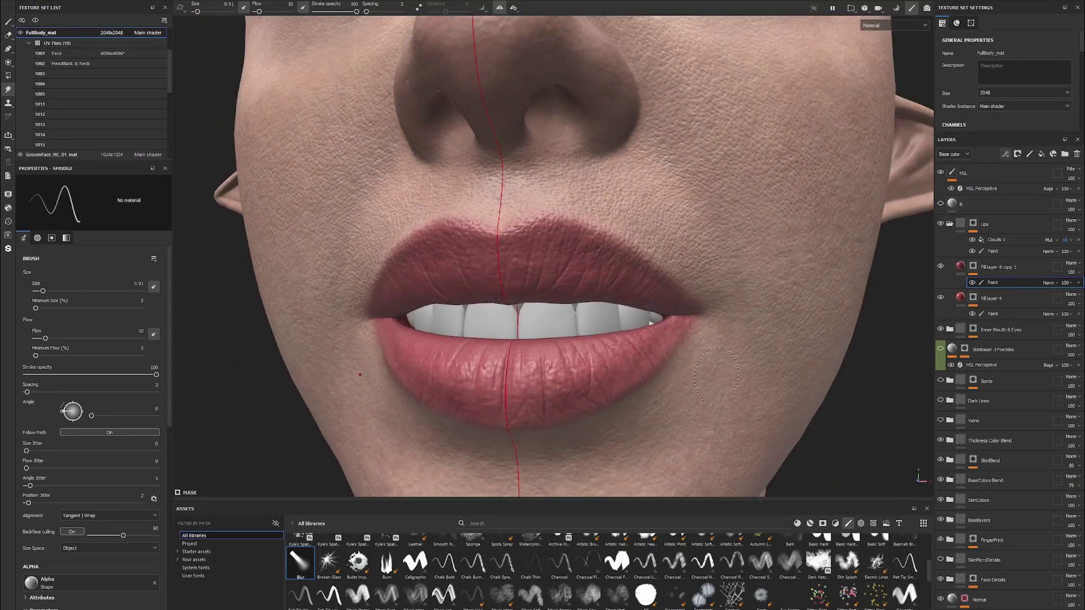
{"action": "left_click", "coordinate": [979, 315], "text": "alt"}
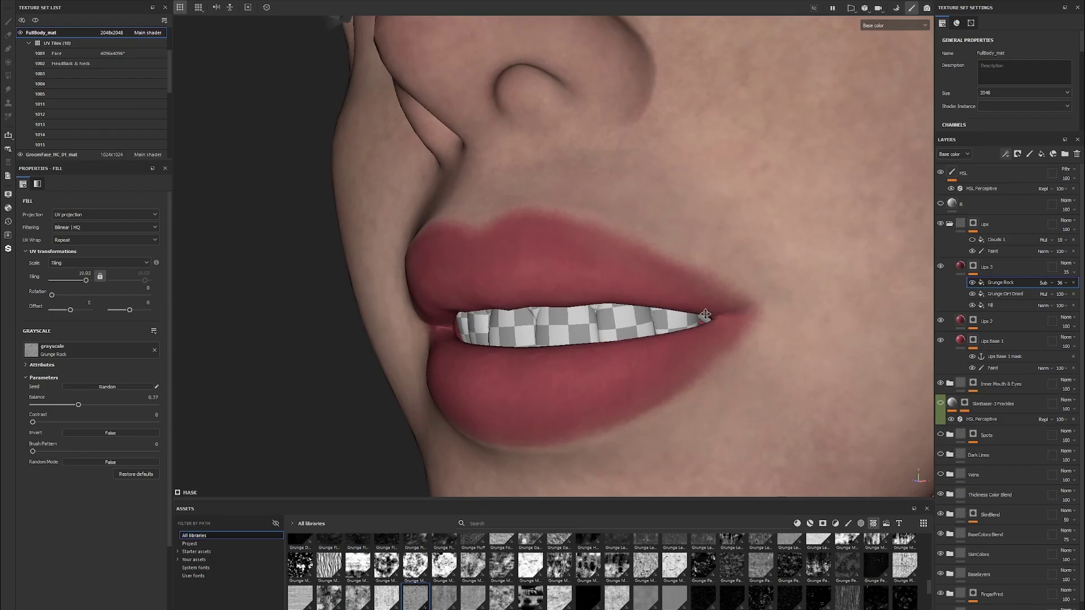
{"action": "left_click_drag", "start_coordinate": [561, 266], "coordinate": [739, 364], "text": "alt"}
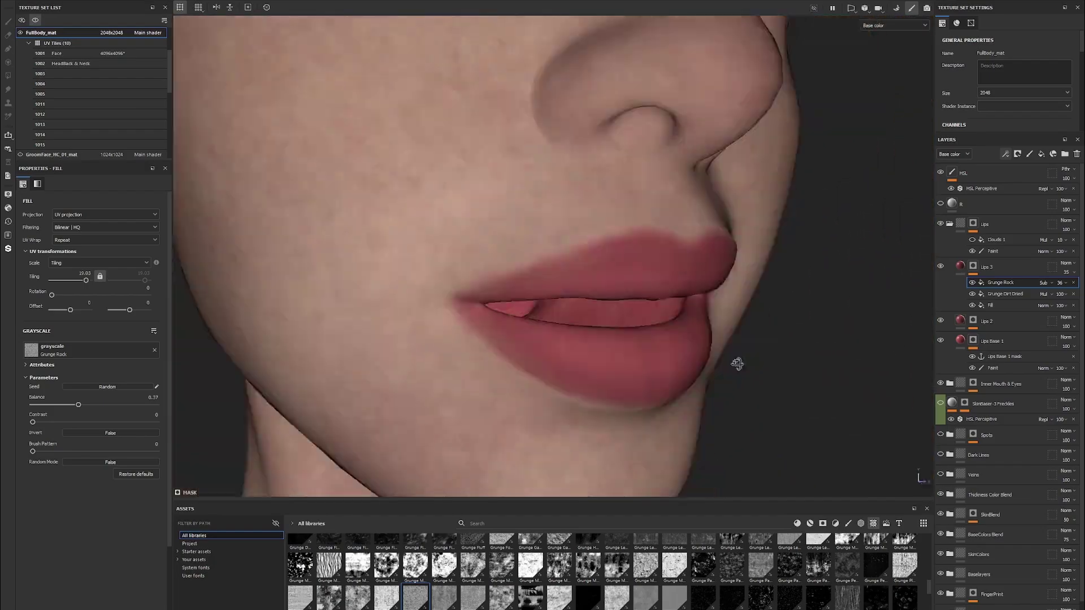
{"action": "left_click_drag", "start_coordinate": [589, 380], "coordinate": [810, 336], "text": "alt"}
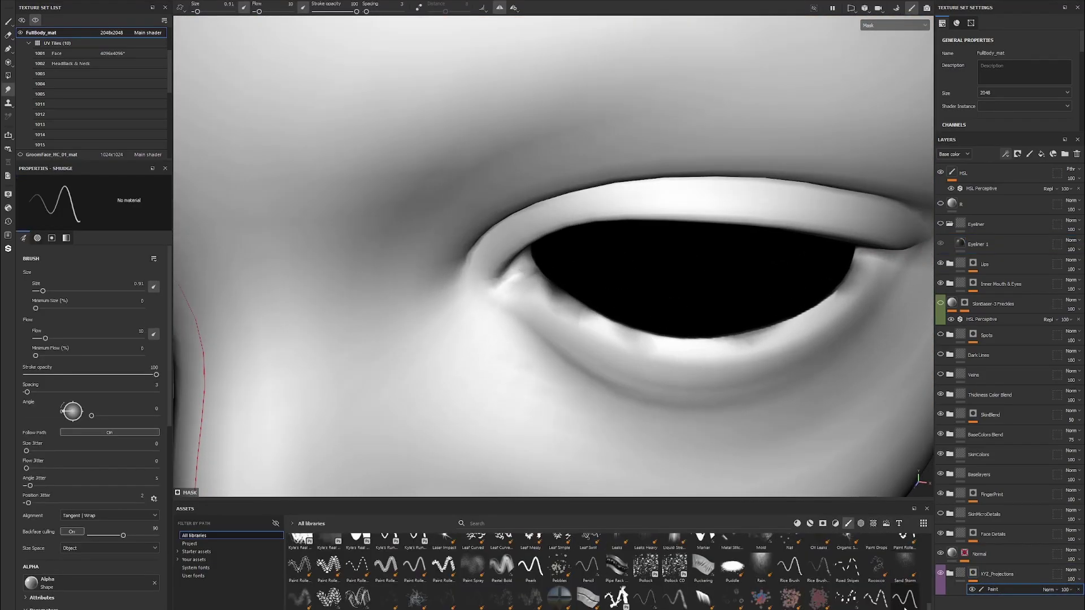
Paint a dark eyeliner band along the upper eyelid with a larger brush, smudging its edges
{"action": "left_click", "coordinate": [905, 599]}
{"action": "scroll", "coordinate": [905, 599], "scroll_direction": "up", "scroll_amount": 3}
{"action": "left_click_drag", "start_coordinate": [554, 302], "coordinate": [805, 318], "text": "alt"}
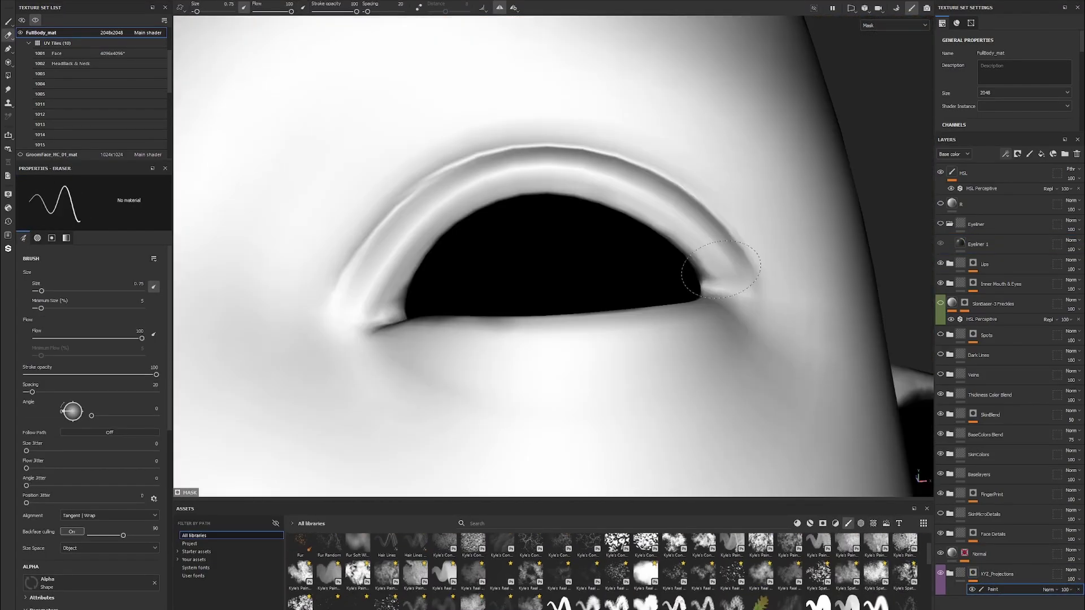
{"action": "left_click_drag", "start_coordinate": [665, 353], "coordinate": [565, 373], "text": "alt"}
{"action": "key", "text": "5"}
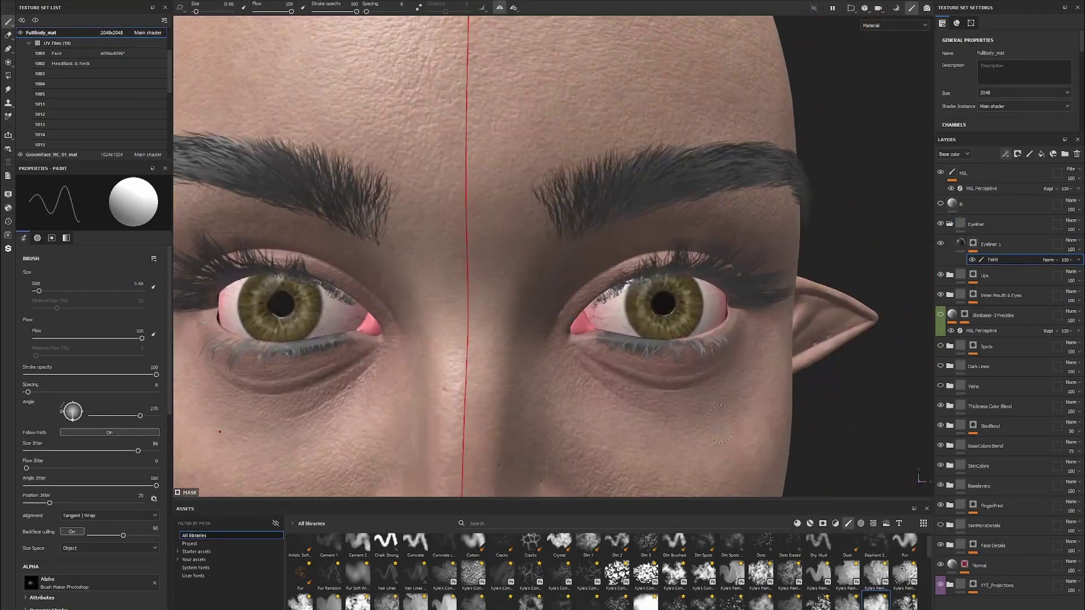
{"action": "key", "text": "alt+q"}
{"action": "left_click_drag", "start_coordinate": [665, 369], "coordinate": [632, 392], "text": "alt"}
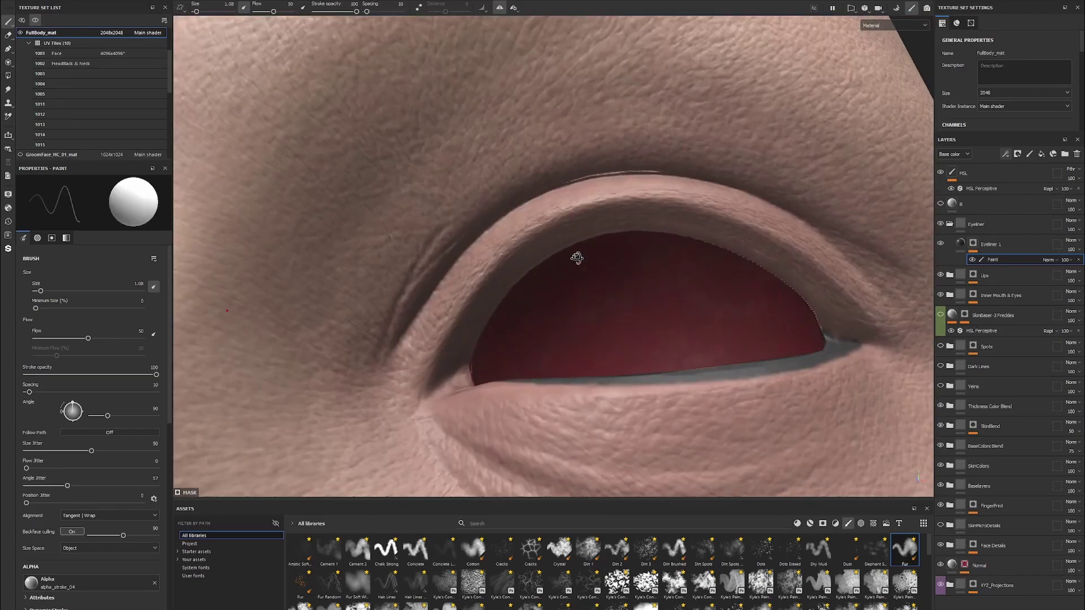
{"action": "left_click_drag", "start_coordinate": [577, 258], "coordinate": [475, 211], "text": "alt"}
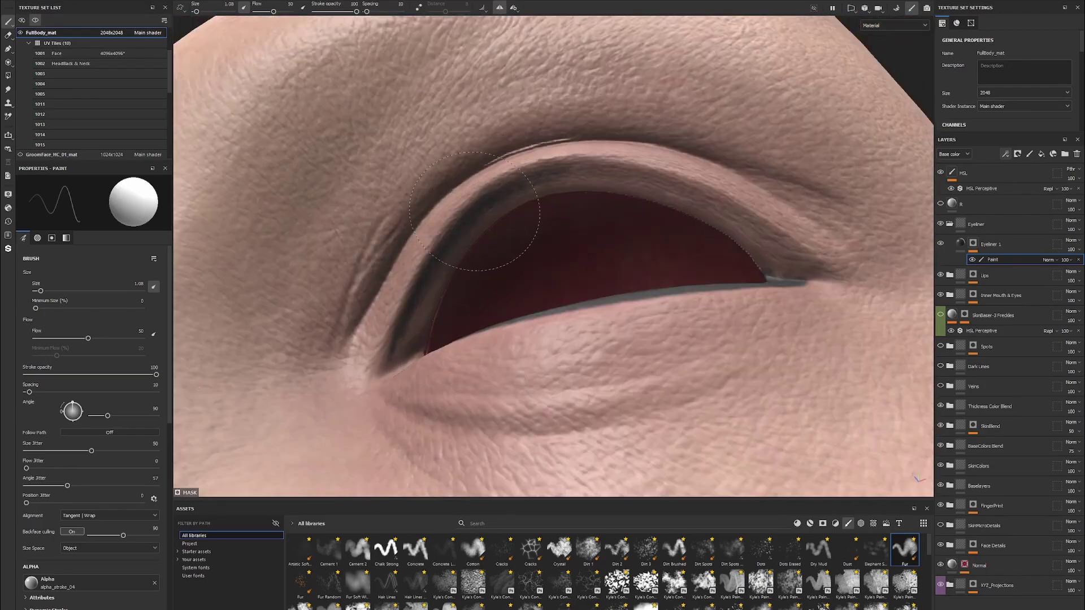
Inspect the eyeliner from frontal and angled close-ups in base colour and material views
{"action": "key", "text": "c"}
{"action": "left_click_drag", "start_coordinate": [557, 167], "coordinate": [738, 282], "text": "alt"}
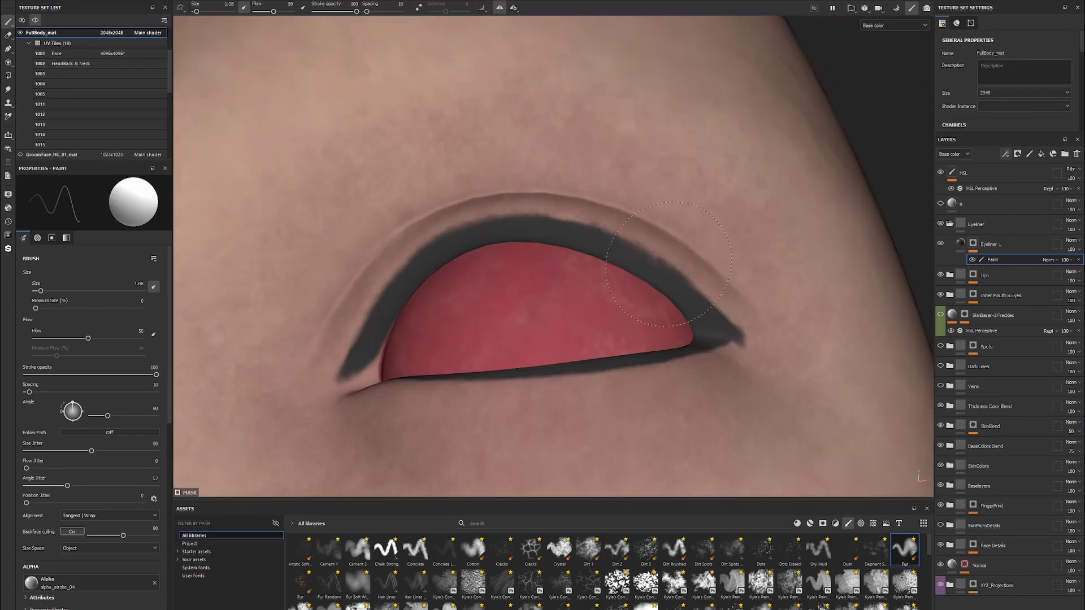
{"action": "mouse_move", "coordinate": [668, 264]}
{"action": "left_mouse_down", "text": "alt"}
{"action": "mouse_move", "coordinate": [823, 218]}
{"action": "mouse_move", "coordinate": [563, 347]}
{"action": "left_mouse_up", "text": "alt"}
{"action": "key", "text": "m"}
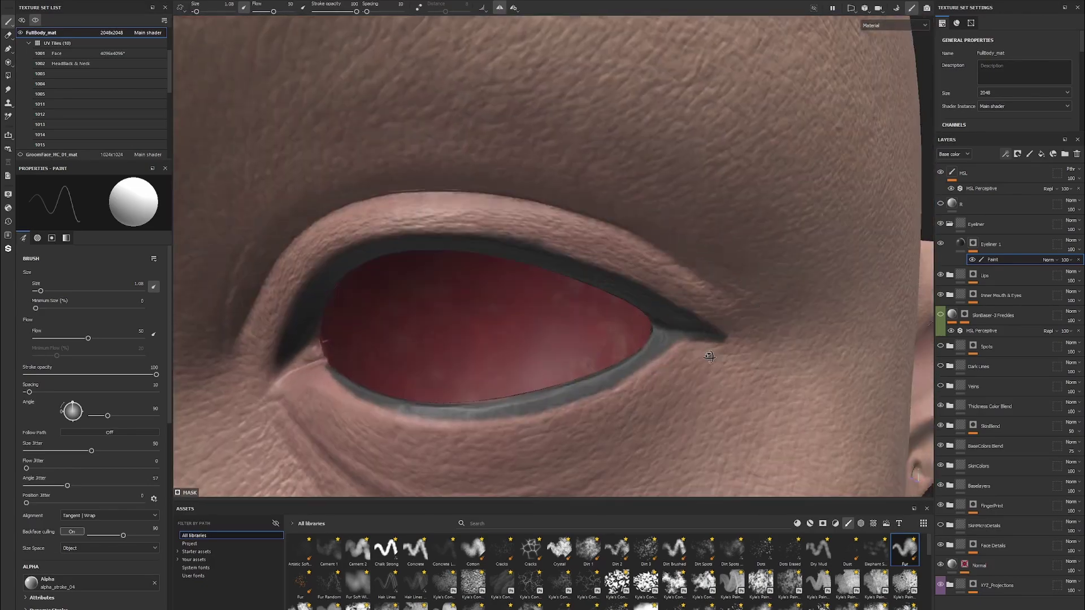
{"action": "scroll", "coordinate": [562, 347], "scroll_direction": "down", "scroll_amount": 3}
{"action": "key", "text": "alt+q"}
{"action": "key", "text": "f"}
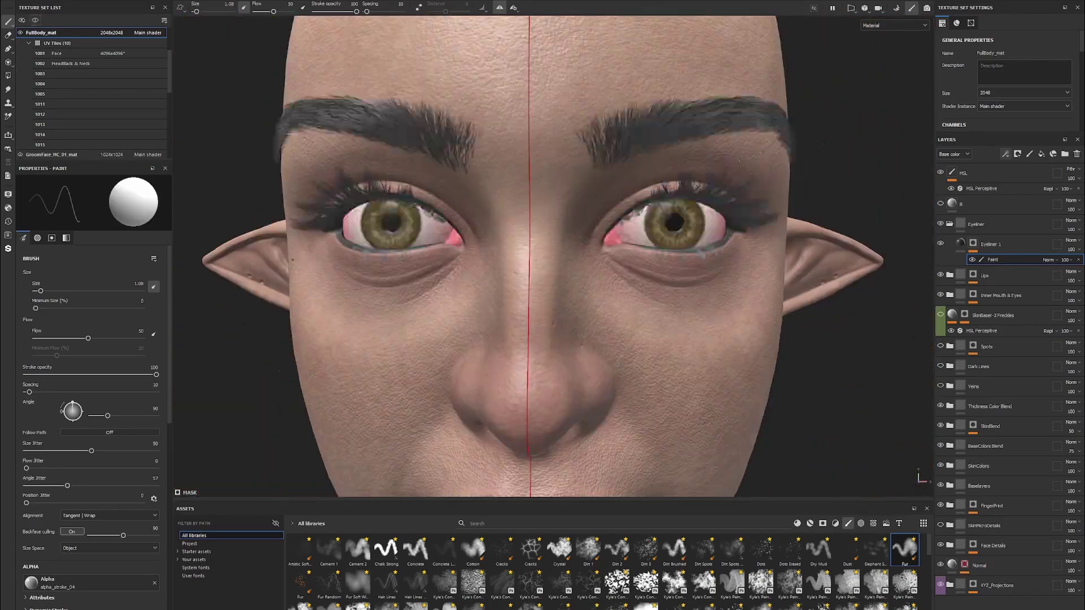
{"action": "scroll", "coordinate": [649, 230], "scroll_direction": "up", "scroll_amount": 10}
{"action": "mouse_move", "coordinate": [649, 230]}
{"action": "left_mouse_down", "text": "alt"}
{"action": "mouse_move", "coordinate": [672, 350]}
{"action": "mouse_move", "coordinate": [604, 291]}
{"action": "mouse_move", "coordinate": [544, 298]}
{"action": "mouse_move", "coordinate": [543, 331]}
{"action": "left_mouse_up", "text": "alt"}
{"action": "scroll", "coordinate": [581, 278], "scroll_direction": "down", "scroll_amount": 3}
{"action": "scroll", "coordinate": [545, 299], "scroll_direction": "up", "scroll_amount": 5}
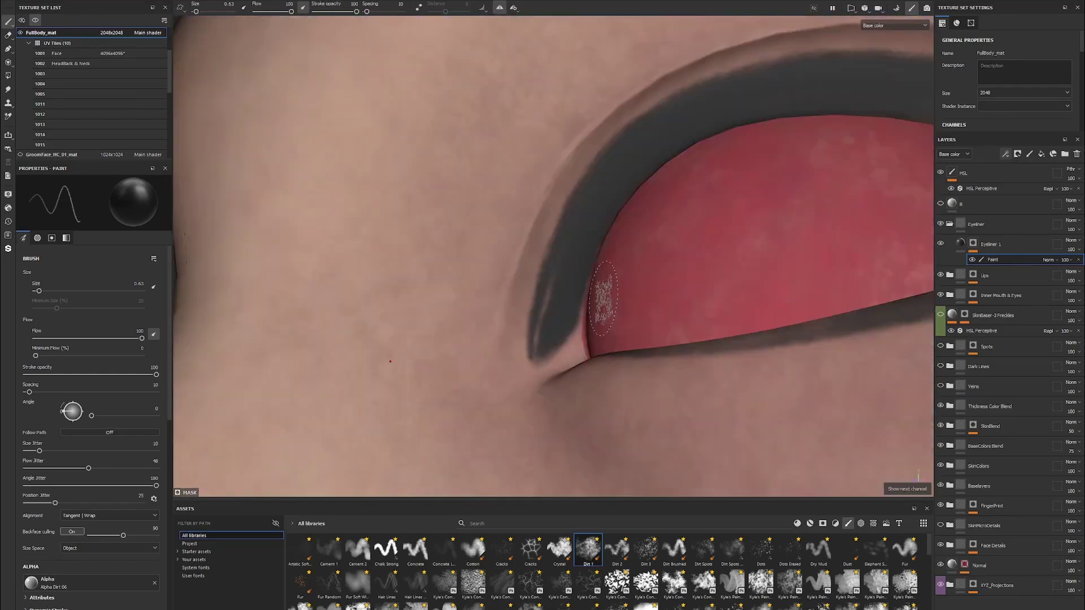
Adjust the eyeliner fill's base colour and inspect the result around the eye
{"action": "key", "text": "c"}
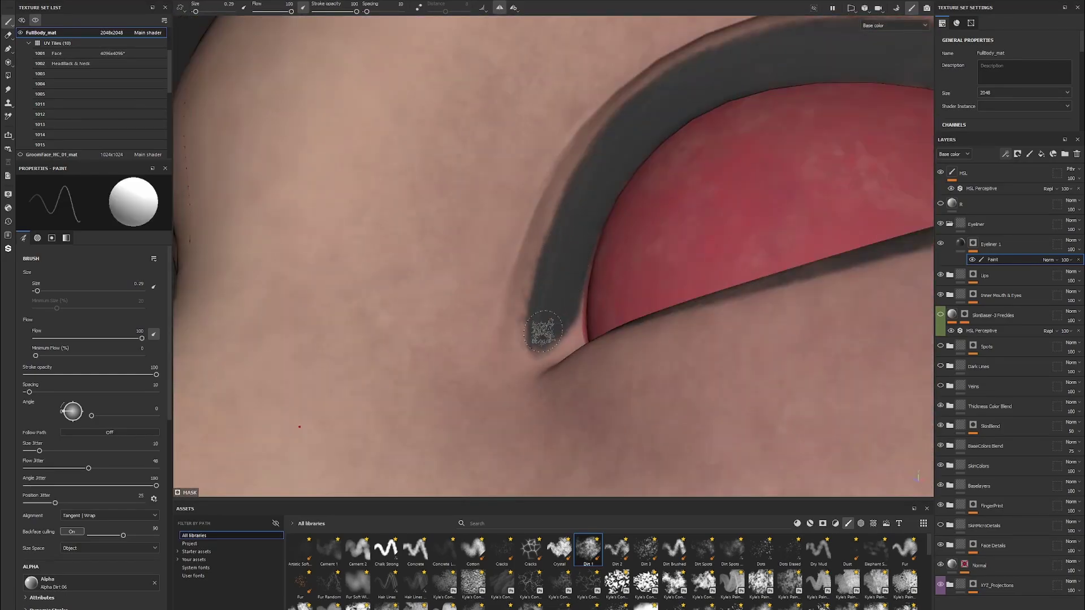
{"action": "scroll", "coordinate": [543, 331], "scroll_direction": "down", "scroll_amount": 3}
{"action": "mouse_move", "coordinate": [552, 235]}
{"action": "left_mouse_down", "text": "alt"}
{"action": "mouse_move", "coordinate": [635, 381]}
{"action": "mouse_move", "coordinate": [538, 339]}
{"action": "left_mouse_up", "text": "alt"}
{"action": "key", "text": "f"}
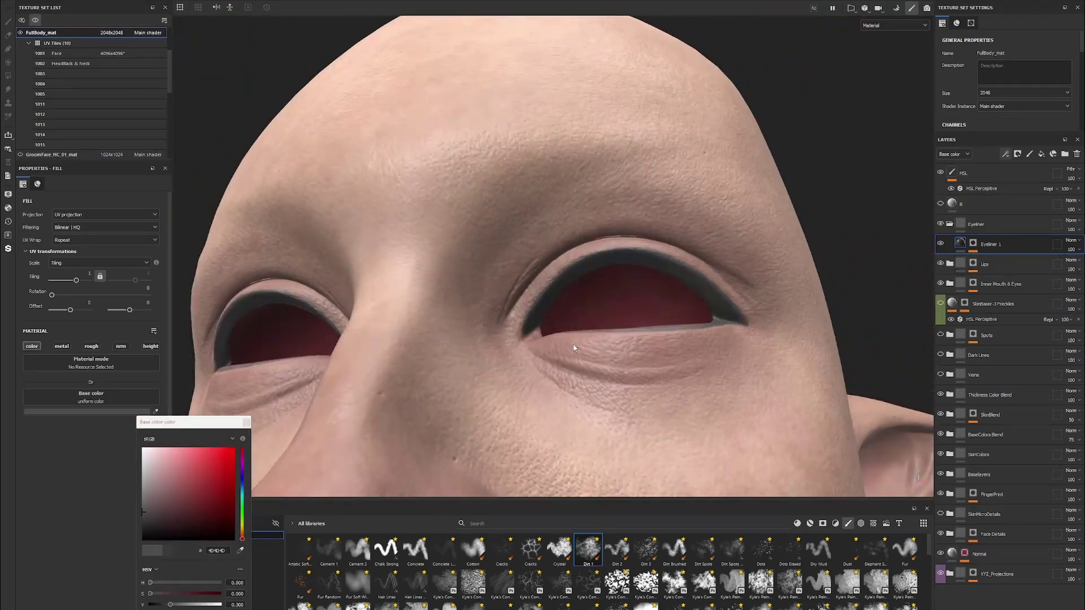
{"action": "left_click", "coordinate": [243, 605]}
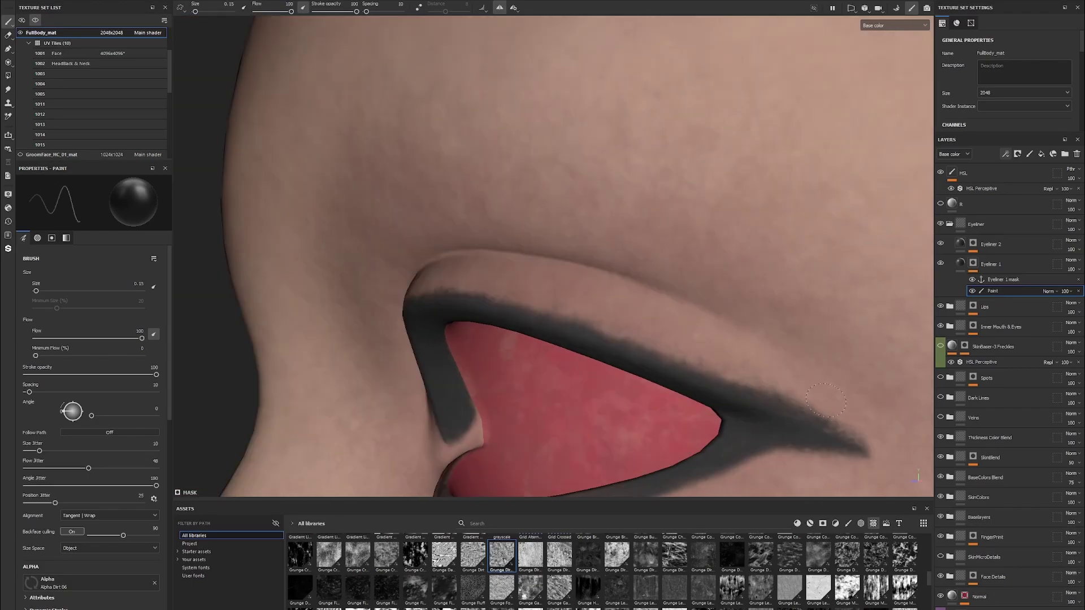
{"action": "left_click_drag", "start_coordinate": [549, 292], "coordinate": [609, 180], "text": "alt"}
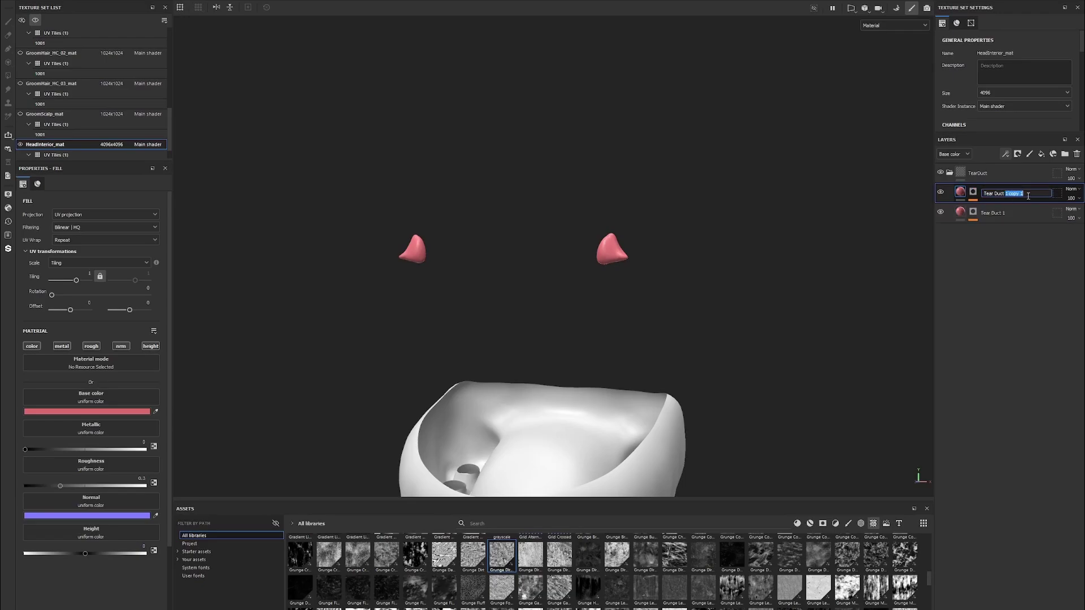
Name the layer Tear Duct 2, then break up Gums 2 with Fractal Sum 4 curvature and Grunge Dirt
{"action": "type", "text": "2"}
{"action": "key", "text": "Return"}
{"action": "left_click_drag", "start_coordinate": [695, 278], "coordinate": [677, 356], "text": "alt"}
{"action": "left_click", "coordinate": [14, 2]}
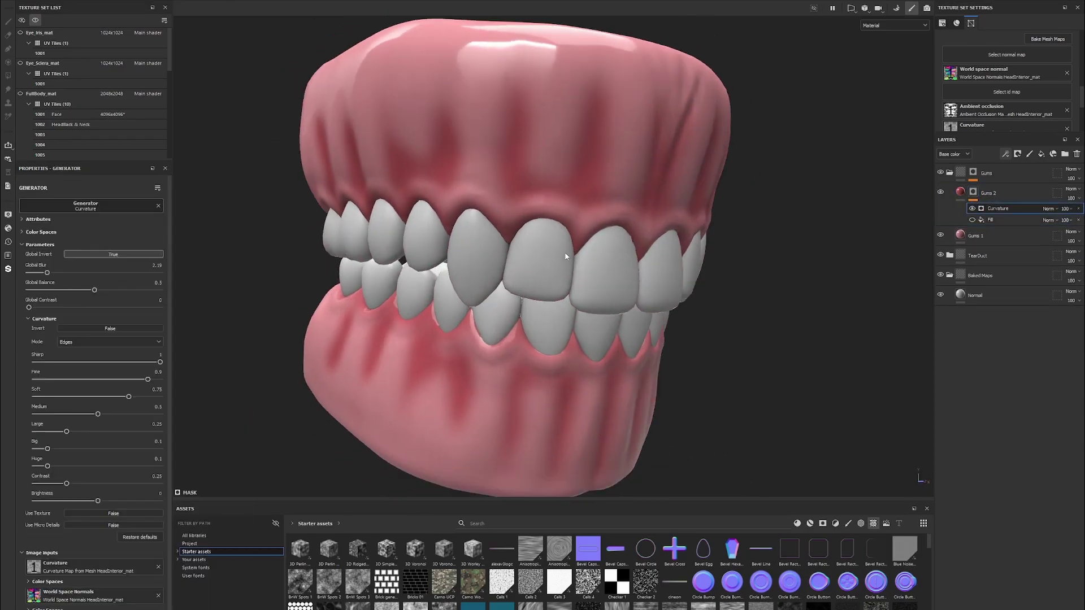
{"action": "left_click_drag", "start_coordinate": [732, 602], "coordinate": [93, 537]}
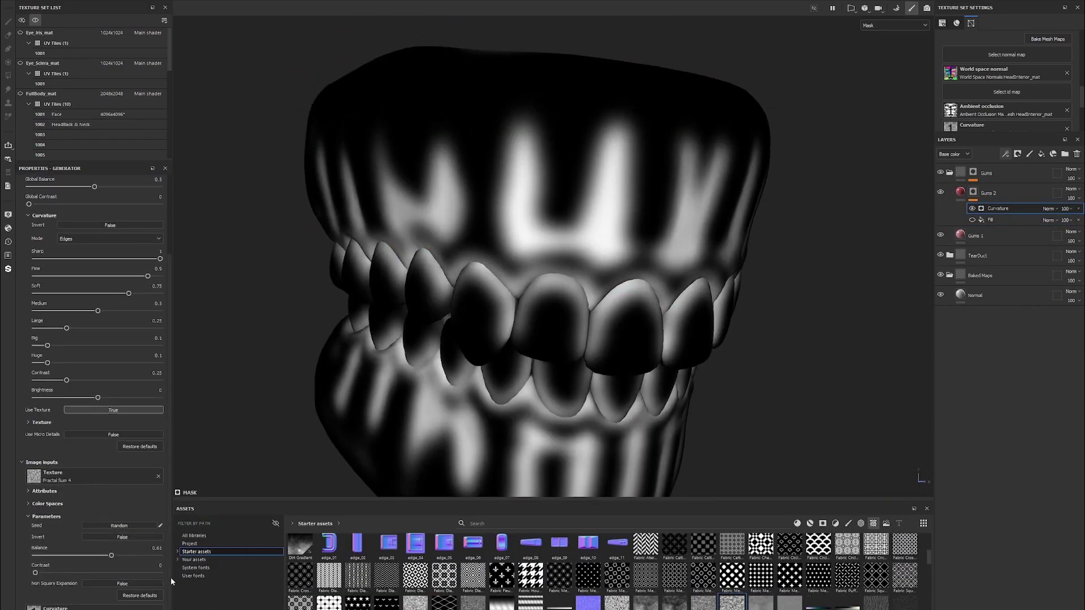
{"action": "scroll", "coordinate": [605, 571], "scroll_direction": "down", "scroll_amount": 5}
{"action": "left_click_drag", "start_coordinate": [646, 599], "coordinate": [34, 471]}
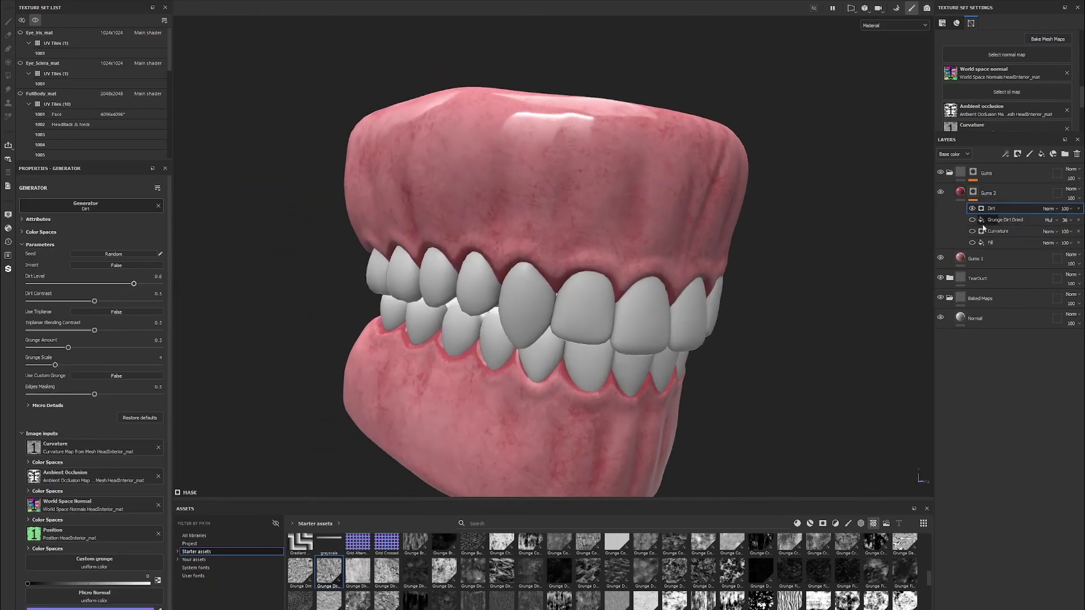
{"action": "mouse_move", "coordinate": [765, 296]}
{"action": "left_mouse_down", "text": "alt"}
{"action": "mouse_move", "coordinate": [686, 169]}
{"action": "mouse_move", "coordinate": [697, 336]}
{"action": "left_mouse_up", "text": "alt"}
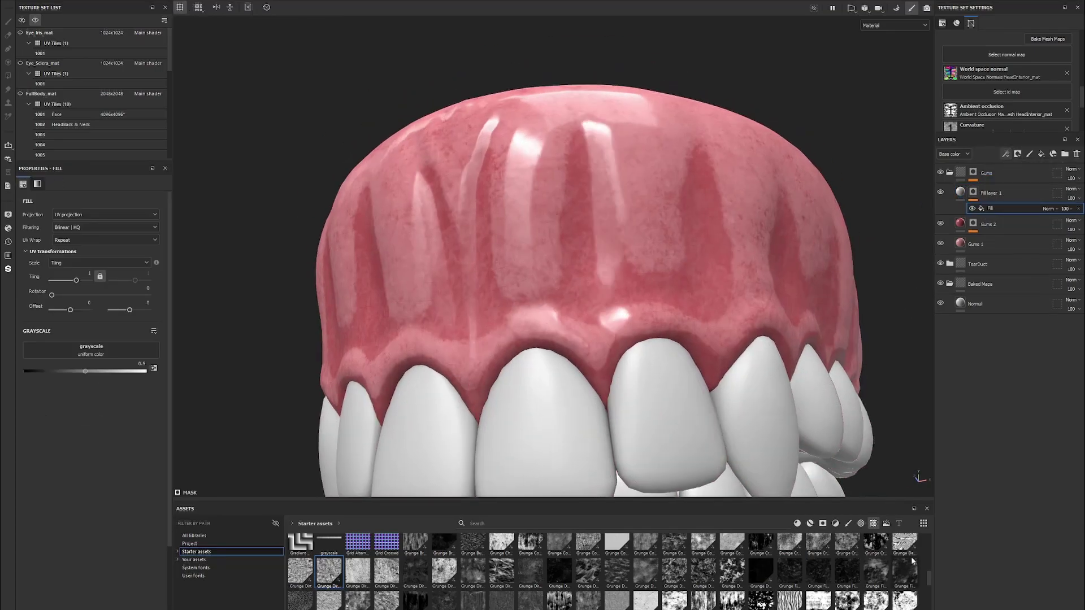
Add and rename a new paint layer on the gums, enlarging the brush for the upper gums
{"action": "scroll", "coordinate": [913, 561], "scroll_direction": "up", "scroll_amount": 3}
{"action": "scroll", "coordinate": [912, 561], "scroll_direction": "up", "scroll_amount": 3}
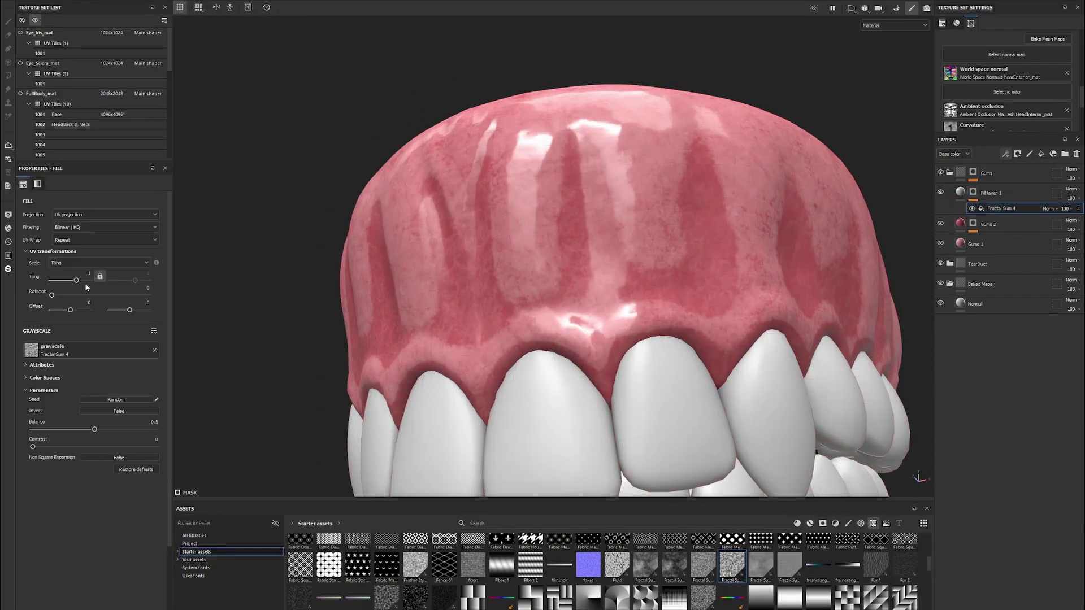
{"action": "scroll", "coordinate": [726, 263], "scroll_direction": "up", "scroll_amount": 3}
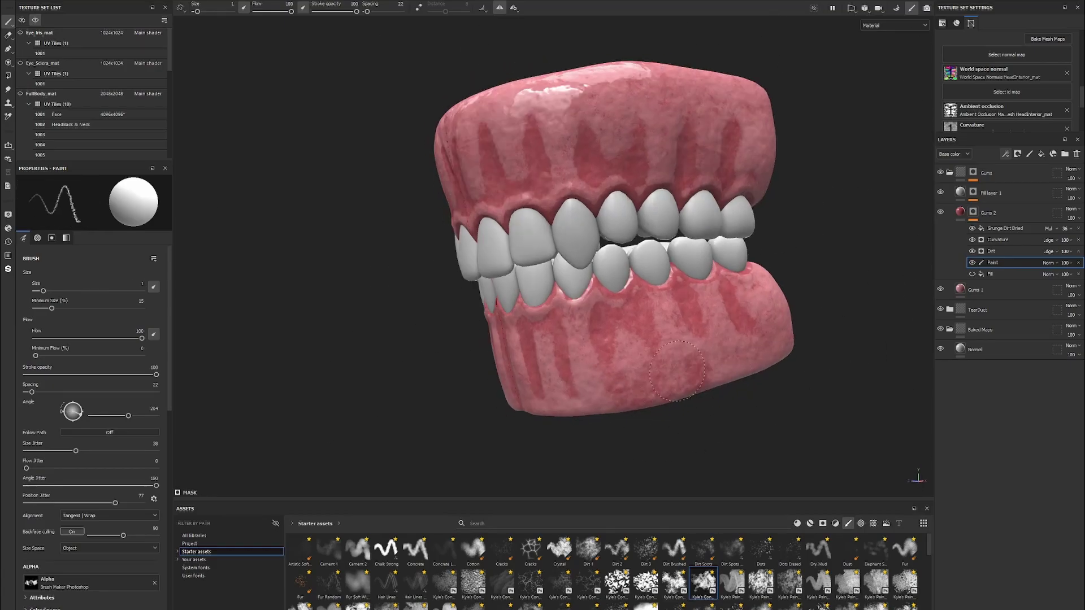
{"action": "mouse_move", "coordinate": [749, 368]}
{"action": "left_mouse_down", "text": "alt"}
{"action": "mouse_move", "coordinate": [656, 288]}
{"action": "mouse_move", "coordinate": [716, 269]}
{"action": "left_mouse_up", "text": "alt"}
{"action": "scroll", "coordinate": [656, 288], "scroll_direction": "up", "scroll_amount": 3}
{"action": "scroll", "coordinate": [666, 264], "scroll_direction": "up", "scroll_amount": 1}
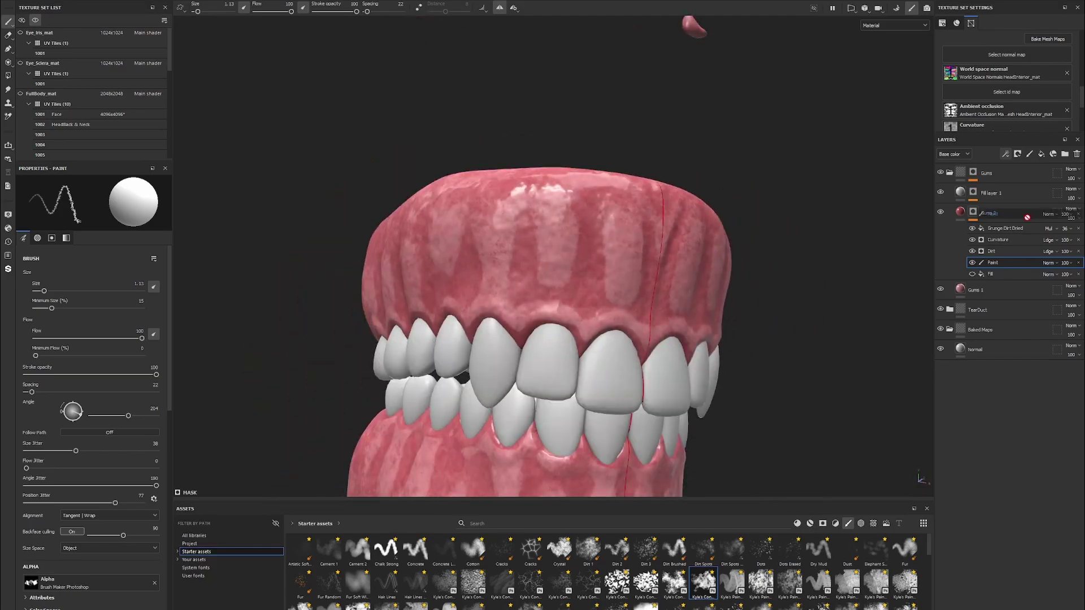
{"action": "scroll", "coordinate": [713, 377], "scroll_direction": "up", "scroll_amount": 5}
{"action": "key", "text": "c"}
{"action": "left_click", "coordinate": [1029, 153]}
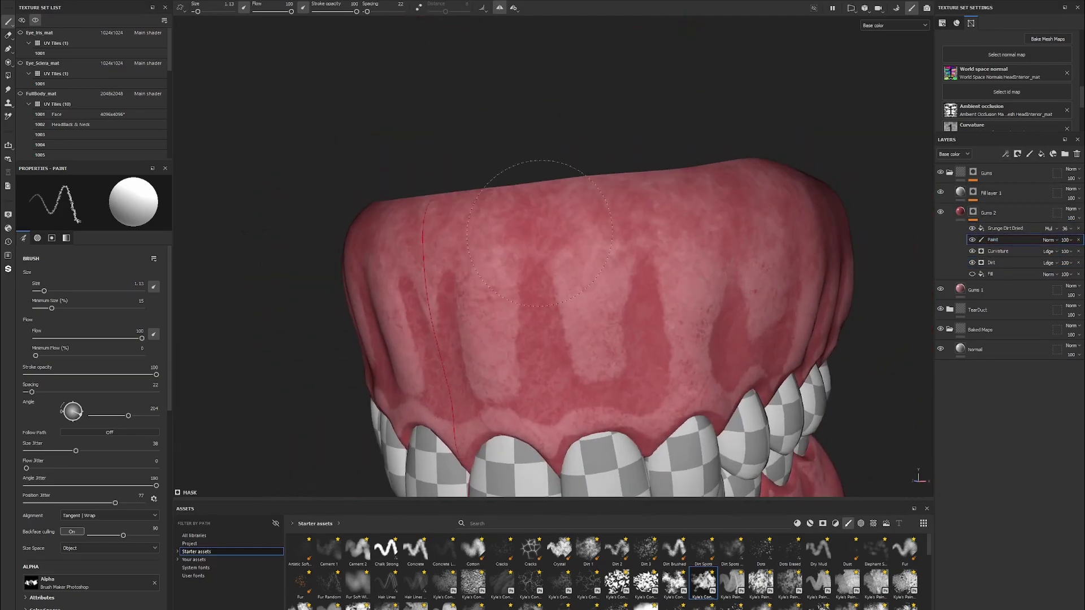
{"action": "double_click", "coordinate": [1010, 229]}
{"action": "mouse_move", "coordinate": [541, 275]}
{"action": "left_mouse_down", "text": "alt"}
{"action": "mouse_move", "coordinate": [615, 322]}
{"action": "mouse_move", "coordinate": [734, 237]}
{"action": "left_mouse_up", "text": "alt"}
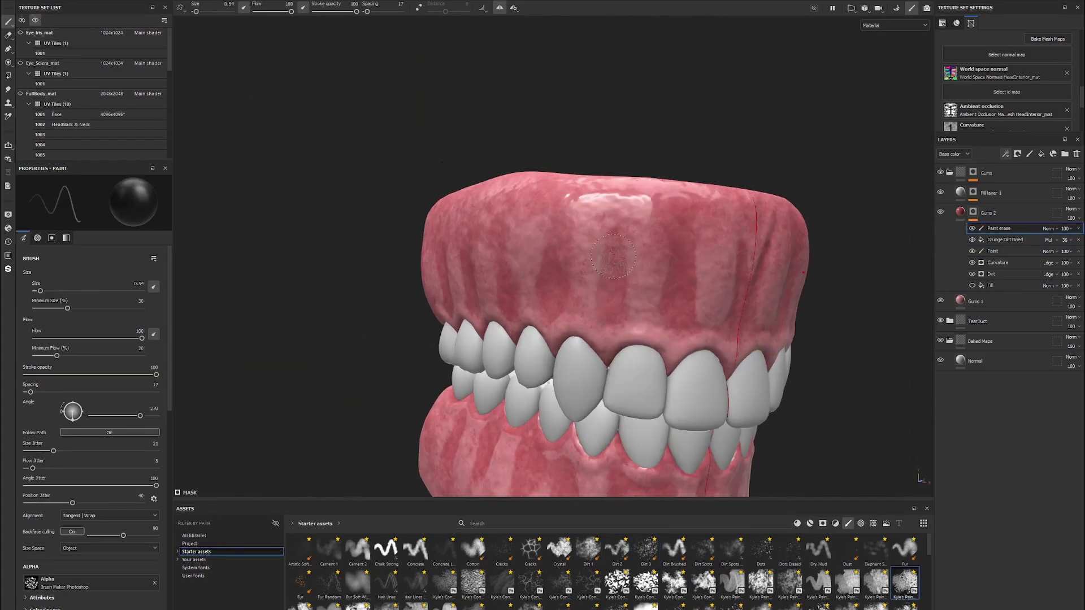
Paint gum variation on the upper and lower gums, checking the mask in greyscale
{"action": "left_click_drag", "start_coordinate": [547, 224], "coordinate": [610, 221], "text": "alt"}
{"action": "key", "text": "c"}
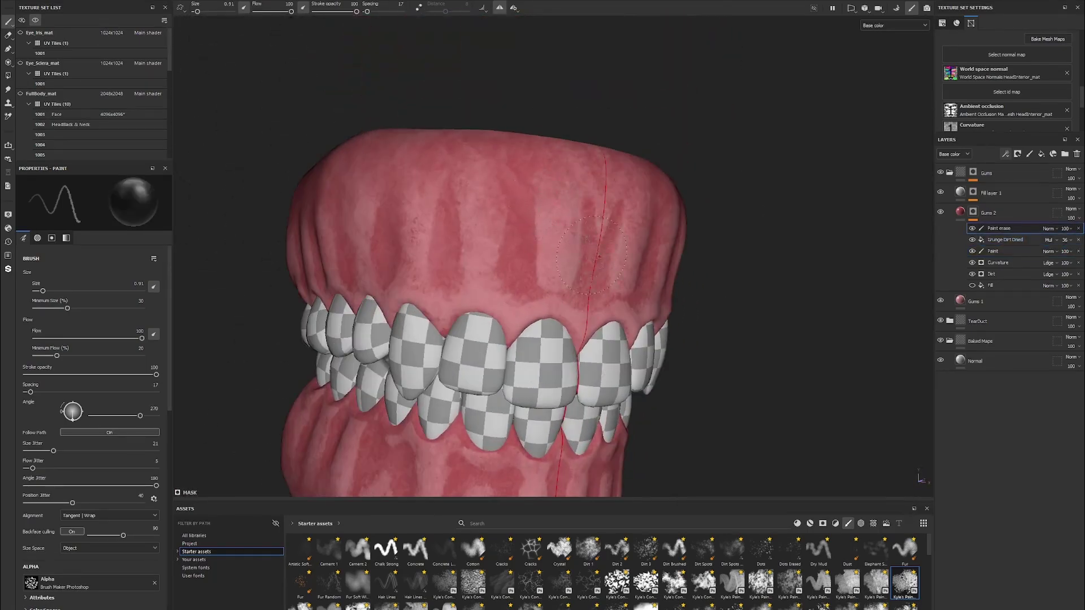
{"action": "mouse_move", "coordinate": [537, 243]}
{"action": "left_mouse_down", "text": "alt"}
{"action": "mouse_move", "coordinate": [523, 229]}
{"action": "mouse_move", "coordinate": [572, 363]}
{"action": "mouse_move", "coordinate": [671, 331]}
{"action": "mouse_move", "coordinate": [602, 364]}
{"action": "left_mouse_up", "text": "alt"}
{"action": "scroll", "coordinate": [573, 362], "scroll_direction": "up", "scroll_amount": 3}
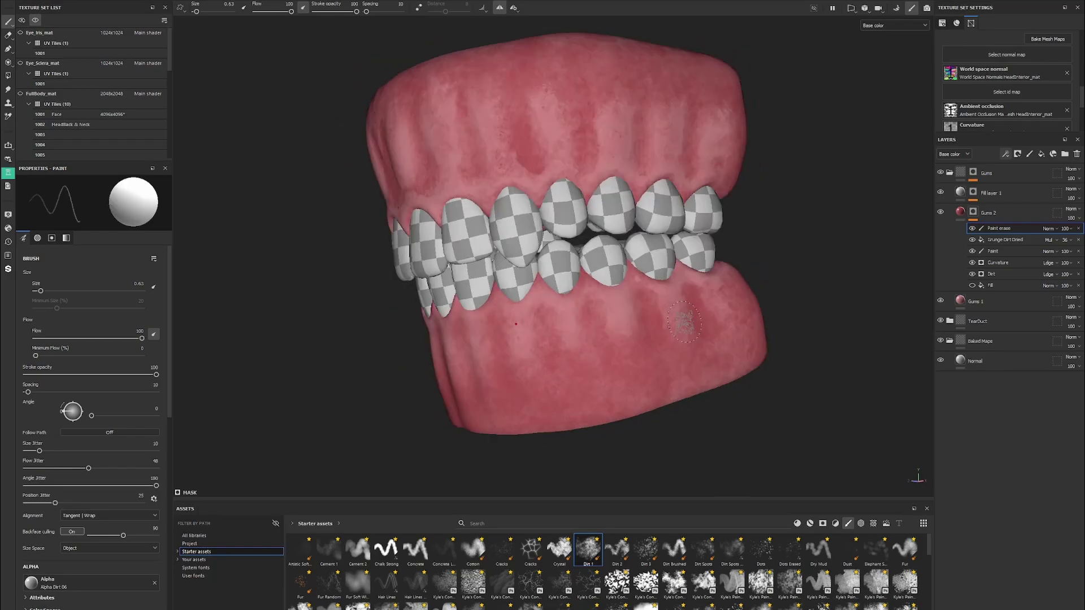
{"action": "right_click_drag", "start_coordinate": [641, 280], "coordinate": [628, 275], "text": "ctrl"}
{"action": "left_click_drag", "start_coordinate": [627, 276], "coordinate": [565, 254], "text": "alt"}
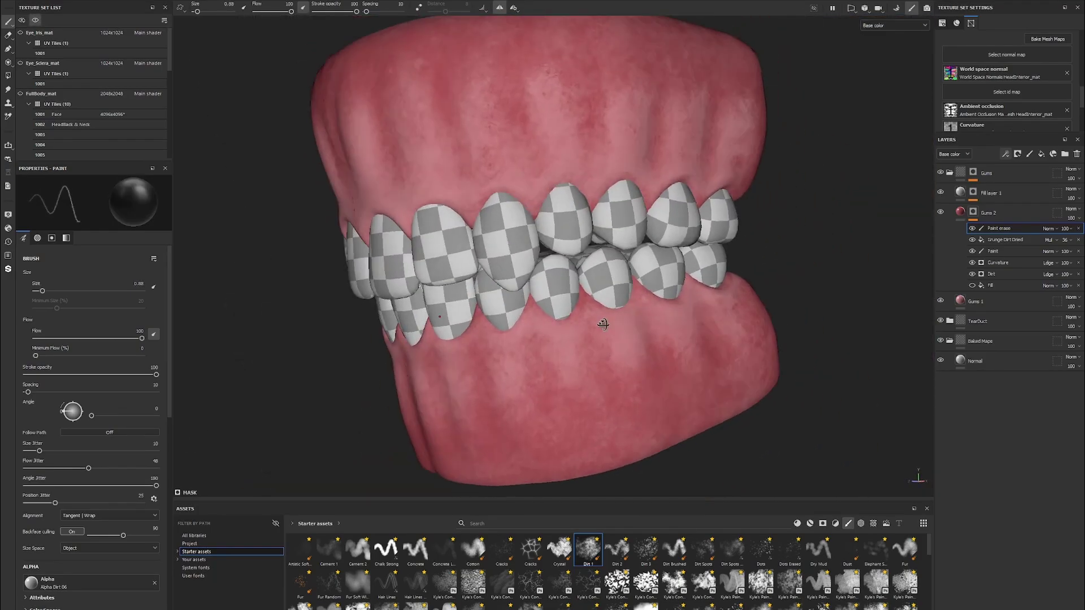
Duplicate the Gums 2 layer and adjust the copy's base colour
{"action": "key", "text": "m"}
{"action": "key", "text": "ctrl+d"}
{"action": "left_click", "coordinate": [1003, 215]}
{"action": "left_click", "coordinate": [85, 411]}
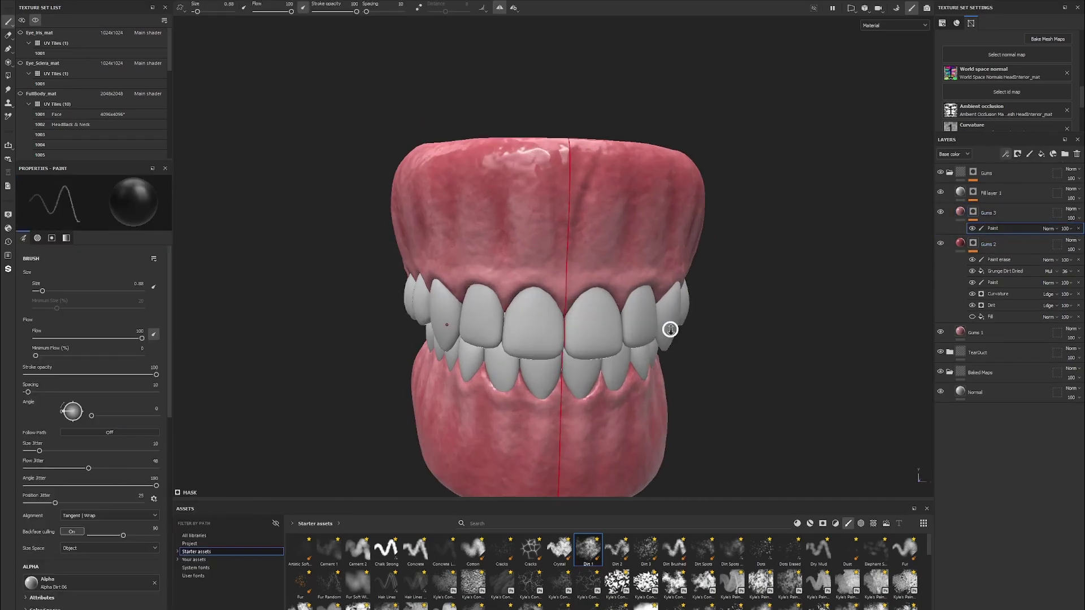
{"action": "left_click_drag", "start_coordinate": [676, 345], "coordinate": [712, 197], "text": "alt"}
{"action": "key", "text": "m"}
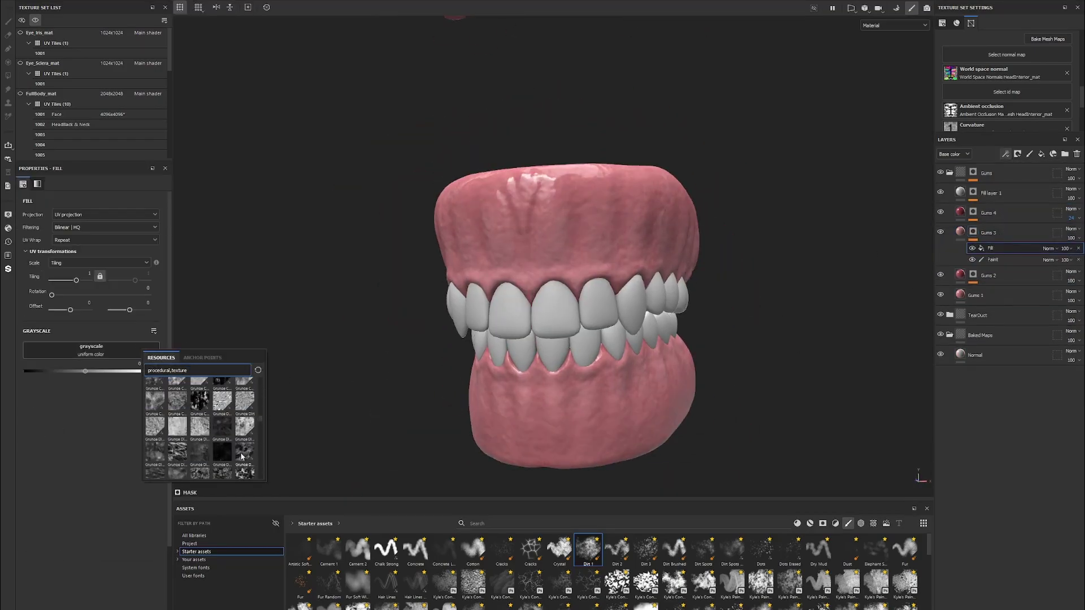
Pattern the tongue with Grunge Dusty Powder Wide and Feather Stylized, and add a cloudy fill to Tongue 2's mask
{"action": "left_click", "coordinate": [241, 457]}
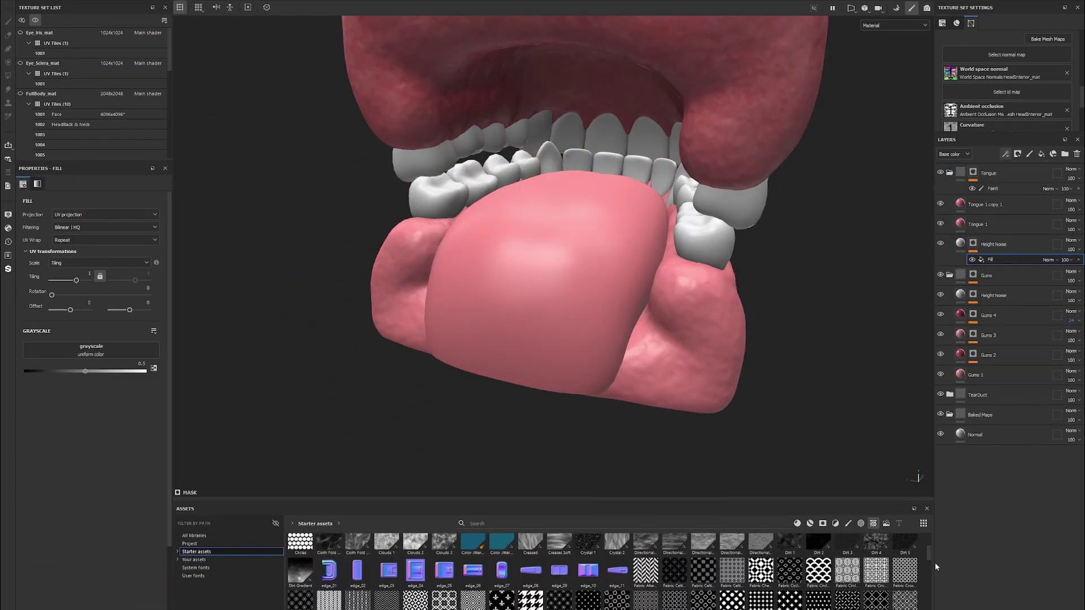
{"action": "left_click", "coordinate": [978, 205]}
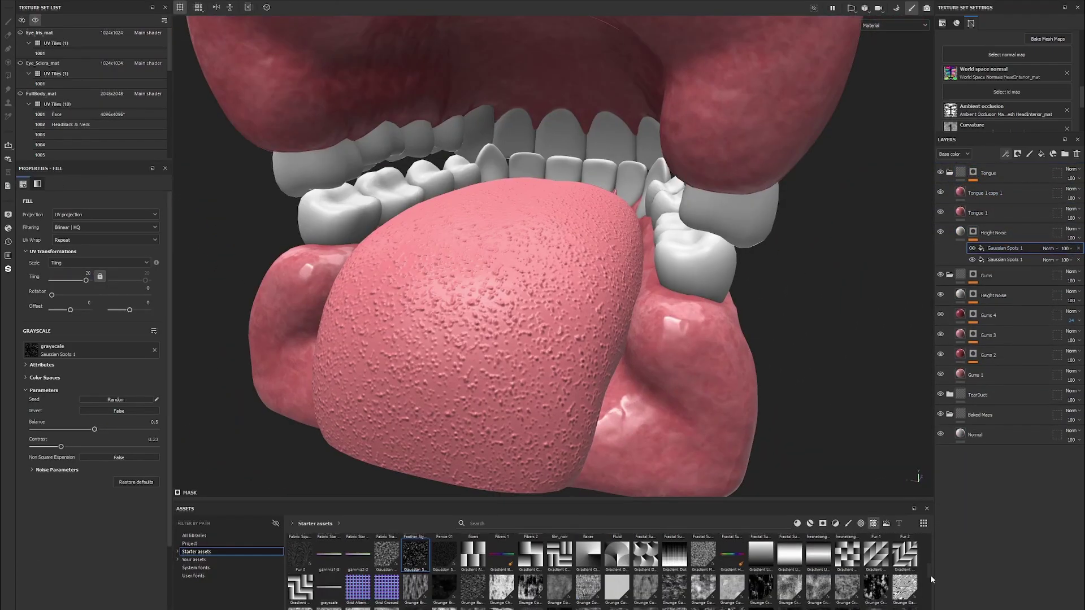
{"action": "scroll", "coordinate": [495, 571], "scroll_direction": "down", "scroll_amount": 5}
{"action": "left_click_drag", "start_coordinate": [415, 576], "coordinate": [1003, 248]}
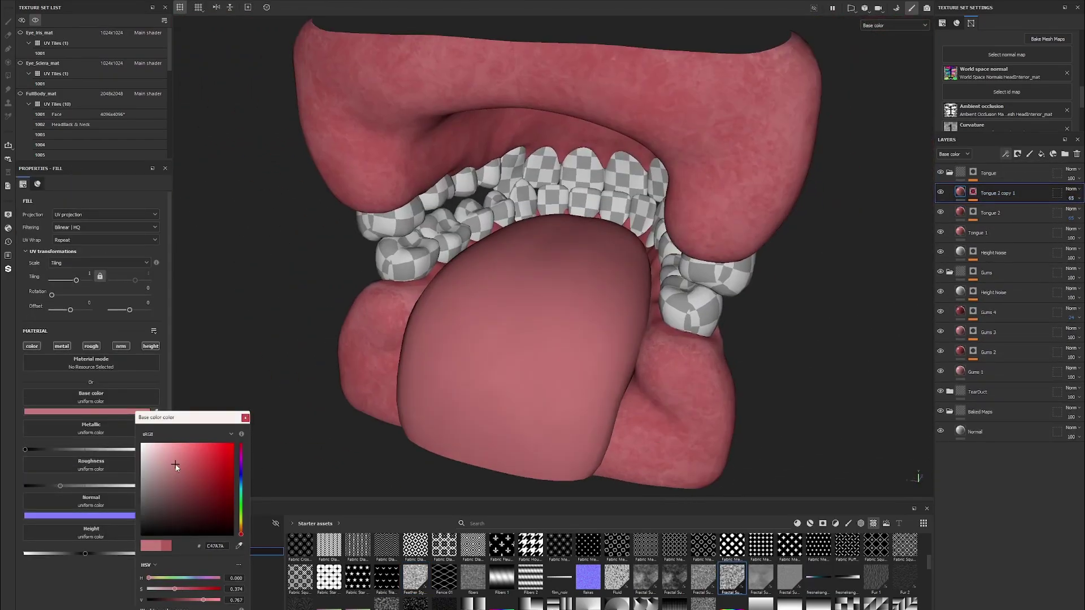
{"action": "left_click", "coordinate": [1039, 186]}
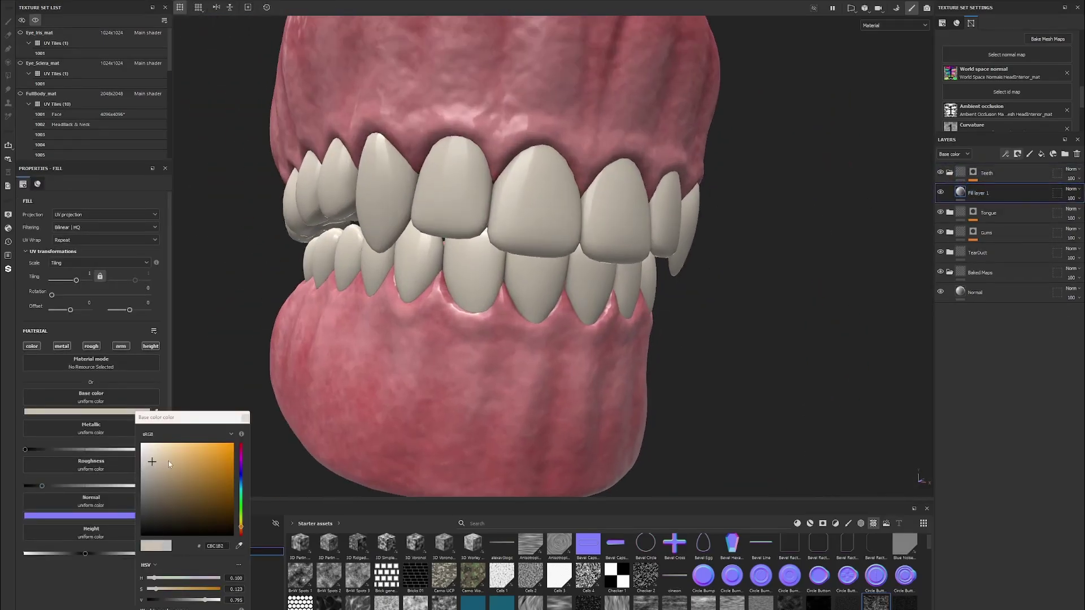
Rename the teeth fill layer and apply the Grunge Folds texture to it
{"action": "double_click", "coordinate": [980, 193]}
{"action": "type", "text": "Teeth 2"}
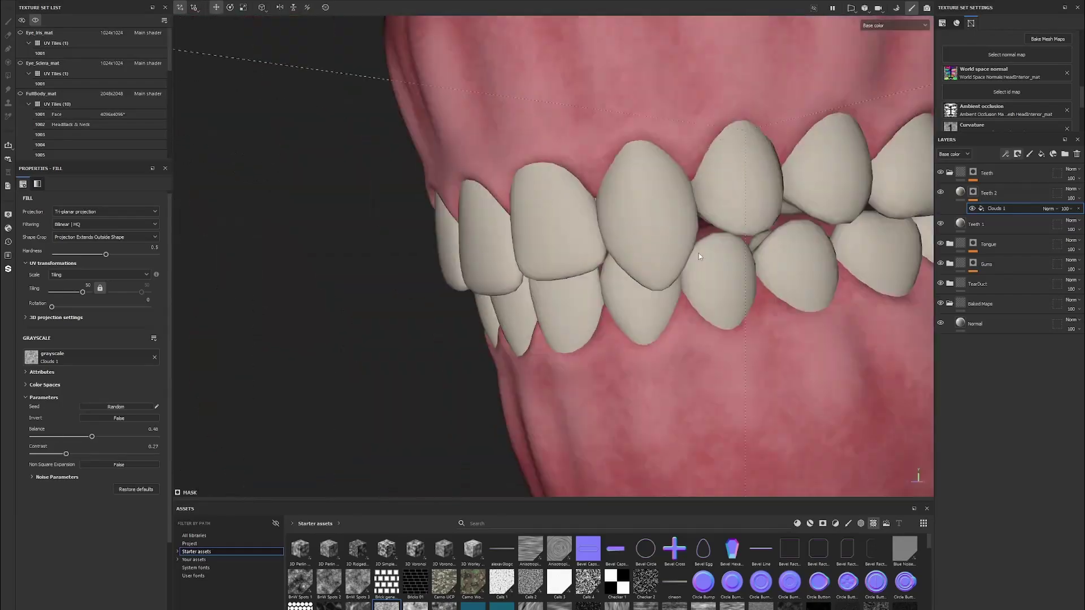
{"action": "scroll", "coordinate": [735, 571], "scroll_direction": "down", "scroll_amount": 5}
{"action": "scroll", "coordinate": [724, 571], "scroll_direction": "down", "scroll_amount": 5}
{"action": "scroll", "coordinate": [708, 588], "scroll_direction": "down", "scroll_amount": 5}
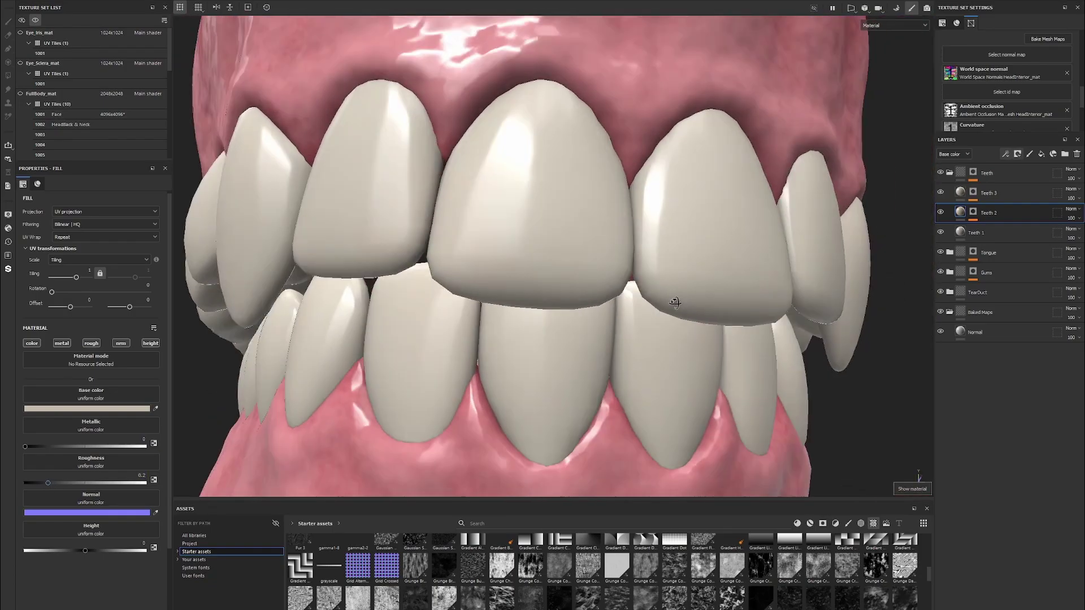
{"action": "left_click_drag", "start_coordinate": [675, 302], "coordinate": [431, 440], "text": "alt"}
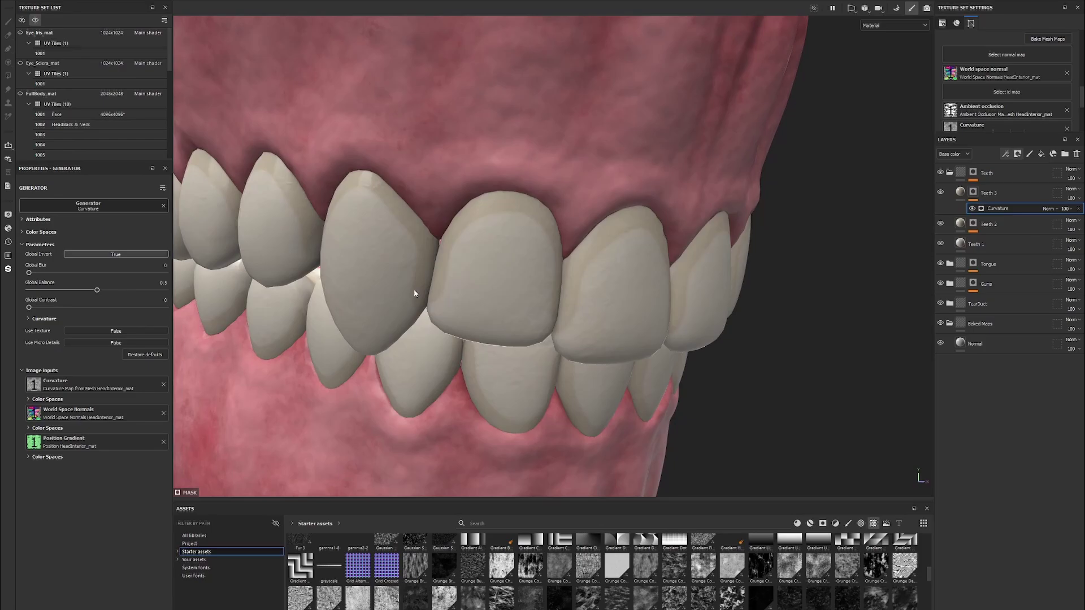
{"action": "left_click_drag", "start_coordinate": [417, 293], "coordinate": [396, 283], "text": "alt"}
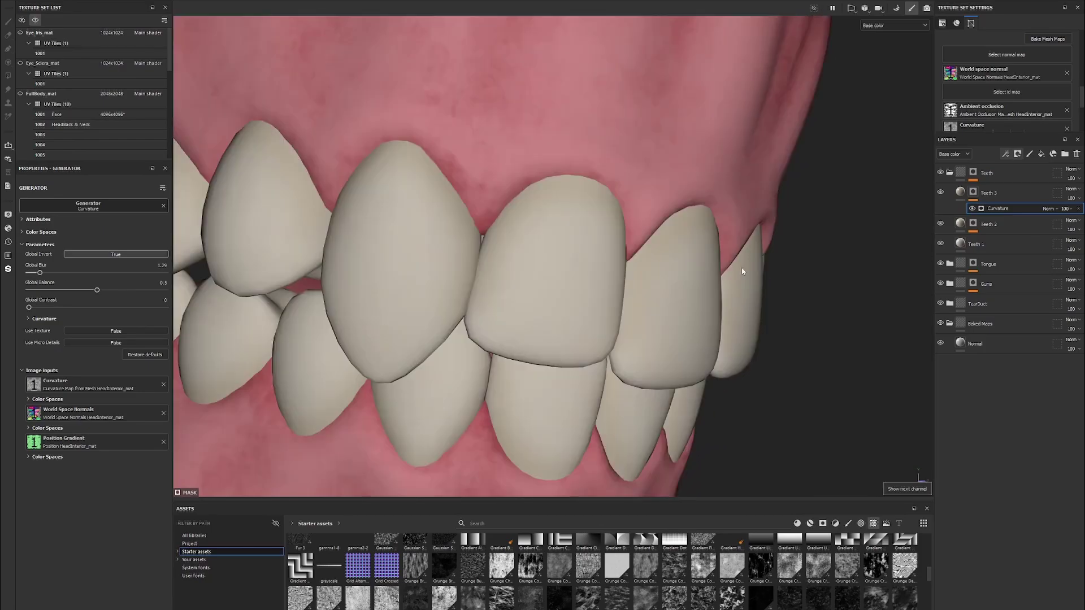
{"action": "scroll", "coordinate": [708, 587], "scroll_direction": "down", "scroll_amount": 3}
{"action": "left_click_drag", "start_coordinate": [329, 576], "coordinate": [1000, 208]}
{"action": "left_click_drag", "start_coordinate": [508, 283], "coordinate": [602, 284], "text": "alt"}
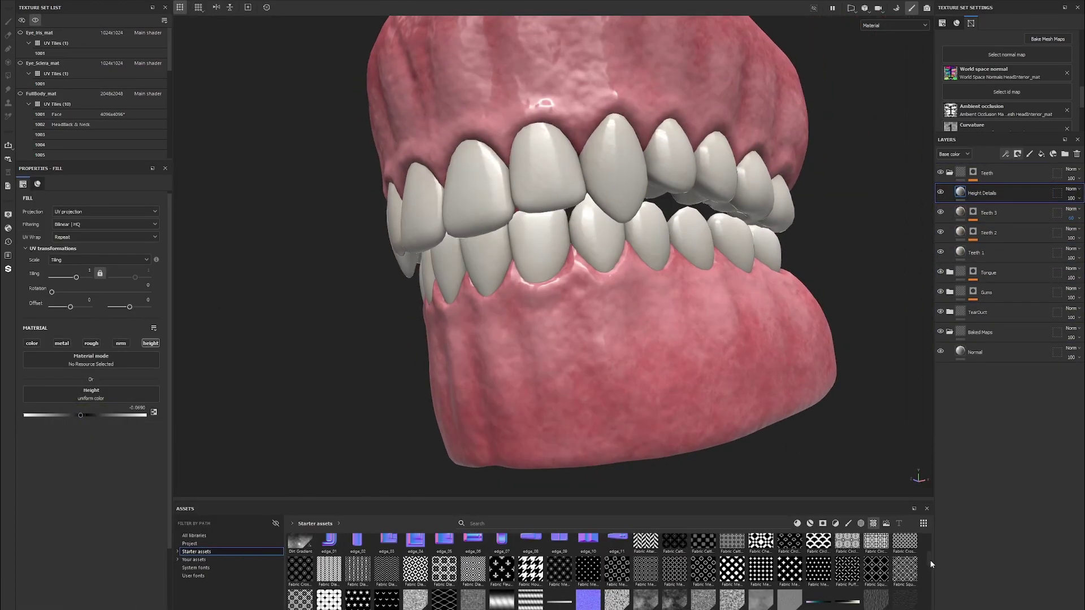
Use Grunge Map 005 for the teeth height and Fractal Sum for the tear duct noise
{"action": "left_click_drag", "start_coordinate": [790, 571], "coordinate": [91, 394]}
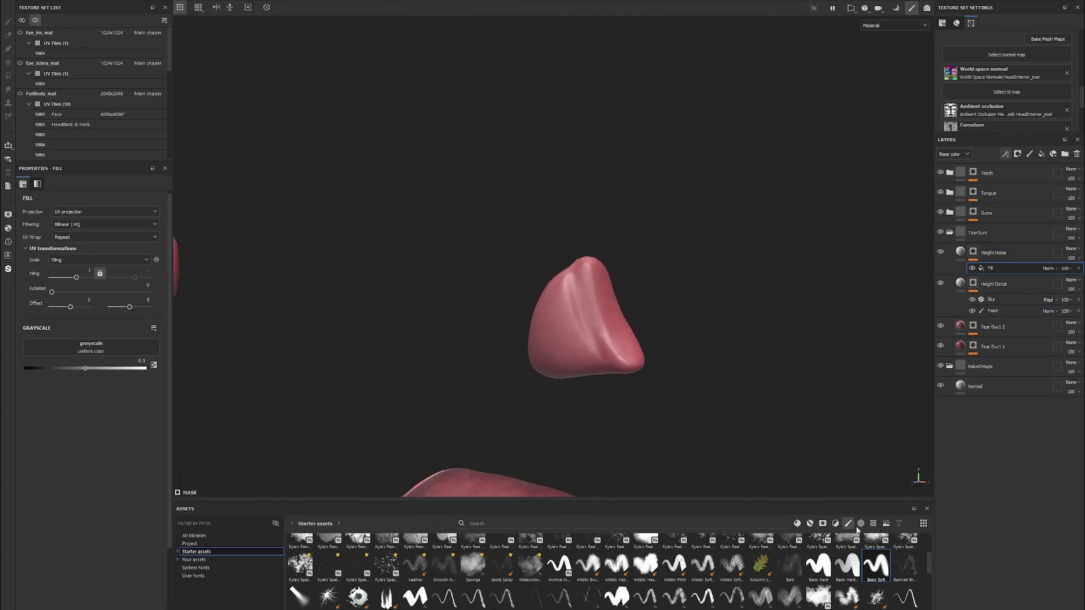
{"action": "scroll", "coordinate": [734, 565], "scroll_direction": "down", "scroll_amount": 5}
{"action": "left_click_drag", "start_coordinate": [703, 574], "coordinate": [301, 416]}
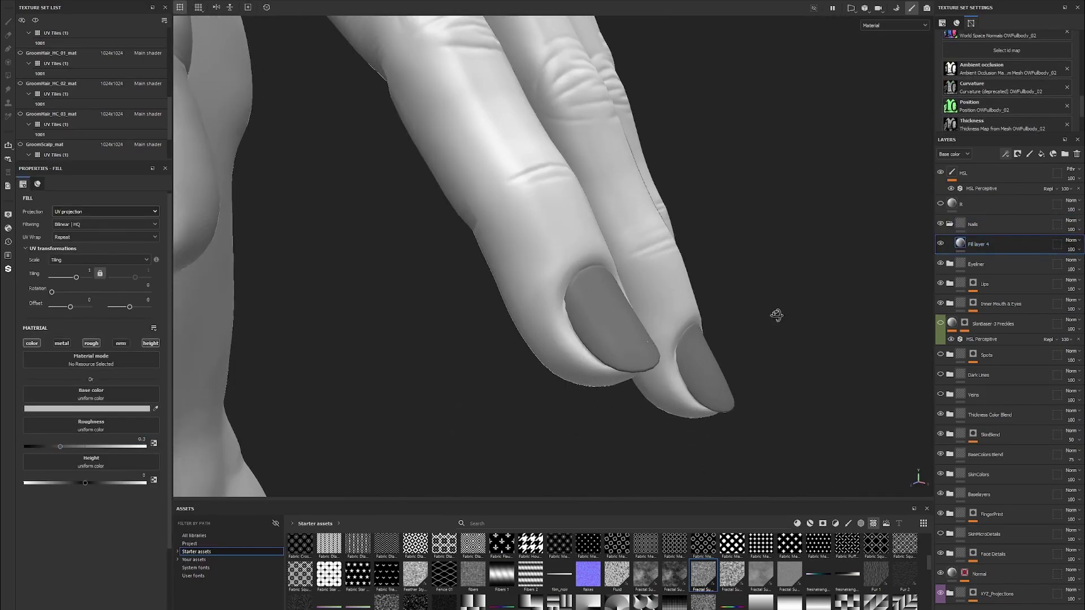
Tint the nails a warm cream and erase the nail-tip paint where needed
{"action": "left_click", "coordinate": [941, 244]}
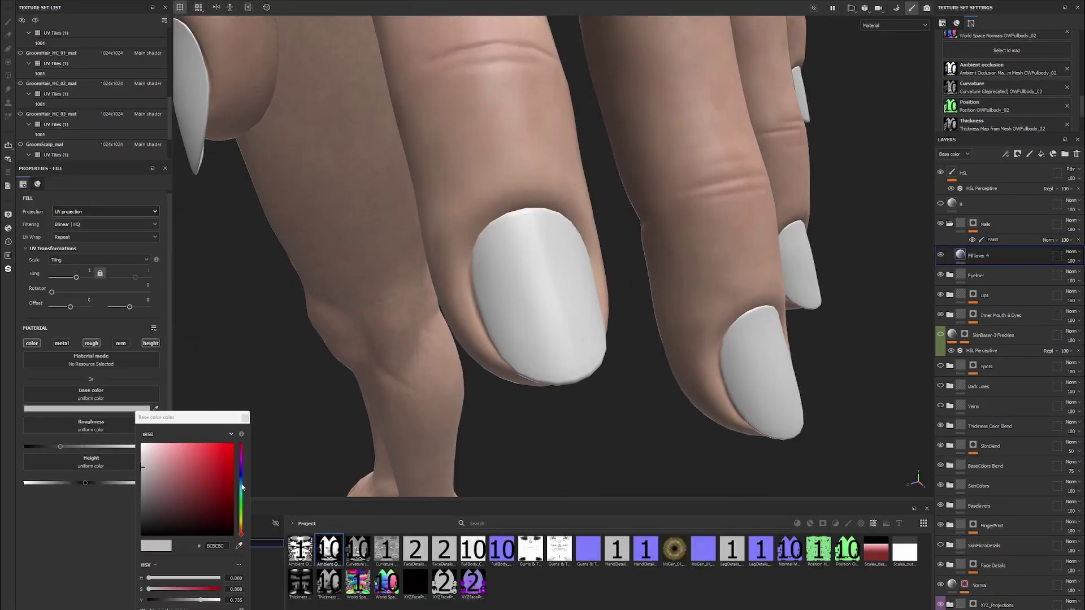
{"action": "left_click_drag", "start_coordinate": [242, 488], "coordinate": [241, 524]}
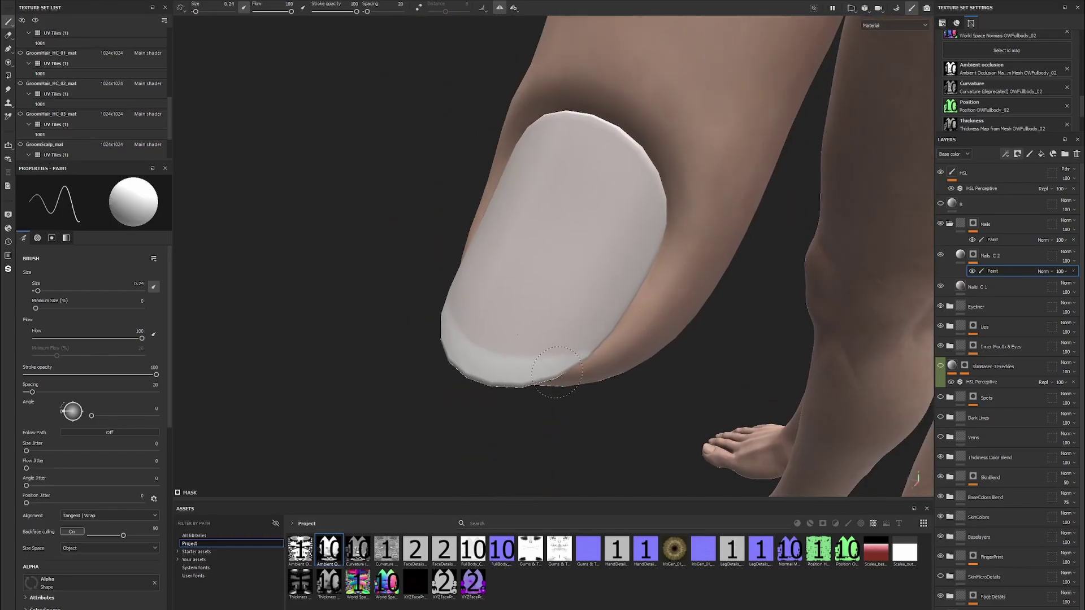
{"action": "key", "text": "e"}
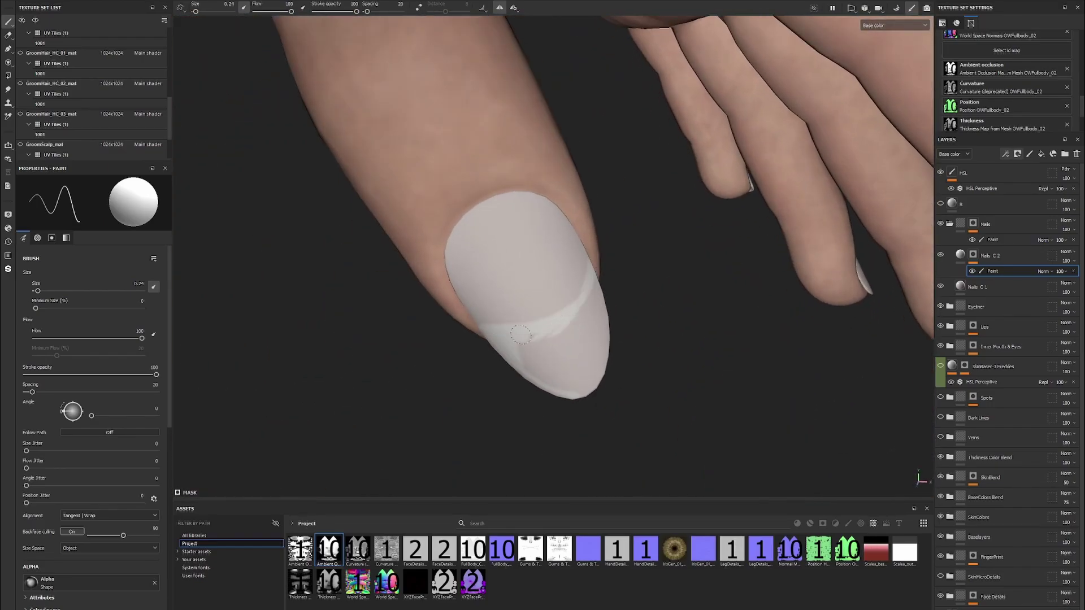
{"action": "left_click_drag", "start_coordinate": [571, 311], "coordinate": [612, 323], "text": "alt"}
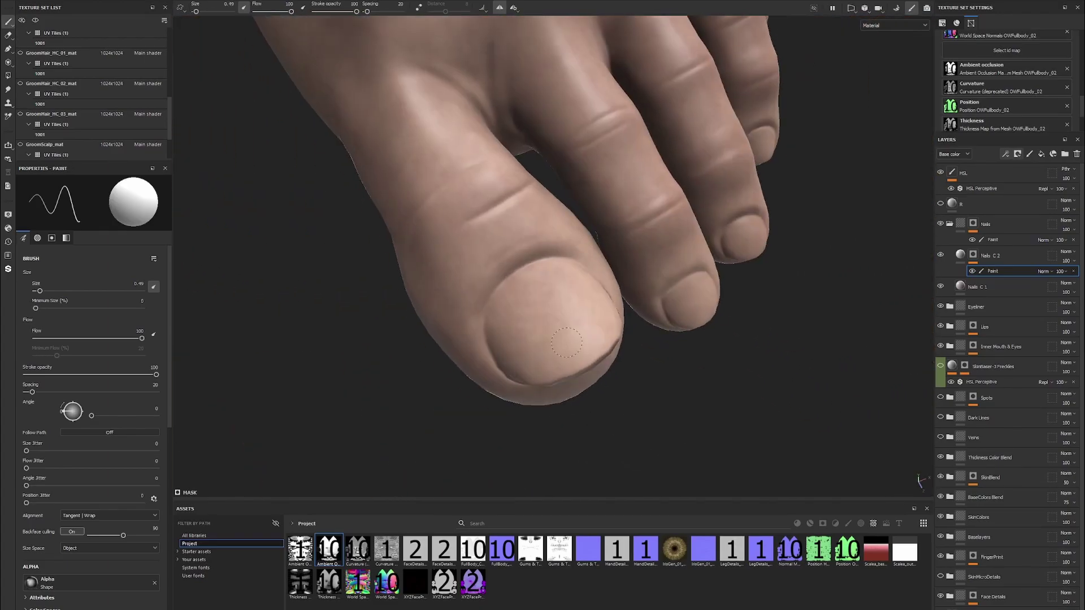
{"action": "left_click_drag", "start_coordinate": [563, 419], "coordinate": [471, 402], "text": "alt"}
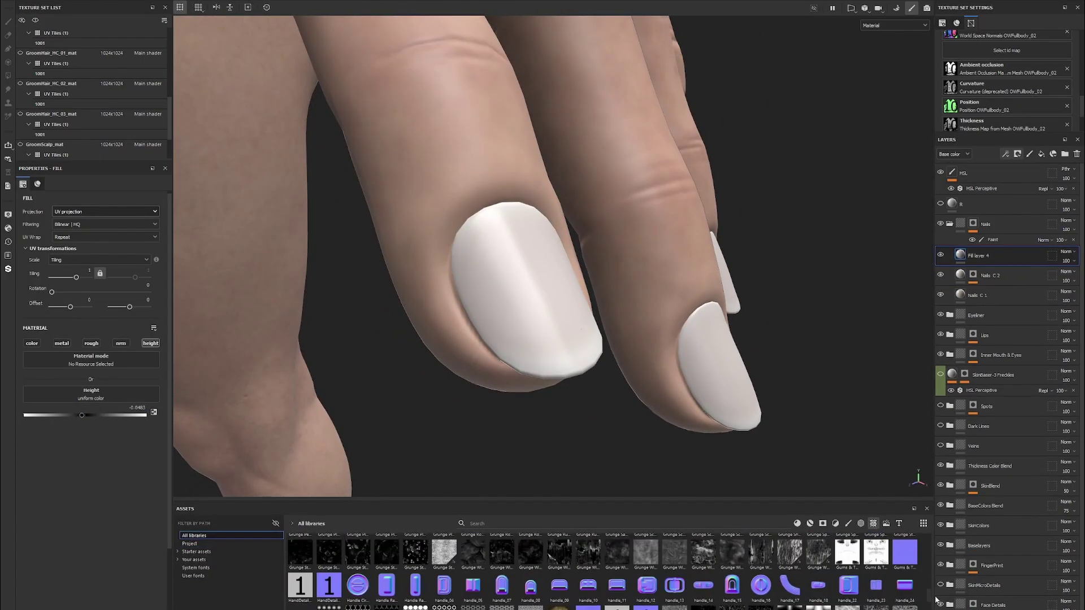
Break up nail height with Grunge Map 005 at about half strength multiplied by Grunge Marble Shapes
{"action": "left_click_drag", "start_coordinate": [937, 542], "coordinate": [937, 573]}
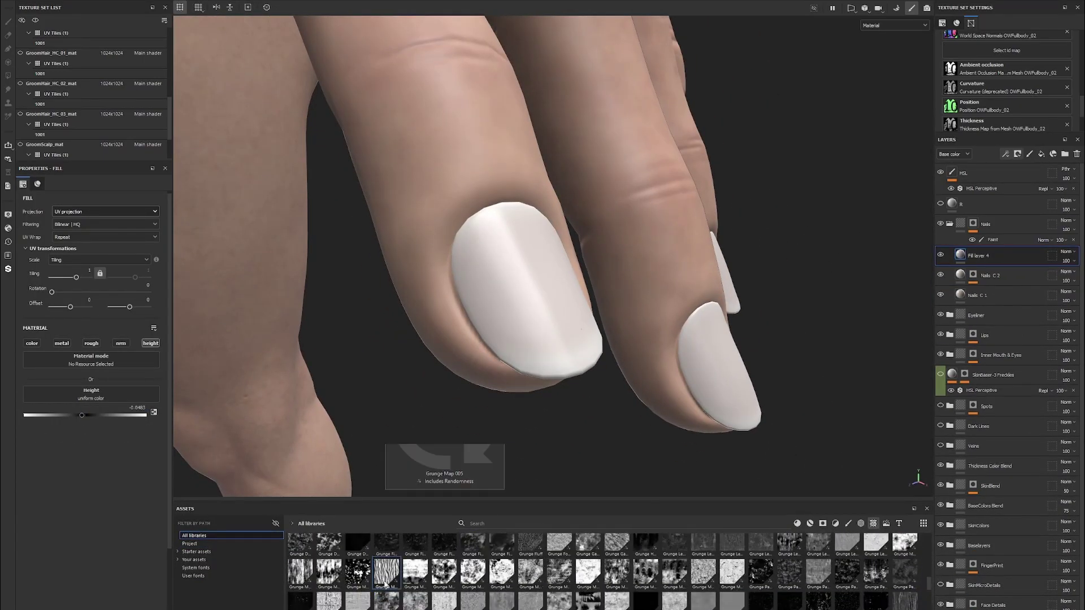
{"action": "left_click_drag", "start_coordinate": [386, 584], "coordinate": [1006, 255]}
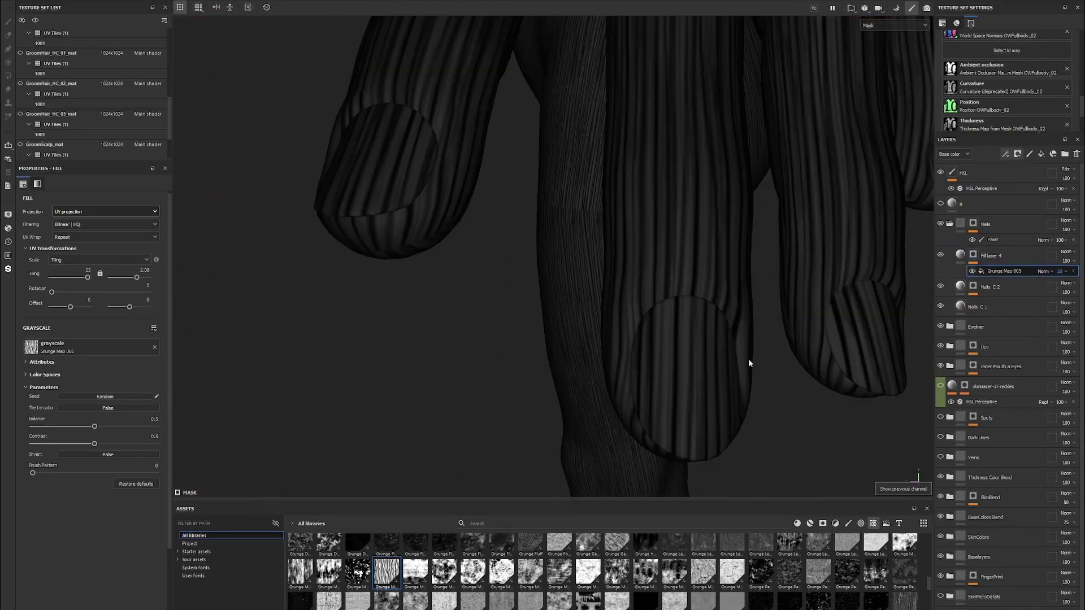
{"action": "left_click_drag", "start_coordinate": [1052, 287], "coordinate": [1063, 287]}
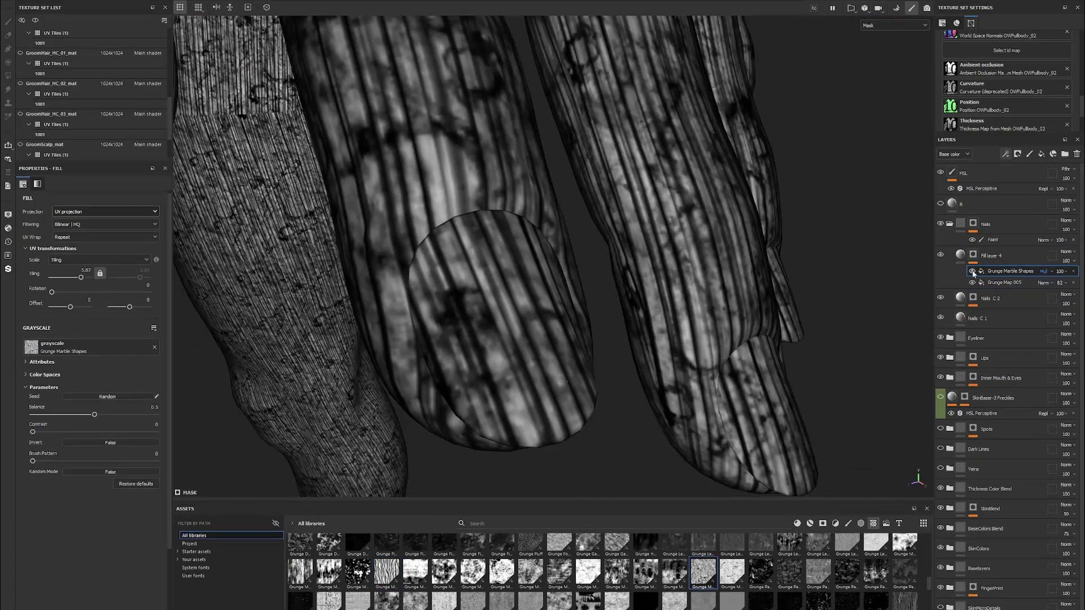
{"action": "left_click_drag", "start_coordinate": [704, 573], "coordinate": [1006, 271]}
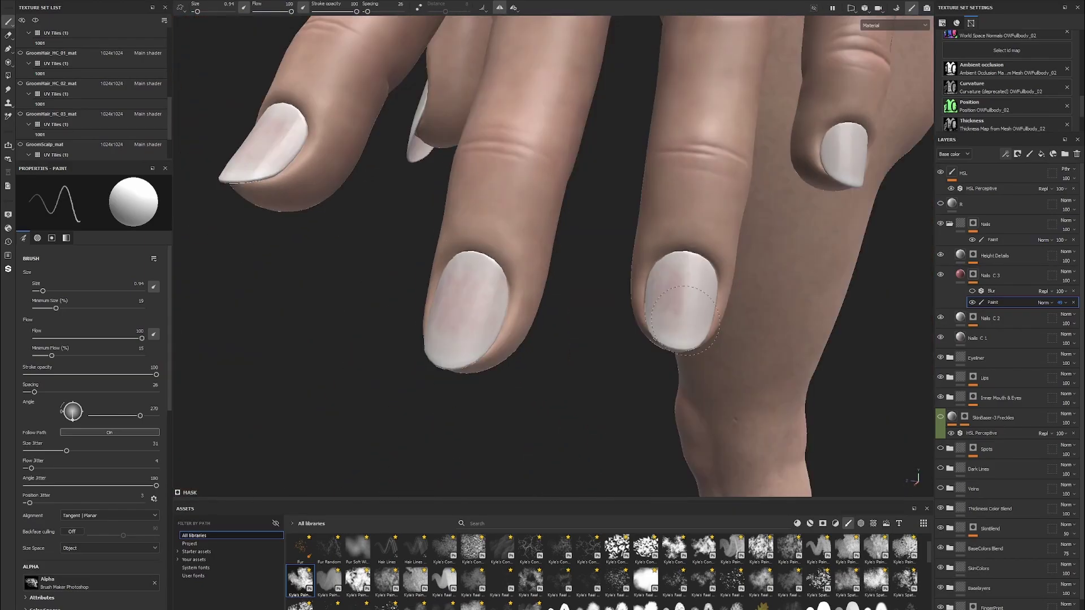
Shrink the vein brush and set the manual veins layer opacity to 30
{"action": "left_click_drag", "start_coordinate": [685, 319], "coordinate": [579, 402], "text": "alt"}
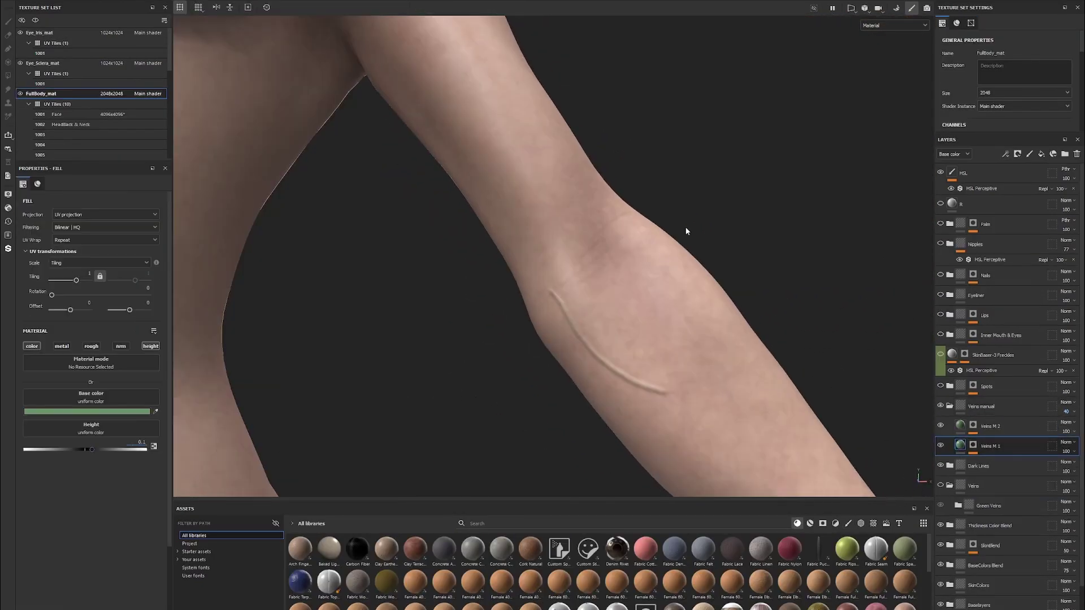
{"action": "mouse_move", "coordinate": [686, 226]}
{"action": "left_mouse_down", "text": "alt"}
{"action": "mouse_move", "coordinate": [524, 321]}
{"action": "mouse_move", "coordinate": [579, 328]}
{"action": "left_mouse_up", "text": "alt"}
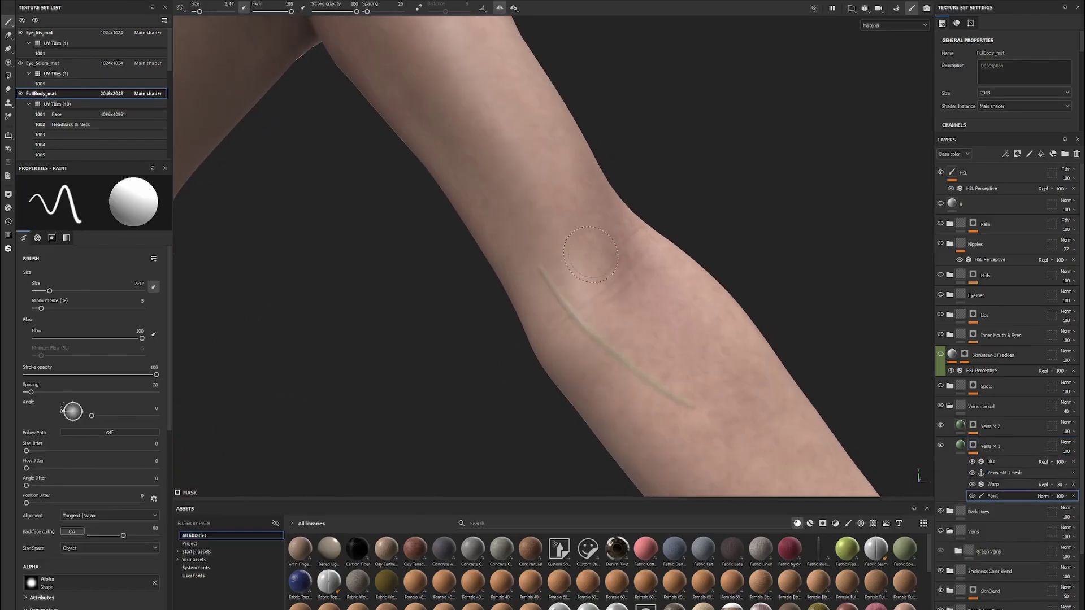
{"action": "left_click_drag", "start_coordinate": [591, 255], "coordinate": [673, 292], "text": "alt"}
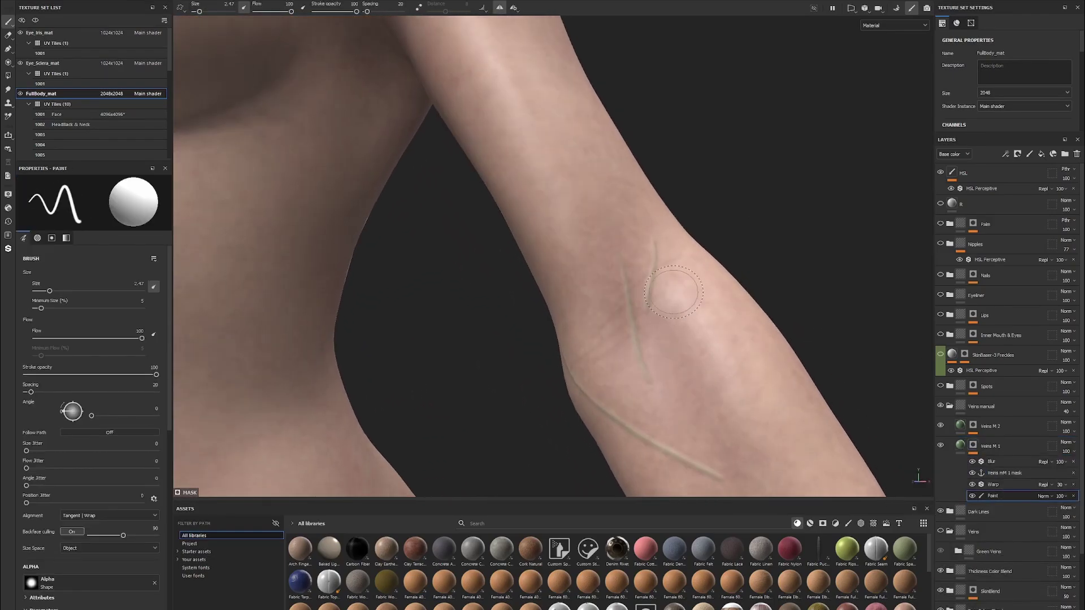
{"action": "mouse_move", "coordinate": [664, 401]}
{"action": "left_mouse_down", "text": "alt"}
{"action": "mouse_move", "coordinate": [816, 300]}
{"action": "mouse_move", "coordinate": [742, 352]}
{"action": "mouse_move", "coordinate": [468, 359]}
{"action": "mouse_move", "coordinate": [631, 331]}
{"action": "mouse_move", "coordinate": [739, 242]}
{"action": "mouse_move", "coordinate": [630, 270]}
{"action": "left_mouse_up", "text": "alt"}
{"action": "key", "text": "1"}
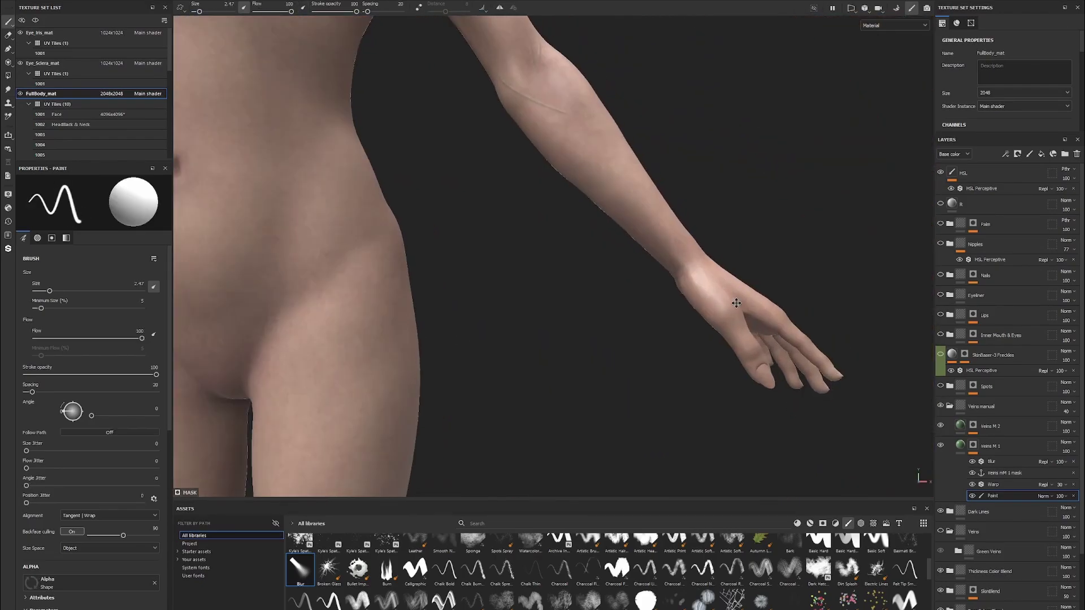
{"action": "scroll", "coordinate": [630, 270], "scroll_direction": "up", "scroll_amount": 5}
{"action": "mouse_move", "coordinate": [683, 294]}
{"action": "left_mouse_down", "text": "alt"}
{"action": "mouse_move", "coordinate": [703, 296]}
{"action": "mouse_move", "coordinate": [756, 266]}
{"action": "left_mouse_up", "text": "alt"}
{"action": "key", "text": "bracketleft"}
{"action": "key", "text": "bracketleft"}
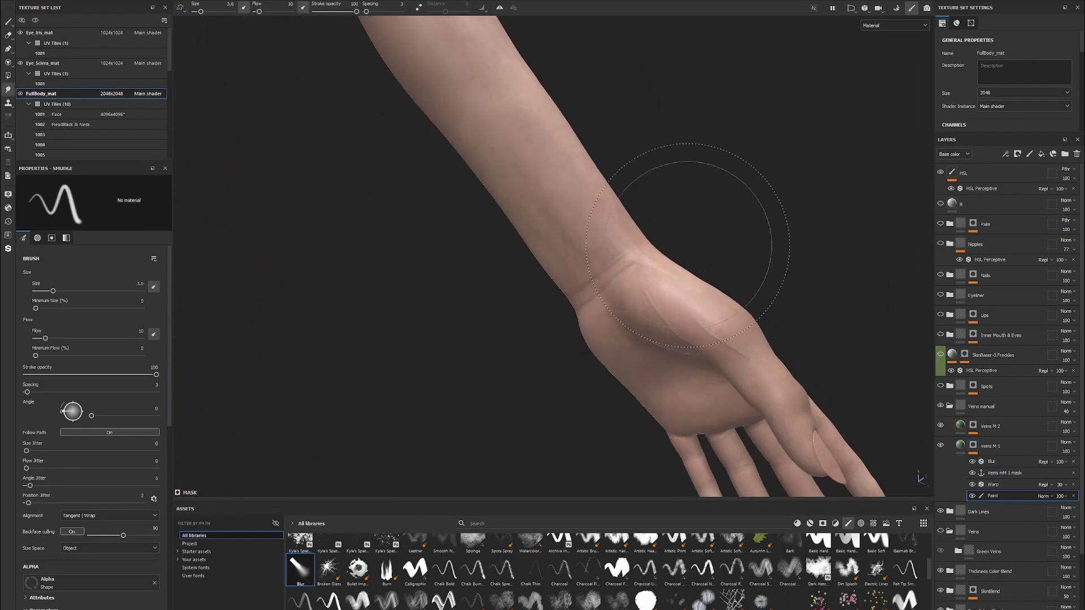
{"action": "key", "text": "bracketleft"}
{"action": "left_click_drag", "start_coordinate": [665, 301], "coordinate": [751, 310], "text": "alt"}
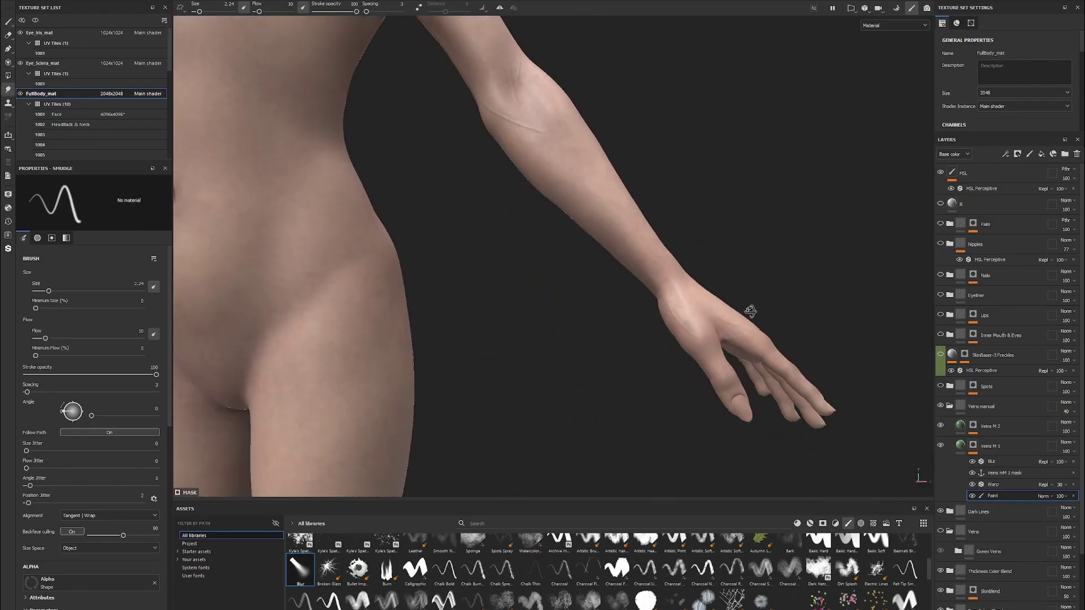
Paint and smudge fine veins along the forearm with a smaller smudge brush
{"action": "left_click_drag", "start_coordinate": [1066, 411], "coordinate": [1063, 433]}
{"action": "key", "text": "1"}
{"action": "left_click_drag", "start_coordinate": [650, 396], "coordinate": [720, 419], "text": "alt"}
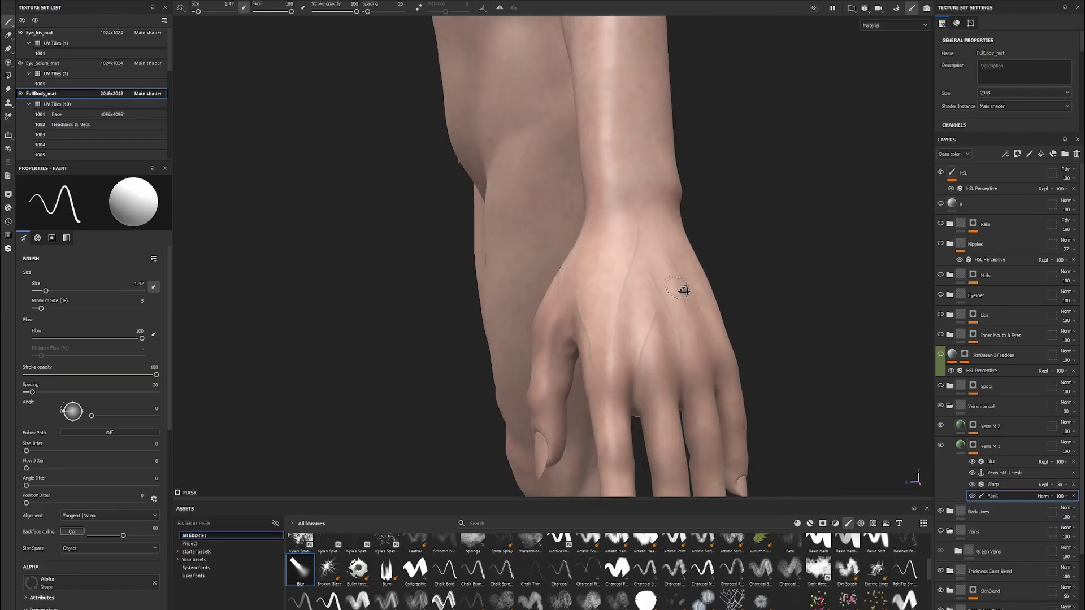
{"action": "mouse_move", "coordinate": [684, 290]}
{"action": "left_mouse_down", "text": "alt"}
{"action": "mouse_move", "coordinate": [656, 317]}
{"action": "mouse_move", "coordinate": [664, 345]}
{"action": "mouse_move", "coordinate": [663, 300]}
{"action": "mouse_move", "coordinate": [585, 294]}
{"action": "left_mouse_up", "text": "alt"}
{"action": "key", "text": "5"}
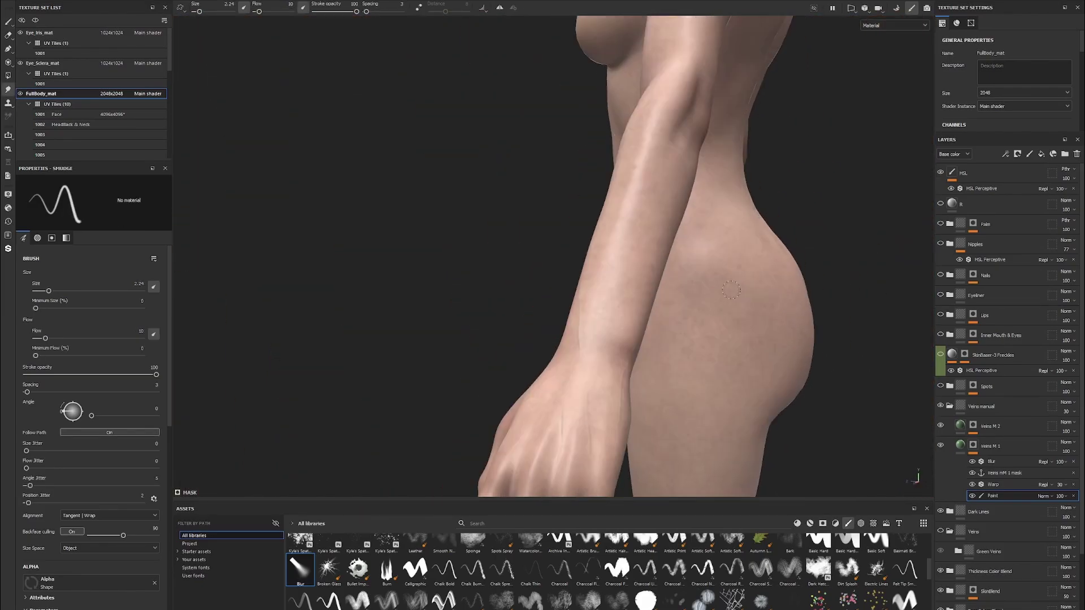
{"action": "mouse_move", "coordinate": [731, 291]}
{"action": "left_mouse_down", "text": "alt"}
{"action": "mouse_move", "coordinate": [649, 259]}
{"action": "mouse_move", "coordinate": [848, 288]}
{"action": "left_mouse_up", "text": "alt"}
{"action": "scroll", "coordinate": [906, 303], "scroll_direction": "up", "scroll_amount": 5}
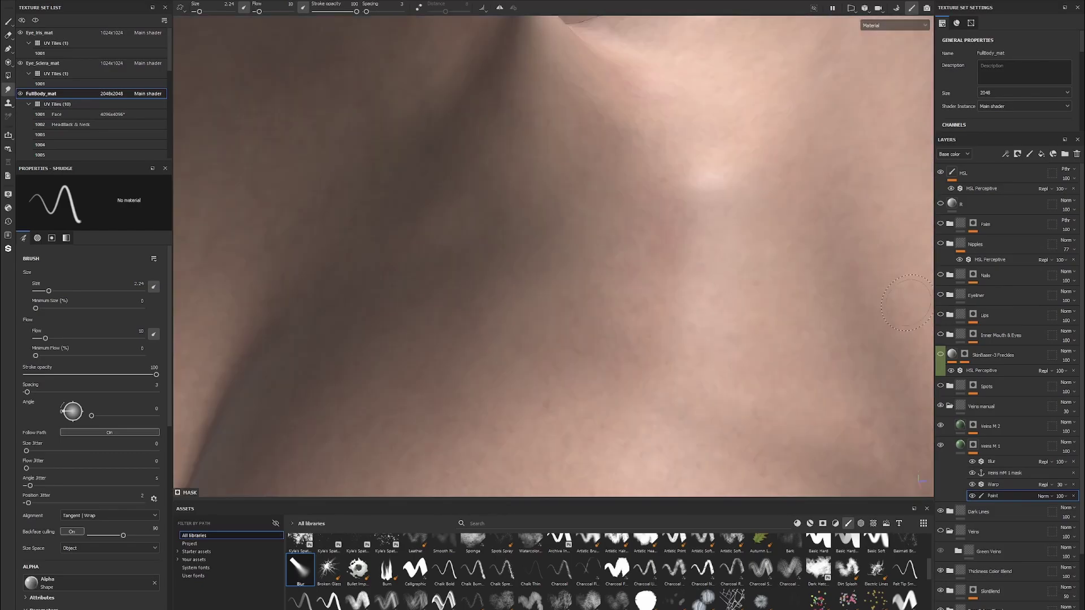
{"action": "scroll", "coordinate": [906, 302], "scroll_direction": "down", "scroll_amount": 5}
{"action": "mouse_move", "coordinate": [653, 327]}
{"action": "left_mouse_down", "text": "alt"}
{"action": "mouse_move", "coordinate": [702, 322]}
{"action": "mouse_move", "coordinate": [492, 354]}
{"action": "mouse_move", "coordinate": [714, 223]}
{"action": "mouse_move", "coordinate": [678, 242]}
{"action": "mouse_move", "coordinate": [557, 242]}
{"action": "mouse_move", "coordinate": [648, 404]}
{"action": "mouse_move", "coordinate": [571, 364]}
{"action": "left_mouse_up", "text": "alt"}
Paint, erase and smudge veins across the back of the hand and forearm
{"action": "key", "text": "1"}
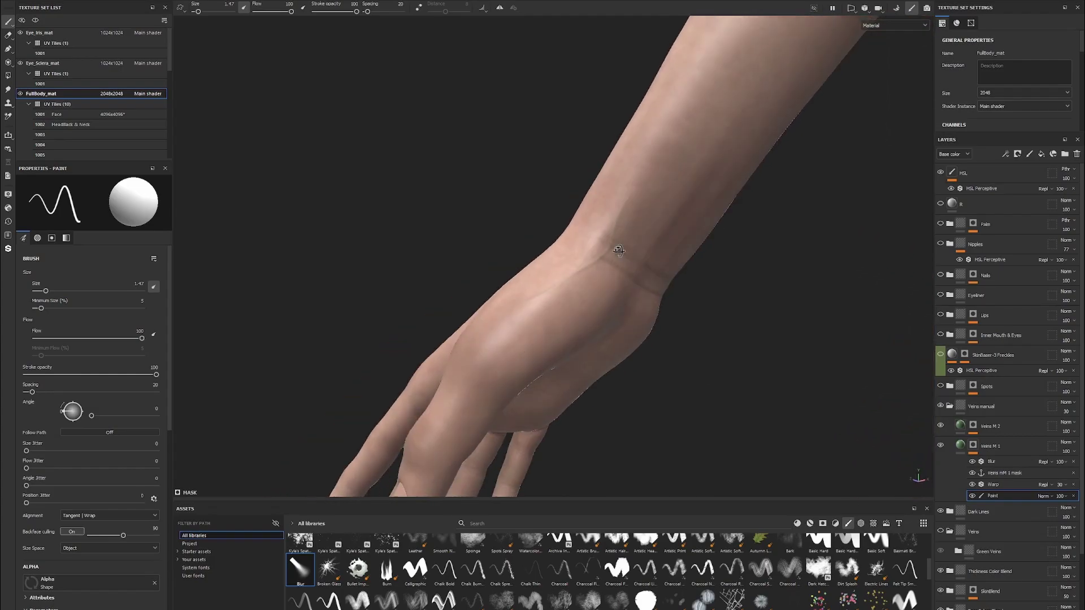
{"action": "left_click_drag", "start_coordinate": [618, 250], "coordinate": [506, 197], "text": "alt"}
{"action": "key", "text": "2"}
{"action": "left_click_drag", "start_coordinate": [655, 267], "coordinate": [675, 285], "text": "alt"}
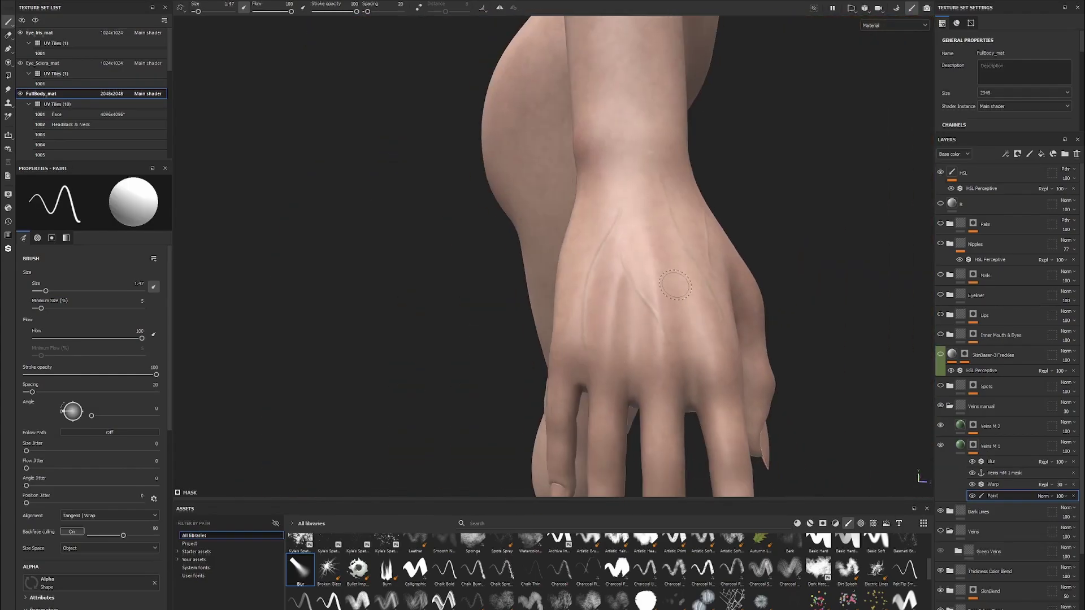
{"action": "mouse_move", "coordinate": [548, 226]}
{"action": "left_mouse_down", "text": "alt"}
{"action": "mouse_move", "coordinate": [671, 252]}
{"action": "mouse_move", "coordinate": [626, 322]}
{"action": "left_mouse_up", "text": "alt"}
{"action": "key", "text": "5"}
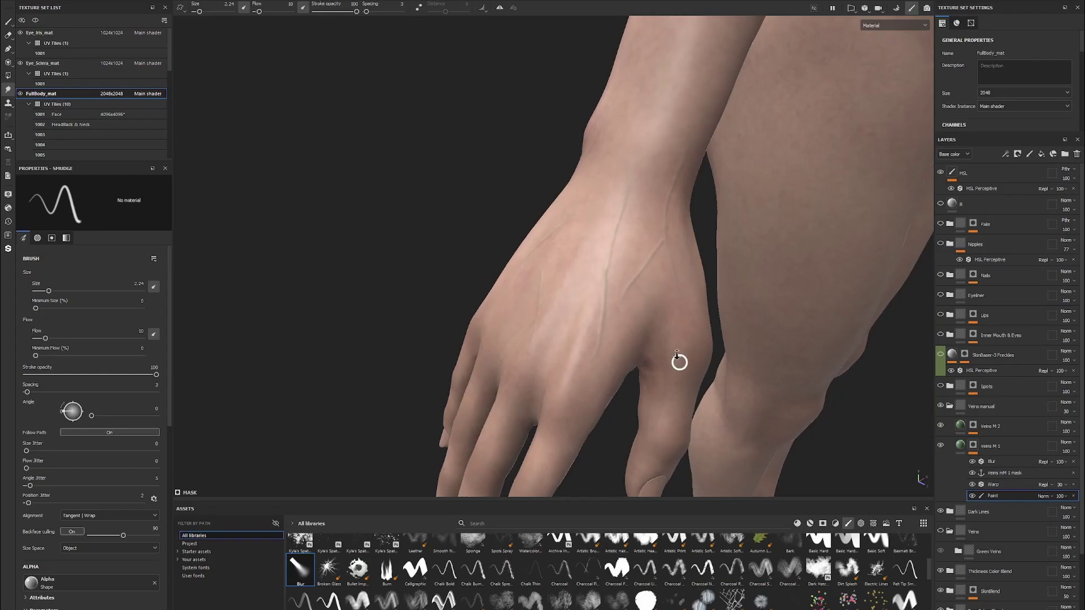
{"action": "mouse_move", "coordinate": [678, 361]}
{"action": "left_mouse_down", "text": "alt"}
{"action": "mouse_move", "coordinate": [697, 334]}
{"action": "mouse_move", "coordinate": [718, 348]}
{"action": "left_mouse_up", "text": "alt"}
{"action": "right_click_drag", "start_coordinate": [717, 347], "coordinate": [734, 356], "text": "ctrl"}
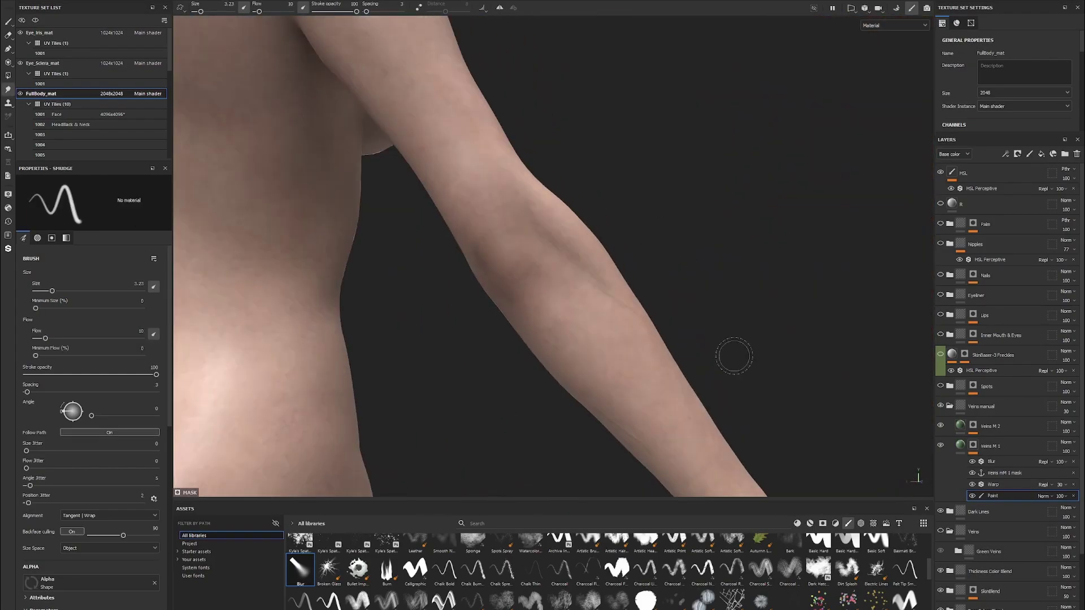
{"action": "key", "text": "1"}
{"action": "mouse_move", "coordinate": [734, 356]}
{"action": "left_mouse_down", "text": "alt"}
{"action": "mouse_move", "coordinate": [742, 289]}
{"action": "mouse_move", "coordinate": [758, 266]}
{"action": "mouse_move", "coordinate": [633, 217]}
{"action": "left_mouse_up", "text": "alt"}
Paint a thin vein down the thigh
{"action": "key", "text": "5"}
{"action": "right_click_drag", "start_coordinate": [633, 218], "coordinate": [624, 221], "text": "ctrl"}
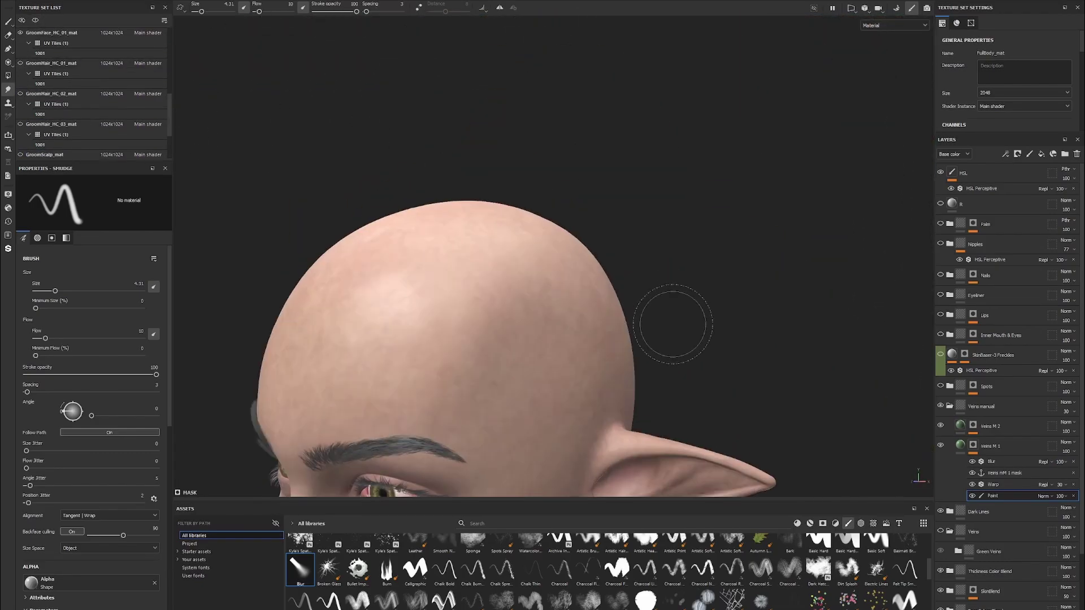
{"action": "left_click_drag", "start_coordinate": [505, 265], "coordinate": [637, 241], "text": "alt"}
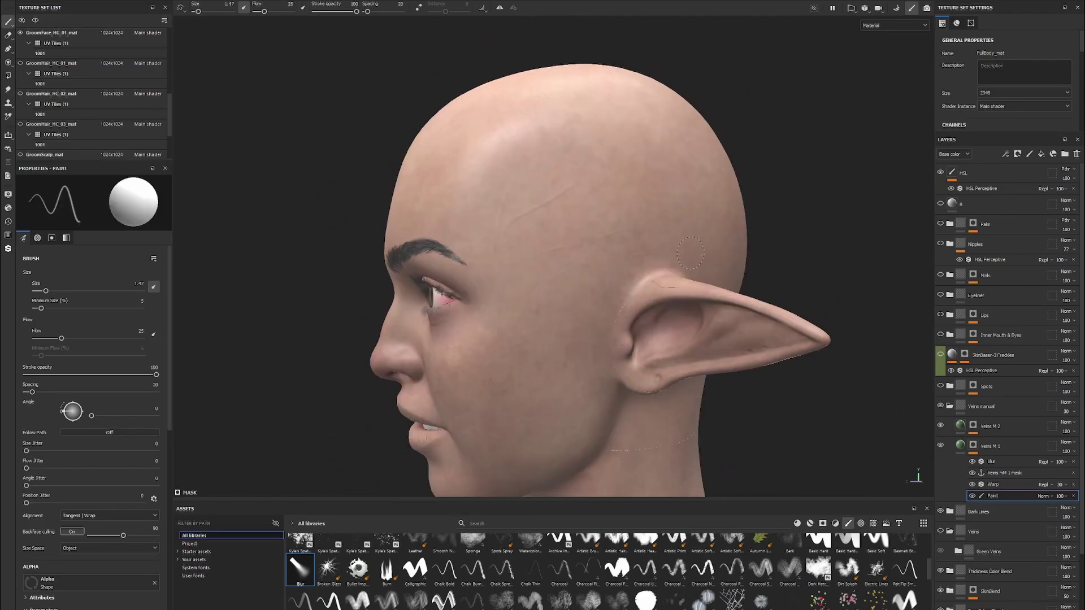
{"action": "right_click_drag", "start_coordinate": [627, 271], "coordinate": [622, 266], "text": "alt"}
{"action": "left_click_drag", "start_coordinate": [621, 266], "coordinate": [610, 248], "text": "alt"}
{"action": "middle_click_drag", "start_coordinate": [611, 249], "coordinate": [604, 237], "text": "alt"}
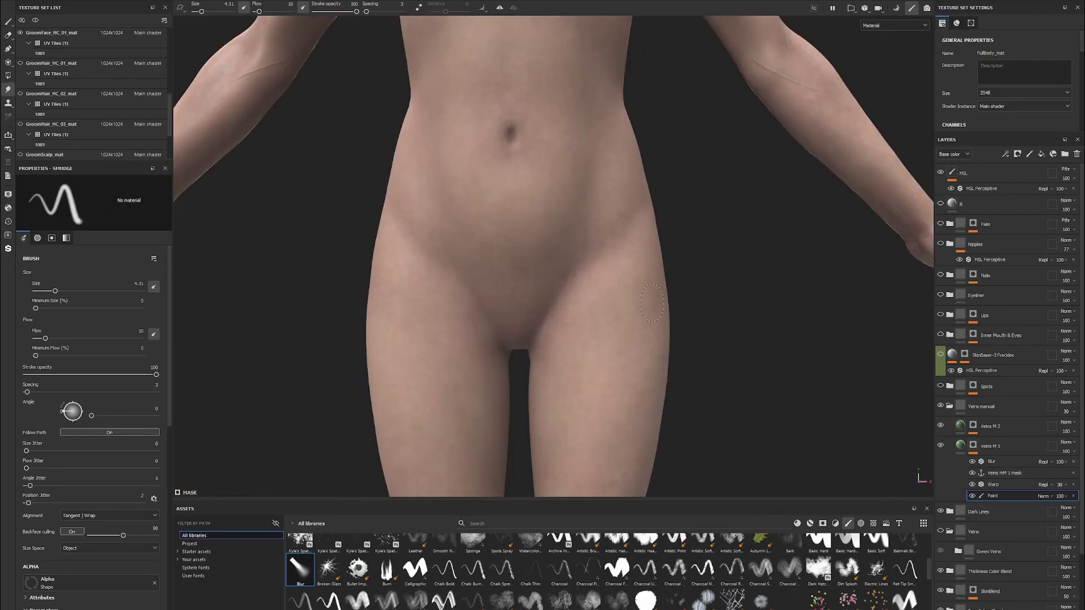
{"action": "right_click_drag", "start_coordinate": [605, 237], "coordinate": [602, 233], "text": "alt"}
{"action": "left_click_drag", "start_coordinate": [603, 233], "coordinate": [729, 352], "text": "alt"}
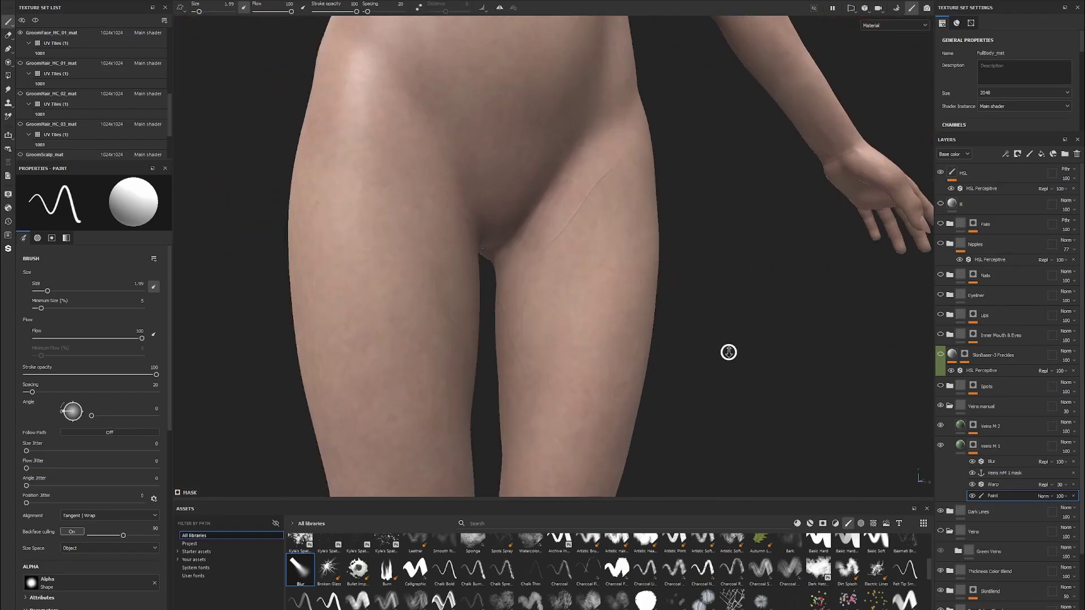
{"action": "middle_click_drag", "start_coordinate": [728, 352], "coordinate": [690, 203], "text": "alt"}
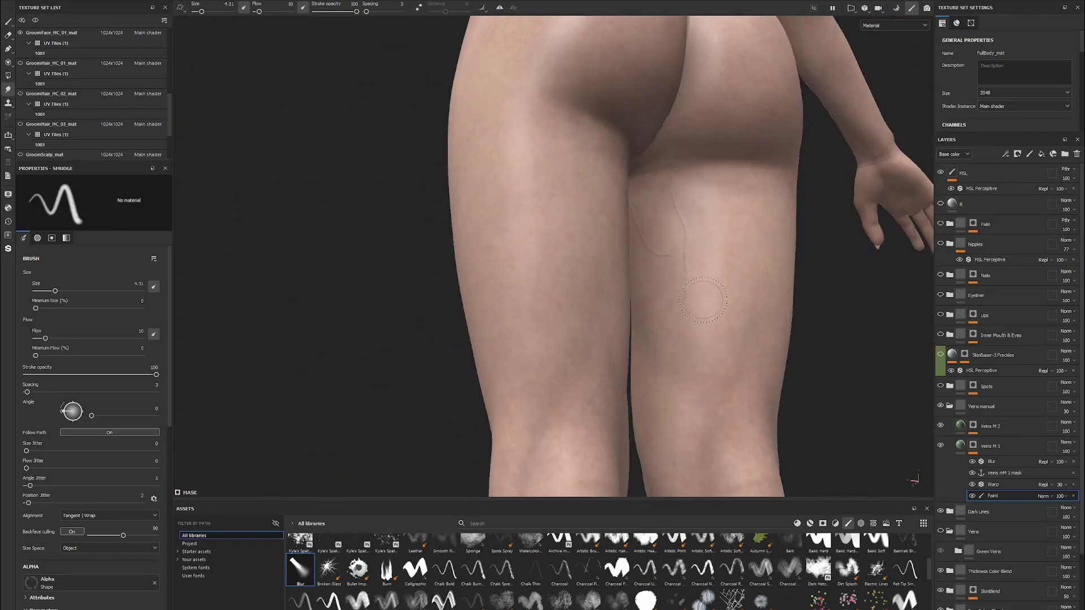
Add and smudge veins around the fronts of the thighs and backs of the knees
{"action": "left_click_drag", "start_coordinate": [703, 299], "coordinate": [679, 237], "text": "alt"}
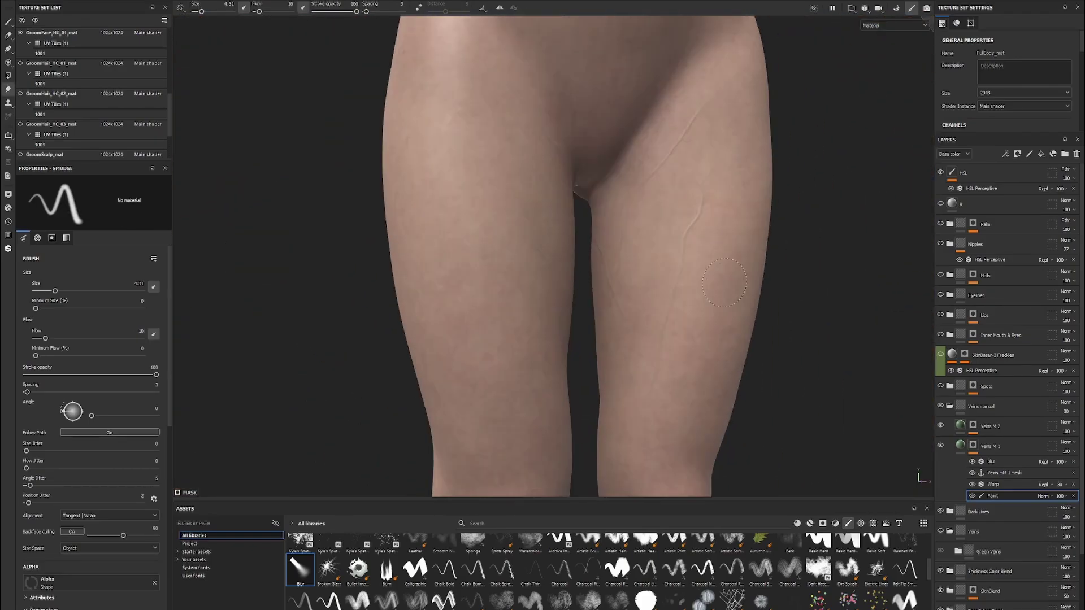
{"action": "scroll", "coordinate": [725, 282], "scroll_direction": "down", "scroll_amount": 5}
{"action": "scroll", "coordinate": [487, 267], "scroll_direction": "up", "scroll_amount": 2}
{"action": "scroll", "coordinate": [488, 268], "scroll_direction": "up", "scroll_amount": 2}
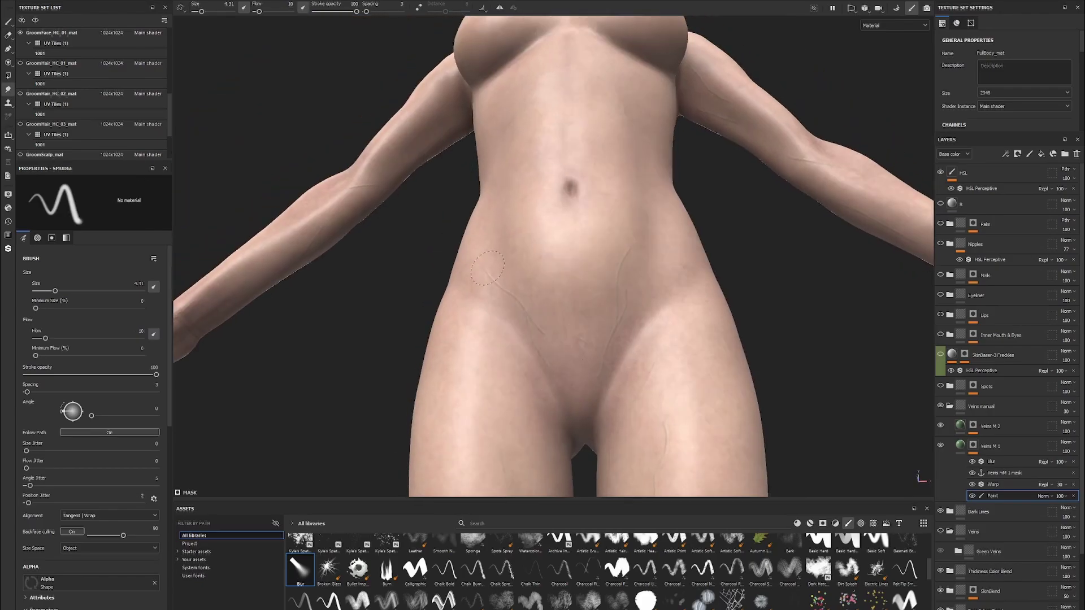
{"action": "scroll", "coordinate": [487, 268], "scroll_direction": "down", "scroll_amount": 2}
{"action": "left_click_drag", "start_coordinate": [488, 267], "coordinate": [571, 301], "text": "alt"}
{"action": "scroll", "coordinate": [571, 301], "scroll_direction": "up", "scroll_amount": 2}
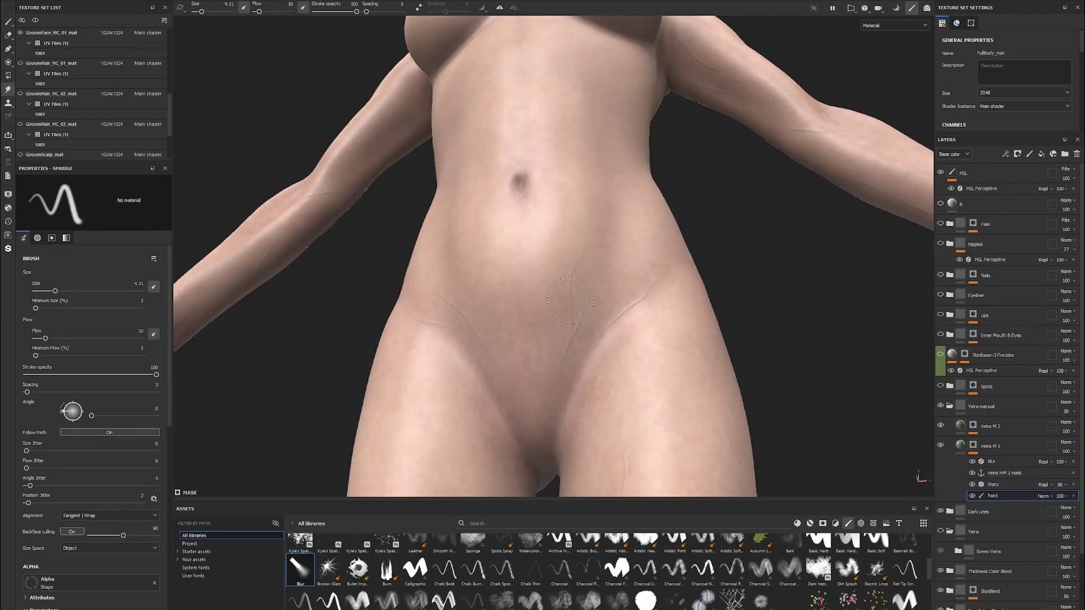
{"action": "scroll", "coordinate": [571, 301], "scroll_direction": "down", "scroll_amount": 5}
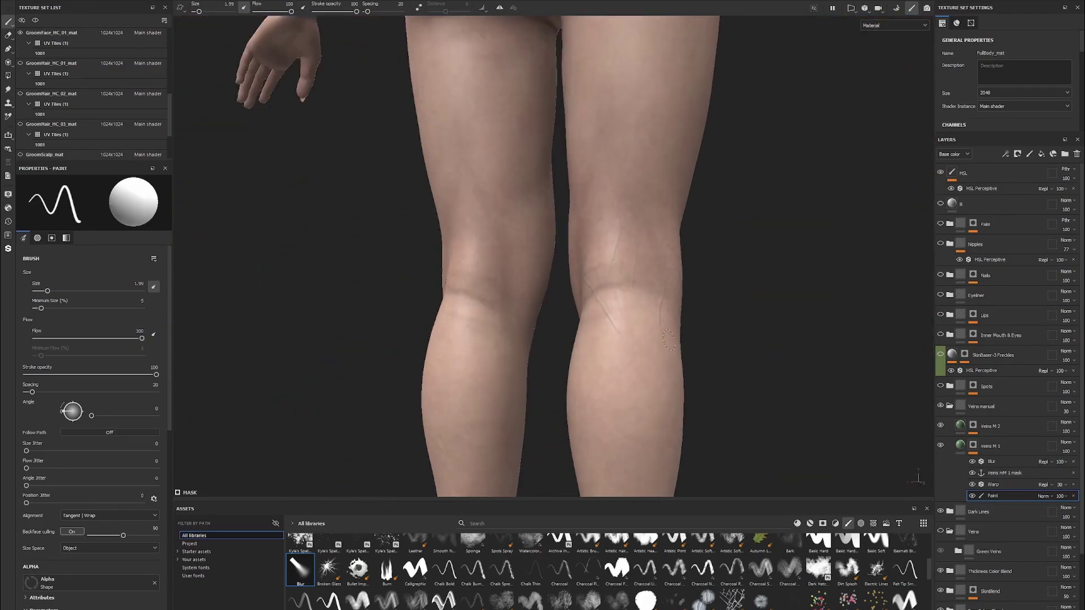
{"action": "left_click_drag", "start_coordinate": [691, 299], "coordinate": [566, 196], "text": "alt"}
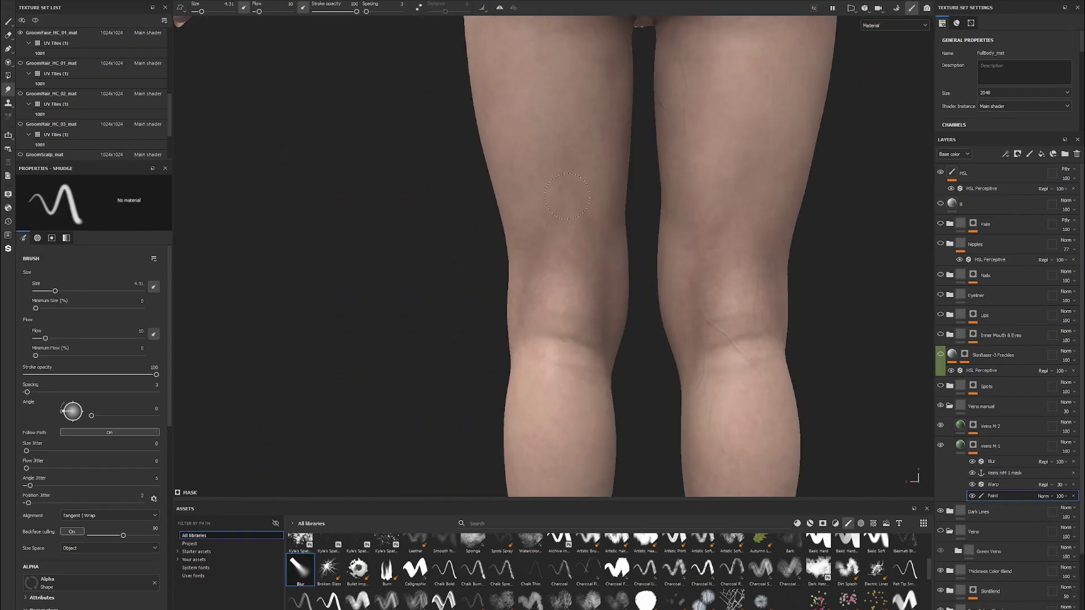
{"action": "left_click_drag", "start_coordinate": [588, 294], "coordinate": [742, 262], "text": "alt"}
{"action": "key", "text": "5"}
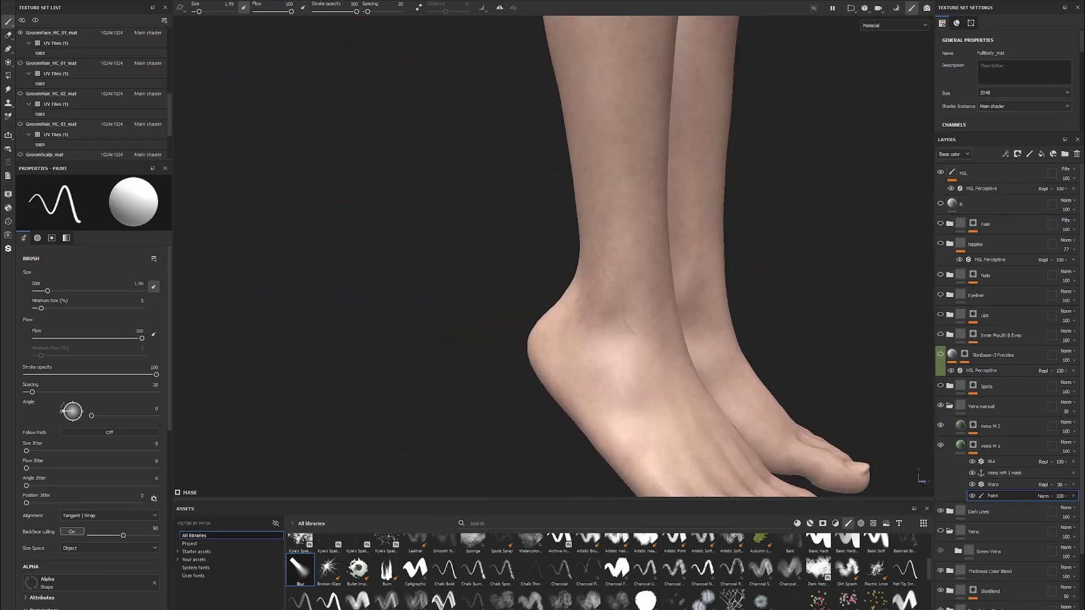
Paint veins across the ankle and top of the foot, then soften them with smudge
{"action": "key", "text": "1"}
{"action": "left_click_drag", "start_coordinate": [576, 399], "coordinate": [626, 387], "text": "alt"}
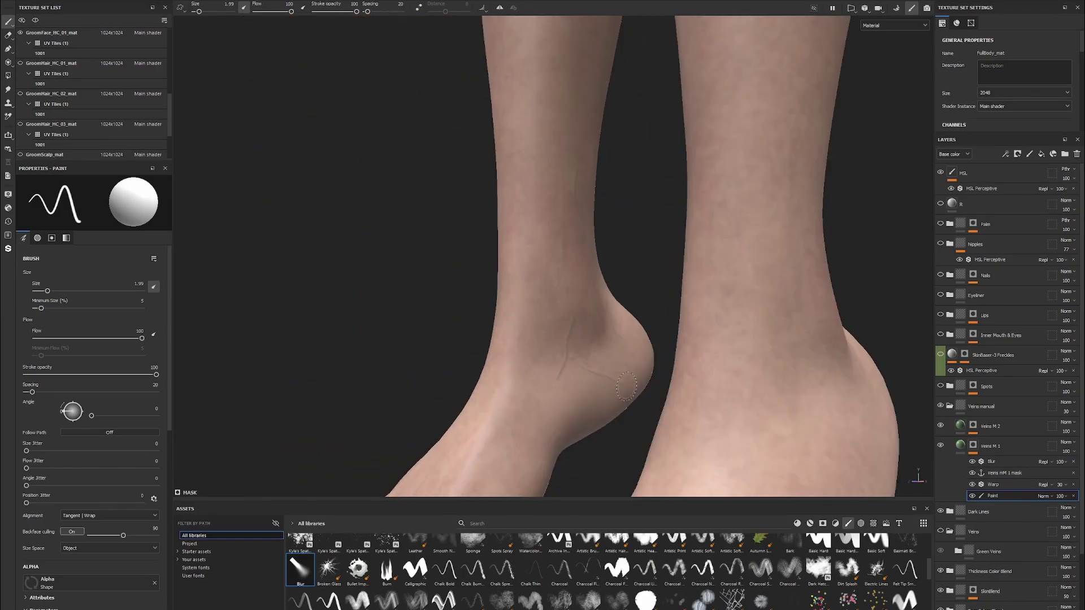
{"action": "mouse_move", "coordinate": [606, 184]}
{"action": "left_mouse_down", "text": "alt"}
{"action": "mouse_move", "coordinate": [611, 317]}
{"action": "mouse_move", "coordinate": [604, 298]}
{"action": "left_mouse_up", "text": "alt"}
{"action": "key", "text": "1"}
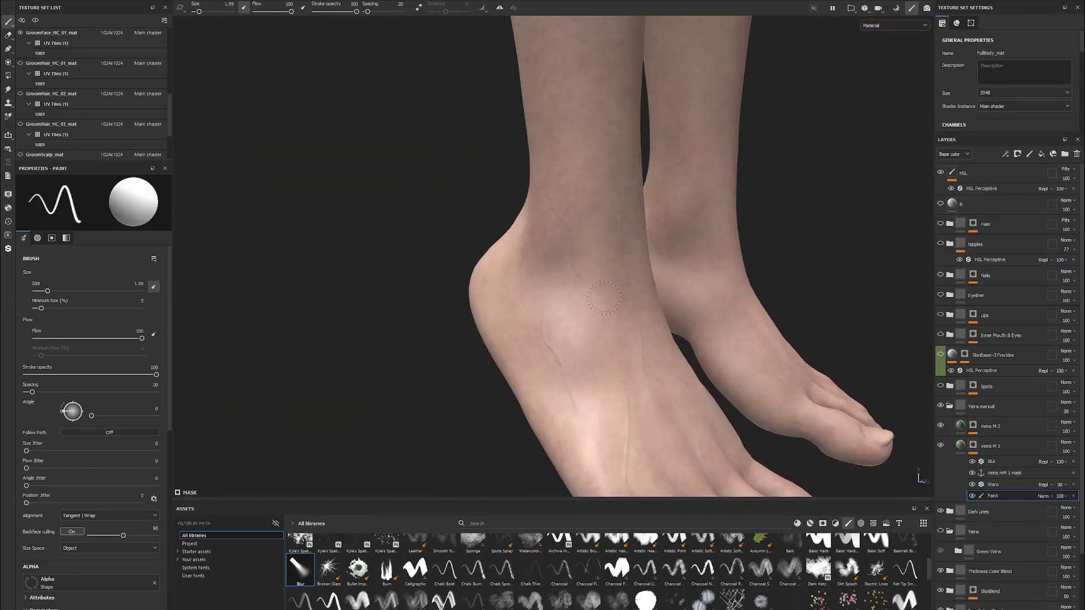
{"action": "key", "text": "1"}
{"action": "left_click_drag", "start_coordinate": [671, 257], "coordinate": [649, 299], "text": "alt"}
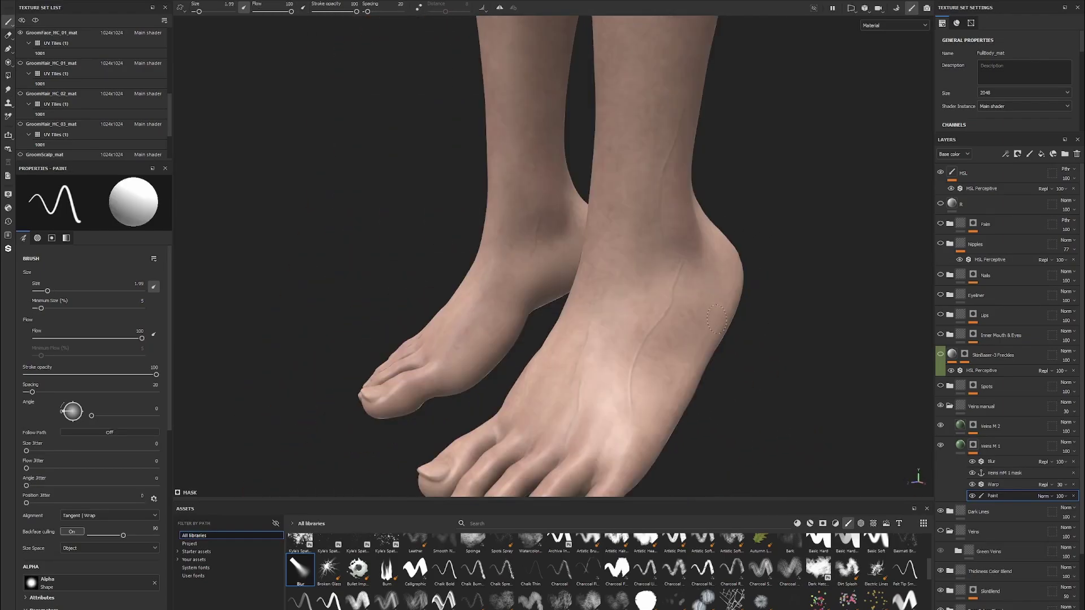
{"action": "mouse_move", "coordinate": [658, 300]}
{"action": "left_mouse_down", "text": "alt"}
{"action": "mouse_move", "coordinate": [649, 311]}
{"action": "mouse_move", "coordinate": [735, 198]}
{"action": "left_mouse_up", "text": "alt"}
{"action": "key", "text": "5"}
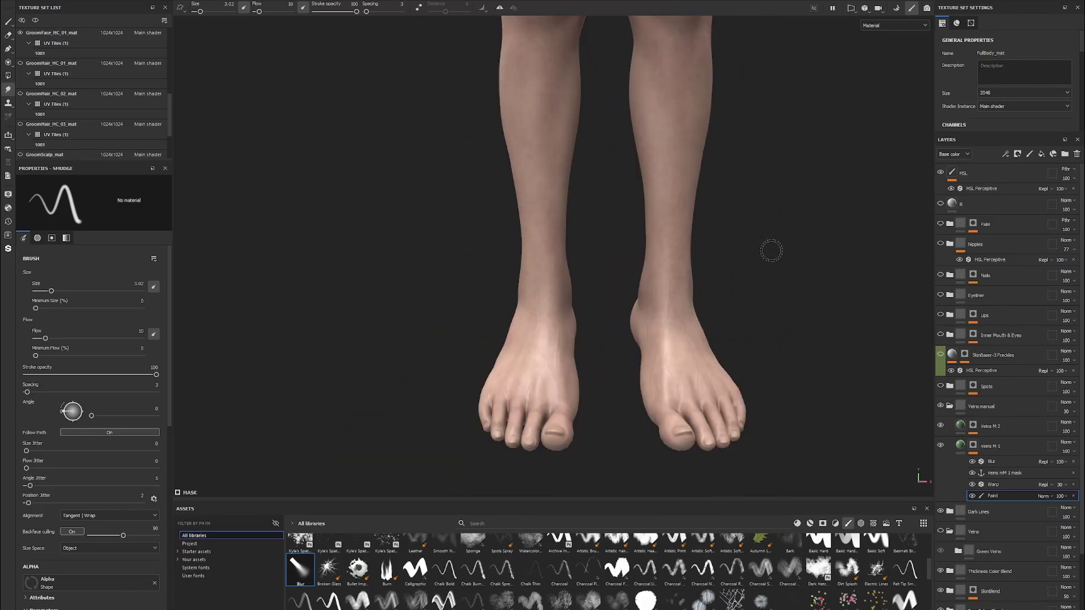
{"action": "mouse_move", "coordinate": [771, 250]}
{"action": "left_mouse_down", "text": "alt"}
{"action": "mouse_move", "coordinate": [727, 358]}
{"action": "mouse_move", "coordinate": [702, 233]}
{"action": "mouse_move", "coordinate": [649, 308]}
{"action": "mouse_move", "coordinate": [791, 282]}
{"action": "left_mouse_up", "text": "alt"}
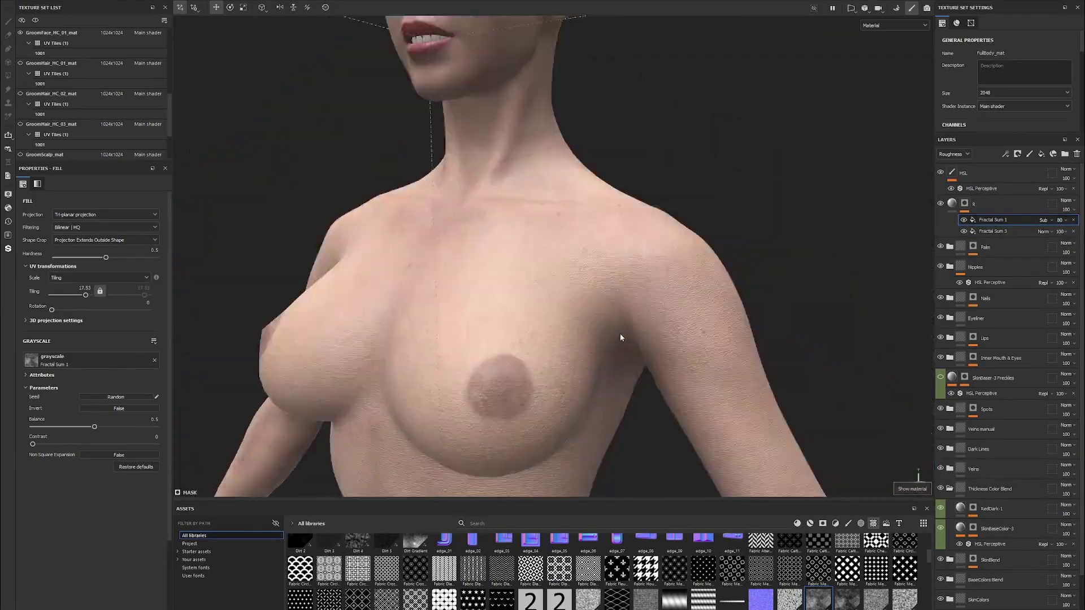
Raise the Roughness noise layer opacity and lower the skin material tiling to 40
{"action": "left_click_drag", "start_coordinate": [1048, 227], "coordinate": [1073, 213]}
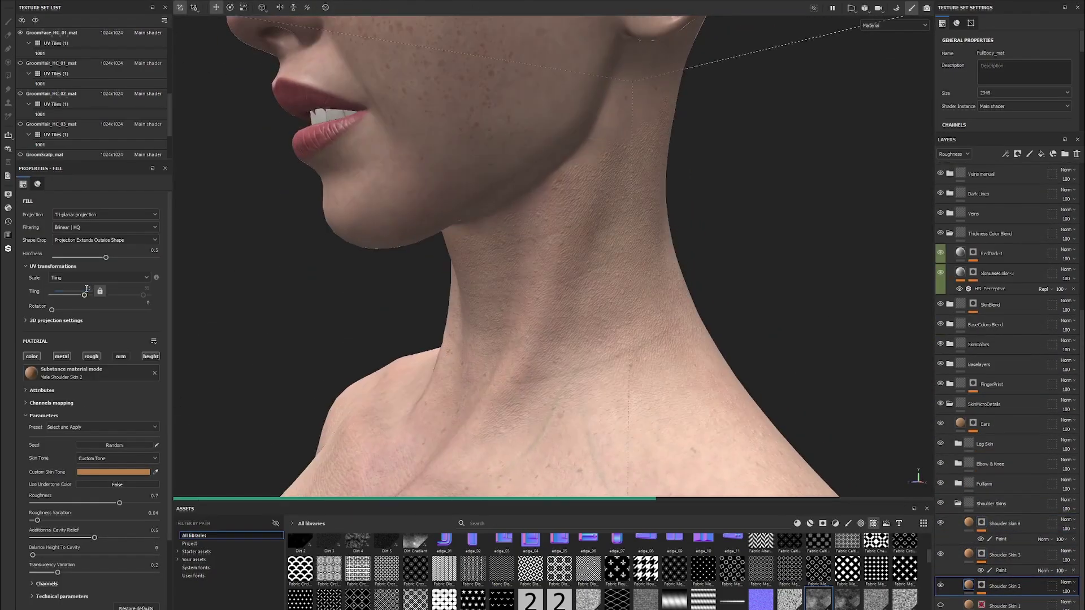
{"action": "left_click_drag", "start_coordinate": [84, 295], "coordinate": [82, 294]}
{"action": "scroll", "coordinate": [675, 326], "scroll_direction": "up", "scroll_amount": 3}
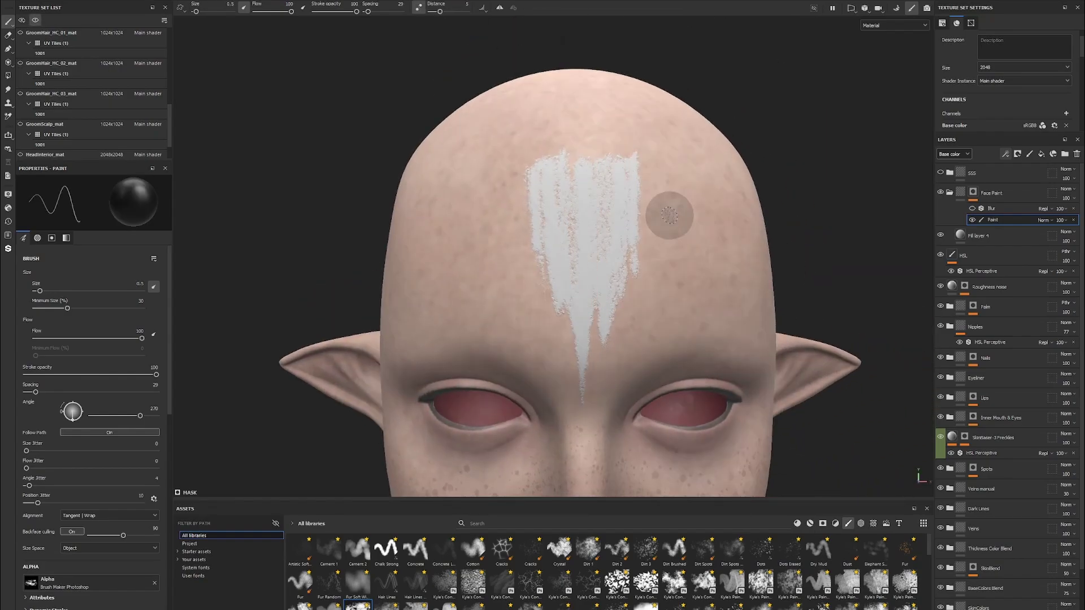
Paint a white band across the nose and under the eyes, then rename the new fill layer
{"action": "mouse_move", "coordinate": [605, 315]}
{"action": "left_mouse_down", "text": "alt"}
{"action": "mouse_move", "coordinate": [552, 193]}
{"action": "mouse_move", "coordinate": [649, 209]}
{"action": "left_mouse_up", "text": "alt"}
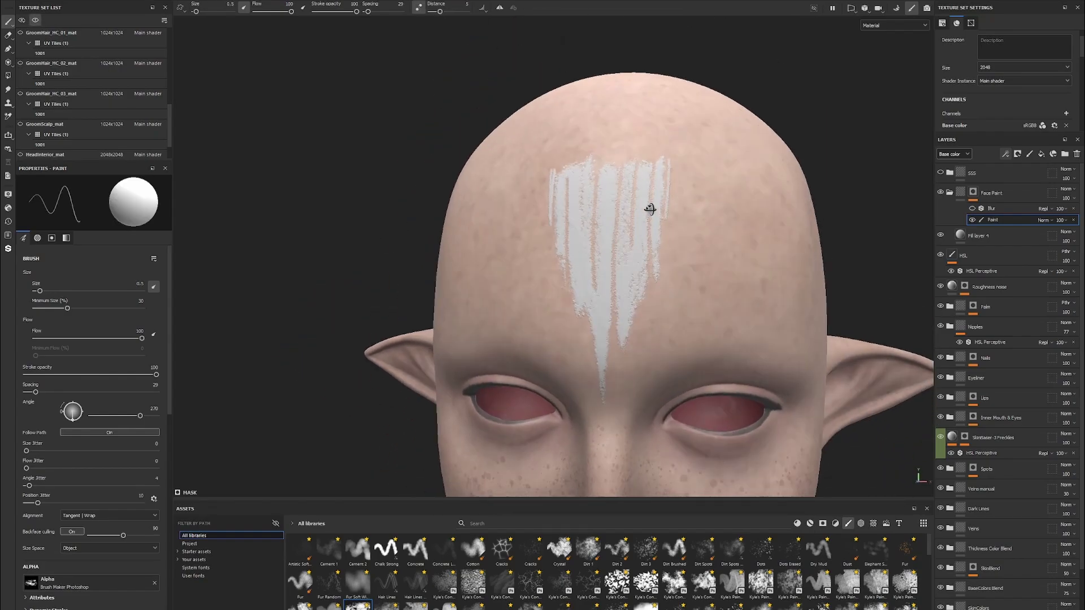
{"action": "right_click_drag", "start_coordinate": [650, 208], "coordinate": [647, 267], "text": "alt"}
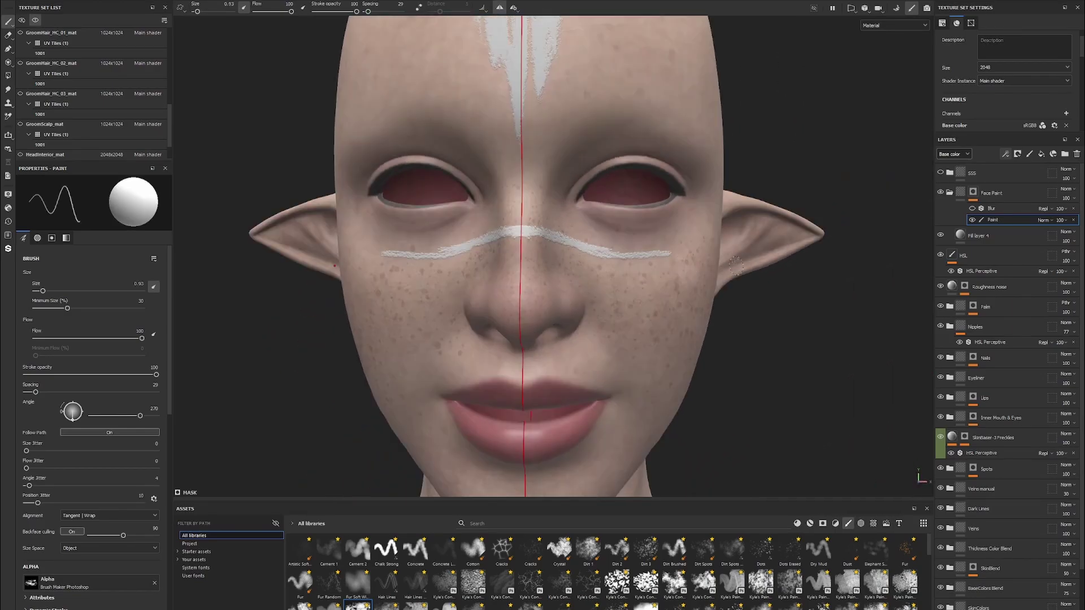
{"action": "left_click_drag", "start_coordinate": [568, 268], "coordinate": [500, 274], "text": "alt"}
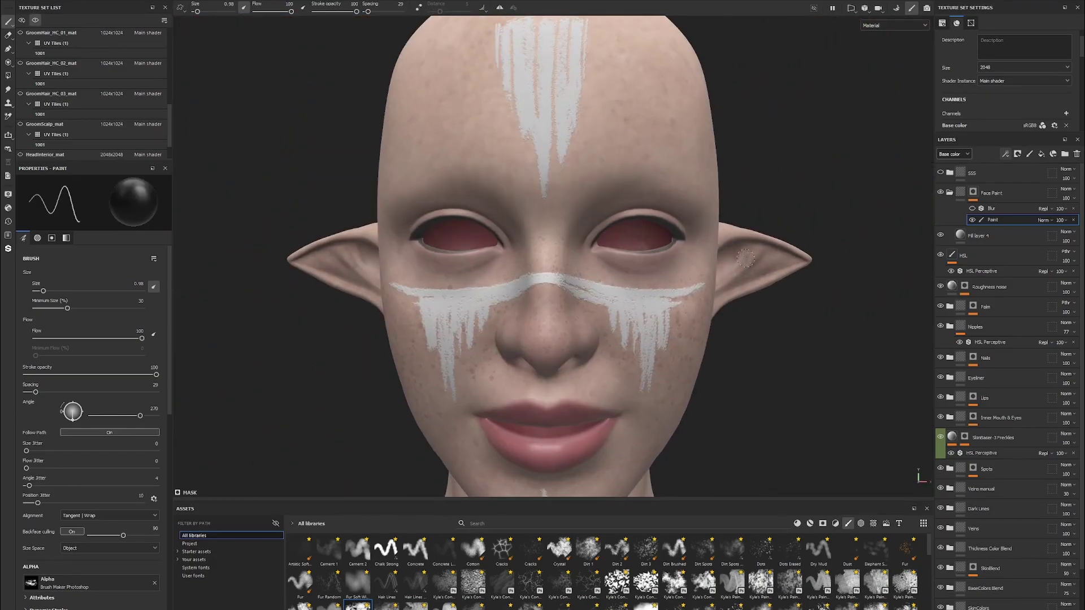
{"action": "double_click", "coordinate": [990, 237]}
{"action": "type", "text": "c1"}
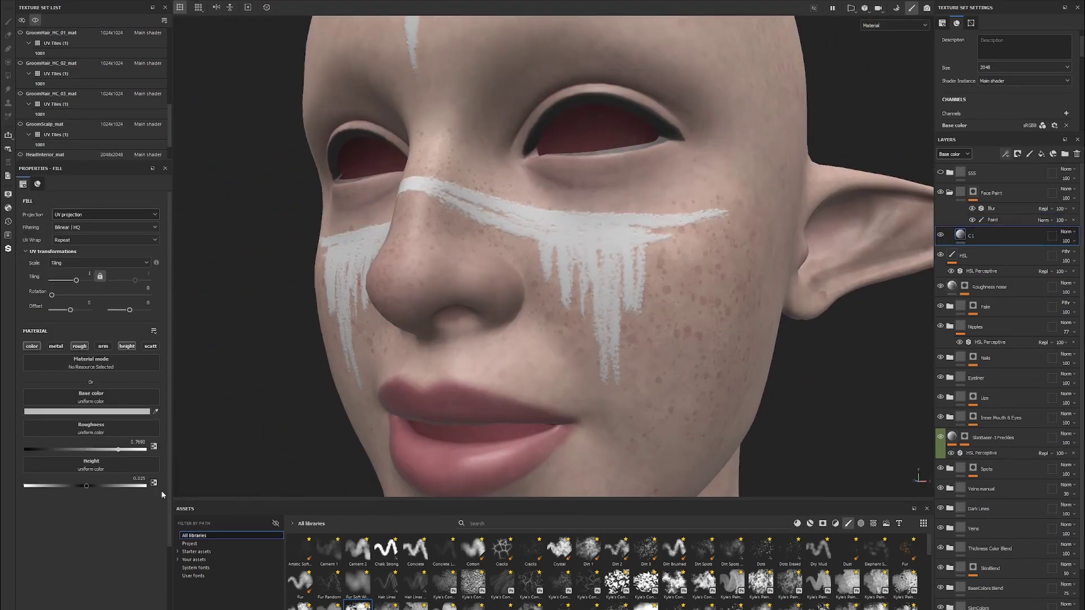
Add a Grunge Dirt Dried fill to the Face Paint mask
{"action": "scroll", "coordinate": [849, 281], "scroll_direction": "down", "scroll_amount": 5}
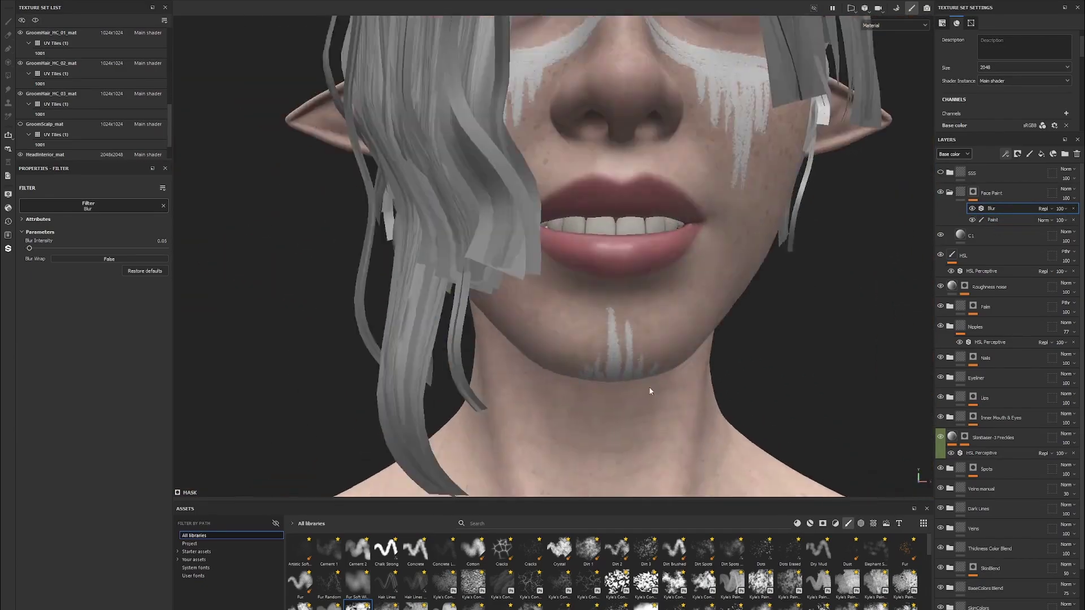
{"action": "left_click", "coordinate": [993, 219]}
{"action": "mouse_move", "coordinate": [706, 254]}
{"action": "left_mouse_down", "text": "alt"}
{"action": "mouse_move", "coordinate": [731, 302]}
{"action": "mouse_move", "coordinate": [600, 308]}
{"action": "mouse_move", "coordinate": [735, 294]}
{"action": "left_mouse_up", "text": "alt"}
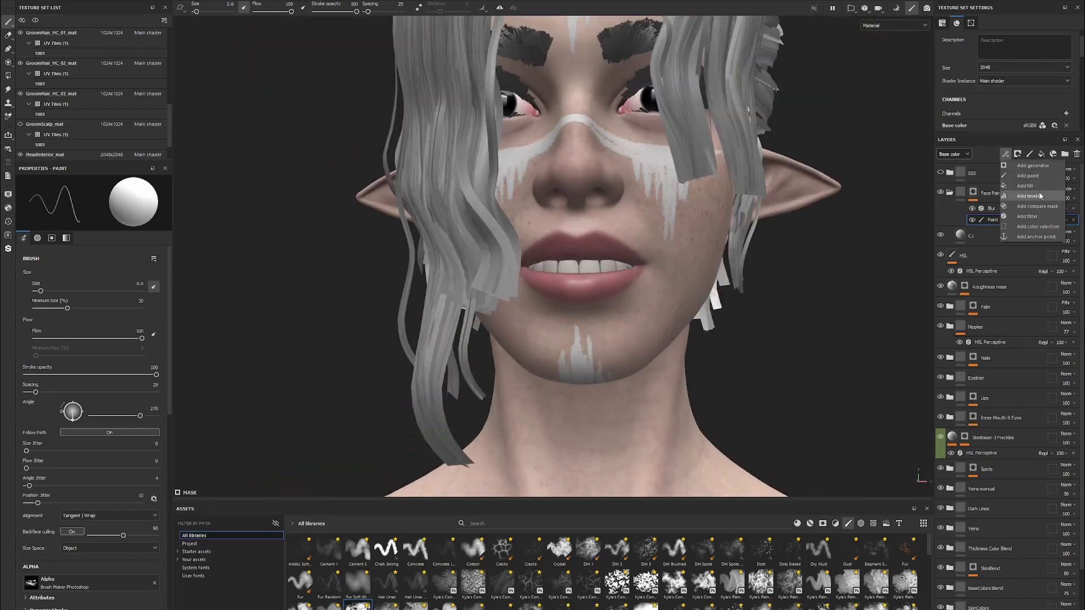
{"action": "left_click", "coordinate": [1042, 154]}
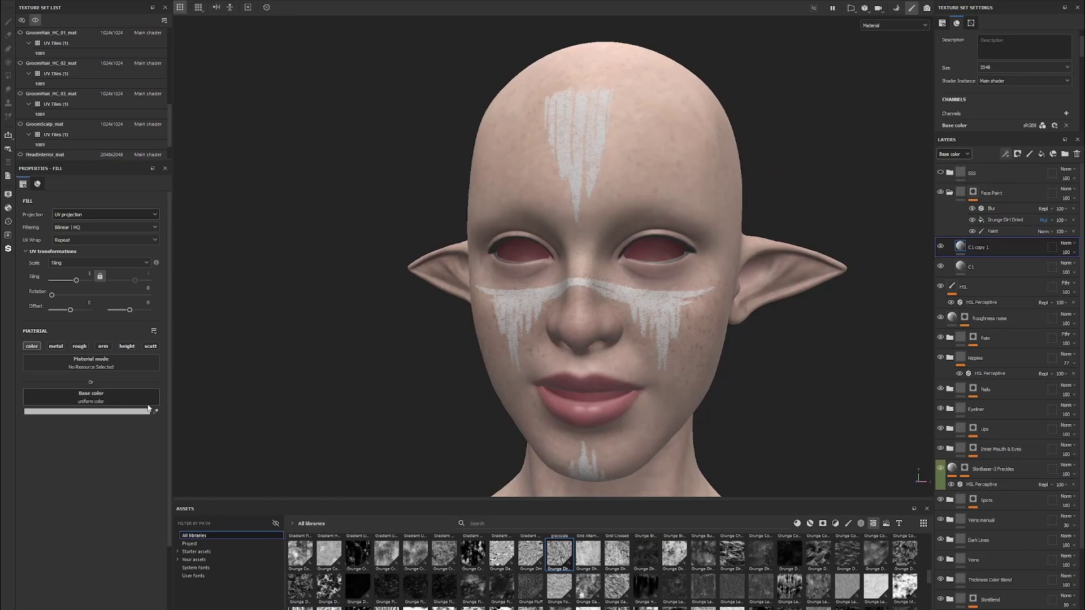
Set layer C2's base colour and give it a Grunge Folds mask
{"action": "left_click", "coordinate": [148, 410]}
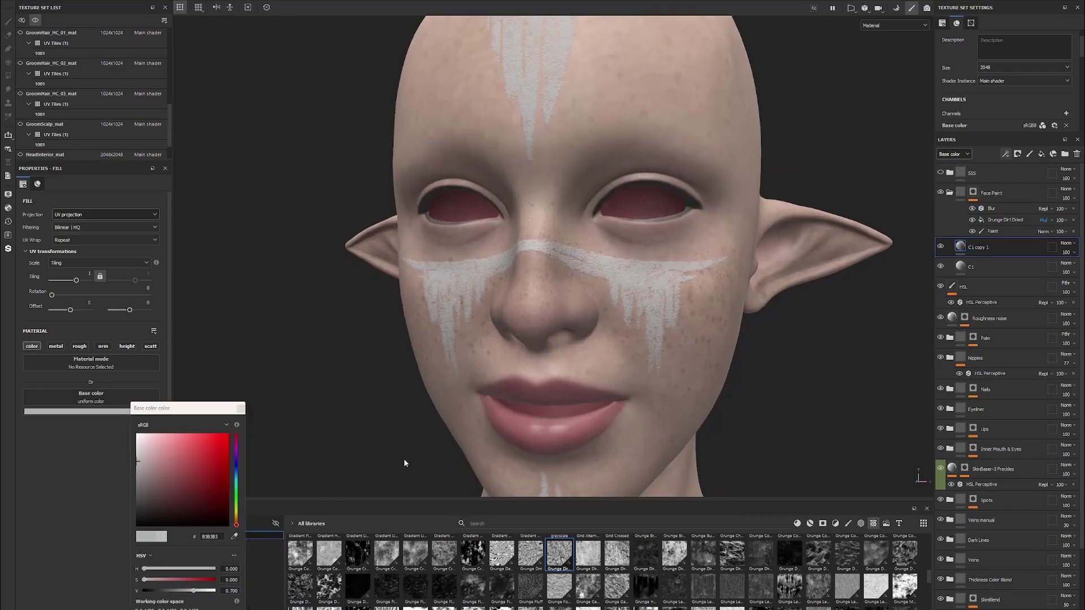
{"action": "left_click", "coordinate": [1018, 157]}
{"action": "left_click_drag", "start_coordinate": [559, 585], "coordinate": [973, 248]}
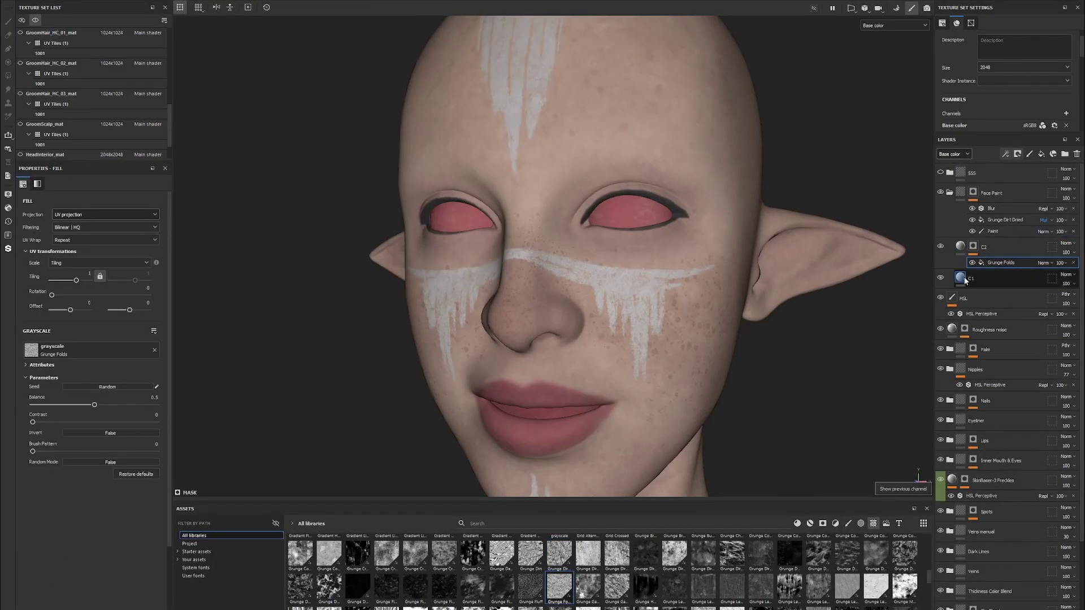